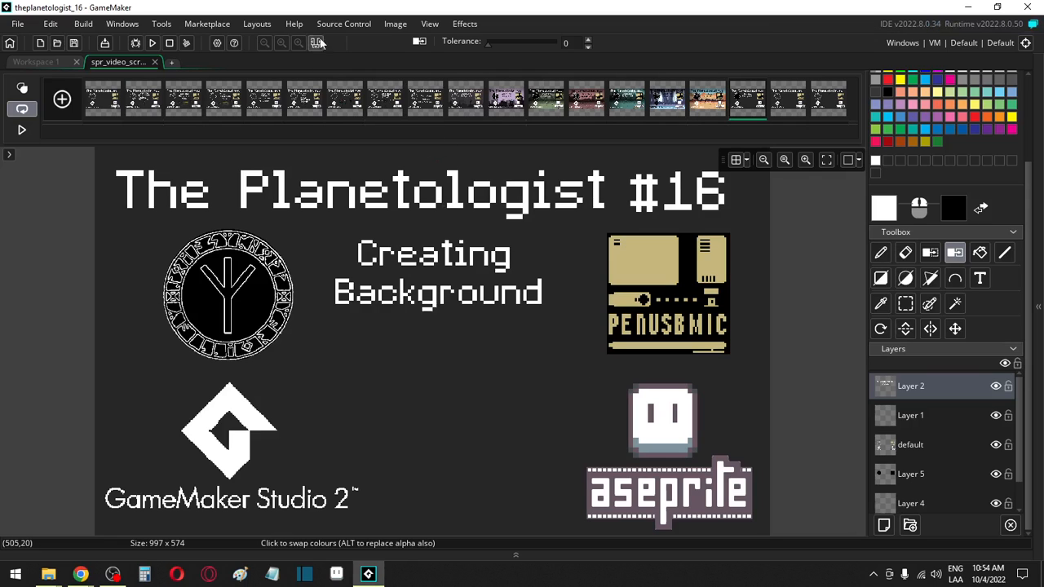
Step: Clean the project's build files and exit GameMaker
left_click(188, 44)
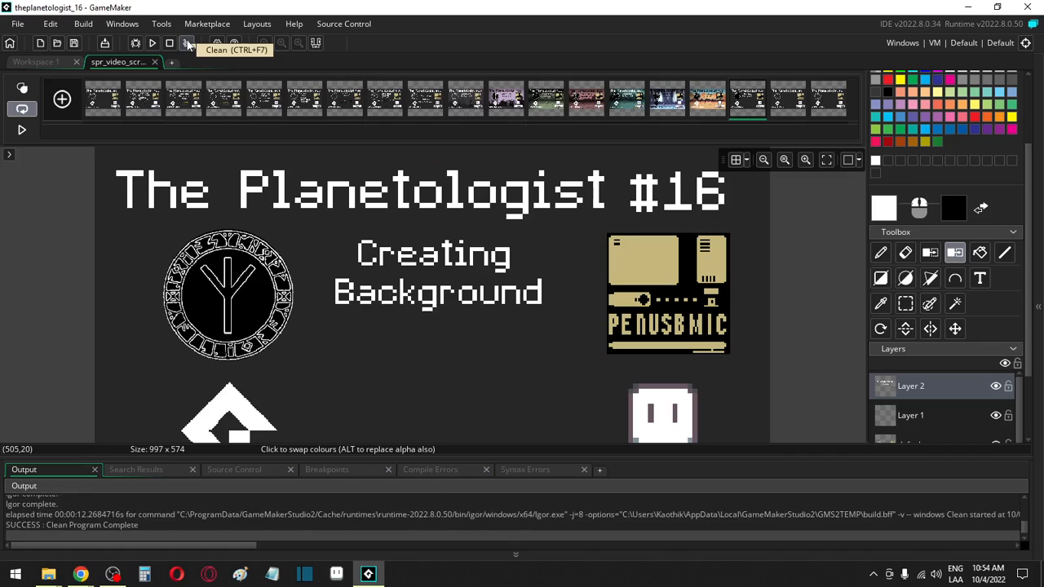
left_click(1029, 6)
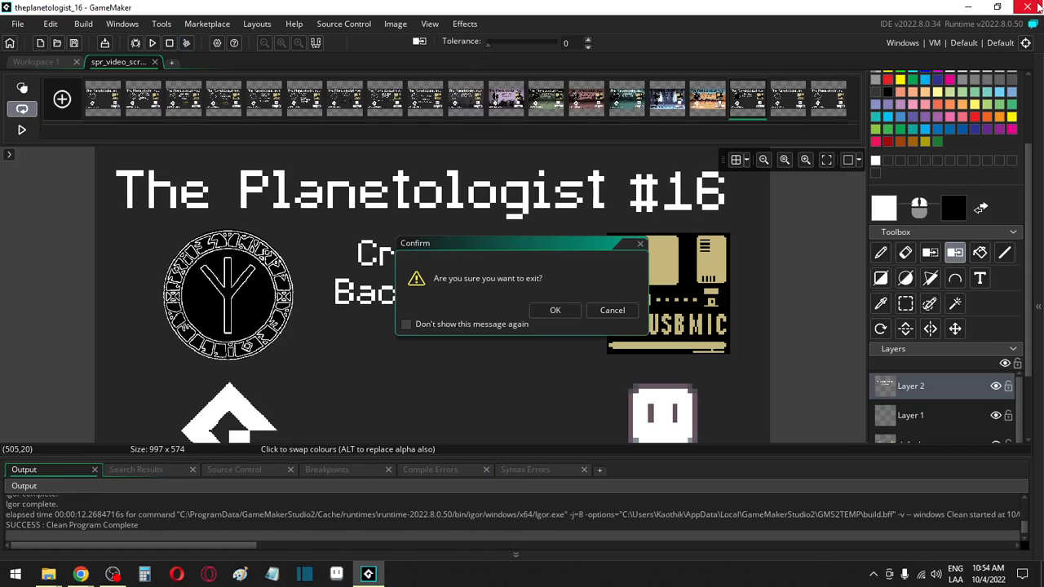
left_click(569, 310)
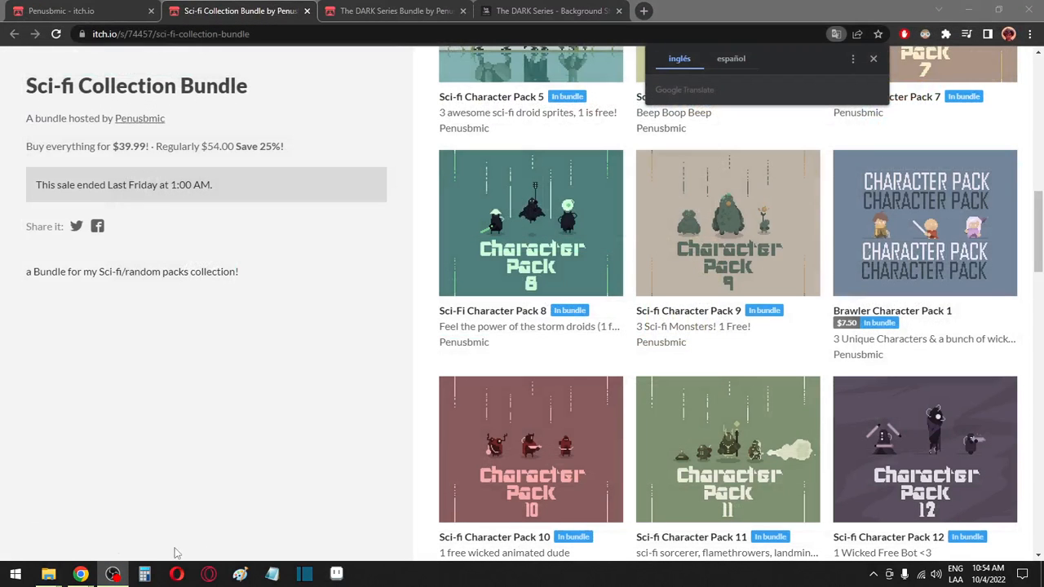
Step: Relaunch GameMaker by searching for "game" and open the recent project theplanetologist_16
left_click(14, 574)
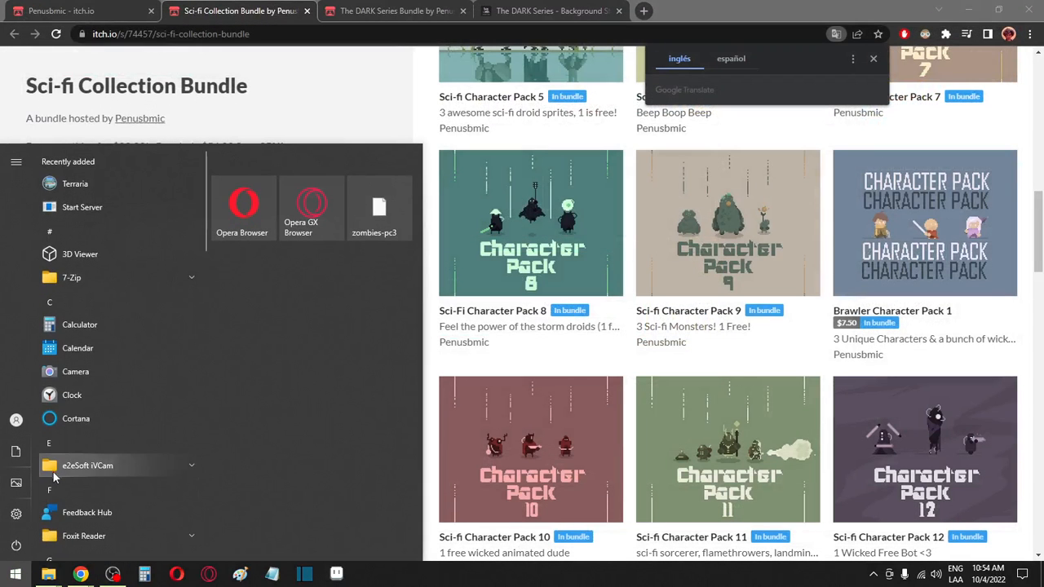
type("gam")
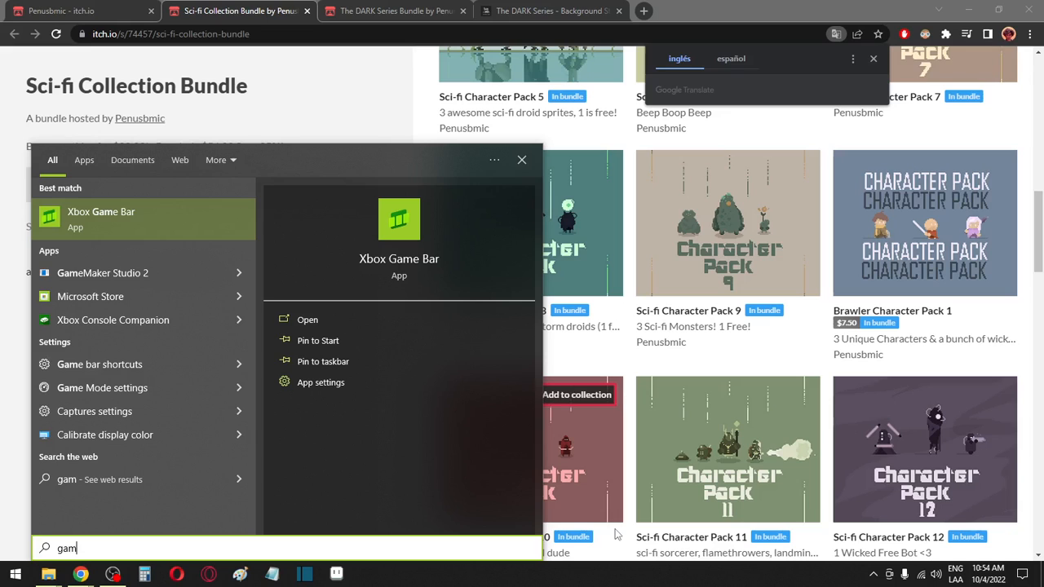
type("e")
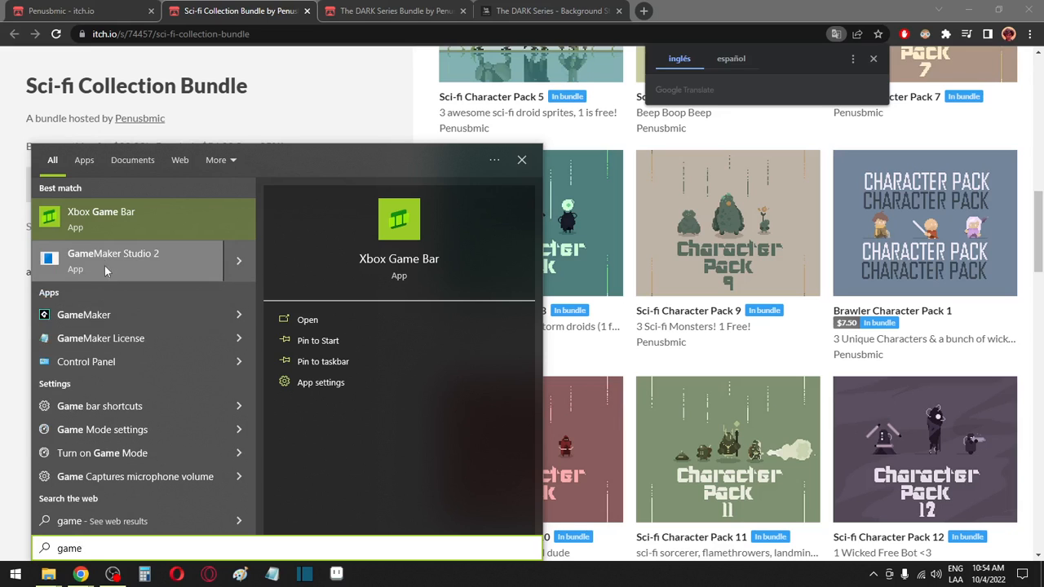
left_click(104, 318)
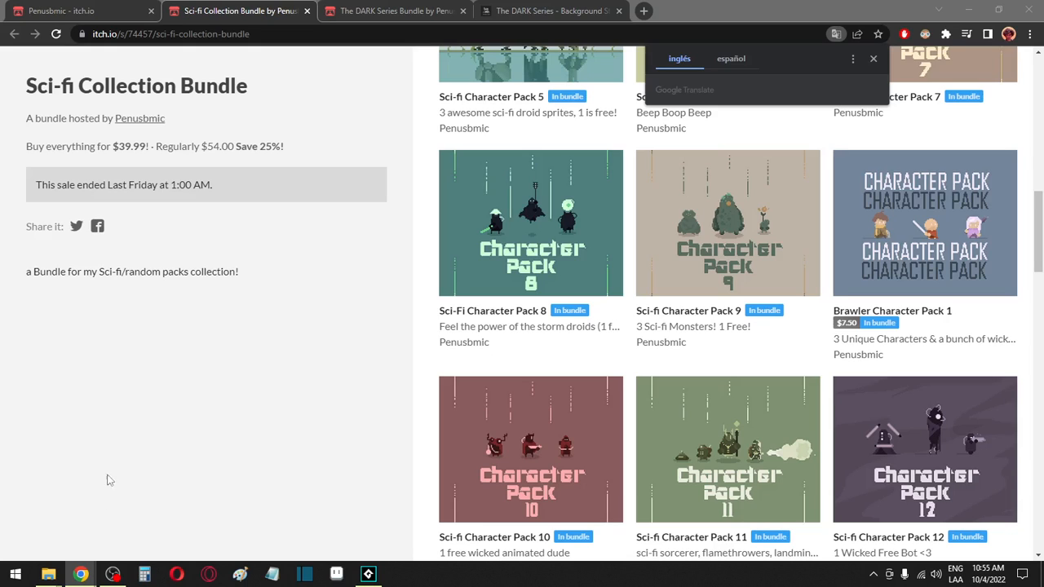
left_click(366, 573)
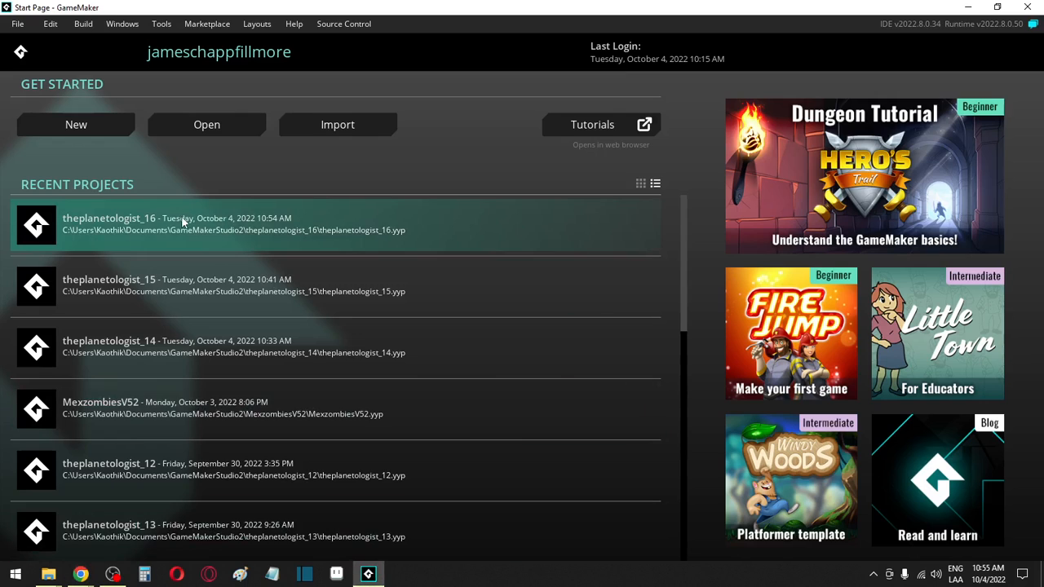
left_click(185, 220)
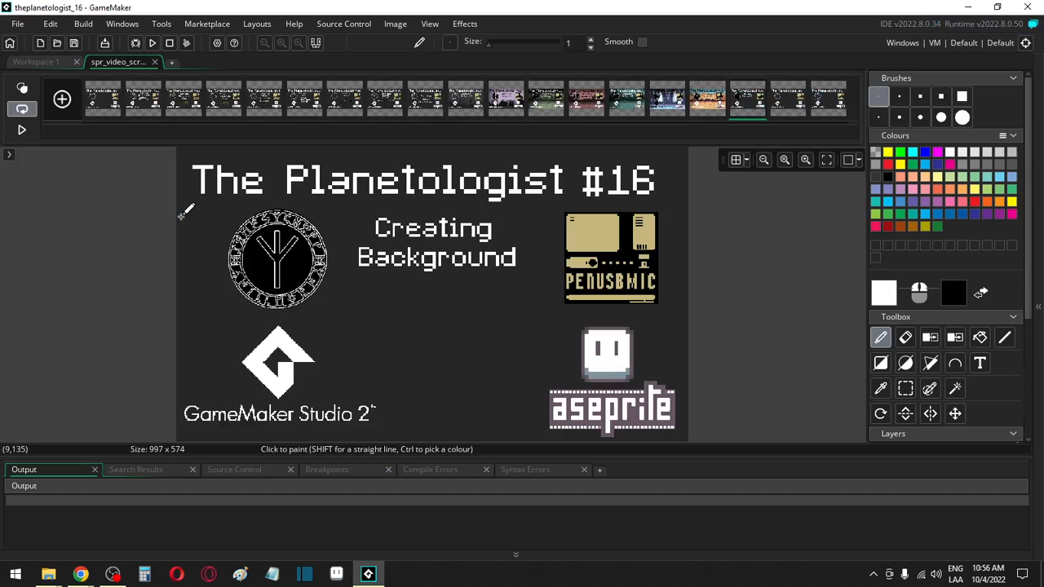
Step: Collapse the output pane, fit the sprite to the view, and reveal the asset browser
left_click(613, 561)
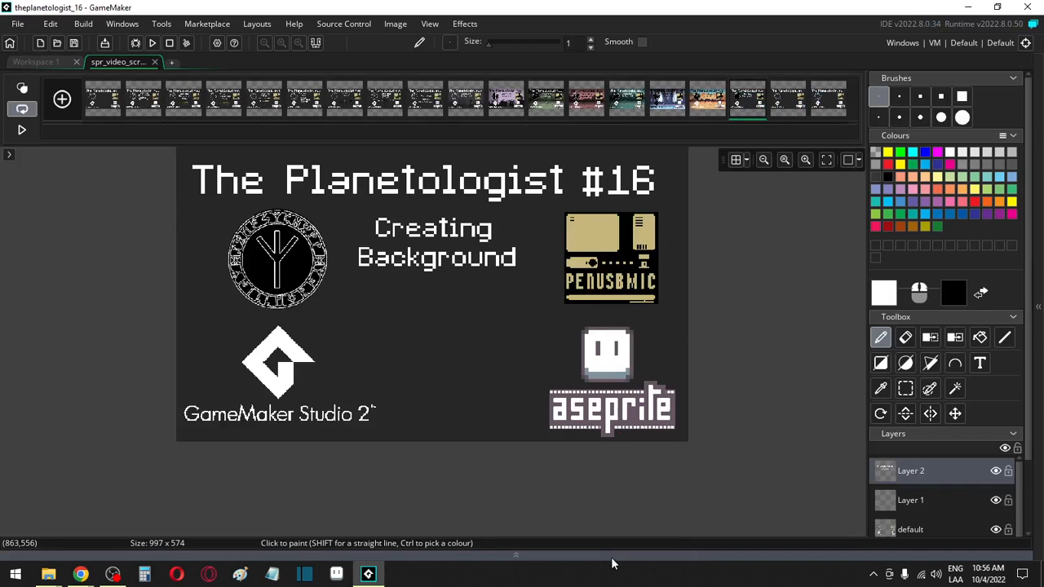
left_click(827, 161)
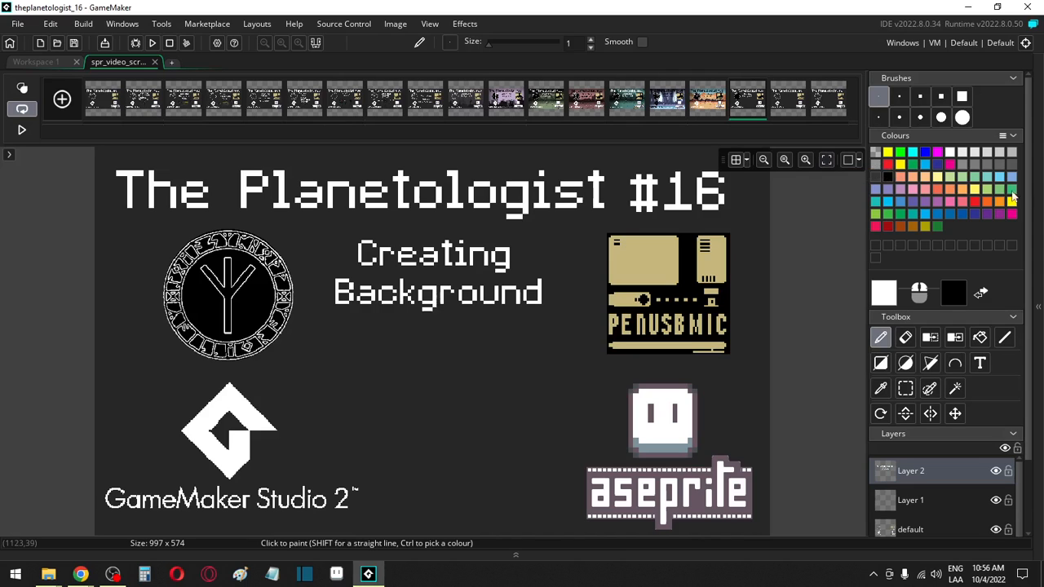
left_click(1038, 201)
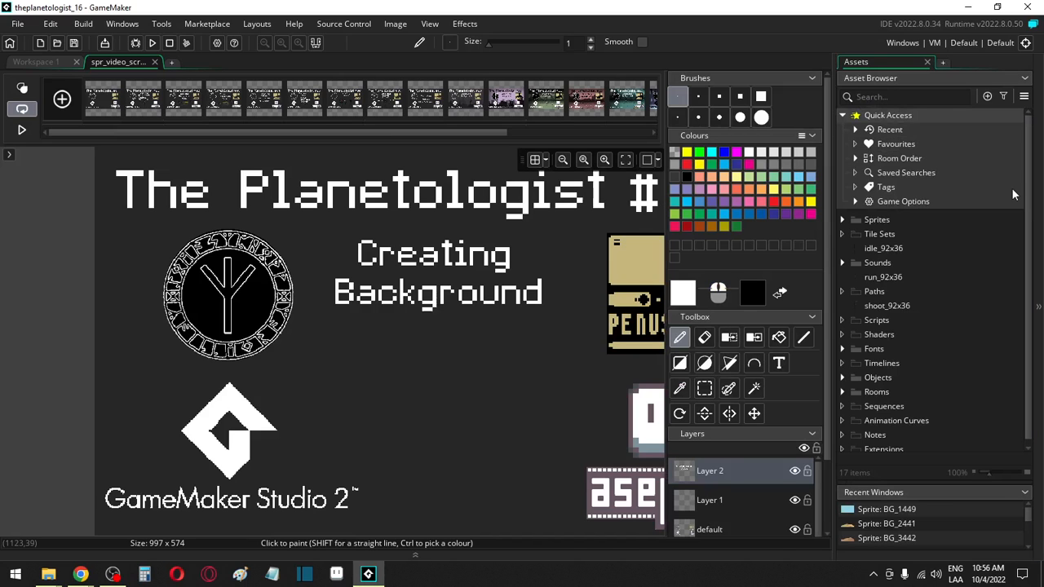
Step: Create a group named "rock" inside the BACKGROUNDS group of the sprites
left_click(843, 220)
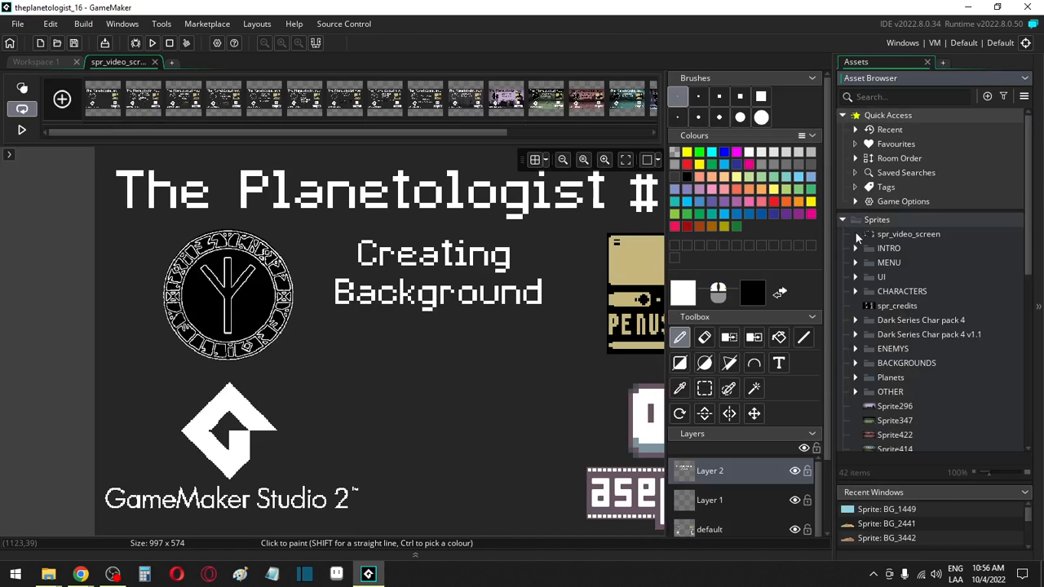
scroll(918, 347, "down", 1)
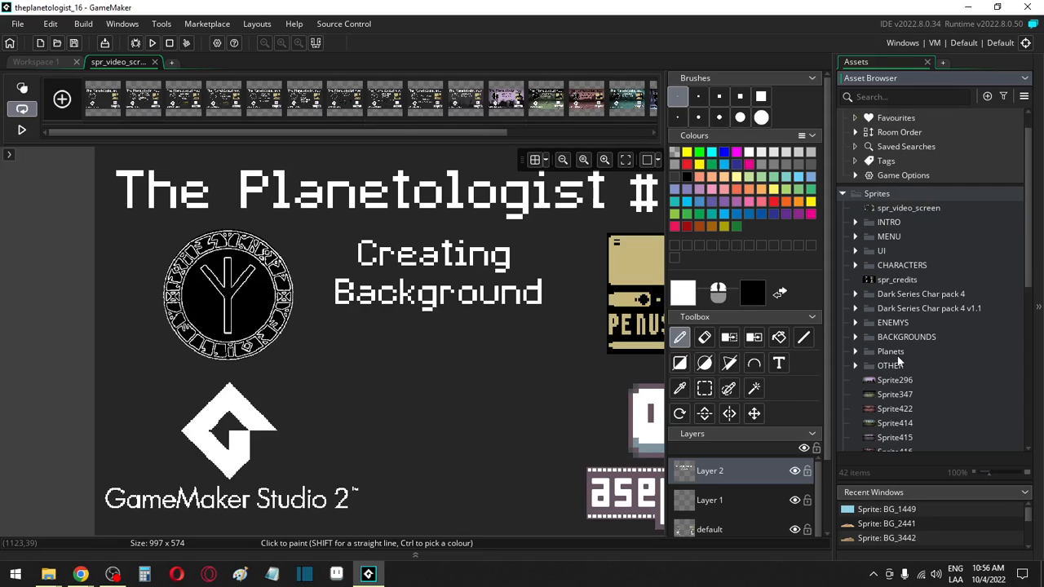
left_click(854, 336)
scroll(919, 367, "down", 3)
scroll(918, 372, "down", 2)
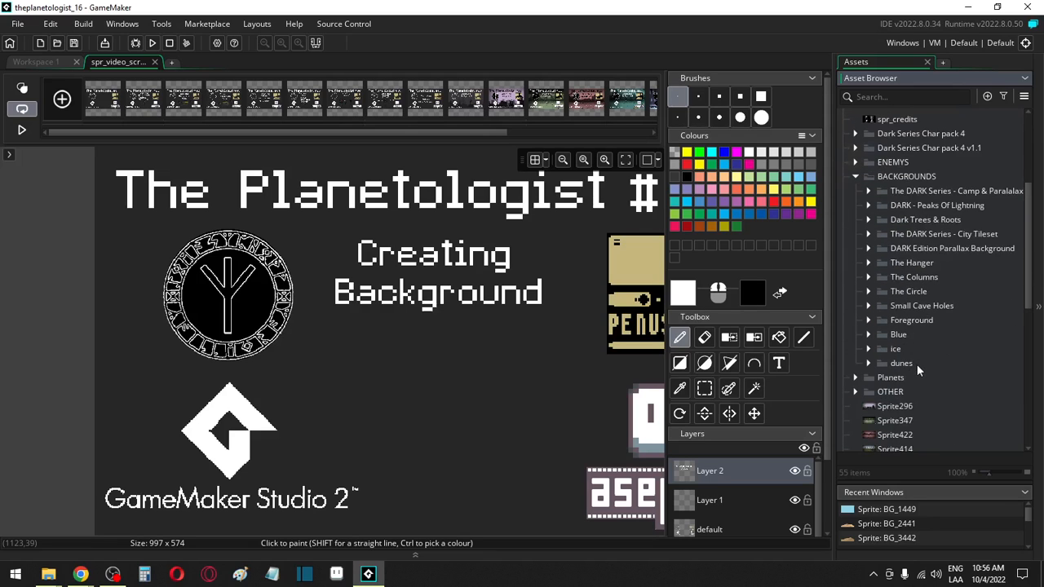
right_click(881, 178)
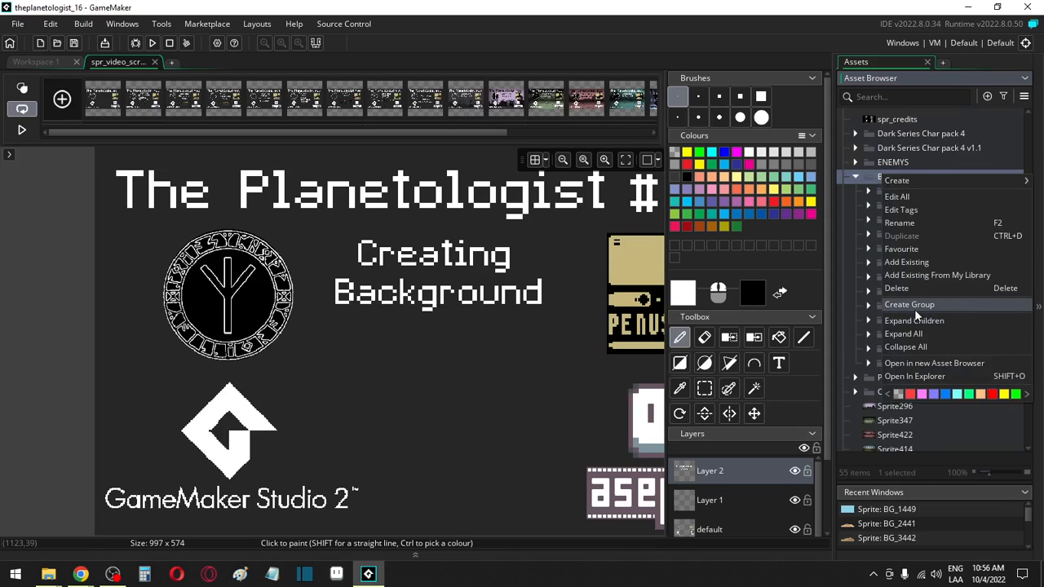
left_click(916, 308)
type("rock")
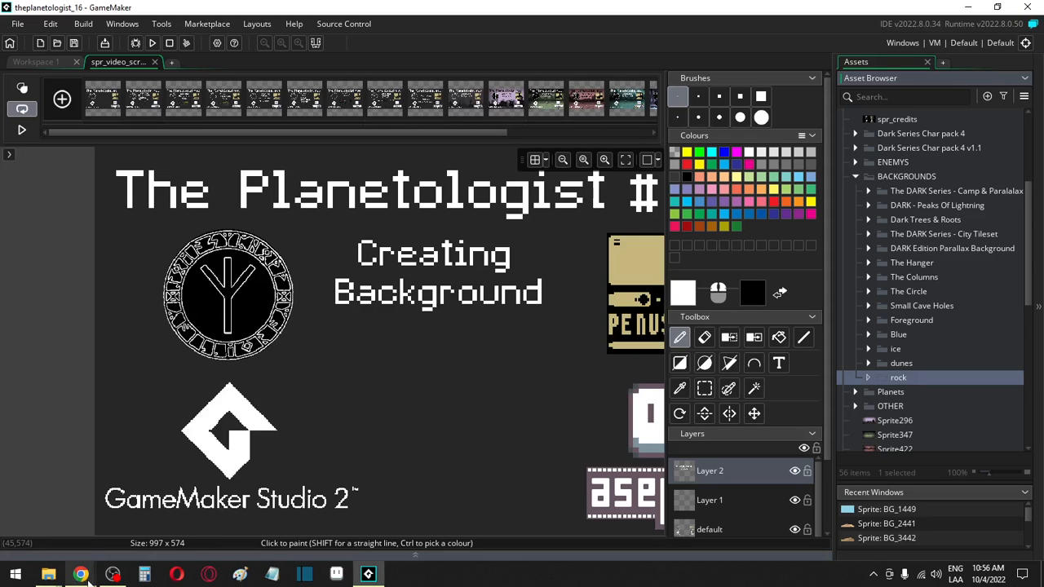
Step: Switch to Chrome and open the Sci-fi Character Pack 9 page from the Sci-fi Collection Bundle
mouse_move(80, 574)
left_click(233, 525)
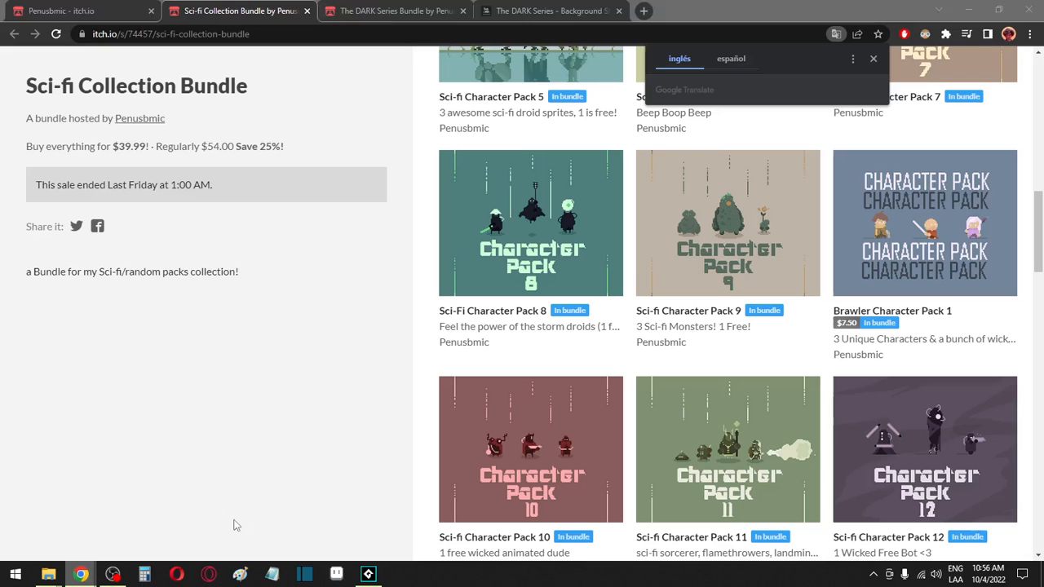
left_click(725, 222)
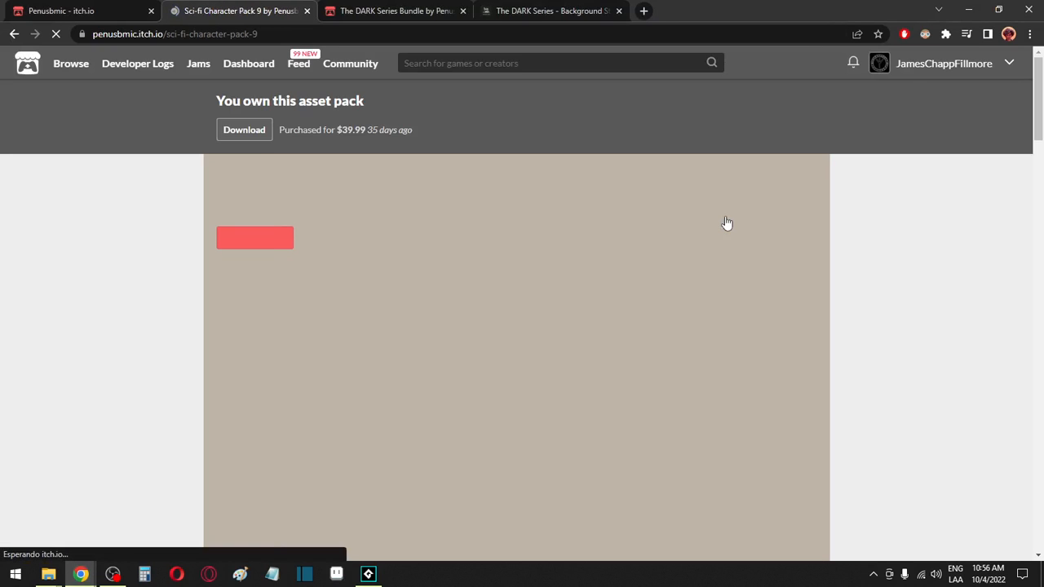
Step: Examine the small, medium and big monster animations on the Sci-fi Character Pack 9 page
scroll(490, 341, "down", 2)
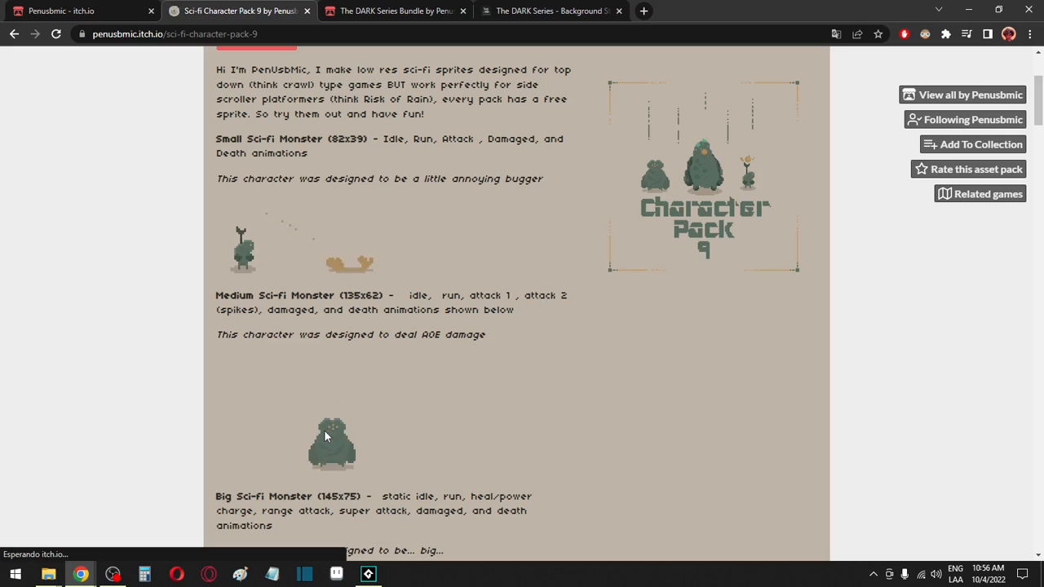
scroll(325, 436, "down", 2)
scroll(324, 436, "down", 3)
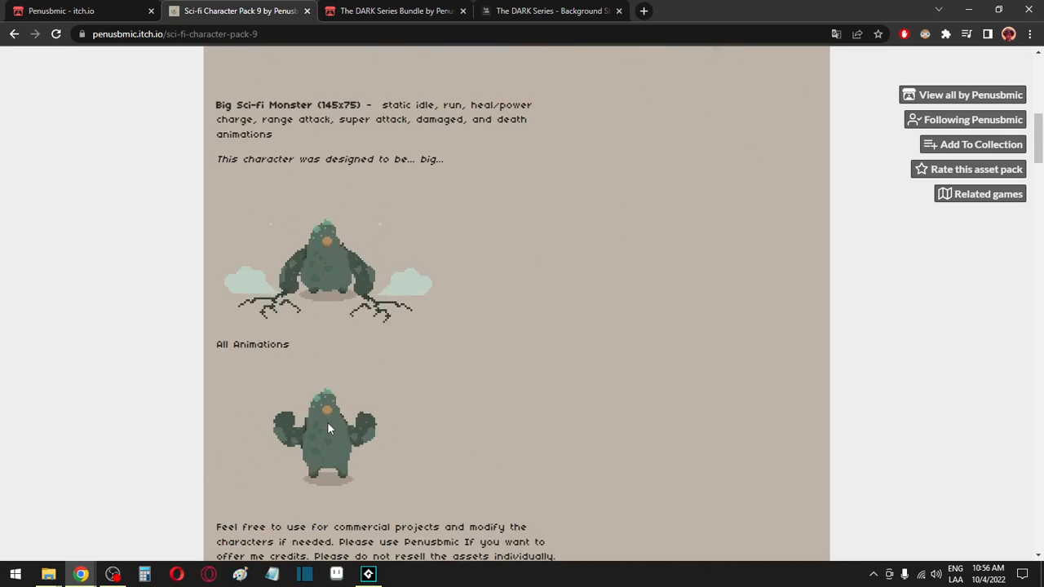
scroll(327, 424, "down", 2)
scroll(328, 424, "down", 5)
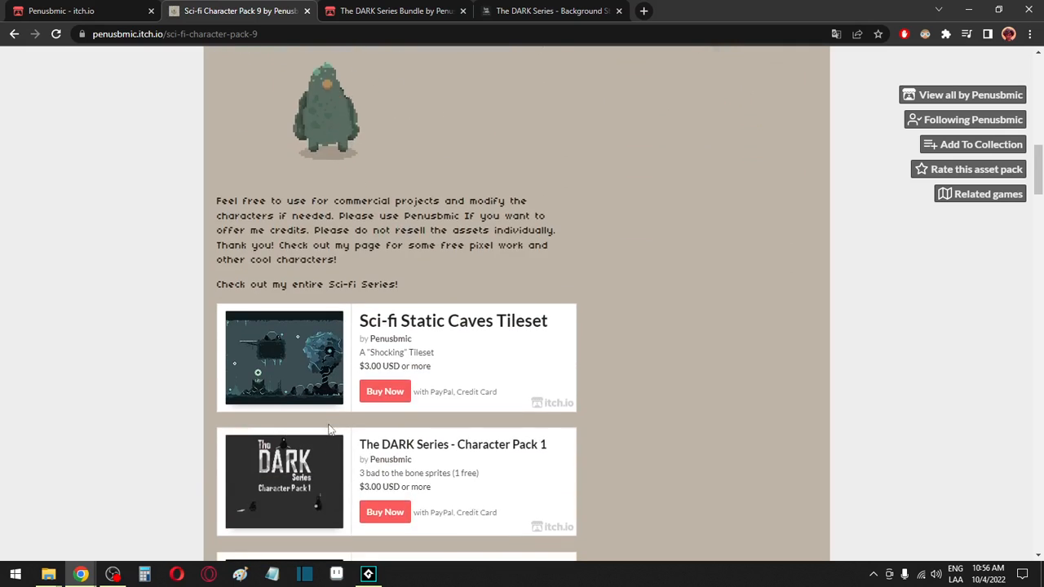
scroll(330, 431, "up", 9)
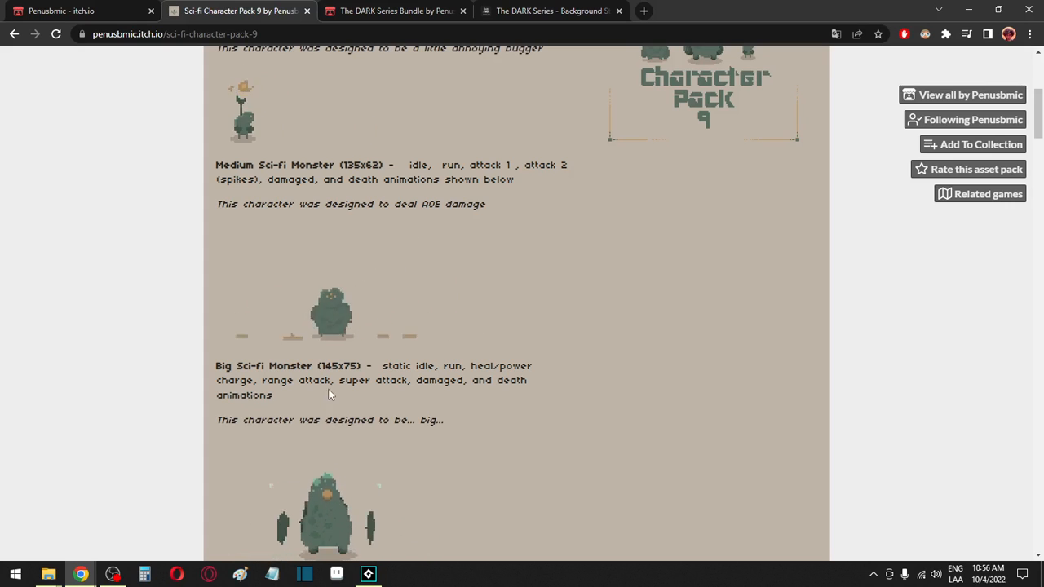
scroll(330, 394, "up", 2)
middle_click(342, 321)
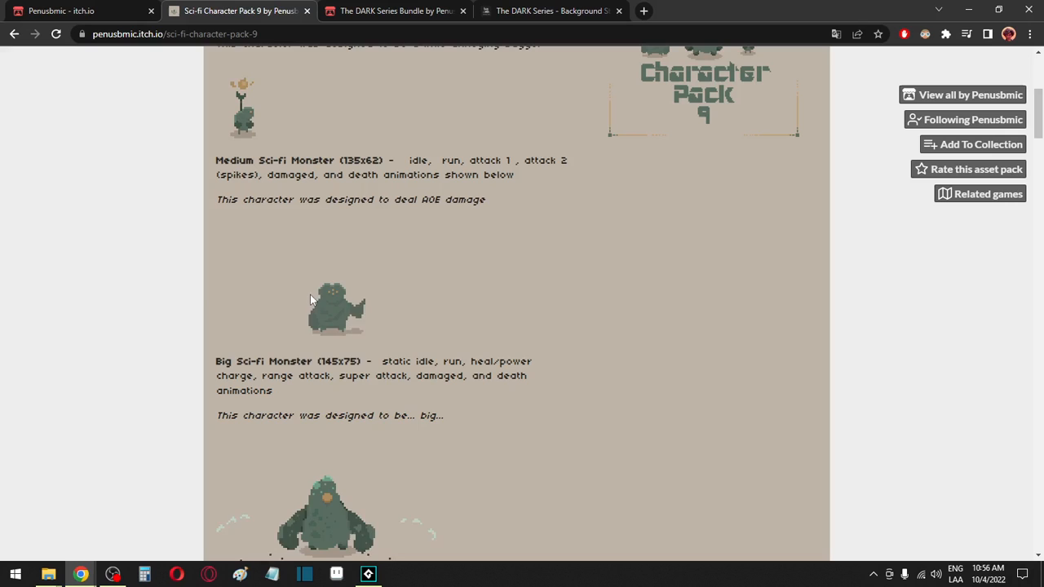
Step: Save the Medium Sci-fi Monster animation as the GIF image IbWw25 (1) in the Downloads folder
right_click(294, 277)
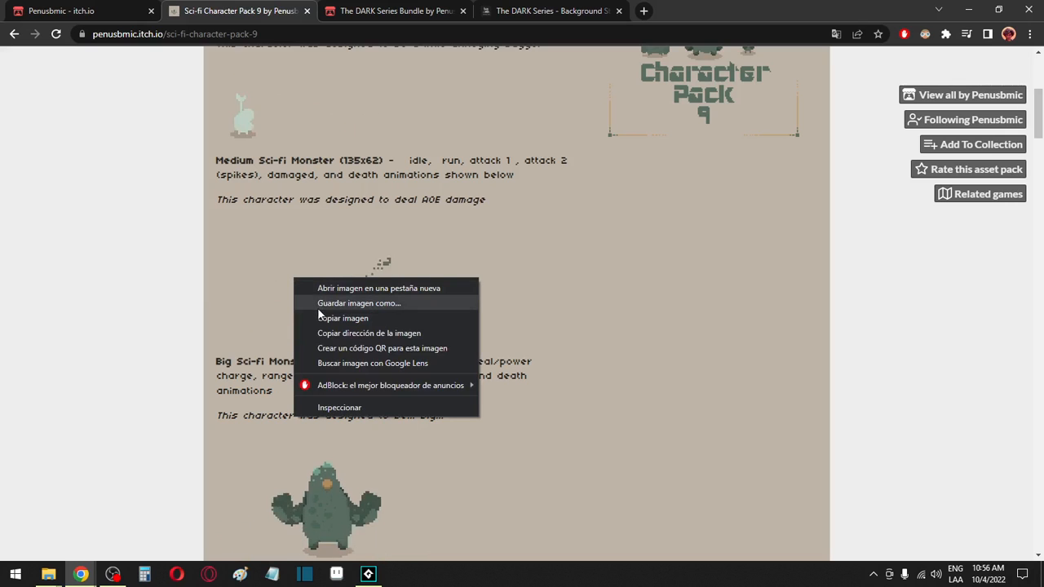
left_click(320, 303)
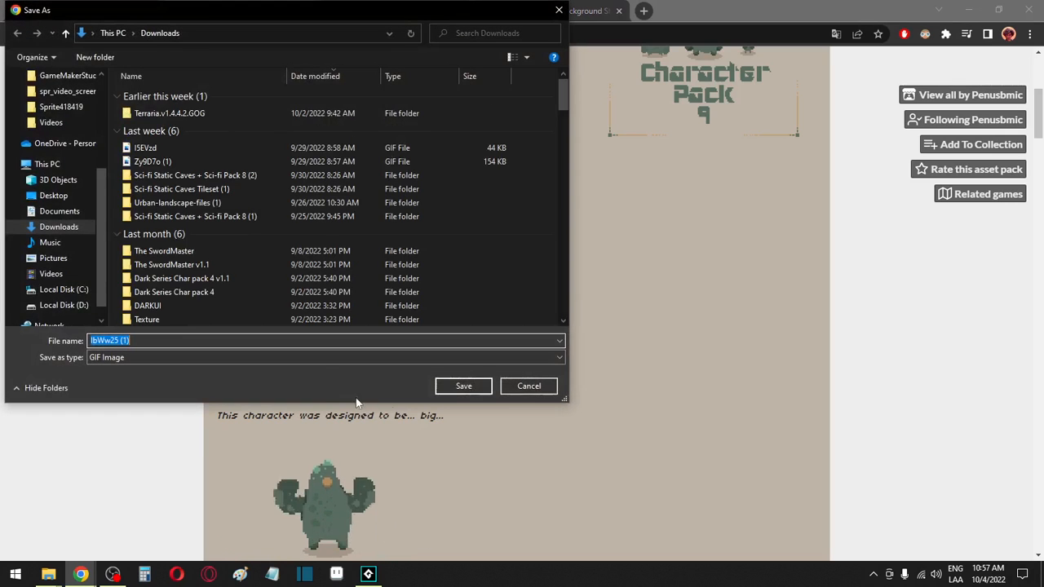
left_click(457, 384)
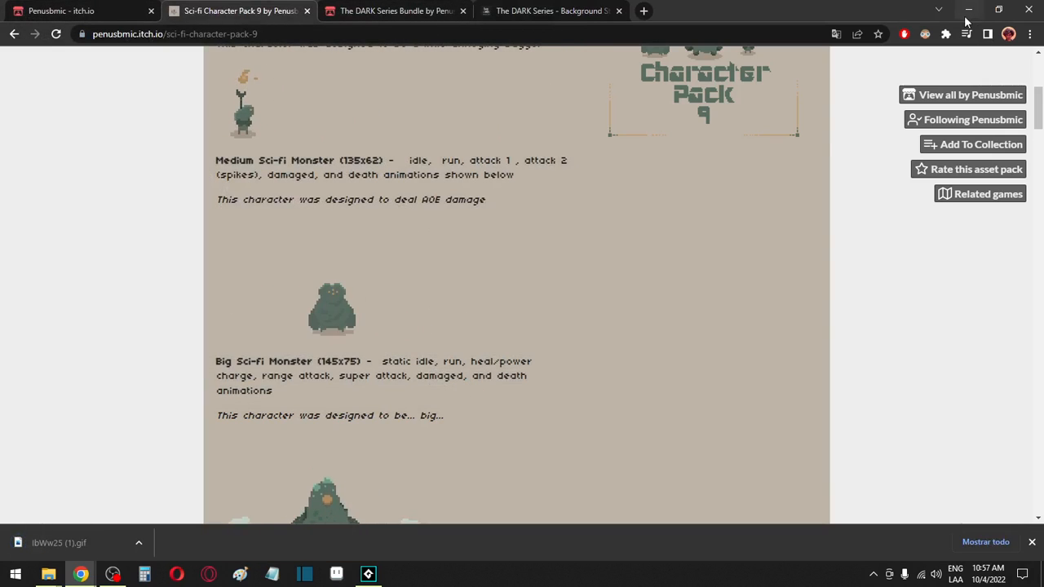
Step: Show the downloaded GIF in its folder, switch to GameMaker, and import the file into the rock group
left_click(139, 543)
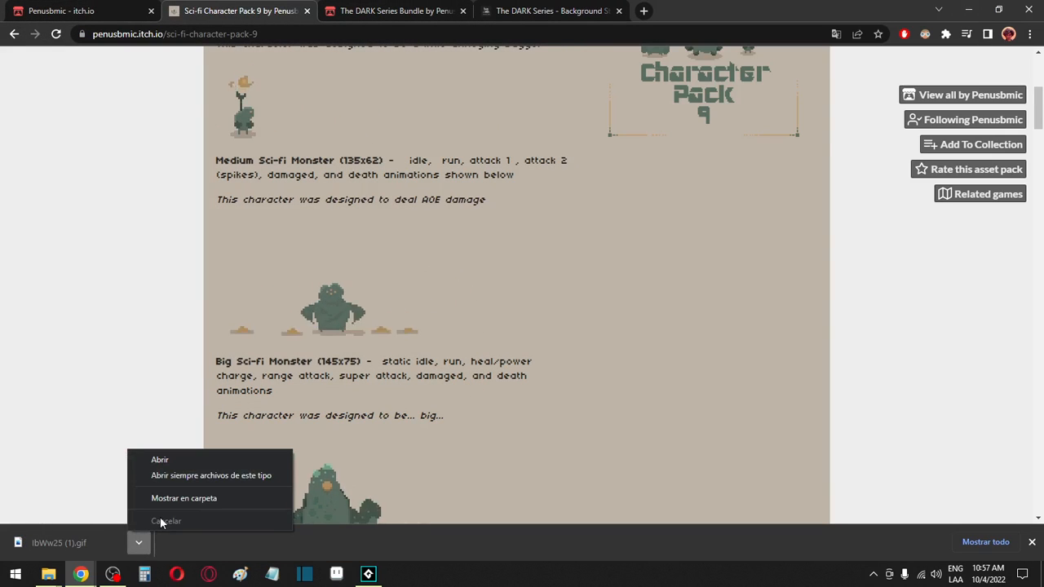
left_click(167, 499)
left_click(967, 10)
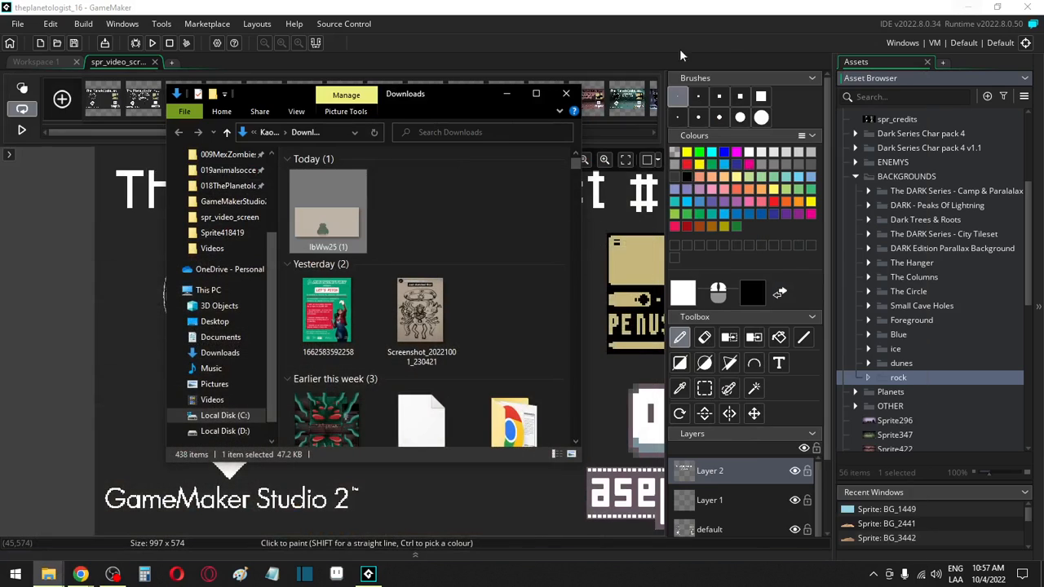
left_click_drag(326, 235, 895, 383)
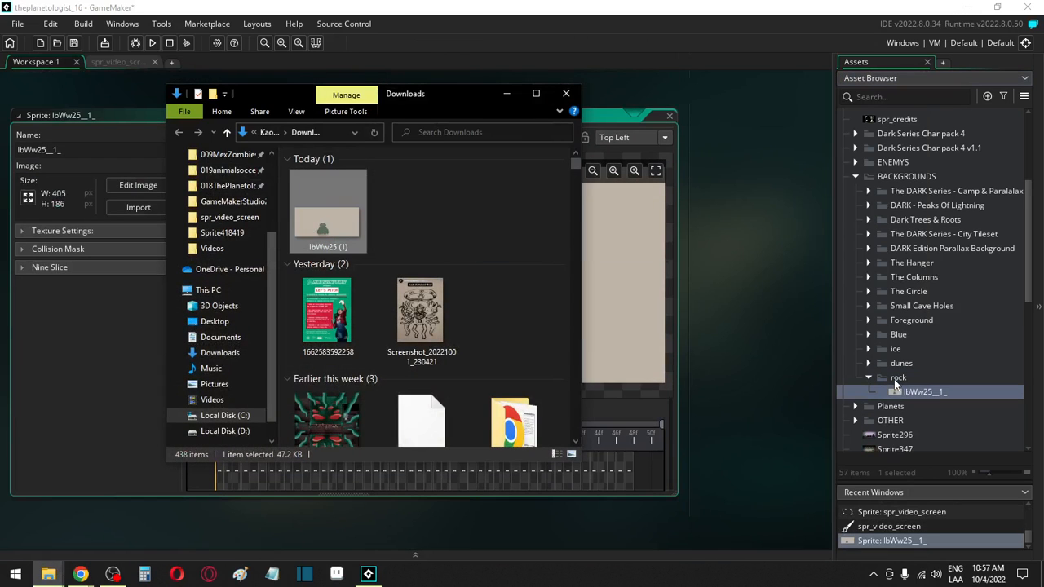
Step: Open the imported monster sprite in the image editor and select the attack frame with raised arms and tall spikes
double_click(910, 395)
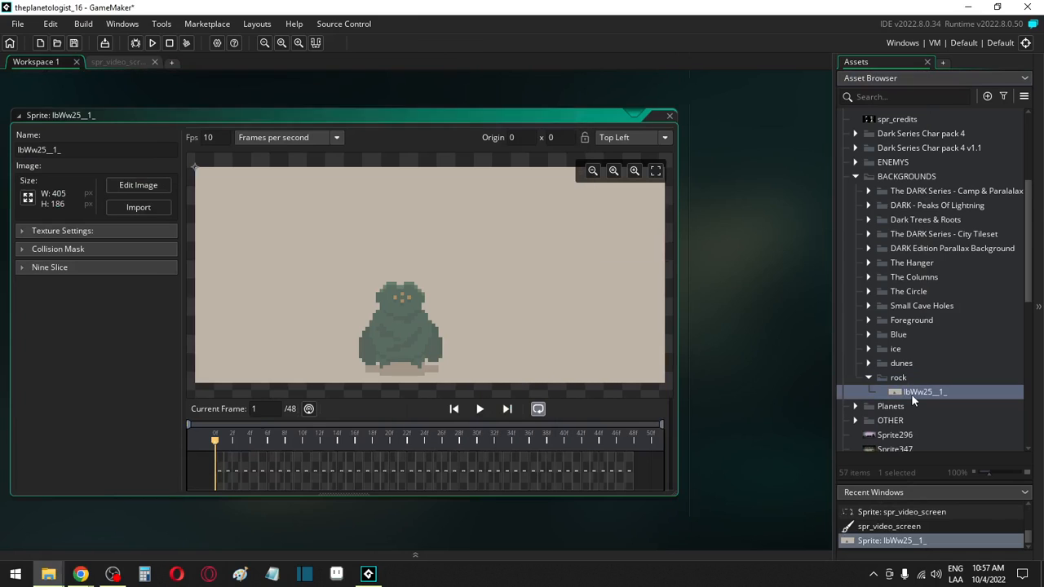
left_click(234, 471)
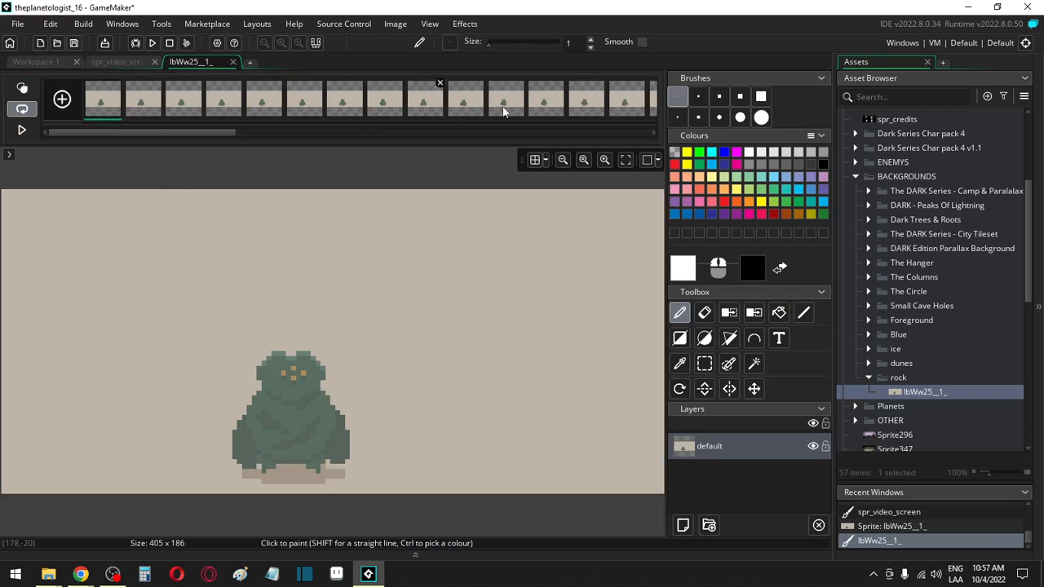
left_click_drag(196, 132, 424, 154)
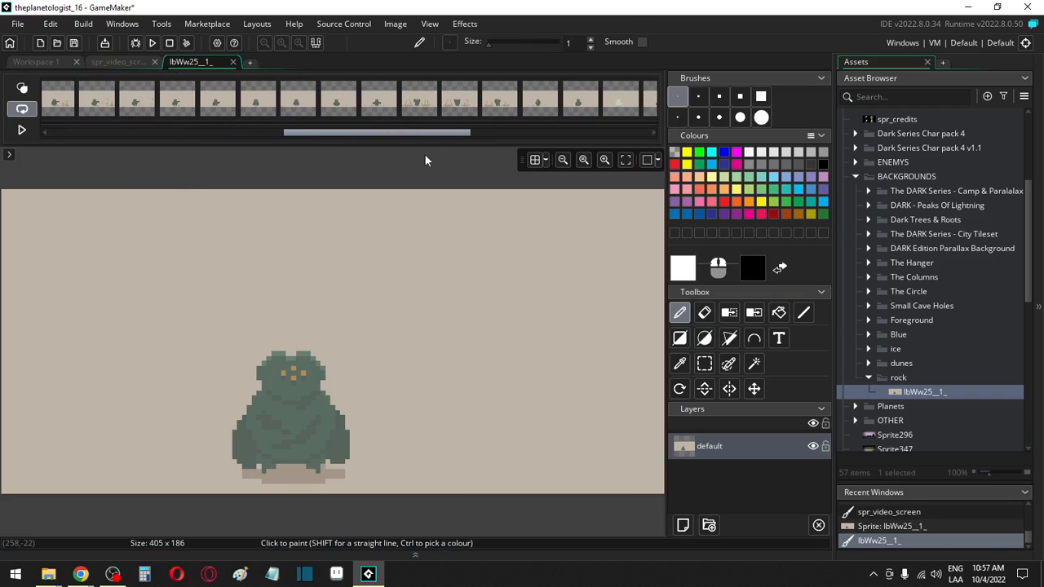
left_click(414, 101)
left_click(489, 99)
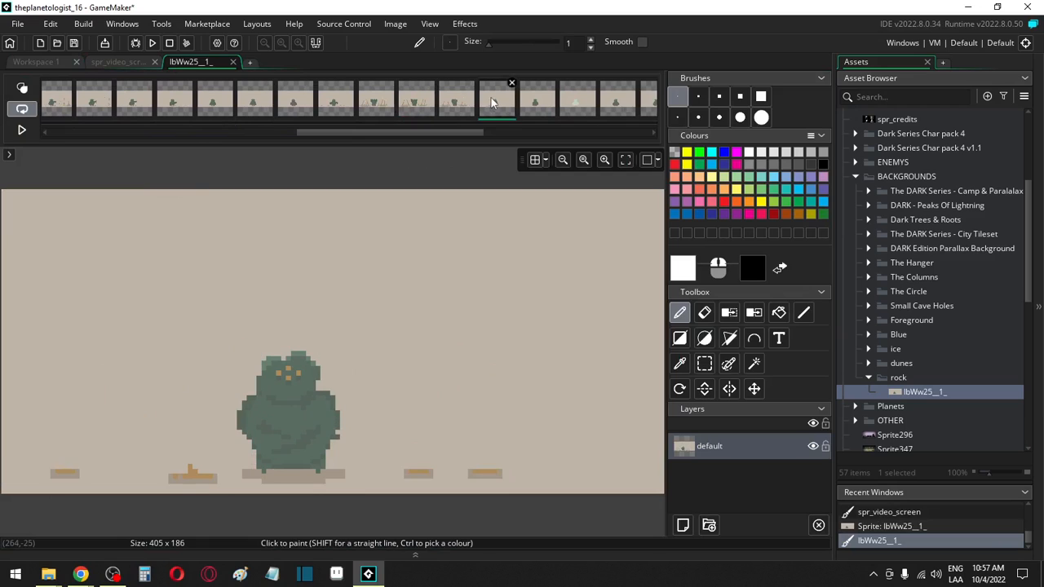
left_click(384, 101)
left_click(417, 100)
left_click(391, 103)
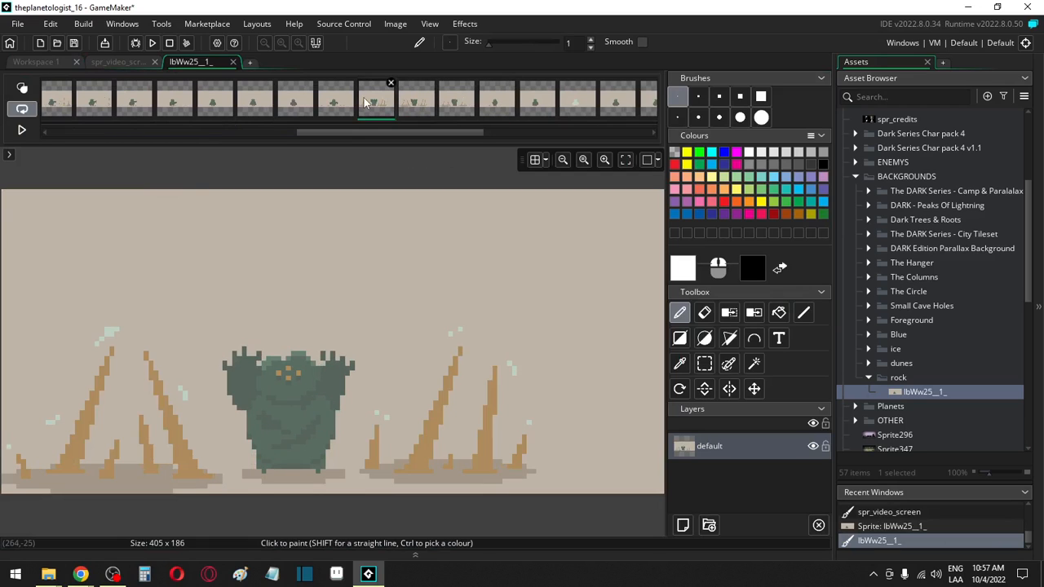
Step: Delete all the frames that come before the attack frame with raised arms and tall spikes
left_click(343, 101)
left_click(411, 107)
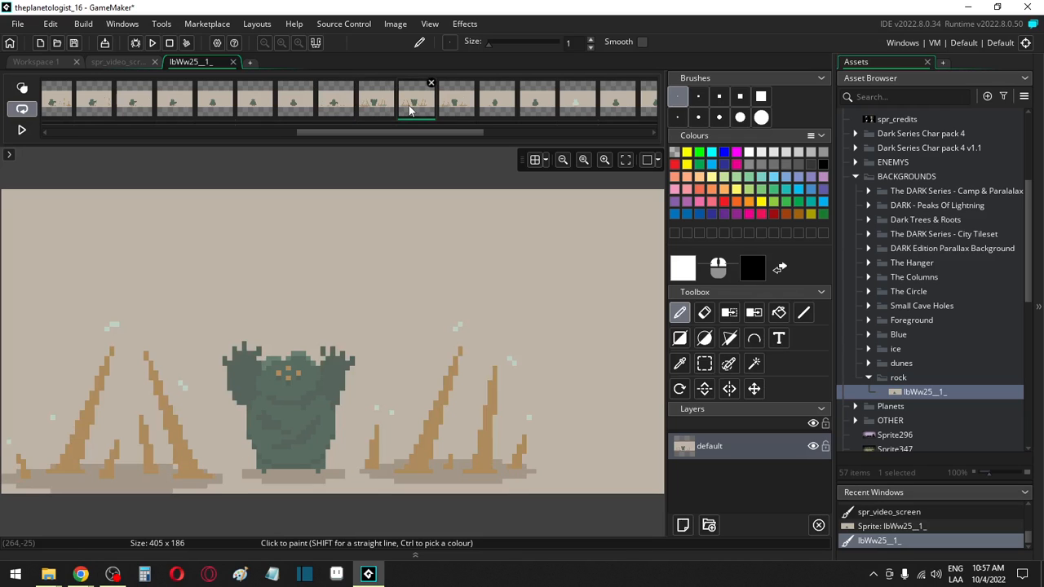
left_click(377, 102)
left_click_drag(372, 134, 113, 138)
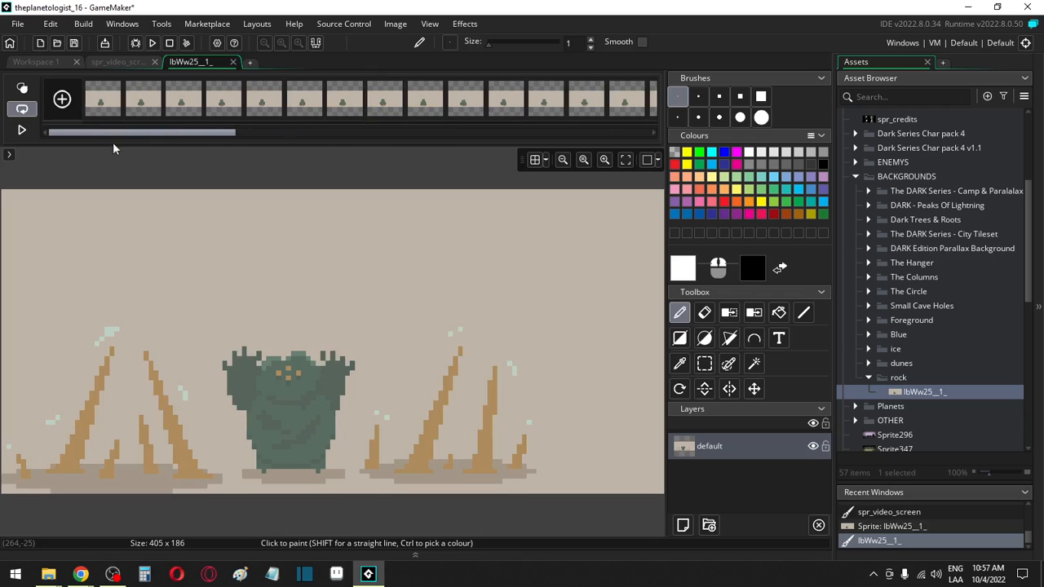
left_click(113, 123)
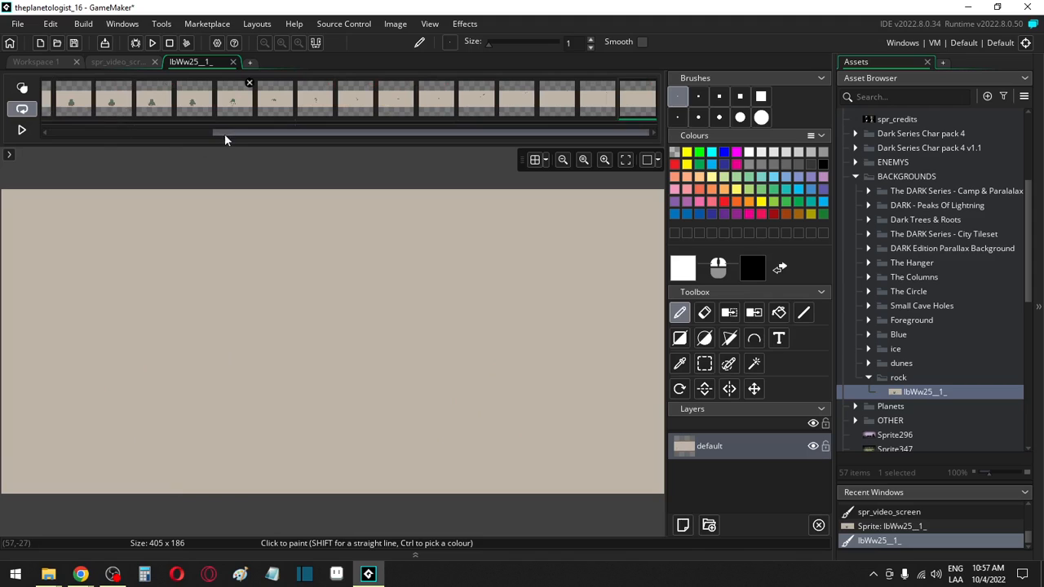
Step: Delete all the frames that follow the tall-spike attack frame, keeping only that single frame
left_click_drag(226, 134, 27, 133)
left_click(150, 98)
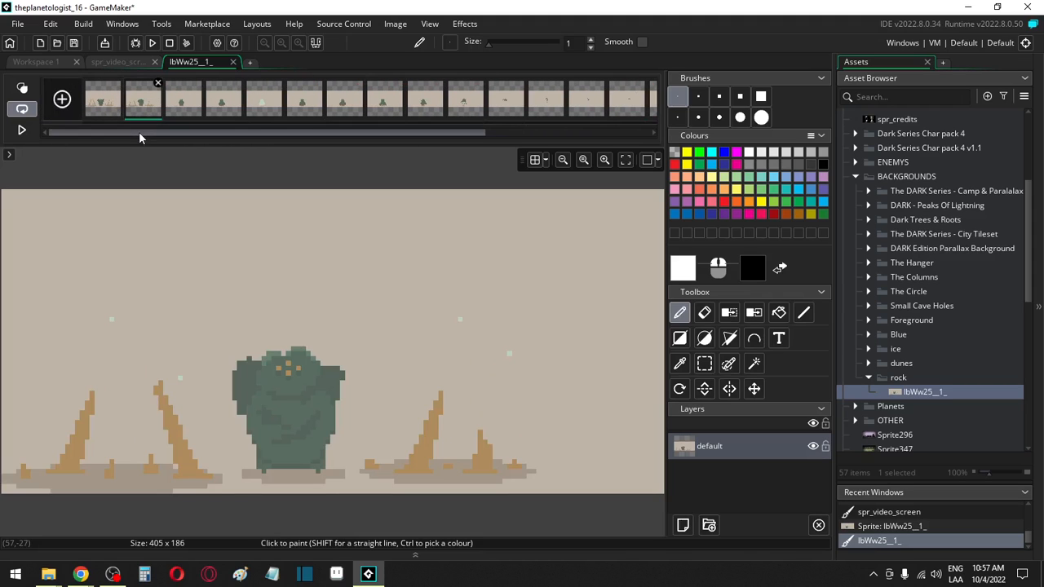
left_click_drag(139, 133, 281, 133)
left_click(654, 88, "shift")
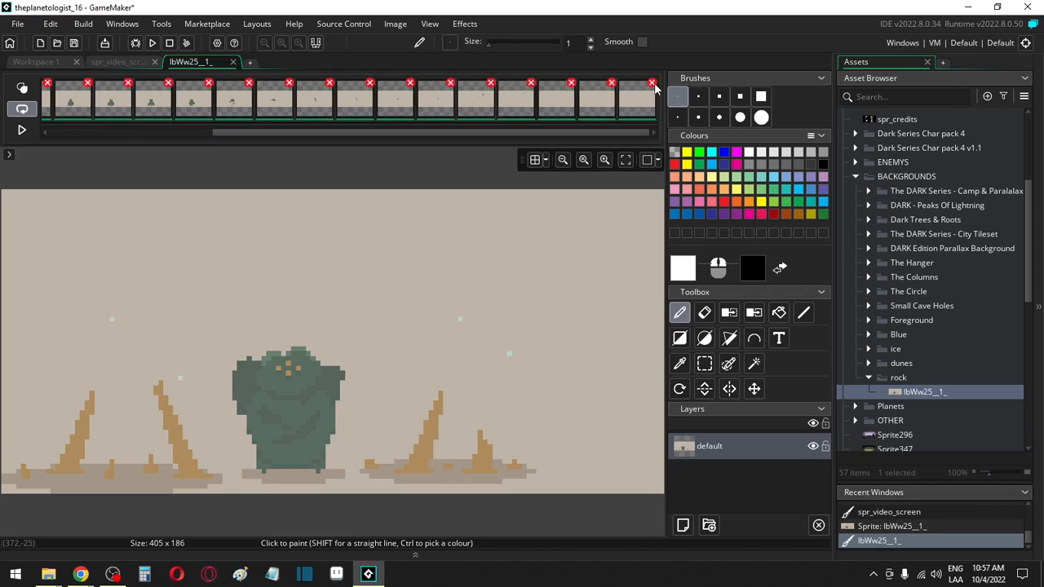
left_click(653, 85)
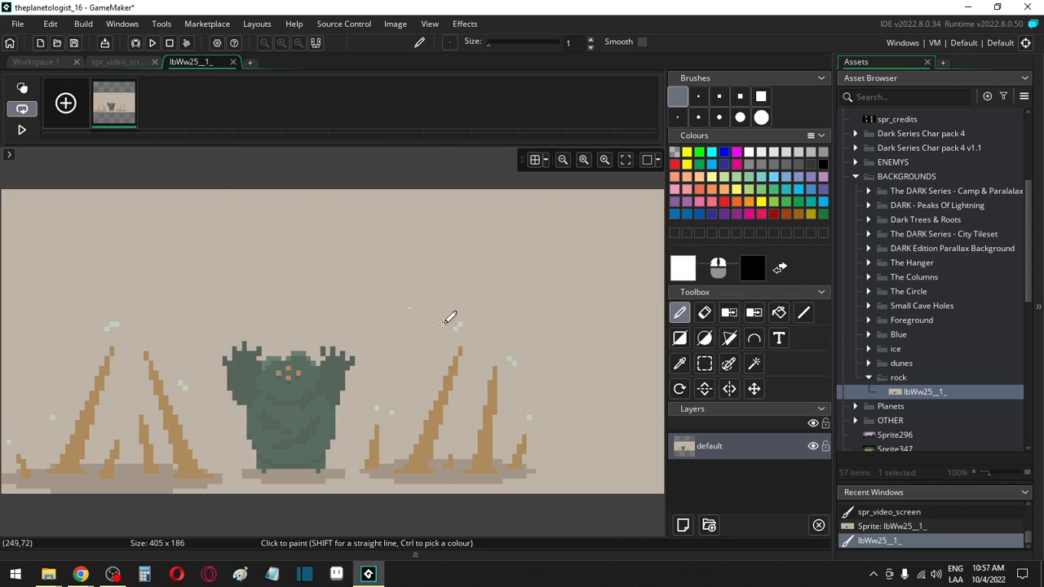
Step: Make a custom brush from a plain patch of the beige background above the spikes
left_click(705, 362)
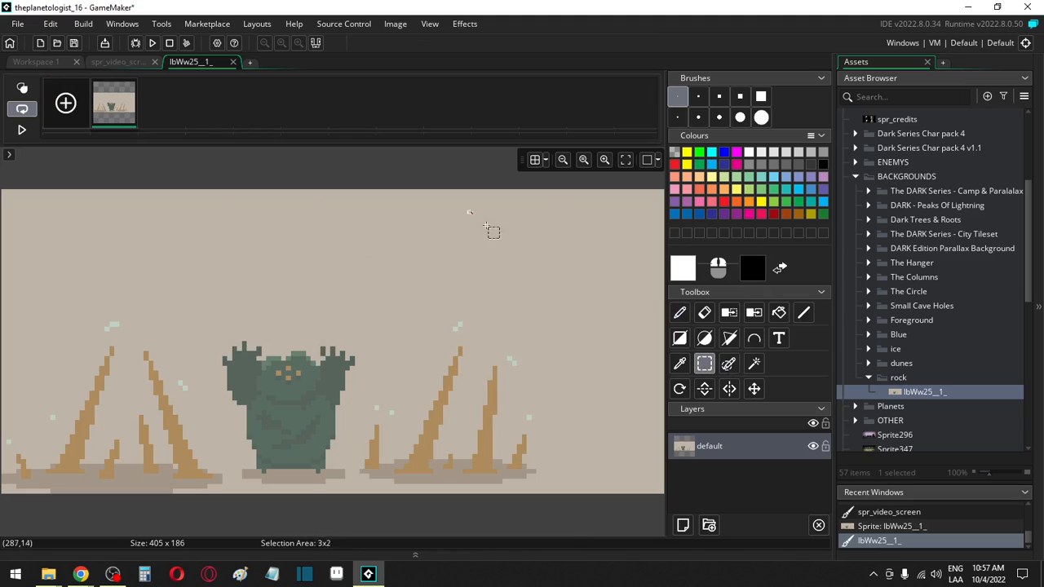
left_click_drag(492, 230, 587, 275)
key("p")
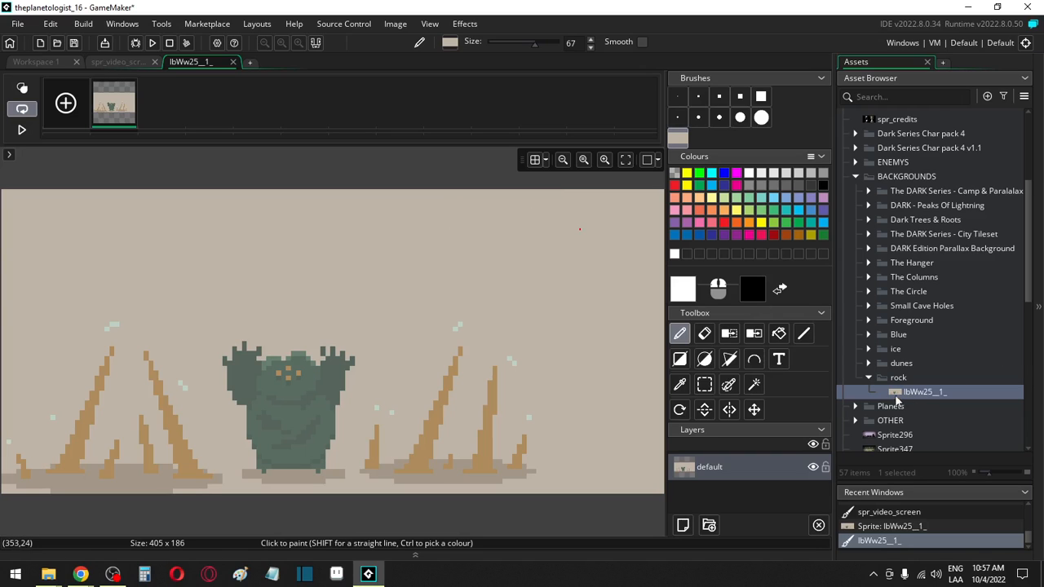
Step: Duplicate the floor background sprite of the dunes group, move the copy into the rock group and open it
left_click(891, 369)
left_click(869, 364)
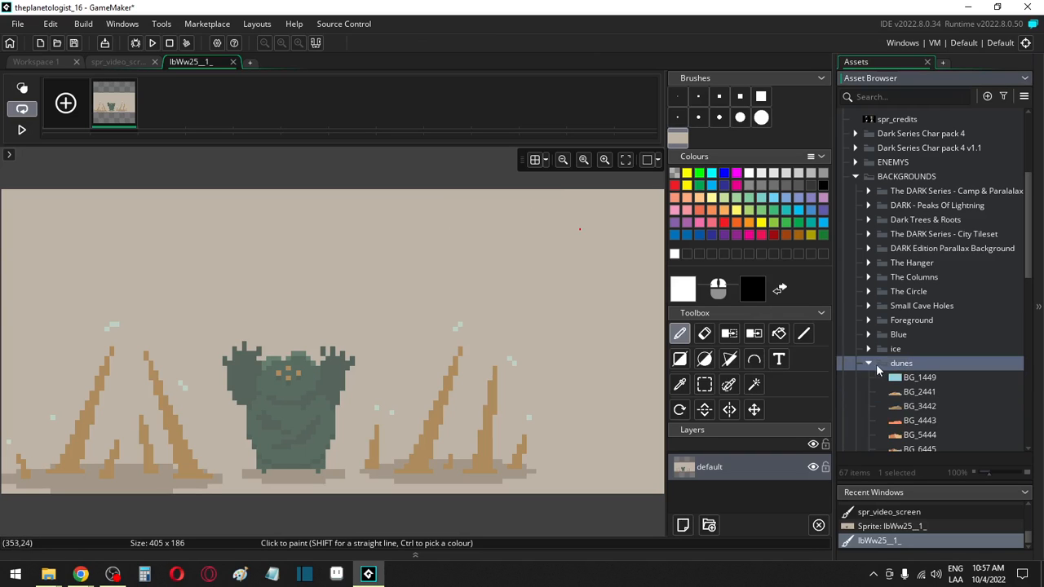
scroll(955, 397, "down", 3)
left_click(911, 337)
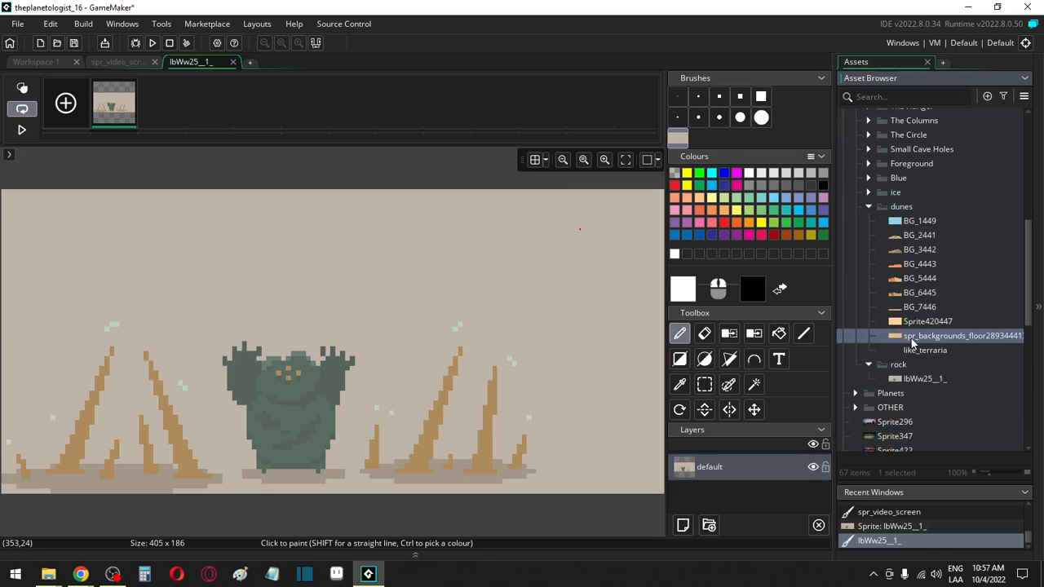
key("ctrl+d")
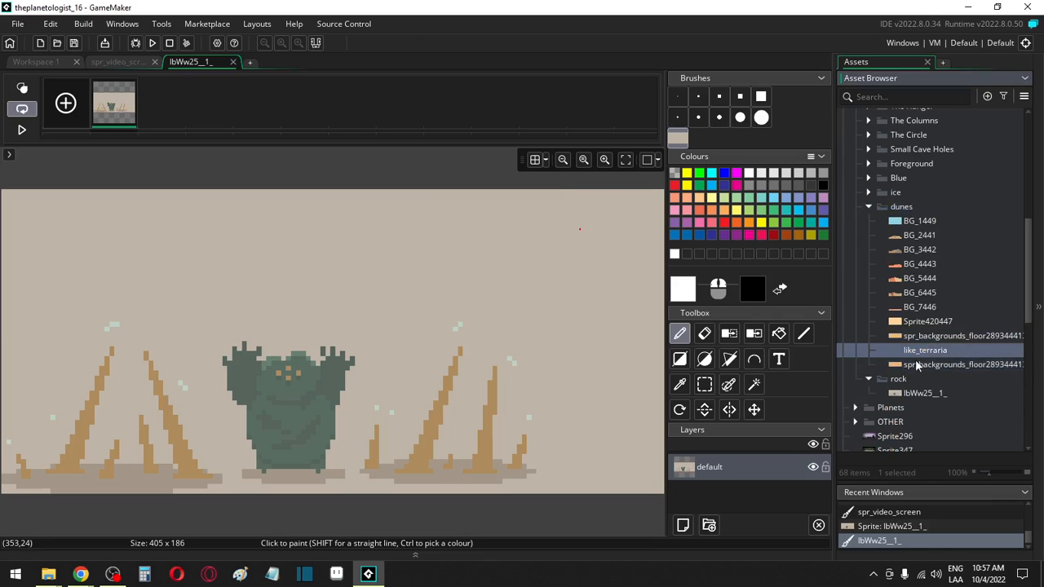
left_click_drag(914, 366, 915, 396)
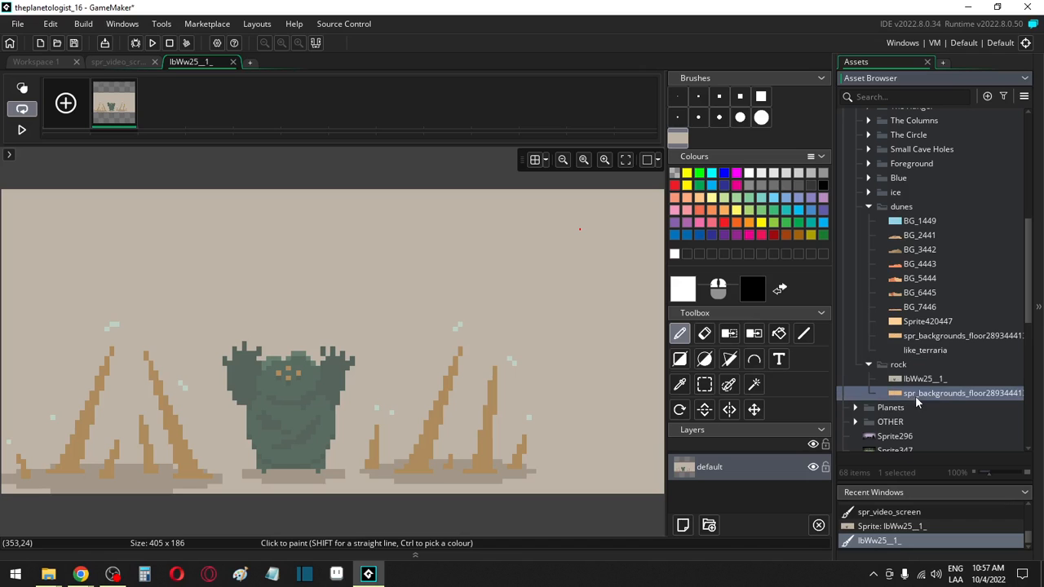
double_click(915, 396)
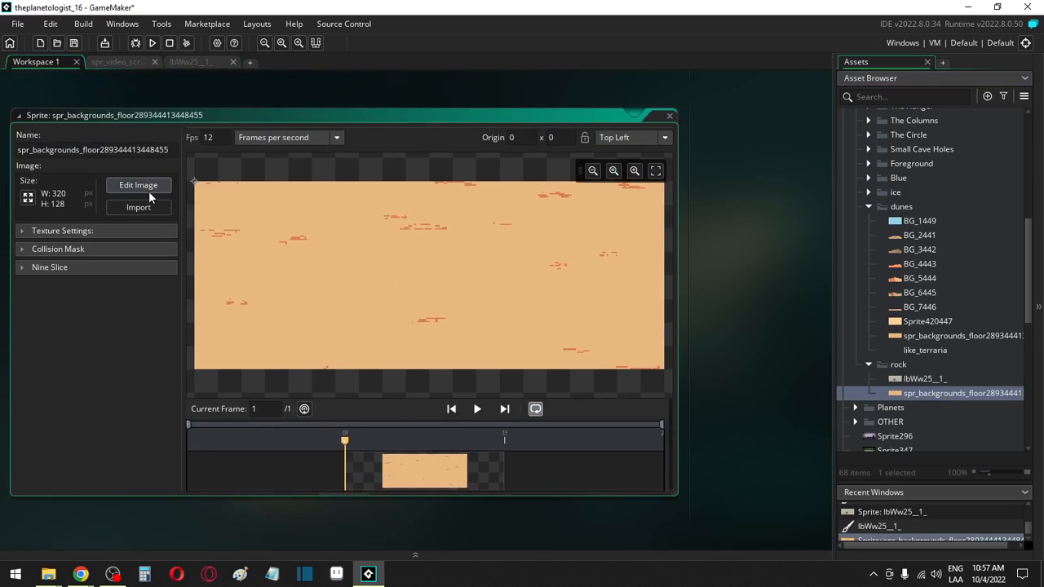
Step: Reopen the monster image and make a custom brush from parts of the small outermost spike, its shadow and the surrounding background
double_click(917, 379)
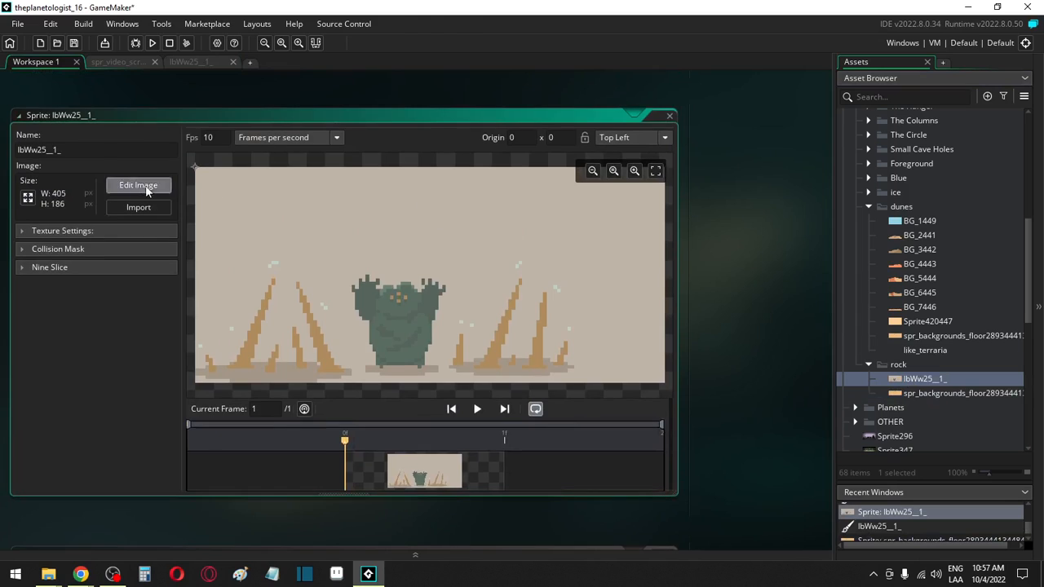
left_click(137, 187)
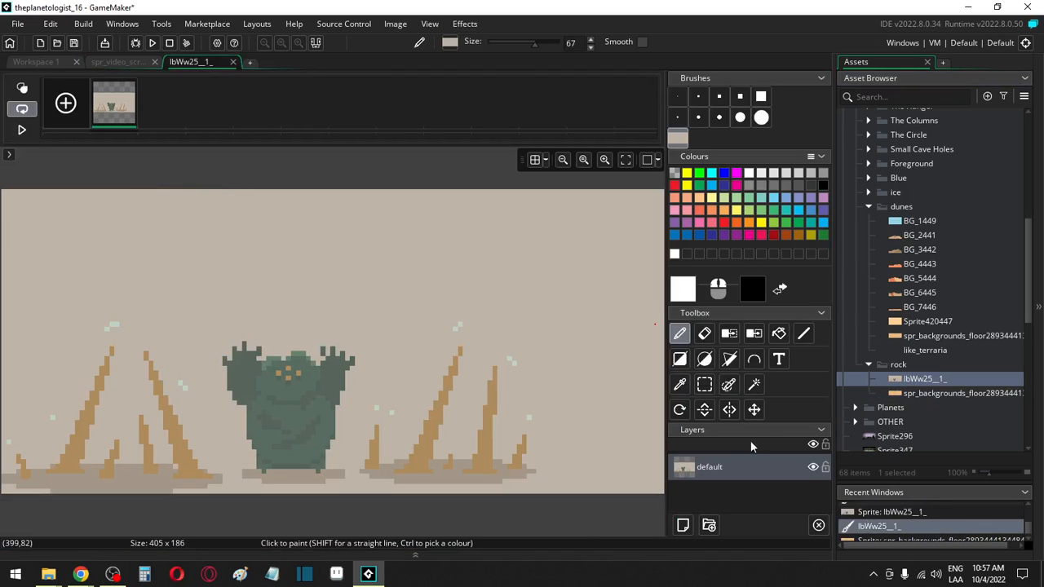
left_click(704, 384)
left_click_drag(551, 461, 524, 488)
mouse_move(550, 437)
left_mouse_down()
mouse_move(520, 452)
mouse_move(515, 489)
left_mouse_up()
key("ctrl+b")
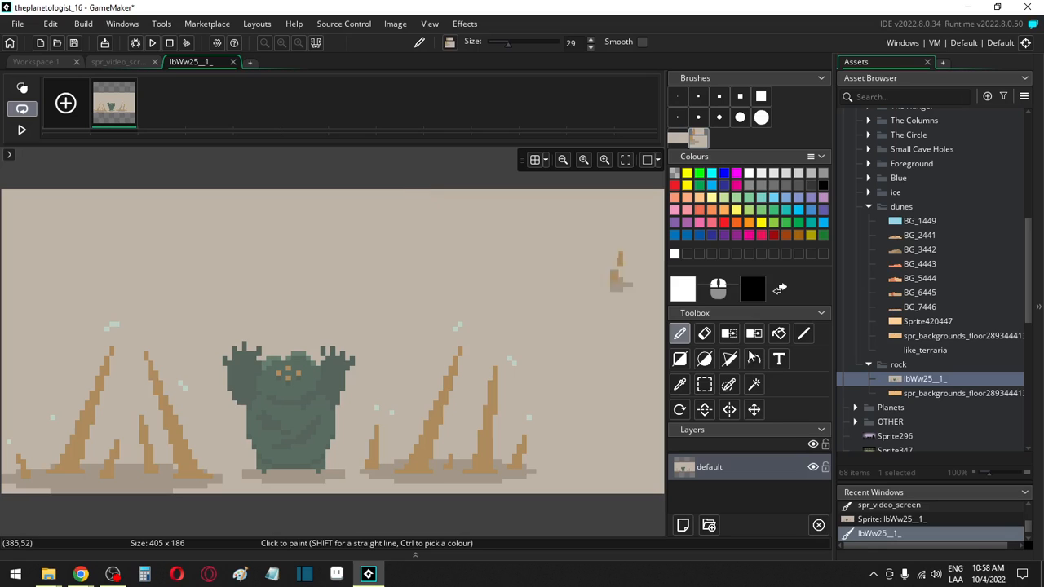
Step: Open the copied floor sprite in the image editor and stamp the spike brush onto it as a colour sample
double_click(938, 393)
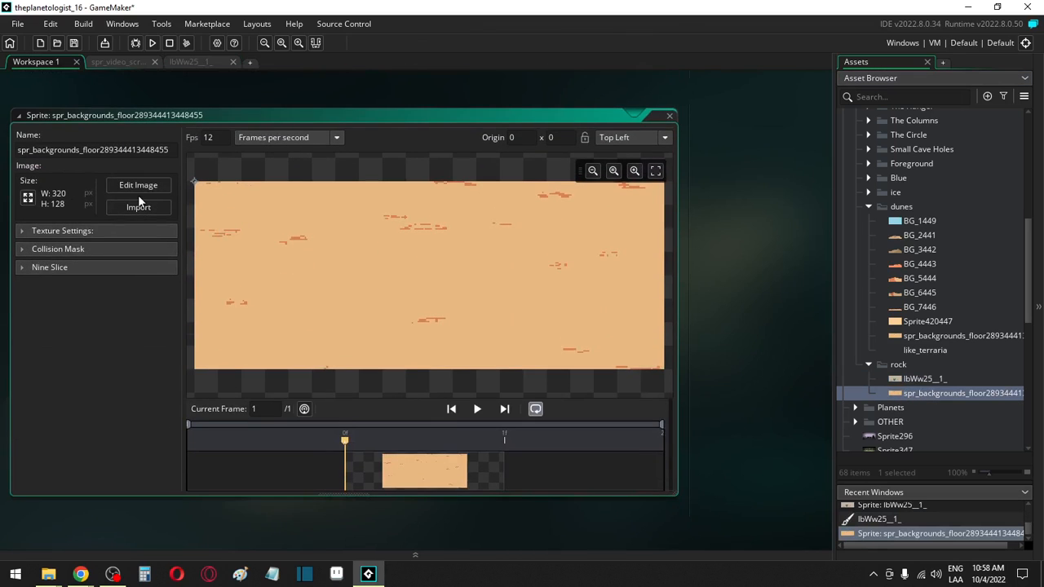
left_click(138, 191)
scroll(414, 350, "up", 2)
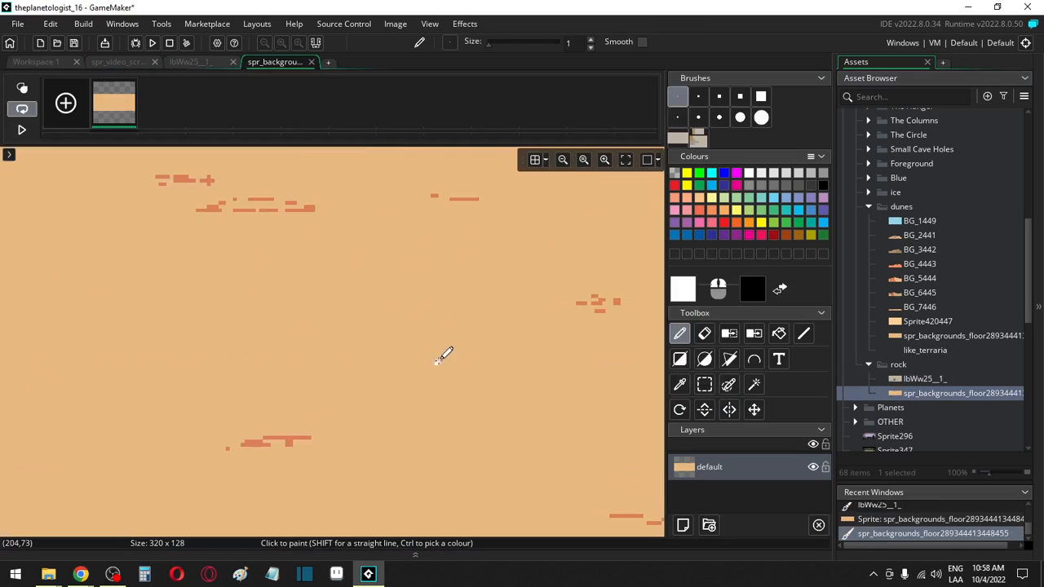
left_click(698, 139)
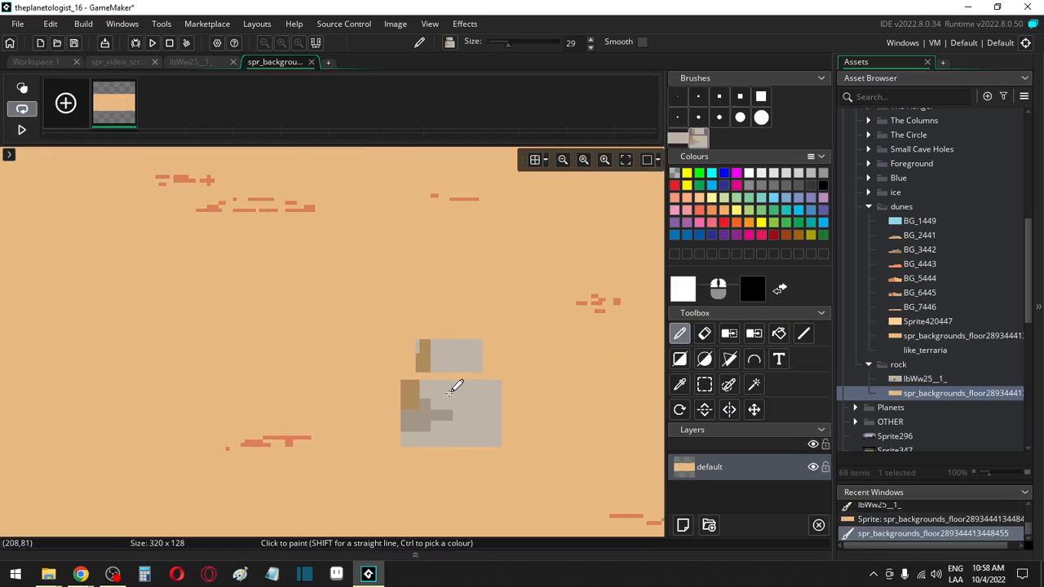
scroll(456, 408, "down", 2)
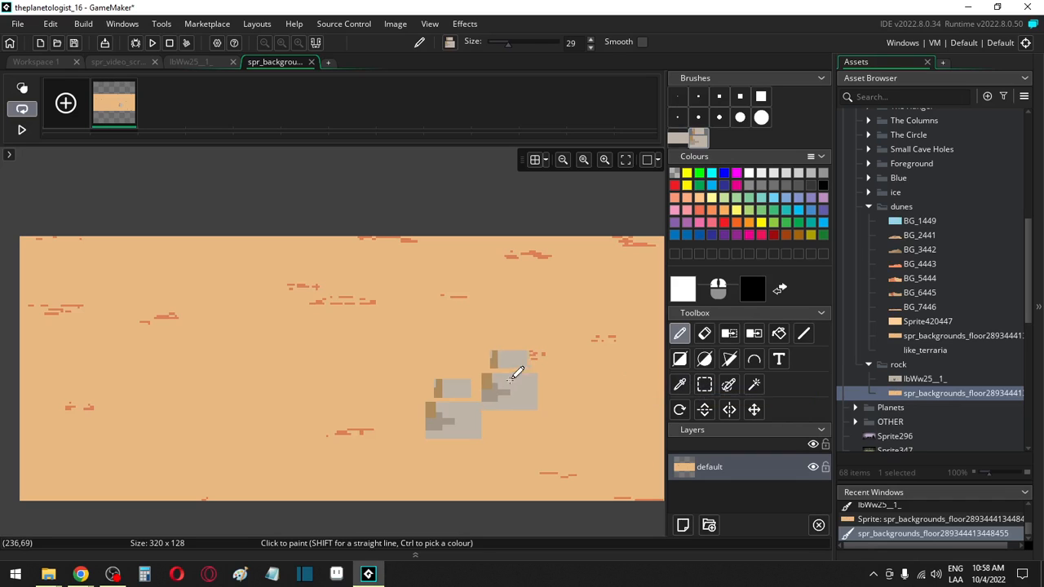
key("ctrl+v")
Step: Pick the beige from the stamped sample and fill the floor's base with it
key("i")
left_click(464, 390)
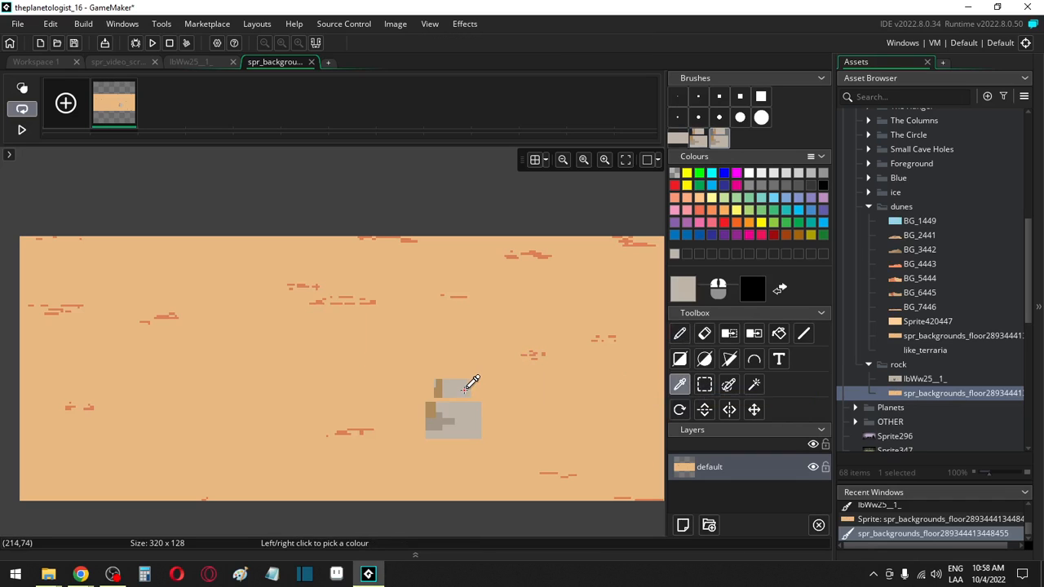
key("f")
left_click(496, 369)
Step: Replace the orange floor markings with the spike brown picked from the stamped sample
key("i")
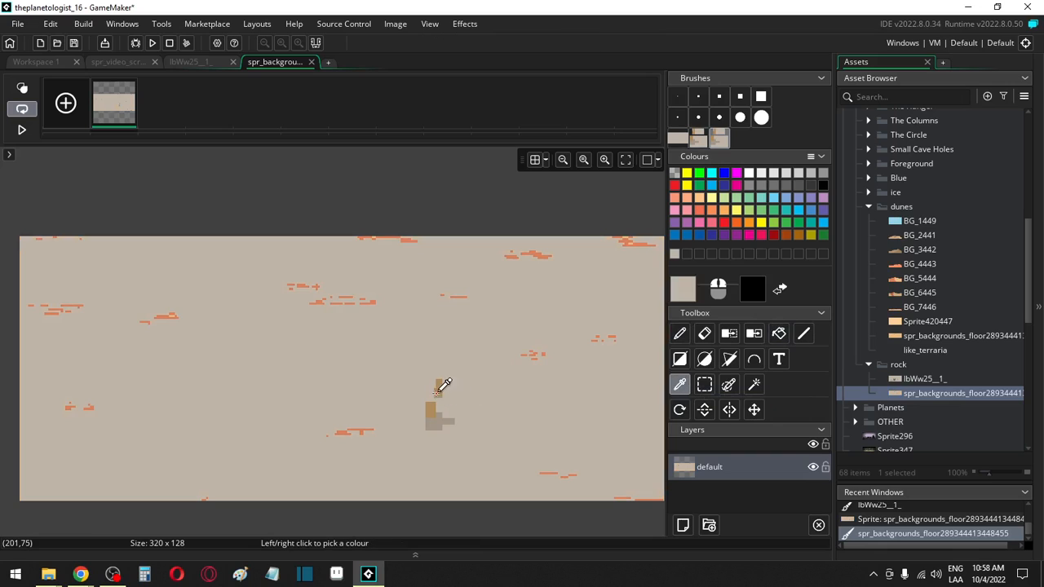
left_click(435, 393)
key("c")
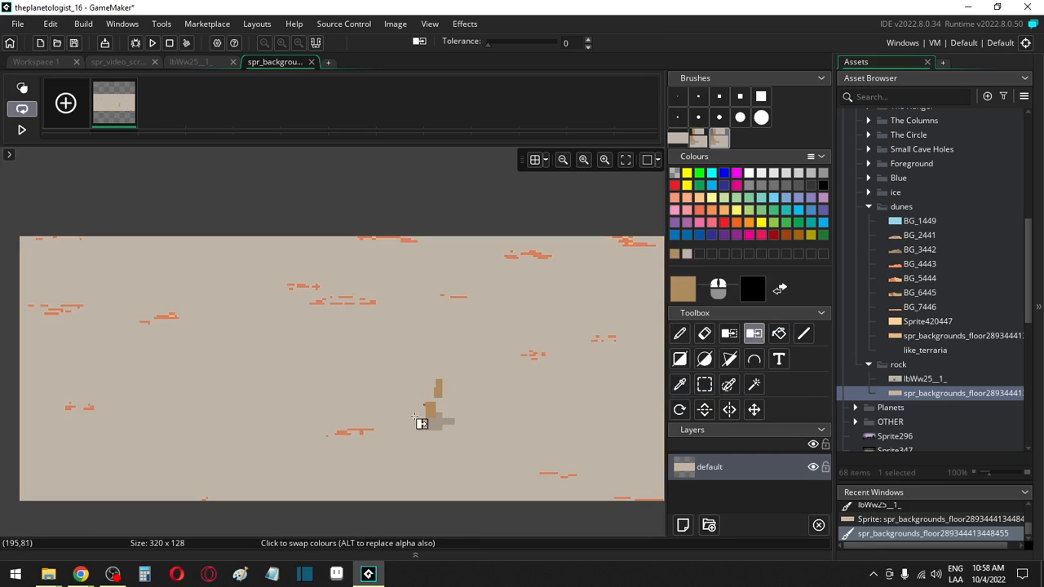
left_click(341, 433)
Step: Pick the grey-brown shadow colour from the stamped sample and replace the colour of the floor markings with it
key("i")
left_click(434, 419)
key("c")
left_click(338, 433)
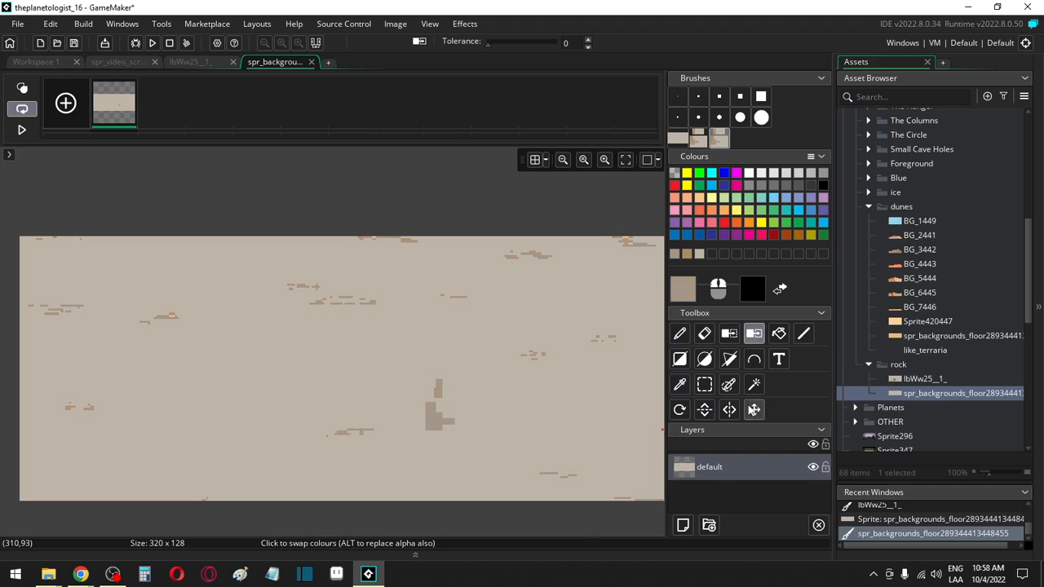
Step: Delete the stamped colour sample from the floor image and fill the gap with the beige picked from the floor
left_click(705, 384)
left_click_drag(405, 366, 473, 442)
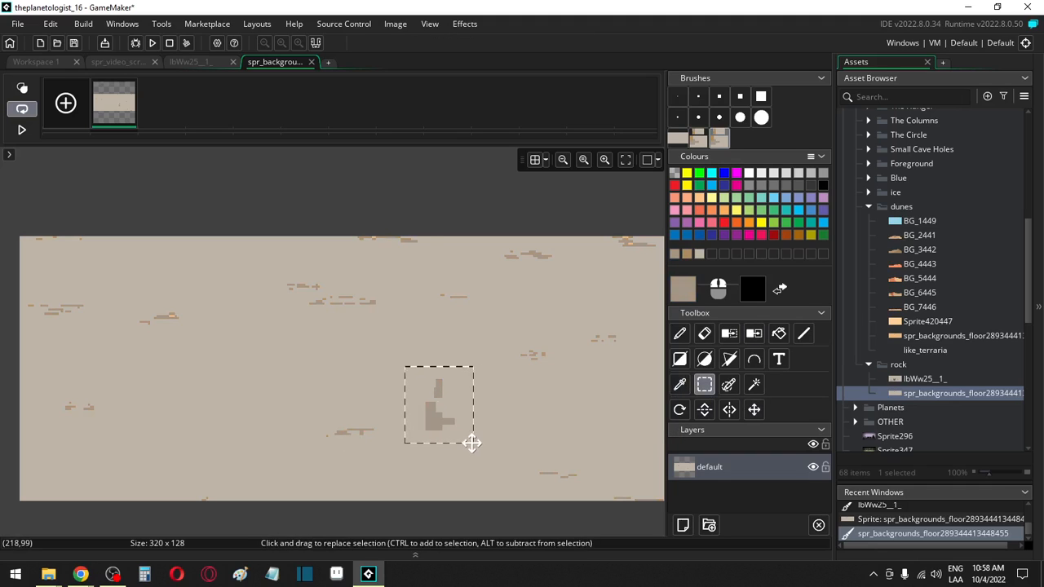
key("Delete")
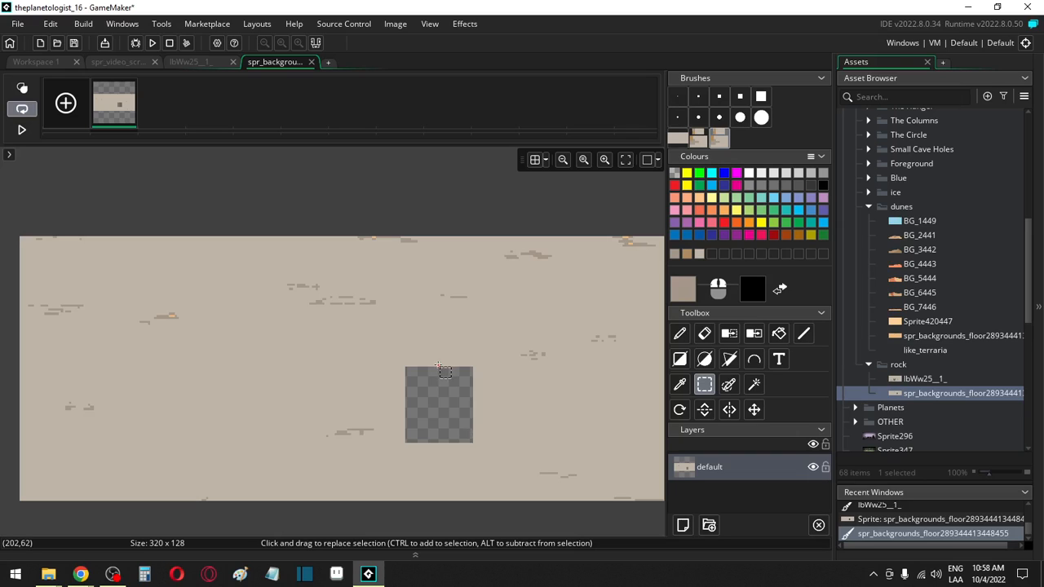
key("f")
left_click(448, 413)
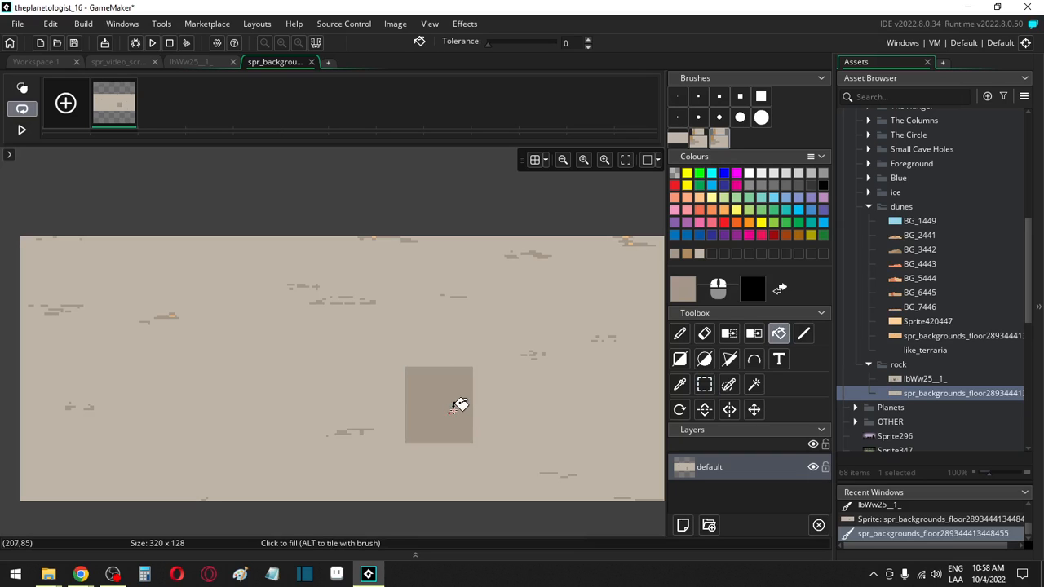
key("p")
key("i")
left_click(470, 322)
key("f")
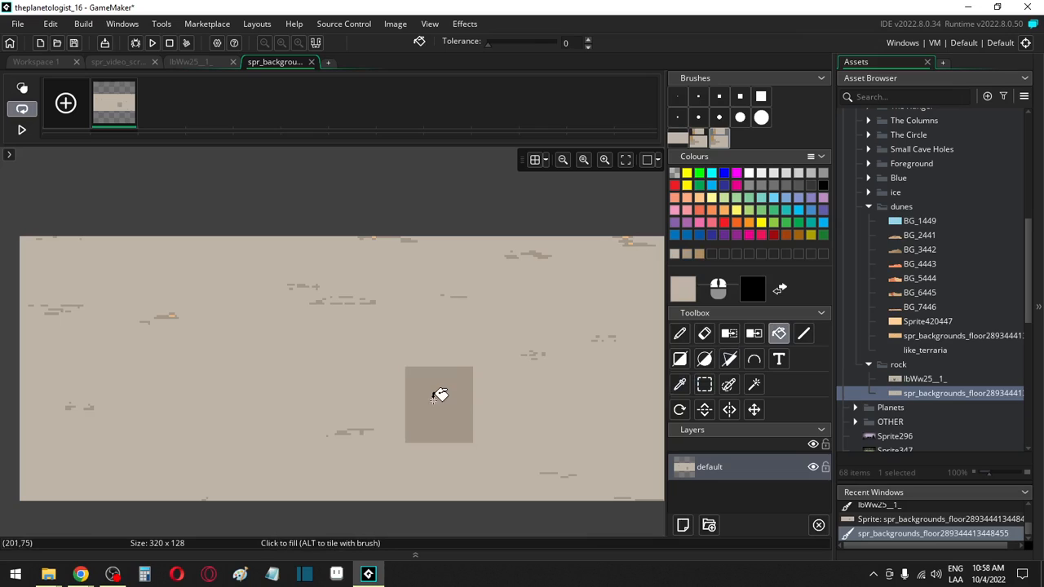
left_click(438, 394)
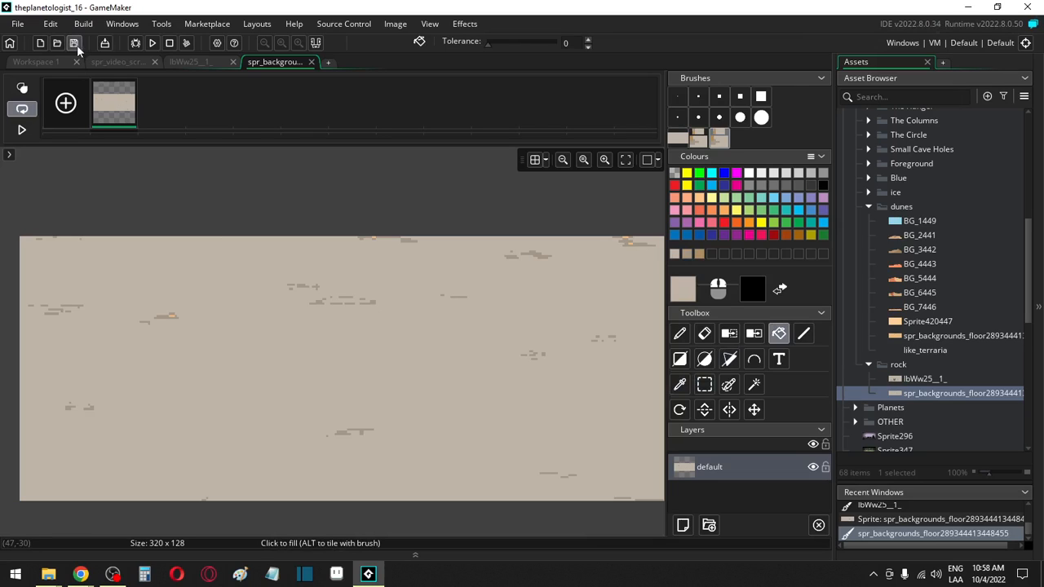
Step: Browse the Small Cave Holes backgrounds, including Flat Images, Small Cave 2 Layers and Small Cave 3 Layers
scroll(931, 269, "up", 6)
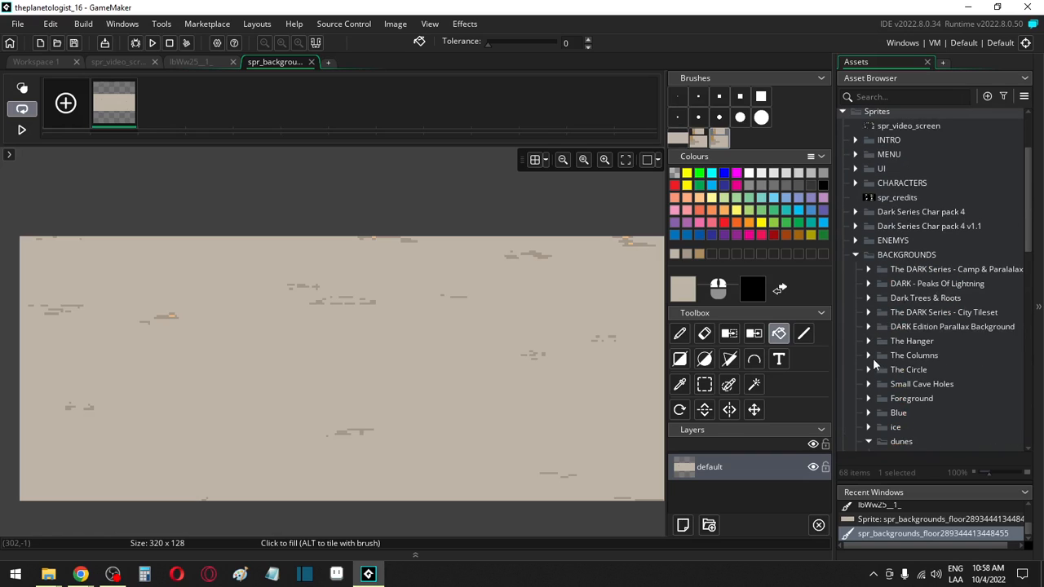
left_click(867, 384)
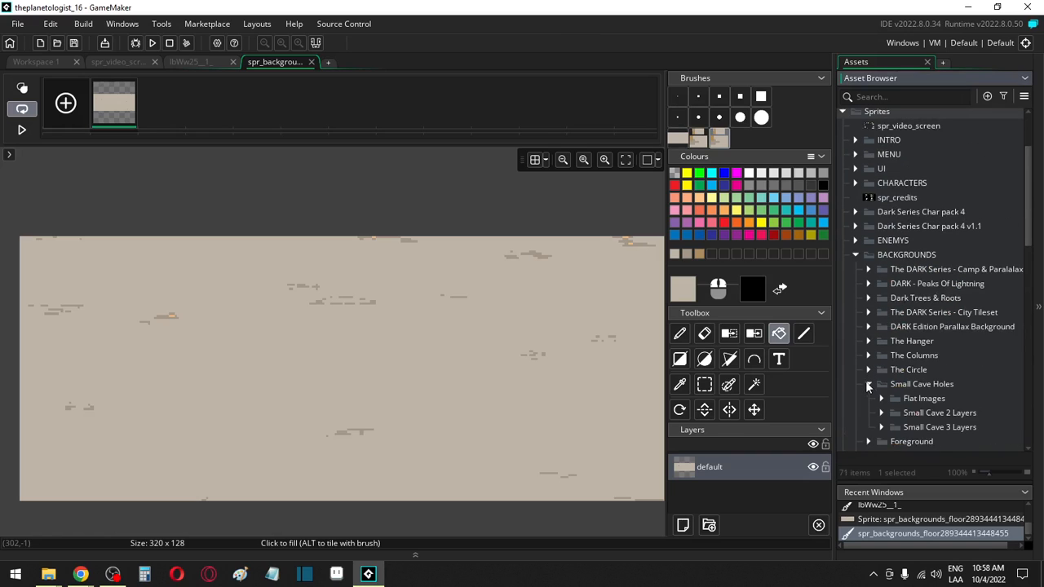
scroll(869, 387, "down", 2)
left_click(881, 375)
scroll(882, 373, "down", 3)
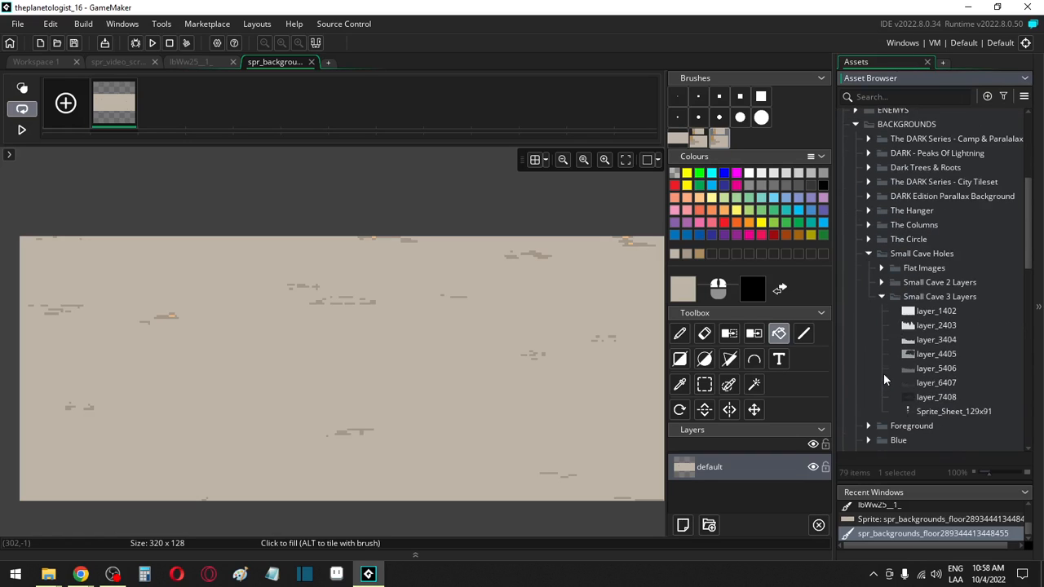
left_click(882, 282)
left_click(881, 269)
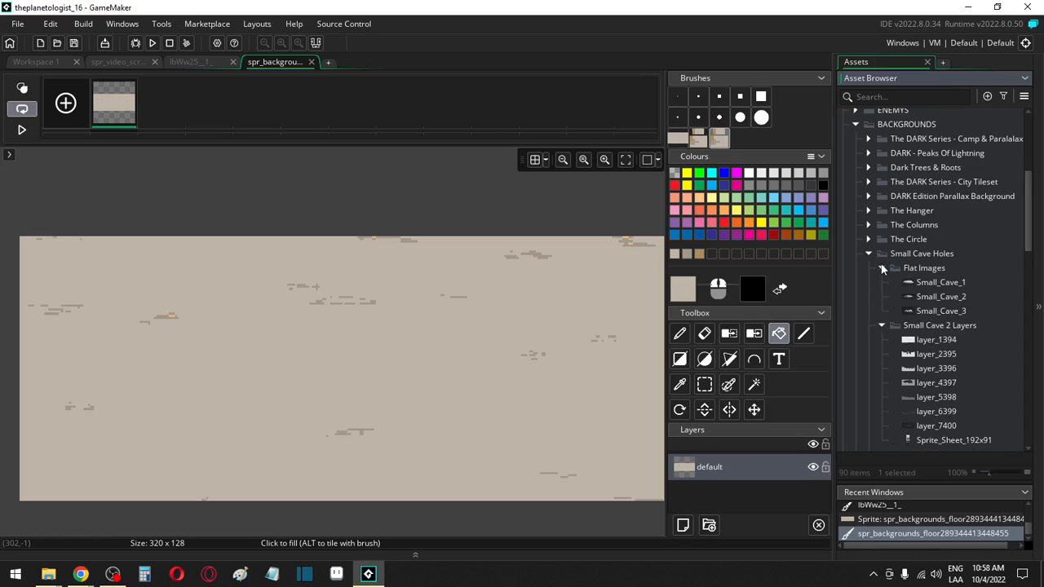
scroll(881, 266, "down", 5)
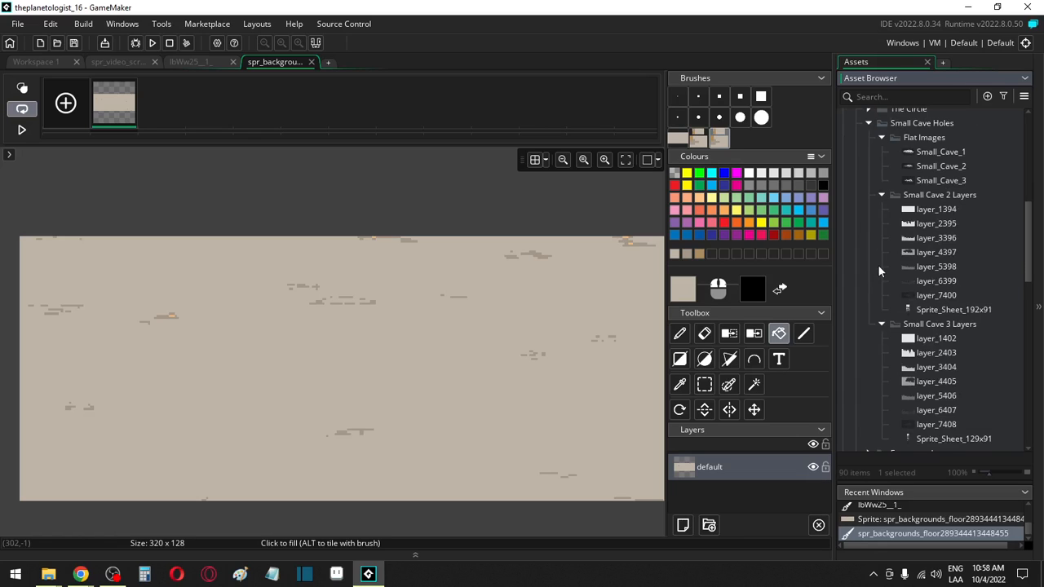
scroll(877, 264, "up", 3)
Step: Look through the sprite groups inside The Columns and The Circle for usable background layers
left_click(868, 189)
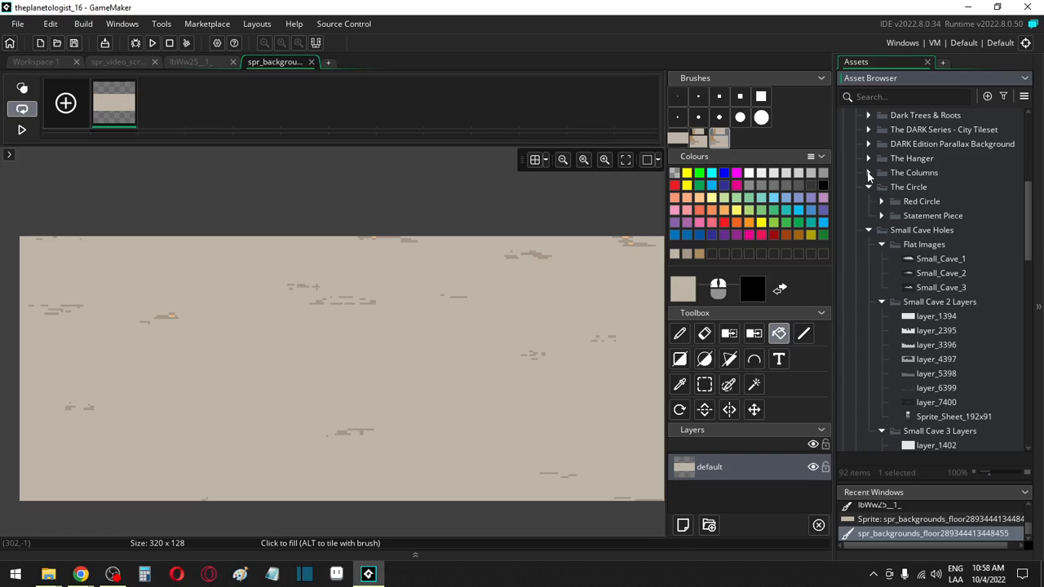
left_click(868, 173)
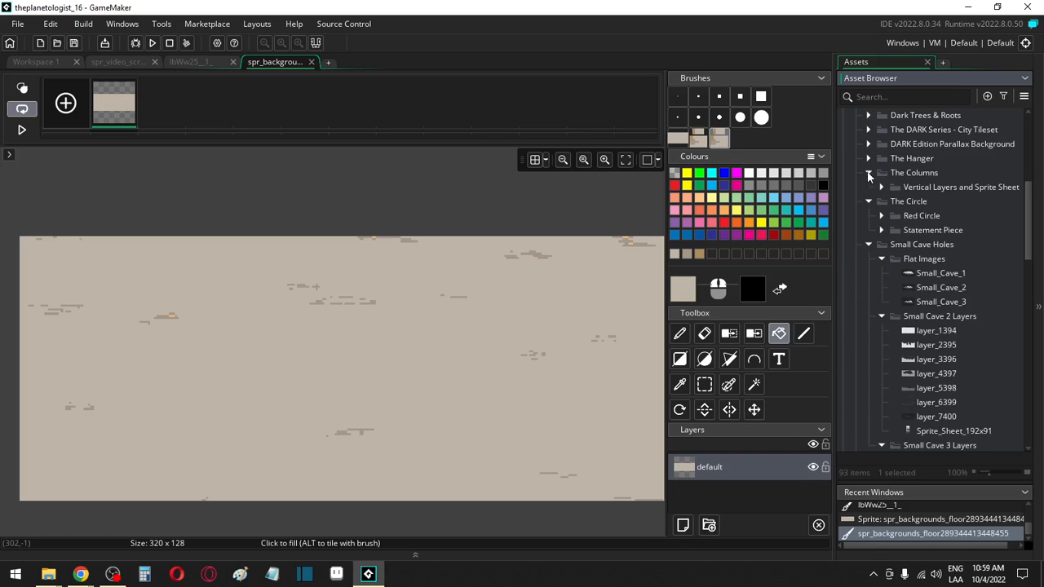
left_click(881, 187)
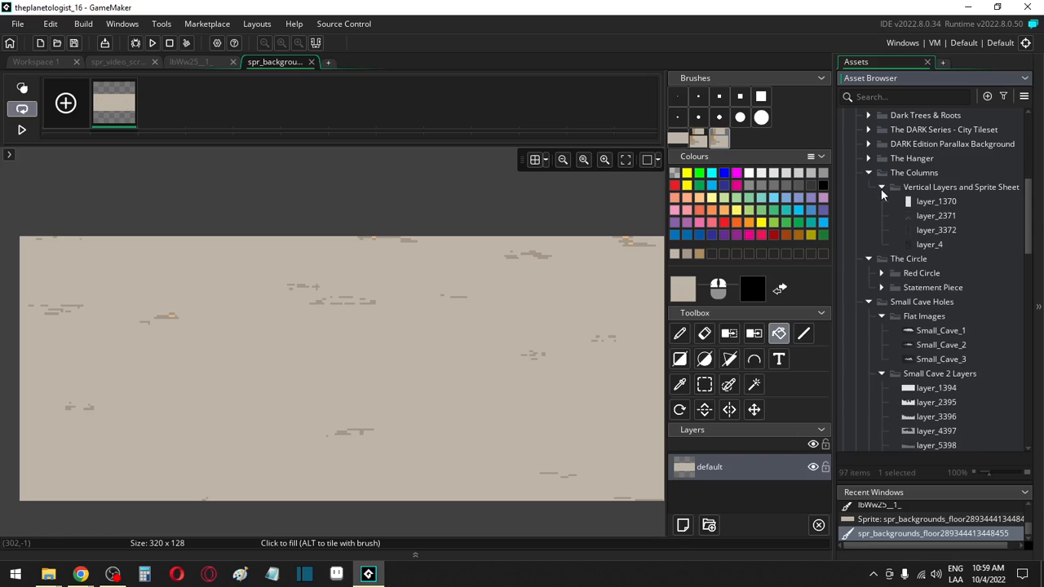
left_click(881, 188)
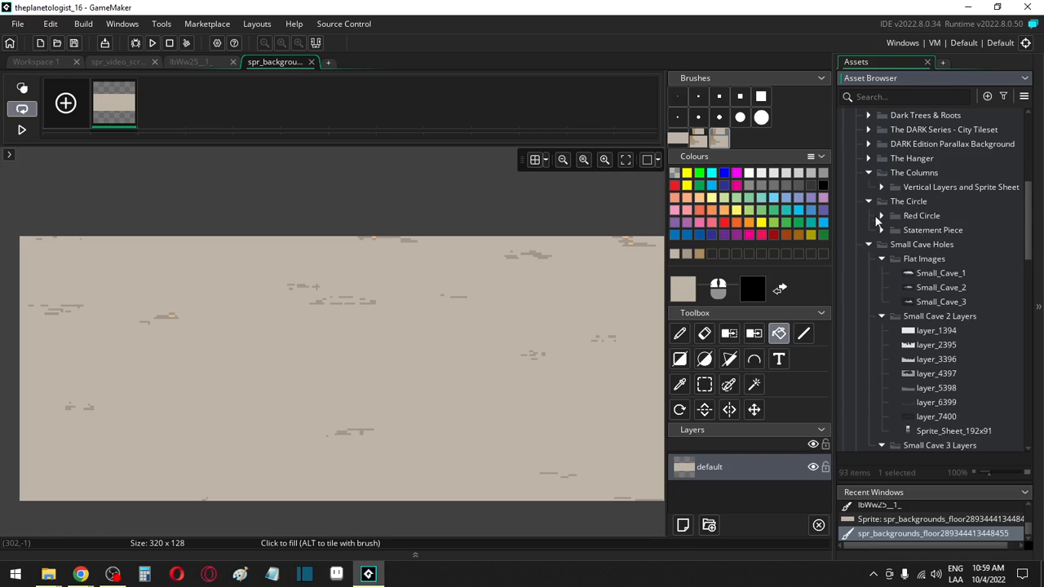
left_click(881, 216)
left_click(881, 216)
left_click(879, 230)
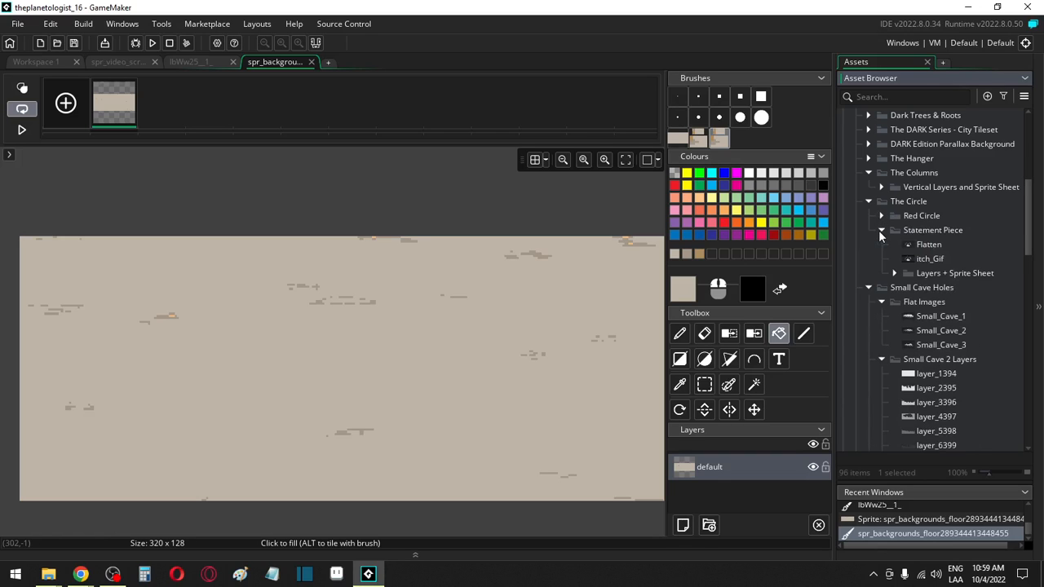
left_click(892, 273)
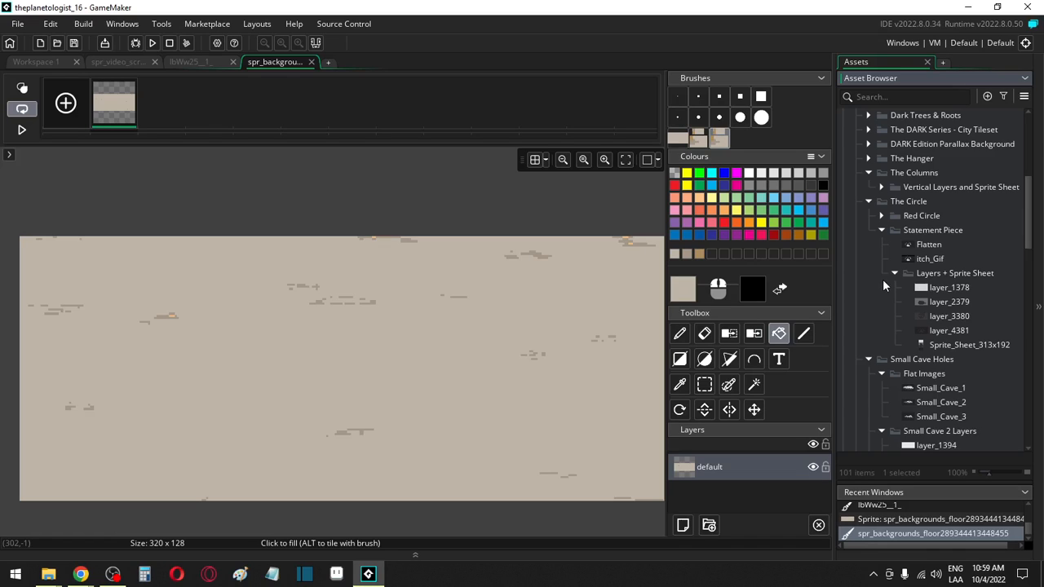
Step: Check the sprites in The Hanger and DARK Edition Parallax Background groups, and collapse The Circle group
left_click(881, 188)
scroll(880, 189, "up", 1)
left_click(867, 211)
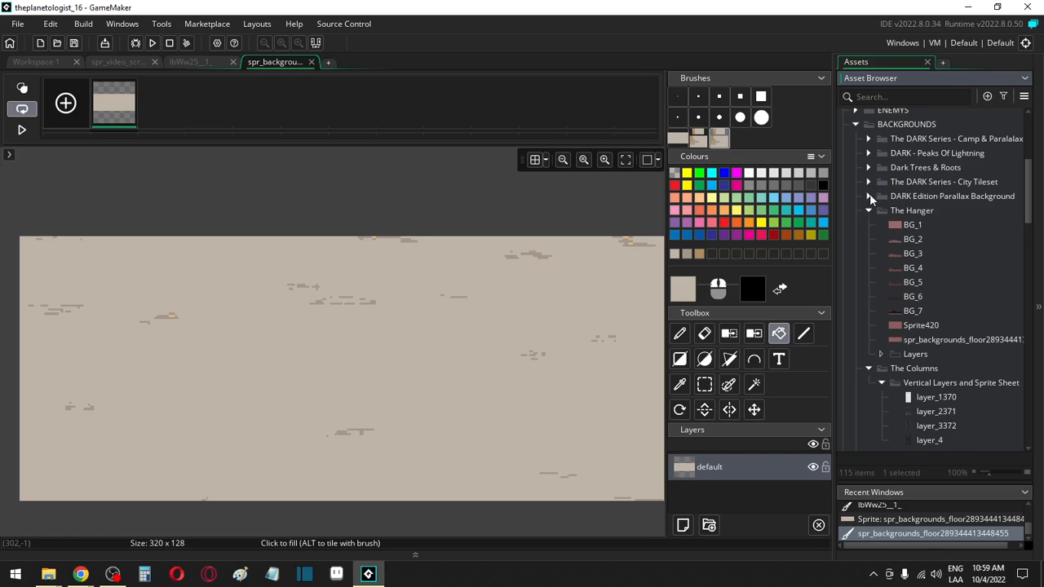
left_click(869, 195)
left_click(869, 196)
scroll(868, 269, "down", 2)
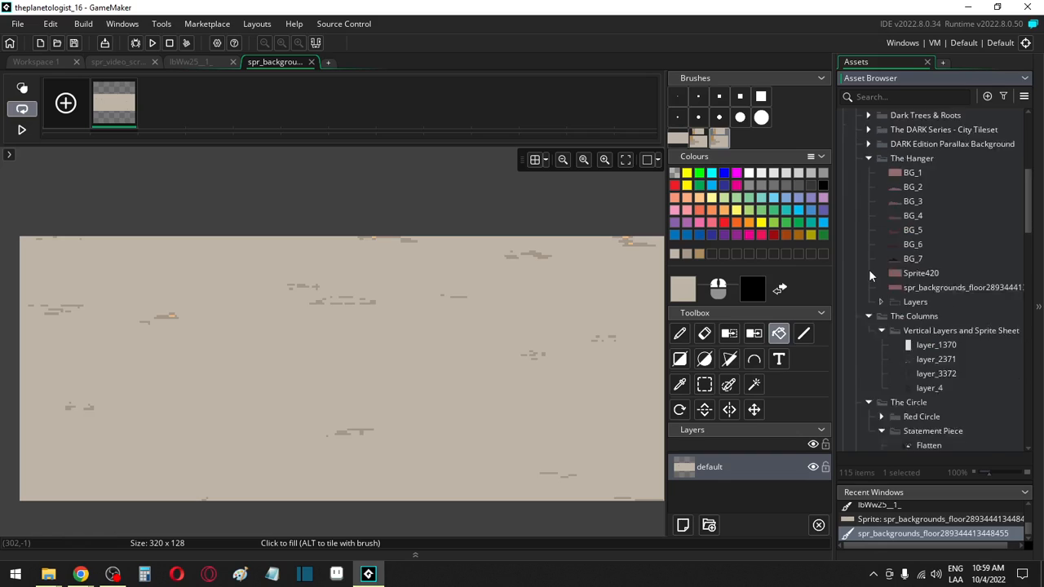
scroll(866, 271, "down", 8)
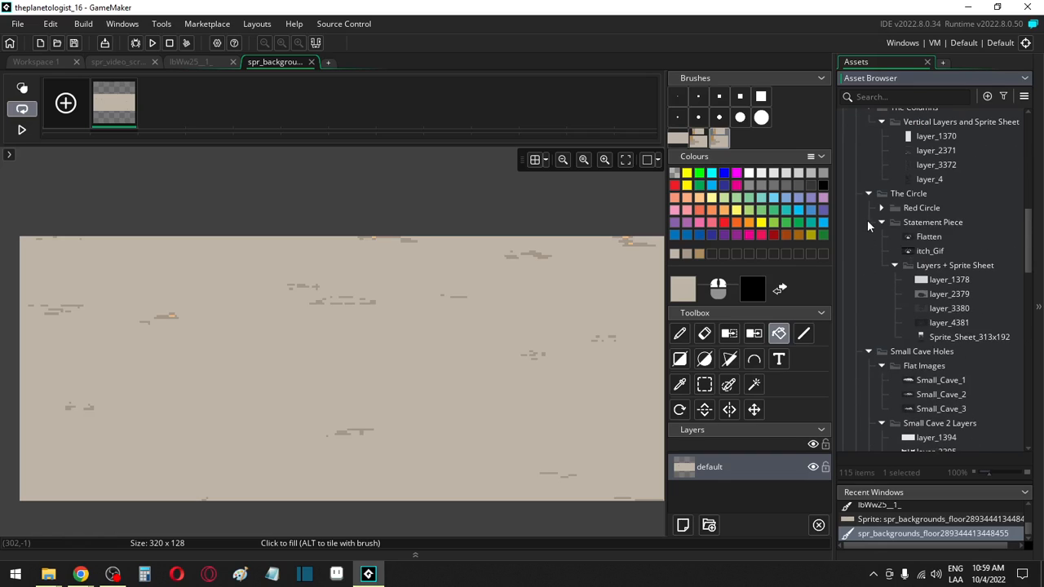
left_click(880, 208)
left_click(868, 194)
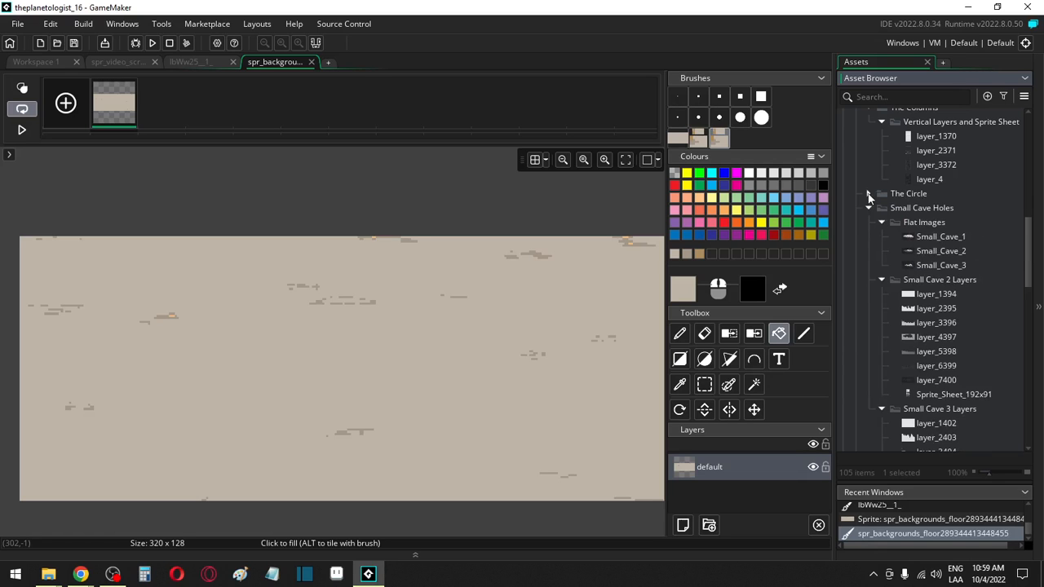
Step: Preview the flat image Small_Cave_3 and the sprite layer_7400 from Small Cave 2 Layers
double_click(930, 266)
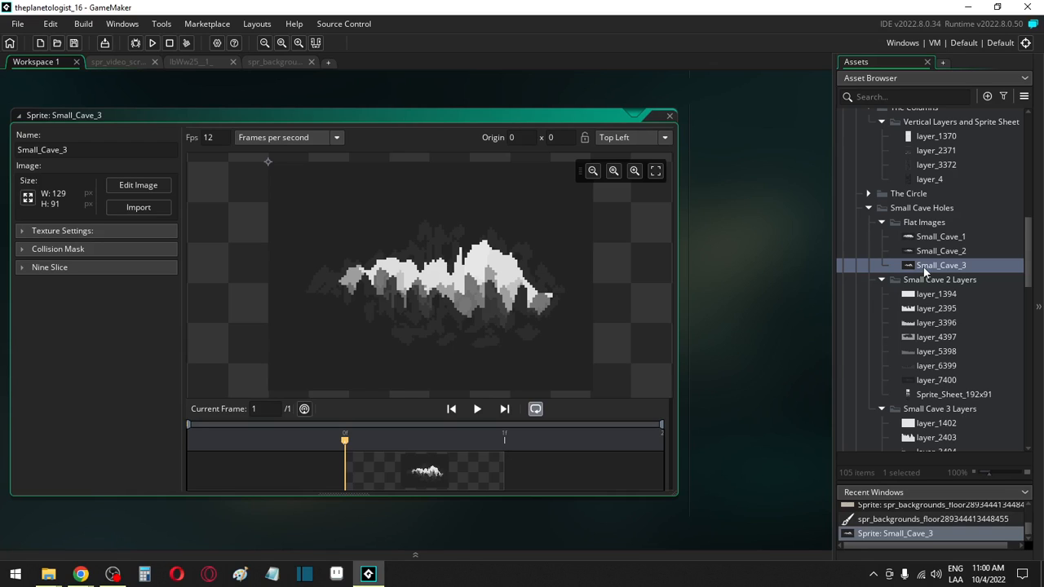
scroll(907, 296, "down", 3)
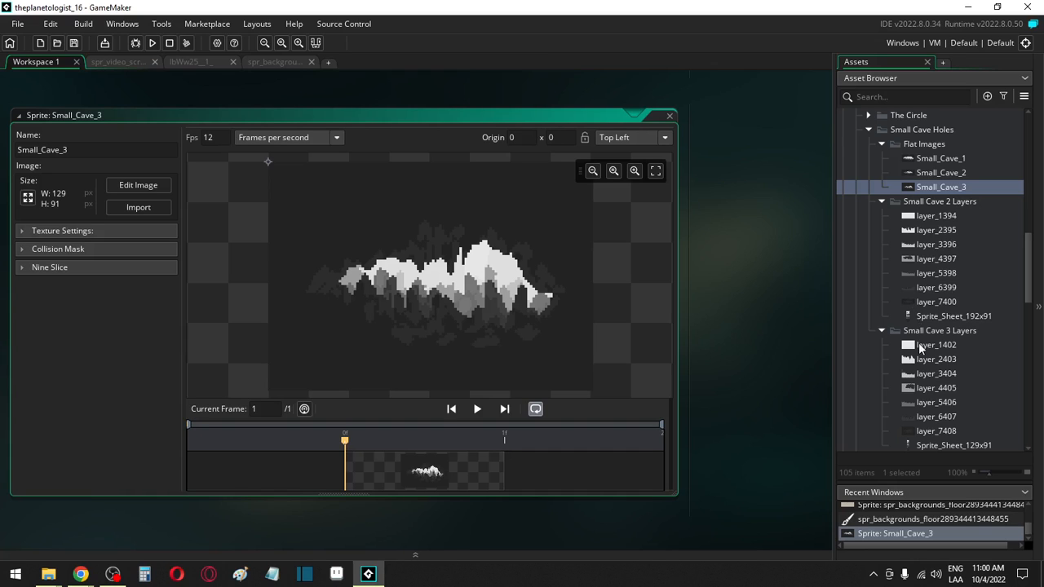
double_click(929, 303)
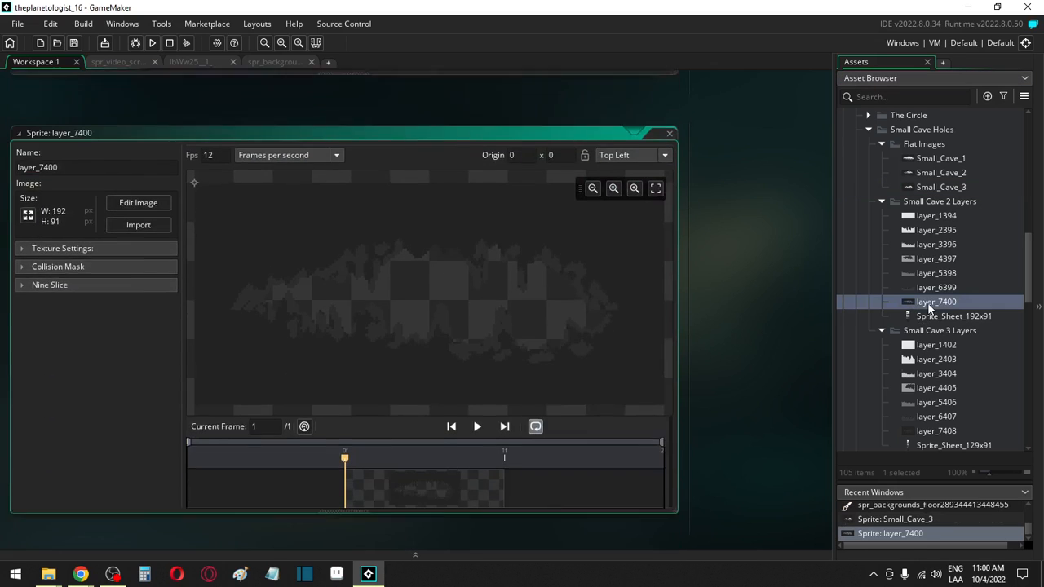
scroll(930, 352, "down", 1)
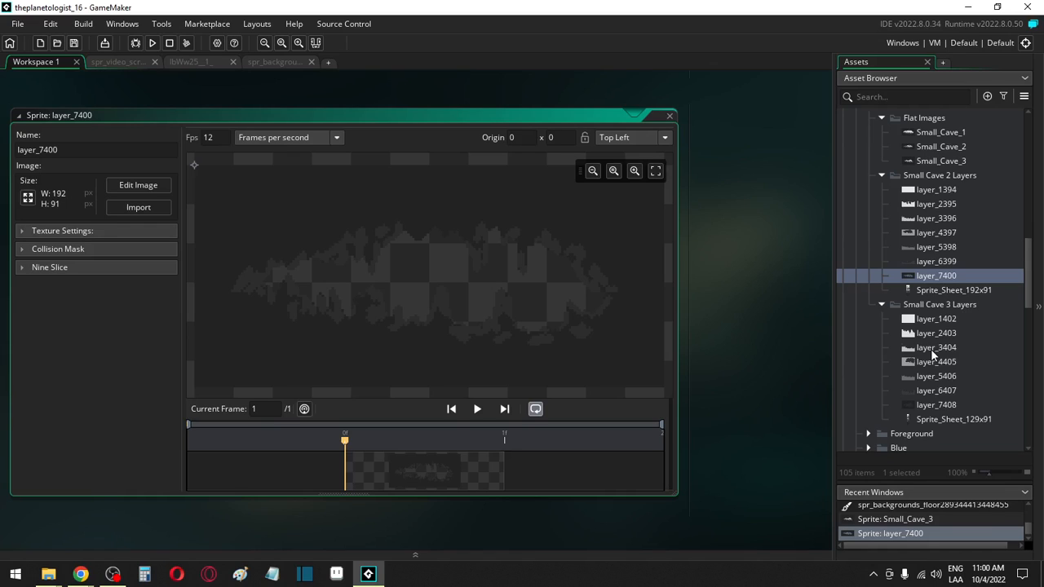
Step: Examine the Blue group's Small Cave 1 Layers and the ice group, and collapse both groups
left_click(880, 305)
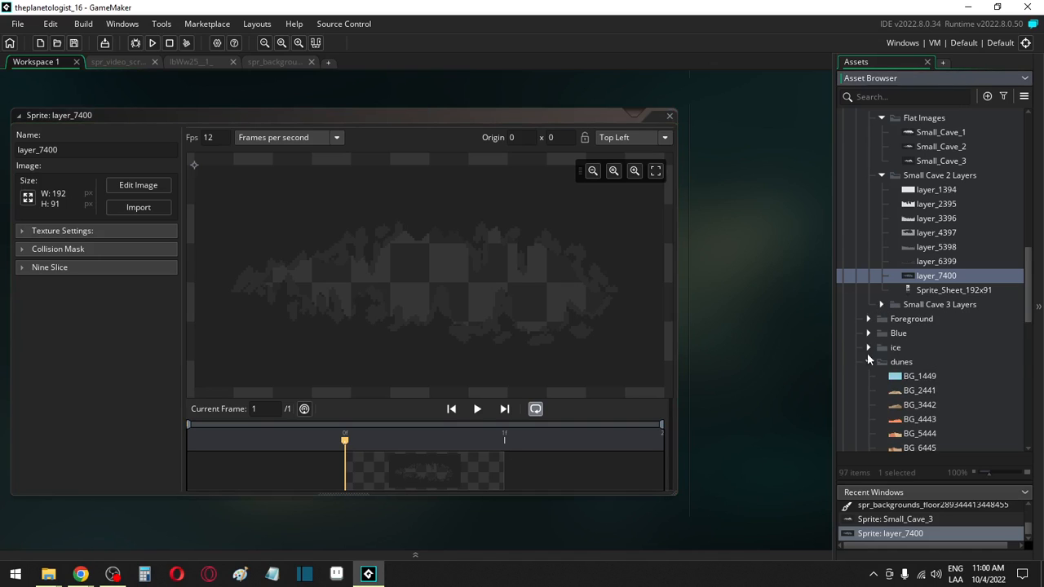
left_click(868, 347)
left_click(867, 332)
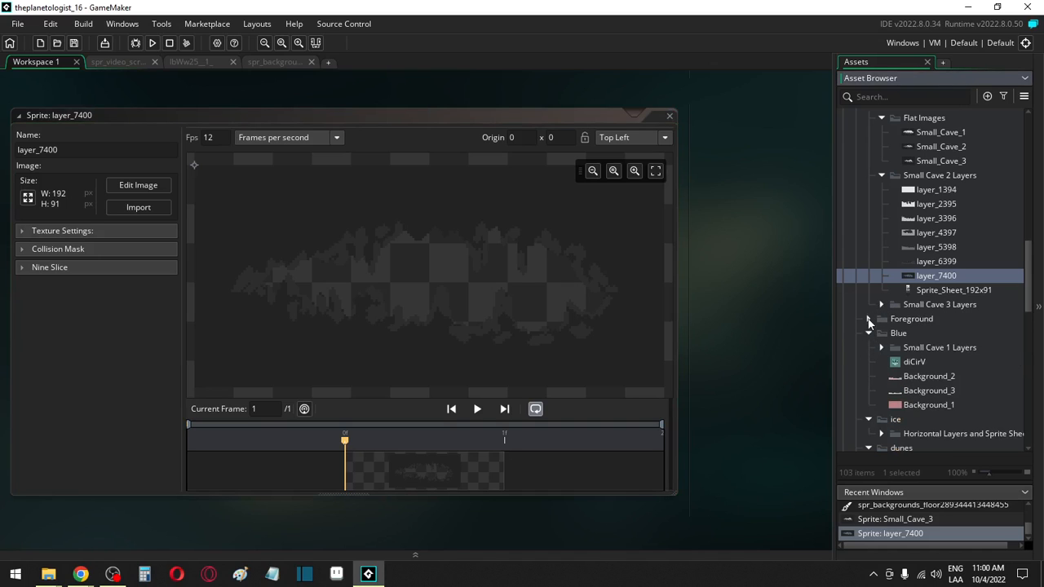
left_click(881, 348)
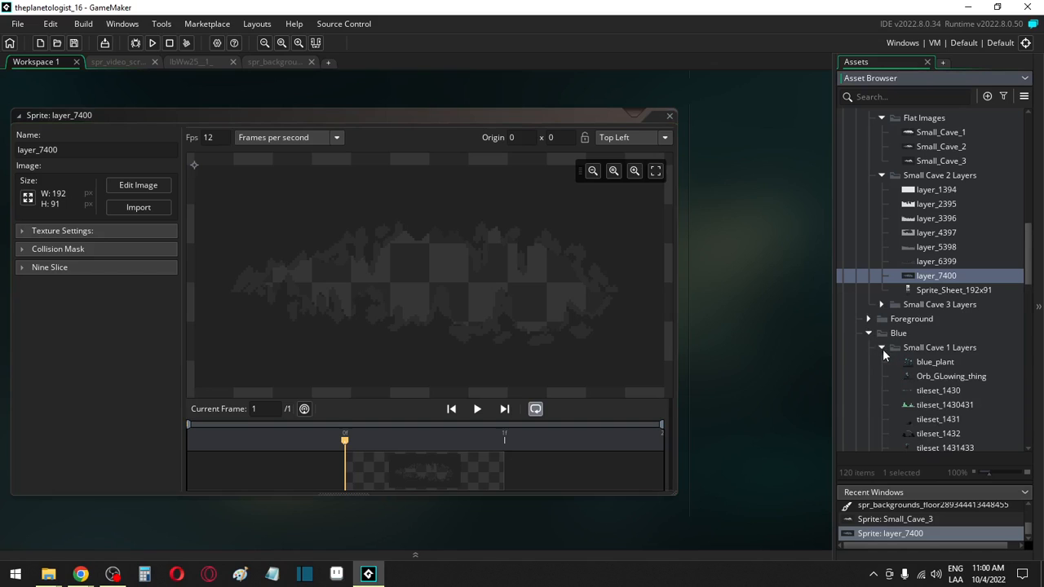
scroll(883, 353, "down", 3)
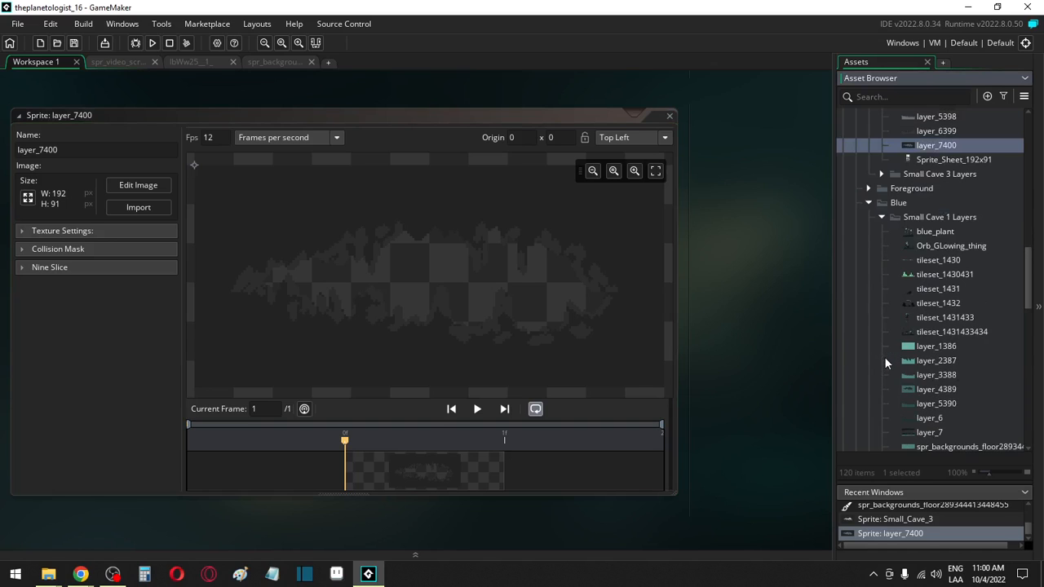
left_click(867, 202)
left_click(868, 218)
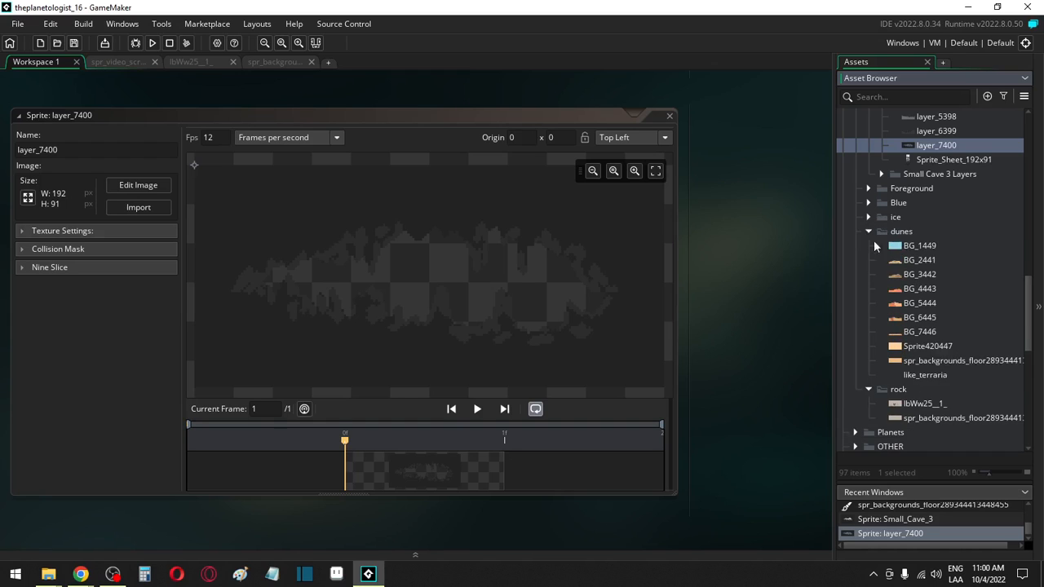
scroll(874, 245, "up", 4)
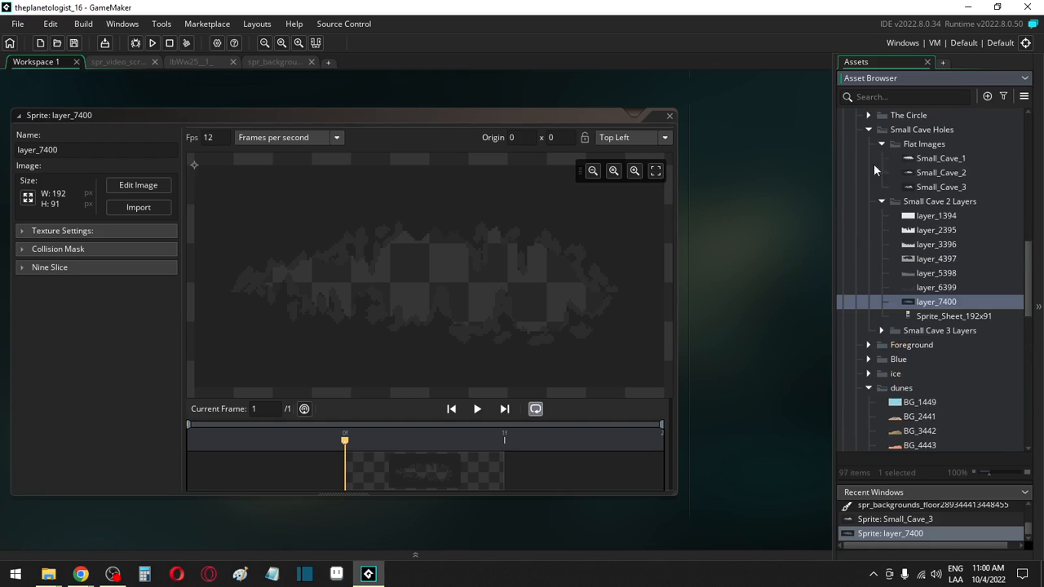
Step: Compare the Small_Cave_2 and Small_Cave_3 flat images to choose a layer set for the rock background
left_click(878, 200)
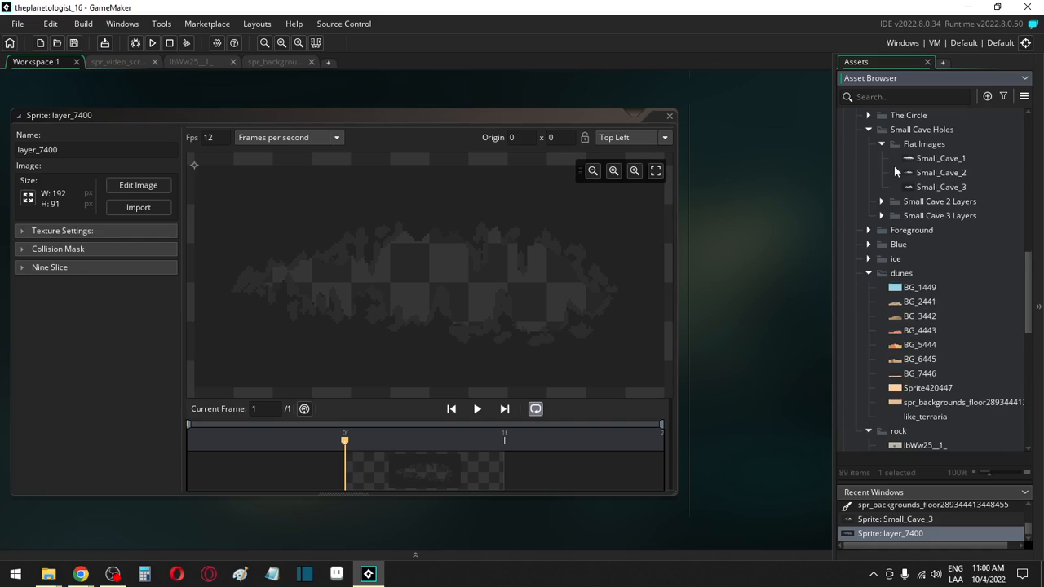
left_click(882, 201)
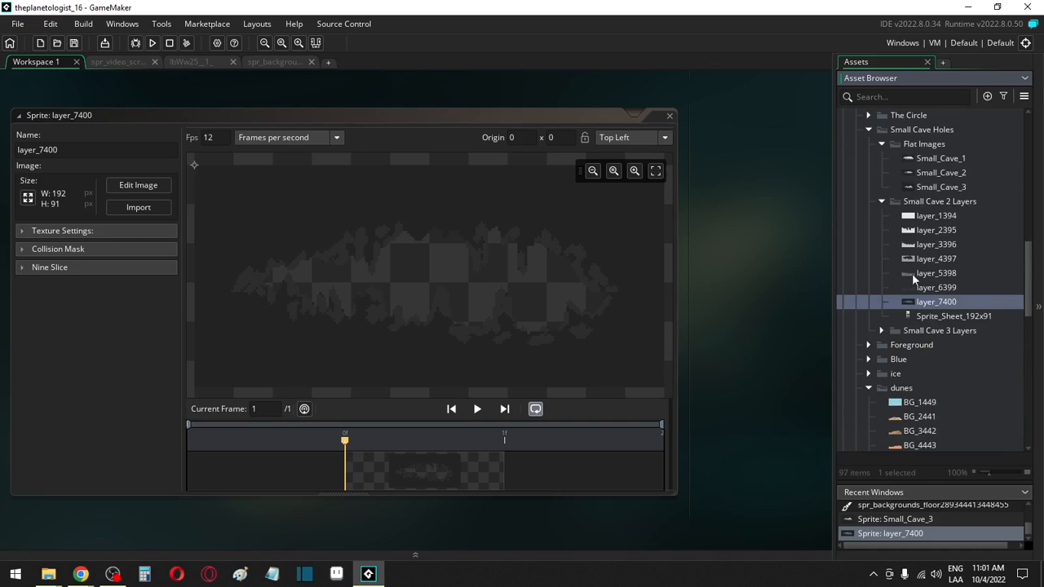
double_click(914, 173)
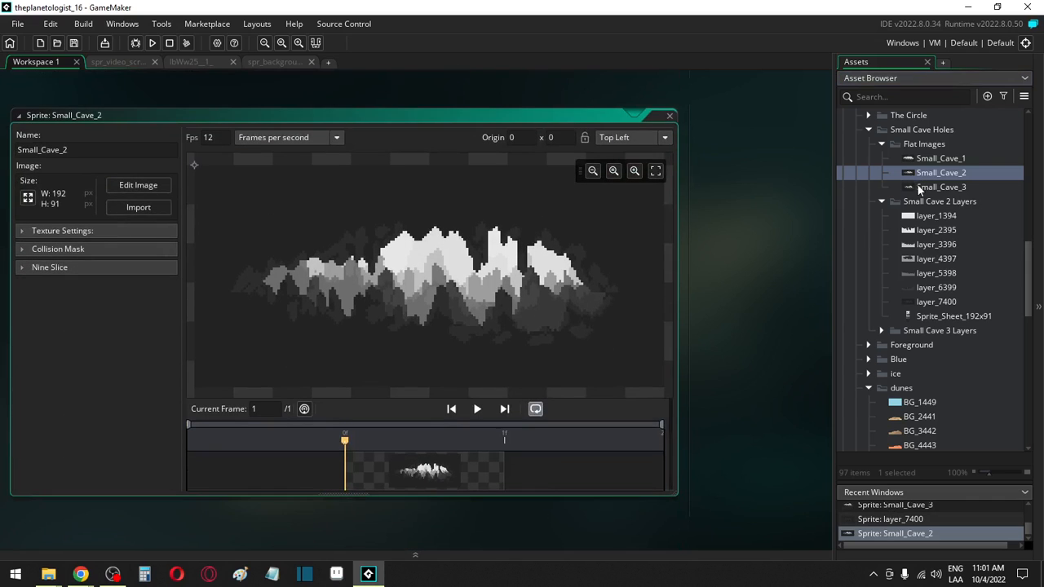
double_click(926, 187)
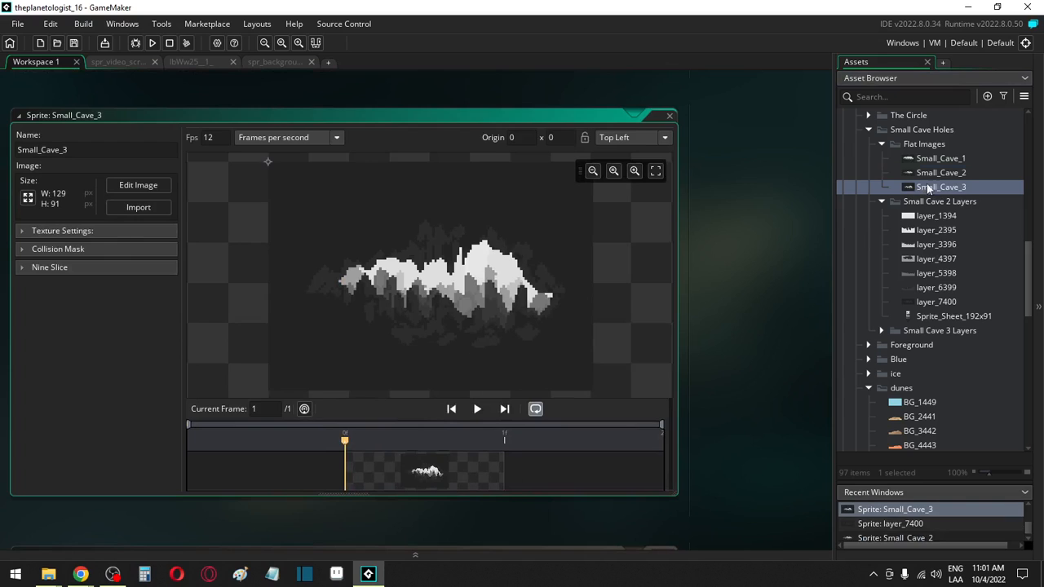
double_click(926, 171)
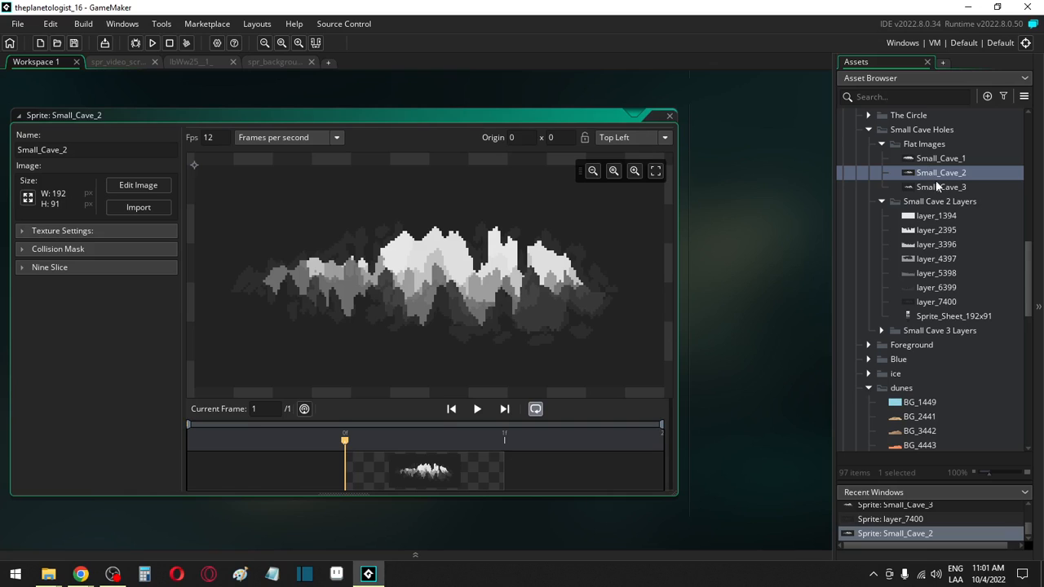
left_click(940, 174)
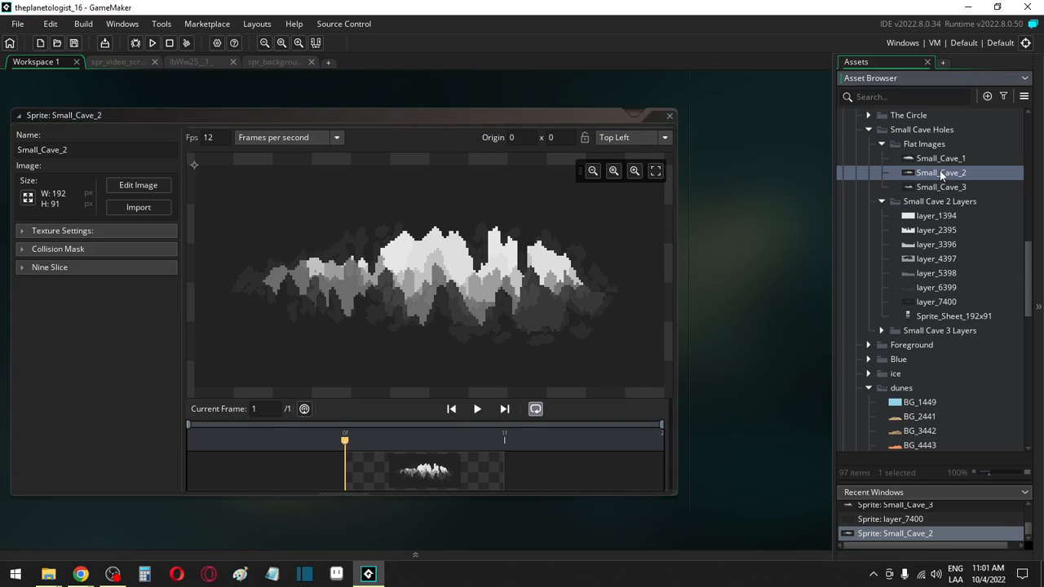
Step: Move the Small Cave 2 Layers group into the rock group and expand it there
left_click(880, 201)
left_click(910, 204)
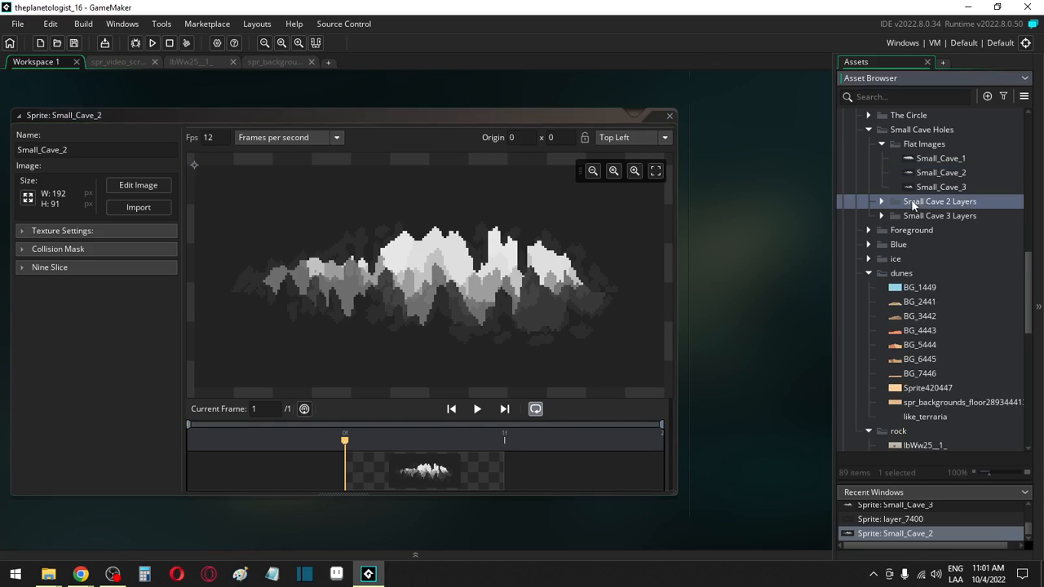
left_click(867, 274)
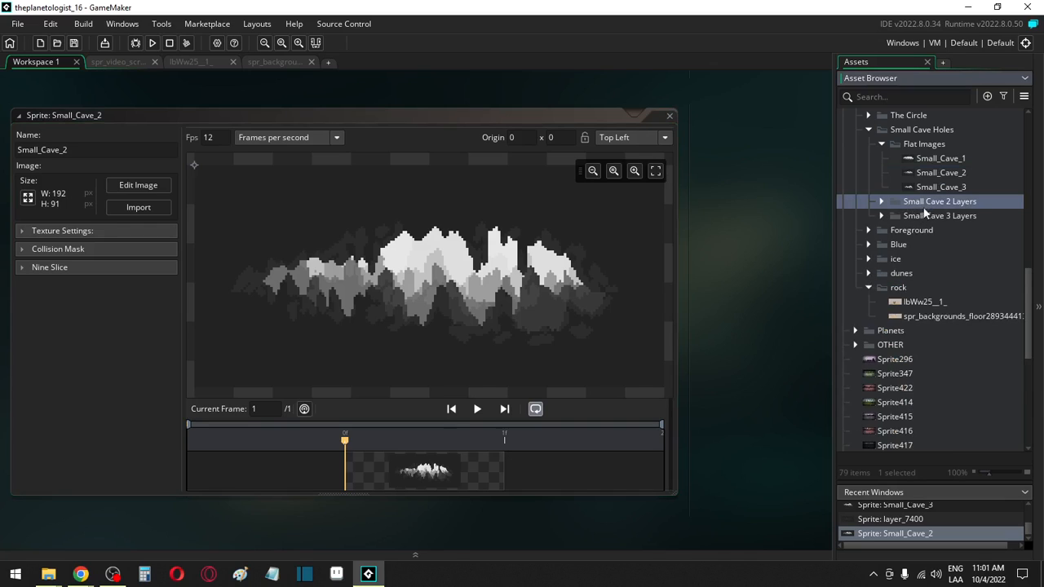
left_click_drag(918, 204, 909, 305)
double_click(907, 290)
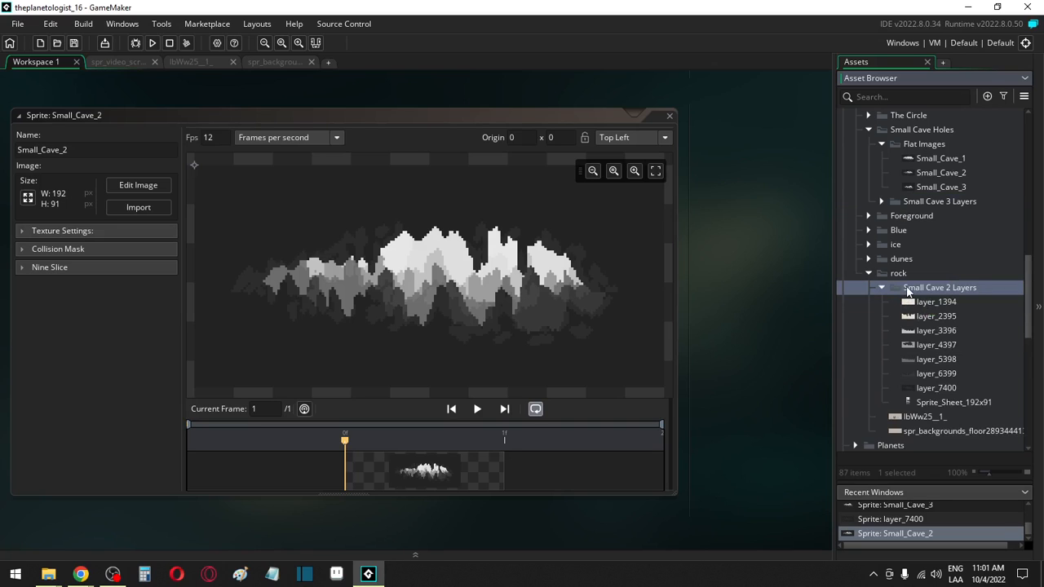
scroll(932, 412, "down", 10)
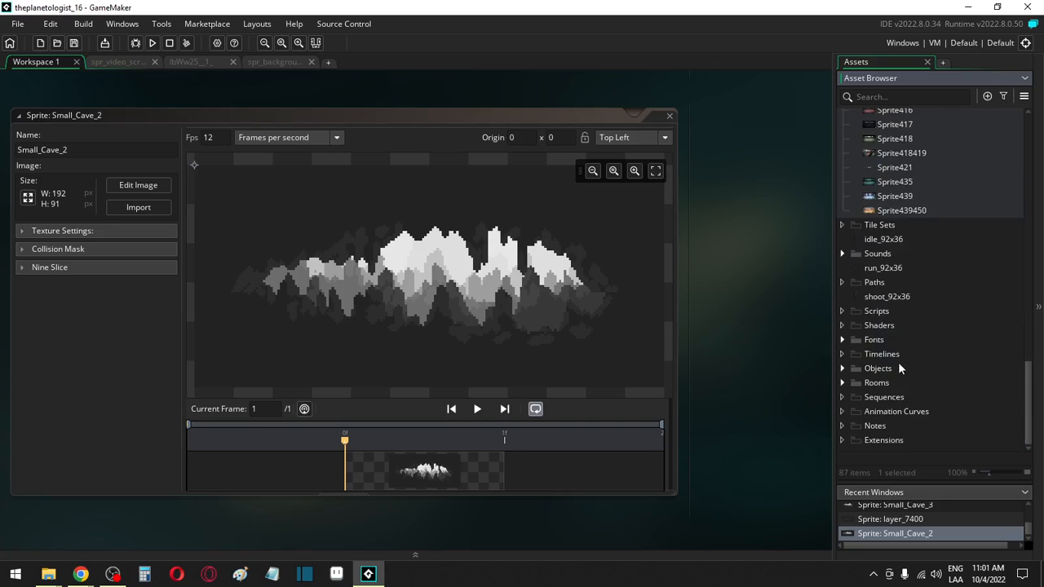
Step: Duplicate the room rm_world_08 and name the copy rm_world_09
left_click(841, 384)
scroll(913, 401, "down", 4)
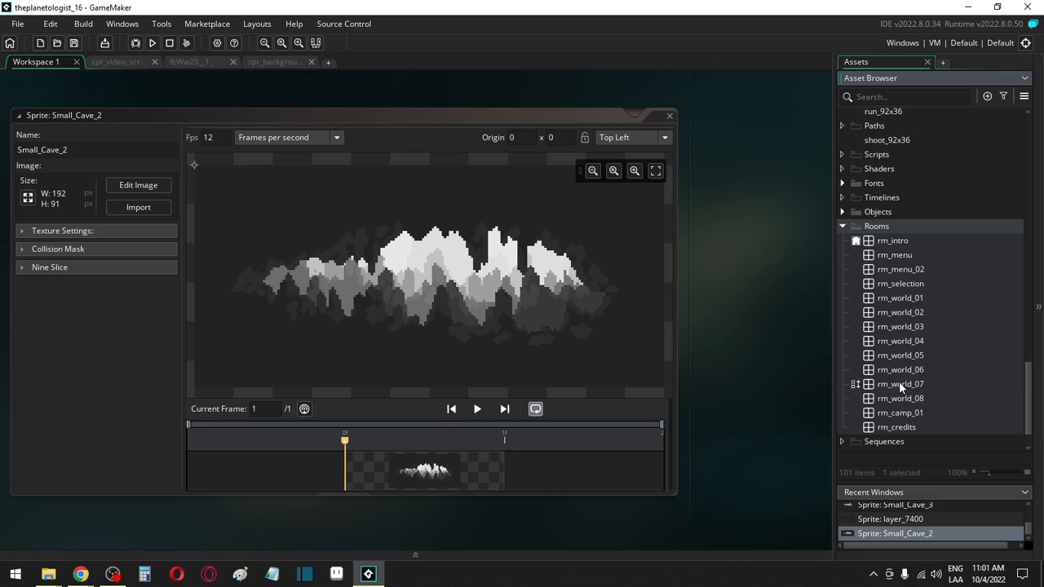
left_click(898, 398)
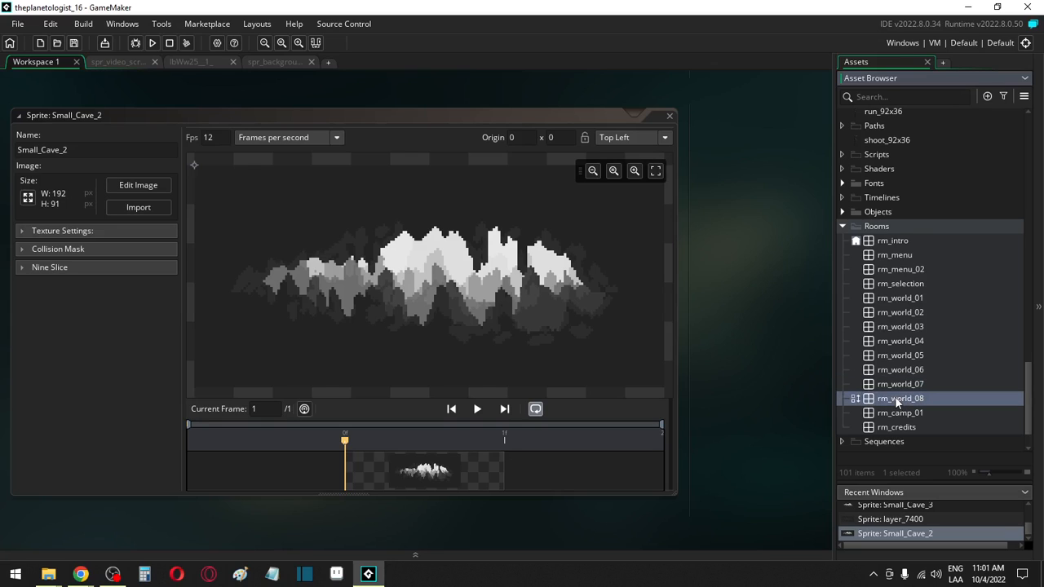
key("ctrl+d")
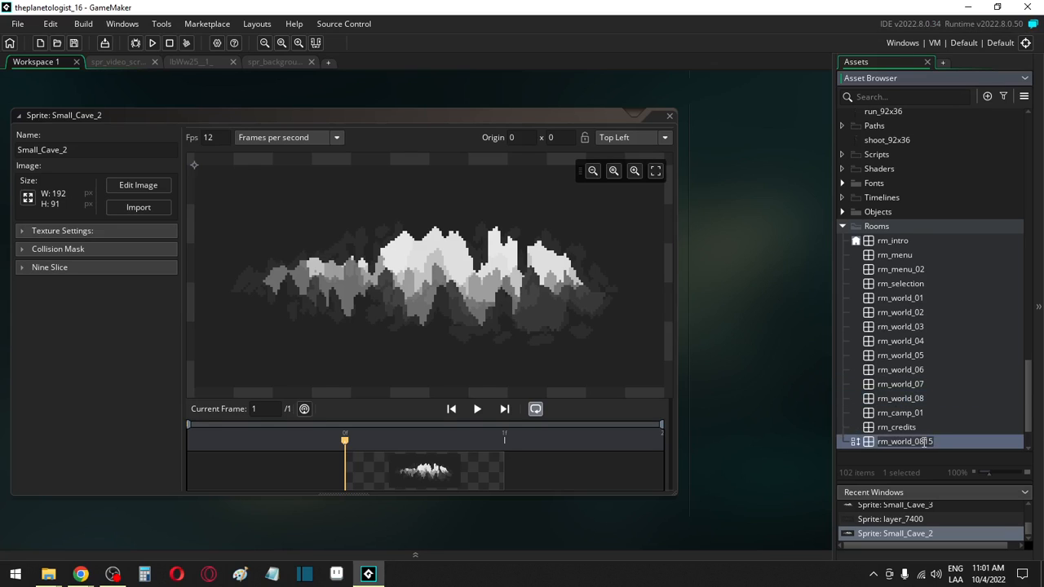
left_click(929, 441)
key("BackSpace")
key("BackSpace")
key("BackSpace")
type("9")
key("Return")
Step: Place rm_world_09 directly after rm_world_08 in the Rooms group and open it in the room editor
left_click_drag(887, 441, 890, 403)
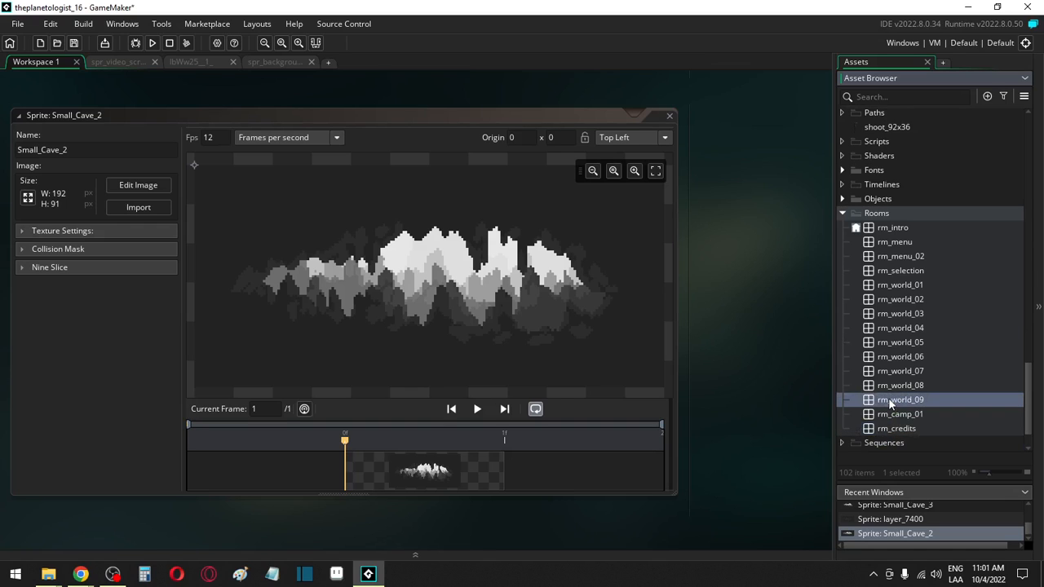
double_click(889, 402)
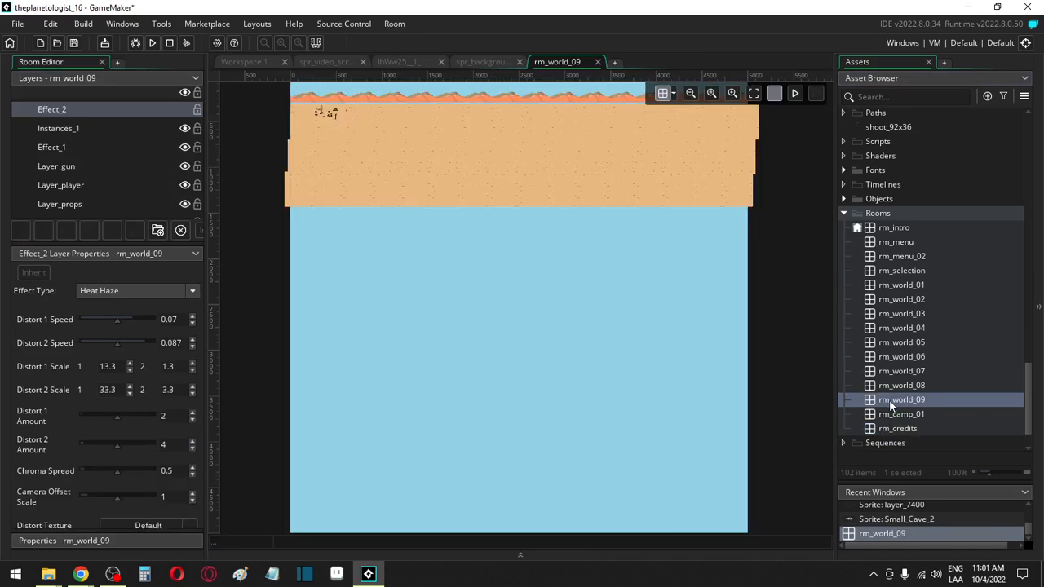
scroll(319, 112, "up", 8, "ctrl")
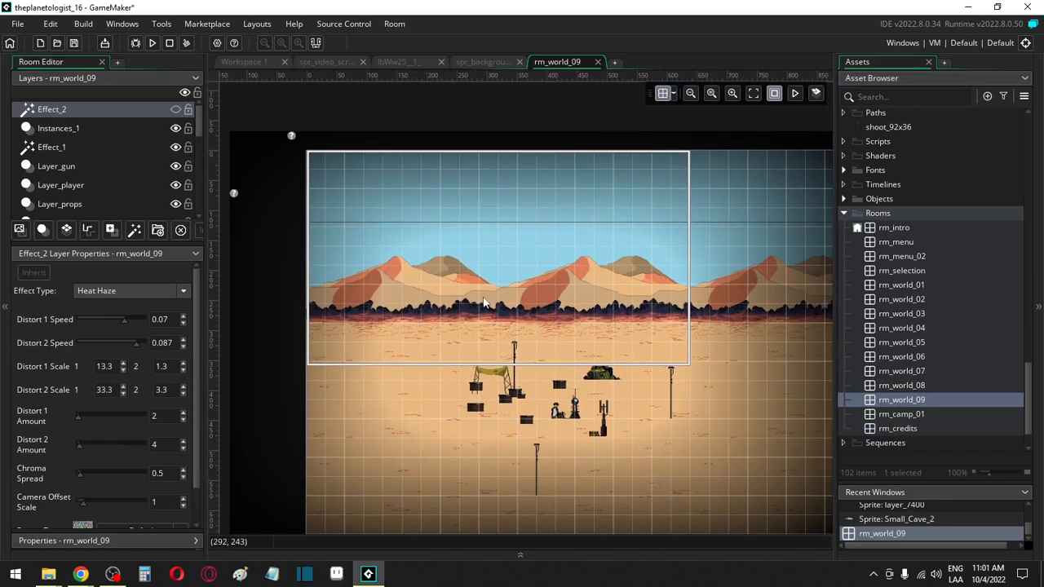
Step: Open the layer_1394 sprite from Small Cave 2 Layers for image editing
scroll(922, 266, "up", 4)
scroll(922, 269, "up", 6)
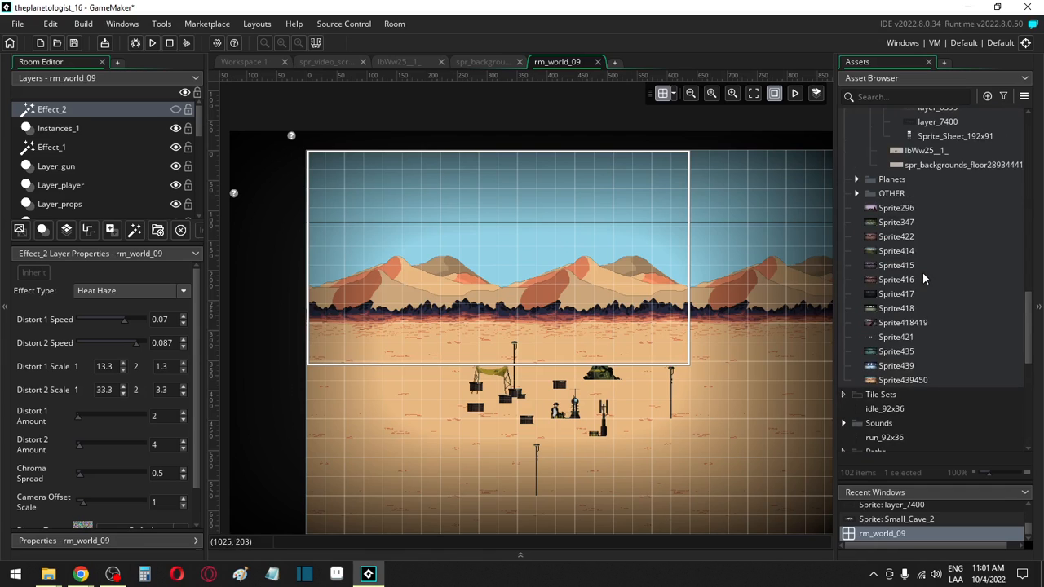
left_click(928, 192)
double_click(928, 192)
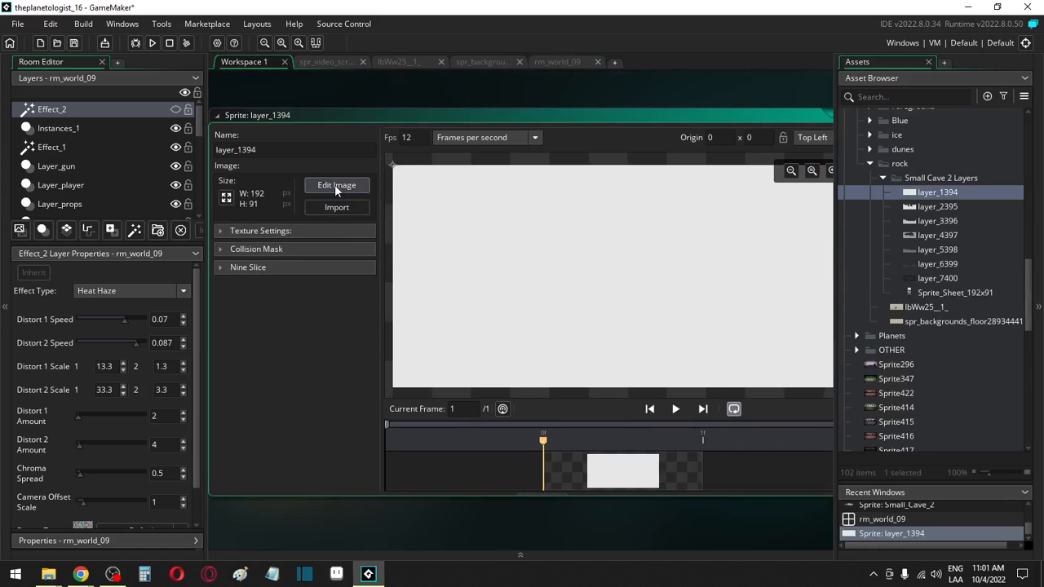
left_click(334, 184)
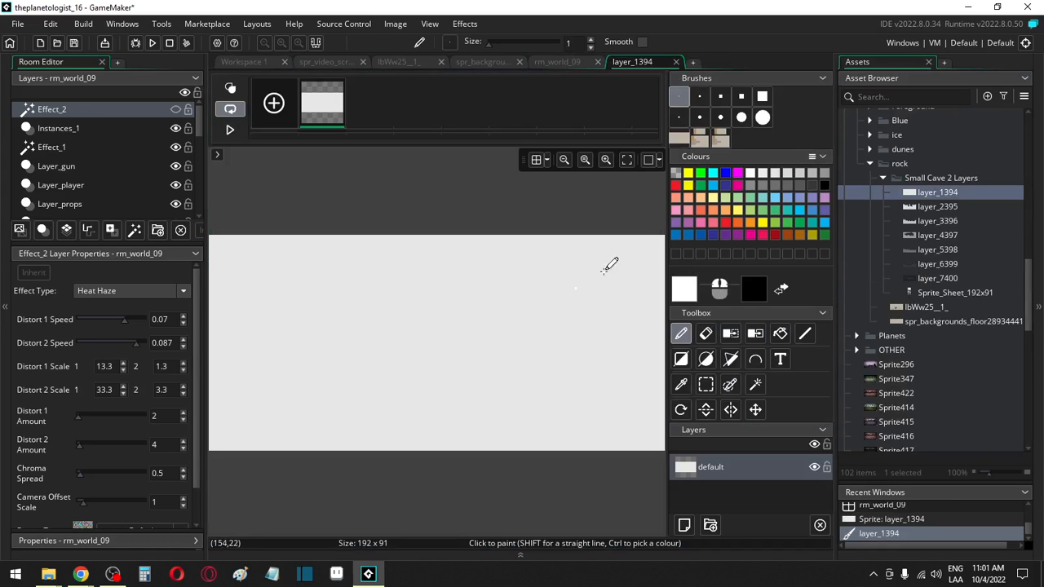
Step: Stamp the saved beige-and-brown colour brush onto layer_1394, sample its beige and lighten the drawing colour to CCC3B7
left_click(719, 139)
left_click(546, 276)
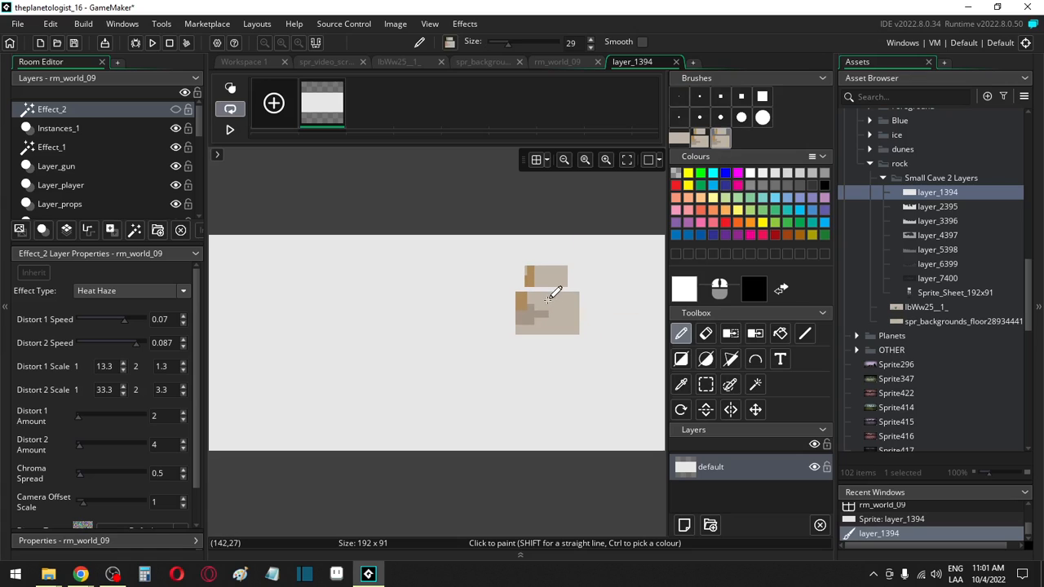
key("i")
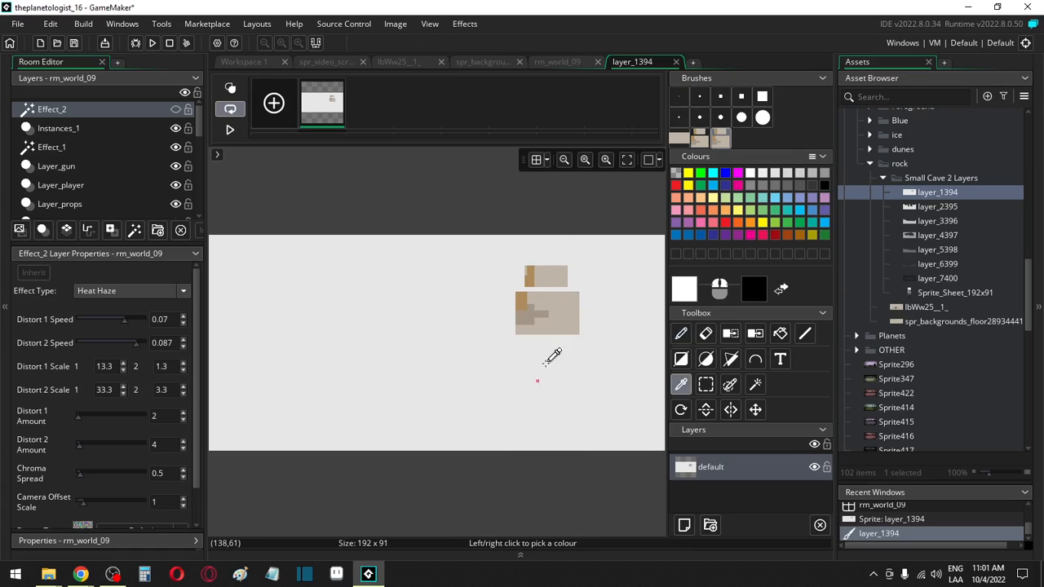
left_click(558, 316)
left_click(686, 291)
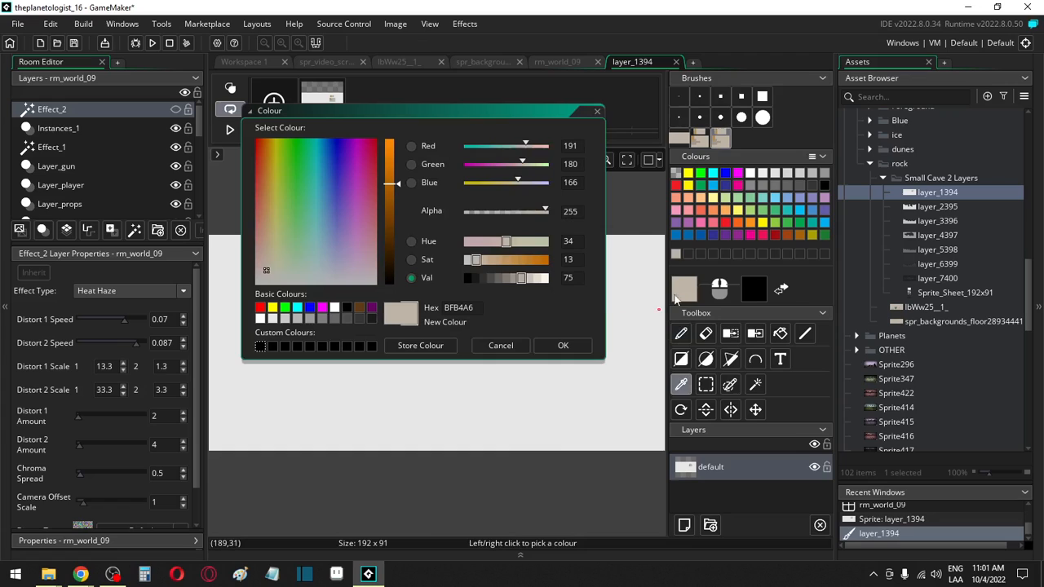
left_click(529, 279)
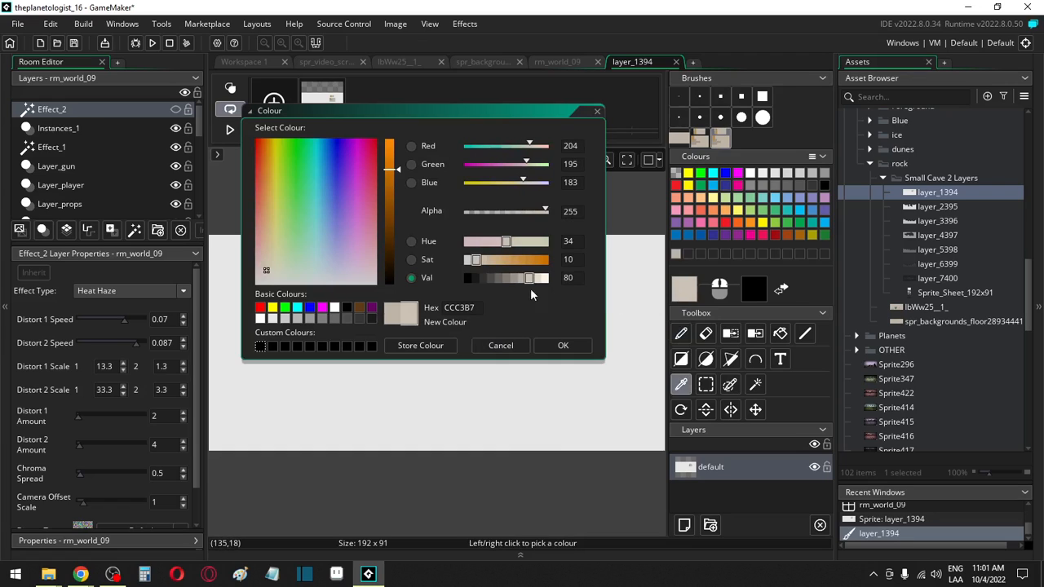
left_click(563, 344)
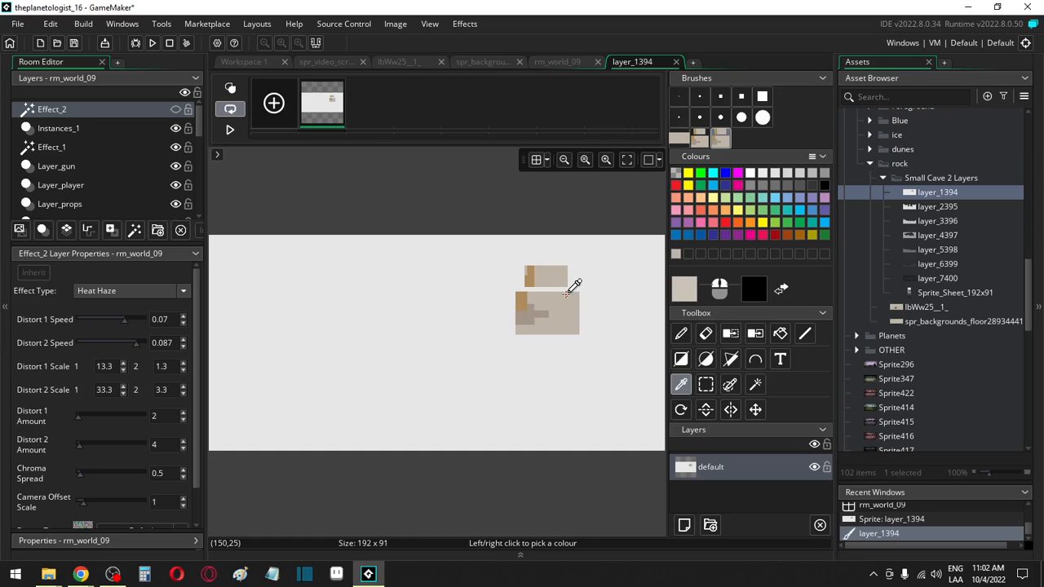
Step: Fill the whole layer_1394 image, including the stamped colour patches, with the light beige CCC3B7
key("f")
left_click(561, 295)
left_click(551, 271)
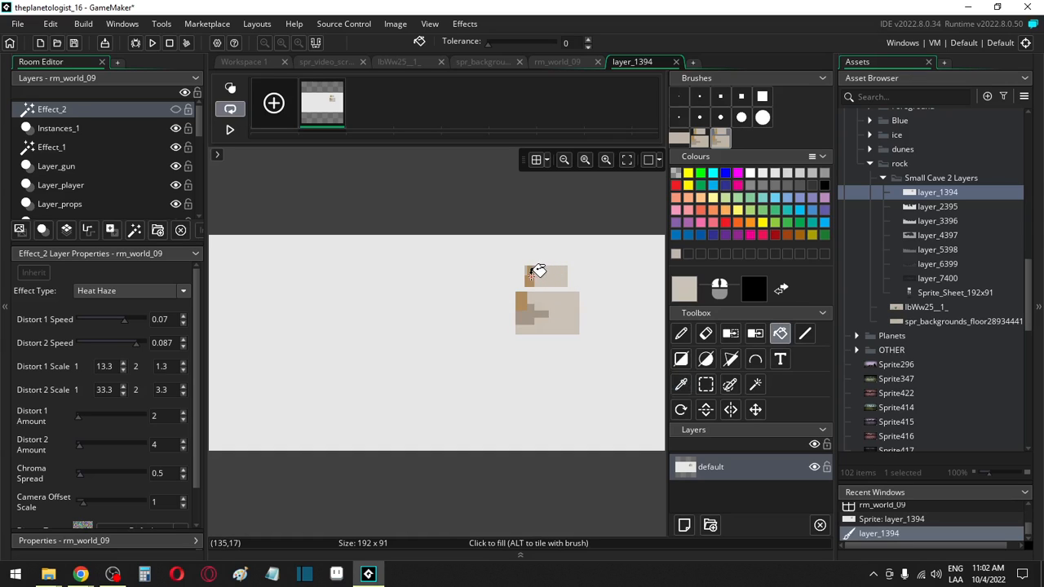
left_click(502, 276)
left_click(526, 315)
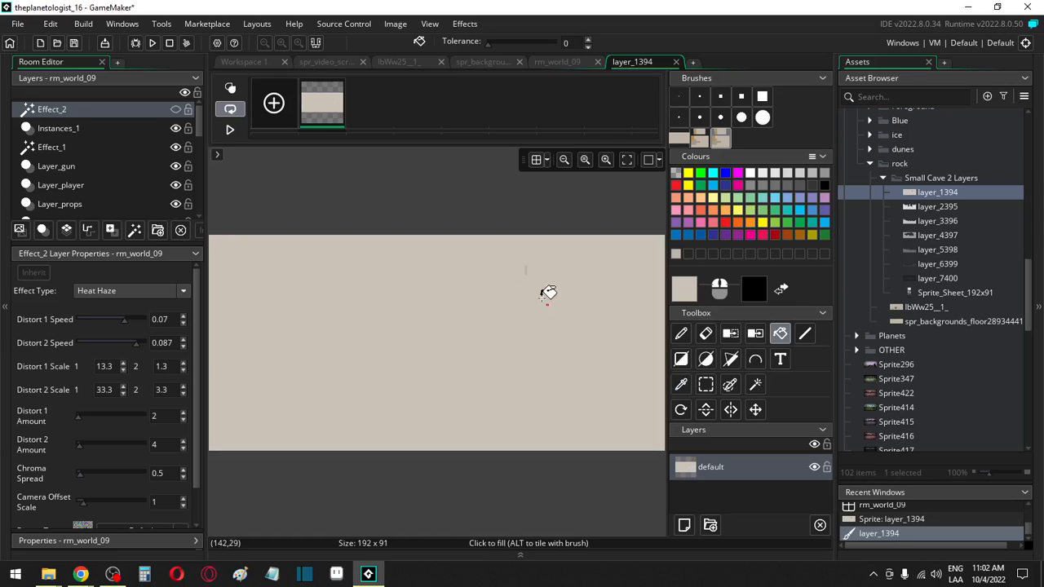
left_click(526, 271)
Step: Open layer_2395 for image editing and fill its rock shape with the beige sampled from a stamp of the plain beige brush
double_click(936, 207)
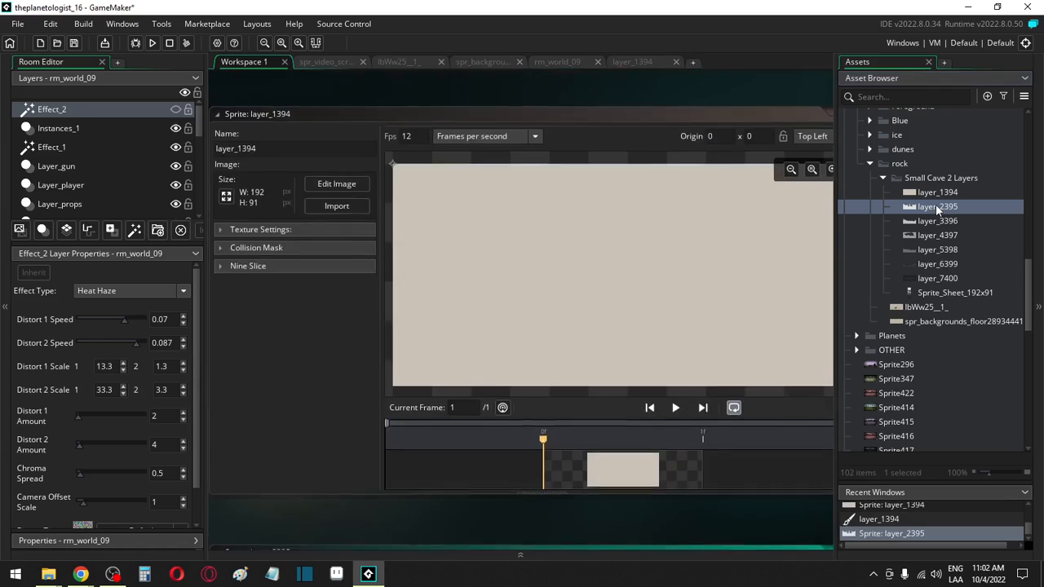
left_click(335, 186)
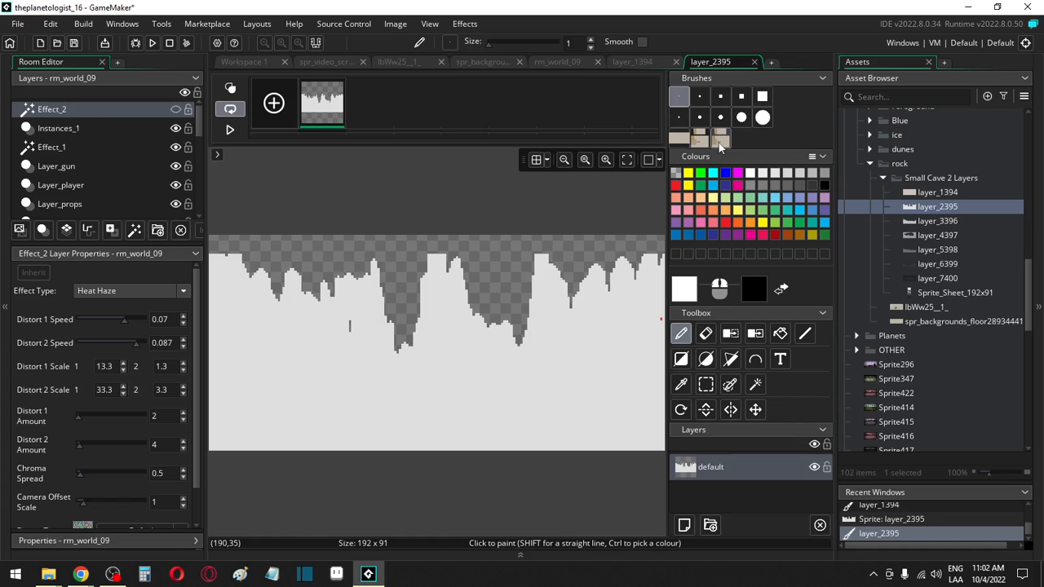
left_click(679, 139)
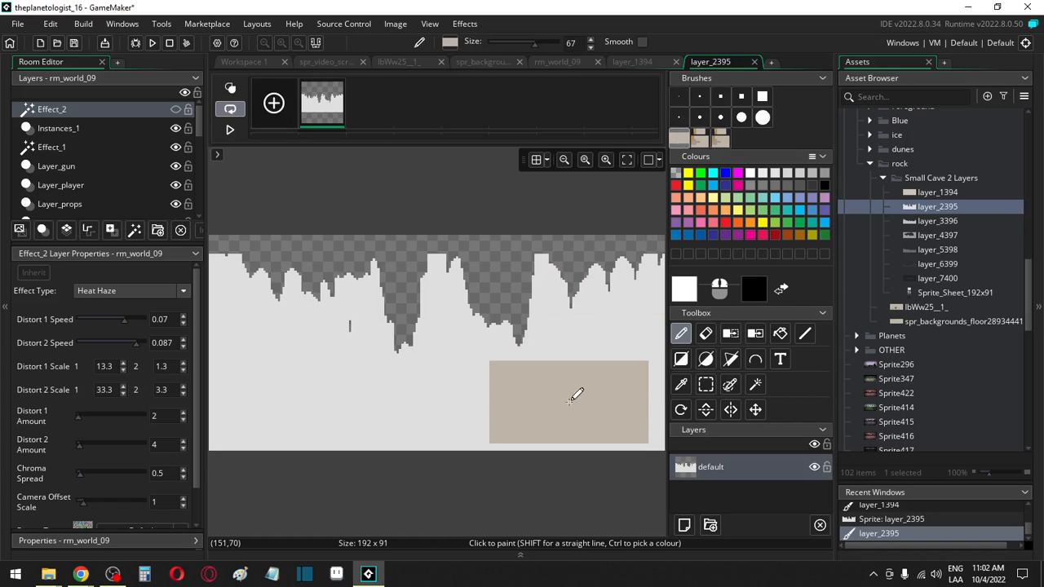
left_click(570, 399)
key("i")
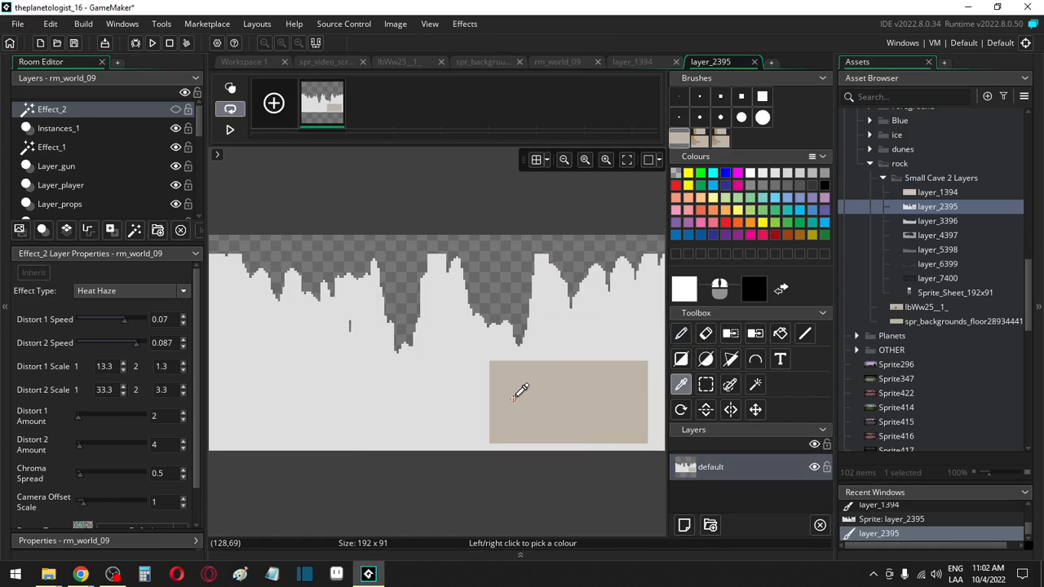
left_click(520, 391)
key("f")
left_click(443, 390)
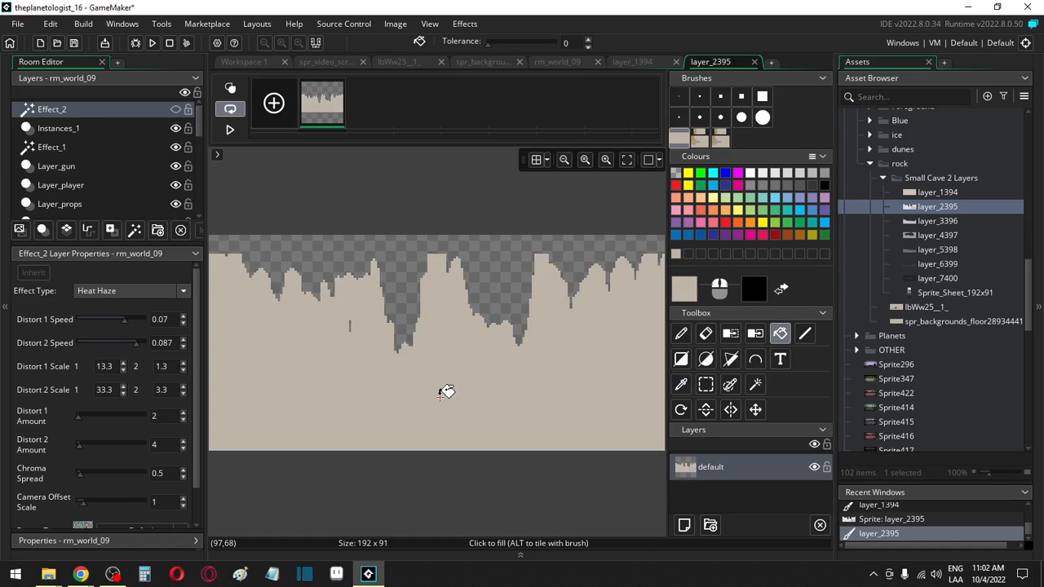
Step: Open layer_3396 for image editing, stamp the plain beige brush on it and sample that beige as the drawing colour
double_click(919, 221)
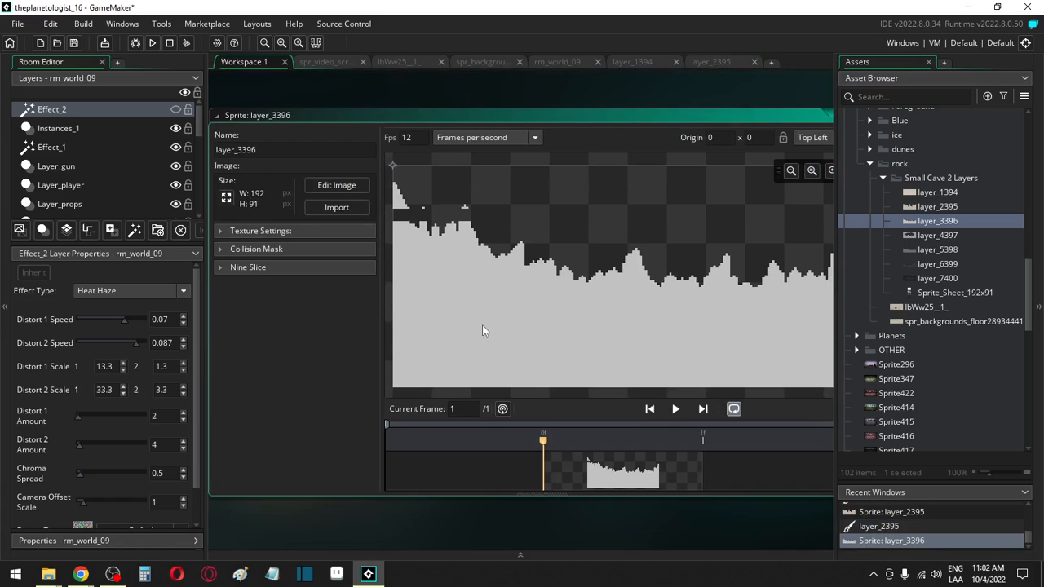
left_click(346, 186)
left_click(680, 138)
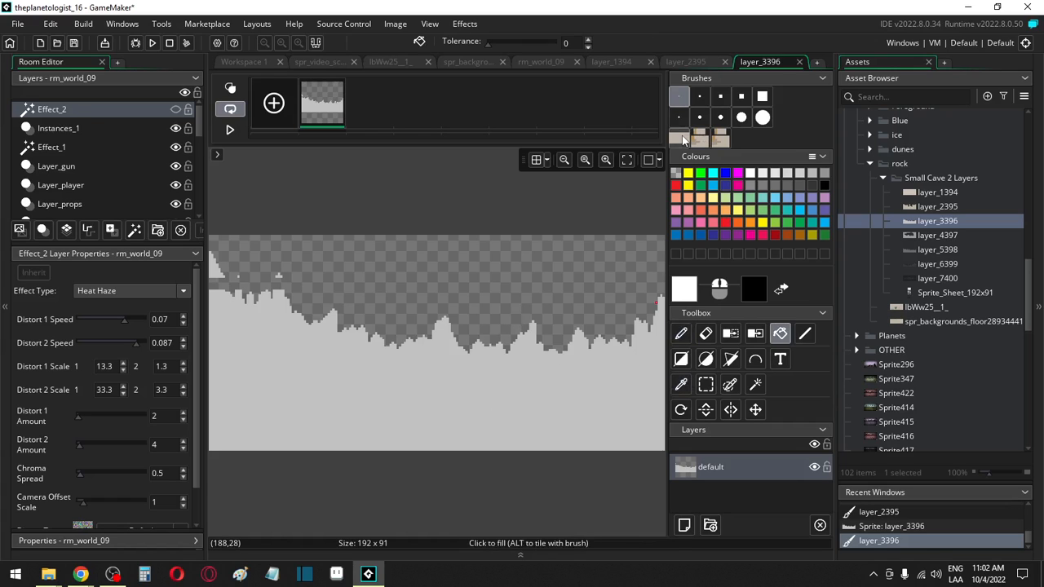
left_click(543, 435)
key("o")
left_click(542, 425)
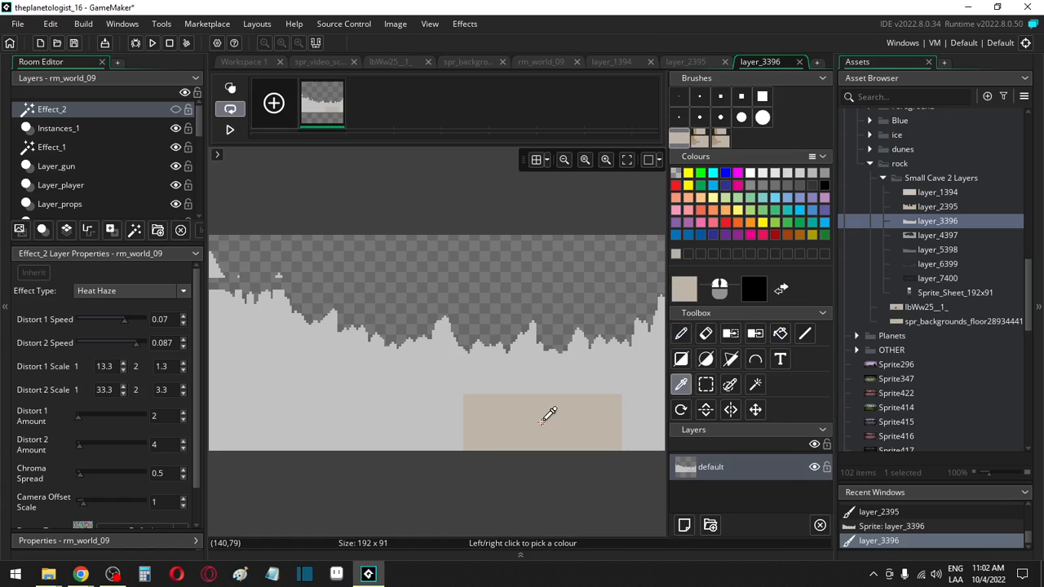
Step: Darken the drawing colour to value 60 (999289) and fill layer_3396's main rock area and the stamped patch with it
left_click(683, 289)
left_click_drag(521, 278, 514, 278)
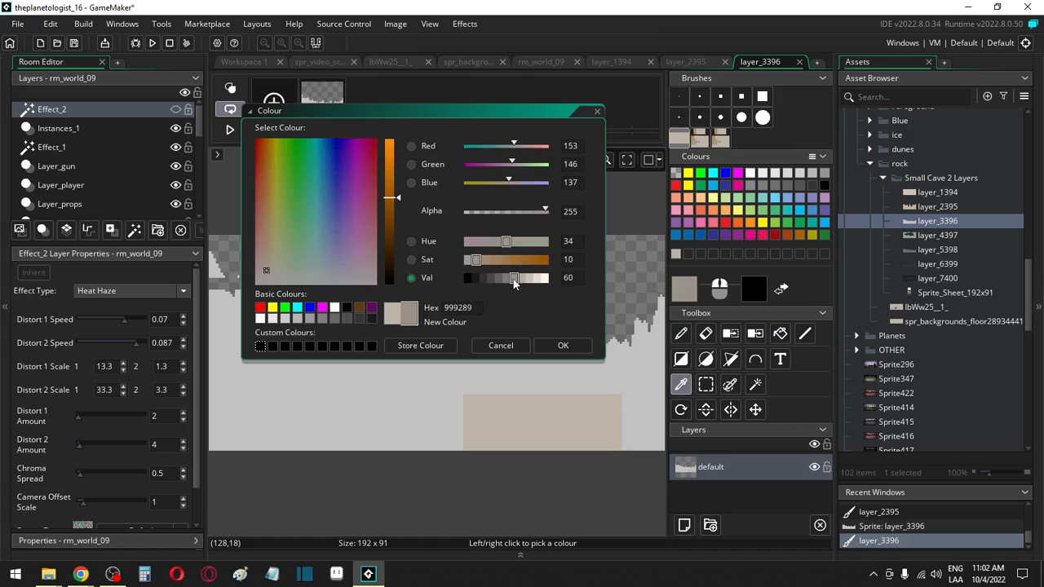
left_click(563, 344)
key("f")
left_click(535, 365)
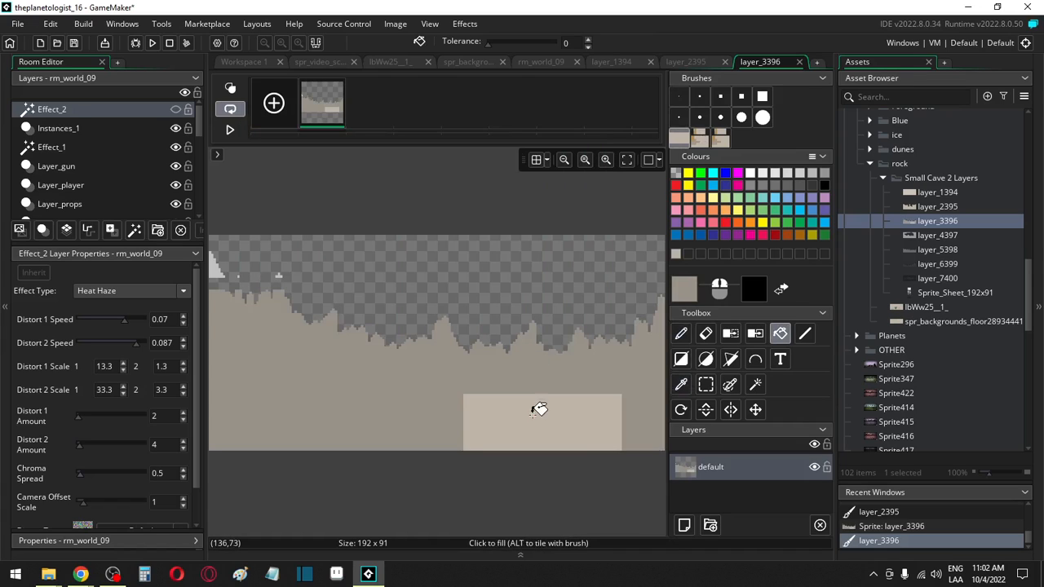
left_click(536, 409)
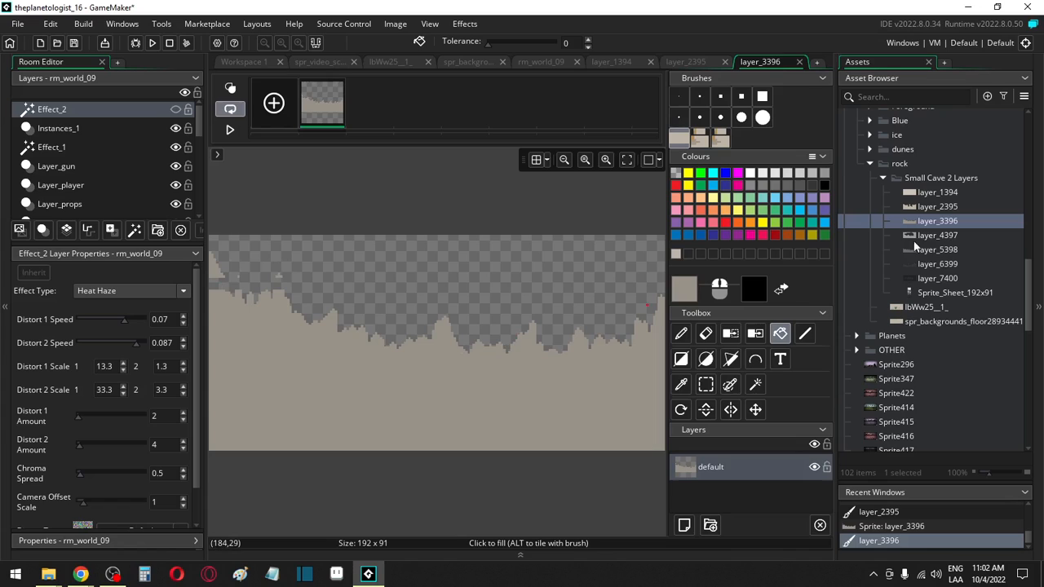
Step: Open layer_4397 for image editing, stamp the plain beige brush along its lower edge and sample that beige
left_click(682, 290)
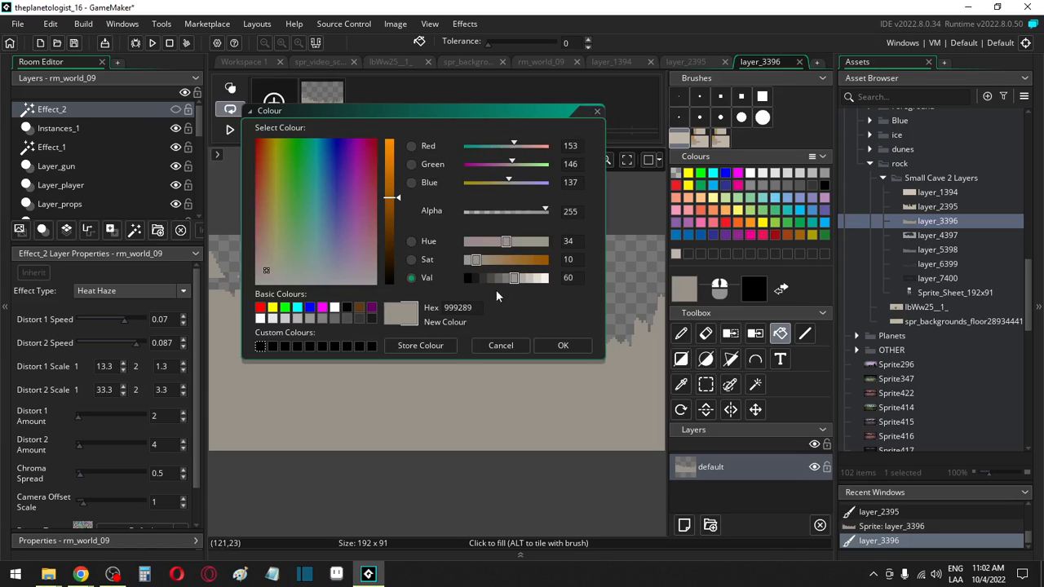
double_click(920, 236)
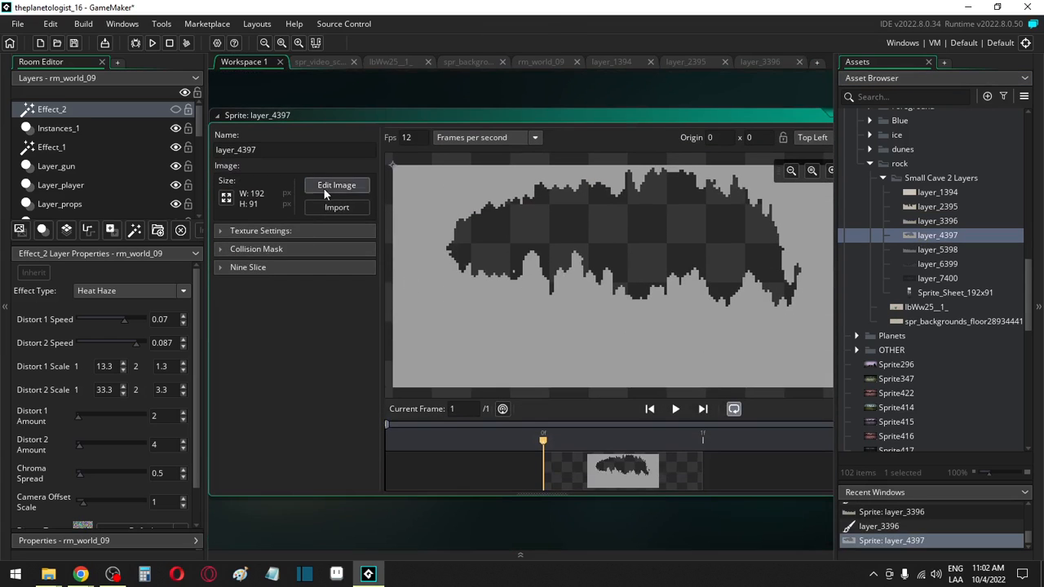
left_click(336, 185)
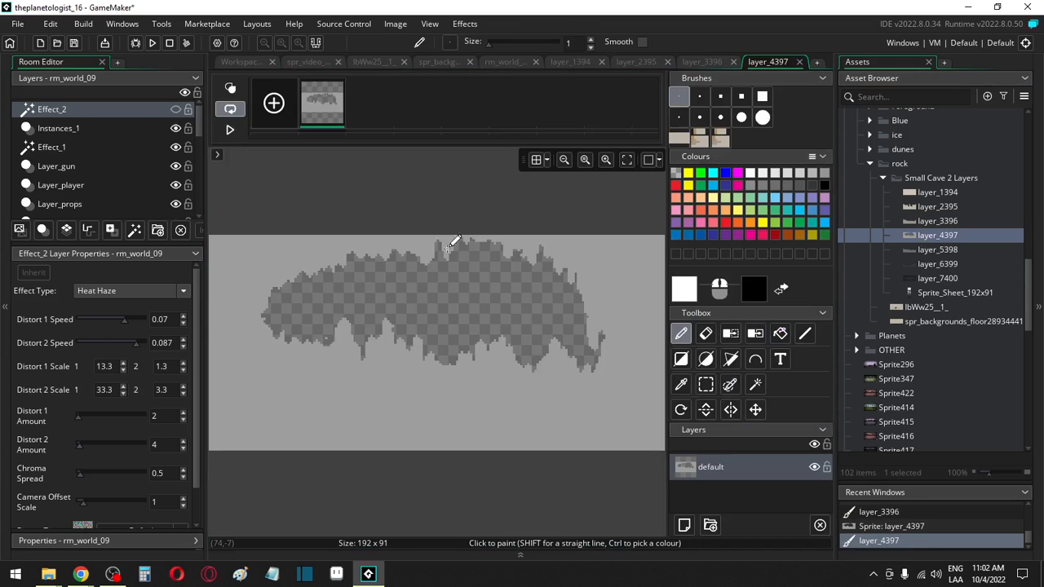
left_click(679, 138)
left_click_drag(590, 496, 603, 448)
key("o")
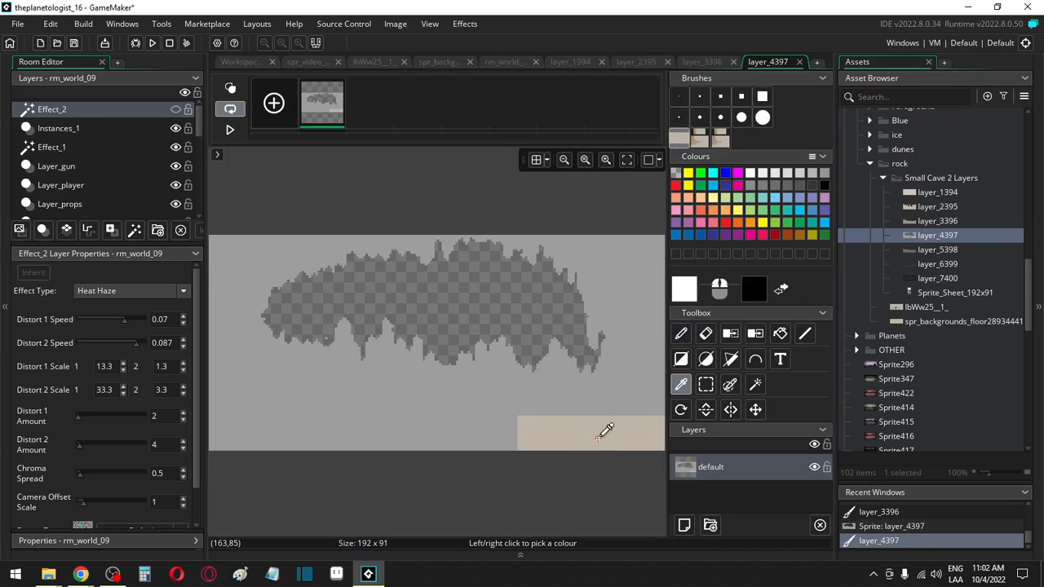
left_click(600, 438)
Step: Darken the sampled beige to a grey-brown darker than layer_3396's and fill layer_4397's rock area and stamped patch with it
left_click(681, 295)
left_click_drag(514, 283, 504, 282)
left_click(561, 345)
key("f")
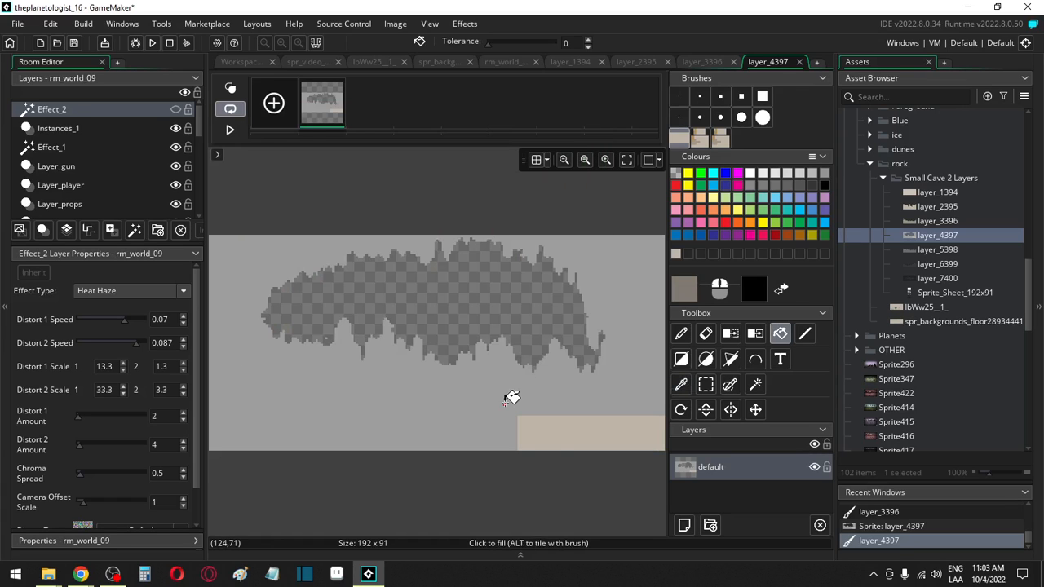
left_click(510, 397)
left_click(549, 435)
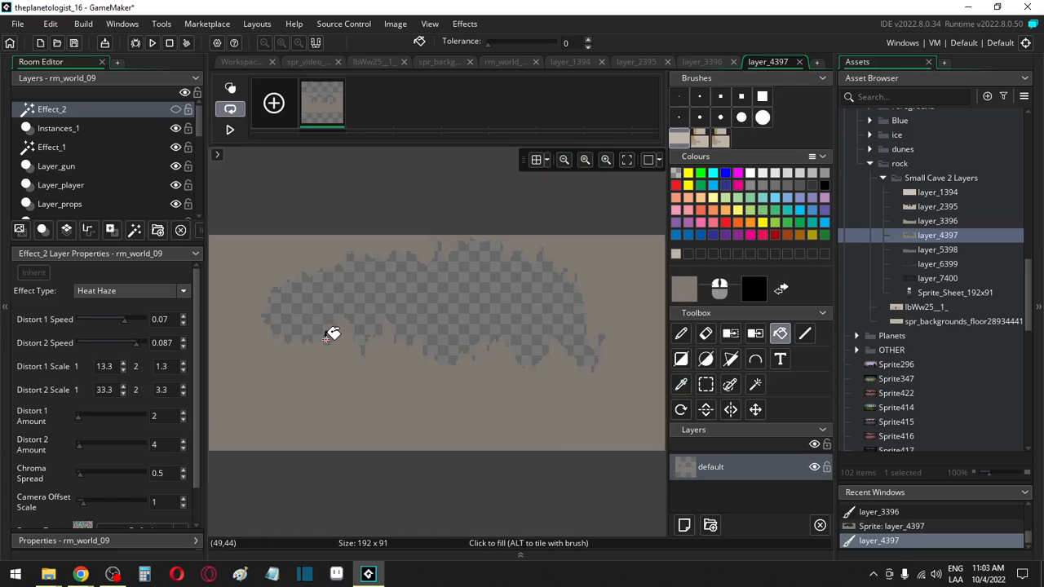
Step: Open layer_5398 for image editing, stamp the plain beige brush along its lower edge and sample that beige as the drawing colour
double_click(934, 250)
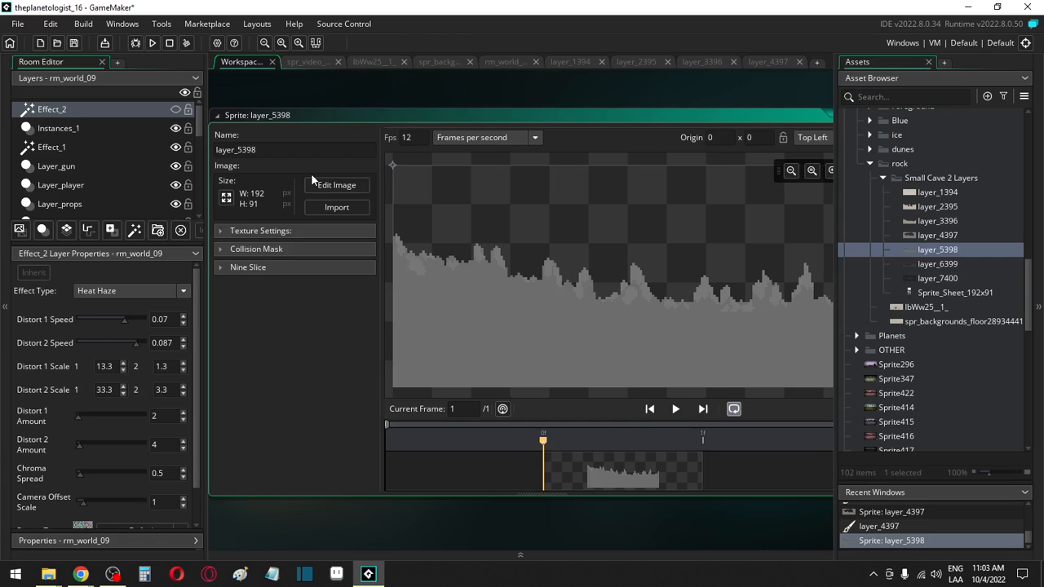
left_click(316, 184)
left_click(688, 289)
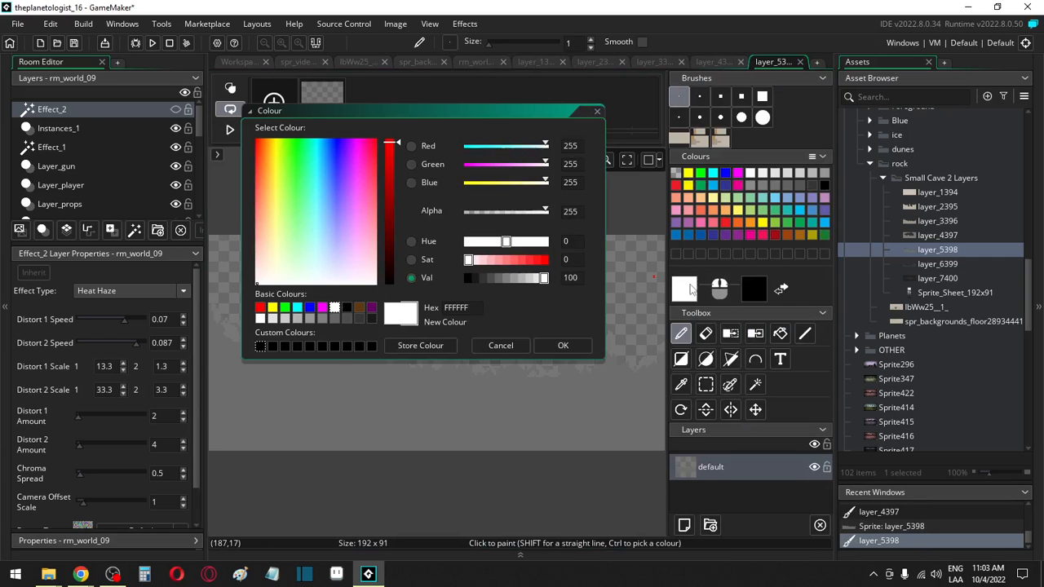
left_click(563, 346)
key("f")
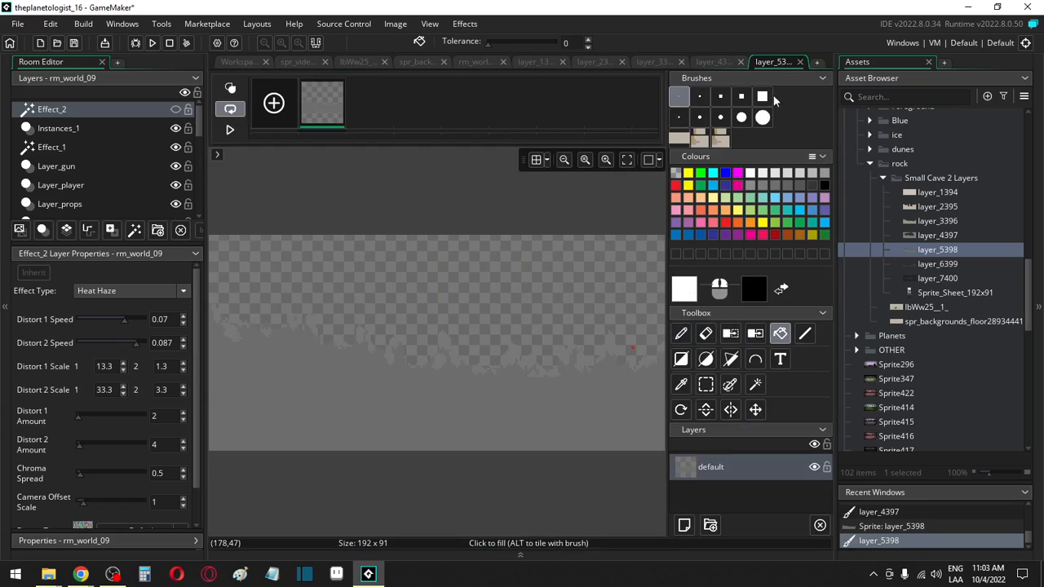
left_click(679, 139)
left_click(626, 464)
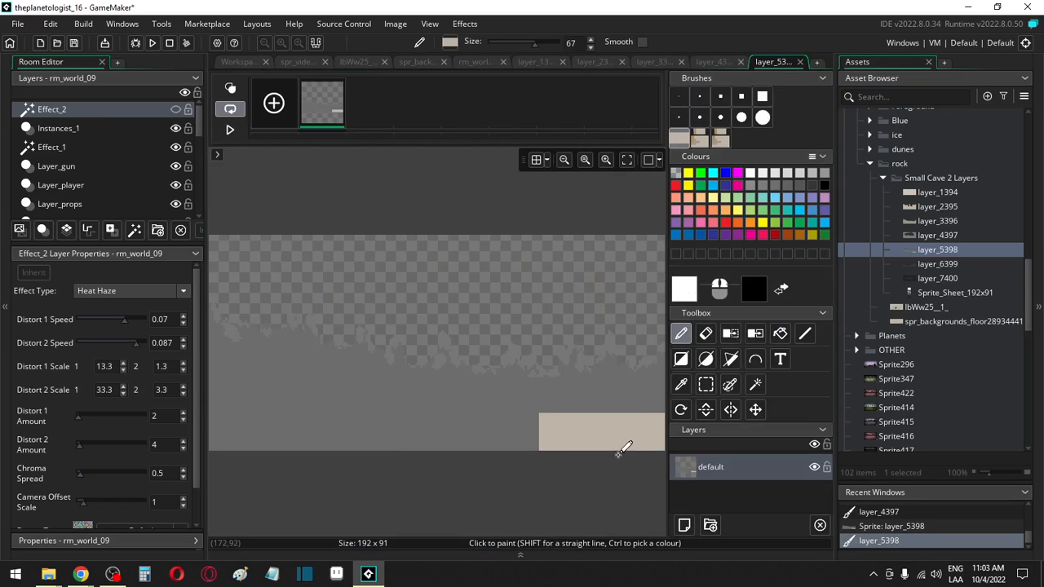
key("o")
left_click(615, 440)
Step: Darken the sampled beige to value 45 (726C63) and replace the lighter highlights along layer_5398's rock edge with it
left_click(678, 284)
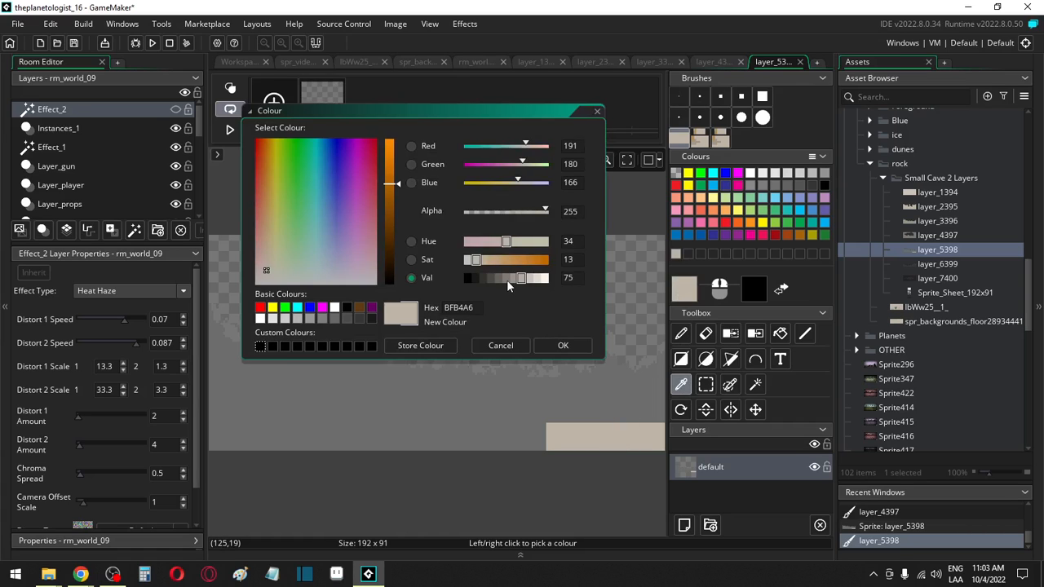
left_click(507, 278)
left_click_drag(502, 280, 499, 280)
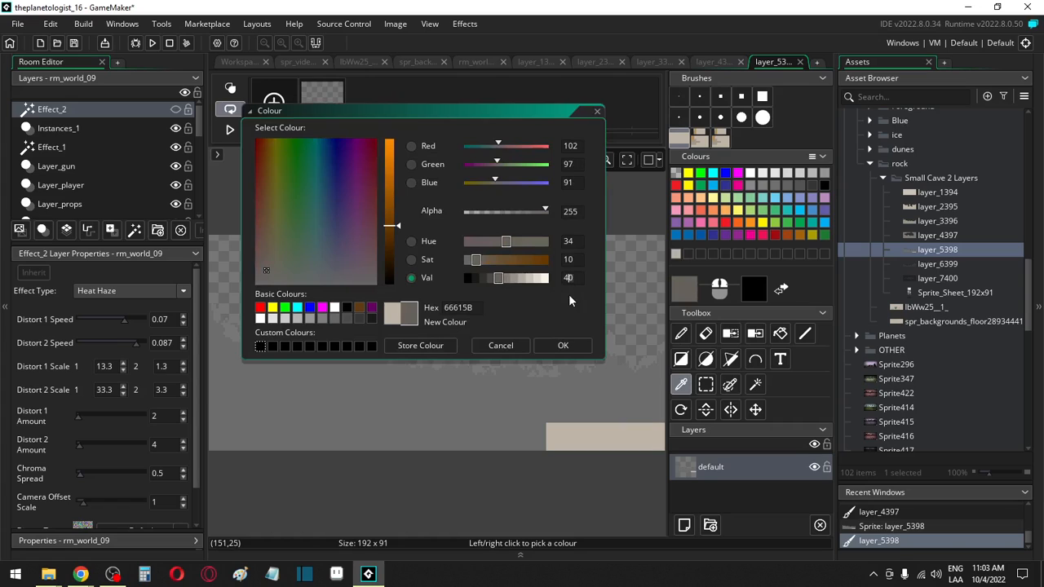
left_click(565, 433)
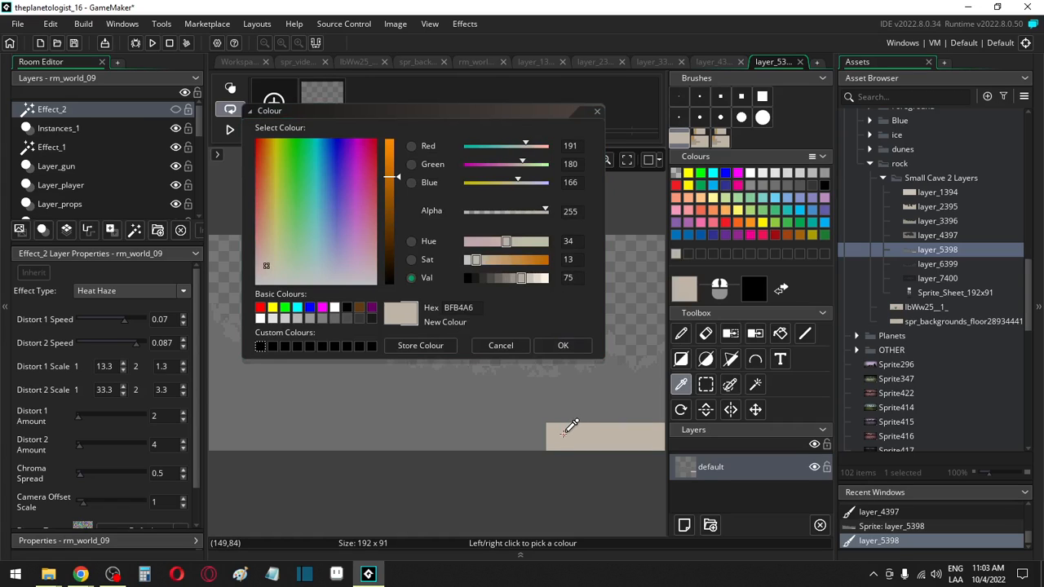
key("h")
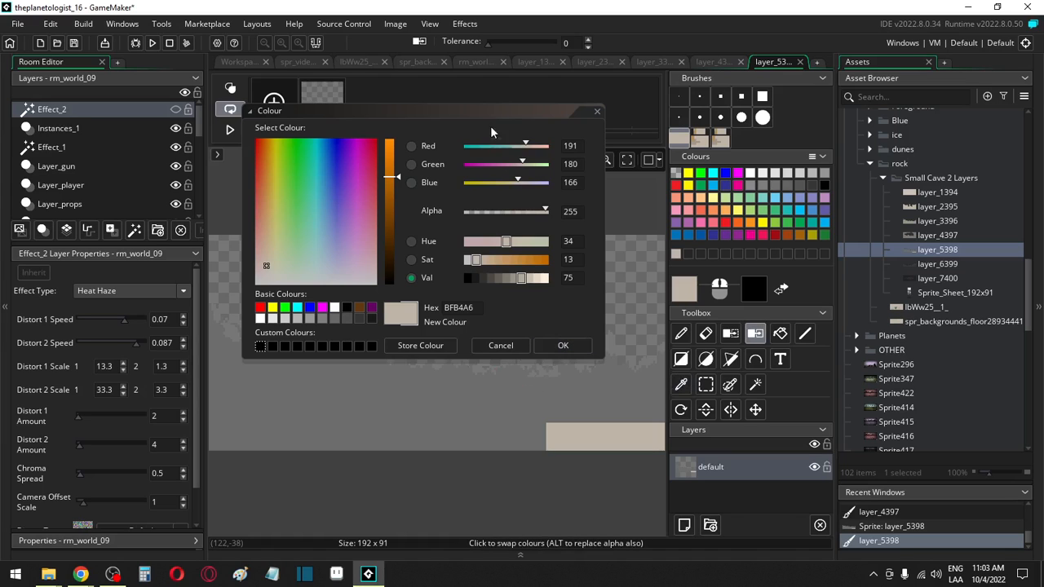
left_click_drag(482, 113, 247, 128)
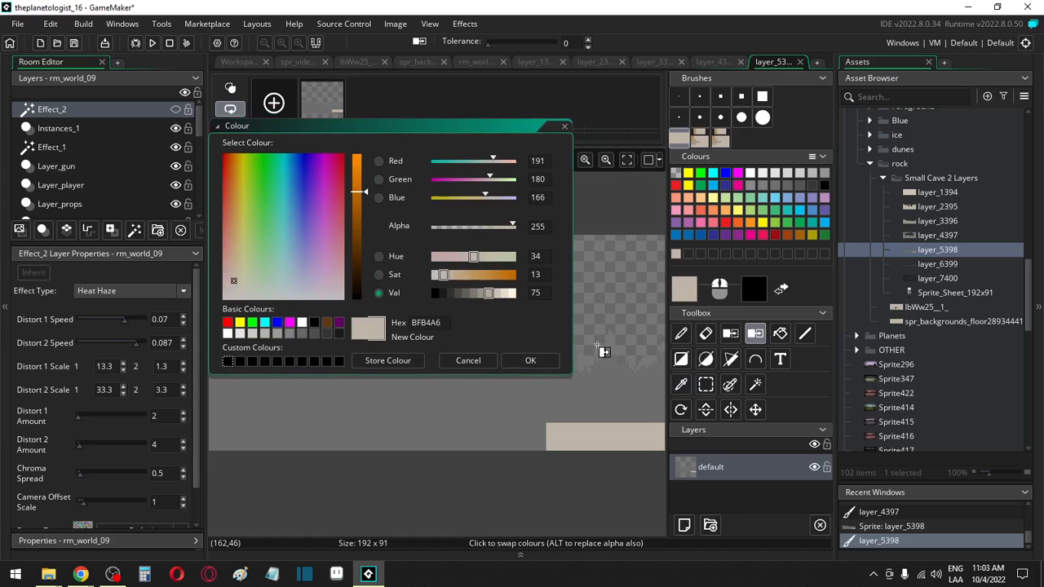
left_click(607, 351)
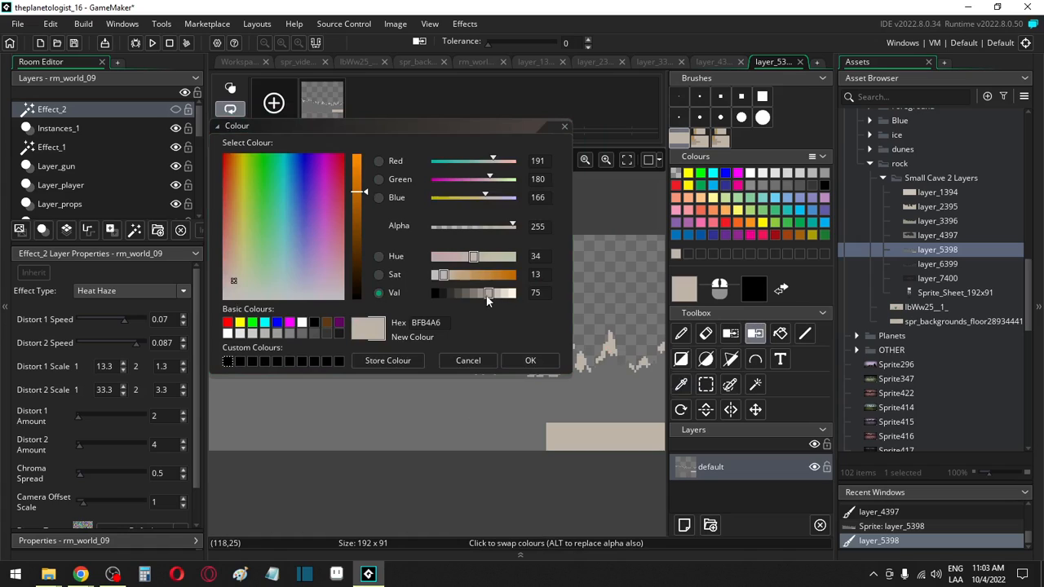
left_click(482, 299)
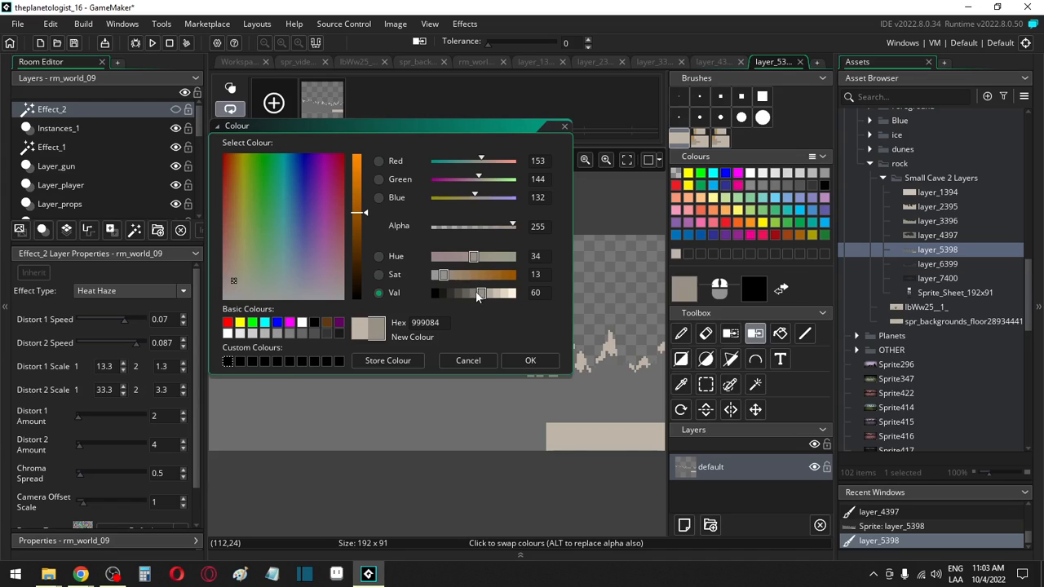
left_click(473, 296)
left_click(468, 295)
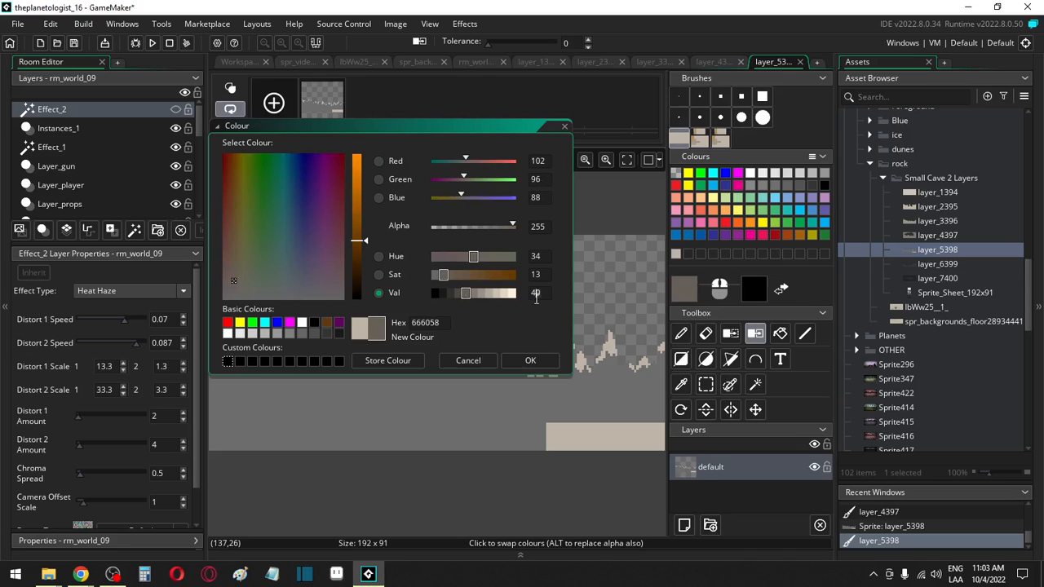
left_click(612, 347)
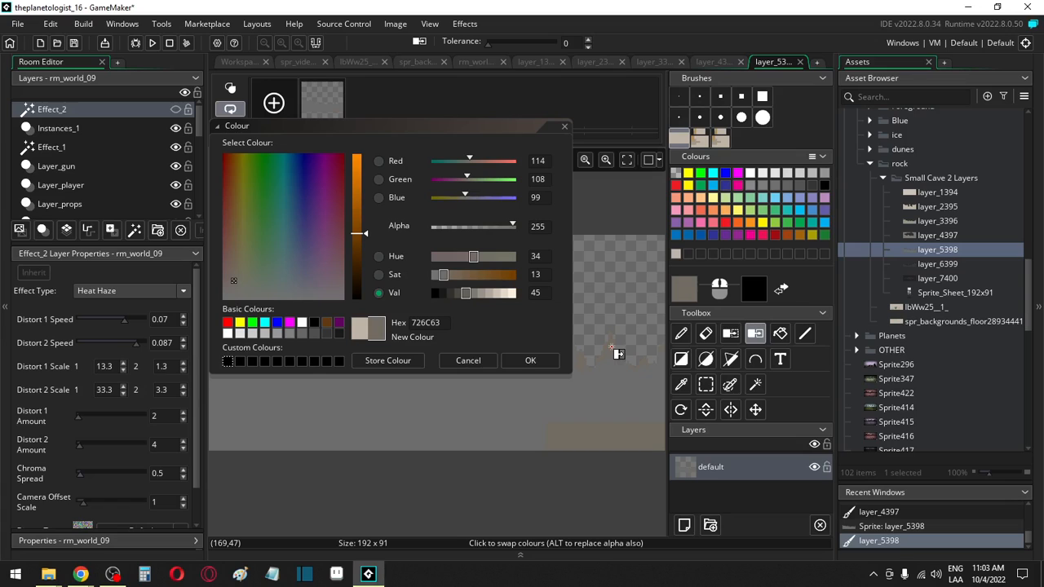
Step: Darken the drawing colour to value 40 (666058), replace layer_5398's main rock colour with it and fill the stamped patch
left_click(465, 297)
left_click(459, 295)
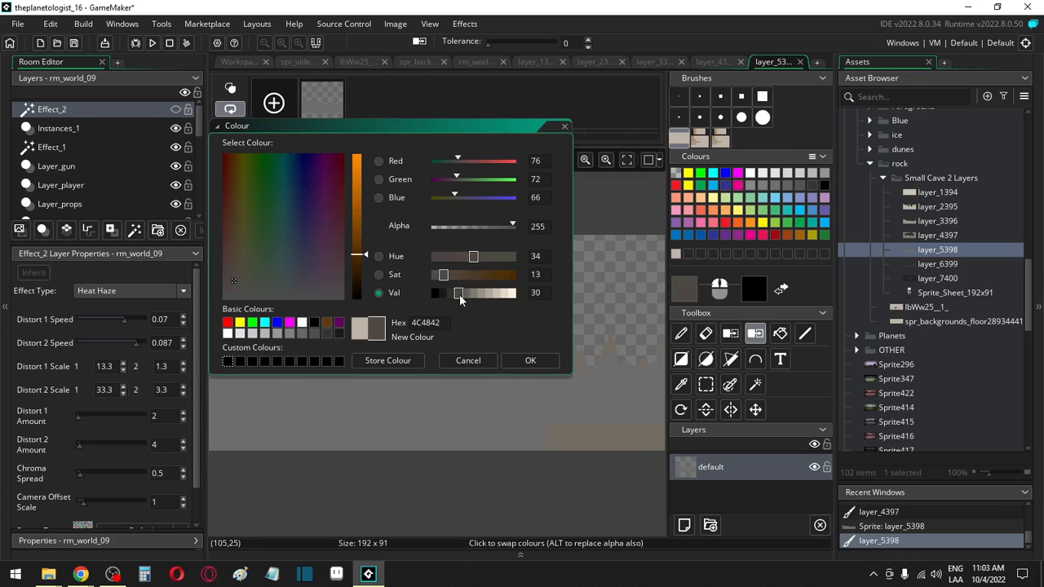
left_click(465, 296)
left_click(561, 389)
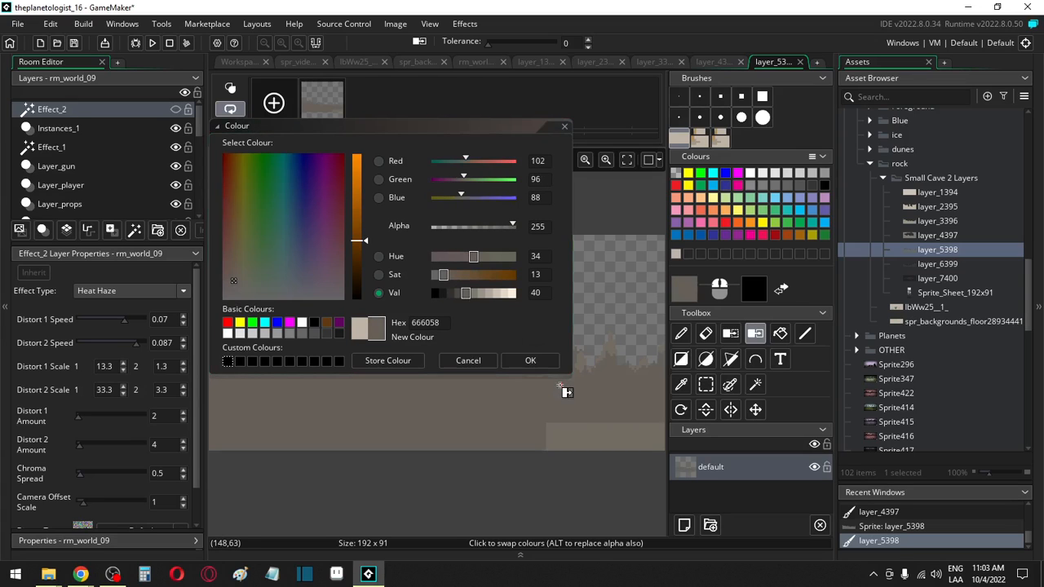
key("f")
left_click(568, 438)
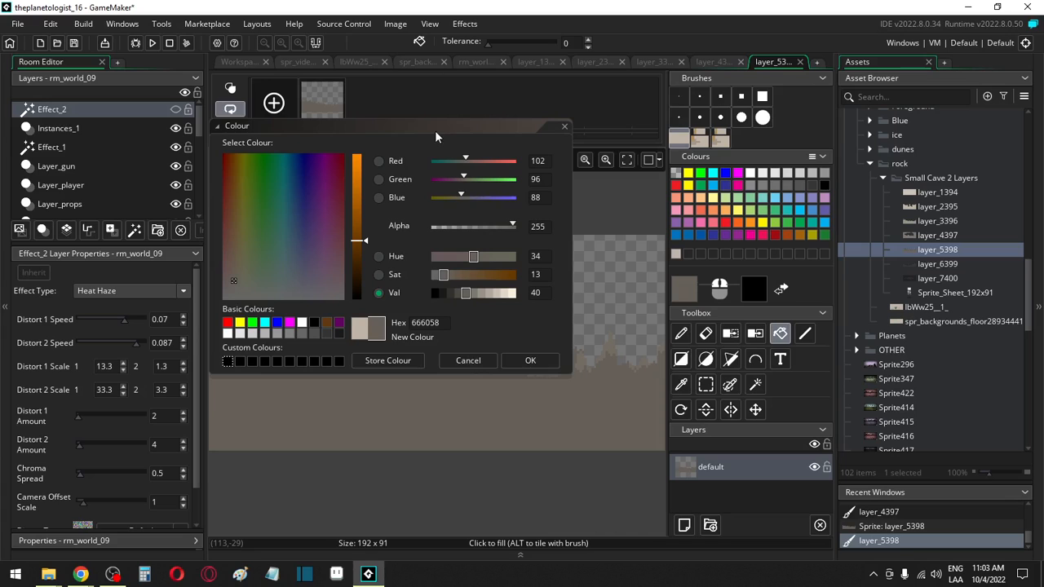
left_click_drag(437, 135, 437, 119)
left_click(530, 344)
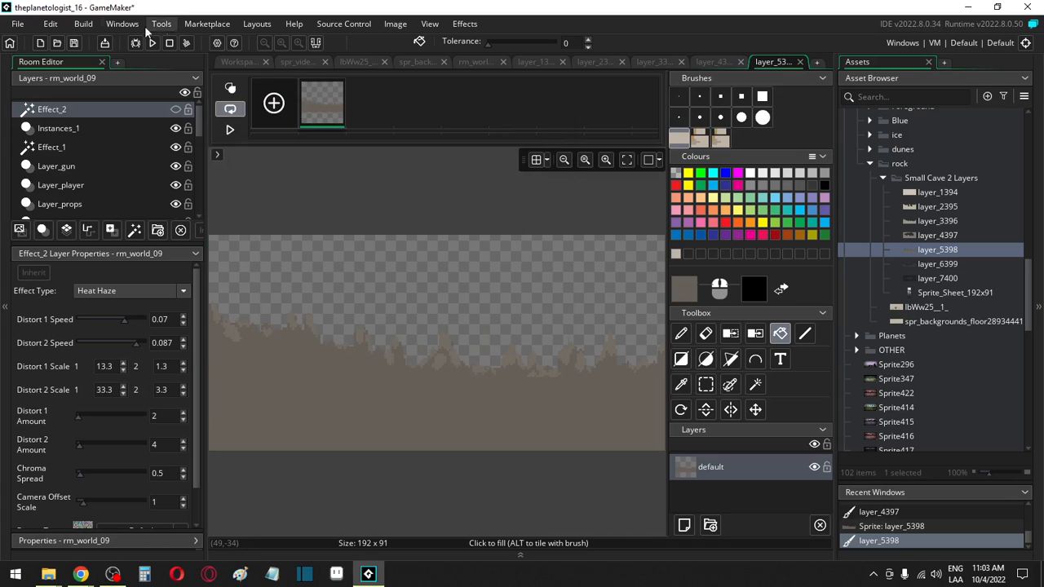
Step: Return to layer_5398's image and check the values of its drawing colour
double_click(934, 264)
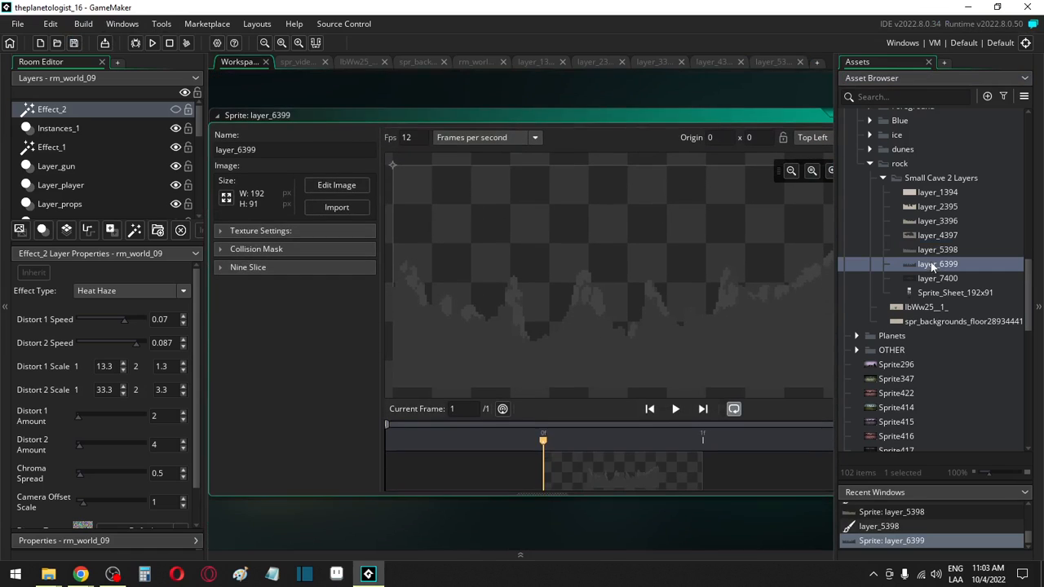
double_click(936, 250)
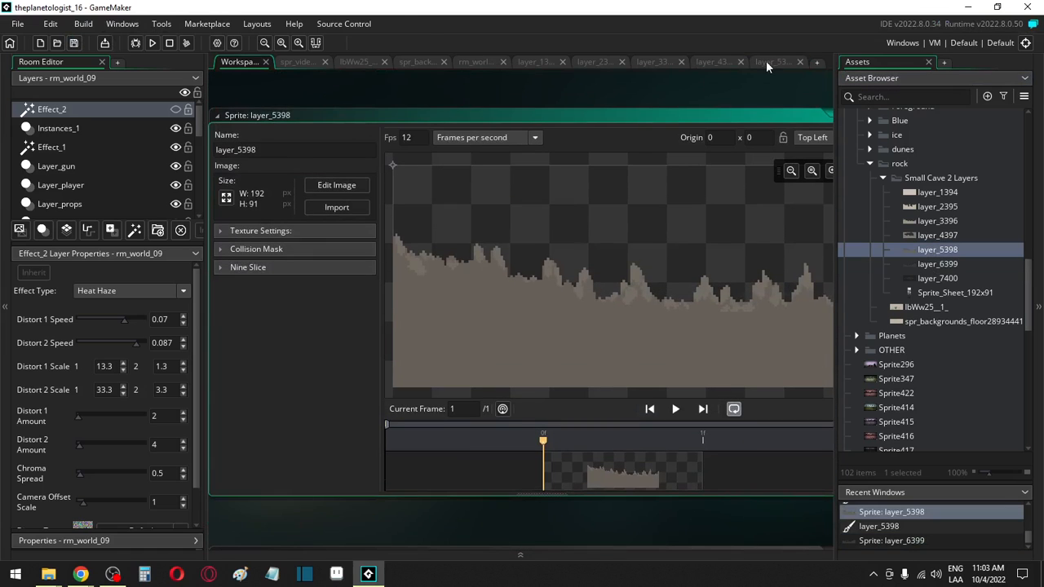
left_click(765, 62)
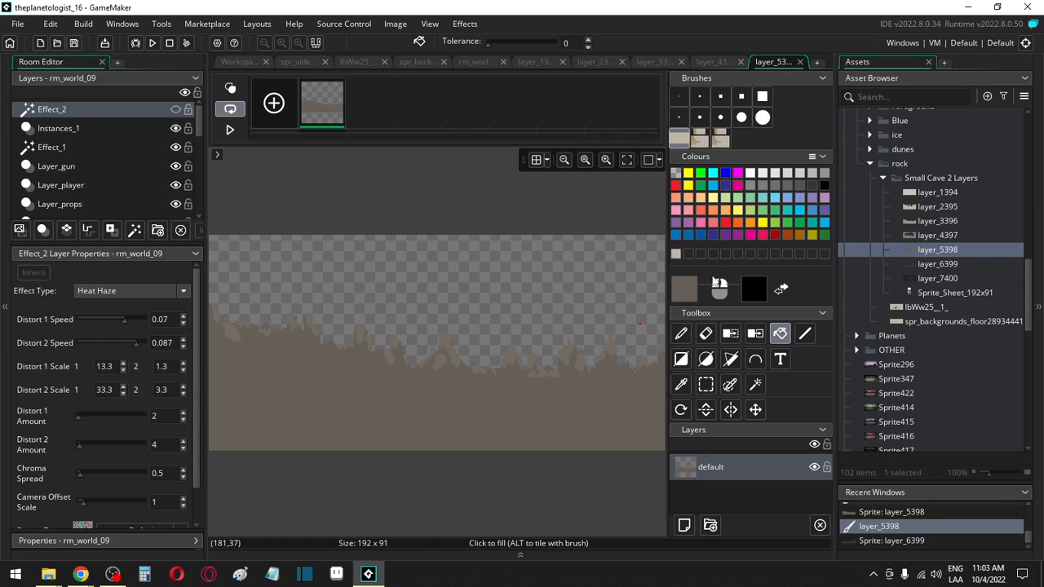
left_click(691, 288)
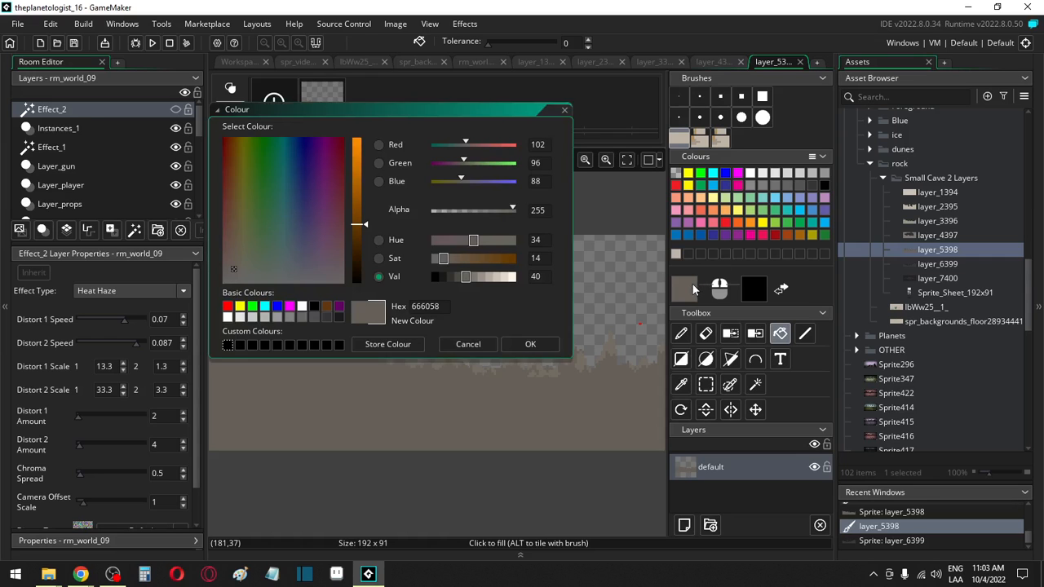
Step: Open layer_6399 for image editing, stamp the plain beige brush along its lower edge and sample that beige
double_click(930, 265)
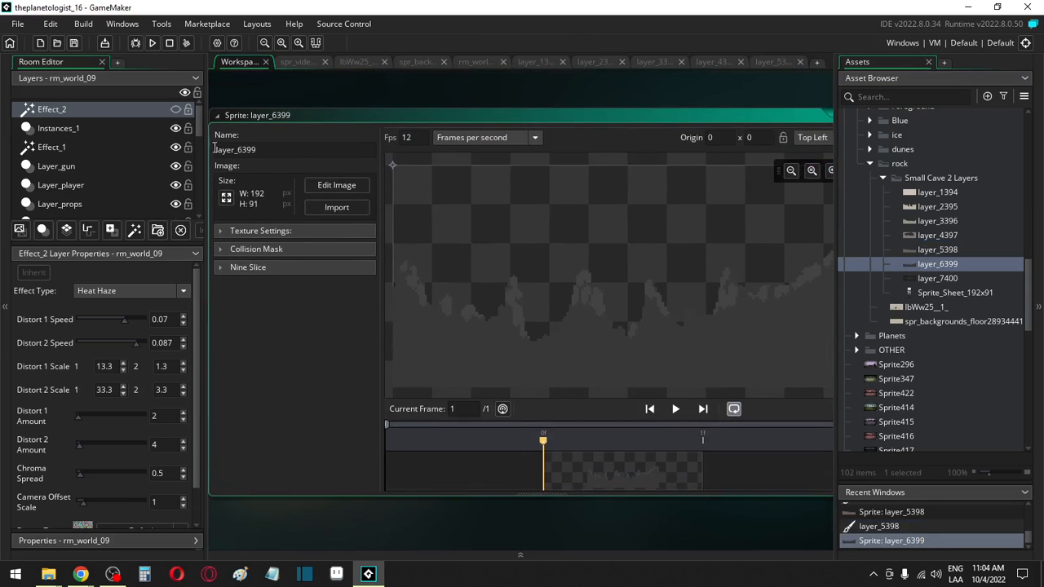
left_click(318, 185)
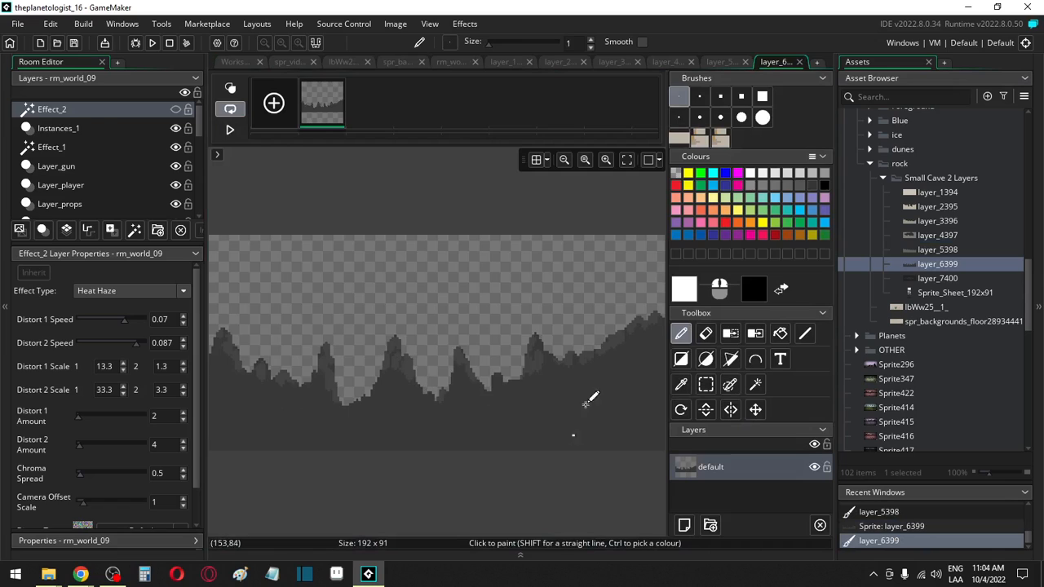
left_click(679, 139)
left_click(617, 455)
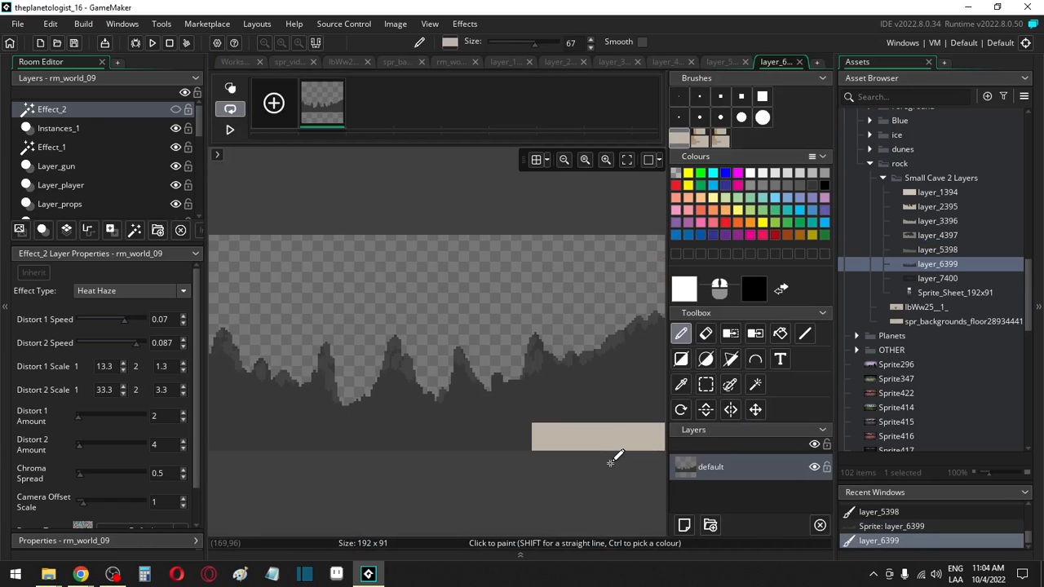
key("ctrl")
left_click(611, 441)
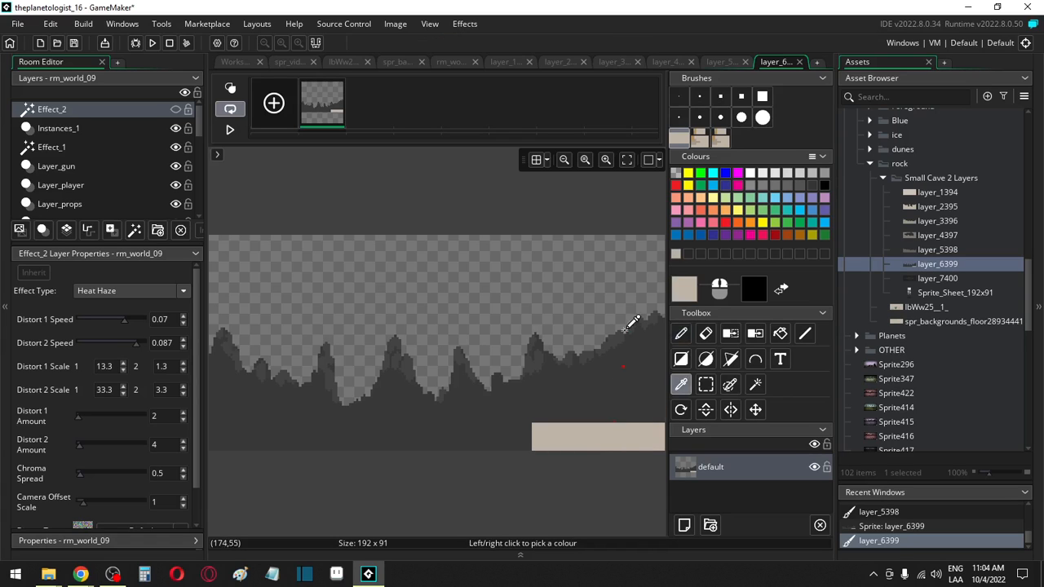
Step: Compare with layer_5398's drawing colour and set layer_6399's drawing colour to value 35 (595550)
left_click(689, 289)
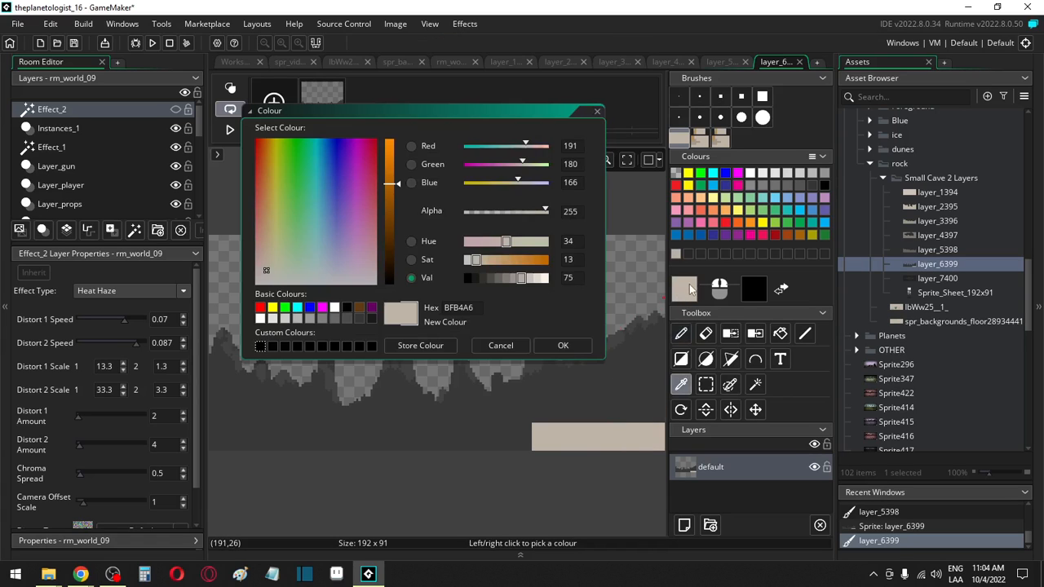
left_click(498, 280)
left_click(491, 281)
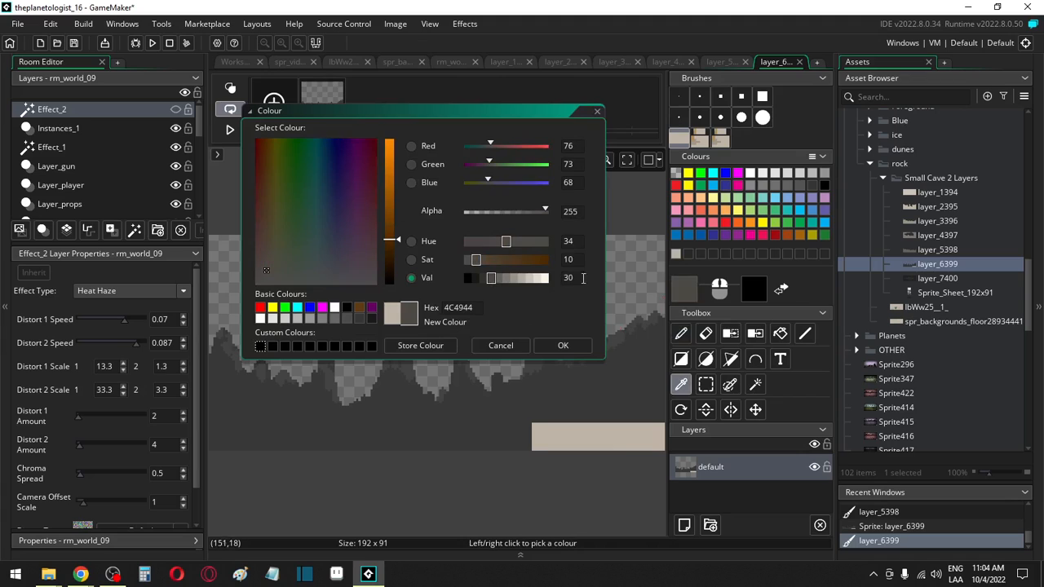
left_click(722, 62)
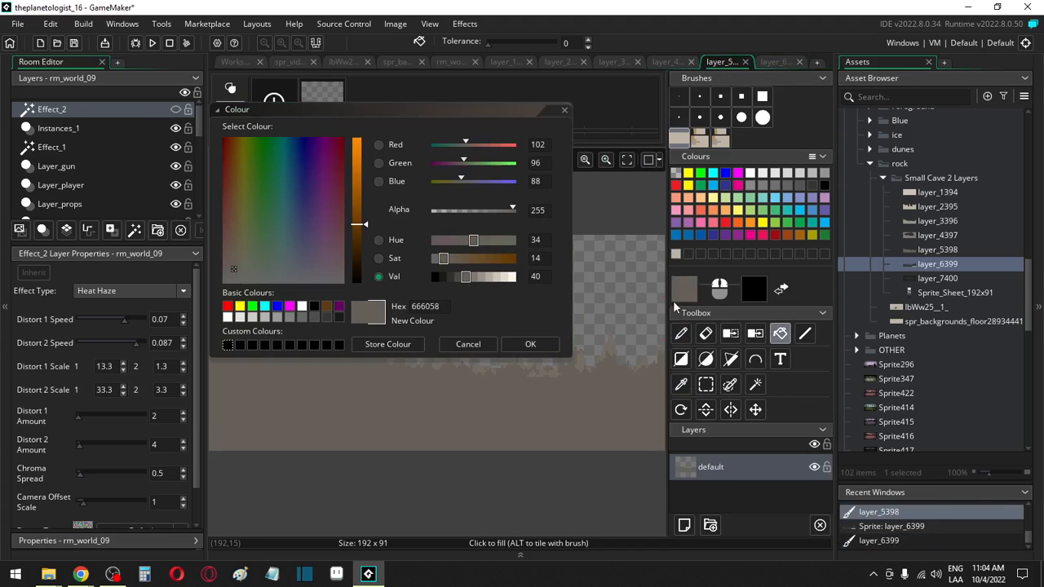
left_click(775, 62)
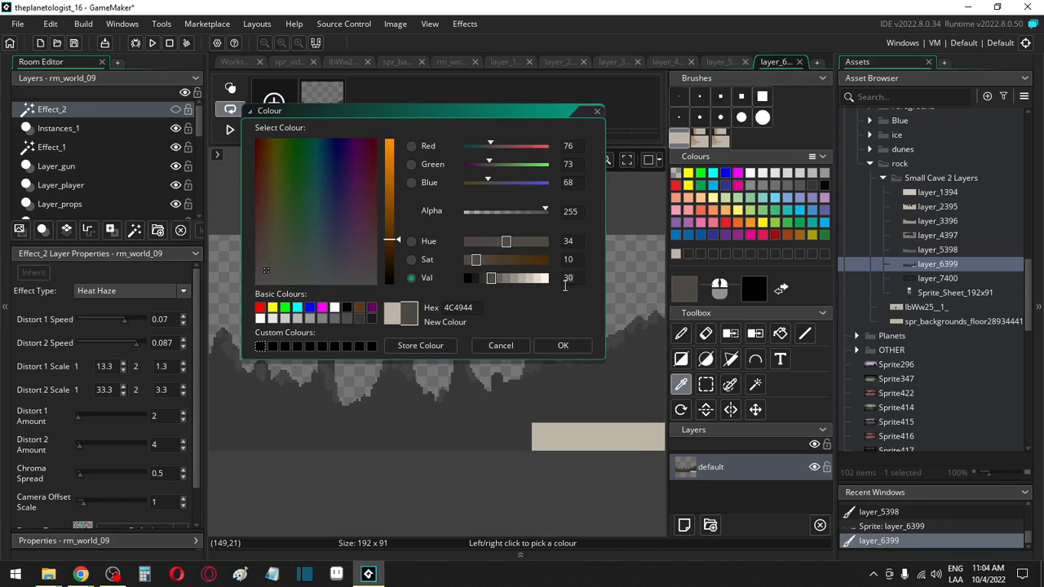
left_click(562, 345)
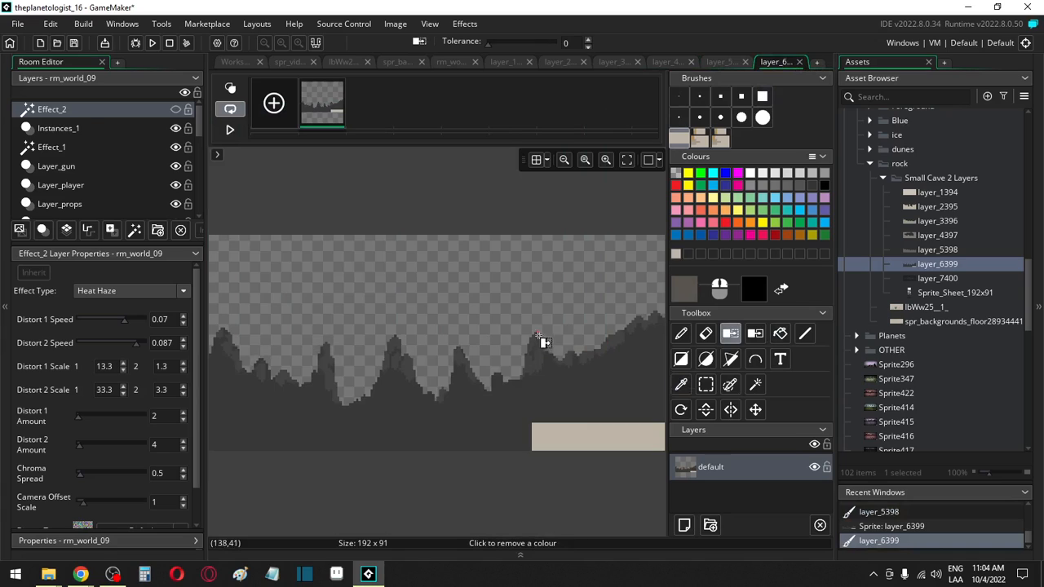
Step: Undo a trial colour removal and replace the lighter grey highlights along layer_6399's rock edge with the grey-brown drawing colour
left_click(544, 369)
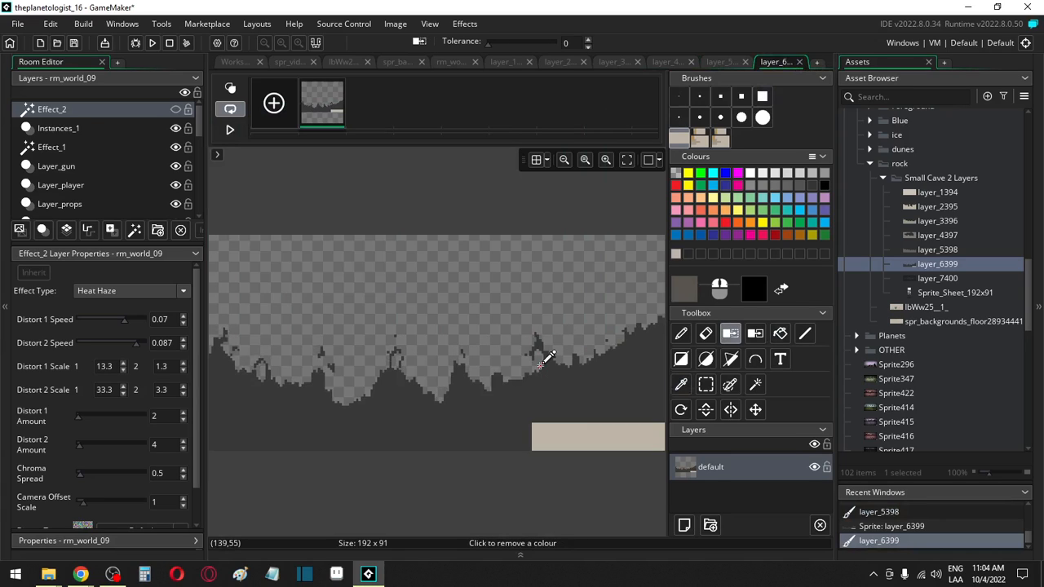
key("ctrl+z")
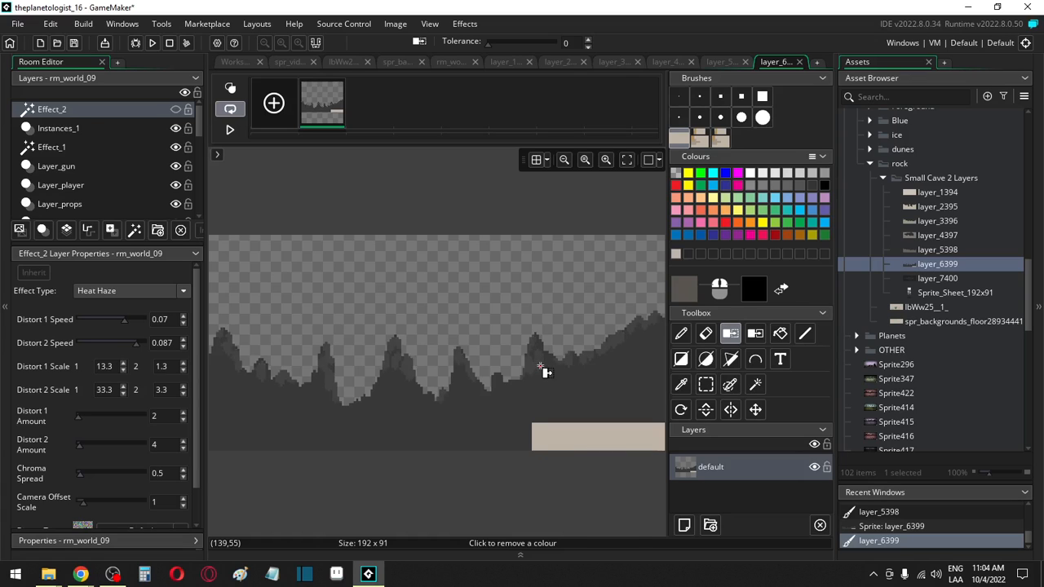
key("ctrl+f")
left_click(541, 367)
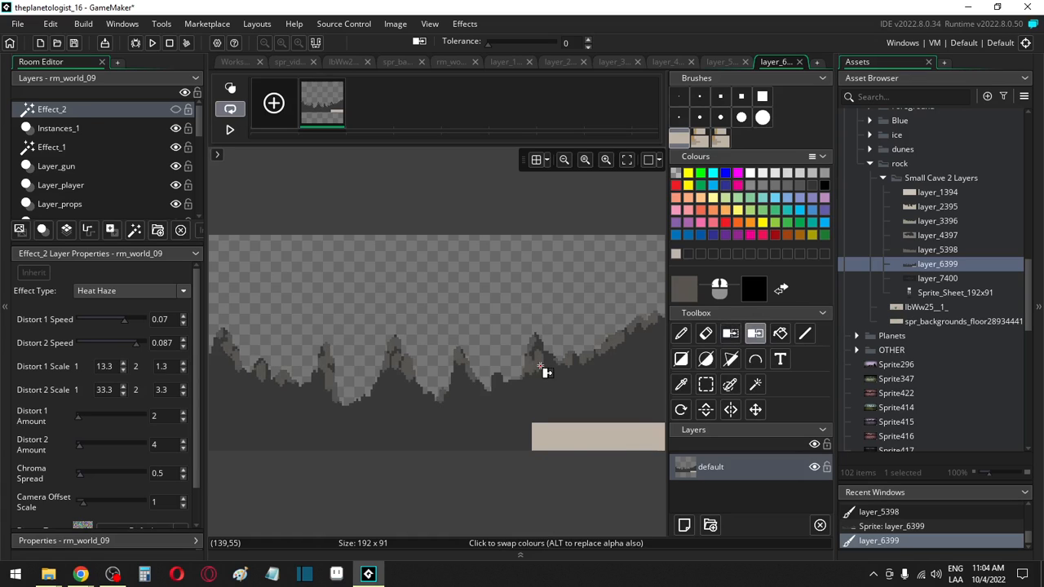
Step: Set layer_6399's drawing colour to value 30 (4C4944), recolour the dark rock body with it and fill over the beige patch
left_click(684, 289)
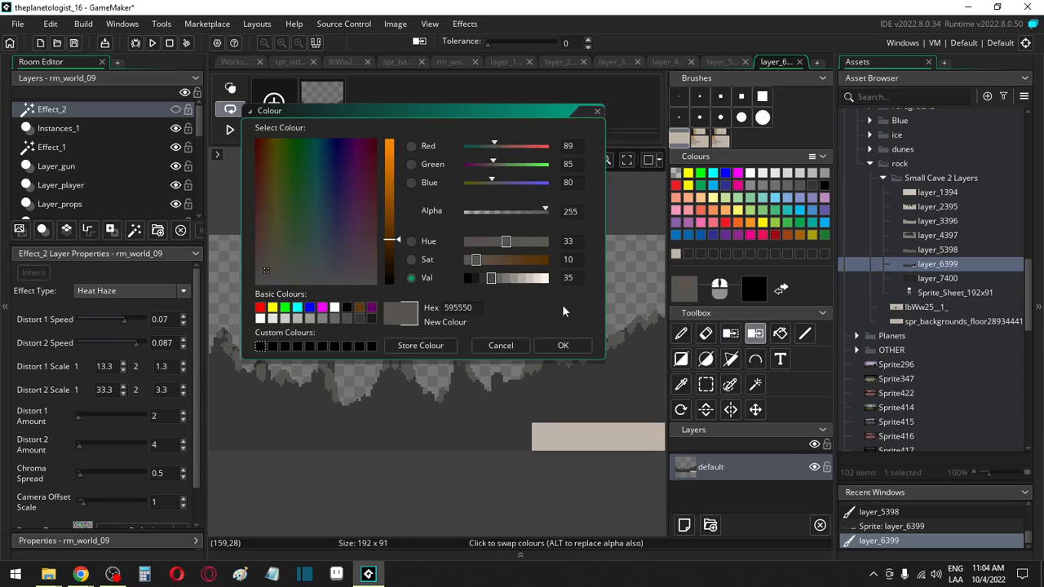
mouse_move(500, 278)
left_mouse_down()
mouse_move(510, 279)
mouse_move(491, 279)
left_mouse_up()
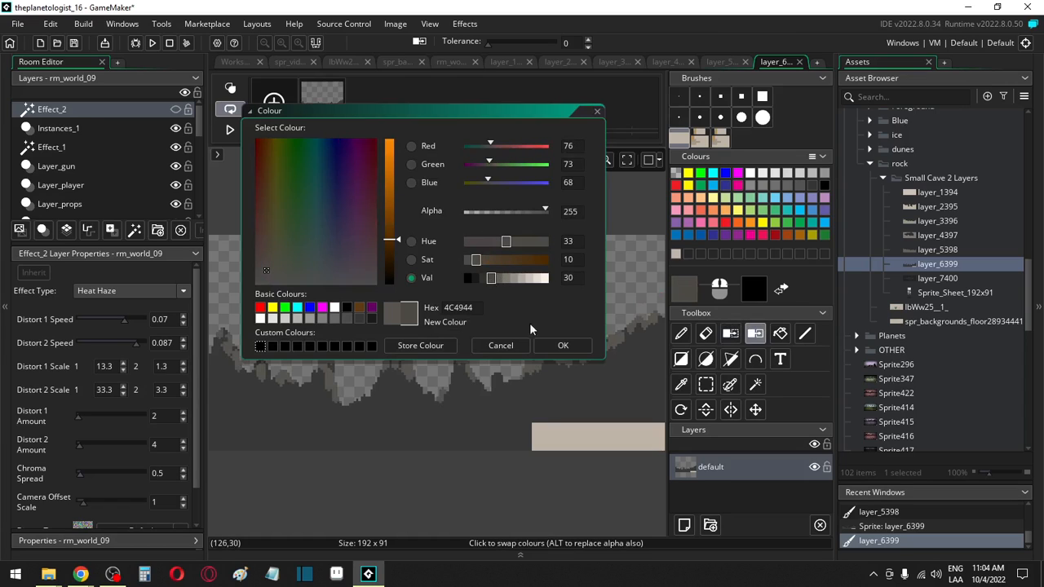
left_click(562, 344)
left_click(561, 402)
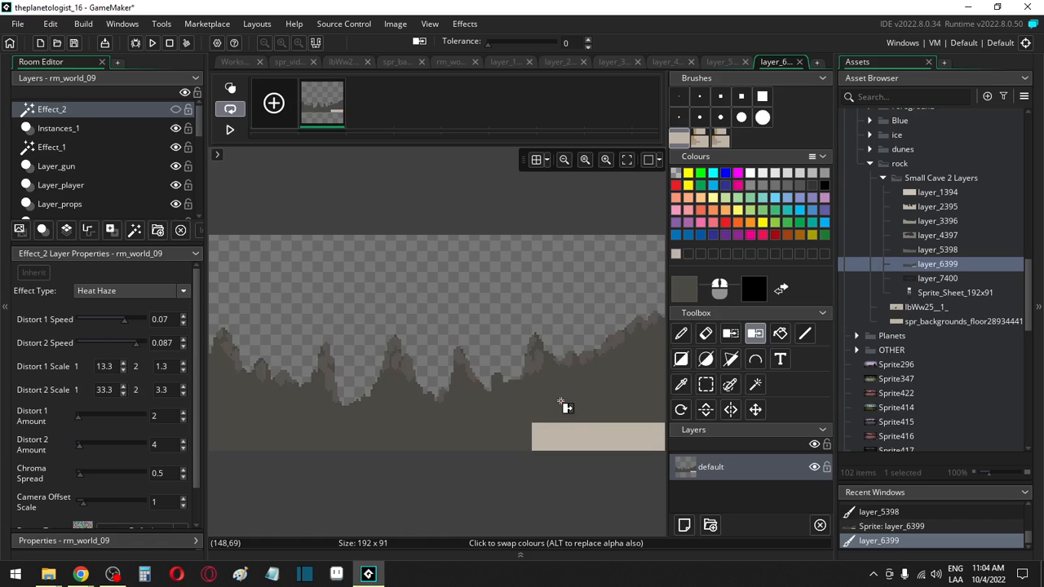
key("f")
left_click(586, 436)
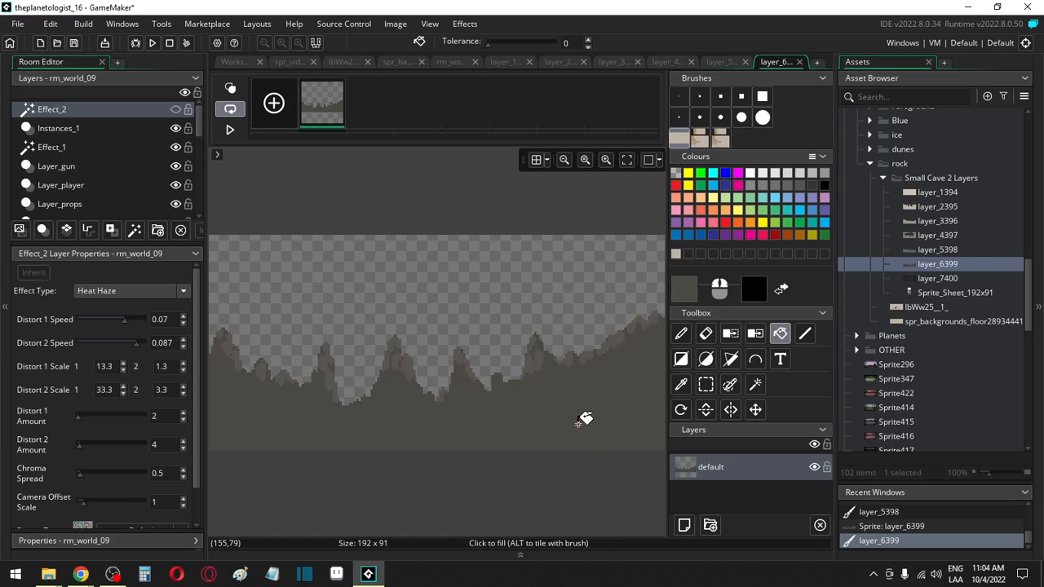
Step: Open layer_7400 for image editing and check the values of layer_6399's drawing colour for comparison
double_click(934, 278)
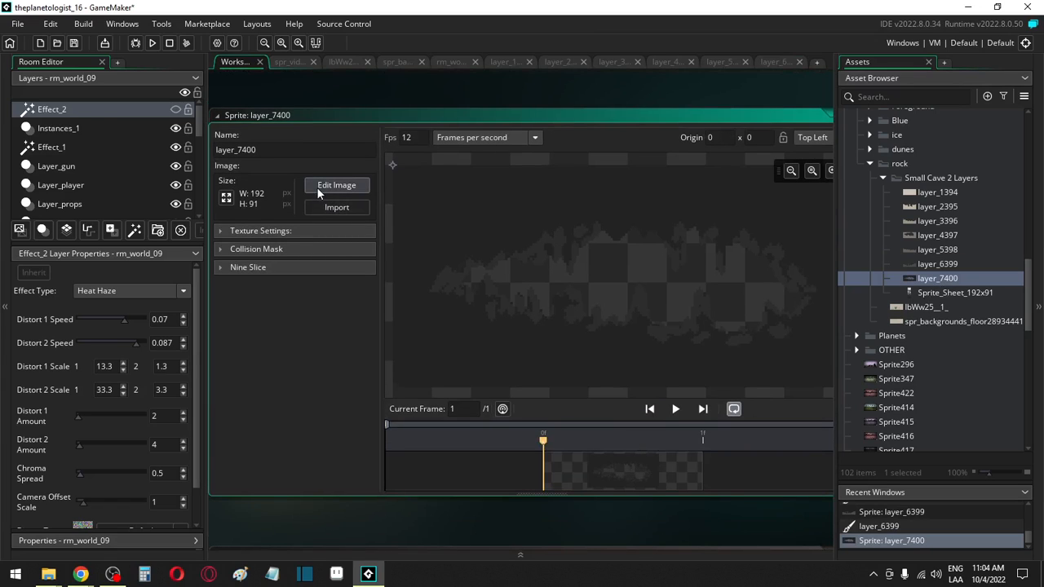
left_click(317, 186)
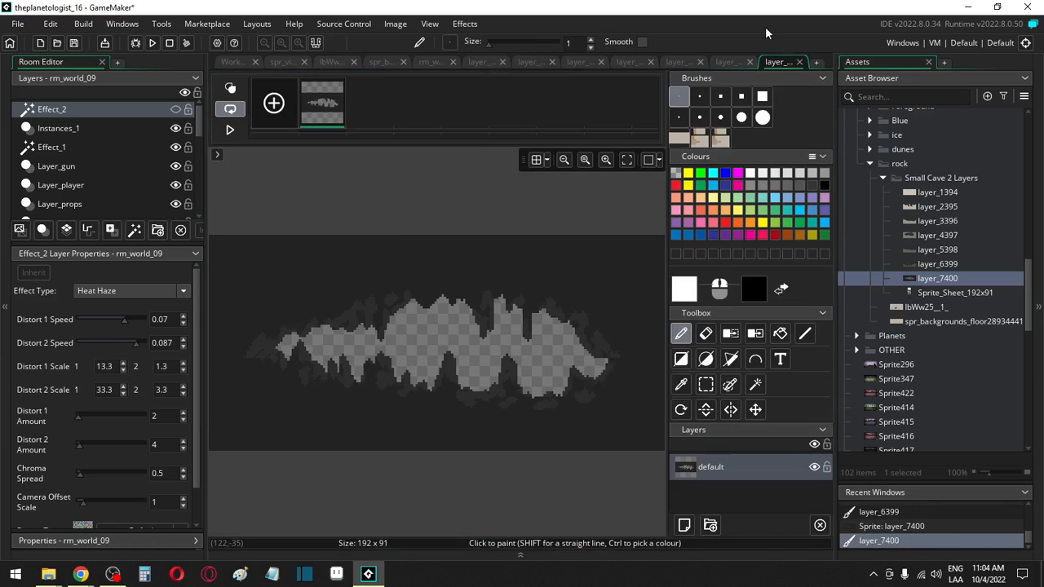
left_click(724, 62)
left_click(675, 293)
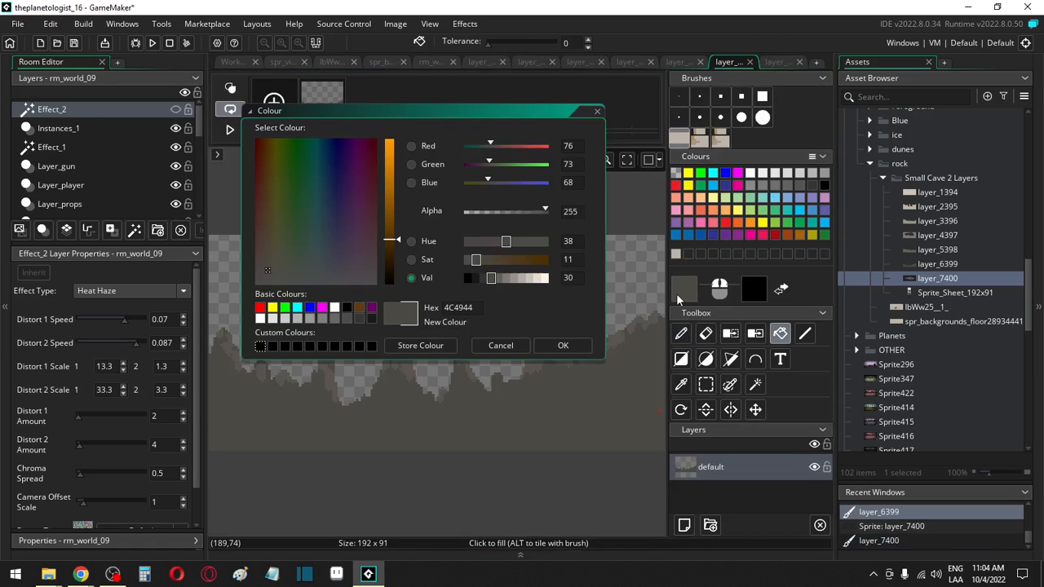
left_click(779, 62)
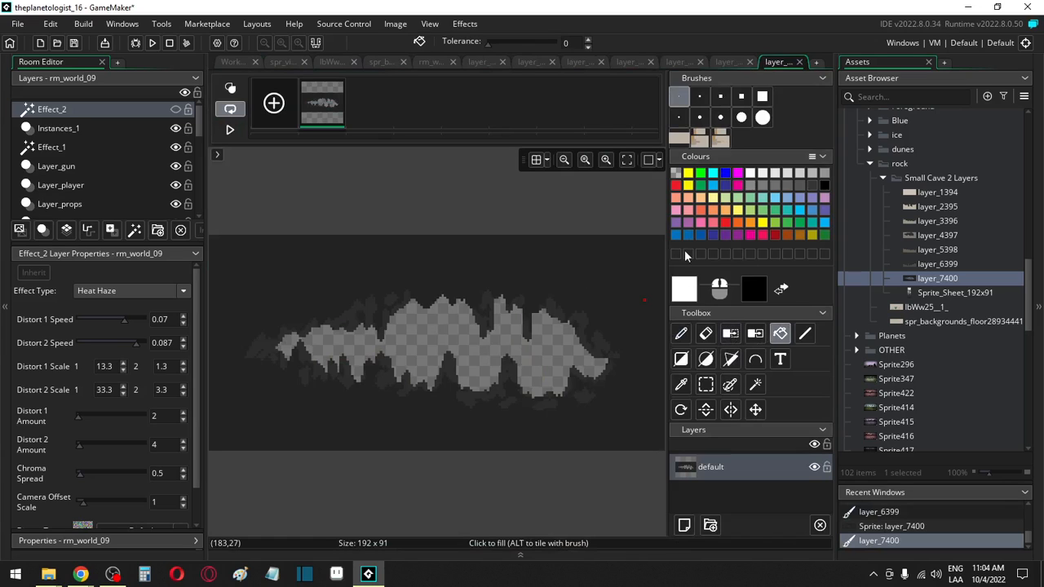
Step: Stamp the plain beige brush in layer_7400's upper corner, sample that beige and set the drawing colour to value 25 (3F3C39)
left_click(678, 139)
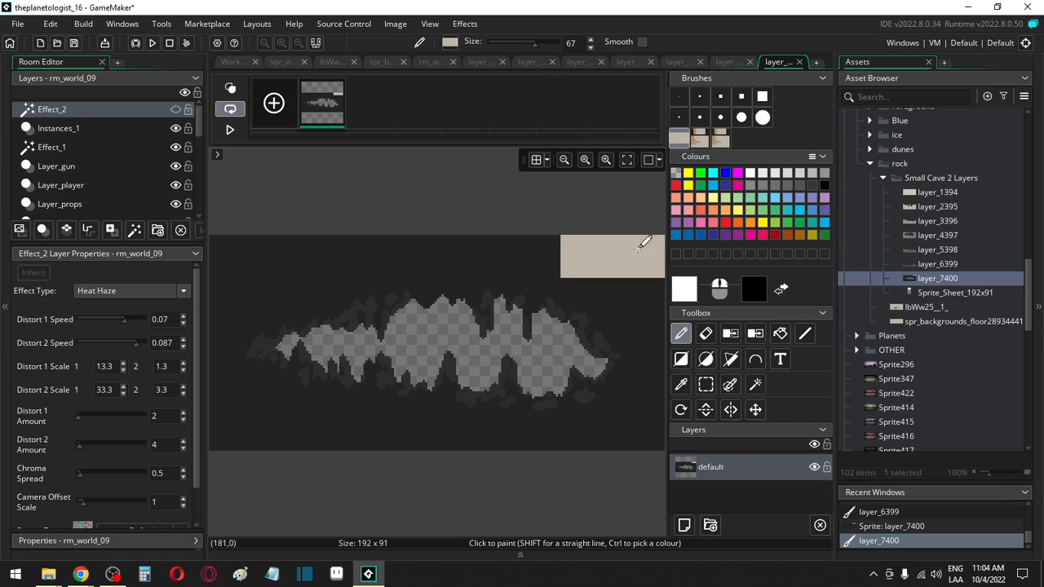
left_click(643, 236, "ctrl")
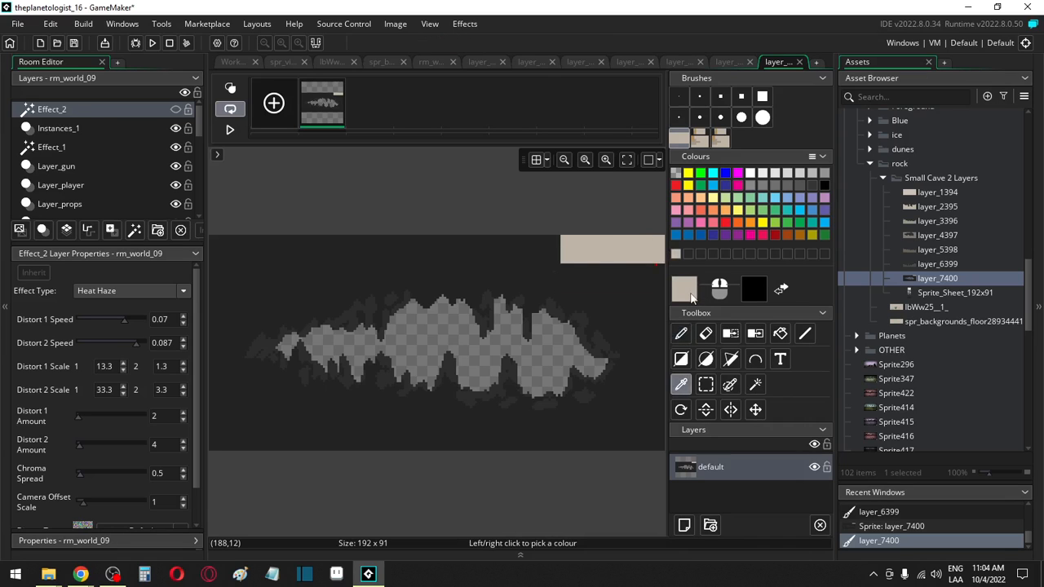
left_click(687, 293)
left_click(490, 281)
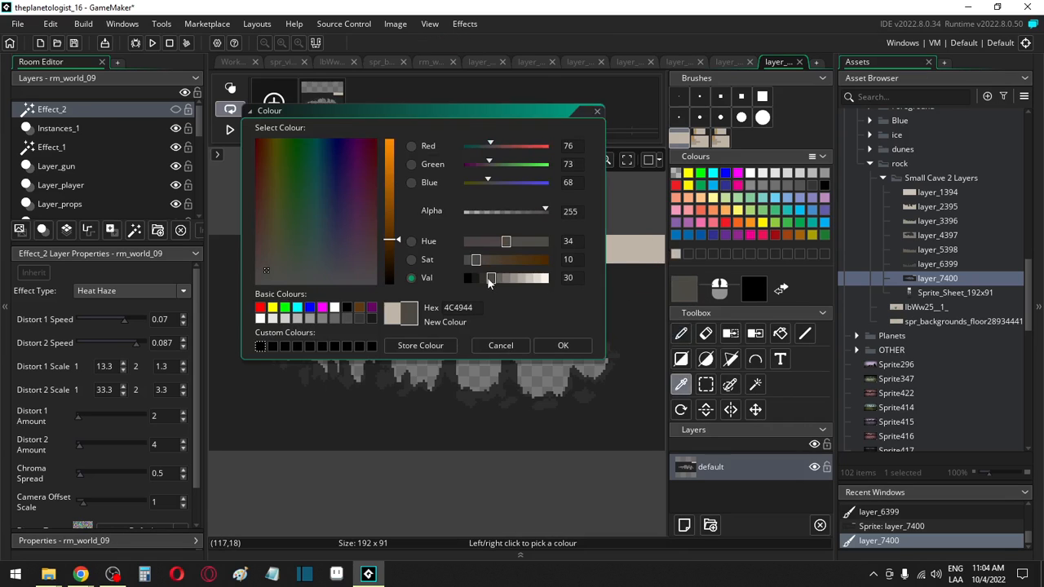
left_click_drag(489, 281, 484, 282)
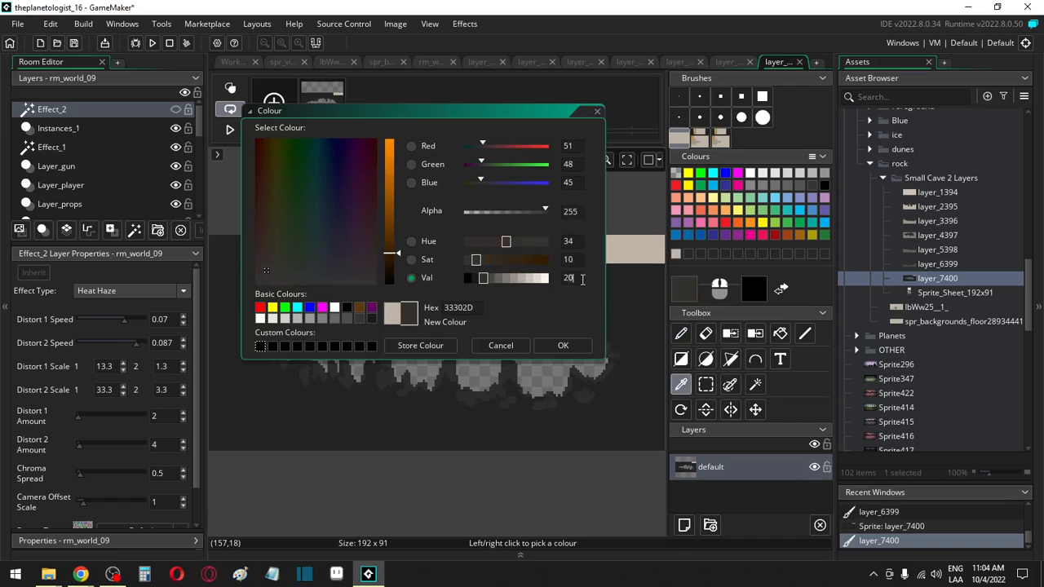
left_click(562, 345)
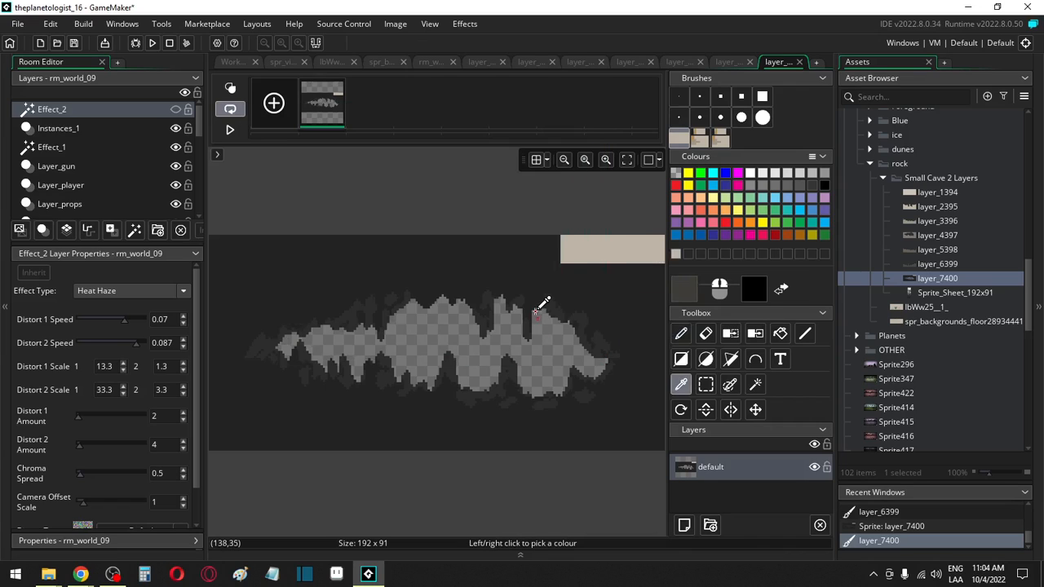
Step: Undo a trial colour removal and replace the lighter rock highlights around layer_7400's cave opening with the drawing colour
key("c")
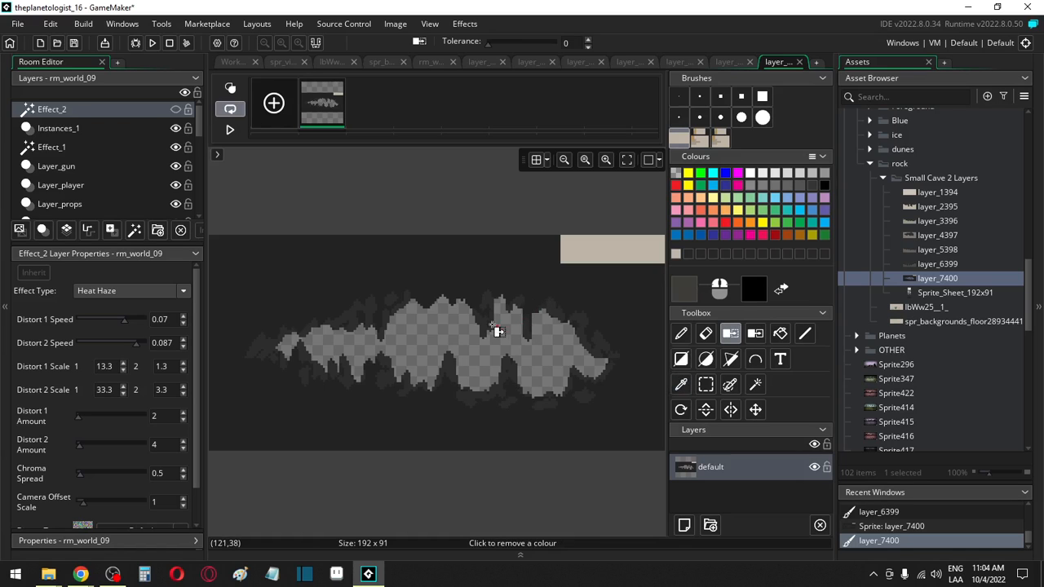
left_click(491, 302)
key("ctrl+z")
key("shift+c")
left_click(491, 303)
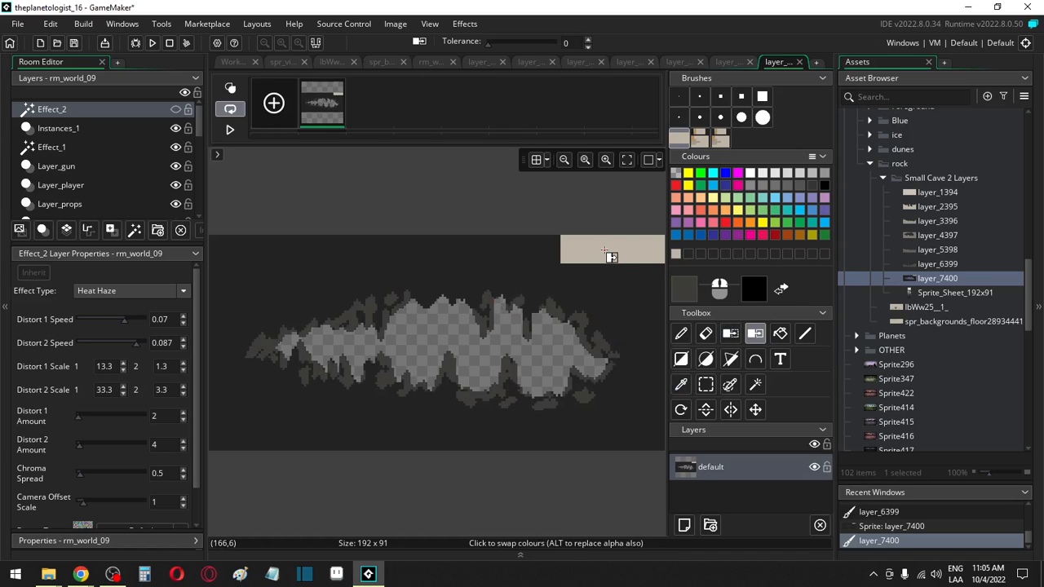
Step: Set layer_7400's drawing colour to value 20 (33302D) and recolour the dark rock body and the beige patch with it
left_click(683, 295)
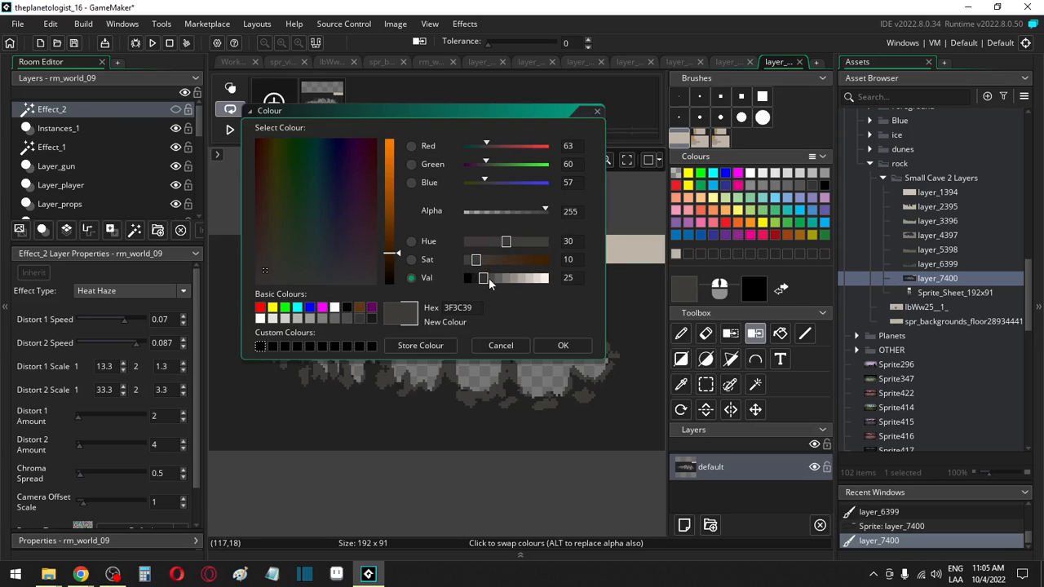
left_click_drag(489, 278, 482, 278)
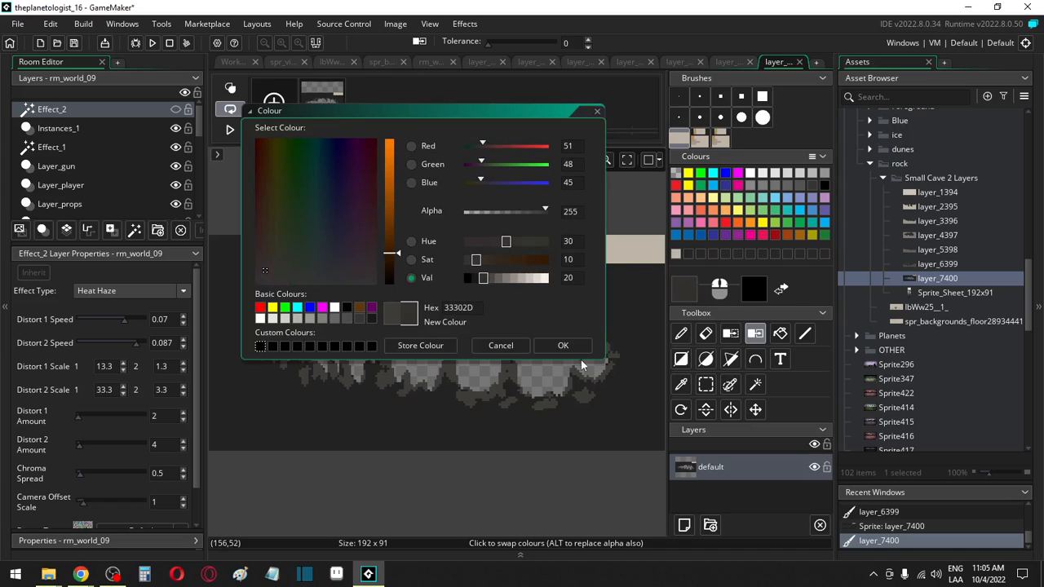
left_click(561, 346)
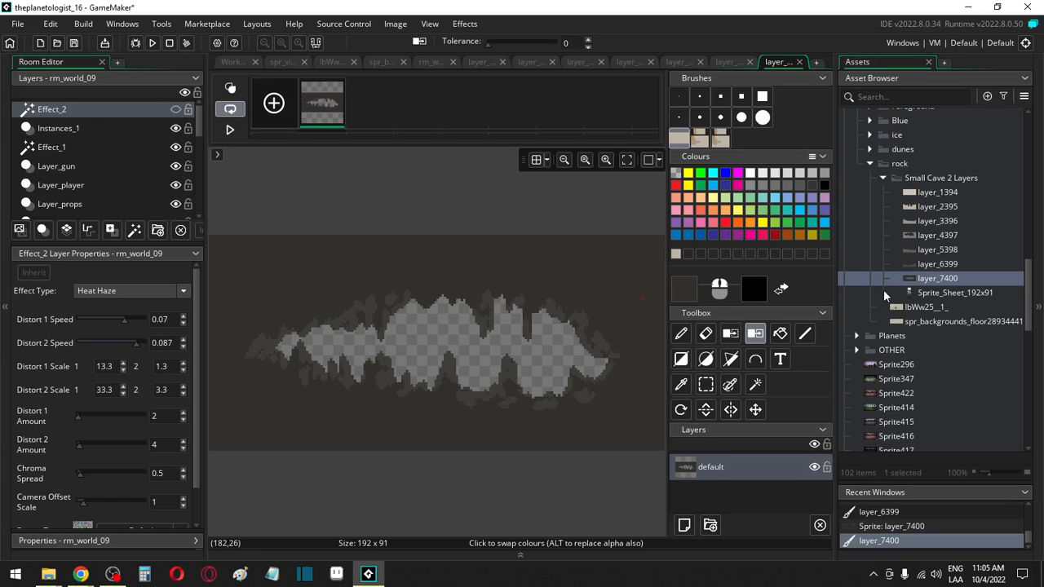
left_click(699, 97)
Step: Return to room rm_world_09 and assign the layer_1394 sprite to the Backgrounds_5 layer
left_click(427, 62)
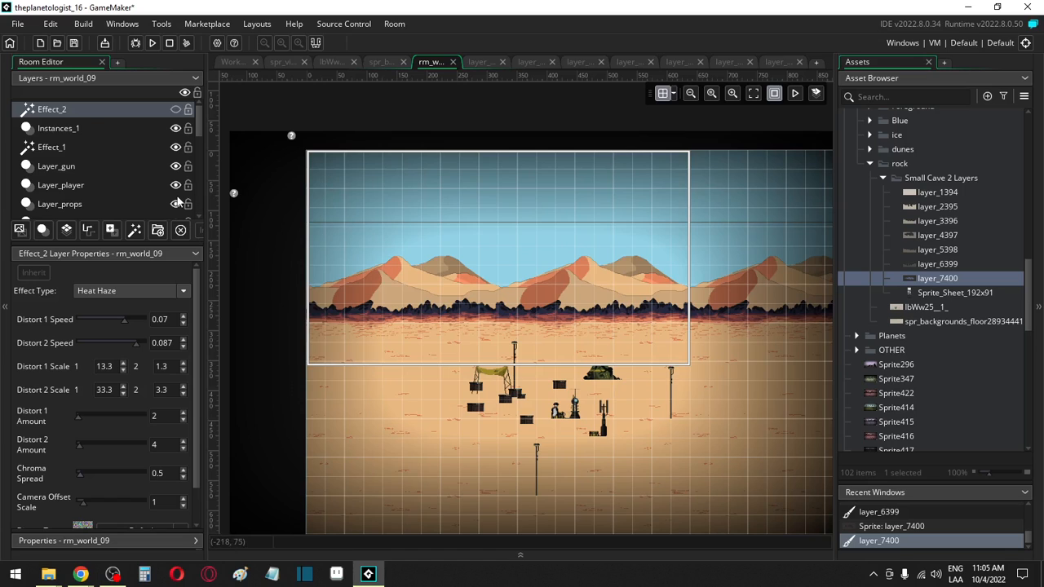
scroll(104, 168, "down", 8)
left_click(81, 211)
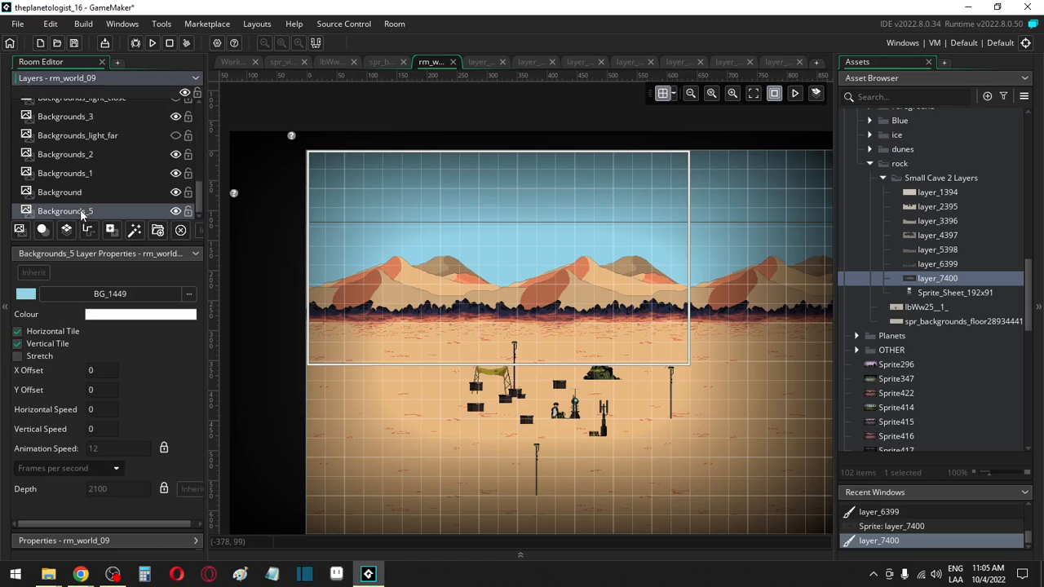
left_click(931, 194)
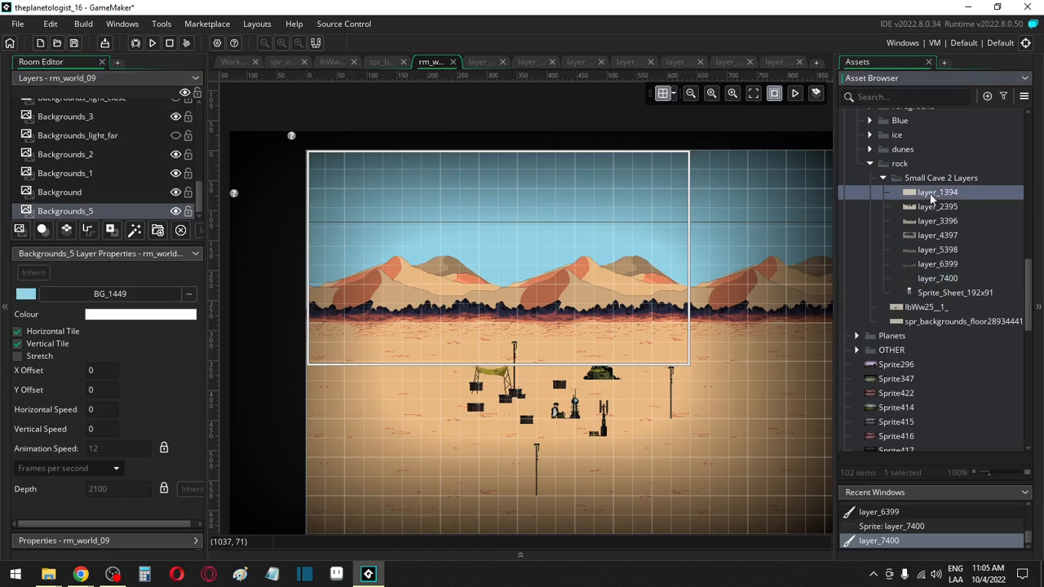
left_click_drag(930, 196, 77, 300)
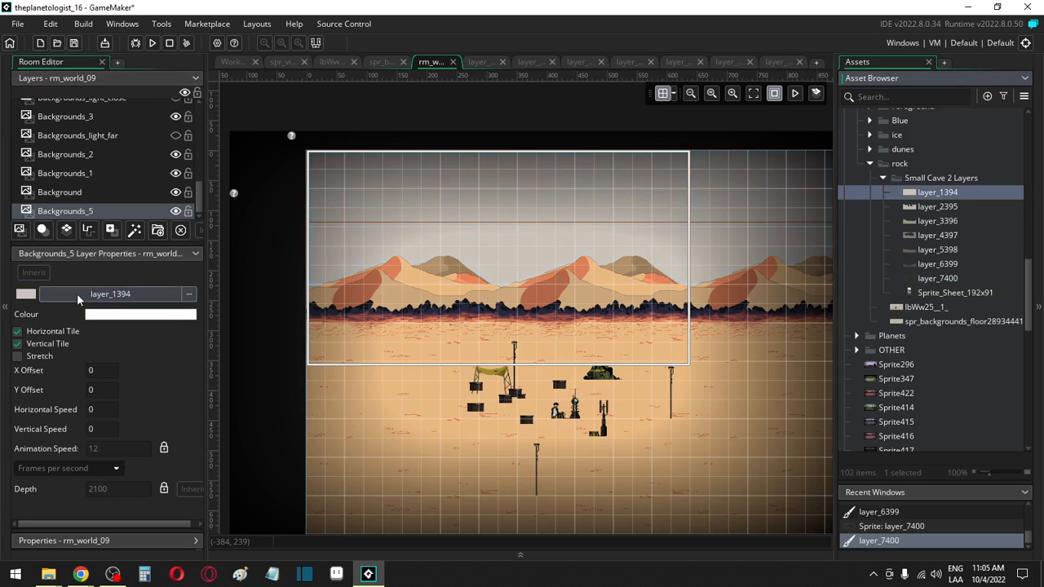
Step: Assign the layer_2395 sprite to the Background layer and layer_3396 to Backgrounds_1
left_click(69, 193)
left_click(925, 209)
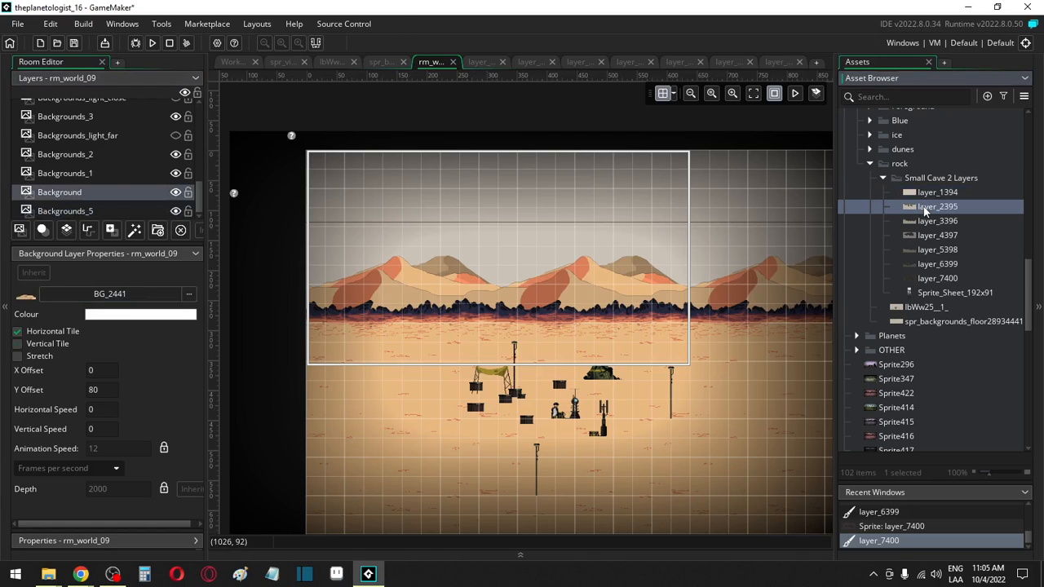
left_click_drag(934, 204, 138, 299)
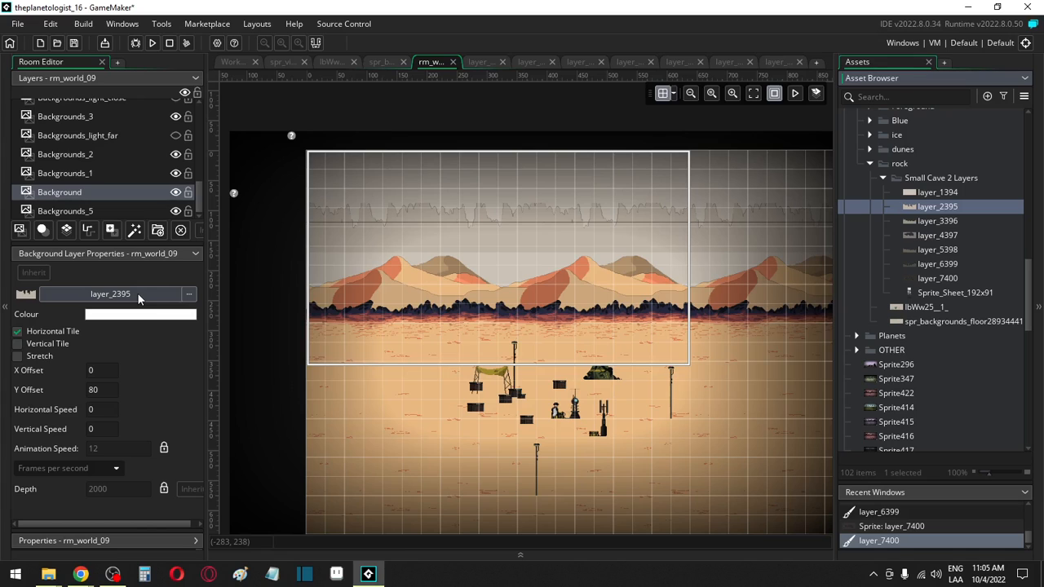
left_click(117, 173)
left_click_drag(937, 221, 154, 294)
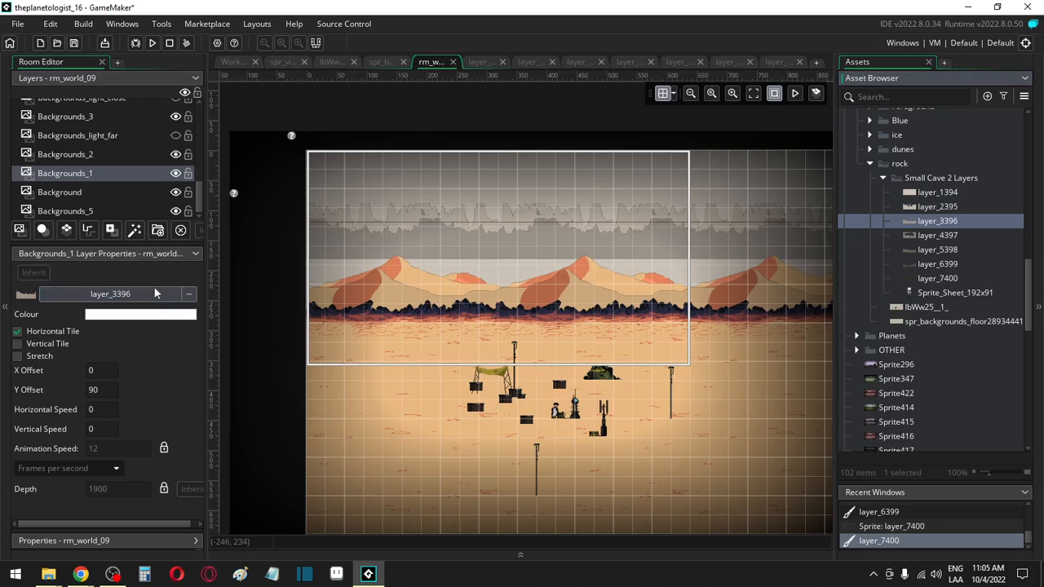
Step: Assign the layer_4397 sprite to the Backgrounds_2 layer and layer_5398 to Backgrounds_3
left_click(109, 153)
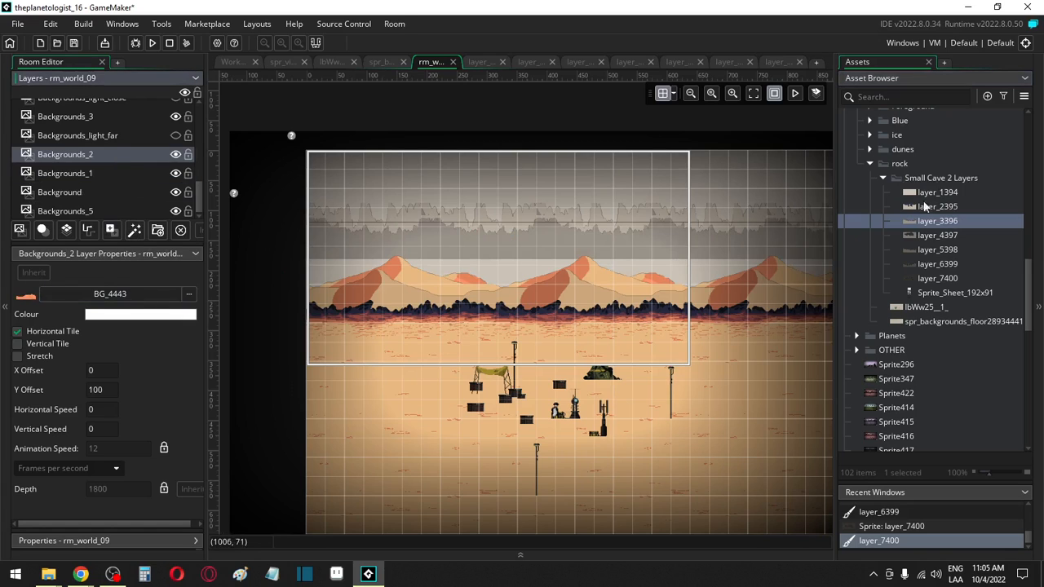
left_click_drag(925, 236, 96, 298)
left_click(116, 133)
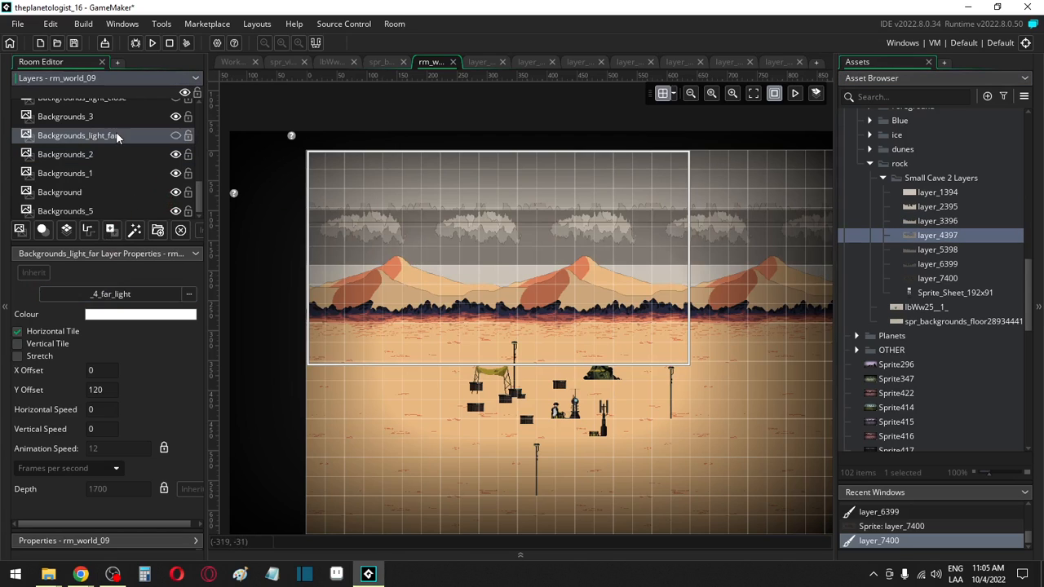
left_click(119, 119)
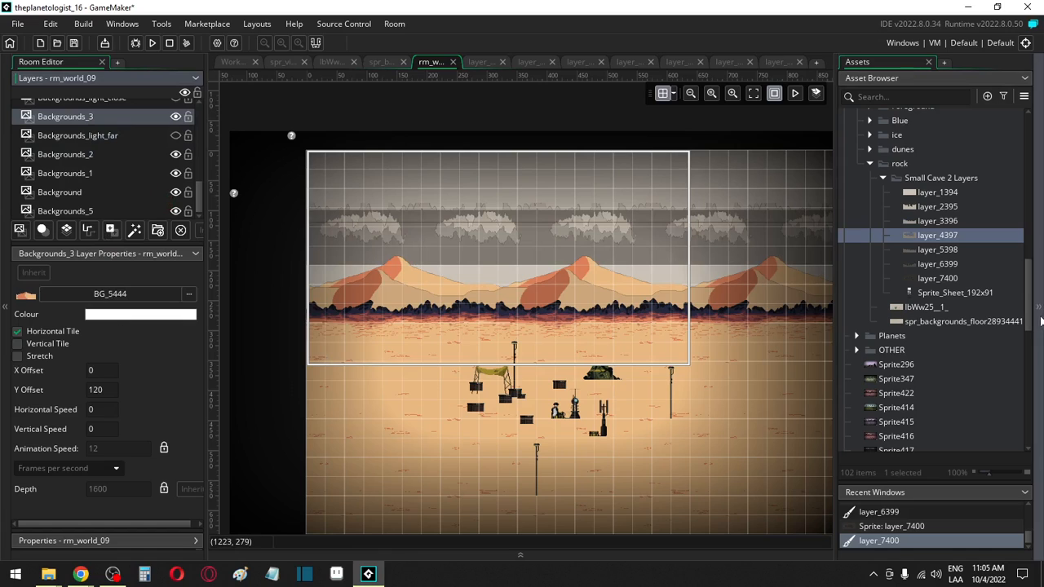
left_click_drag(937, 249, 131, 300)
Step: Assign the layer_6399 sprite to the Backgrounds_4 layer and layer_7400 to Backgrounds_6
scroll(91, 180, "up", 1)
scroll(90, 180, "up", 1)
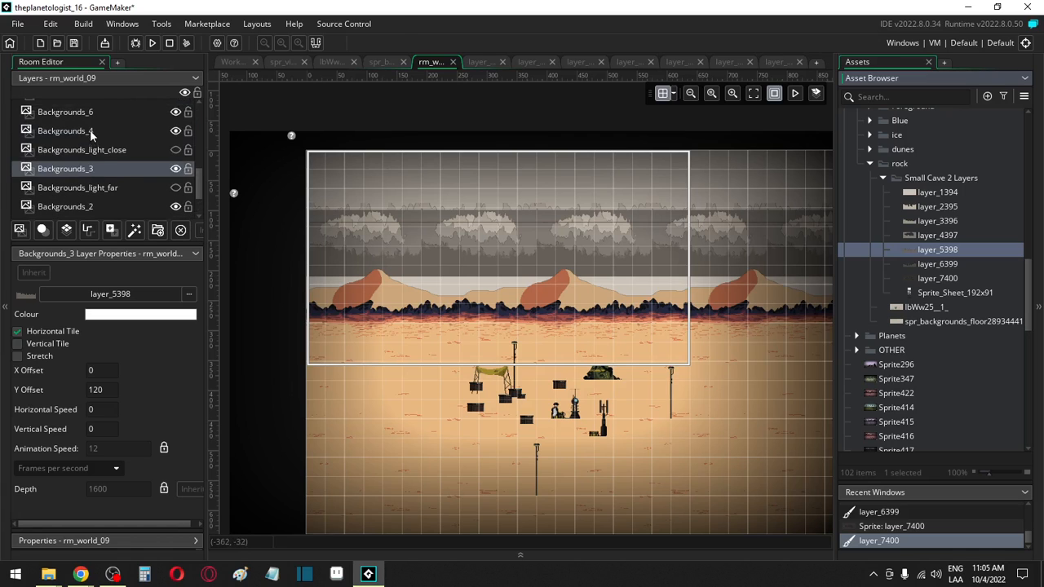
left_click(90, 130)
scroll(102, 196, "up", 3)
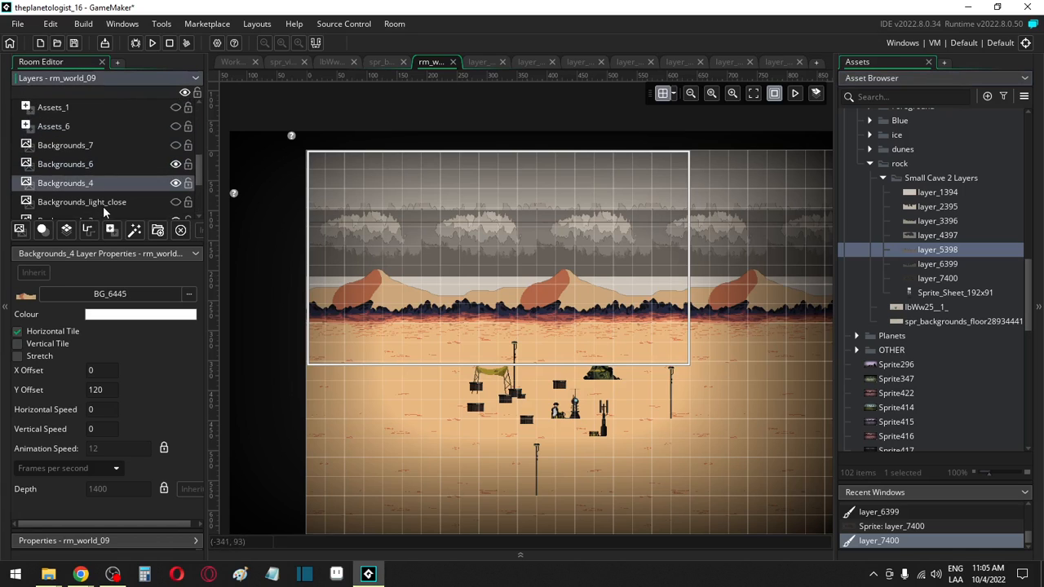
left_click_drag(937, 264, 151, 301)
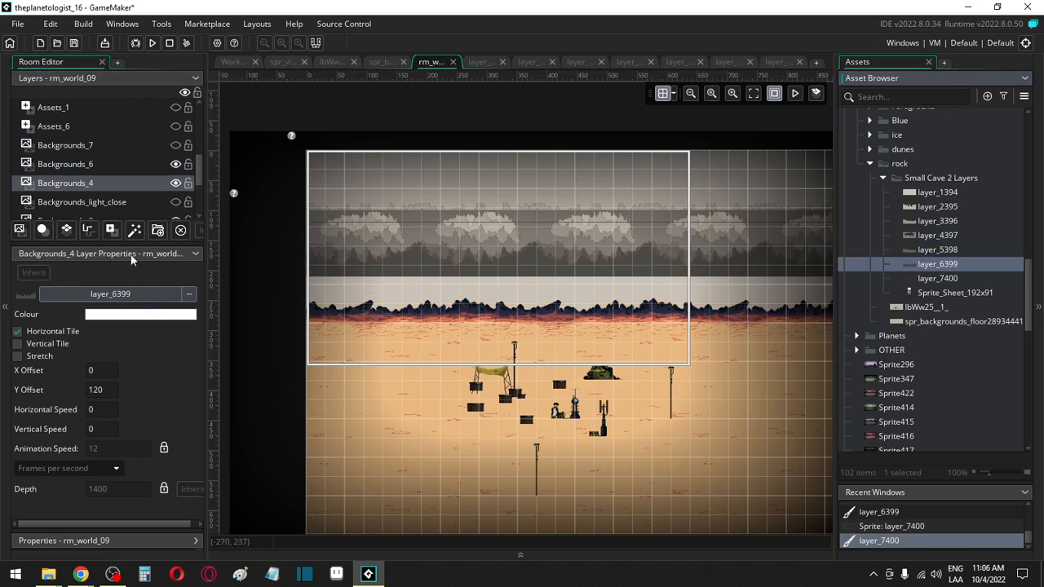
left_click(102, 164)
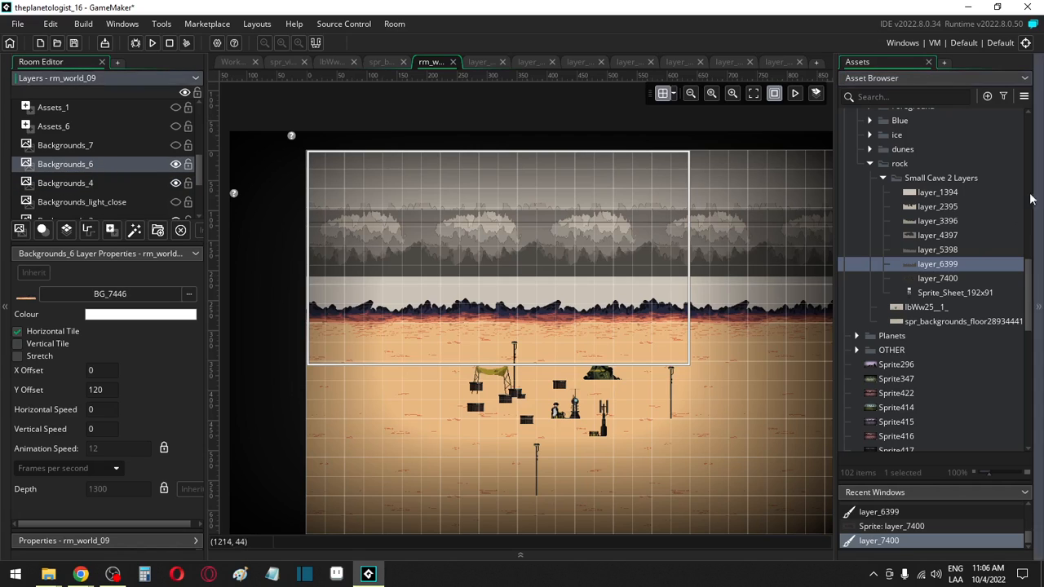
left_click(937, 281)
left_click_drag(938, 281, 129, 295)
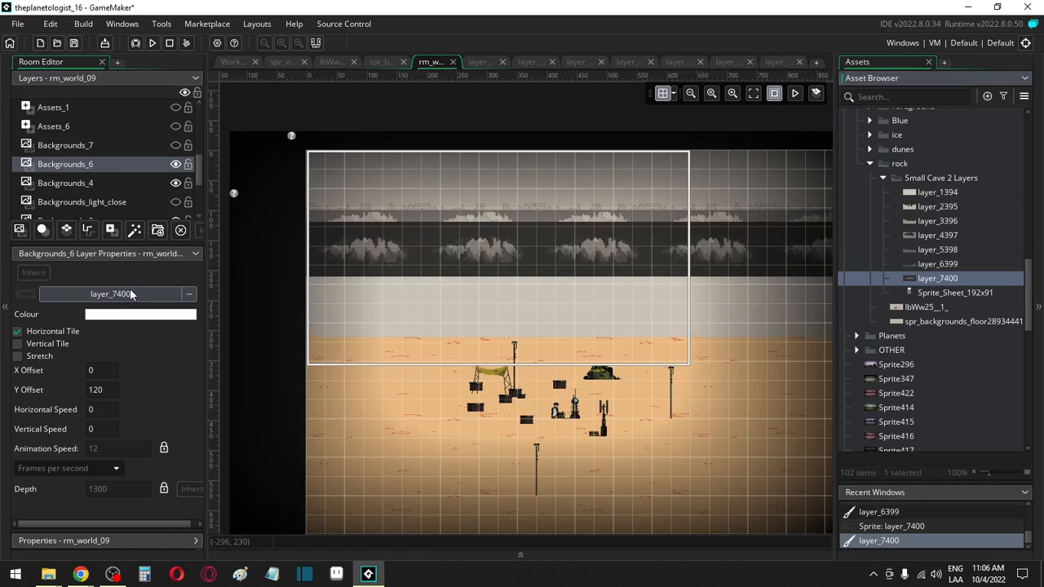
Step: Open the layer_7400 sprite's image for editing, select the whole picture and shift it up by about 18 pixels
double_click(954, 280)
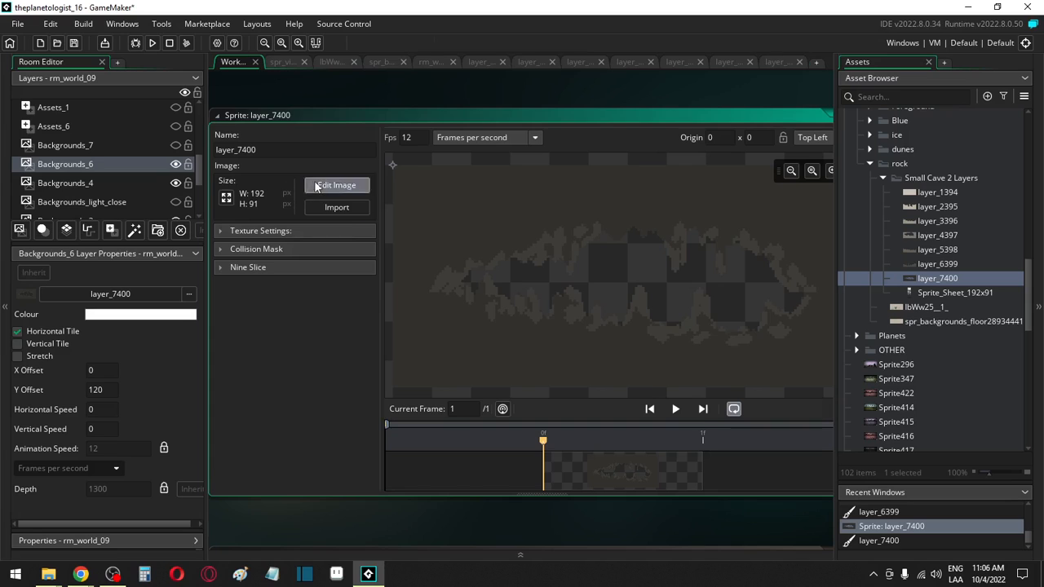
left_click(336, 185)
left_click(706, 386)
scroll(449, 383, "down", 2)
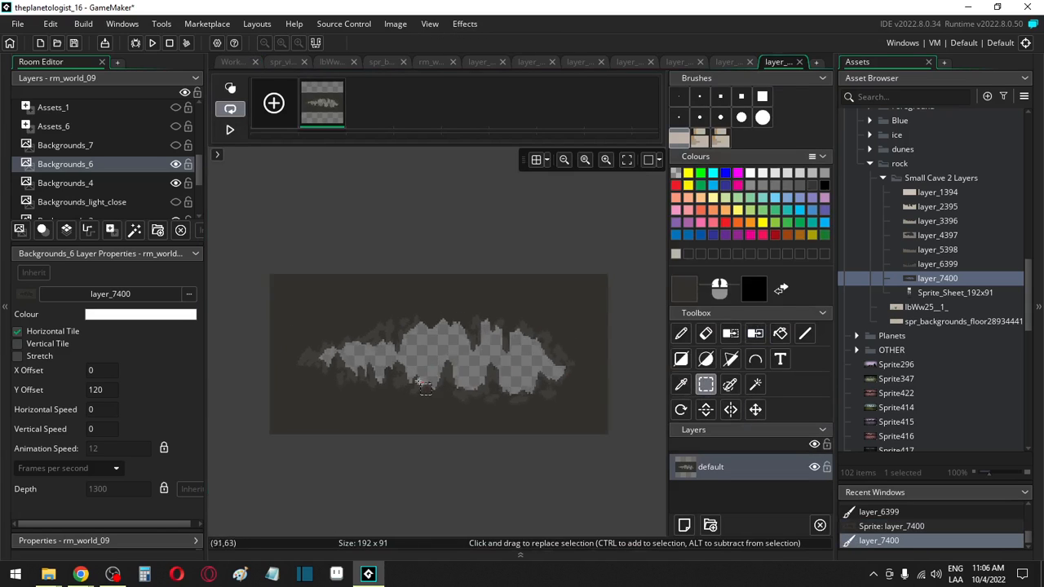
left_click_drag(252, 263, 608, 471)
key("Up")
key("Up")
key("Up")
key("Up")
key("Up")
key("Up")
key("Up")
key("Up")
key("Up")
key("Up")
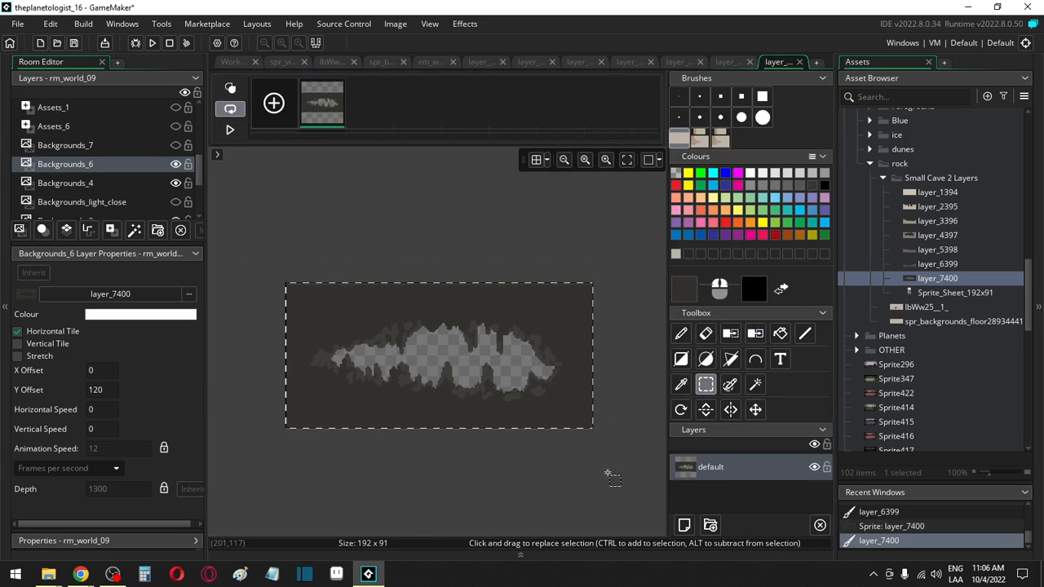
key("Up")
key("Up")
key("Up")
key("Up")
key("Up")
key("Up")
key("Up")
key("Up")
key("Up")
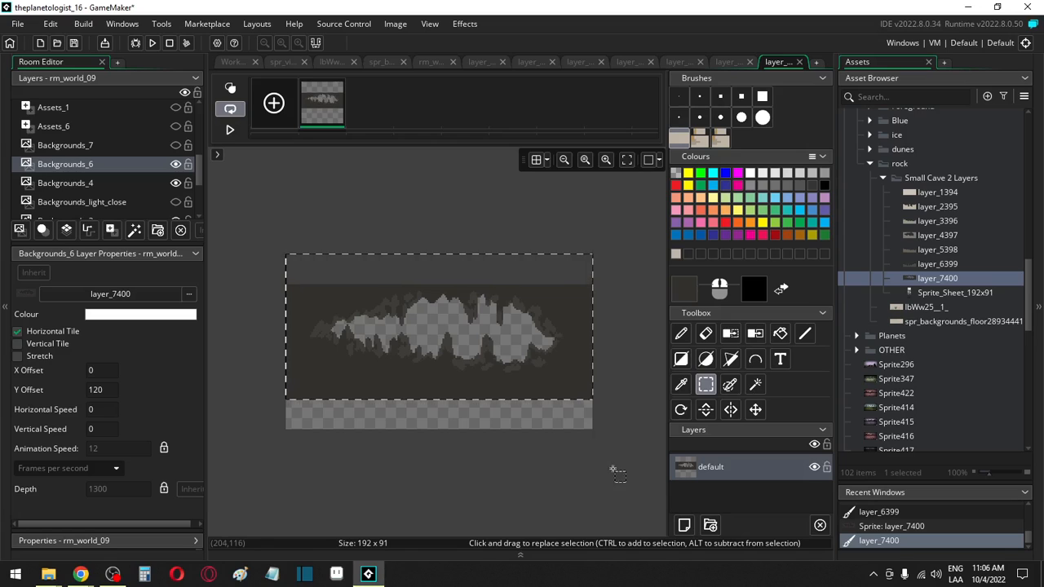
left_click(518, 212)
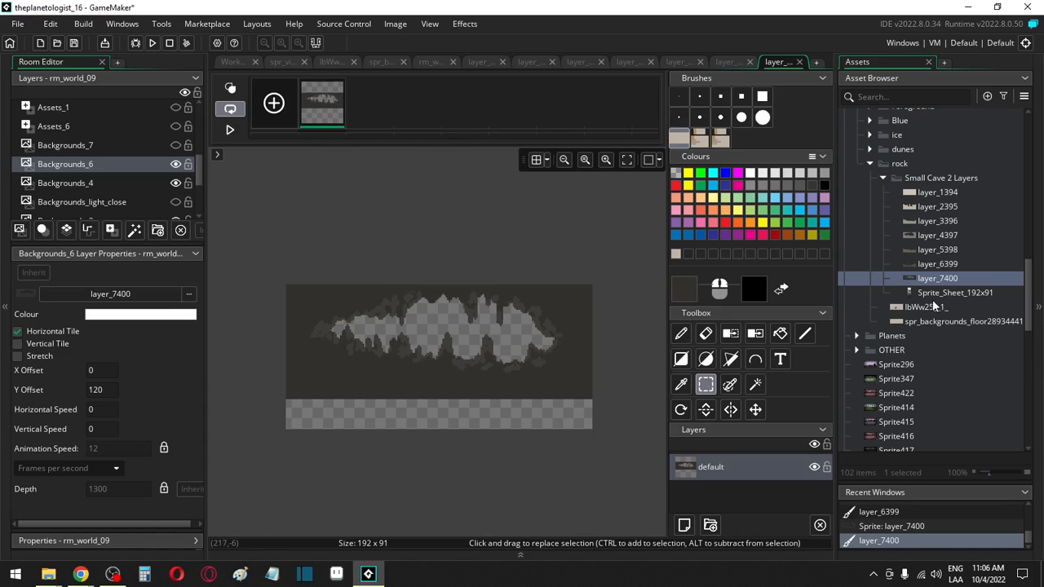
Step: Open BG_7446 from the dunes folder for image editing and capture its lower ground strip as a brush
scroll(932, 299, "up", 2)
left_click(869, 242)
left_click(869, 242)
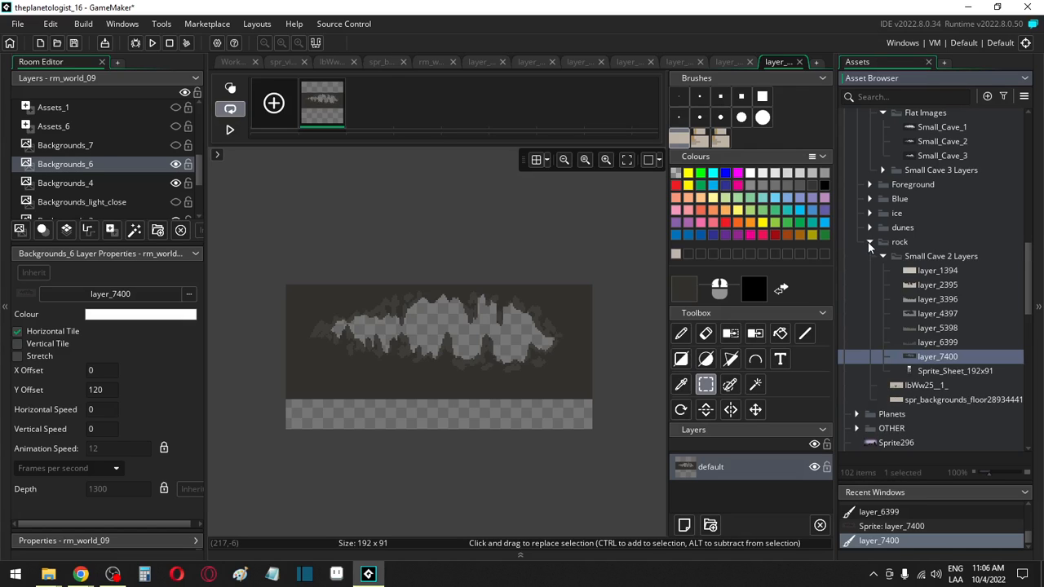
left_click(869, 228)
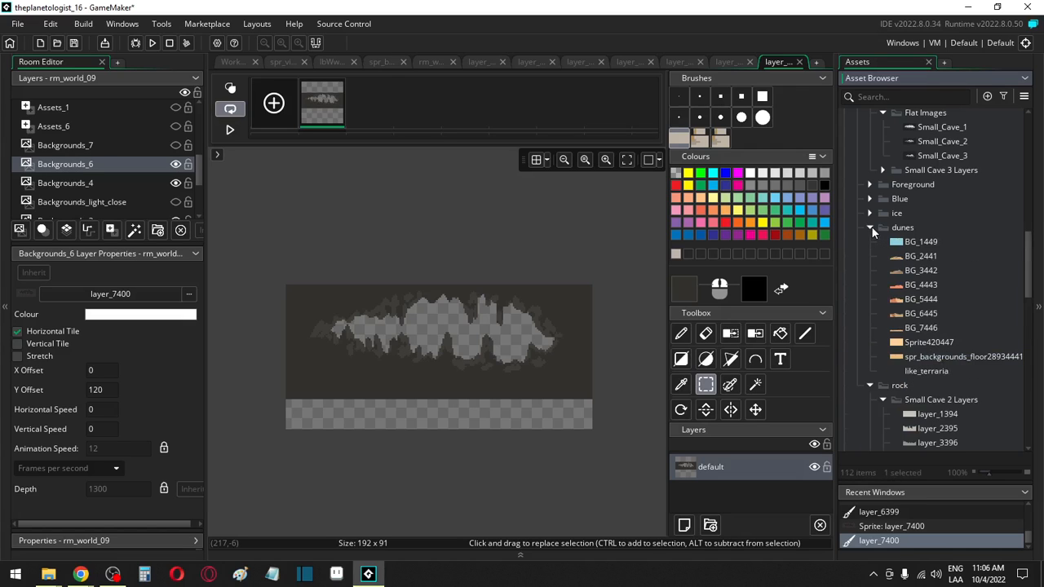
double_click(922, 329)
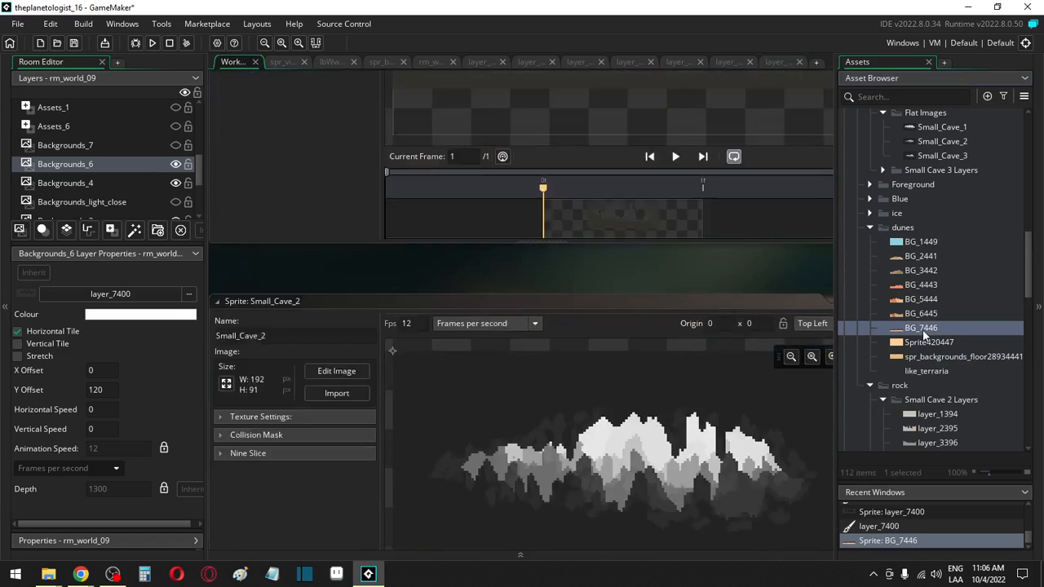
left_click(337, 185)
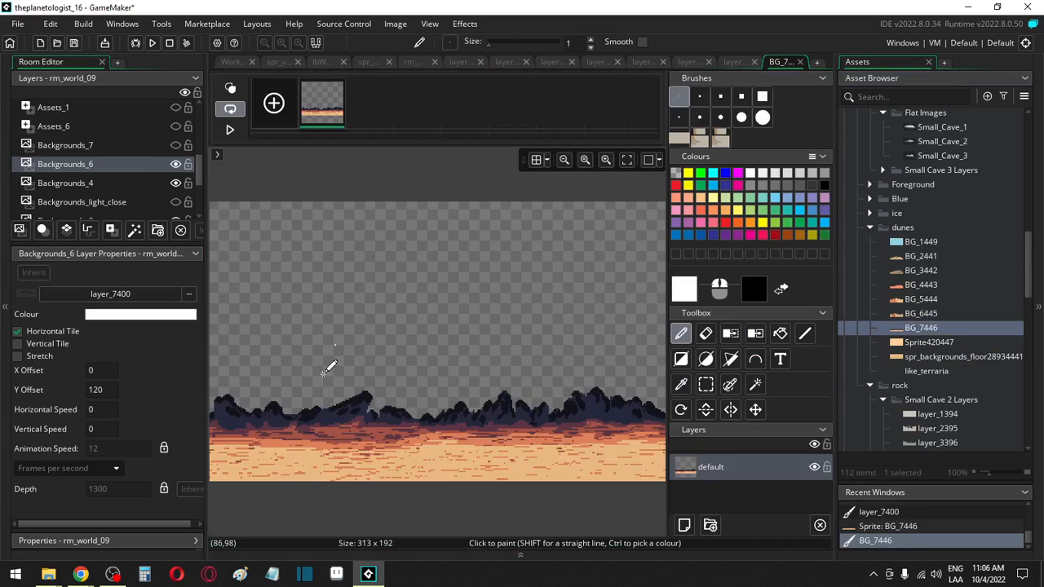
left_click(705, 384)
scroll(514, 440, "down", 2)
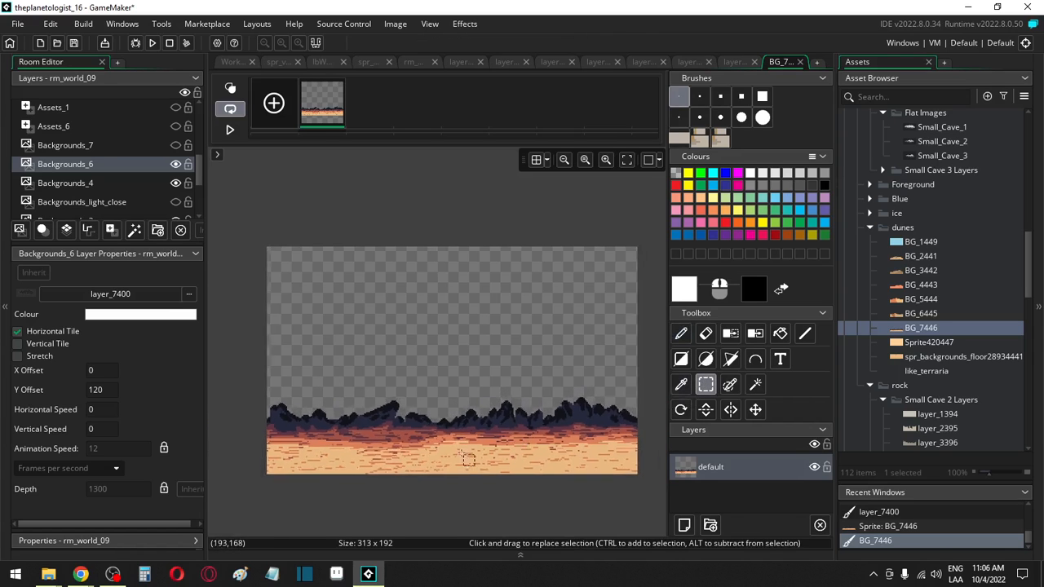
mouse_move(257, 500)
left_mouse_down()
mouse_move(651, 481)
mouse_move(648, 432)
left_mouse_up()
key("ctrl+c")
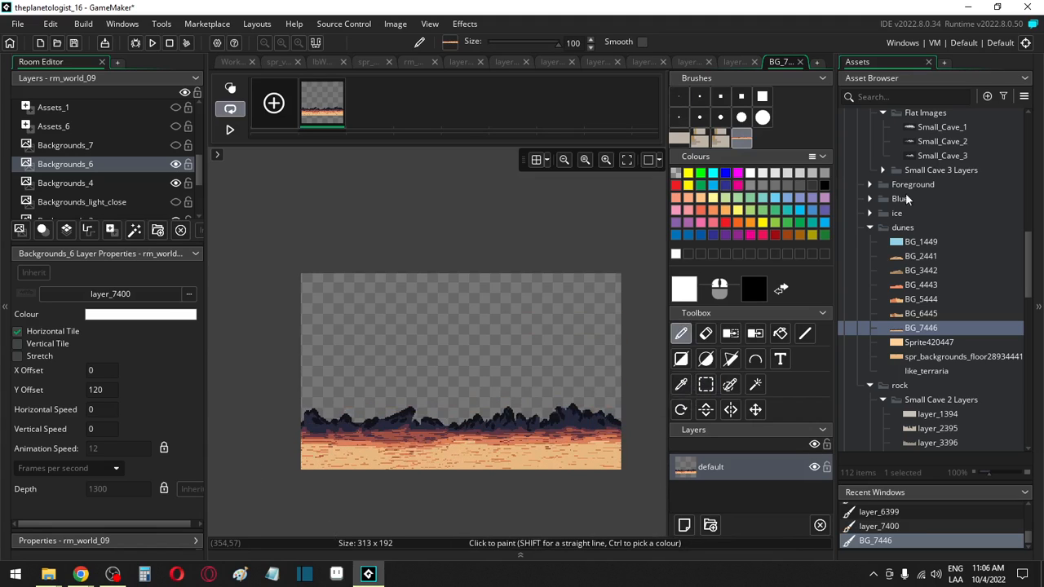
Step: Return to the layer_7400 image and set the primary drawing colour to white for the strip brush
left_click(735, 61)
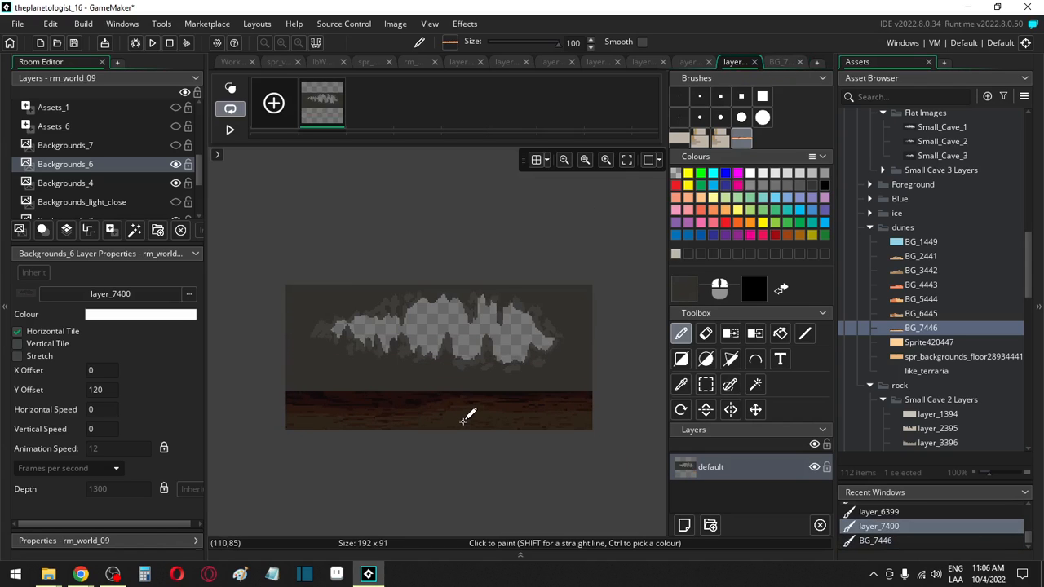
left_click(748, 174)
scroll(351, 468, "up", 5, "ctrl")
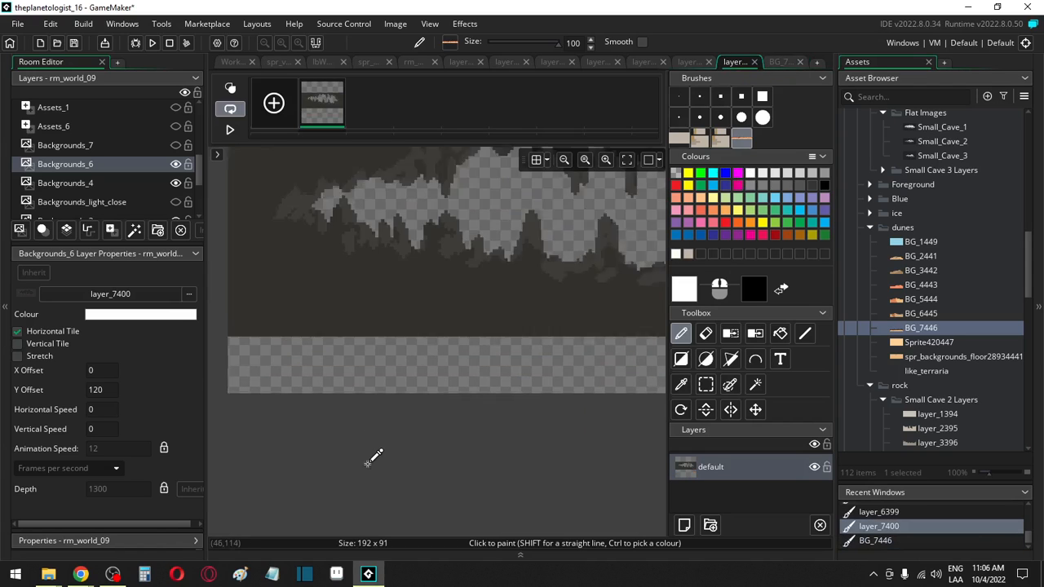
mouse_move(492, 357)
middle_mouse_down()
mouse_move(324, 412)
mouse_move(397, 415)
middle_mouse_up()
scroll(348, 410, "down", 3, "ctrl")
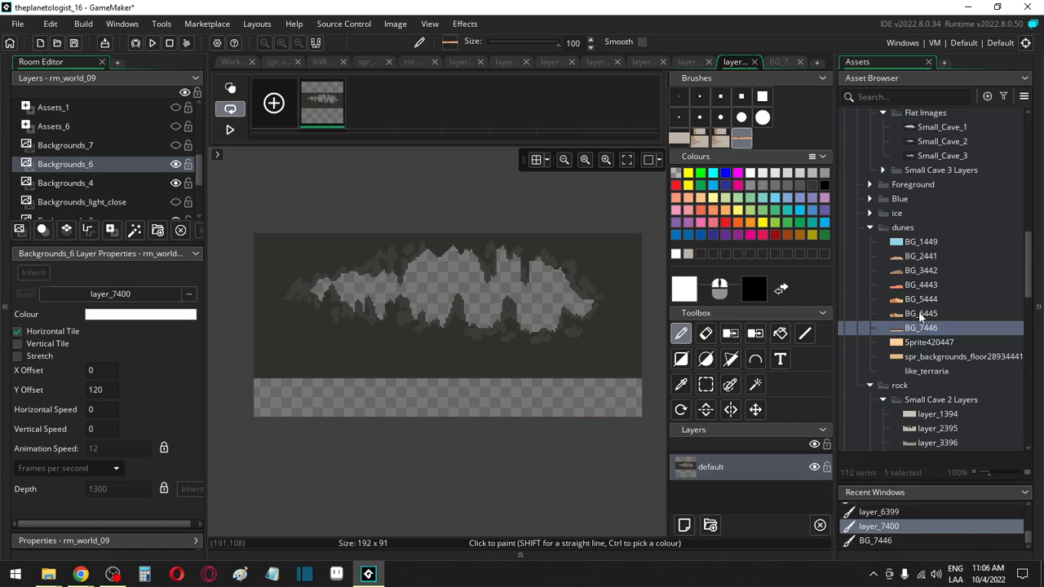
Step: Reopen the BG_7446 image and capture a taller strip, including the full mountain ridge and ground, as a brush
scroll(926, 213, "up", 2)
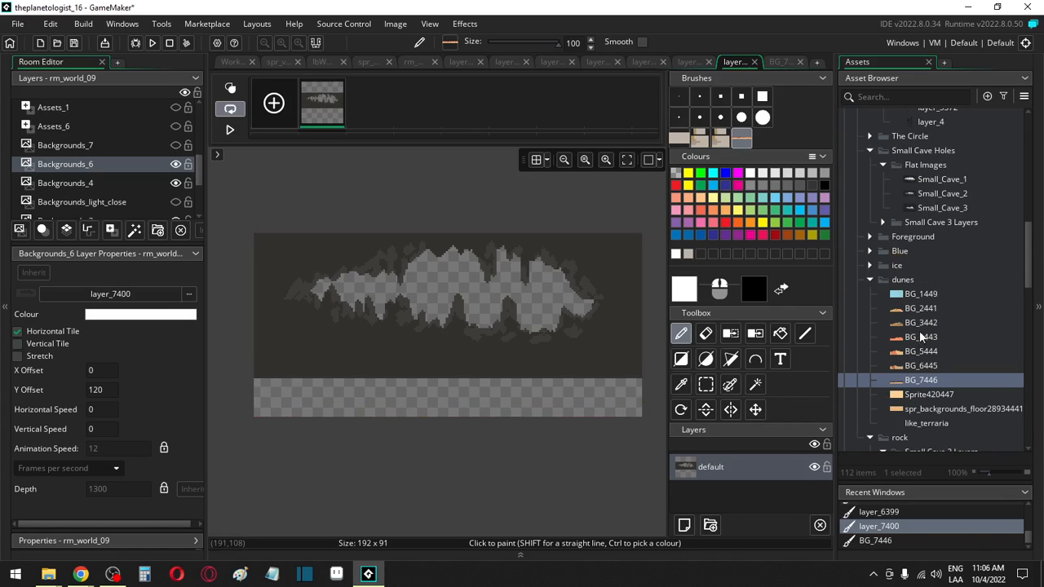
double_click(905, 380)
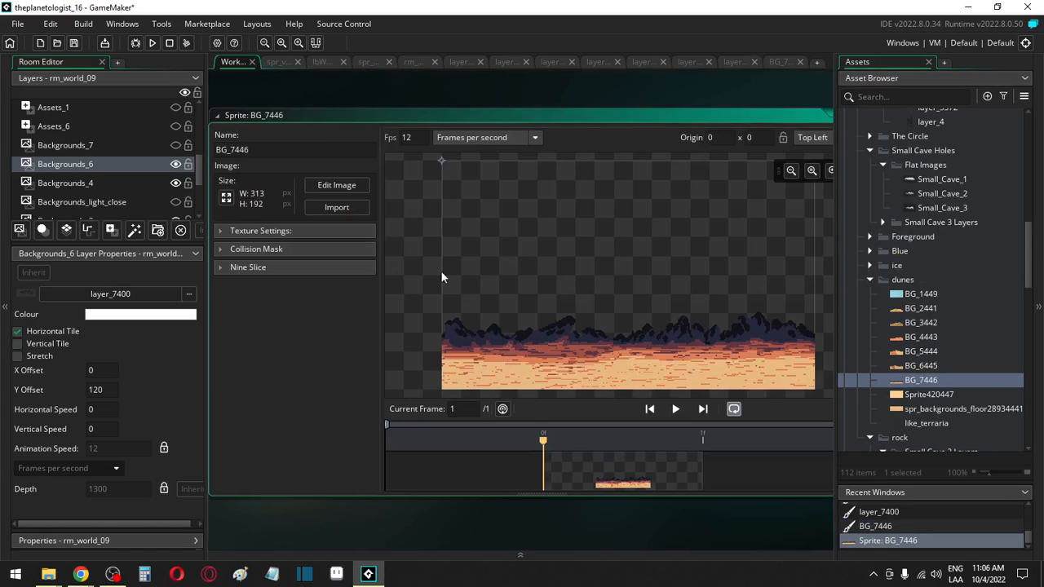
left_click(338, 187)
scroll(379, 435, "down", 2)
left_click(704, 388)
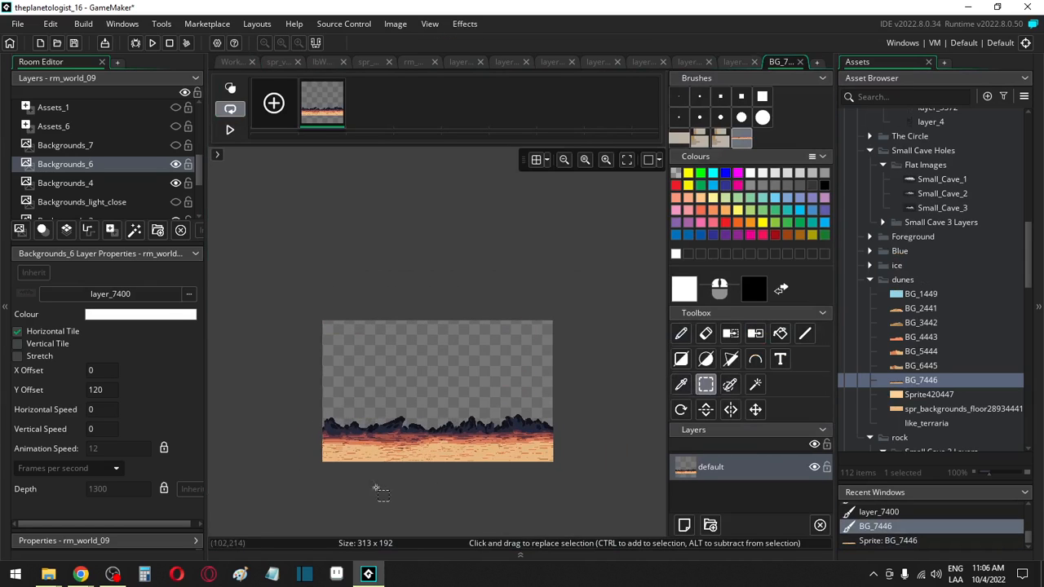
left_click_drag(292, 494, 610, 390)
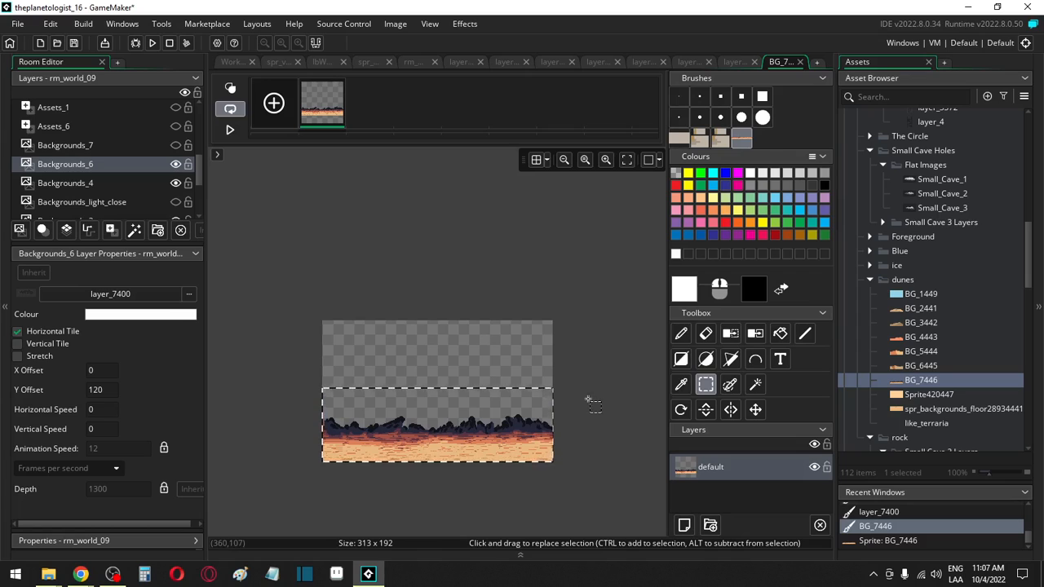
key("ctrl+b")
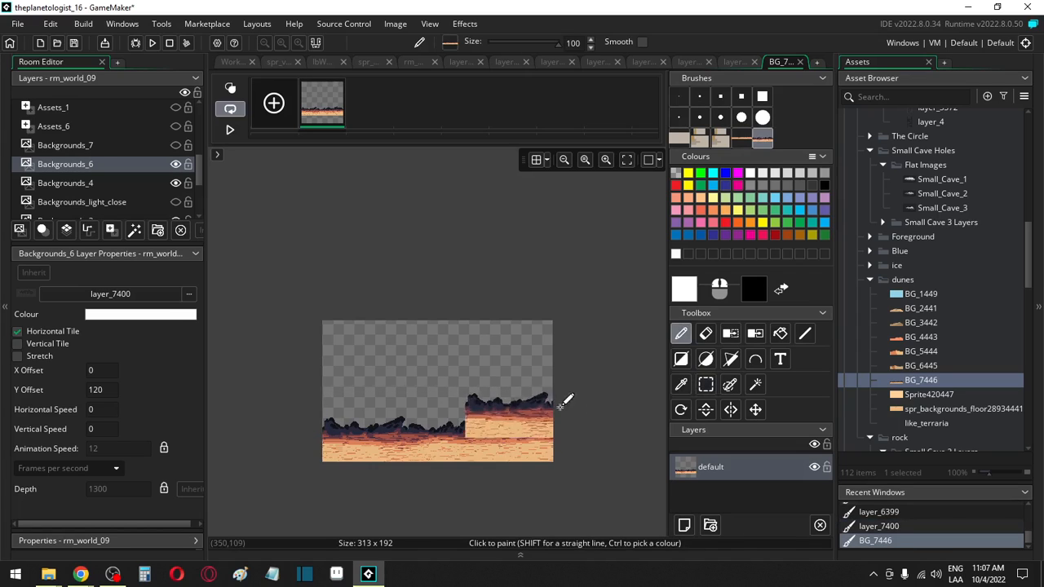
Step: Open the layer_7400 image again and stamp the mountain strip brush across the empty area under the cave
left_click(916, 366)
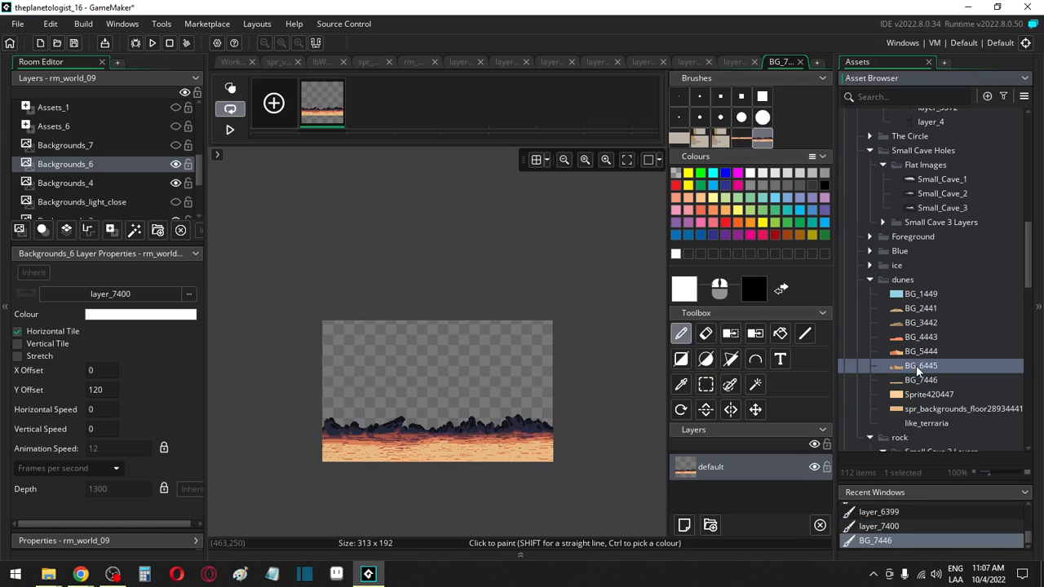
scroll(916, 366, "down", 4)
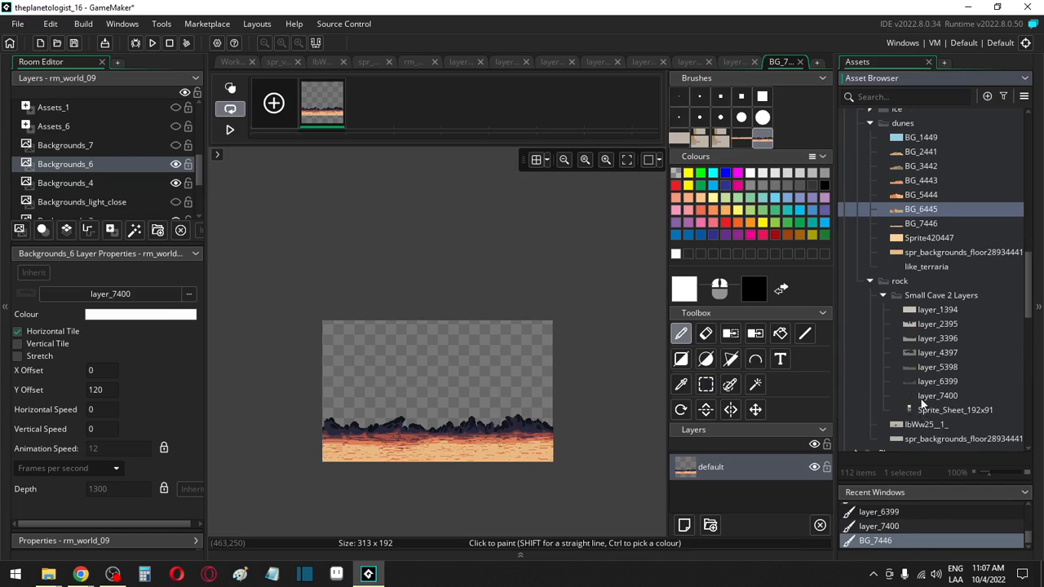
double_click(936, 396)
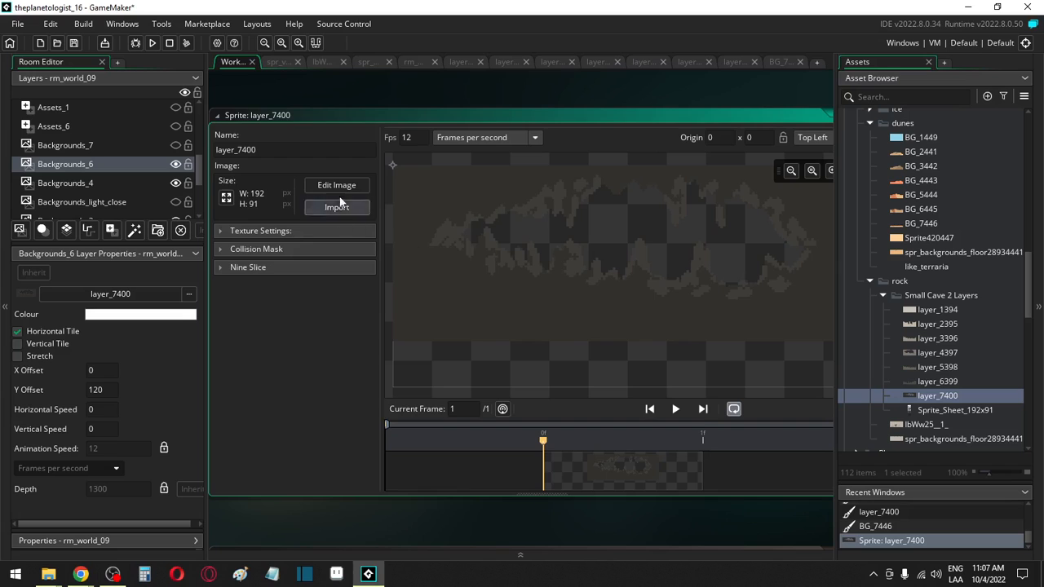
left_click(338, 186)
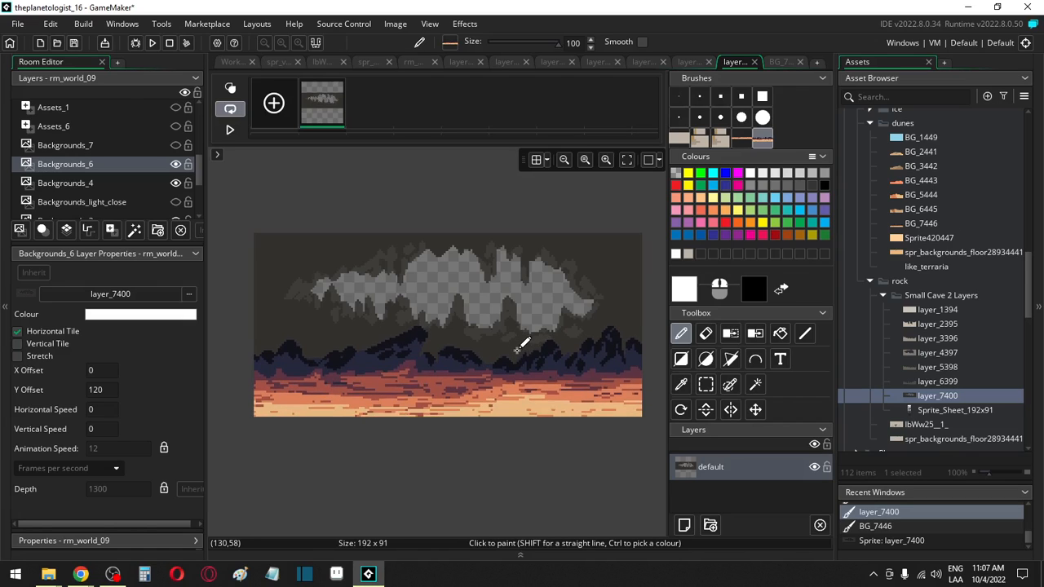
left_click(522, 342)
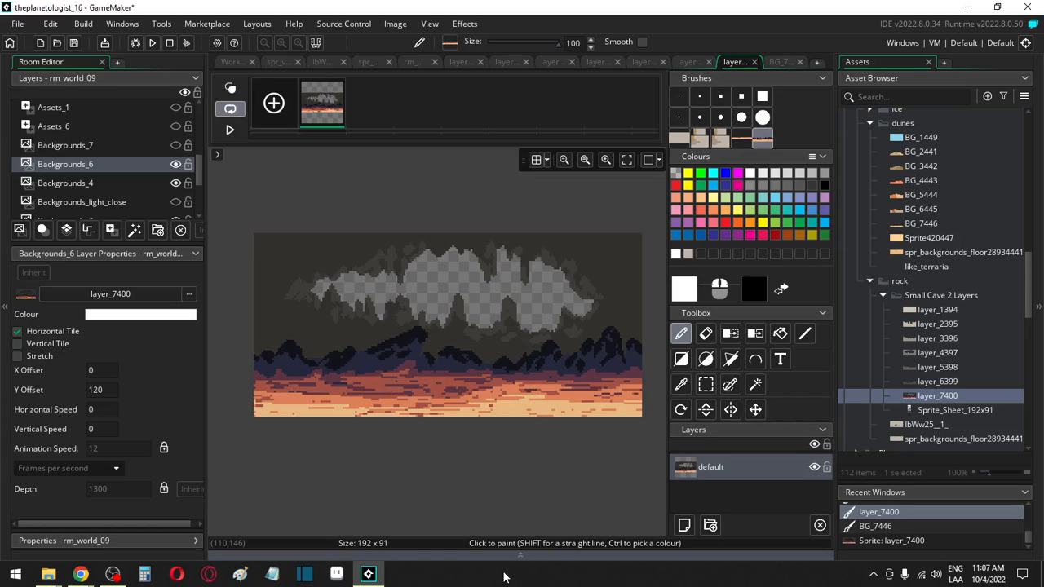
Step: Replace the stamped mountains' navy blue with the cave's rock colour darkened to a Val of 15
key("ctrl")
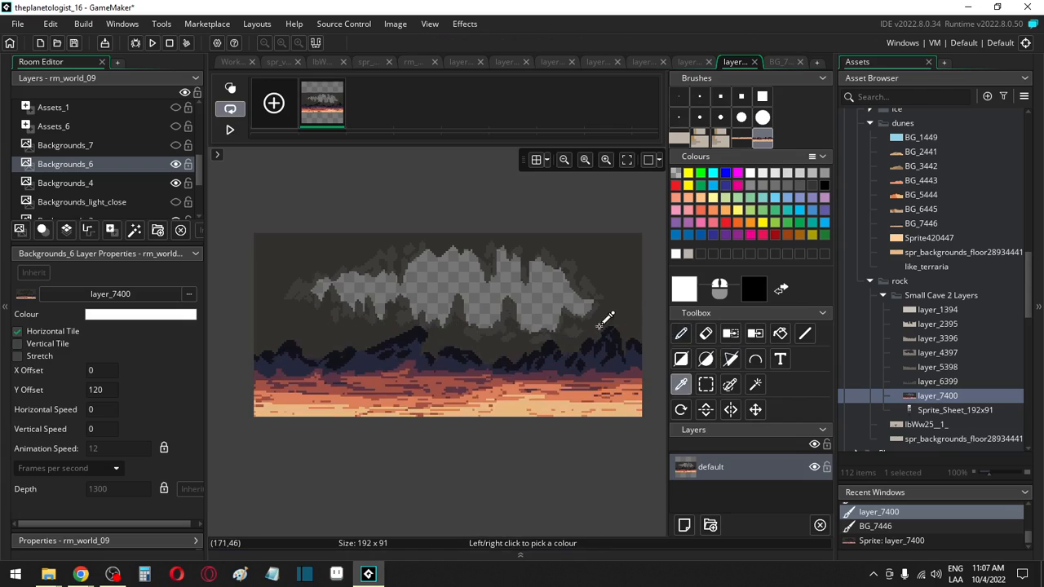
left_click(571, 339)
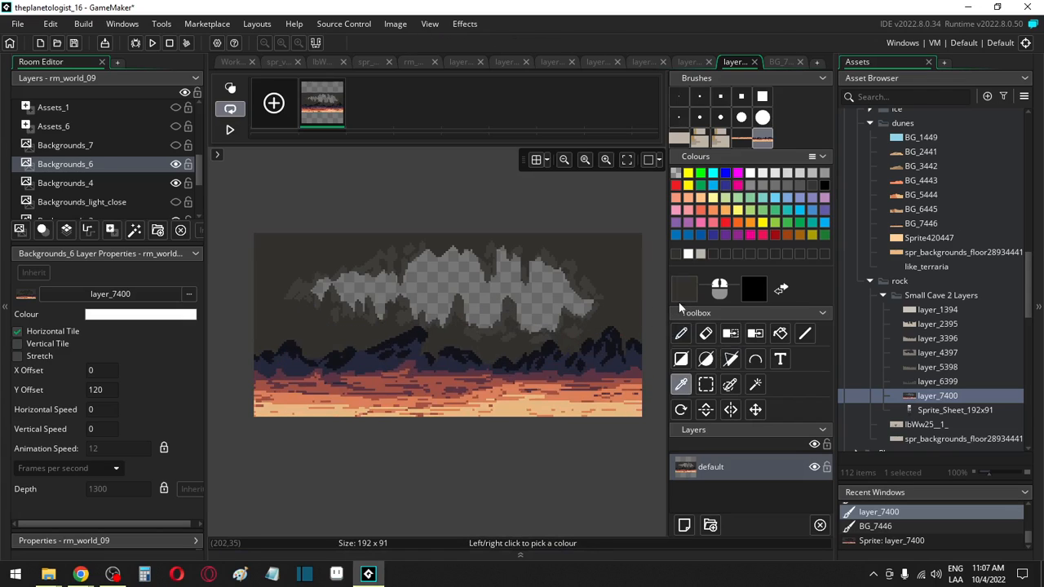
left_click(683, 296)
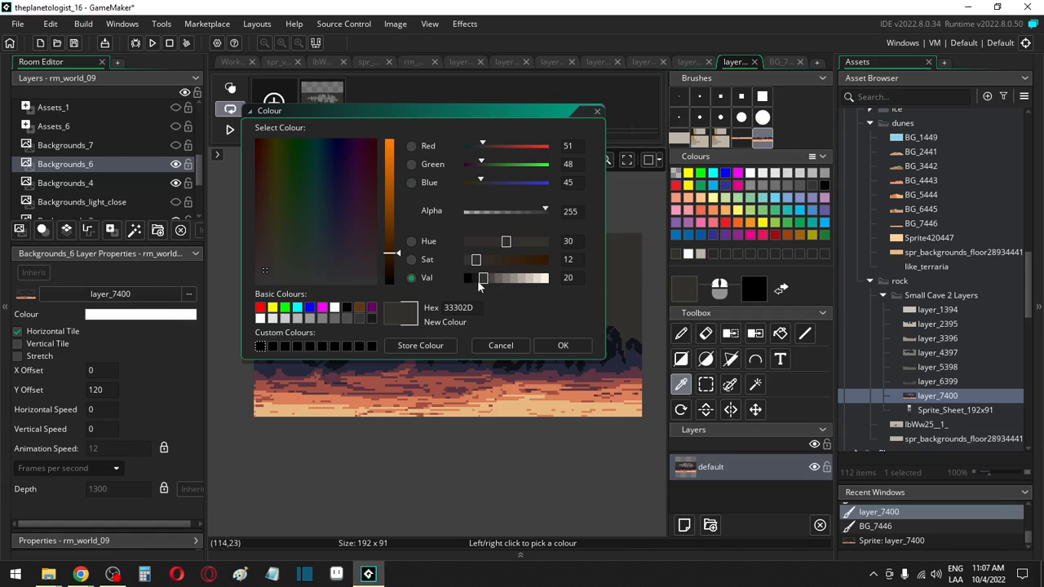
left_click(477, 280)
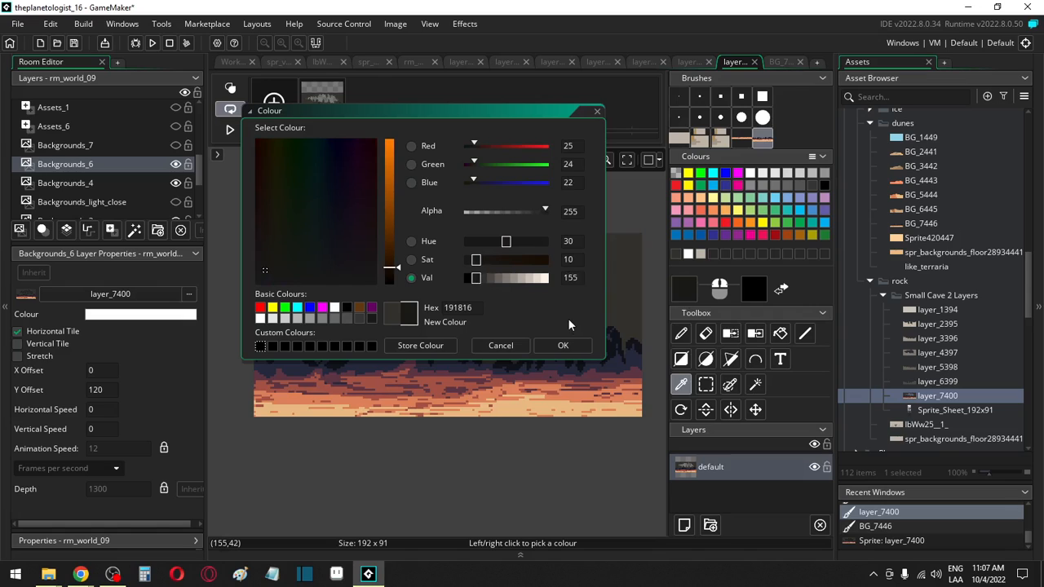
key("BackSpace")
left_click(562, 346)
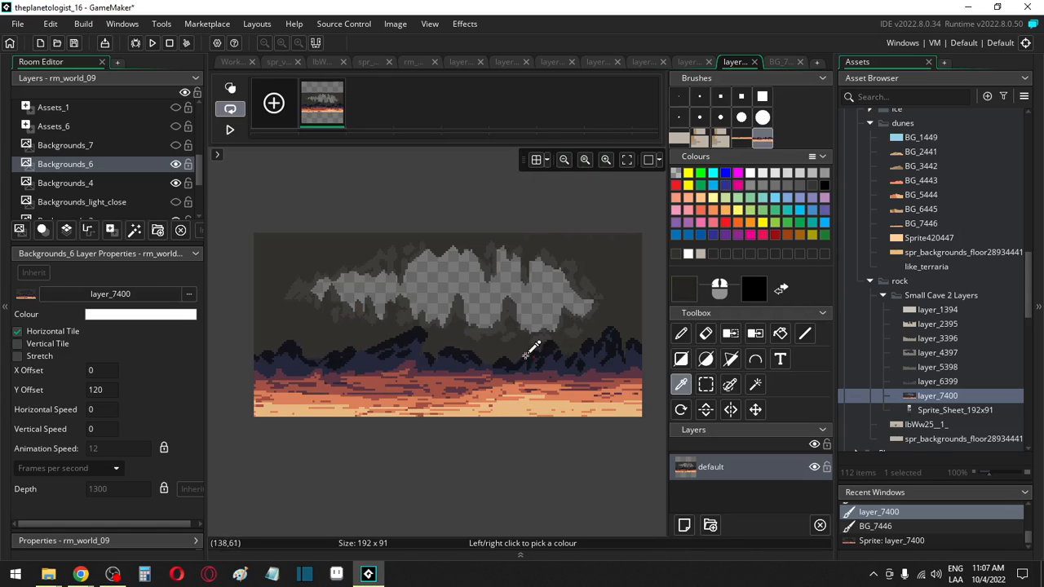
key("f")
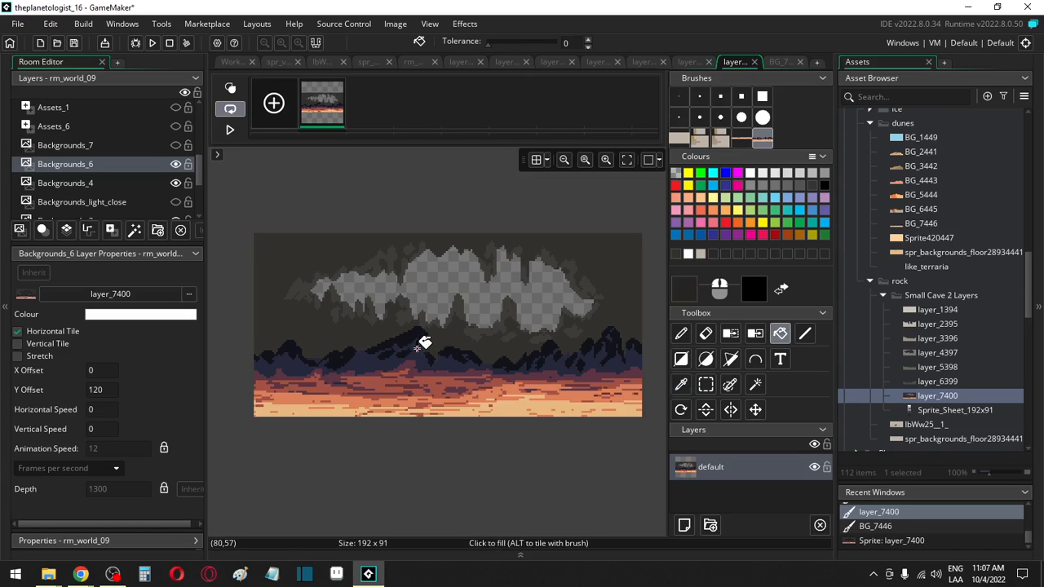
key("shift+f")
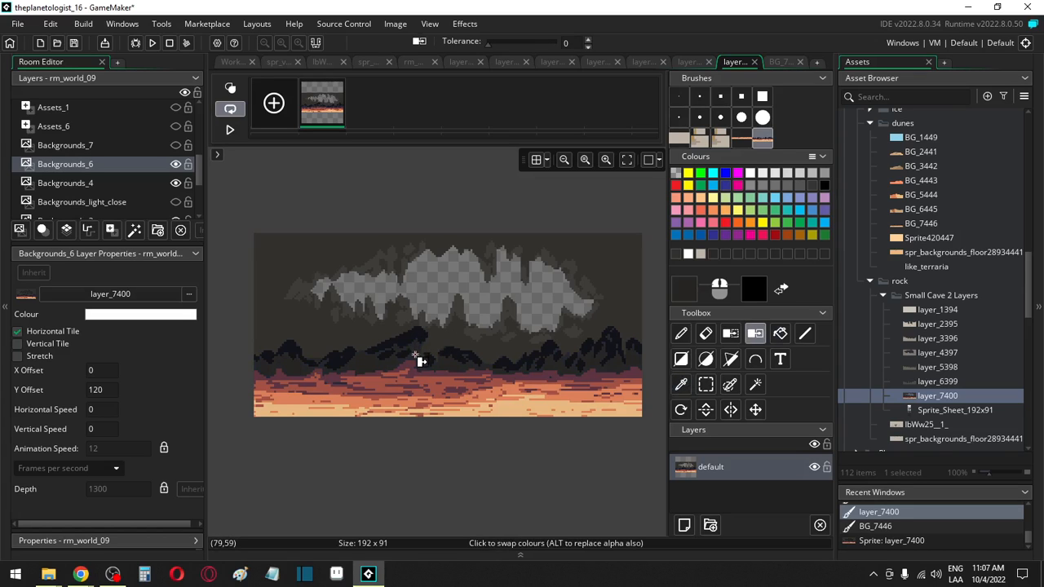
Step: Darken the primary colour further and try to swap another colour of the stamped strip for it
left_click(689, 294)
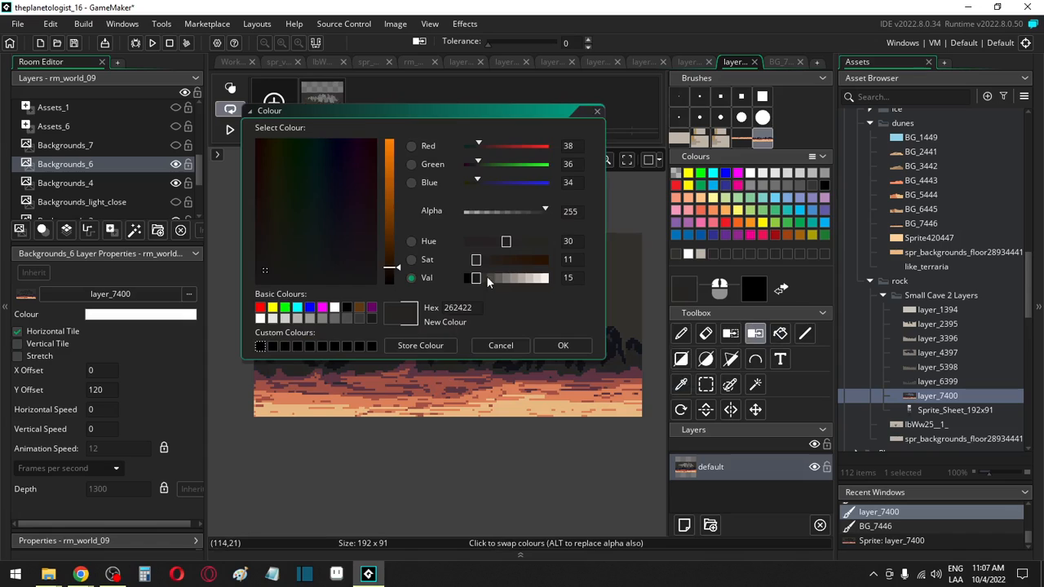
left_click_drag(486, 279, 478, 279)
left_click(550, 345)
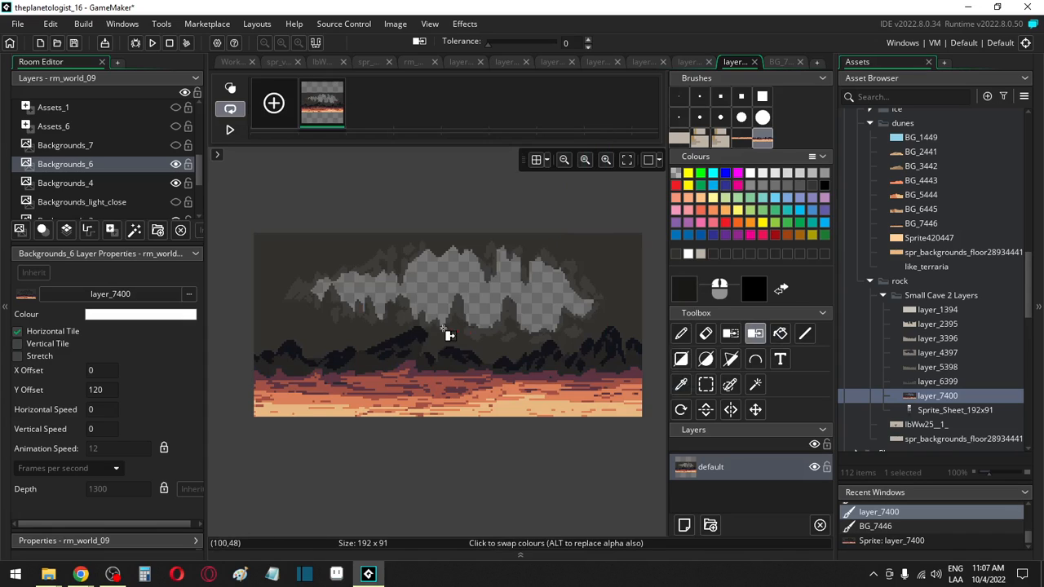
left_click(432, 415)
Step: Add a new layer above the default layer in the layer_7400 image
right_click(720, 466)
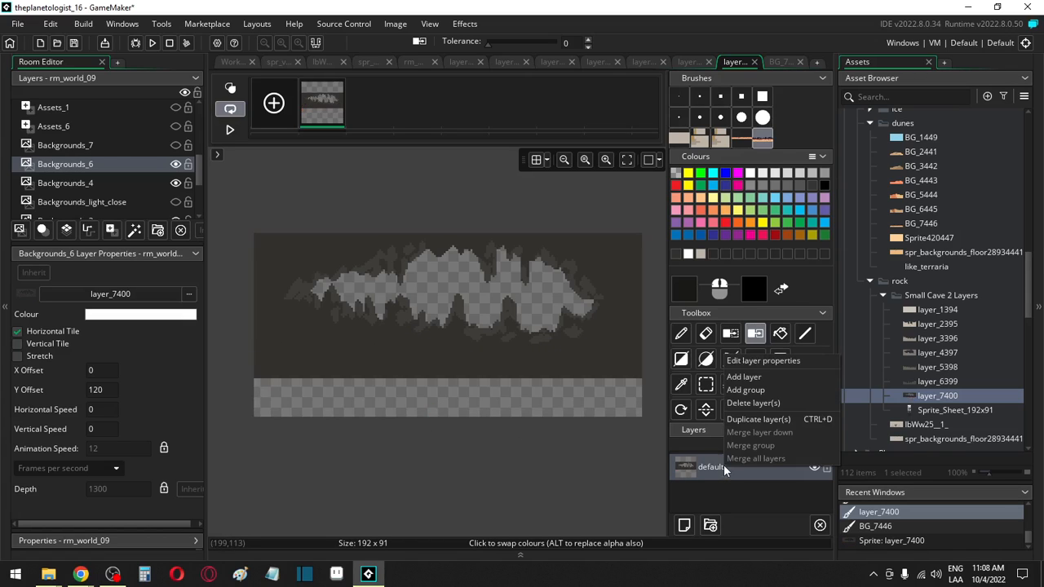
left_click(745, 380)
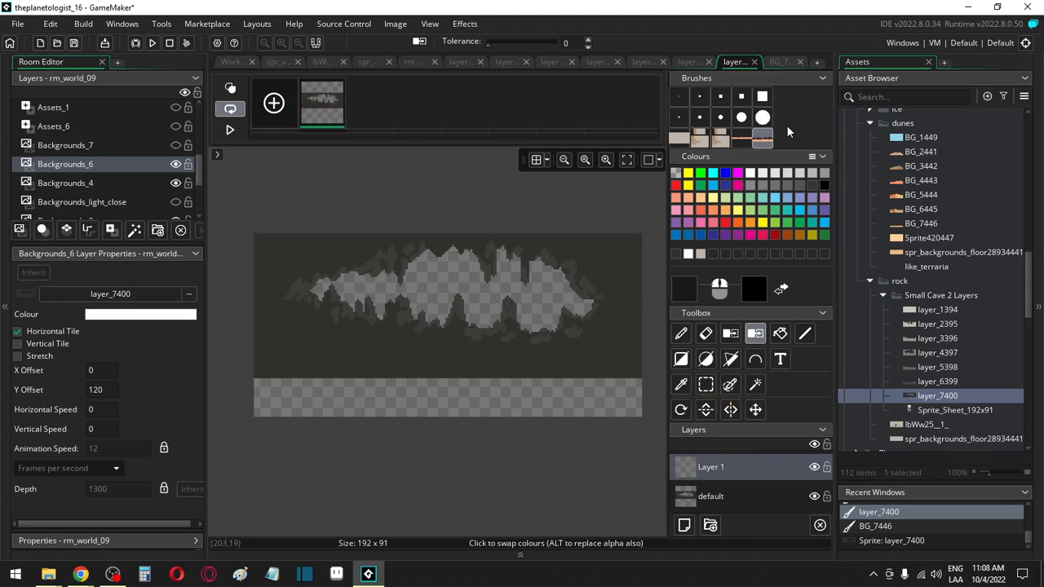
Step: Set white as the primary colour and stamp the mountain strip brush on Layer 1 beneath the cave opening
left_click(681, 332)
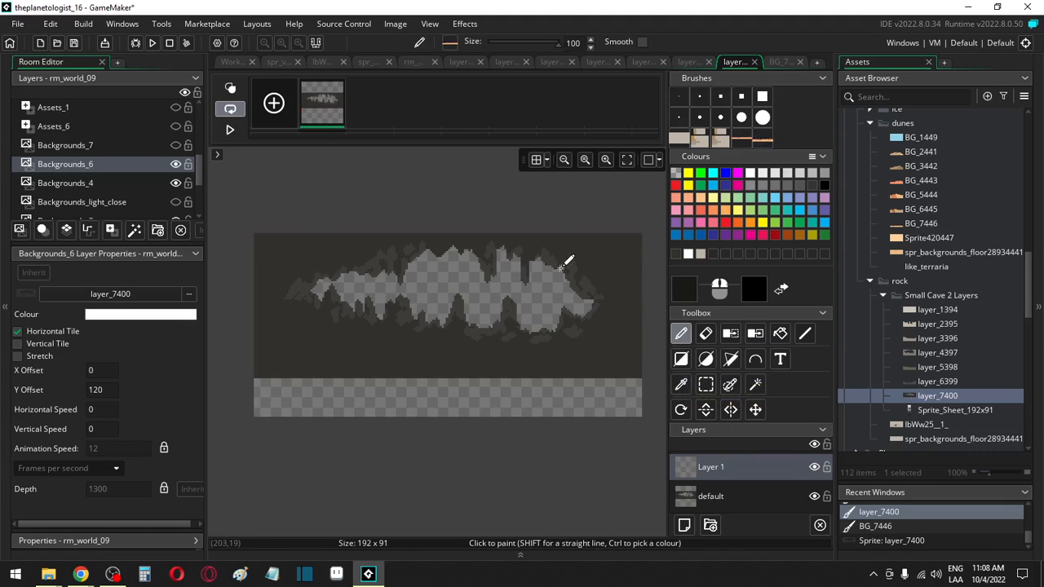
left_click(750, 174)
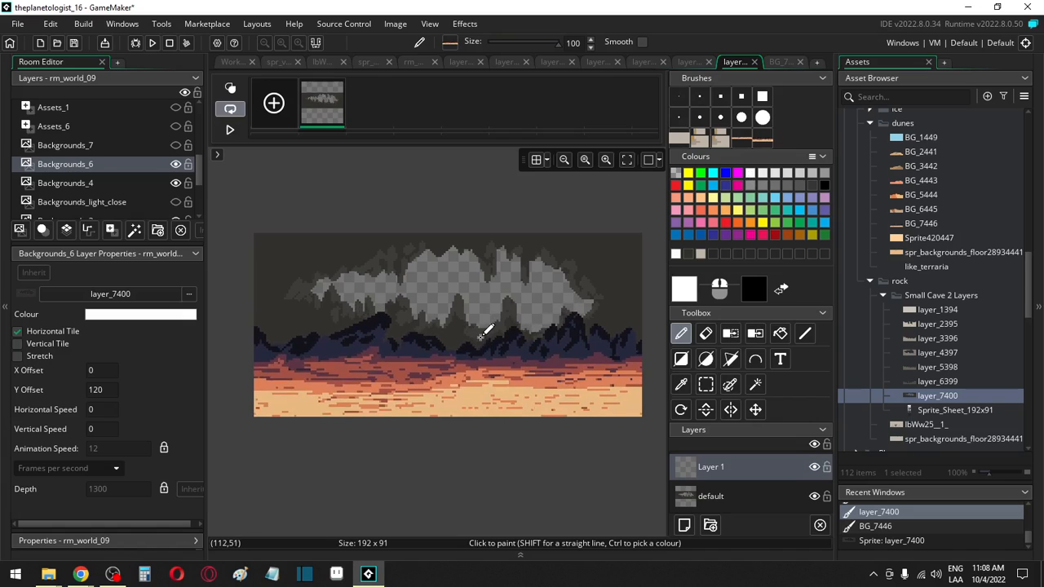
right_click(942, 398)
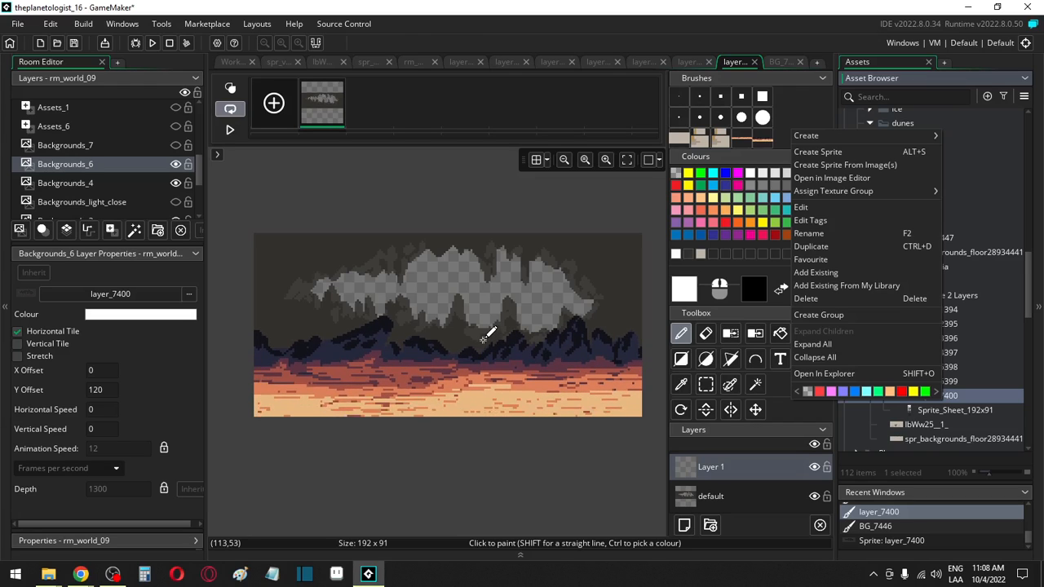
left_click(487, 334)
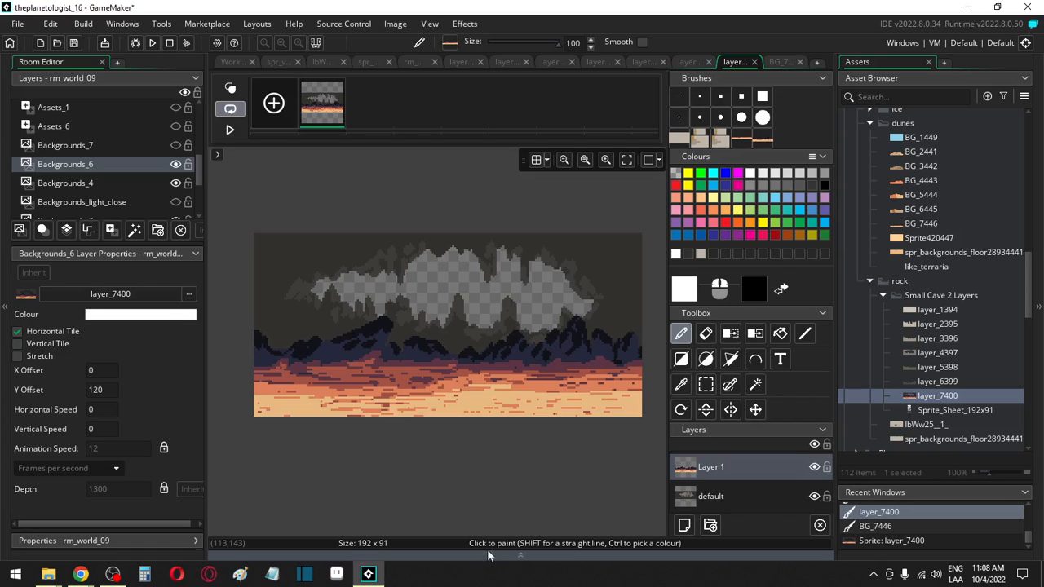
Step: Replace the stamped mountains' navy and near-black tones with the cave's rock colour darkened to a Val of 10
scroll(493, 439, "up", 2)
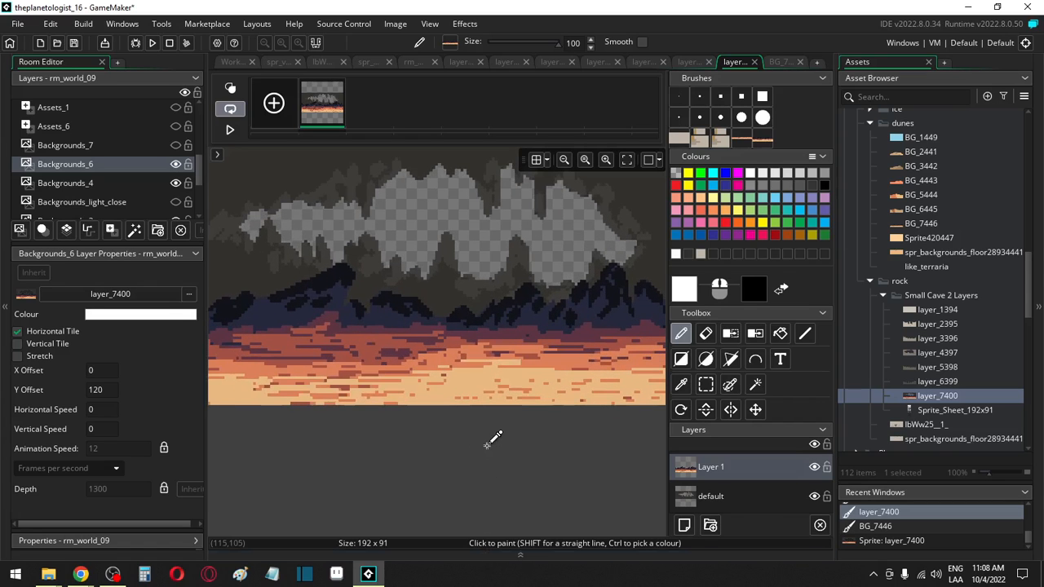
key("i")
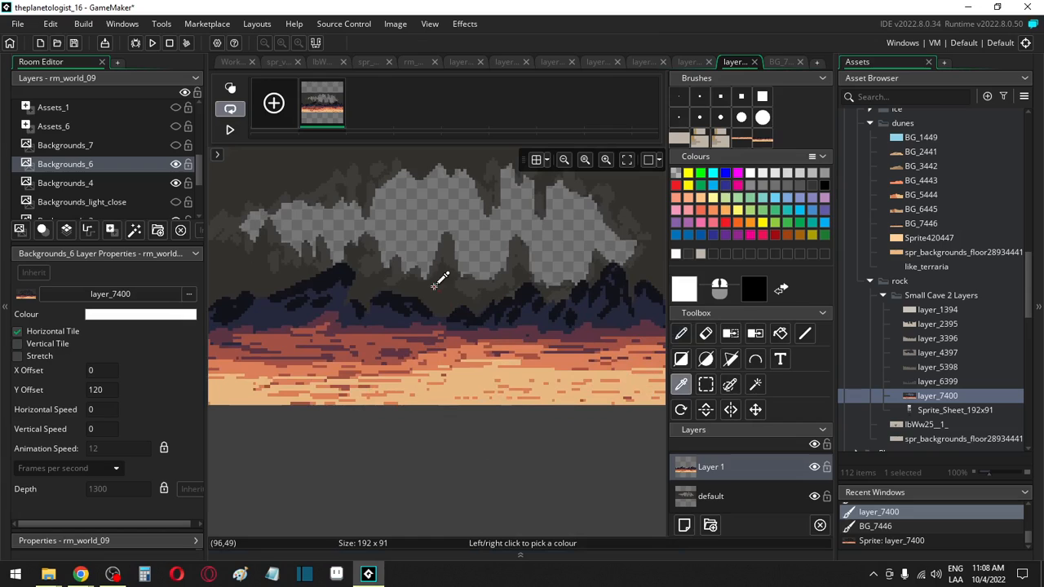
left_click(516, 308)
left_click(685, 288)
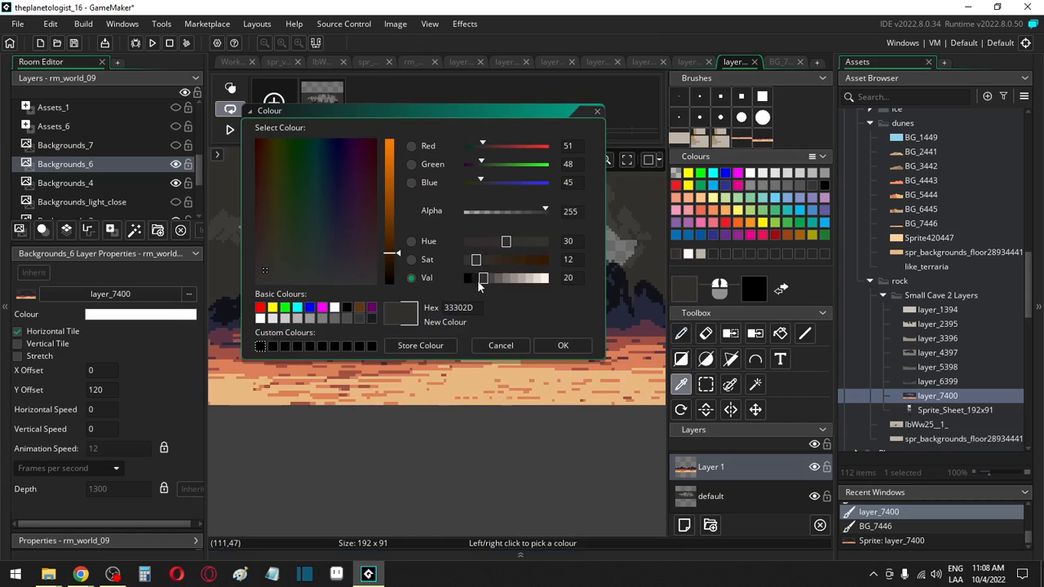
left_click(479, 280)
left_click(554, 342)
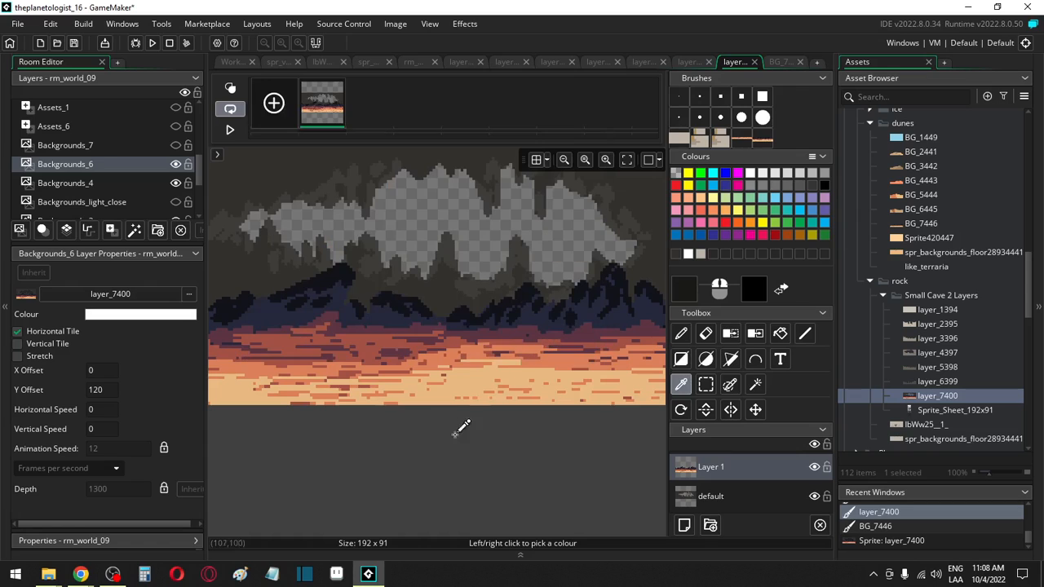
key("g")
key("x")
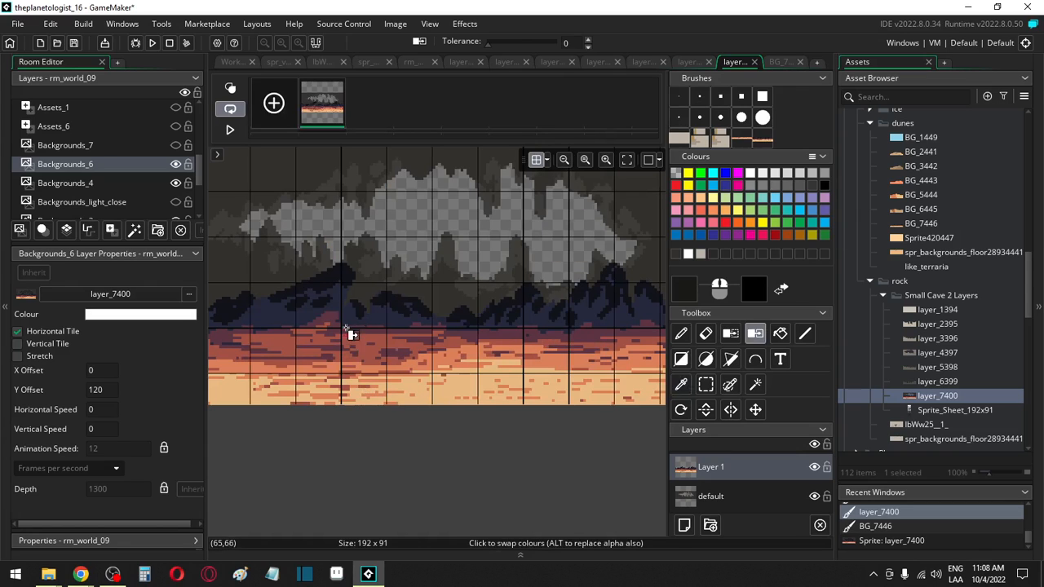
left_click(685, 288)
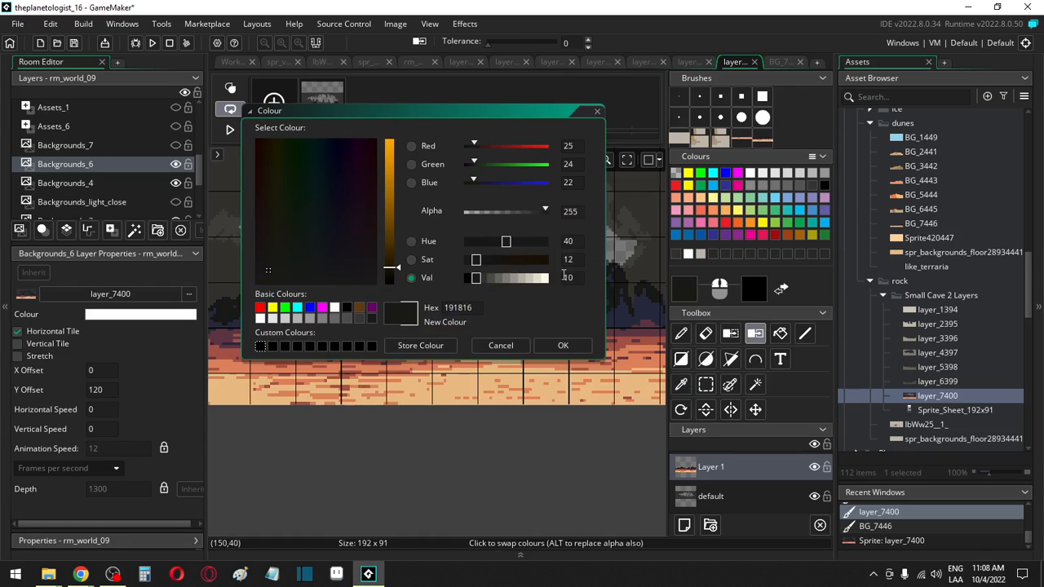
left_click(561, 345)
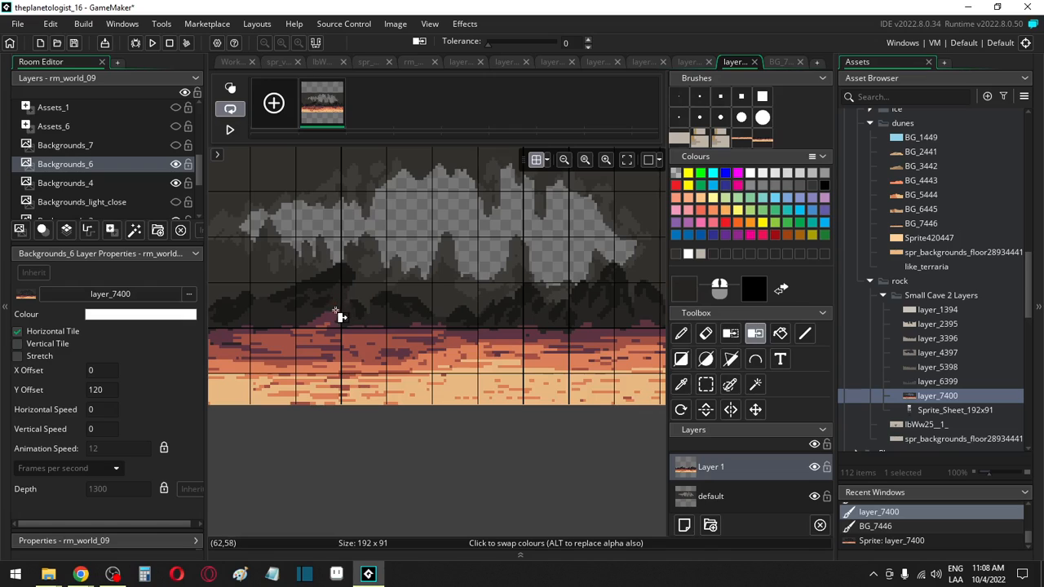
Step: Replace the purple tone at the foot of the mountains with a rock colour picked from the cave
key("i")
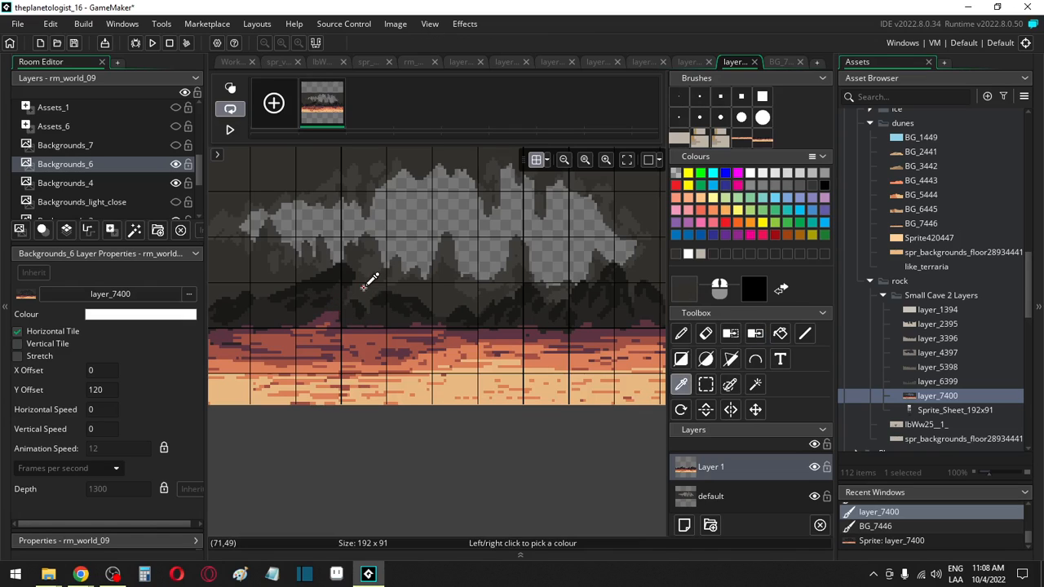
key("f")
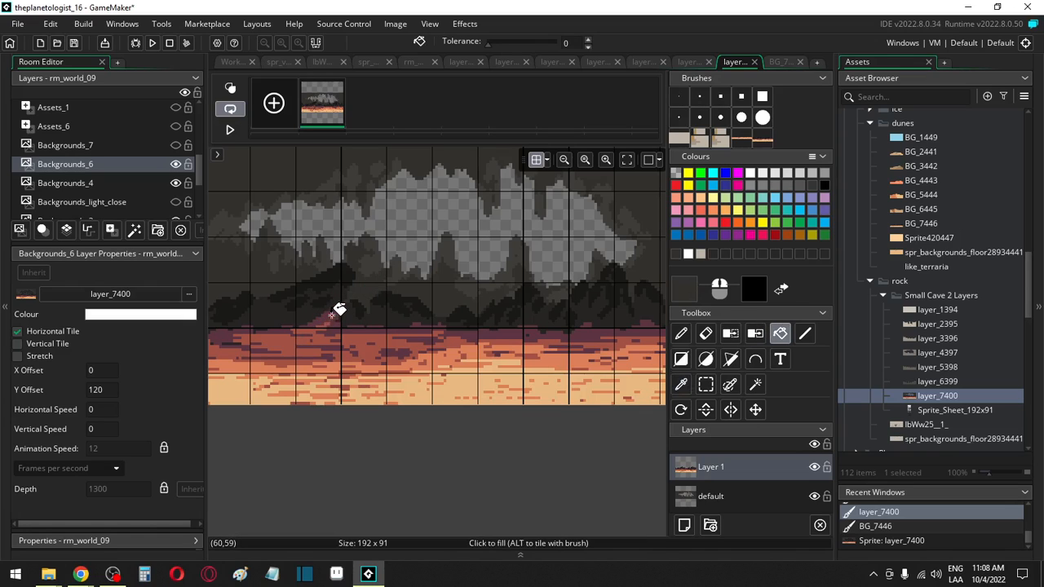
left_click(334, 320)
Step: Pick a lighter cave rock colour, raise its Val to 30 and replace the strip's brick-red tone with it
key("i")
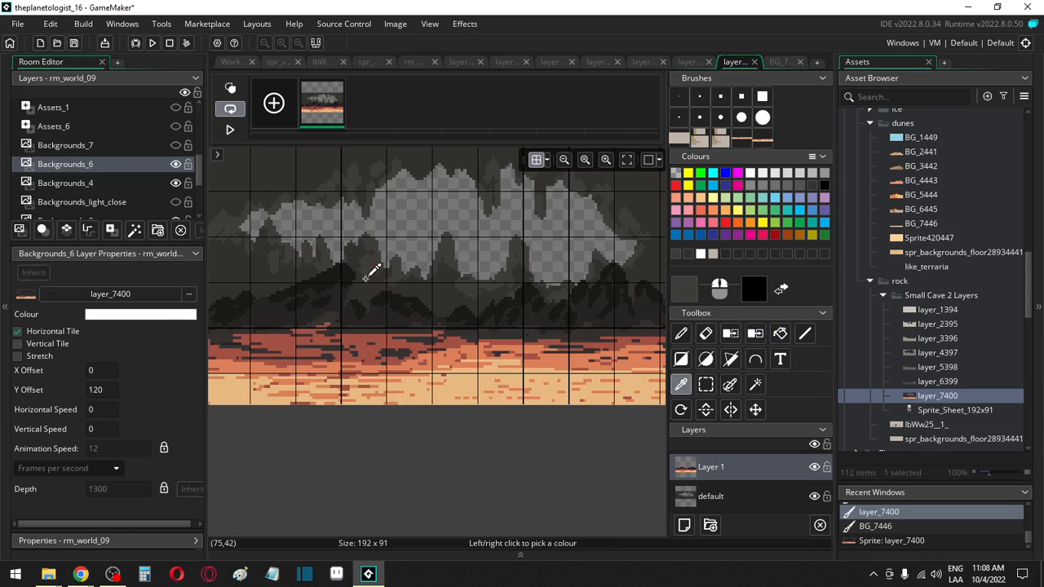
key("shift+f")
left_click(683, 287)
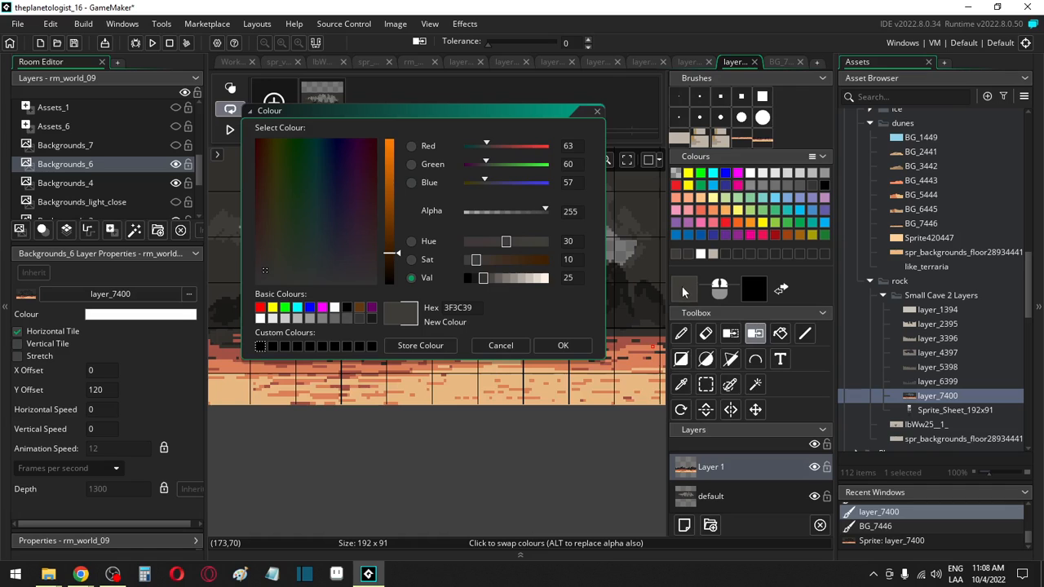
left_click(494, 278)
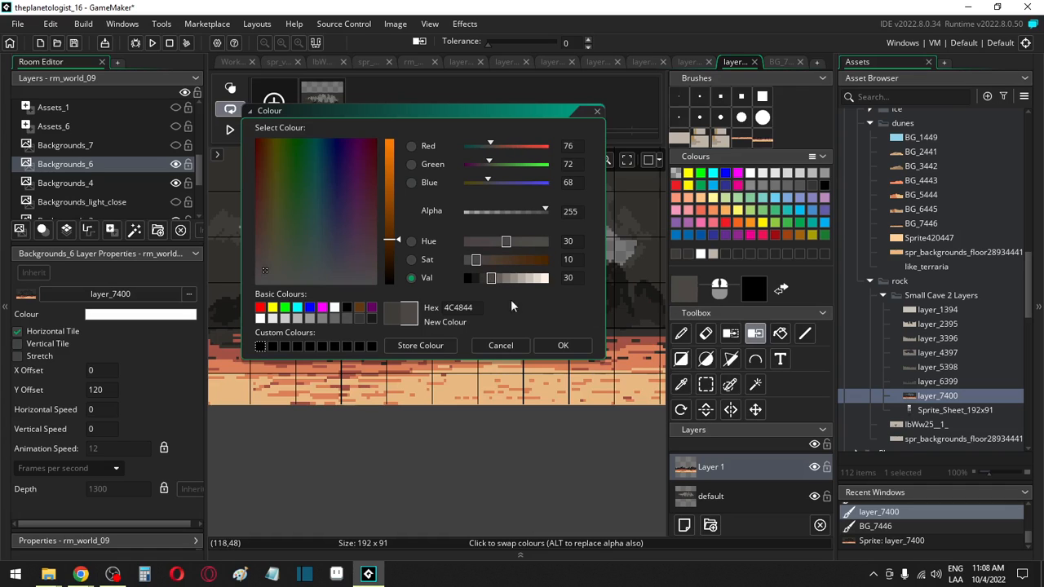
left_click(563, 345)
left_click(329, 344)
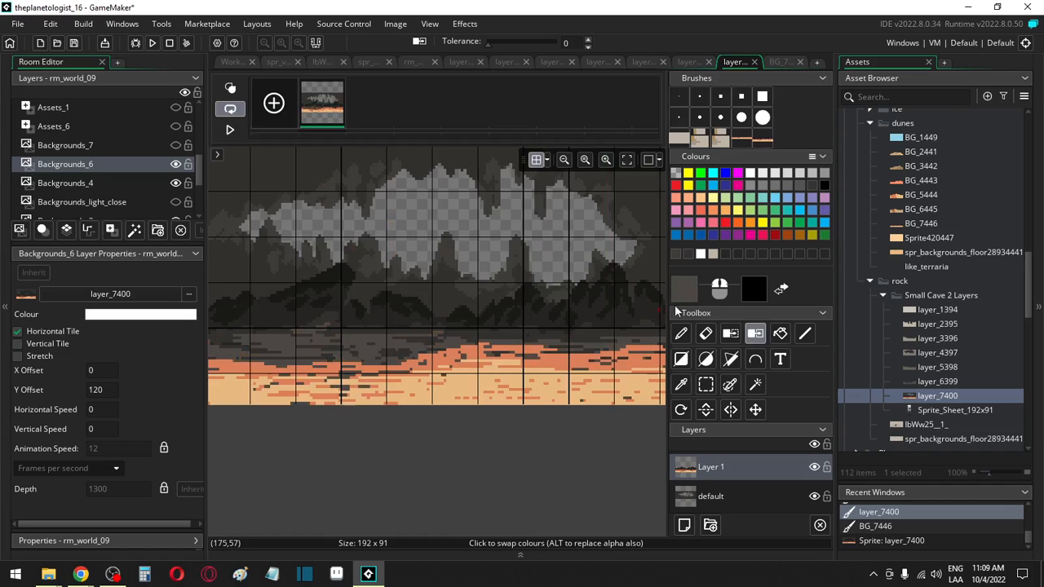
Step: Replace the strip's orange tone with the rock colour at Val 40 and its sand tone with Val 50
left_click(689, 292)
left_click(498, 279)
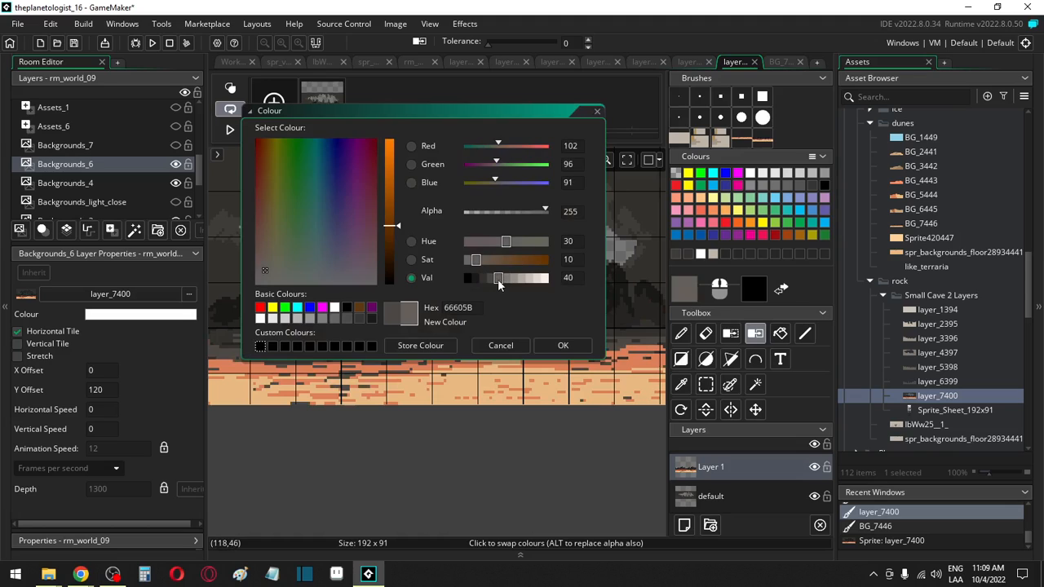
left_click(563, 346)
left_click(442, 365)
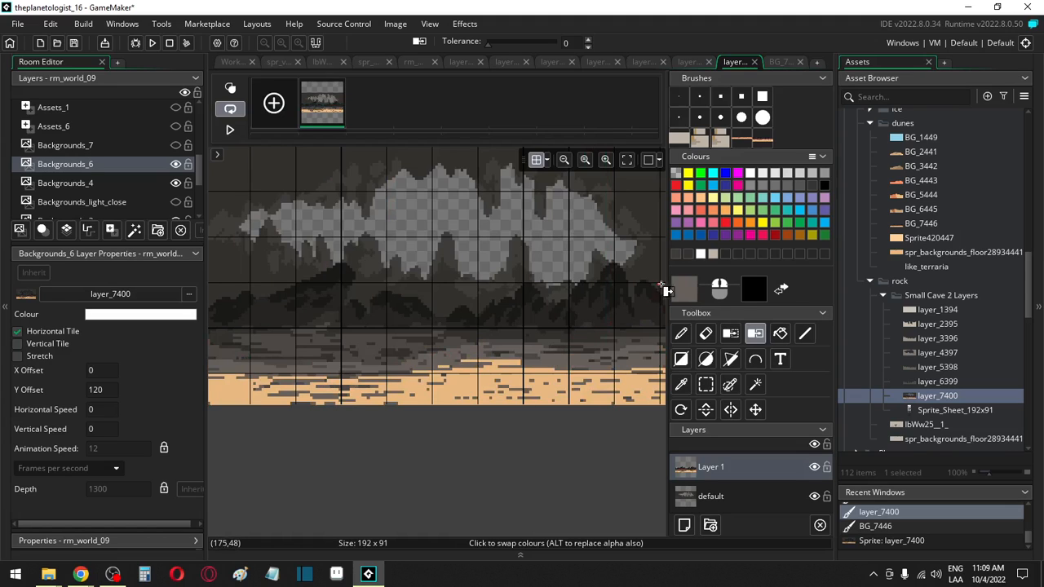
left_click(677, 288)
left_click(504, 277)
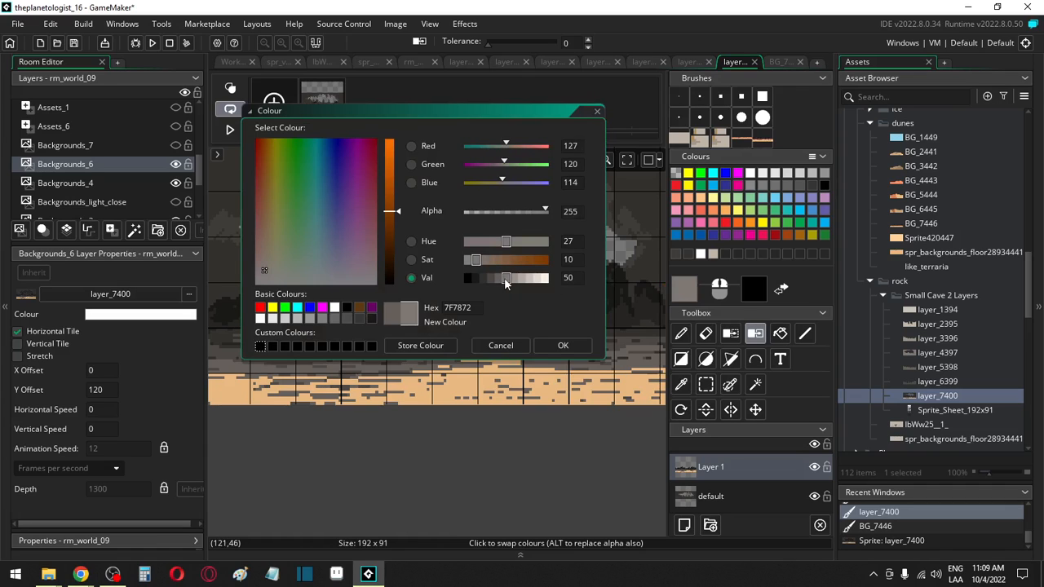
left_click(585, 349)
left_click(497, 381)
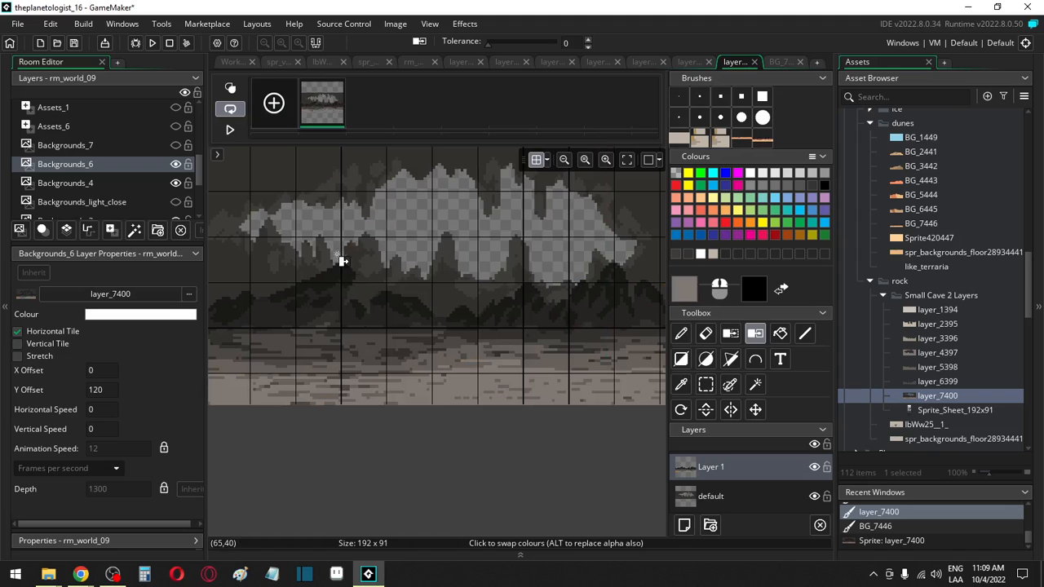
Step: Return to rm_world_09 and delete all the orange floor sprites from the Assets_4 layer
left_click(233, 63)
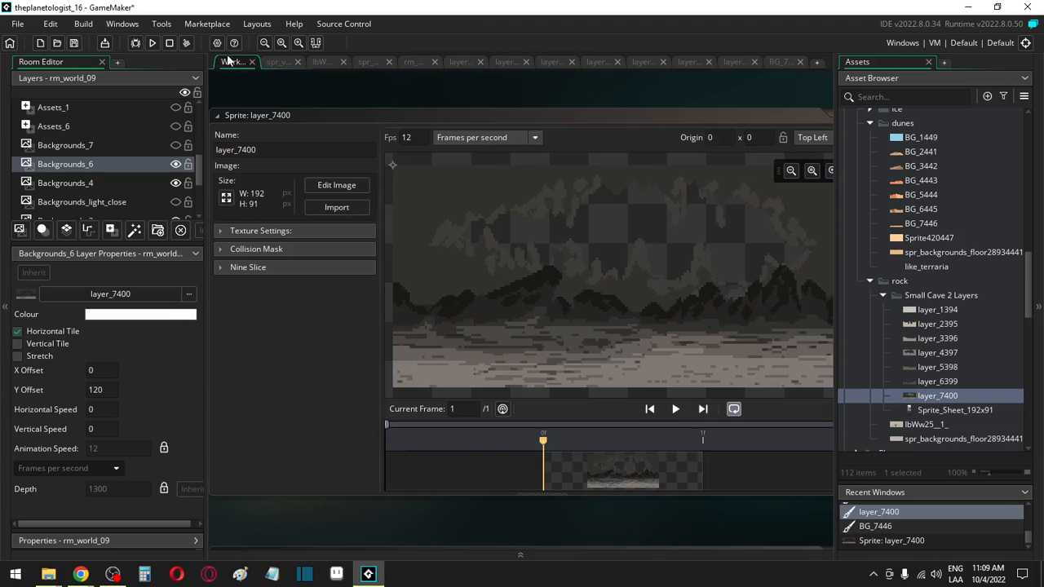
left_click(278, 63)
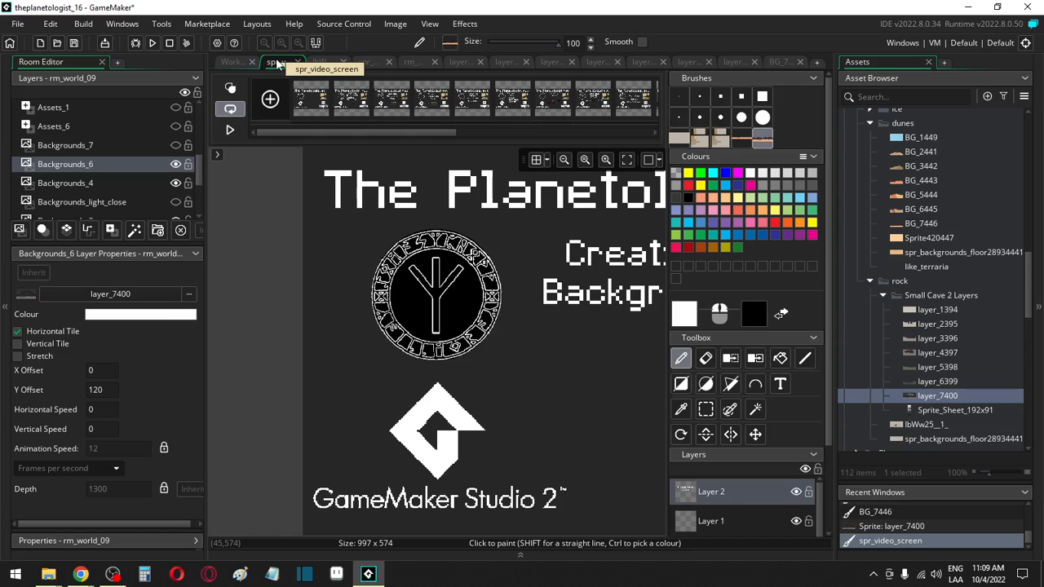
left_click(411, 62)
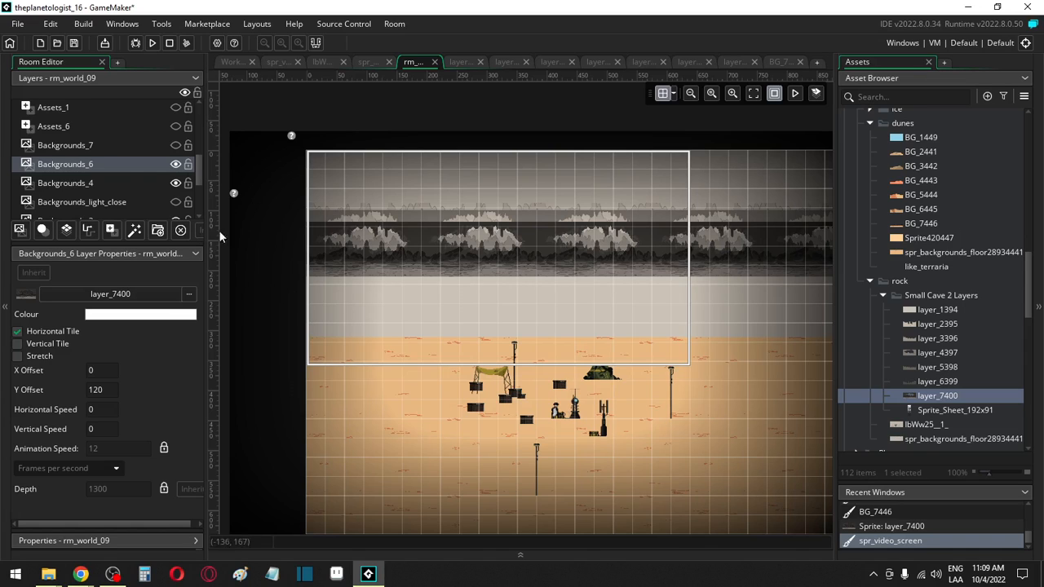
scroll(136, 169, "up", 3)
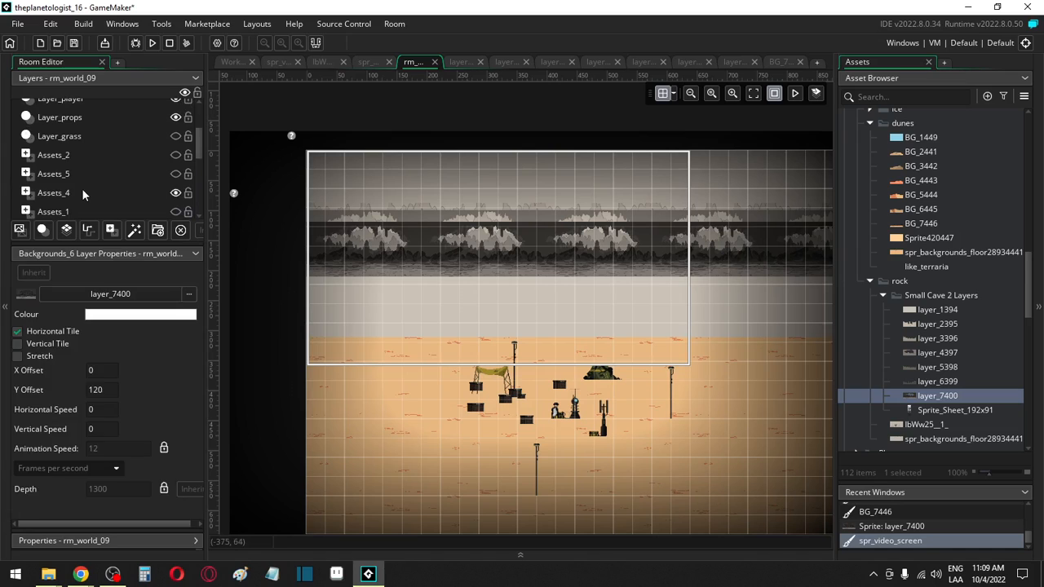
left_click(82, 193)
scroll(199, 295, "up", 1)
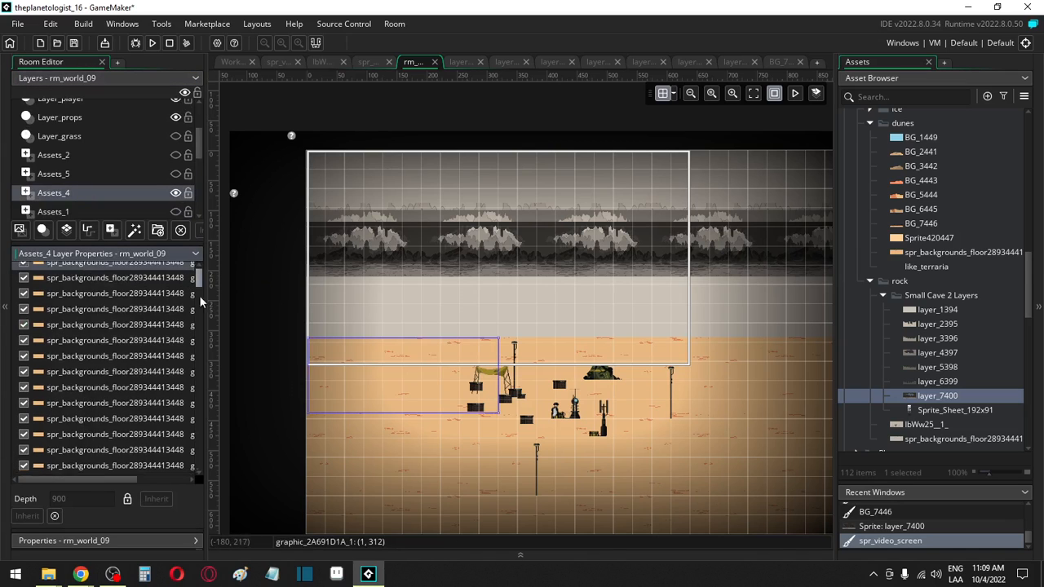
key("ctrl+a")
key("Delete")
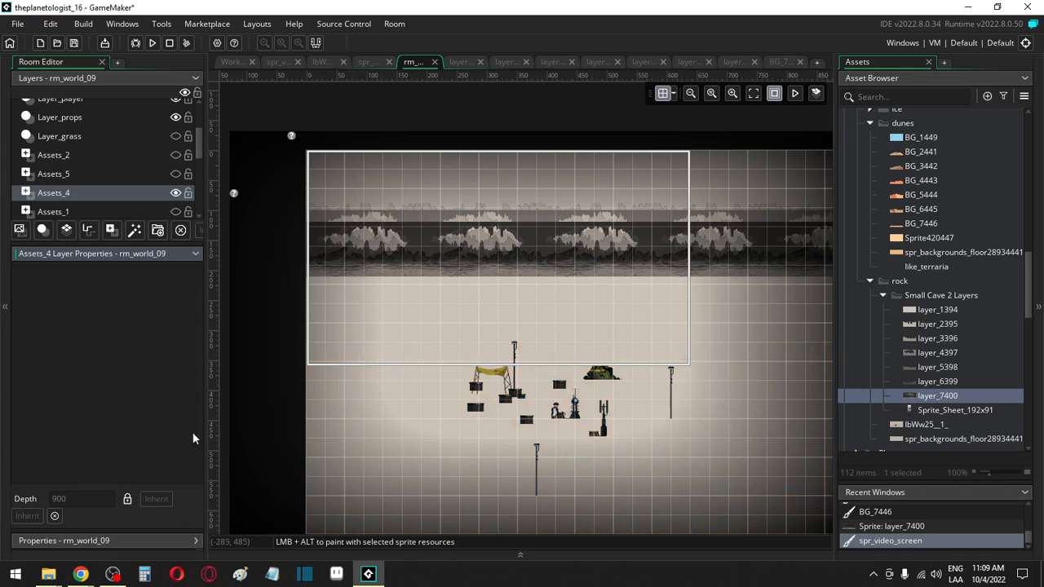
Step: Paint the rock group's floor sprite onto Assets_4 from the room's starting edge, directly under the cave background
left_click(927, 440)
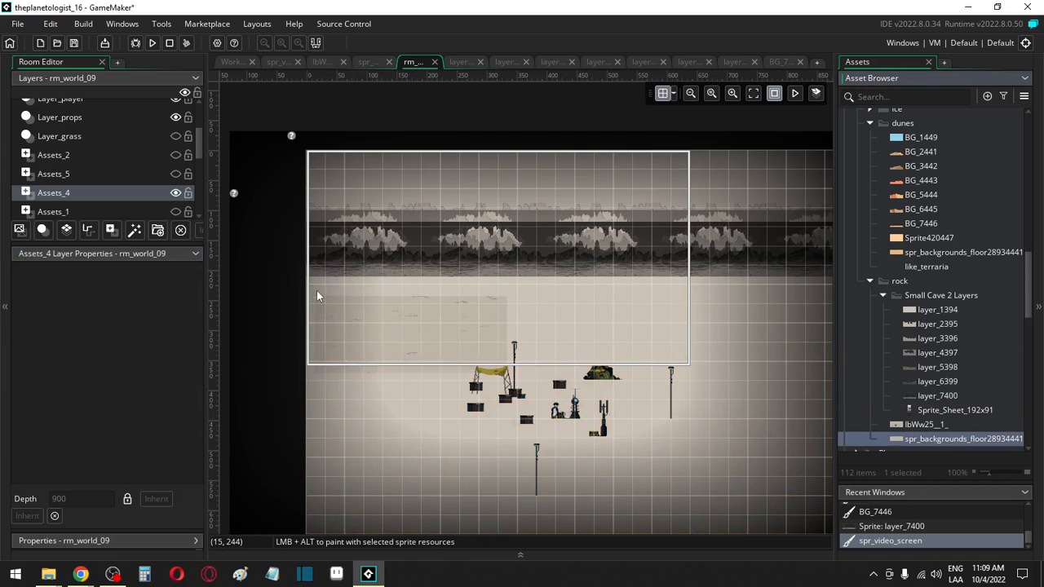
scroll(311, 281, "up", 3, "ctrl")
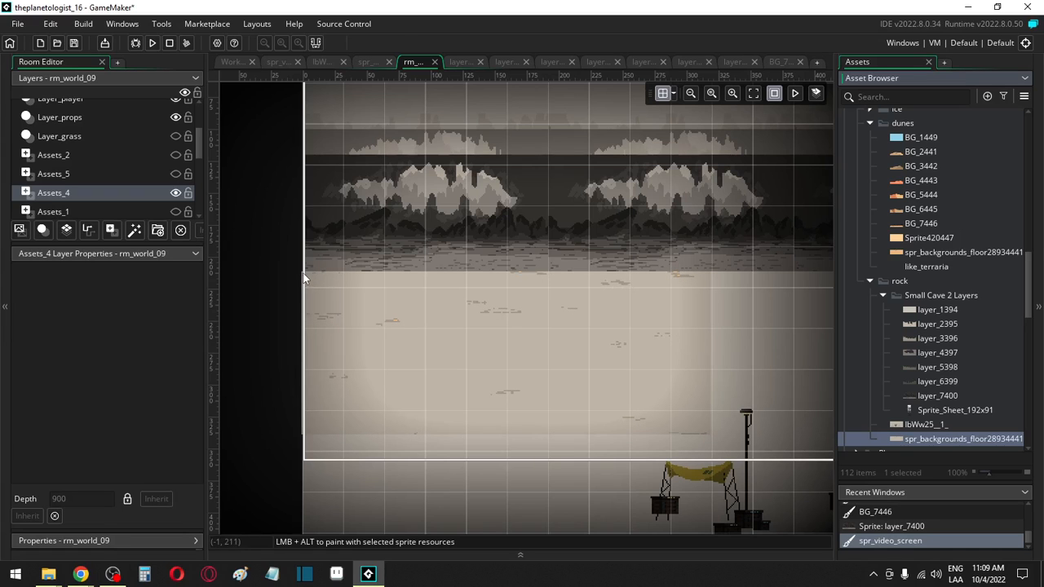
left_click_drag(303, 273, 309, 273, "alt")
left_click(355, 444, "alt")
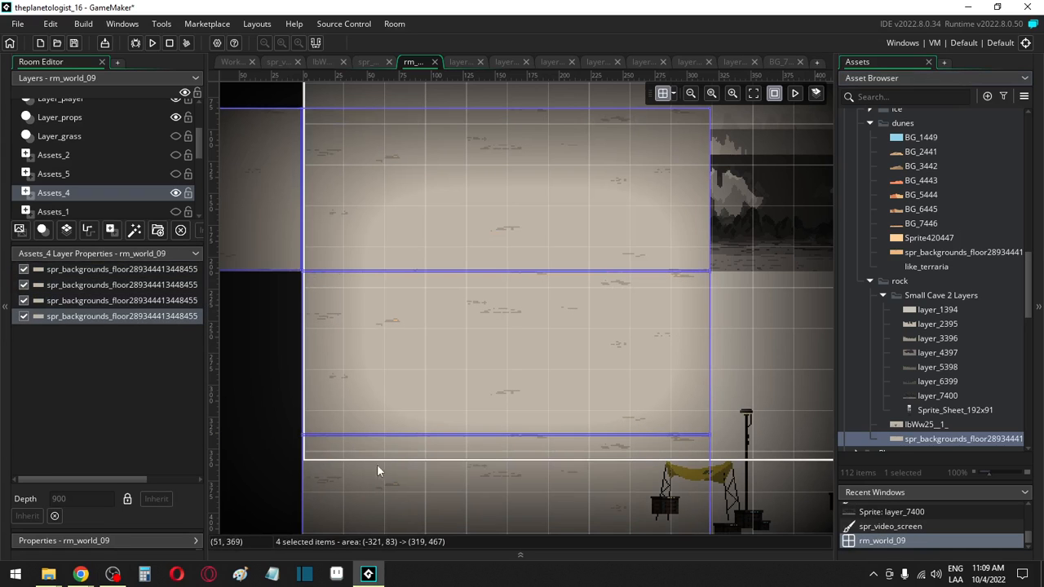
scroll(385, 462, "down", 2)
scroll(385, 462, "down", 1)
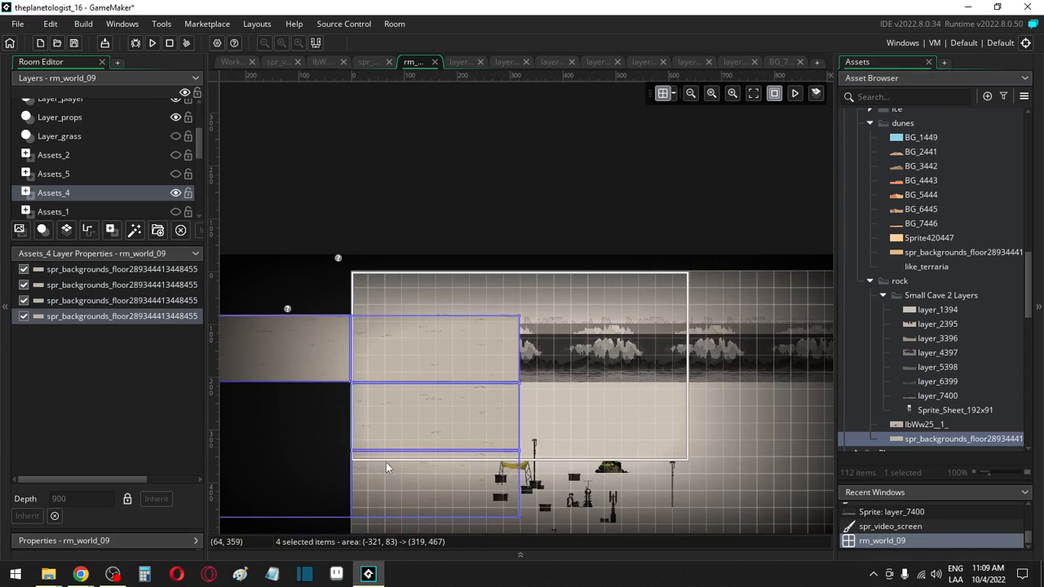
Step: Extend the rock floor sprites in three rows beneath the cave background across the full width of the room
scroll(386, 463, "down", 1)
left_click(381, 522, "alt")
mouse_move(382, 522)
left_mouse_down("alt")
mouse_move(505, 518)
mouse_move(529, 437)
mouse_move(465, 532)
mouse_move(578, 516)
mouse_move(727, 427)
mouse_move(603, 503)
mouse_move(701, 530)
mouse_move(694, 516)
mouse_move(489, 483)
mouse_move(552, 434)
mouse_move(478, 387)
mouse_move(739, 415)
mouse_move(599, 466)
mouse_move(660, 452)
mouse_move(365, 413)
mouse_move(227, 414)
mouse_move(383, 412)
mouse_move(416, 377)
mouse_move(757, 424)
mouse_move(661, 430)
mouse_move(661, 443)
mouse_move(732, 442)
mouse_move(718, 375)
left_mouse_up("alt")
scroll(529, 437, "right", 3)
scroll(727, 426, "right", 3)
scroll(695, 517, "right", 10)
scroll(552, 434, "down", 1)
scroll(552, 434, "right", 3)
scroll(660, 452, "right", 12)
scroll(227, 414, "left", 2)
scroll(661, 430, "right", 9)
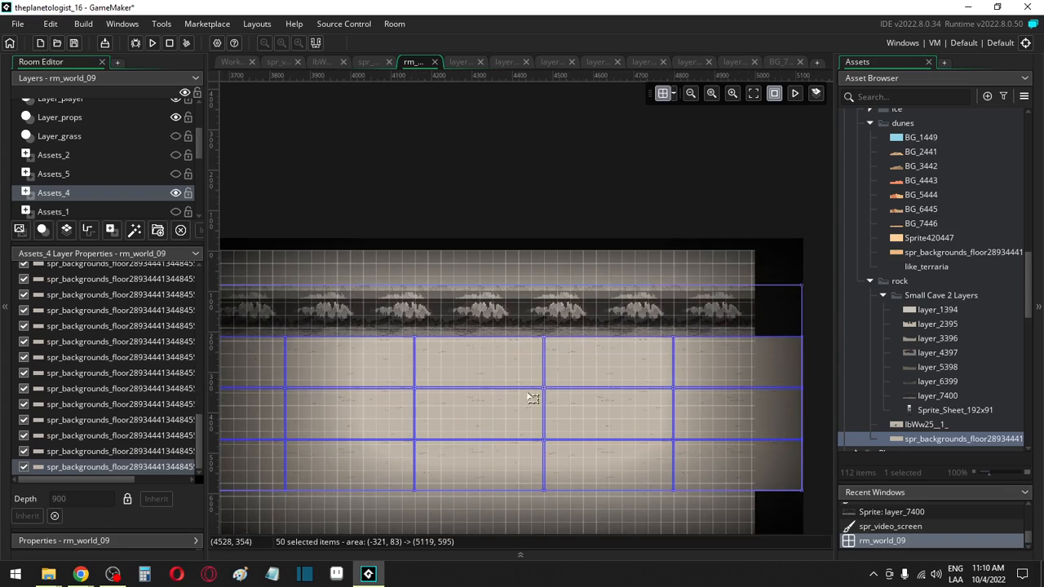
left_click(398, 186)
Step: Check the painted floor back to the room's start, and open the BG_2441 sprite from the dunes group
middle_click_drag(245, 224, 720, 207)
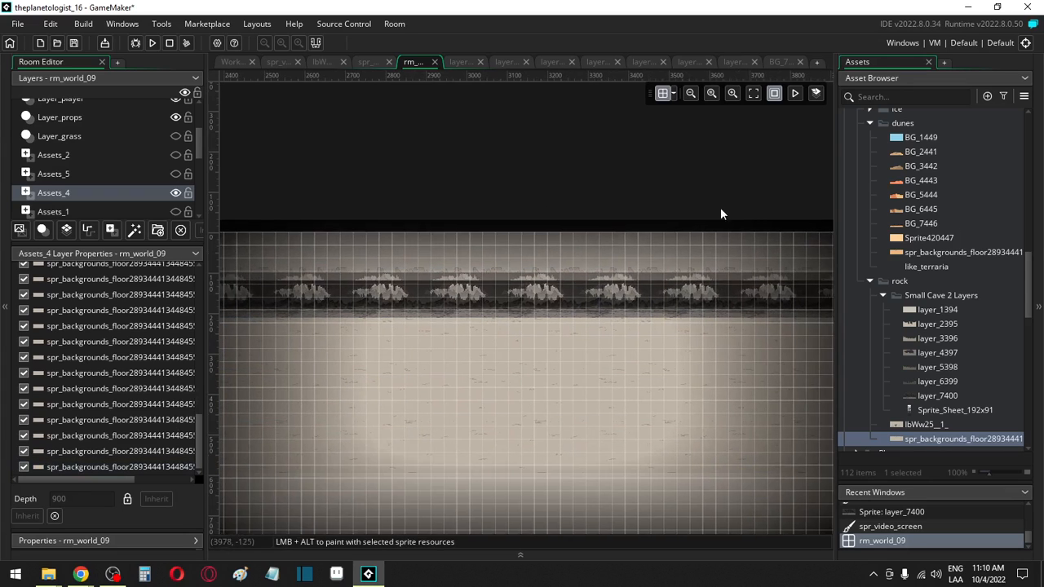
middle_click_drag(310, 221, 486, 198)
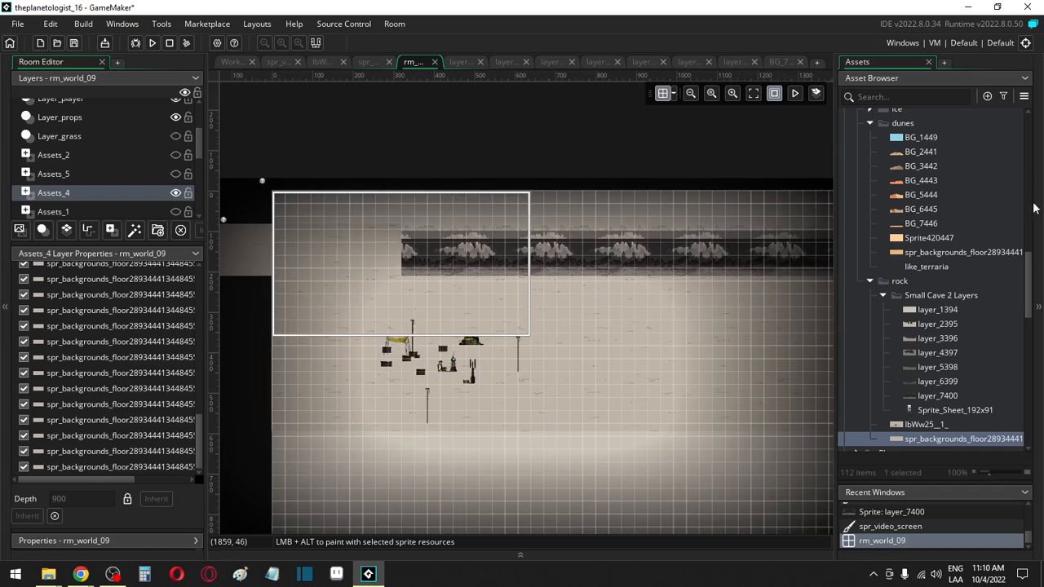
double_click(915, 152)
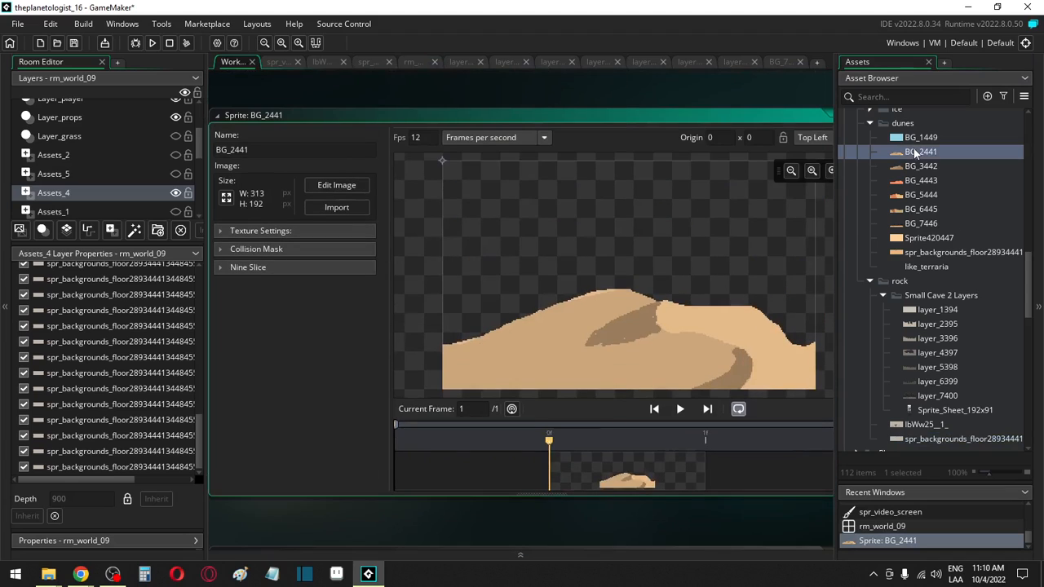
Step: Compare the layer_1394 and layer_2395 sprites of Small Cave 2 Layers and open the layer_2395 image for editing
double_click(927, 309)
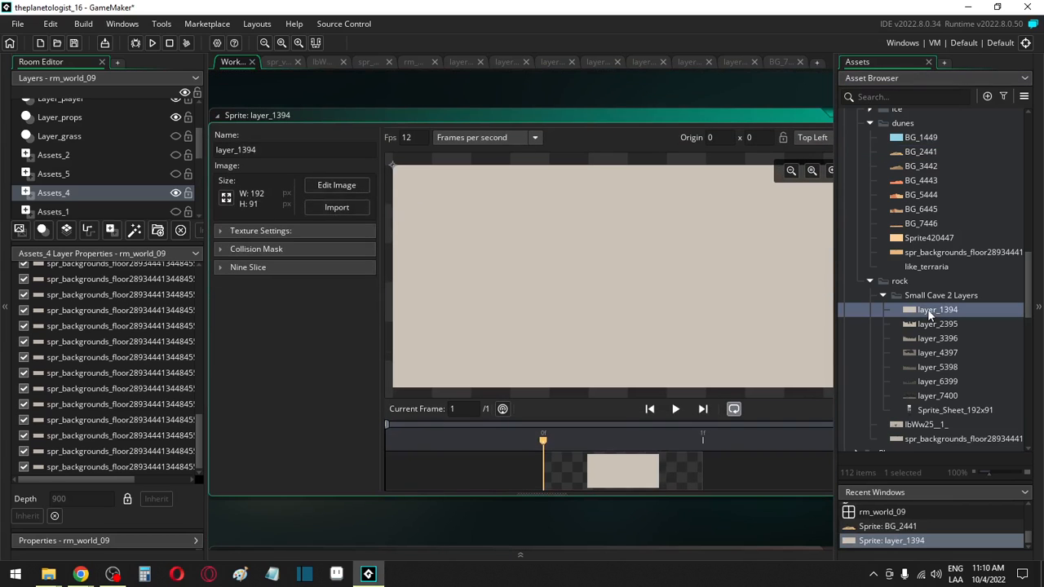
double_click(927, 324)
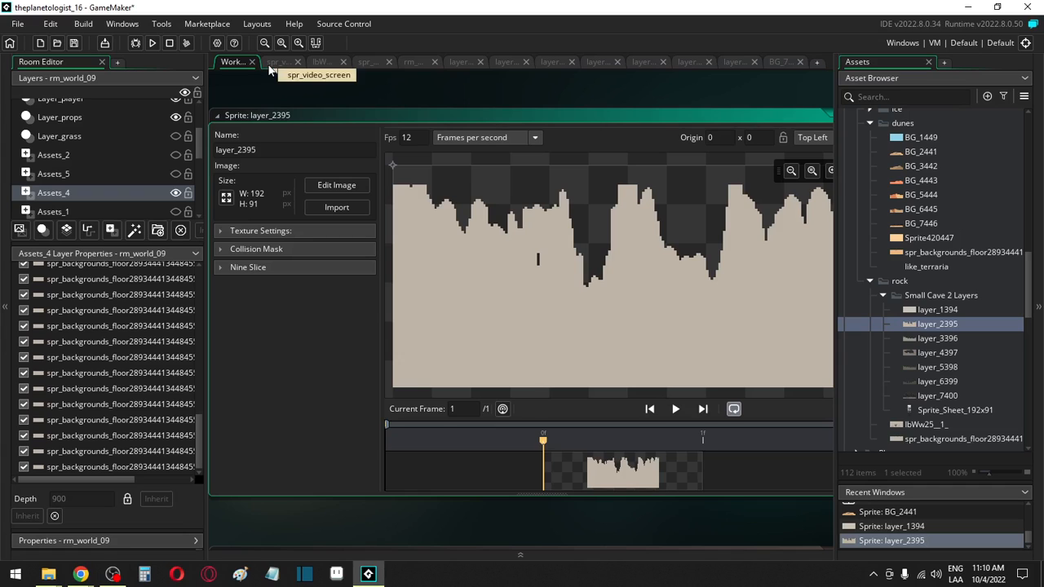
double_click(930, 304)
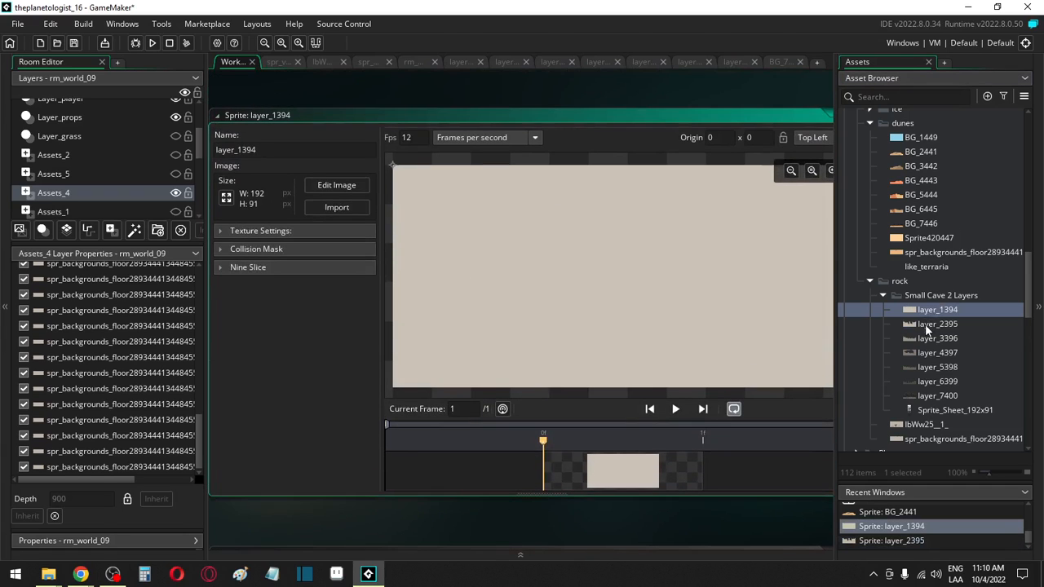
double_click(924, 324)
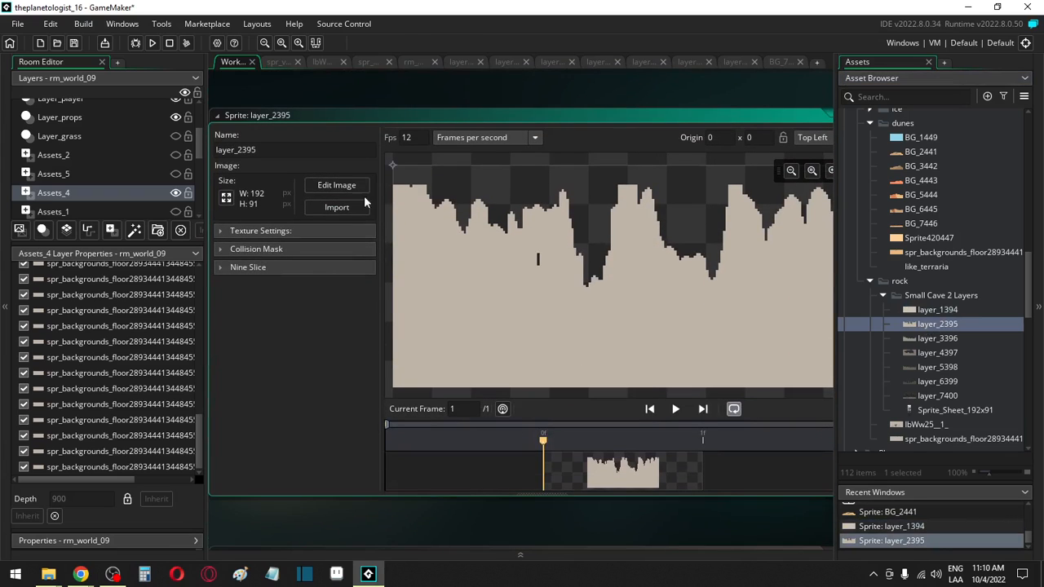
left_click(336, 186)
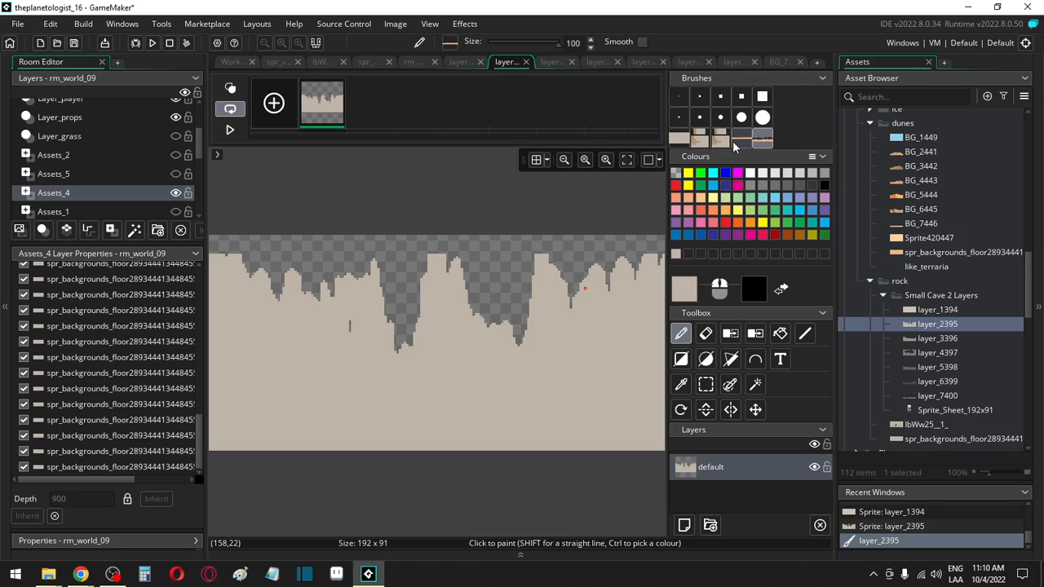
Step: Select the whole layer_2395 image, shift it down 11 pixels, and relaunch the game, stopping the current run
scroll(536, 286, "down", 1)
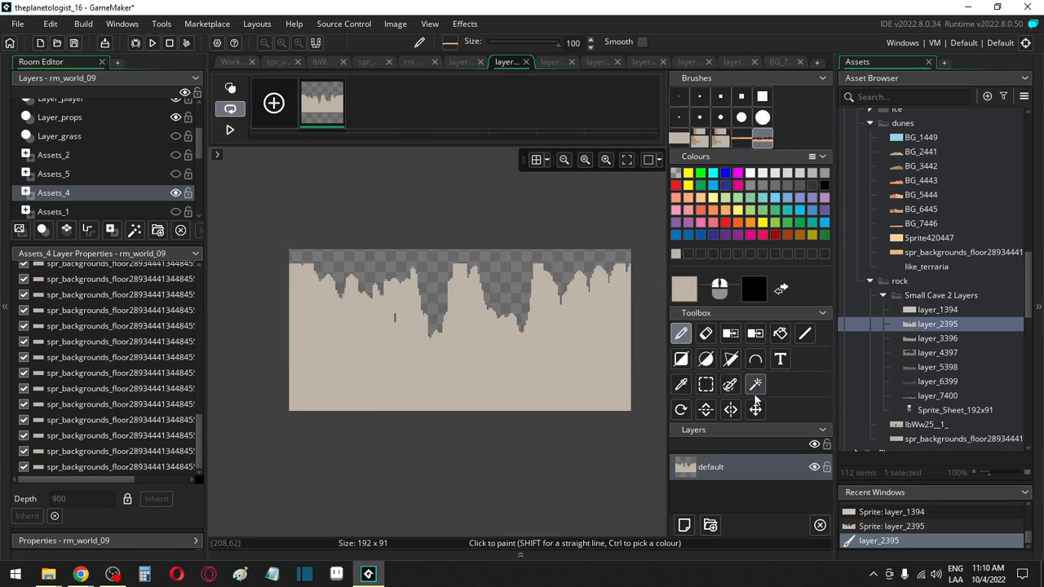
left_click(705, 384)
left_click_drag(244, 226, 658, 470)
key("Down")
key("Down")
key("Down")
key("Down")
key("Down")
key("Down")
key("Down")
key("Down")
key("Down")
key("Down")
key("Down")
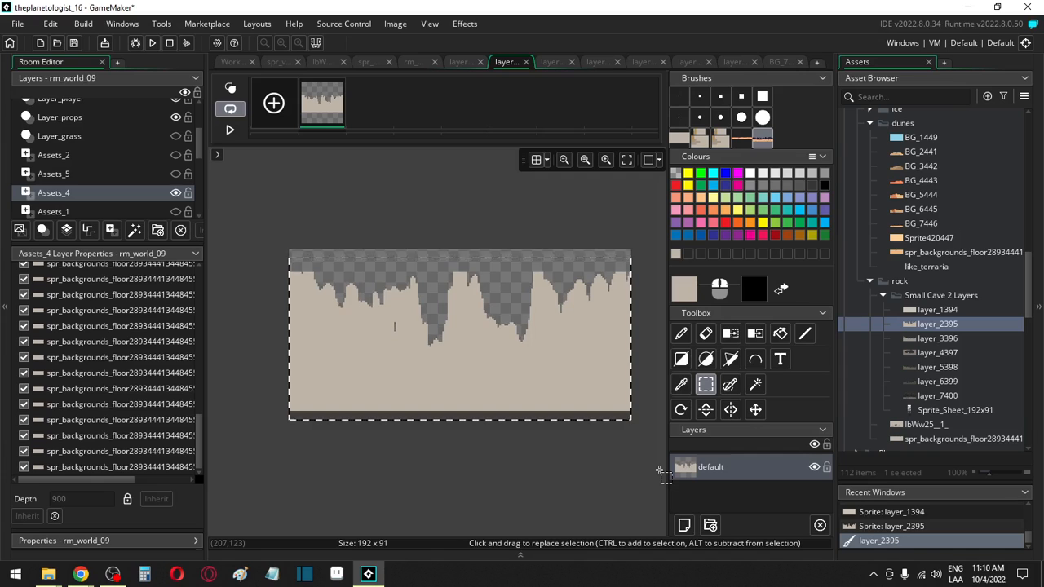
left_click(137, 43)
left_click(547, 309)
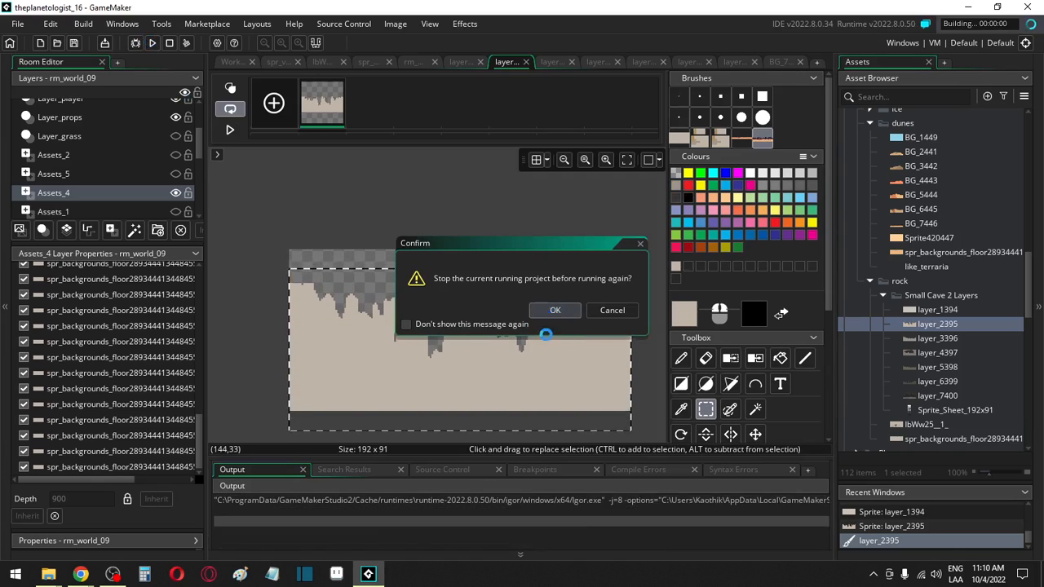
Step: Paint rounded peaks in the beige rock colour over the flat-topped columns in the image's middle and right part, using the size 5 round brush
key("i")
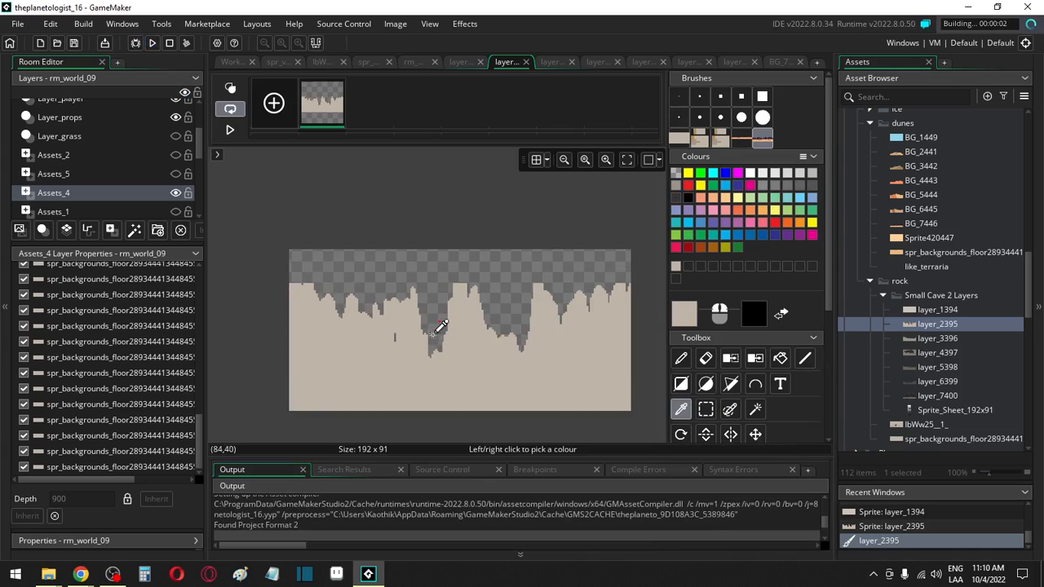
key("d")
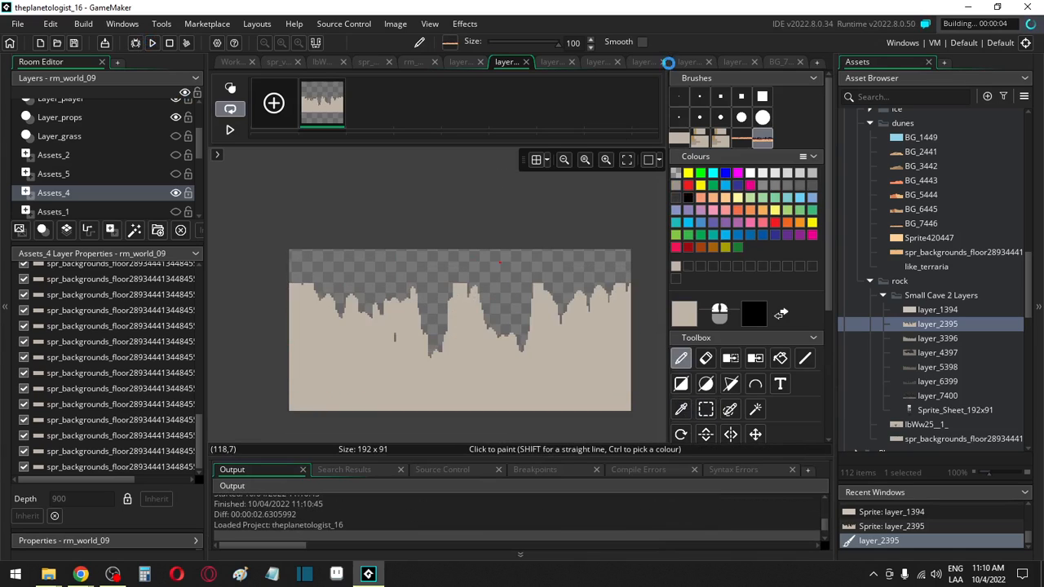
left_click(741, 116)
scroll(449, 300, "up", 1)
scroll(449, 300, "up", 3)
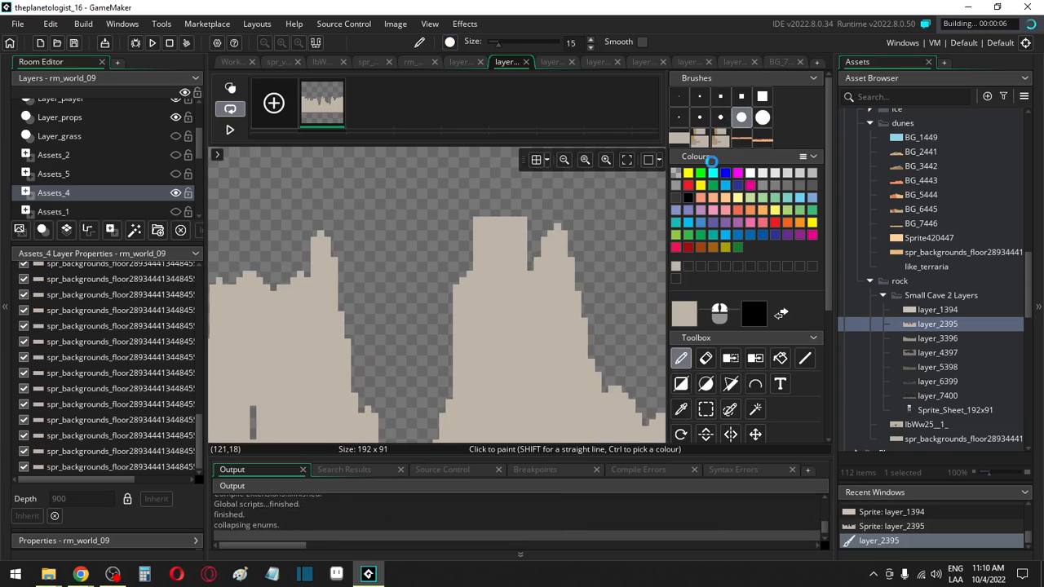
left_click(699, 117)
mouse_move(484, 217)
left_mouse_down()
mouse_move(494, 195)
mouse_move(508, 224)
left_mouse_up()
left_click(356, 261)
middle_click_drag(599, 272, 492, 257)
left_click_drag(353, 217, 360, 194)
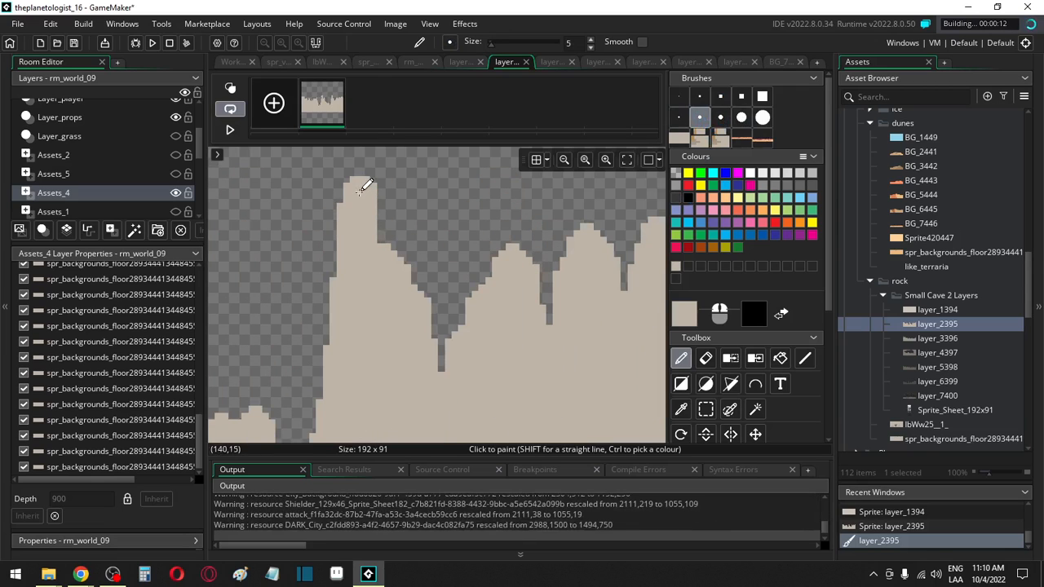
scroll(540, 285, "right", 7)
scroll(461, 289, "left", 5)
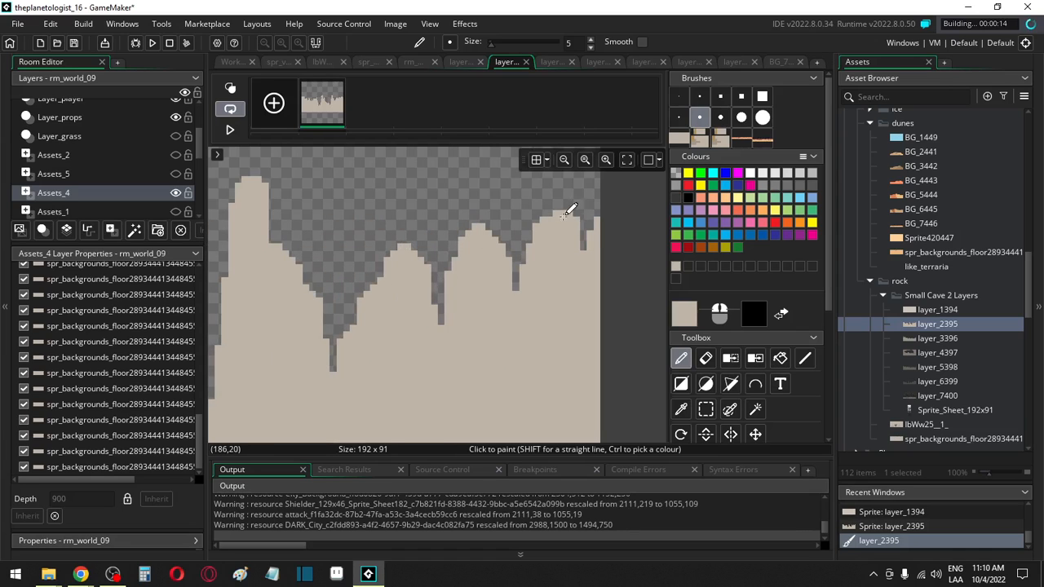
Step: Extend the flat top at the image's left edge into two rounded peaks with the same brush, then check the whole outline
scroll(287, 368, "left", 3)
scroll(287, 371, "left", 7)
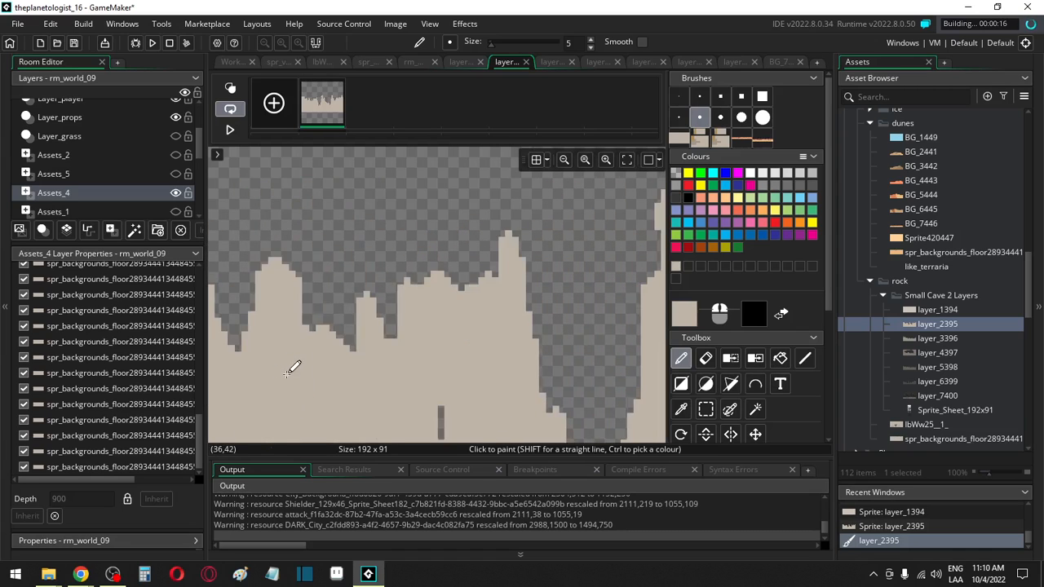
scroll(298, 370, "right", 2)
scroll(277, 276, "left", 4)
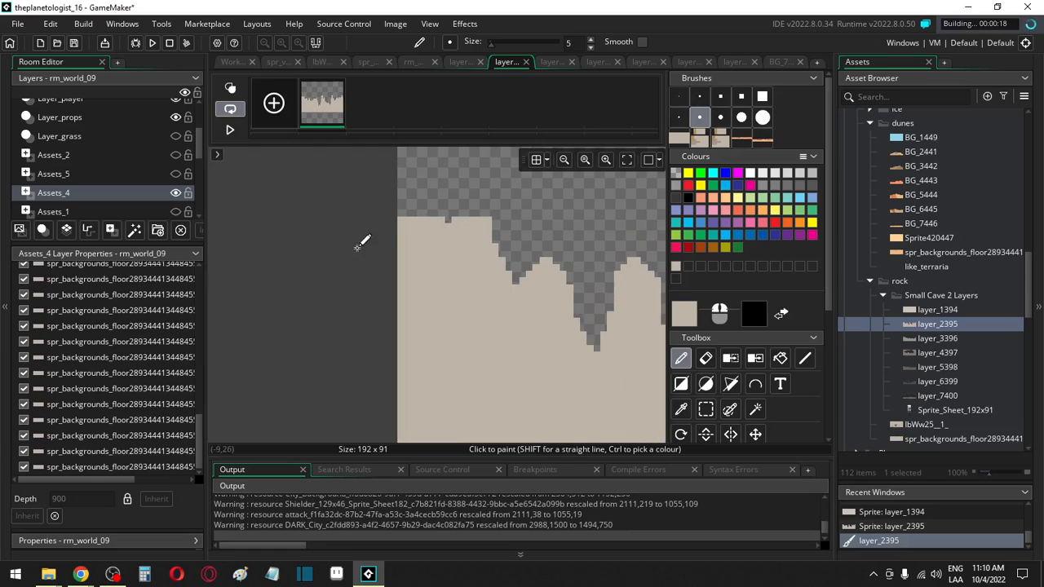
mouse_move(414, 226)
left_mouse_down()
mouse_move(418, 206)
mouse_move(422, 245)
mouse_move(481, 249)
left_mouse_up()
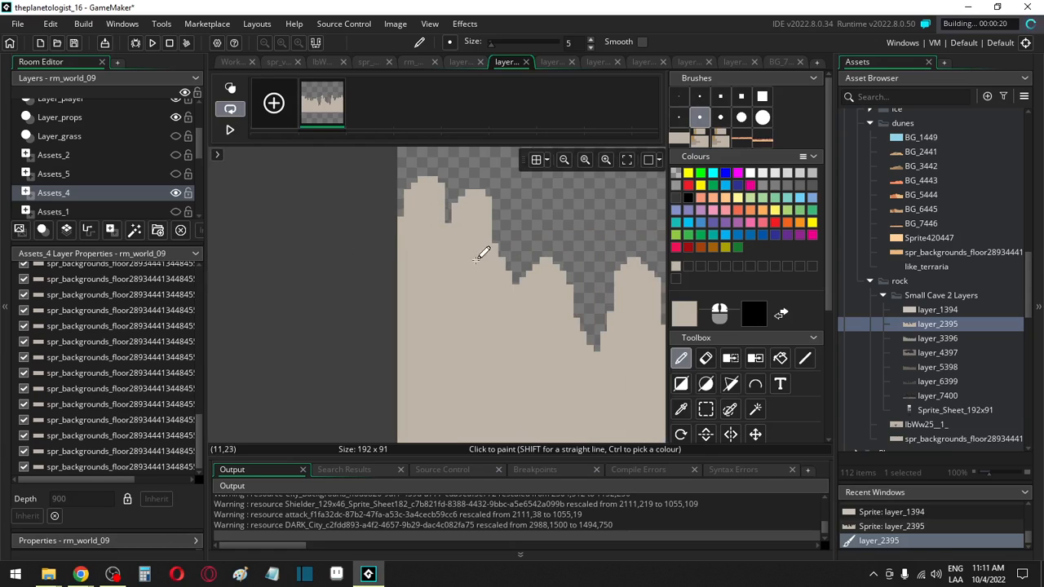
scroll(473, 314, "down", 2)
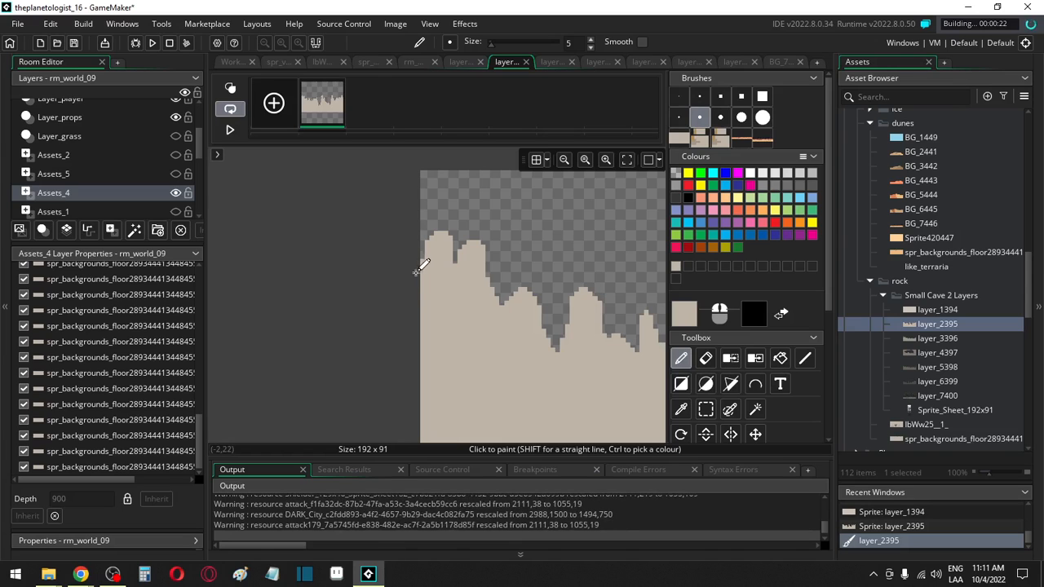
scroll(422, 269, "right", 5)
scroll(421, 269, "right", 8)
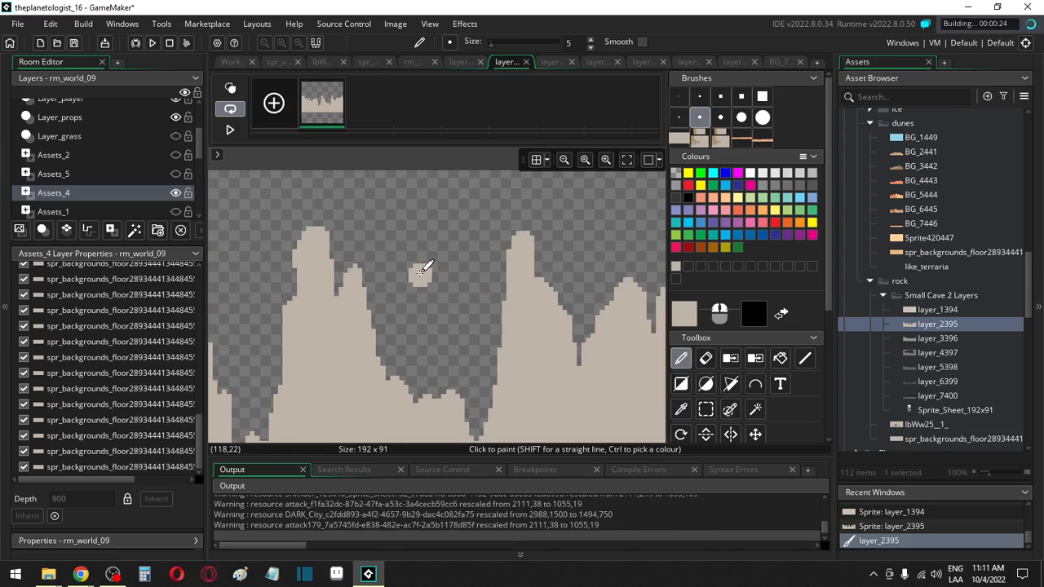
scroll(303, 343, "down", 3)
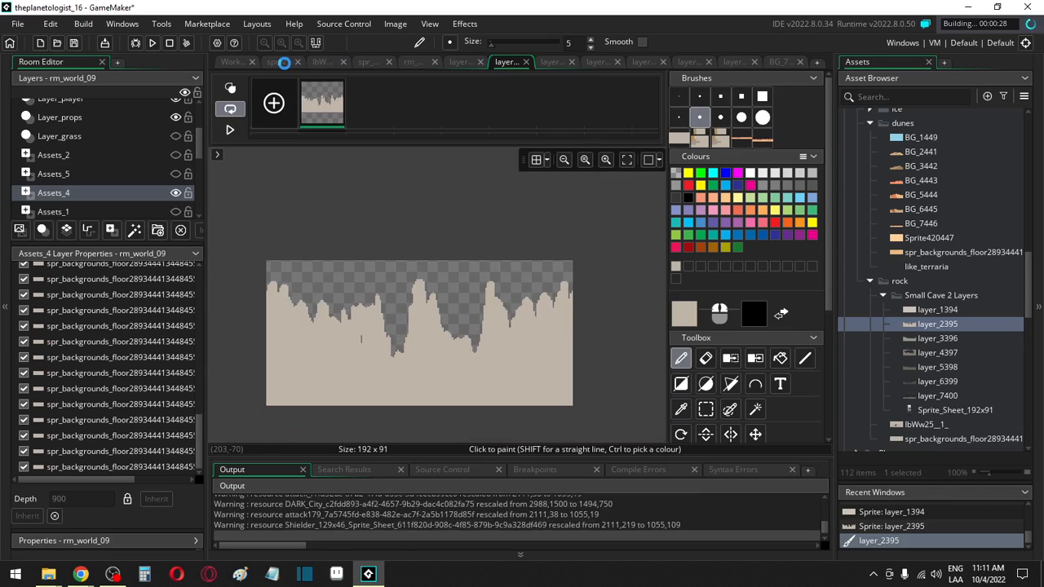
Step: Stop the running build and clean the project's compiled files
left_click(169, 43)
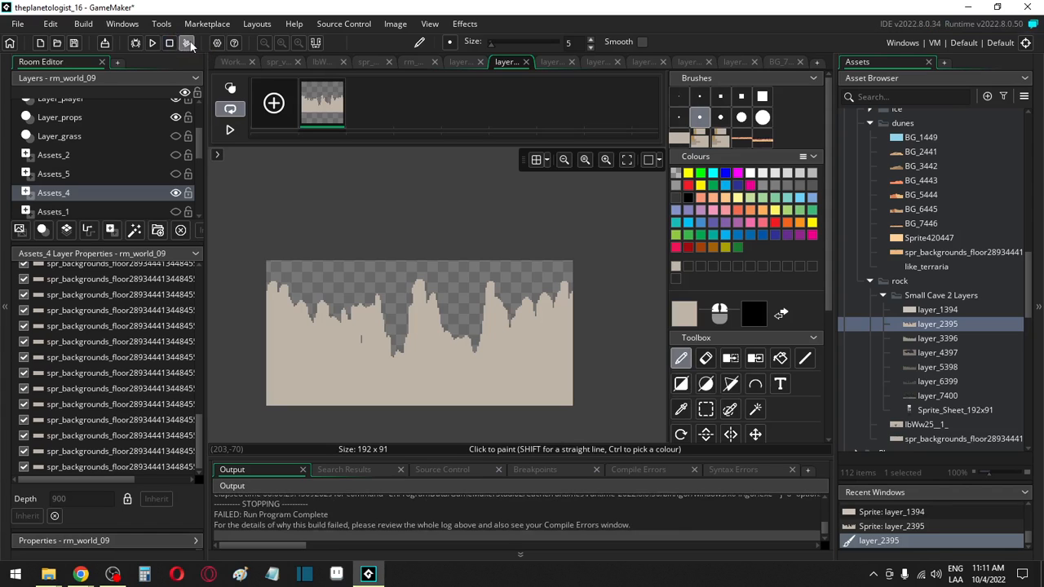
left_click(187, 43)
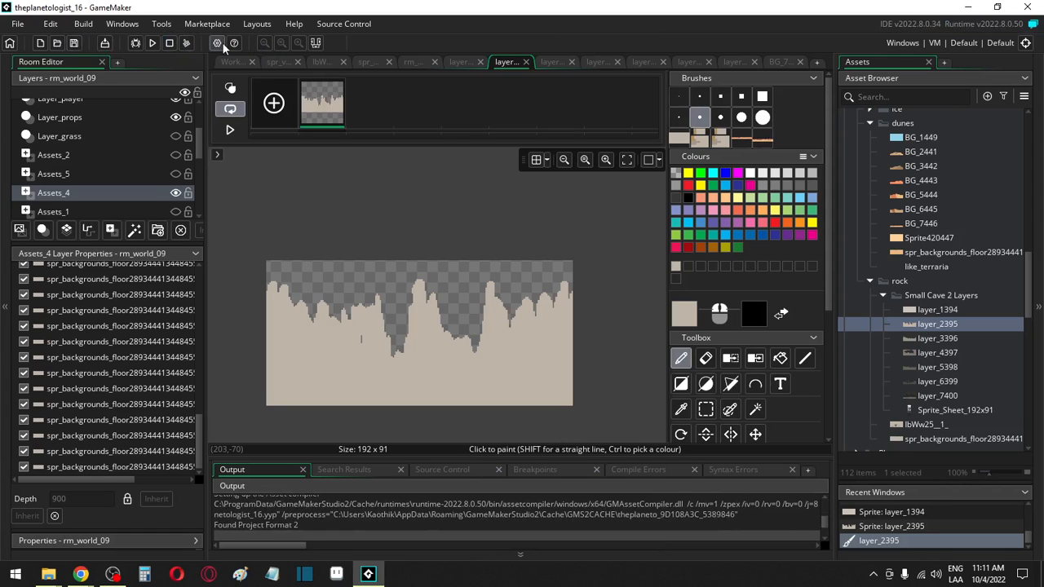
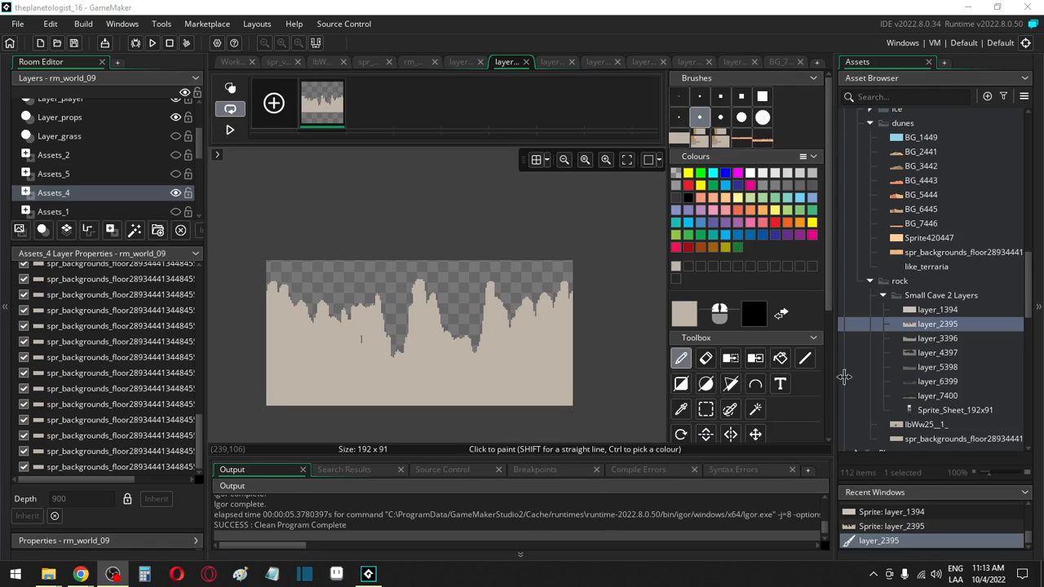
Step: Check the edited layer_2395 sprite, return to rm_world_09, and delete the stray floor sprites over and beside the cave background at the room's start
double_click(932, 324)
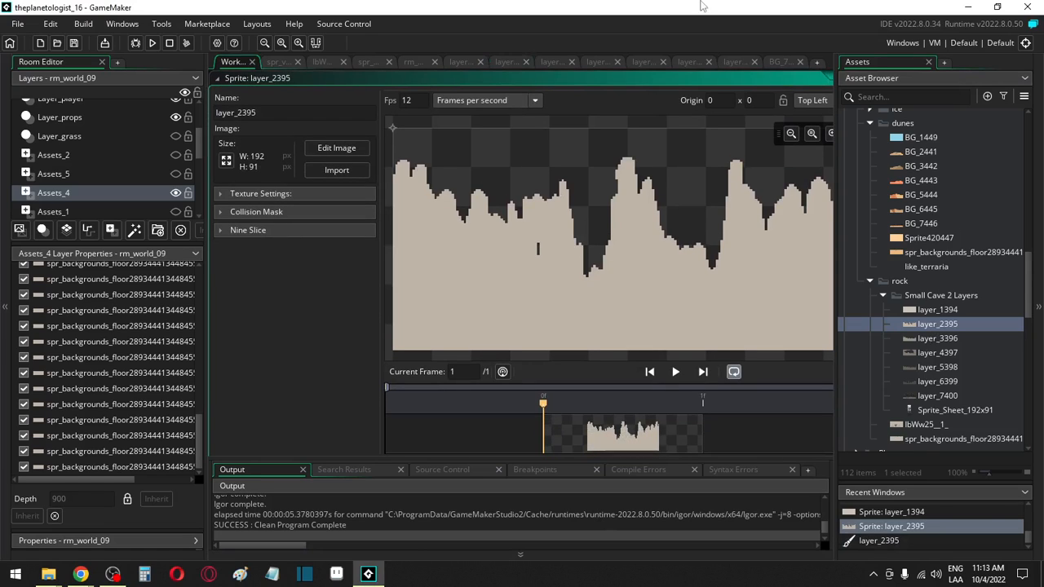
left_click(460, 61)
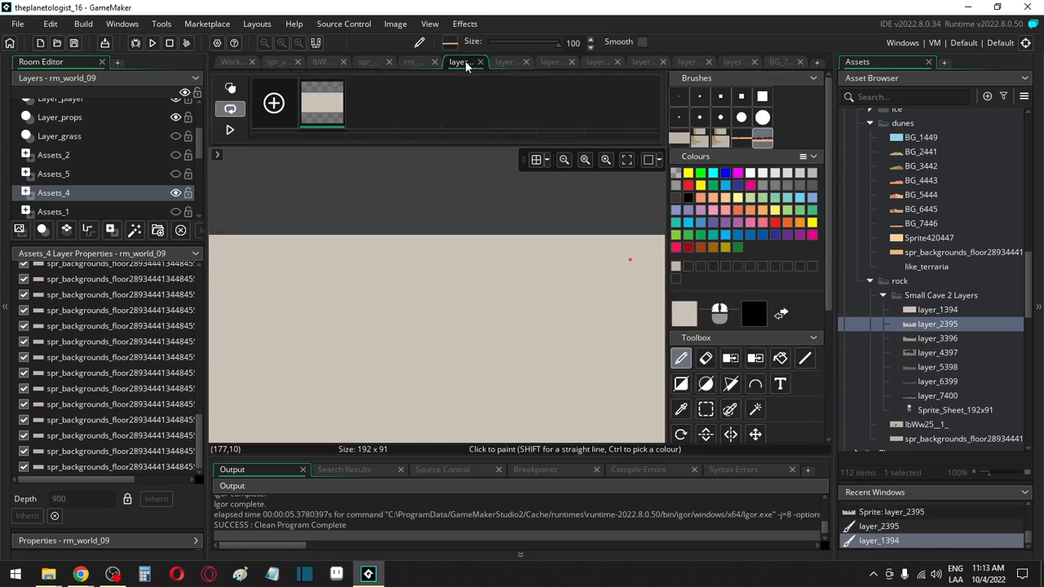
left_click(407, 62)
left_click(328, 259)
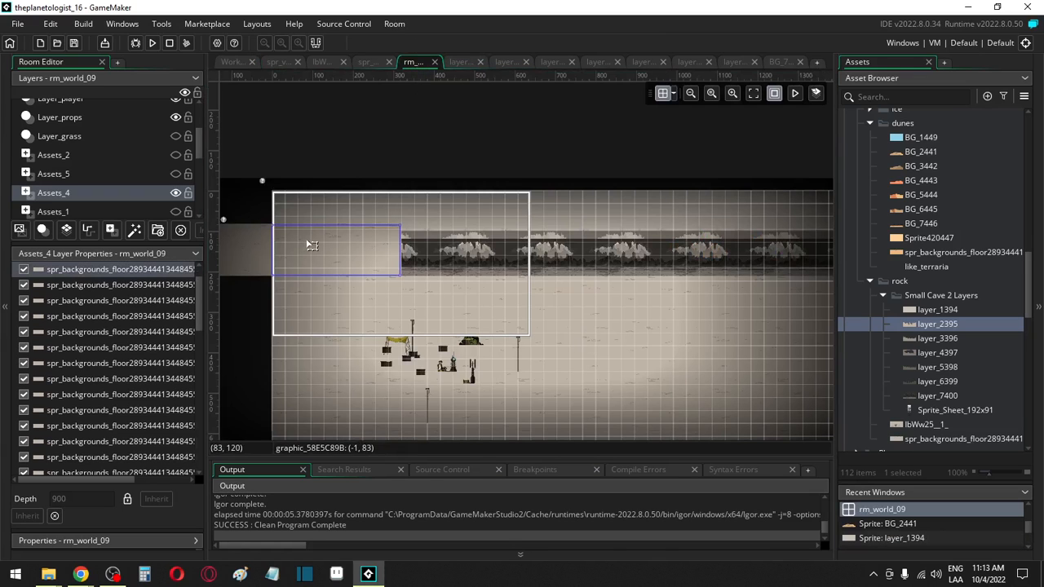
key("Delete")
left_click(253, 241)
left_click(277, 155)
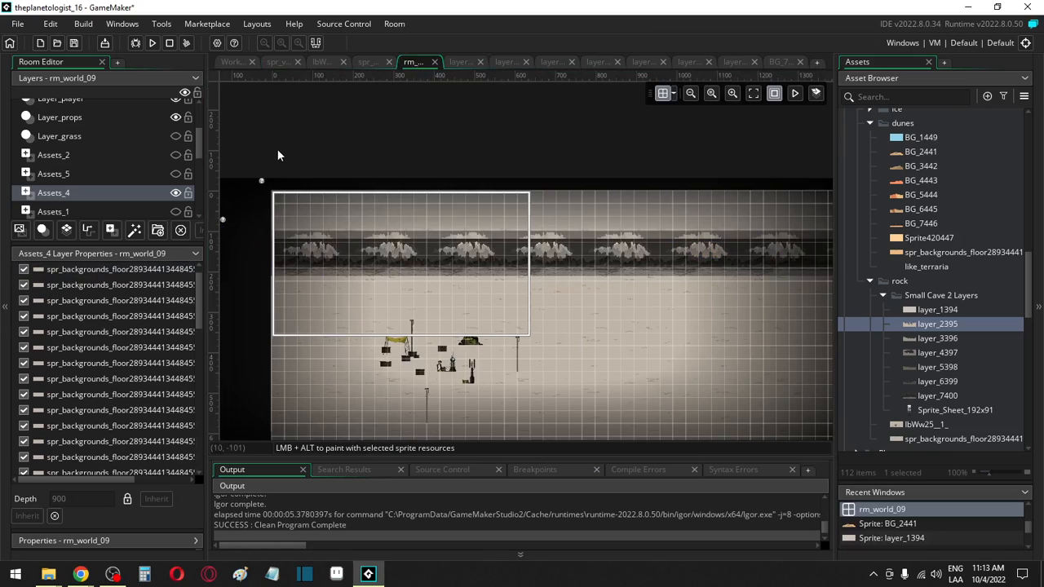
middle_click_drag(277, 156, 378, 107)
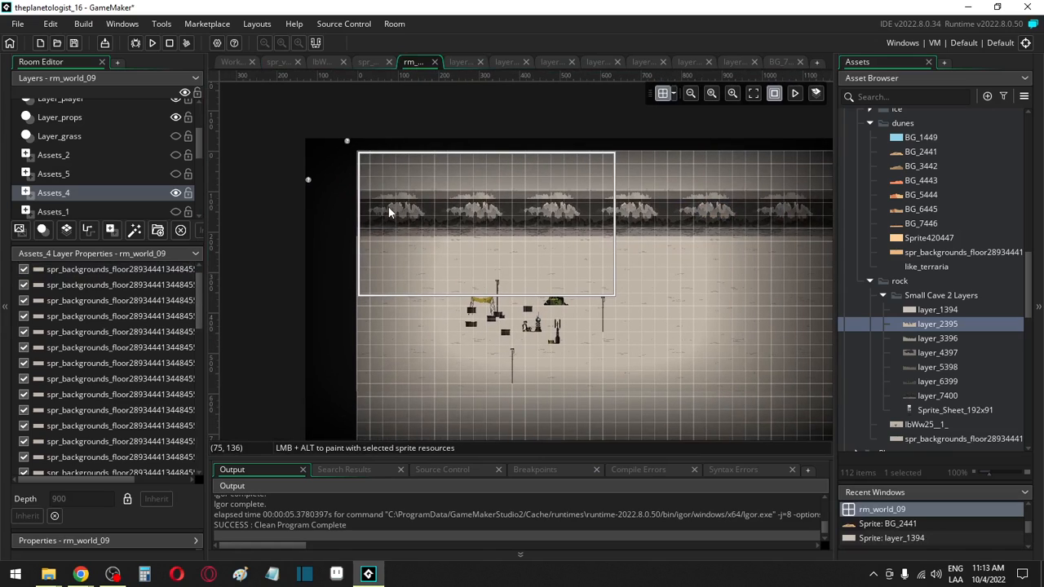
scroll(392, 194, "up", 6, "ctrl")
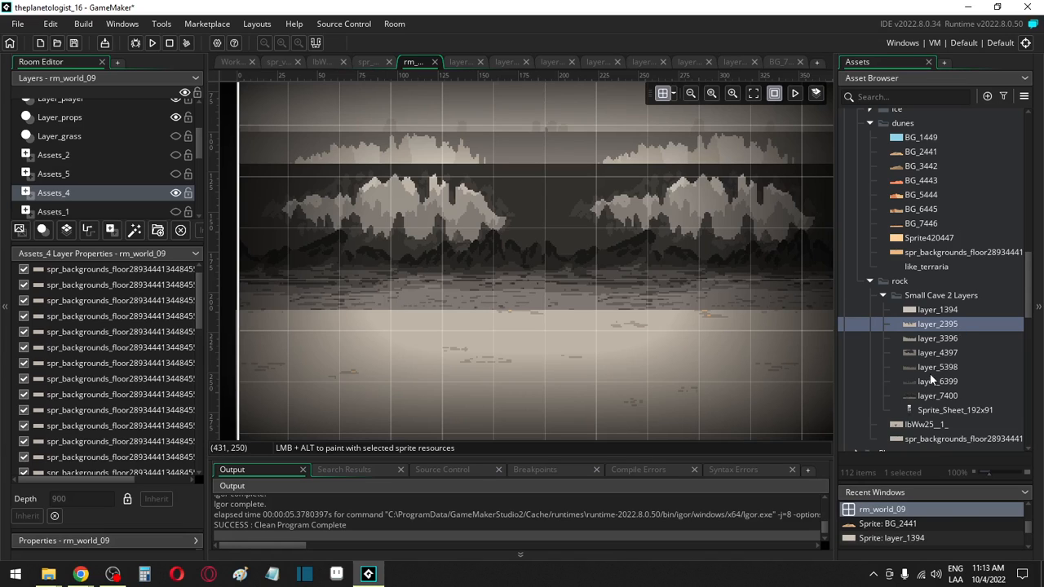
Step: Open the layer_7400 image for editing and turn a small patch about 10 pixels wide from its lower ground edge into a custom brush
double_click(930, 398)
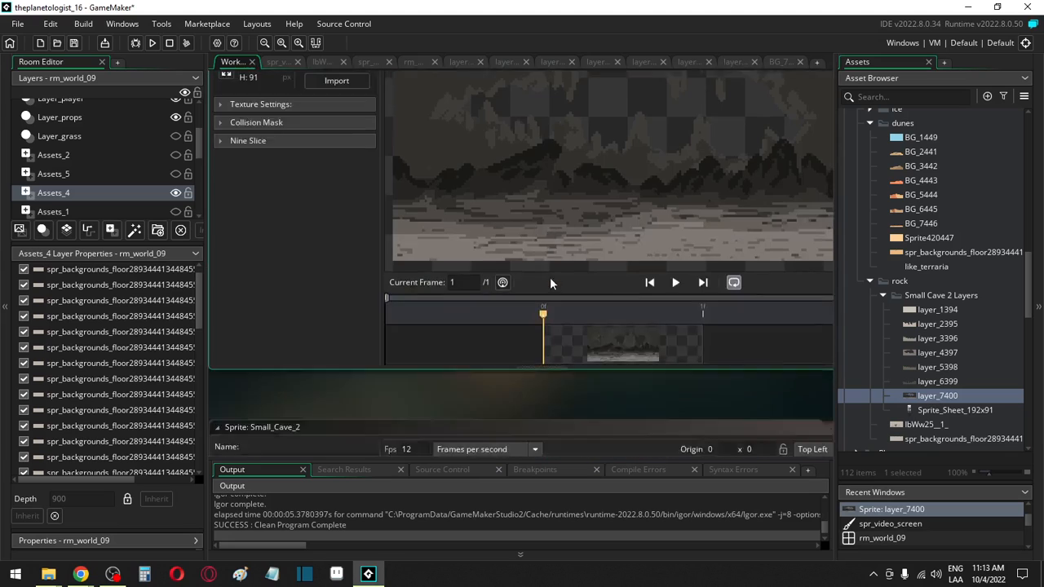
left_click(336, 147)
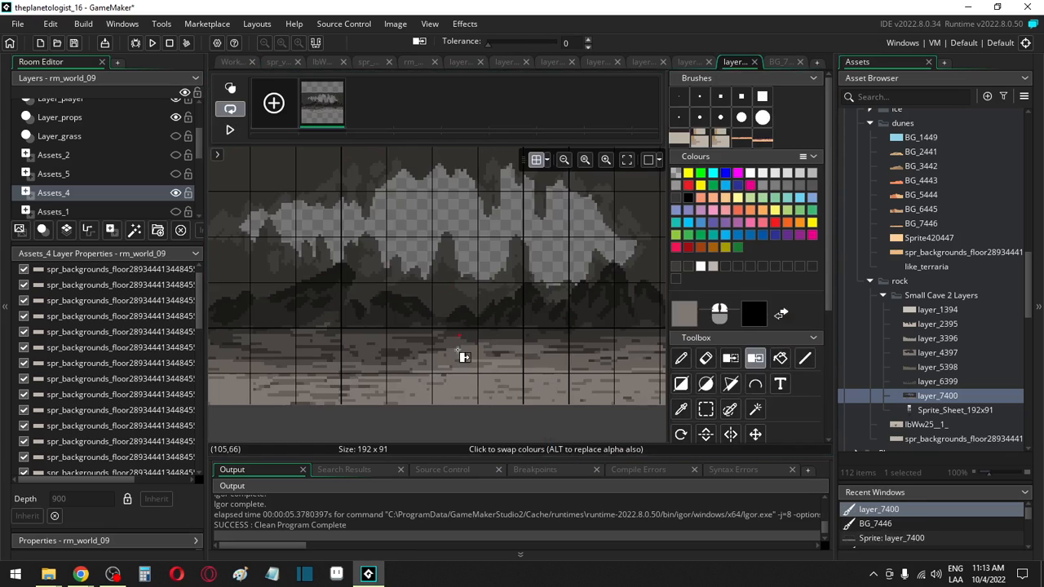
left_click(705, 408)
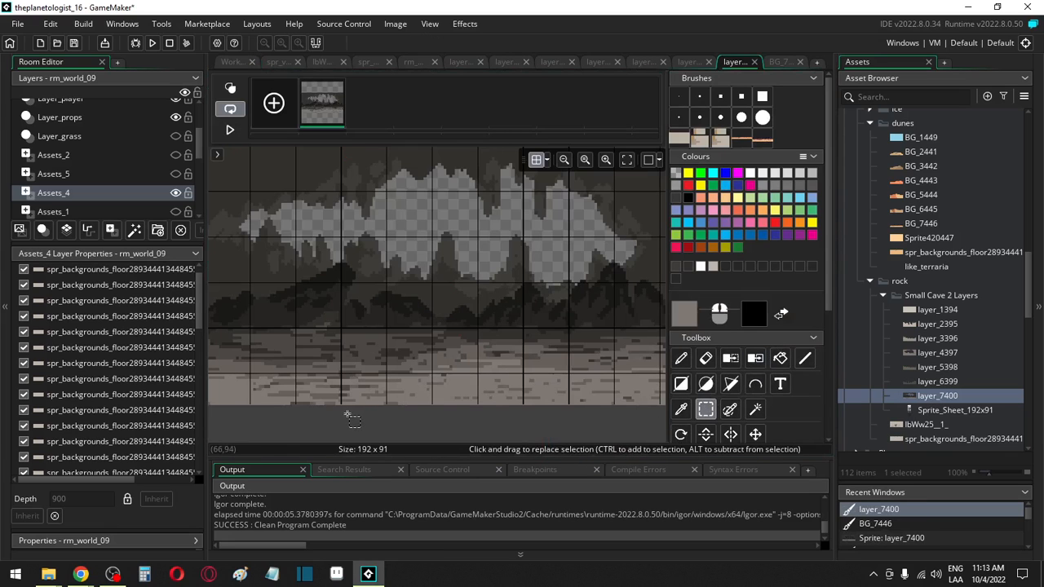
left_click_drag(322, 401, 346, 413)
key("ctrl+b")
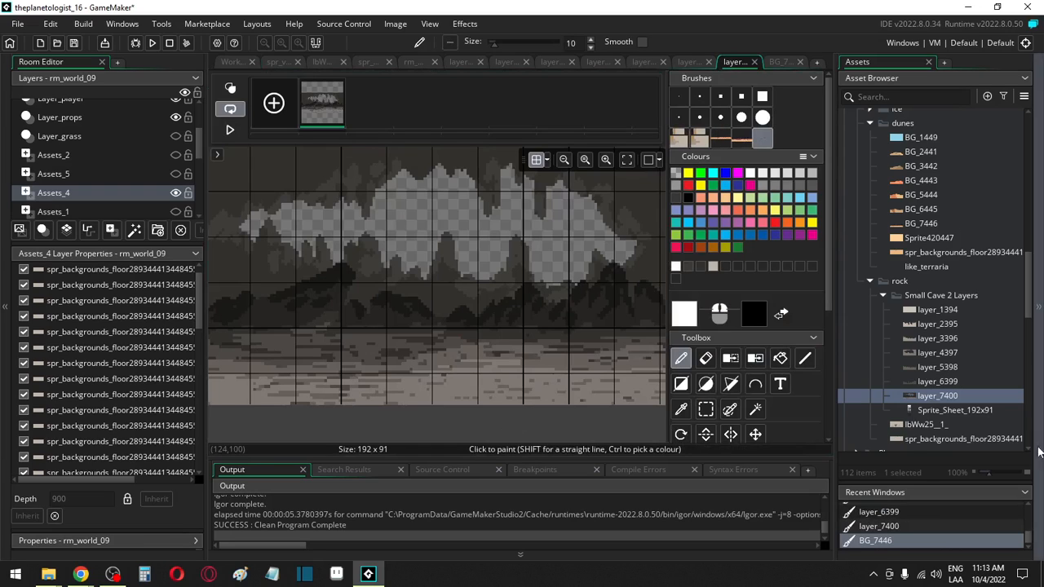
Step: Open the rock folder's spr_backgrounds_floor sprite for editing and stamp the layer_7400 patch brush onto its beige area as a colour sample
double_click(925, 439)
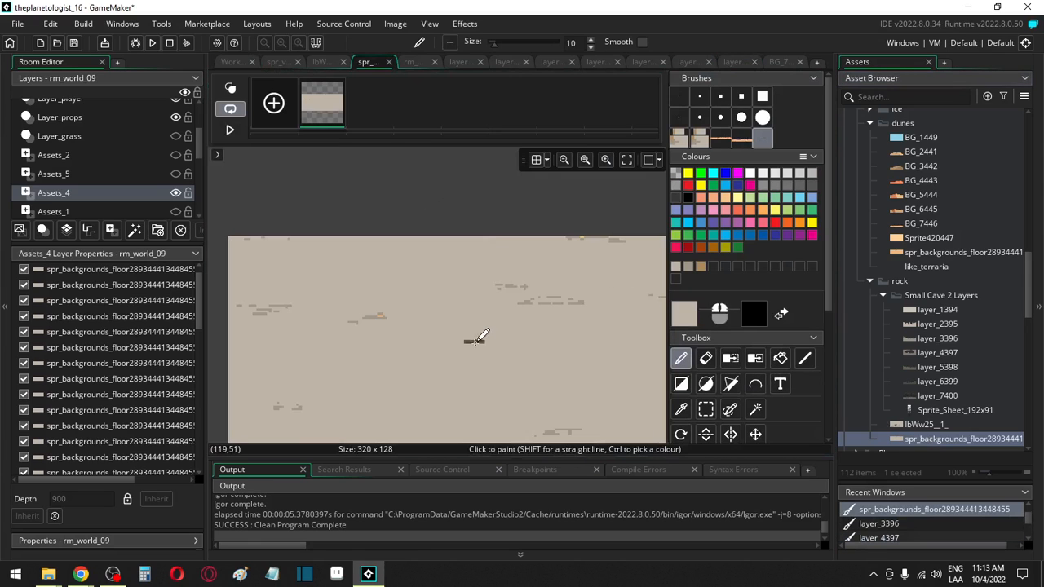
scroll(481, 335, "up", 3)
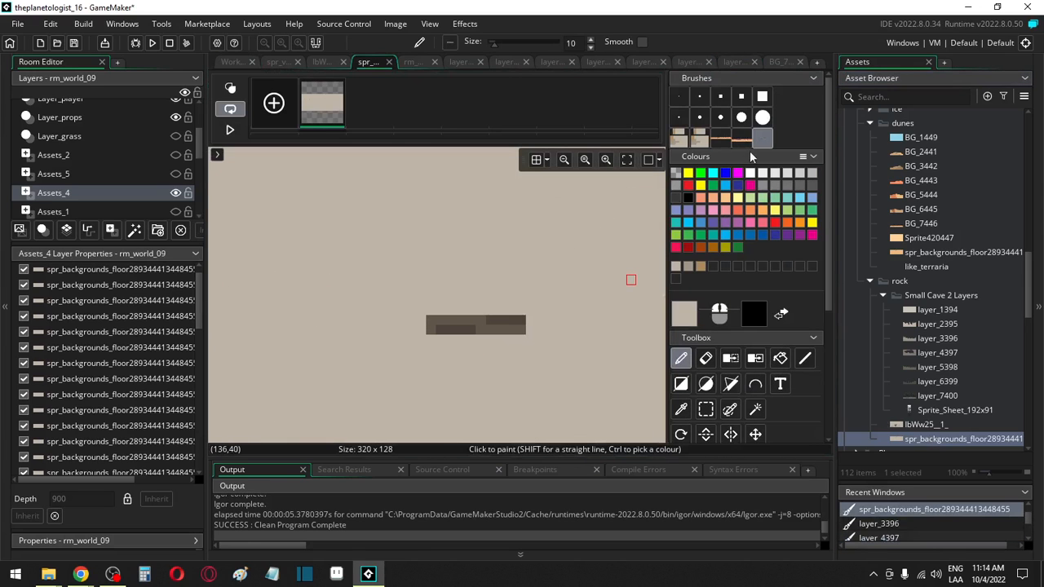
left_click(762, 174)
left_click(750, 174)
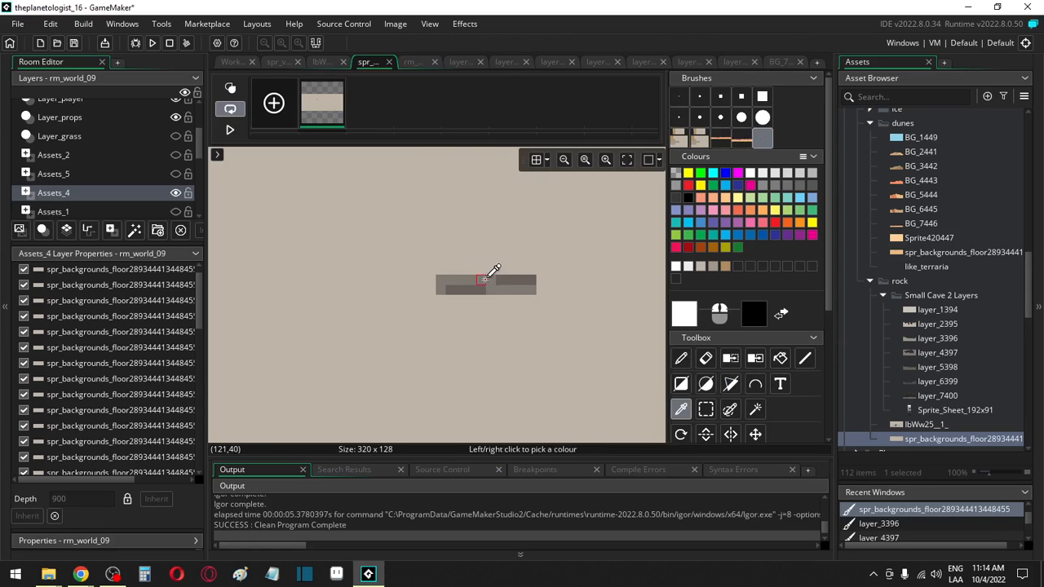
Step: Replace the floor sprite's beige base colour with the lighter grey-brown picked from the stamped patch
left_click(490, 279, "ctrl")
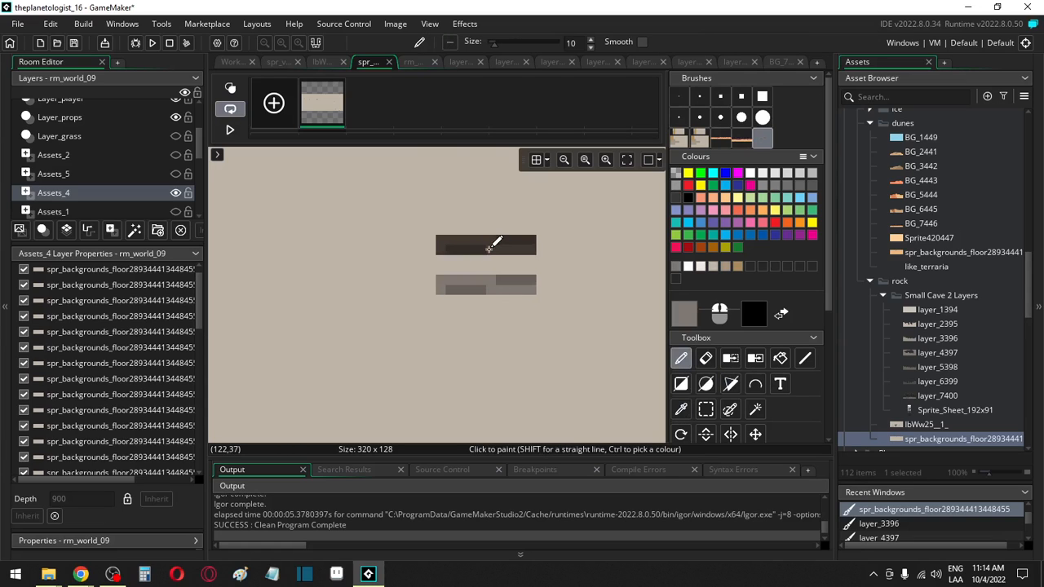
key("c")
left_click(515, 298)
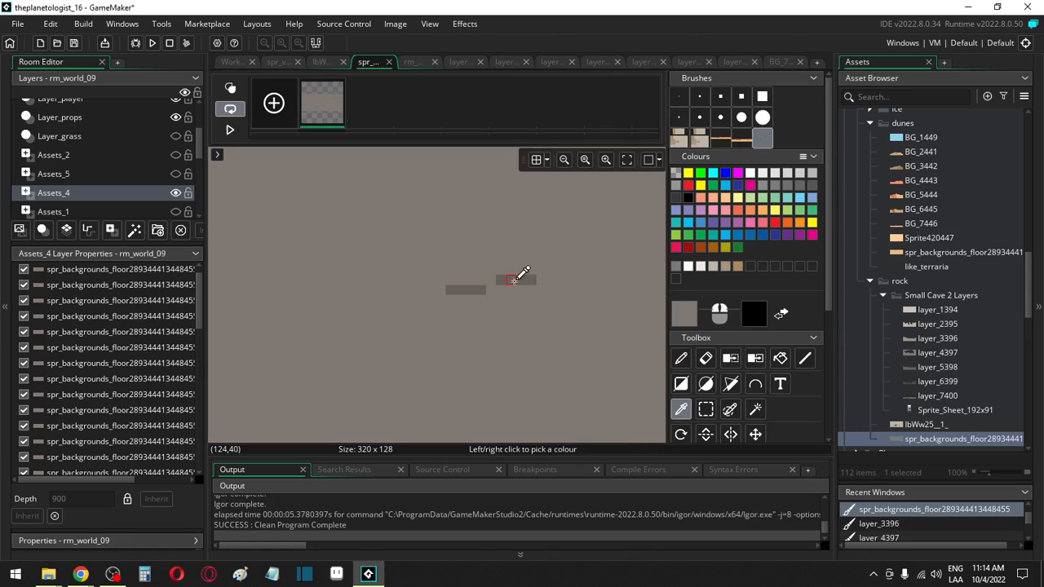
Step: Replace the floor sprite's light speckle colour with the darker grey-brown picked from the stamped patch, and check the whole tile
left_click(513, 281, "ctrl")
scroll(675, 262, "down", 2)
scroll(555, 256, "down", 7, "ctrl")
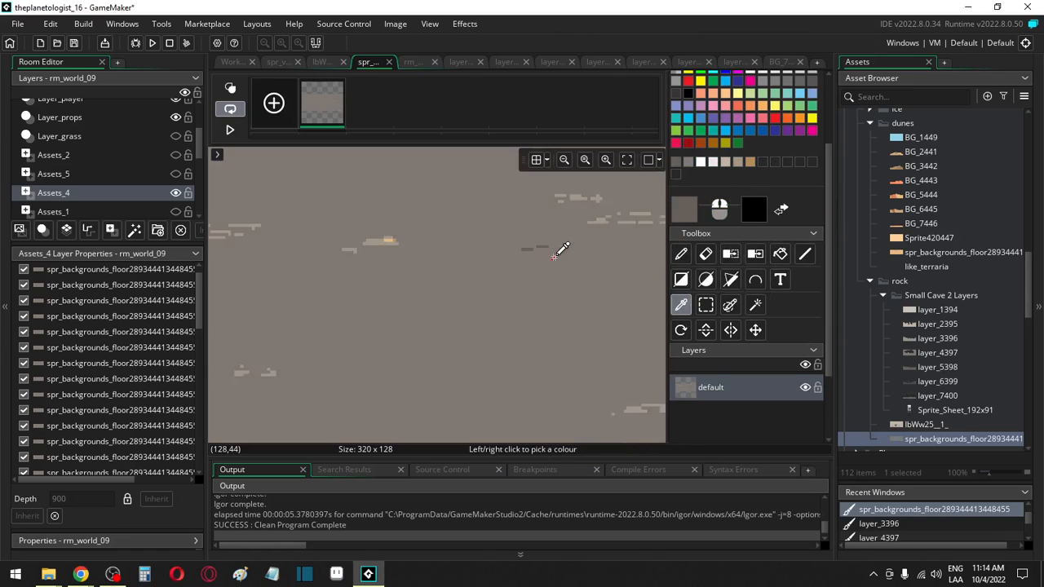
middle_click_drag(594, 232, 437, 301)
scroll(445, 299, "up", 4, "ctrl")
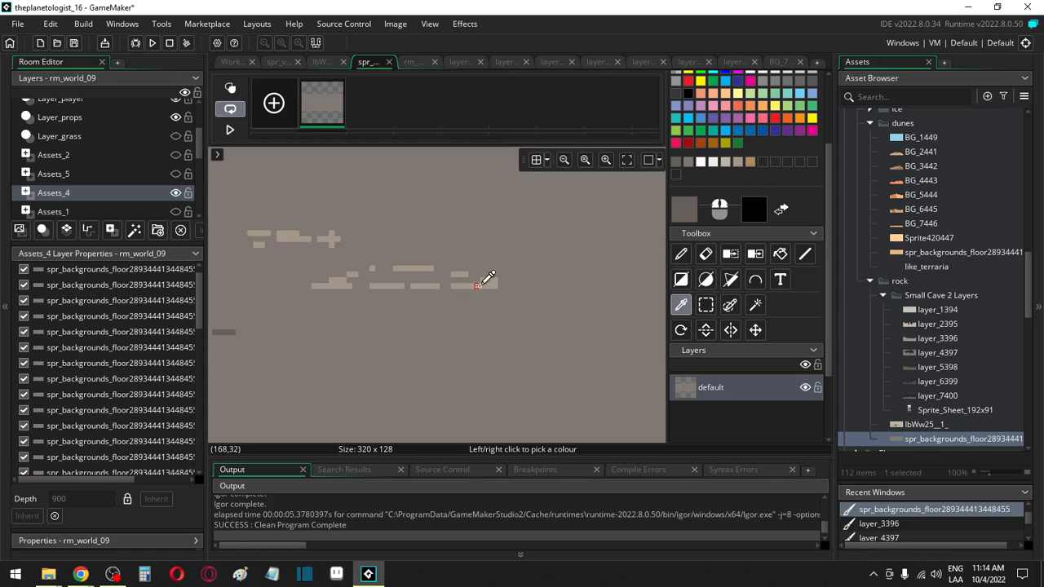
scroll(489, 277, "up", 5)
scroll(486, 379, "down", 3)
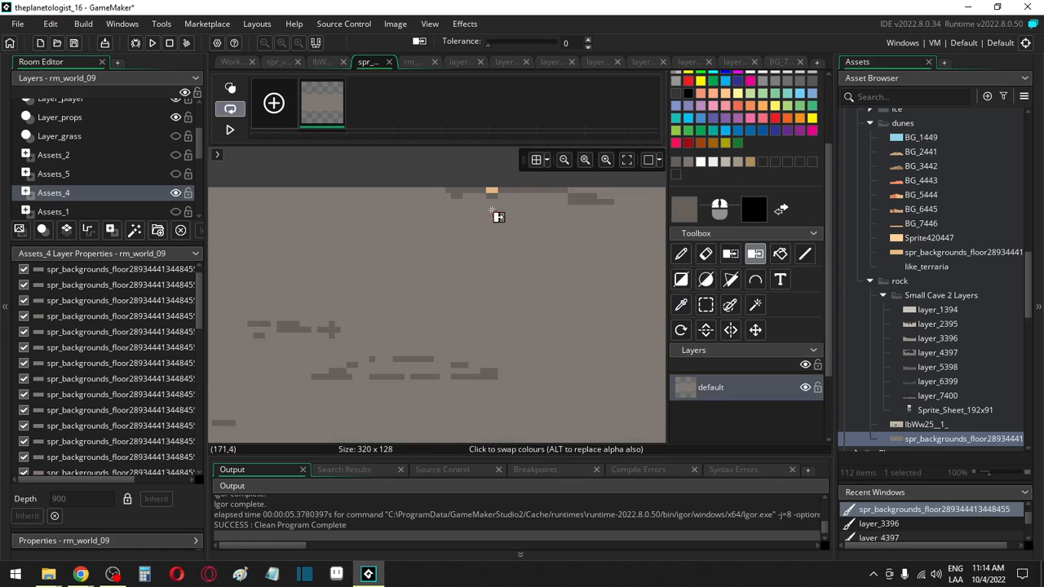
scroll(482, 298, "down", 5, "ctrl")
scroll(494, 351, "down", 4)
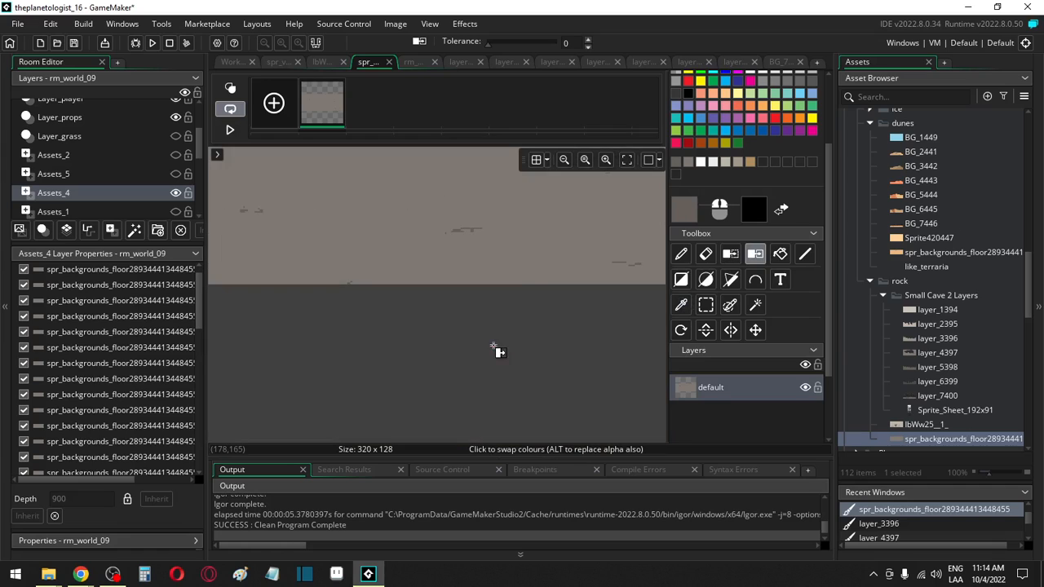
Step: Return to the rm_world_09 room and set the Background layer's Y offset to 0
scroll(520, 283, "down", 1, "ctrl")
scroll(521, 277, "down", 2, "ctrl")
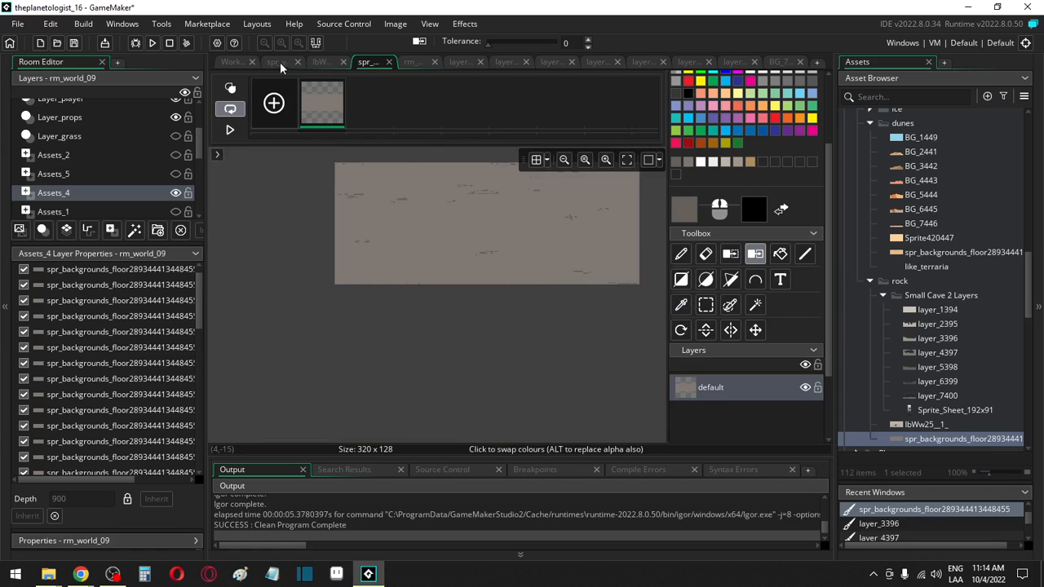
left_click(409, 62)
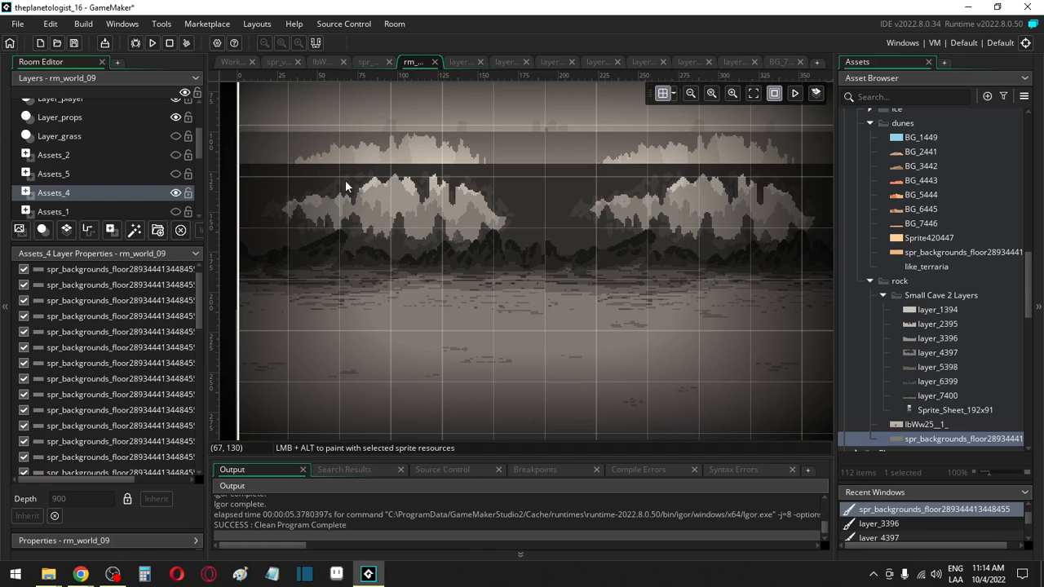
scroll(344, 198, "down", 2, "ctrl")
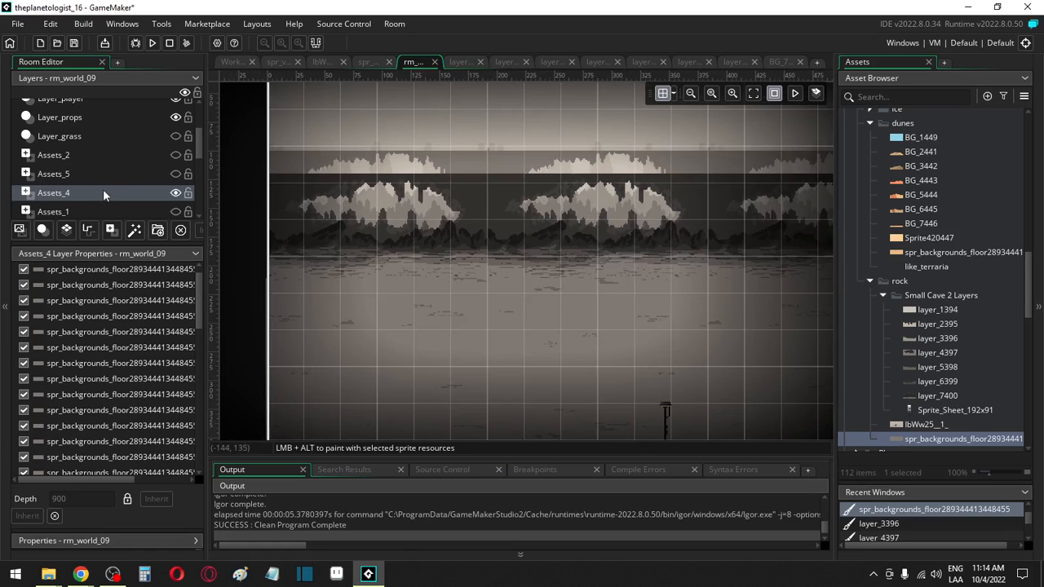
left_click(104, 159)
scroll(107, 170, "down", 4)
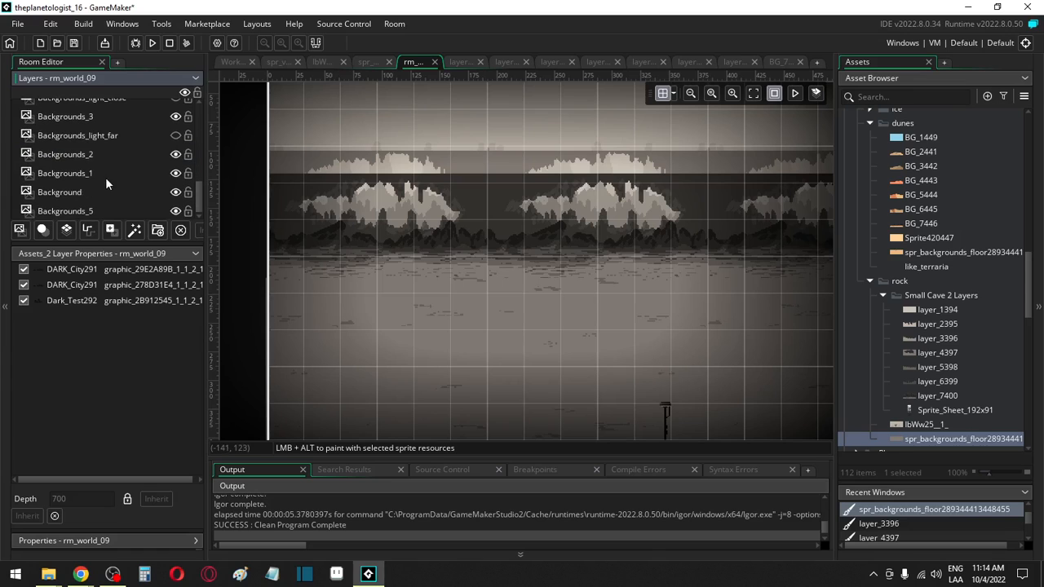
left_click(95, 208)
left_click(86, 193)
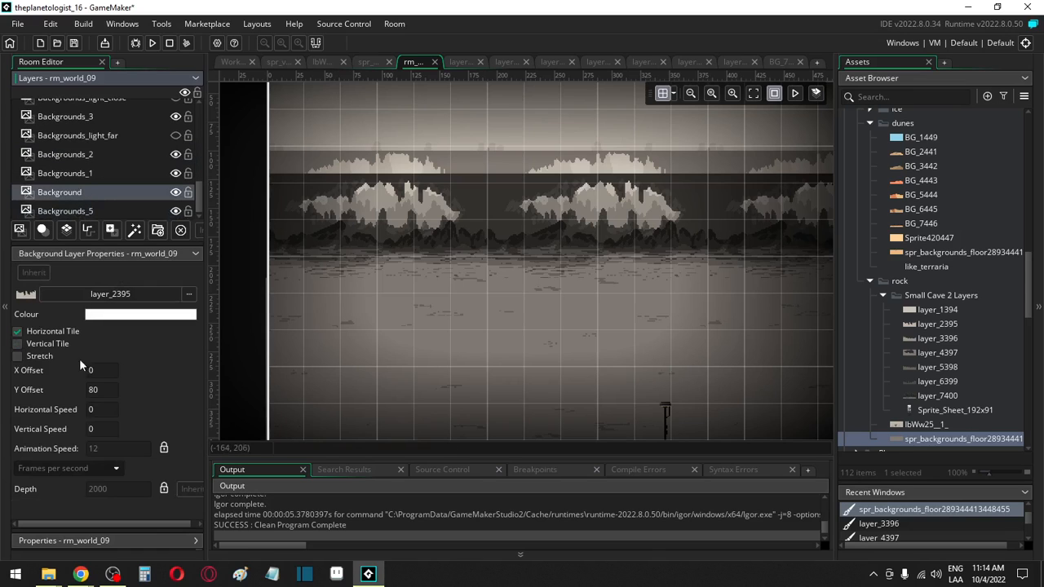
double_click(104, 395)
type("0")
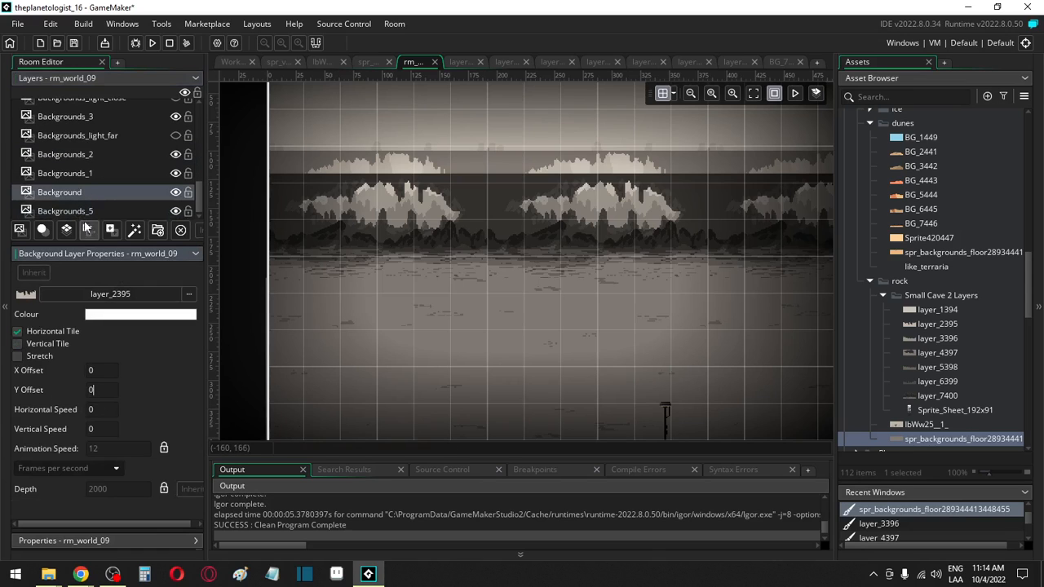
Step: Set the Y offset of the Backgrounds_1 and Backgrounds_2 layers to 0
left_click(83, 174)
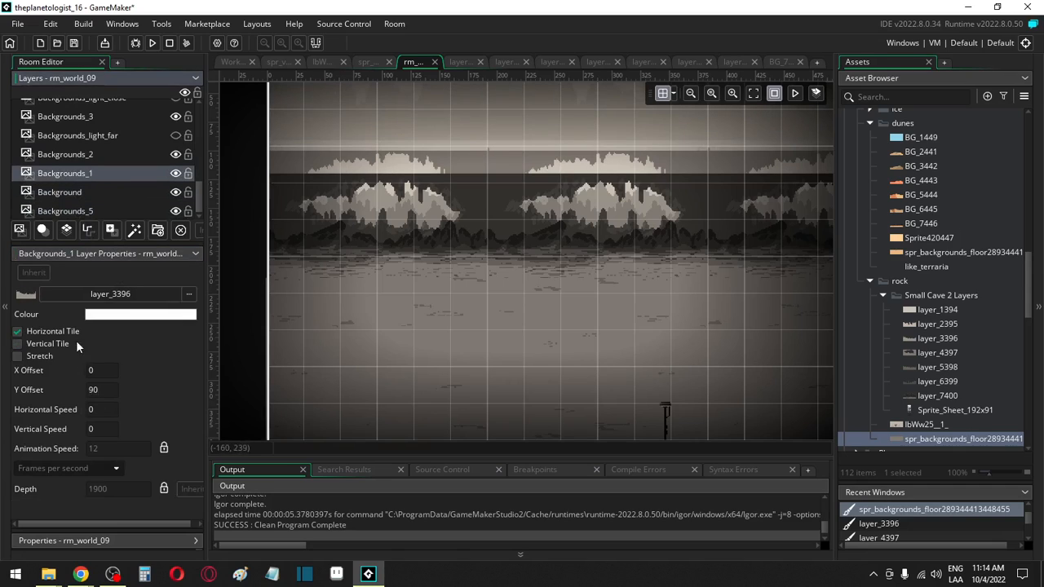
double_click(104, 390)
type("0")
left_click(104, 149)
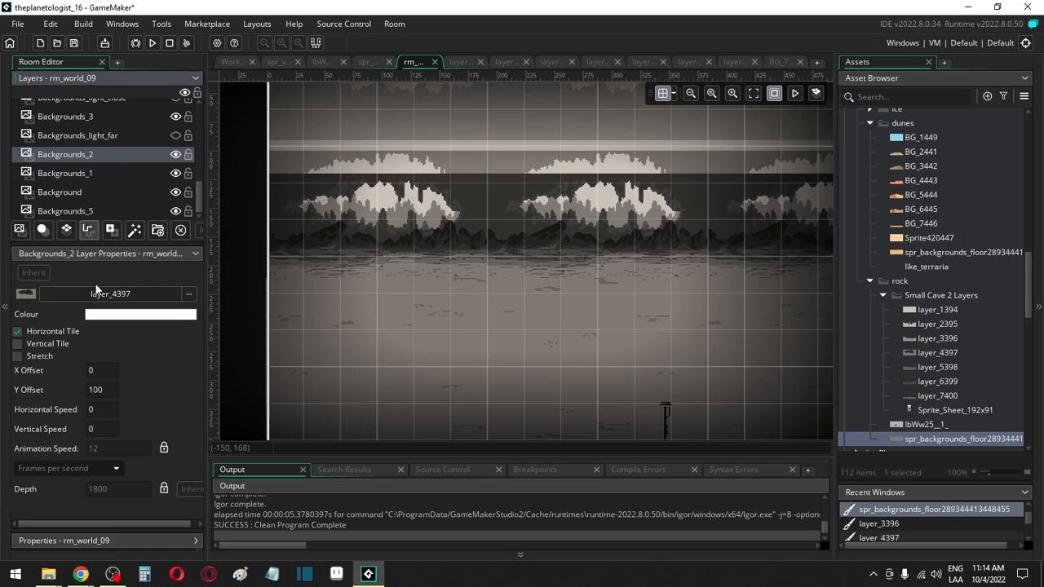
double_click(103, 390)
type("0")
Step: Set the Backgrounds_3 layer's Y offset to 0
left_click(87, 118)
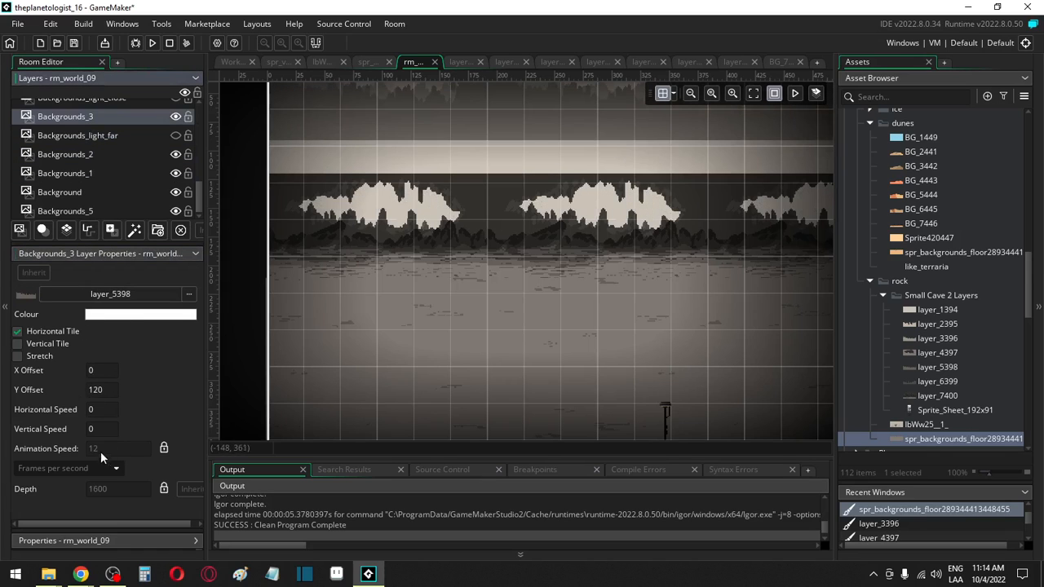
double_click(95, 390)
type("0")
key("Return")
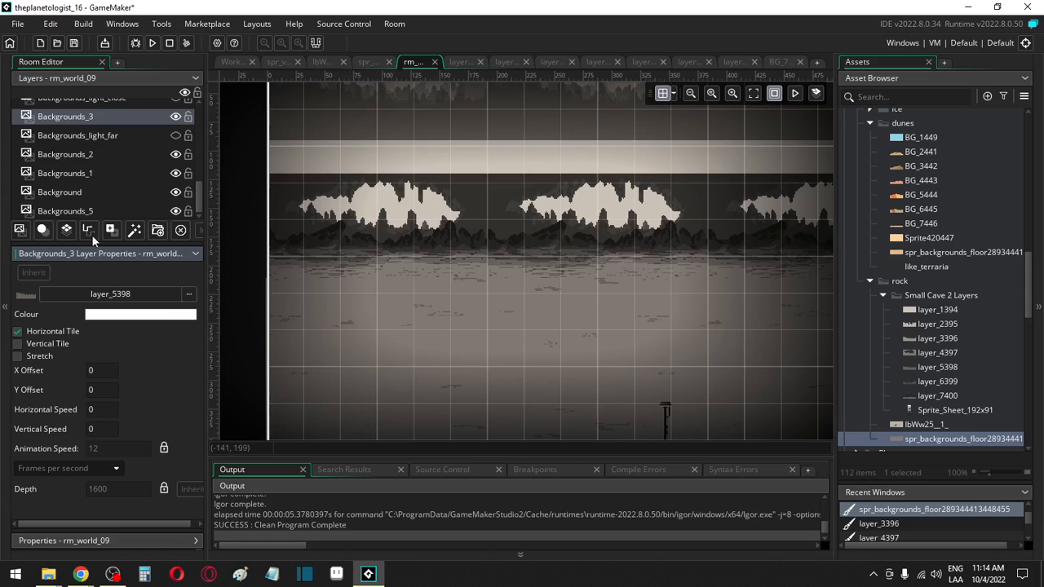
Step: Set the Y offset of the Backgrounds_4 and Backgrounds_6 layers to 0
scroll(87, 173, "up", 3)
left_click(77, 157)
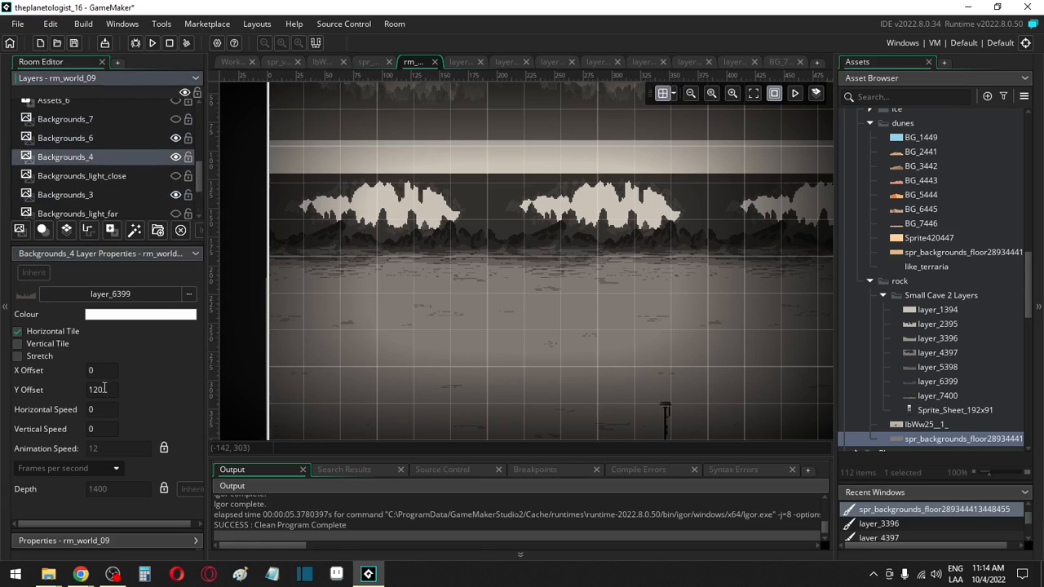
left_click(89, 137)
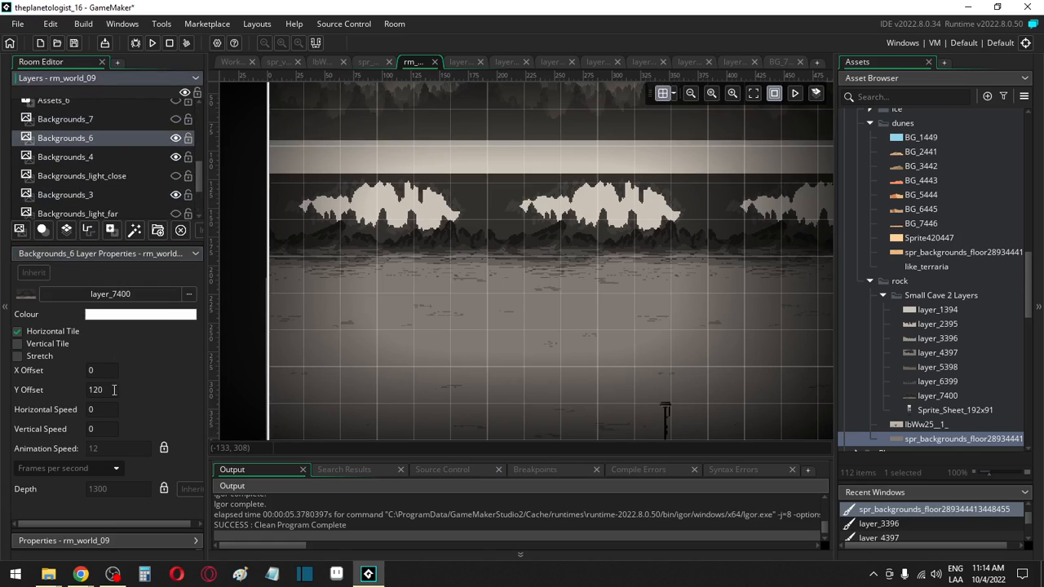
double_click(114, 390)
type("0")
left_click(98, 119)
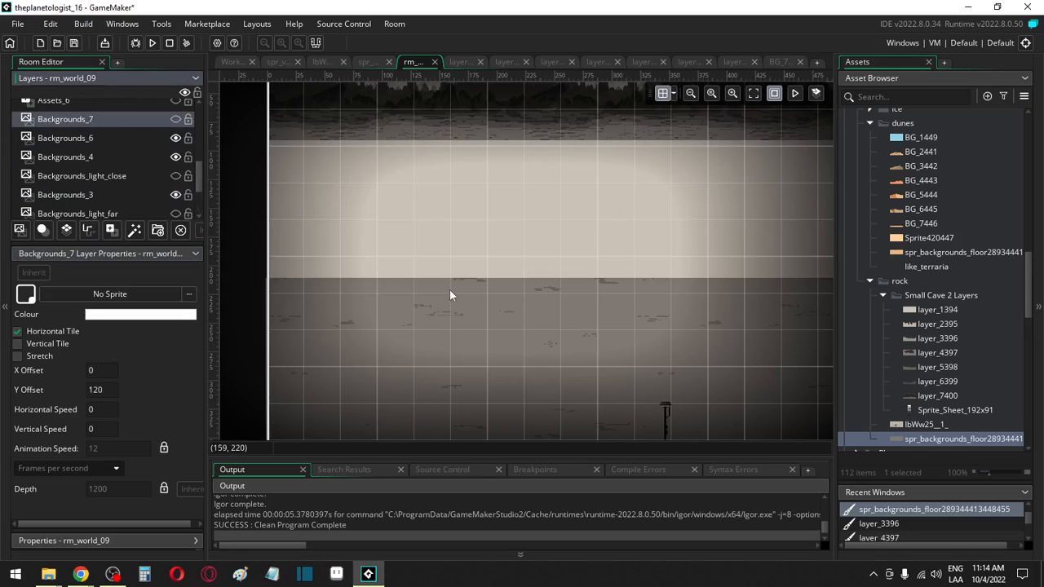
Step: Select all floor sprites on the Assets_4 layer and move them up so their area starts at about (-4, 90)
scroll(370, 293, "down", 3)
scroll(160, 186, "up", 3)
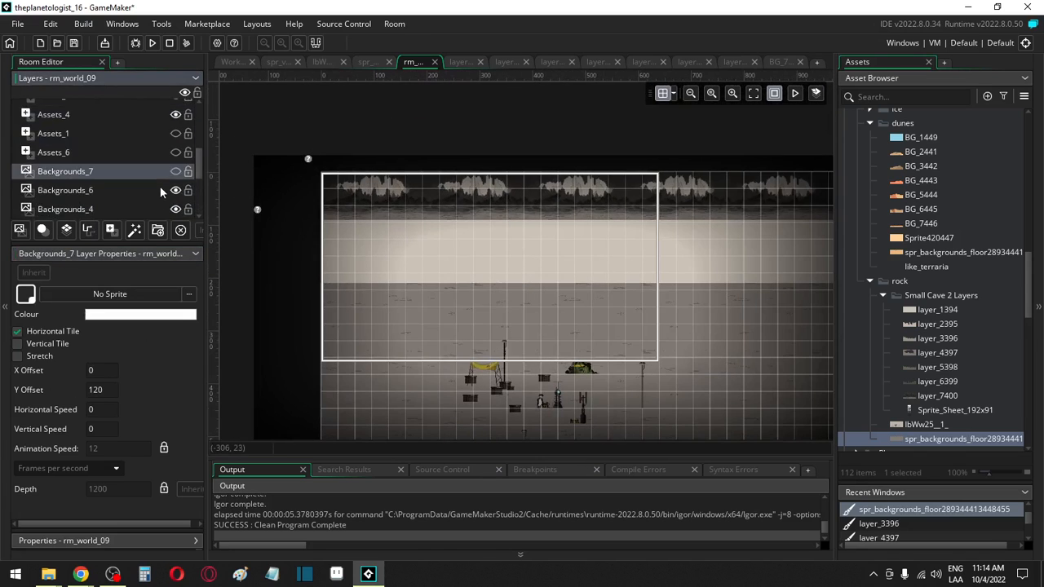
left_click(131, 168)
scroll(383, 320, "down", 5)
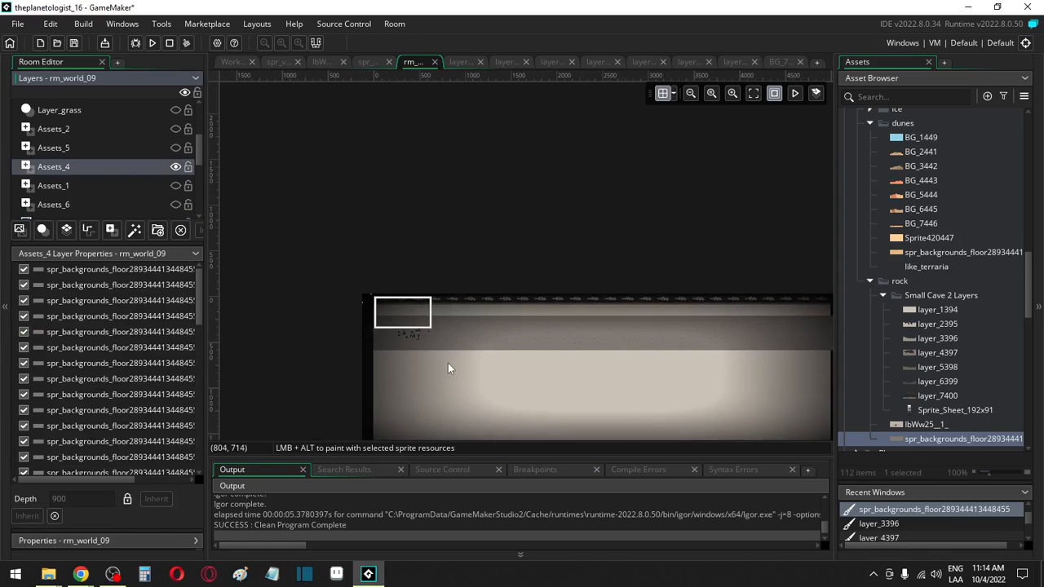
middle_click_drag(301, 321, 383, 329)
left_click_drag(774, 386, 248, 271)
scroll(263, 277, "up", 6)
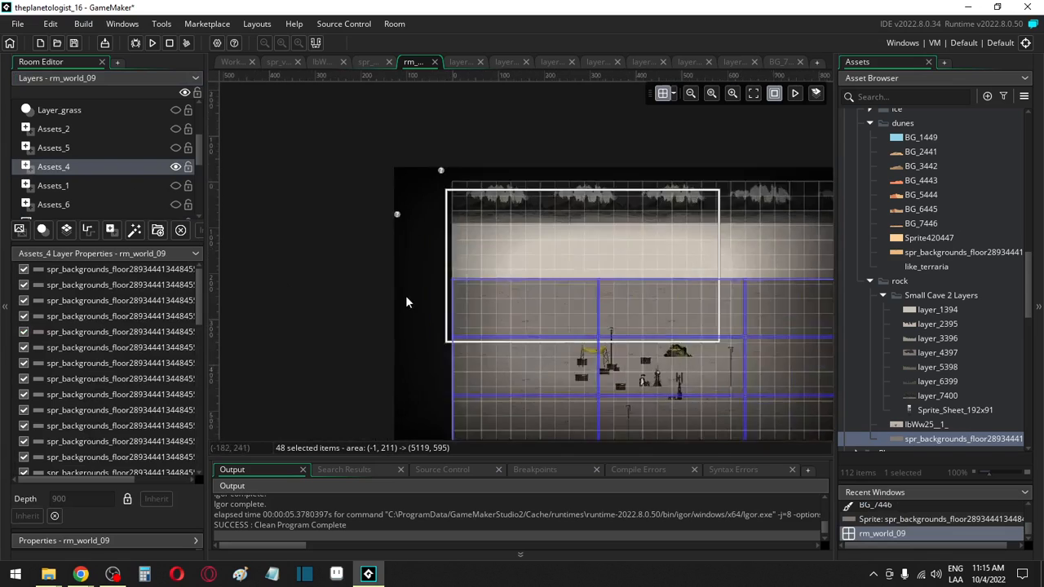
mouse_move(533, 250)
left_mouse_down()
mouse_move(526, 268)
mouse_move(522, 239)
left_mouse_up()
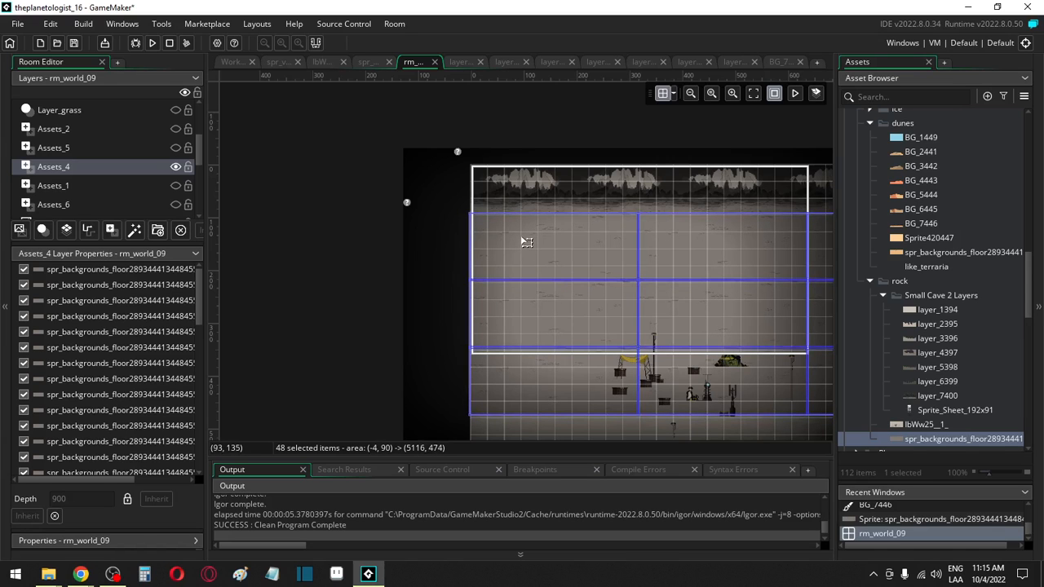
Step: Compare the scene with and without the Backgrounds_6 layer, leaving that layer hidden
scroll(522, 235, "up", 4)
scroll(521, 227, "down", 3)
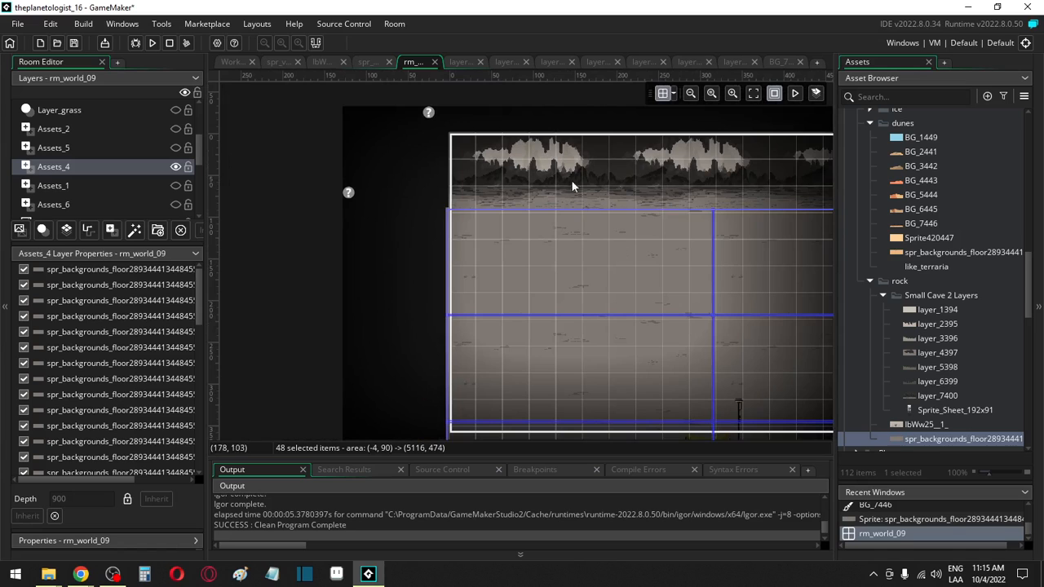
scroll(566, 178, "up", 3)
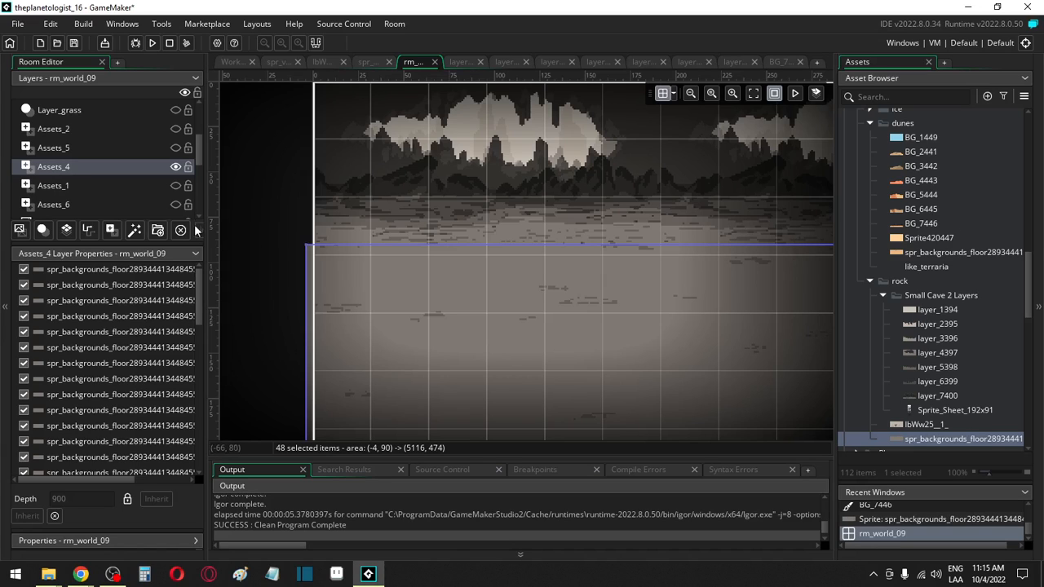
scroll(185, 172, "down", 2)
left_click(175, 190)
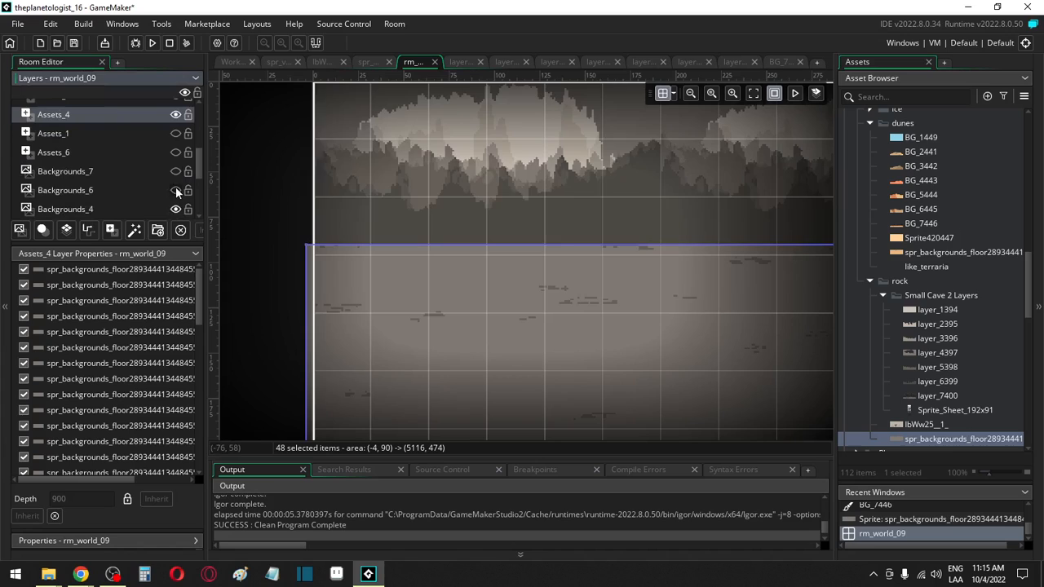
left_click(175, 190)
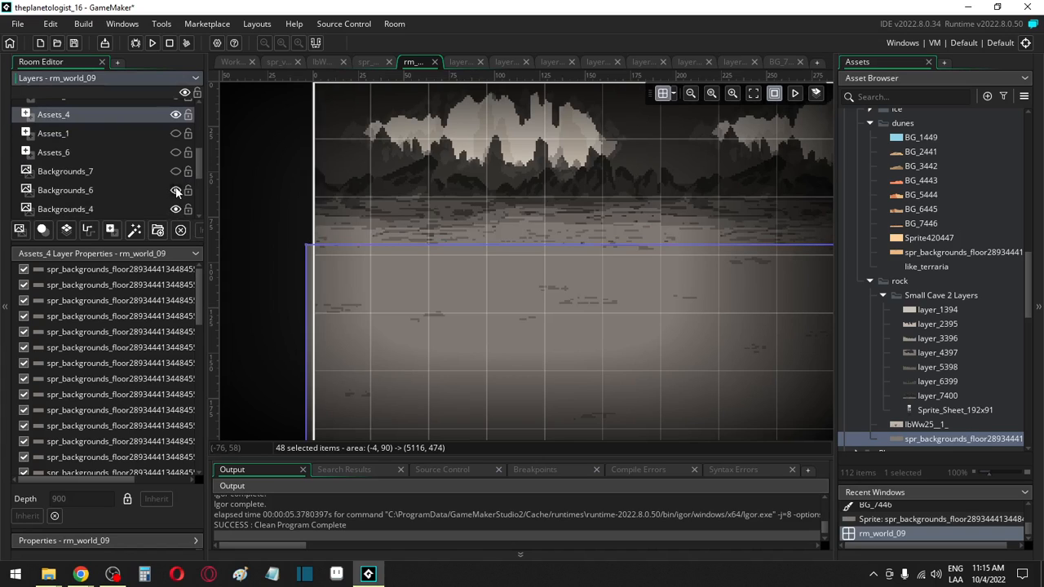
left_click(175, 190)
left_click(175, 190)
left_click(175, 190)
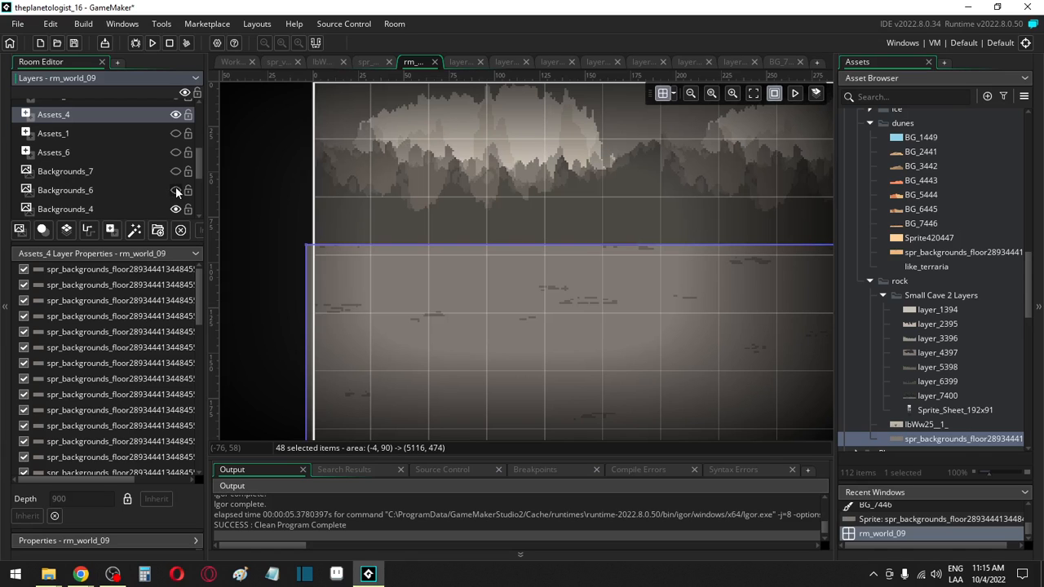
Step: Move the selected floor sprites down so their area starts at about (-4, 122)
scroll(282, 354, "down", 2, "ctrl")
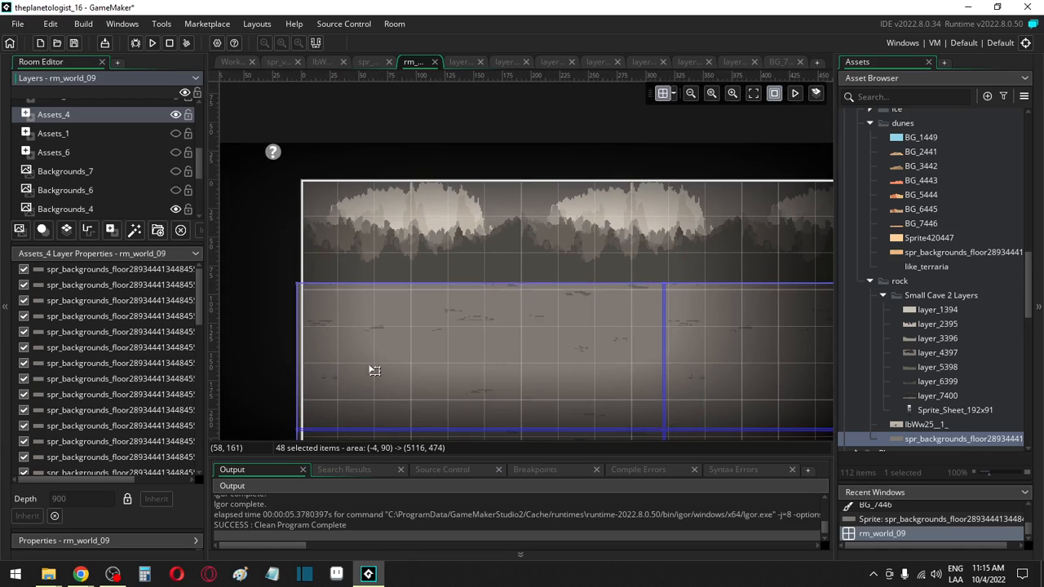
scroll(368, 326, "down", 3)
left_click_drag(367, 259, 367, 290)
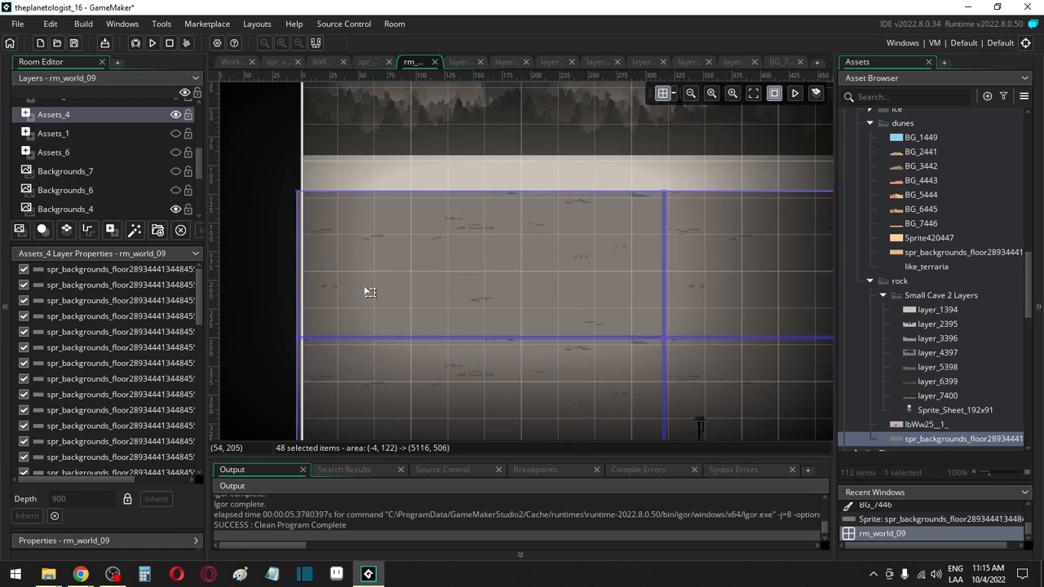
Step: Make the Backgrounds_6 layer visible again
scroll(103, 206, "up", 3)
scroll(94, 212, "down", 1)
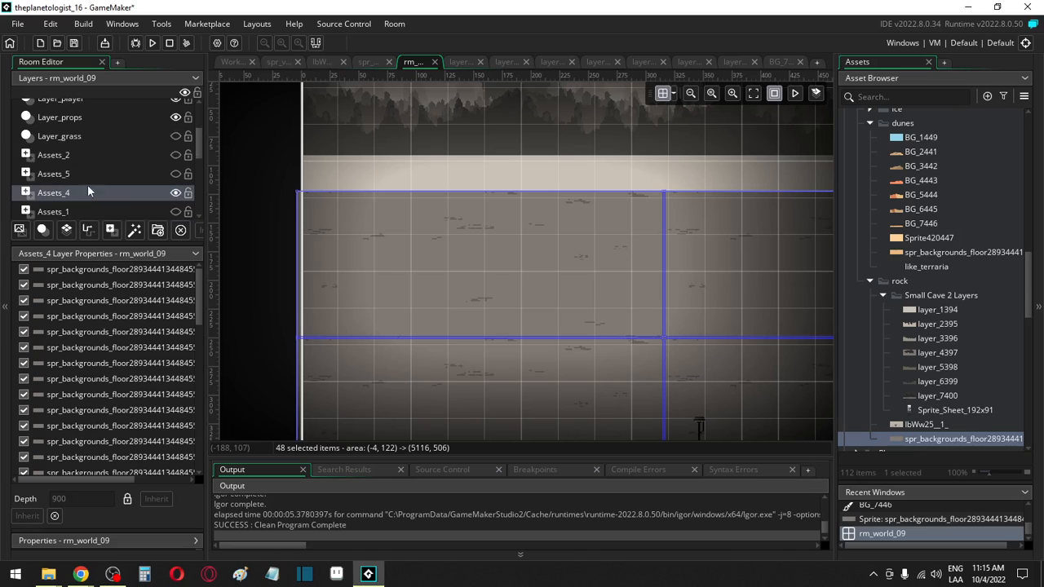
scroll(163, 196, "down", 4)
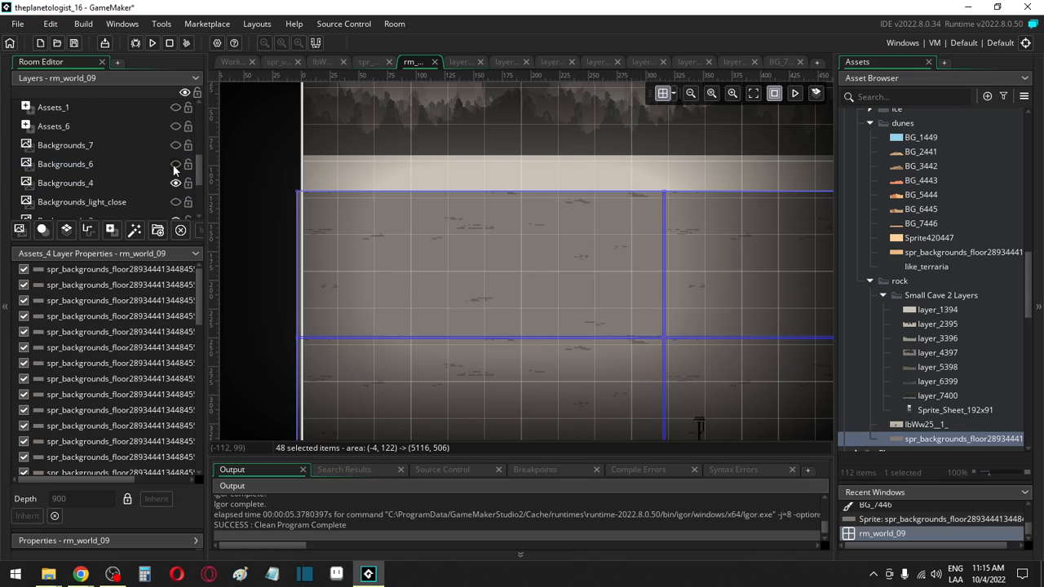
left_click(176, 164)
Step: Review the properties of the Backgrounds_light_close, Backgrounds_light_far and Backgrounds_3 layers against the cave scene
scroll(233, 223, "up", 3)
left_click(89, 202)
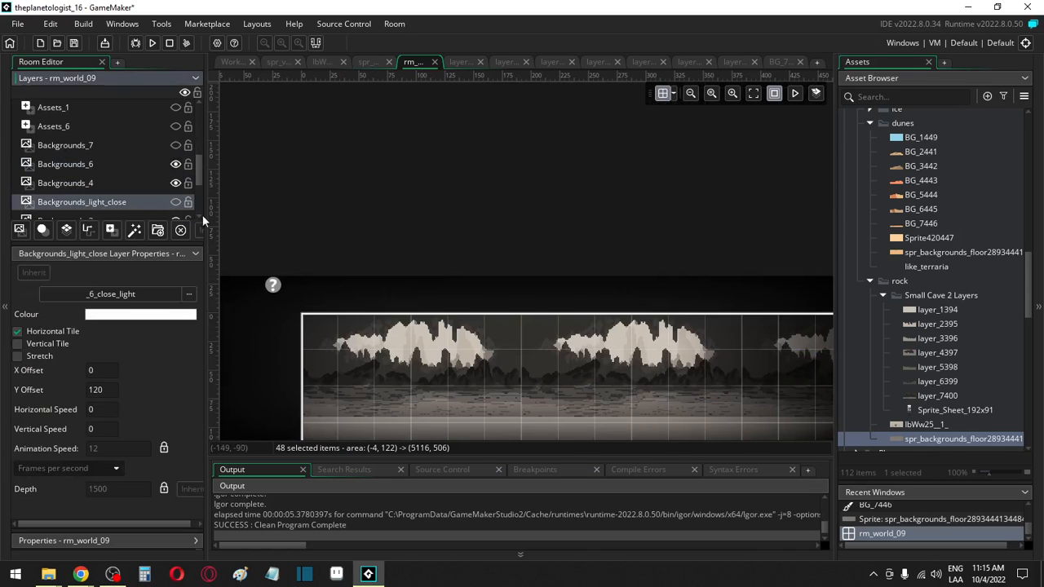
scroll(110, 189, "down", 2)
left_click(95, 187)
scroll(238, 216, "down", 3)
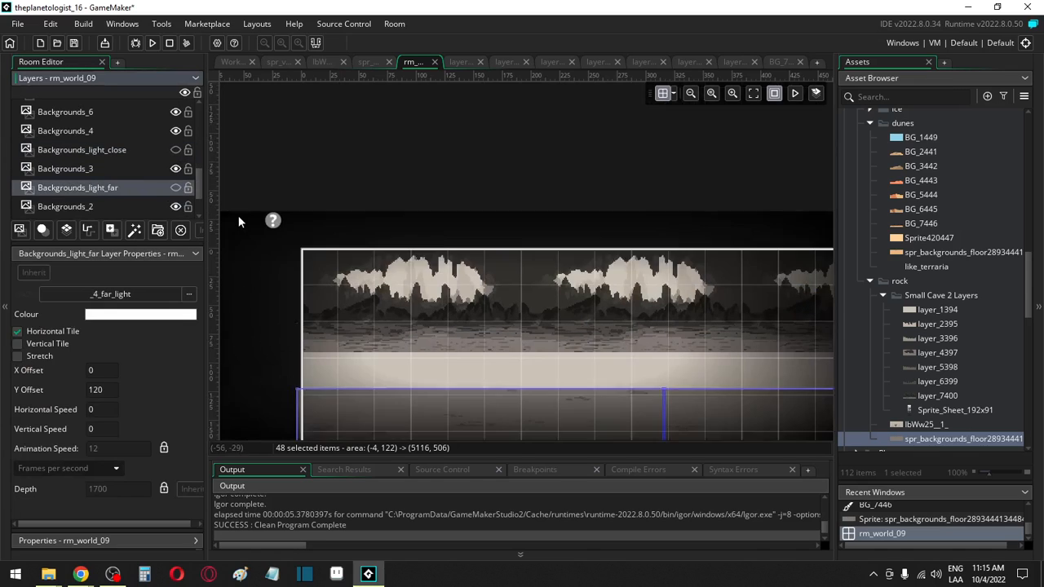
scroll(254, 216, "up", 2)
left_click(124, 172)
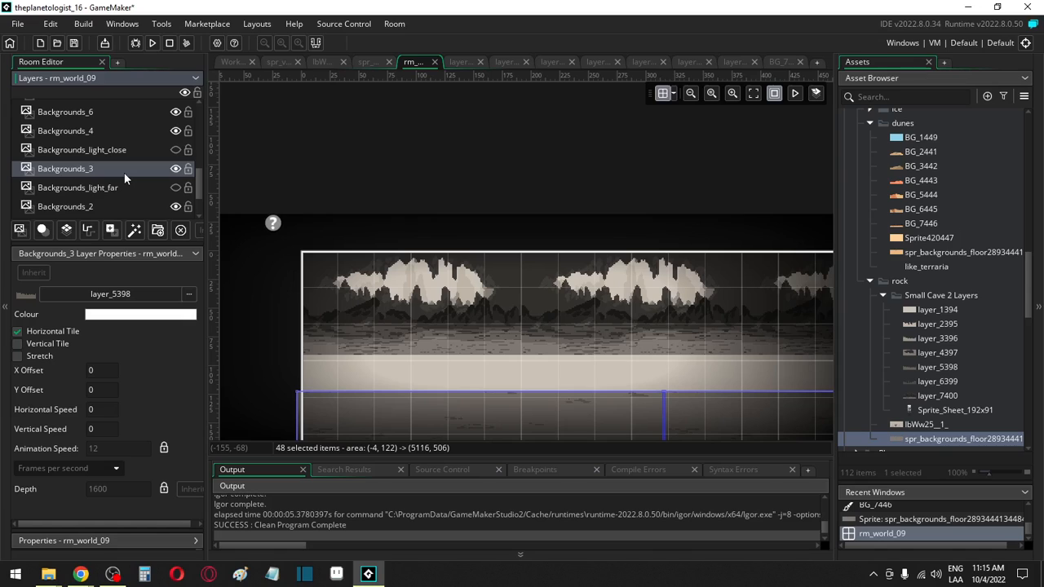
Step: Try a Y offset of 50 on the Backgrounds_6 layer
scroll(123, 181, "up", 2)
left_click(116, 190)
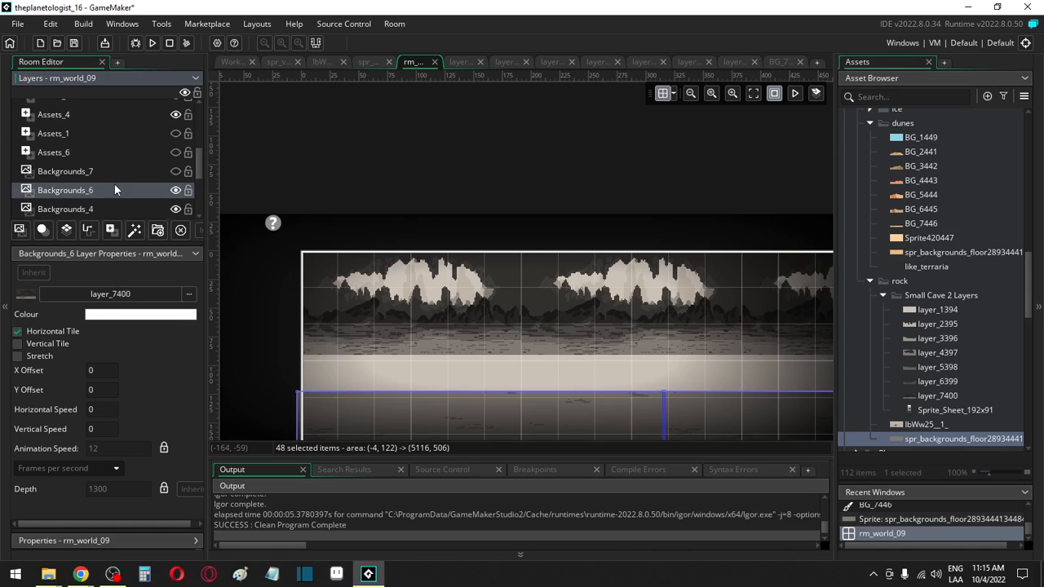
left_click(105, 370)
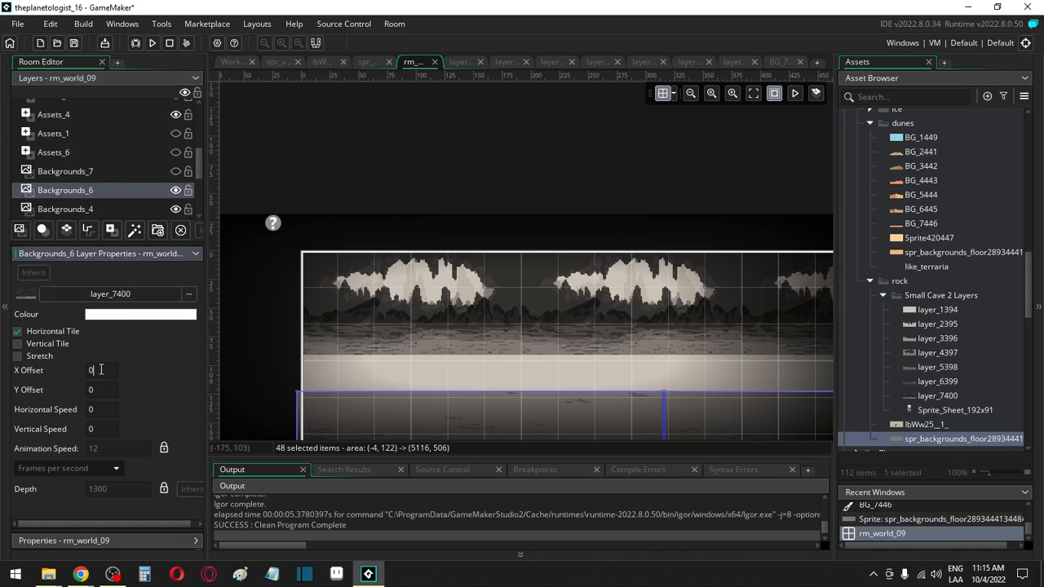
left_click_drag(94, 390, 86, 390)
left_click(105, 371)
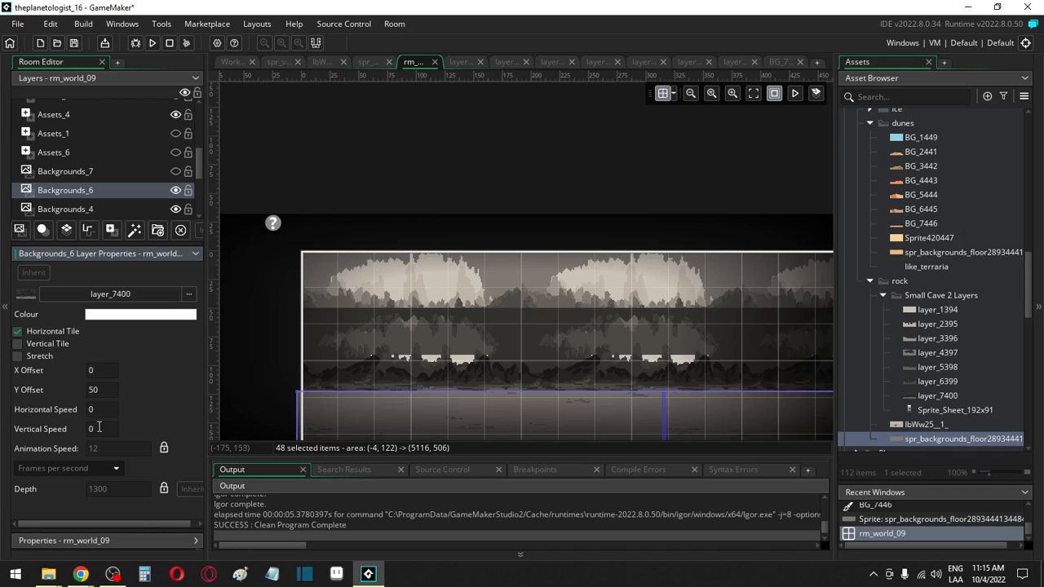
Step: Set the Backgrounds_6 layer's Y offset to 30
left_click(89, 390)
type("30")
left_click(94, 371)
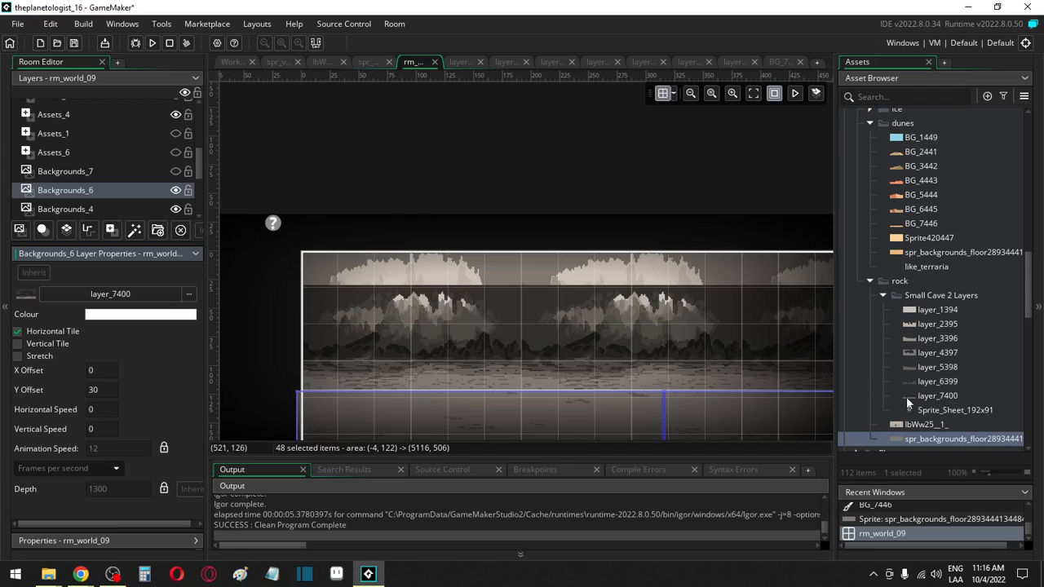
Step: Open the layer_7400 sprite from the Small Cave 2 Layers group in the sprite editor
left_click(927, 395)
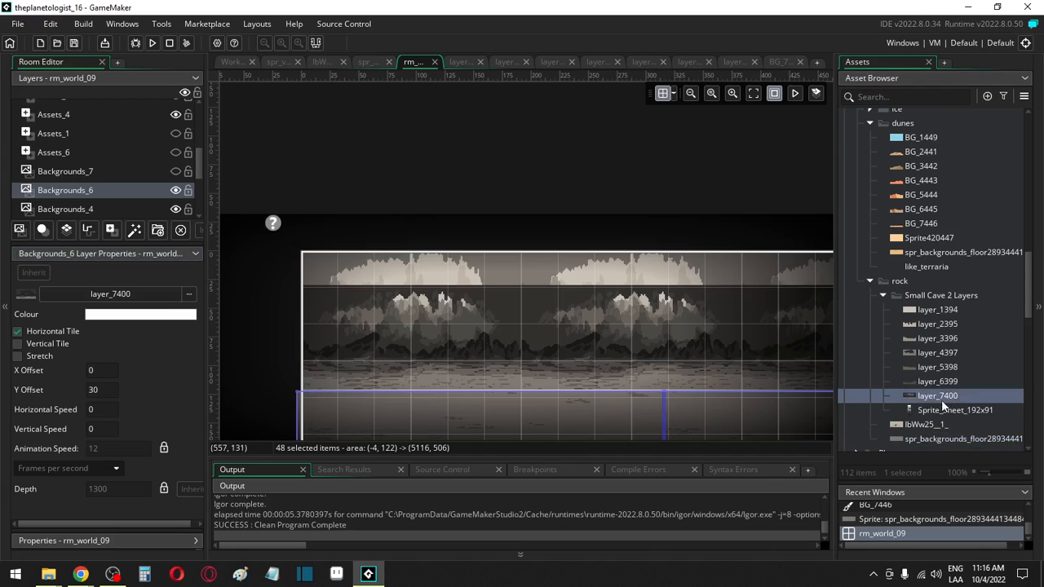
double_click(936, 396)
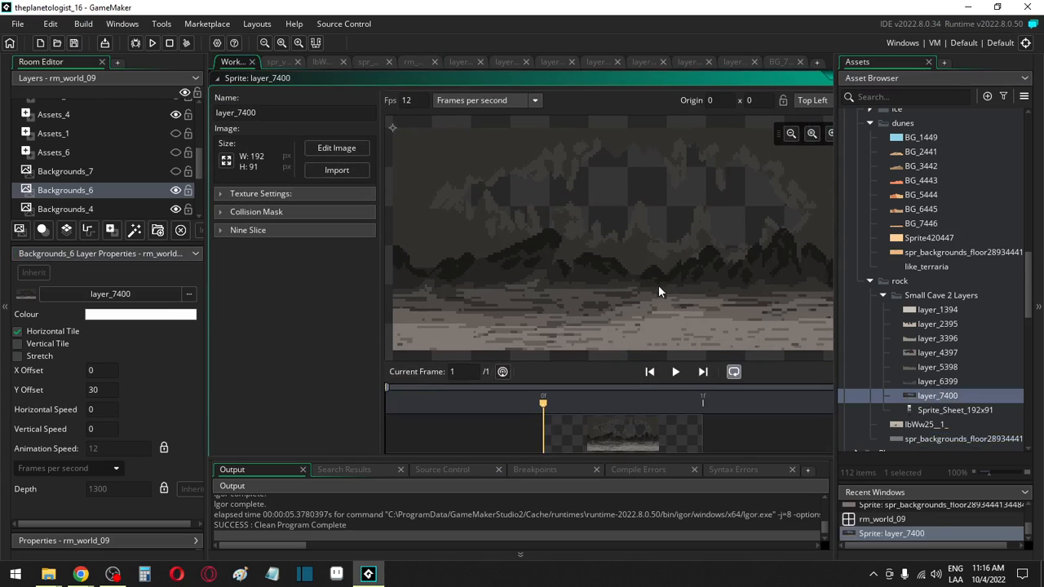
Step: Open the layer_7400 sprite's image for pixel editing
middle_click_drag(658, 256, 526, 267)
scroll(636, 251, "down", 2)
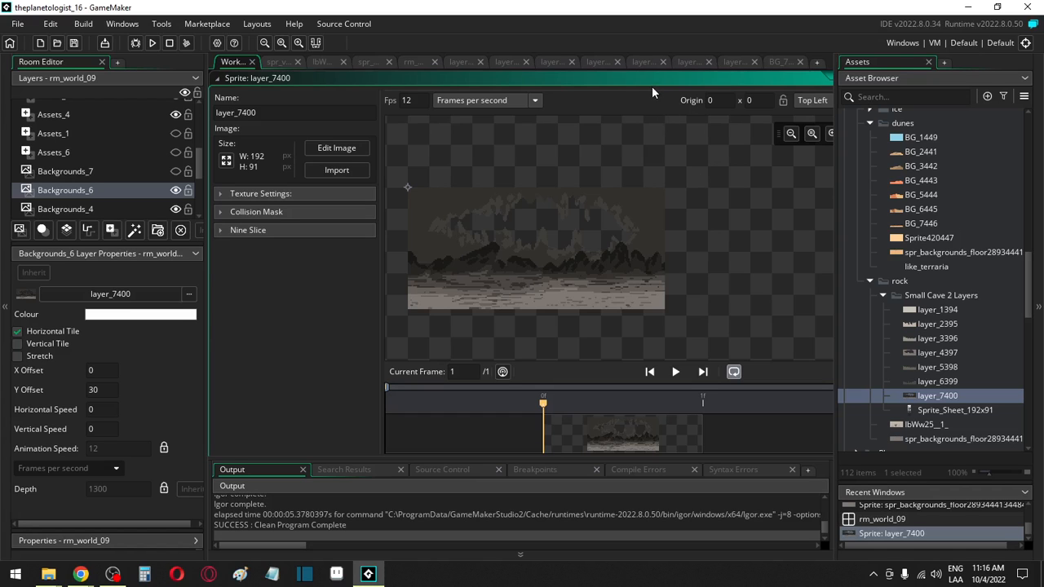
left_click(337, 148)
scroll(424, 286, "down", 3)
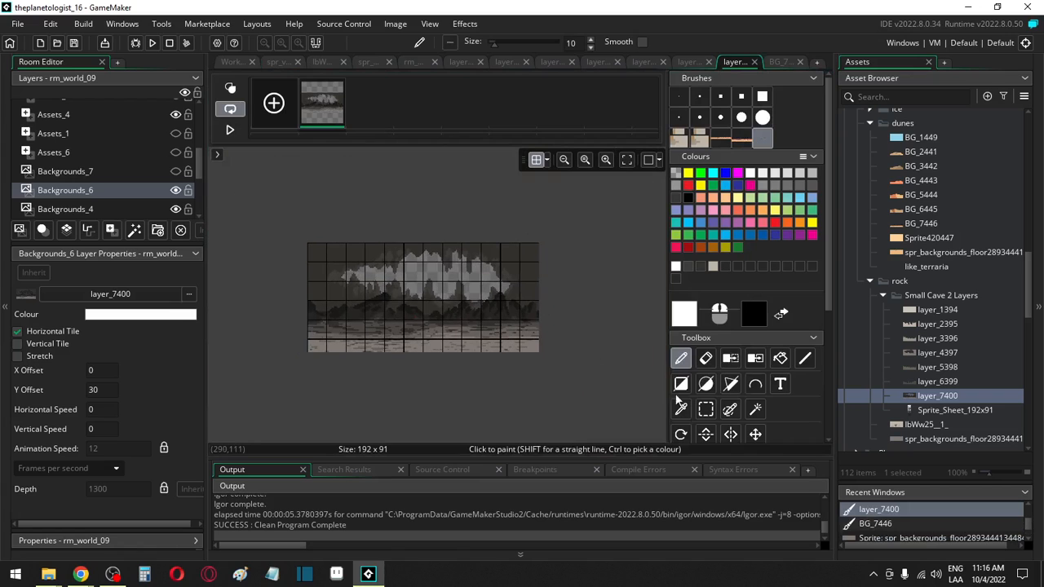
Step: Select the full-width lower part of the cave image and move it down about 6 pixels
left_click(705, 409)
left_click_drag(563, 418, 153, 278)
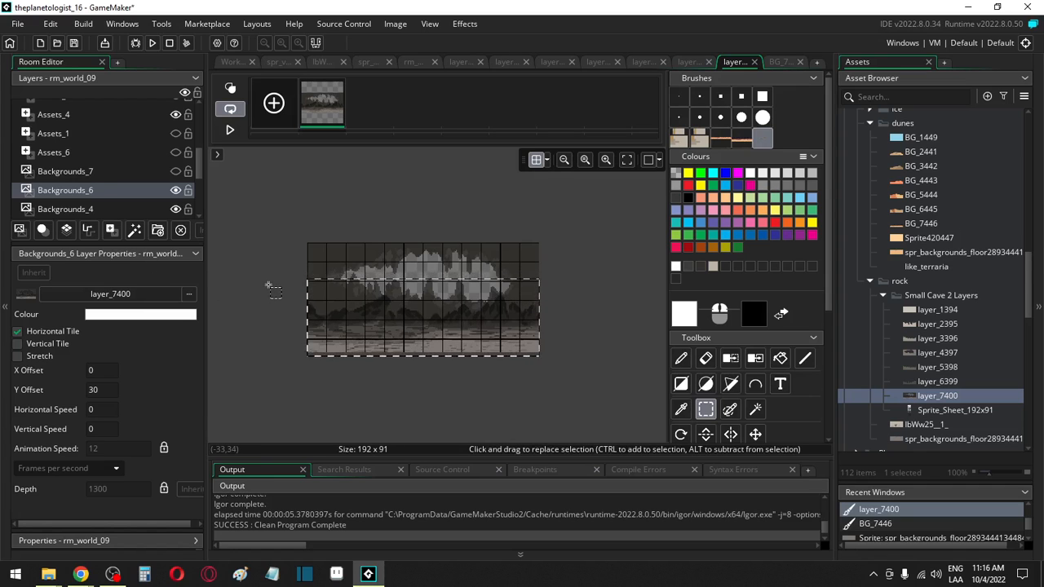
key("Down")
key("Down")
key("Down")
key("Down")
key("Down")
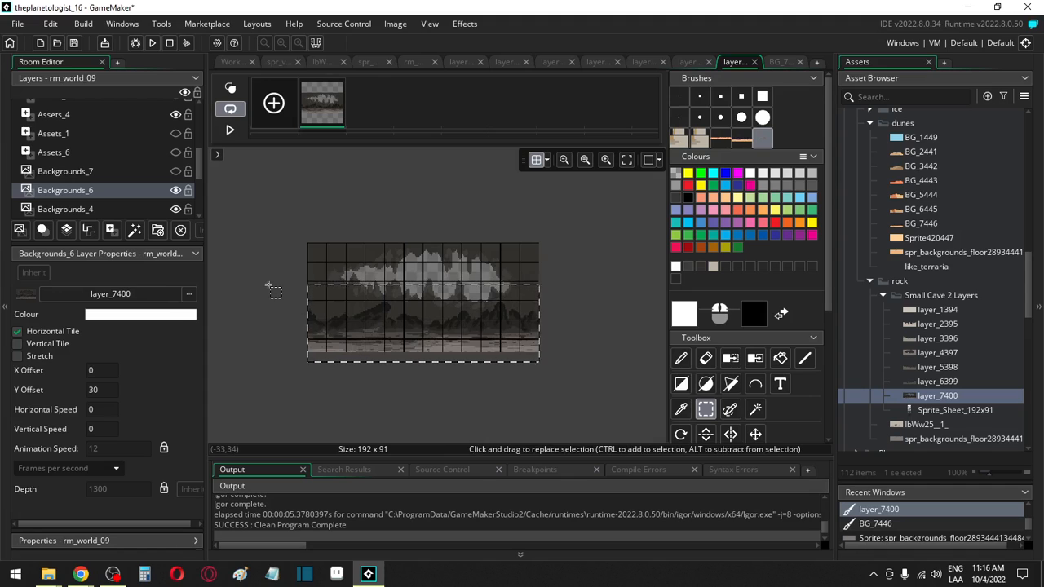
key("Down")
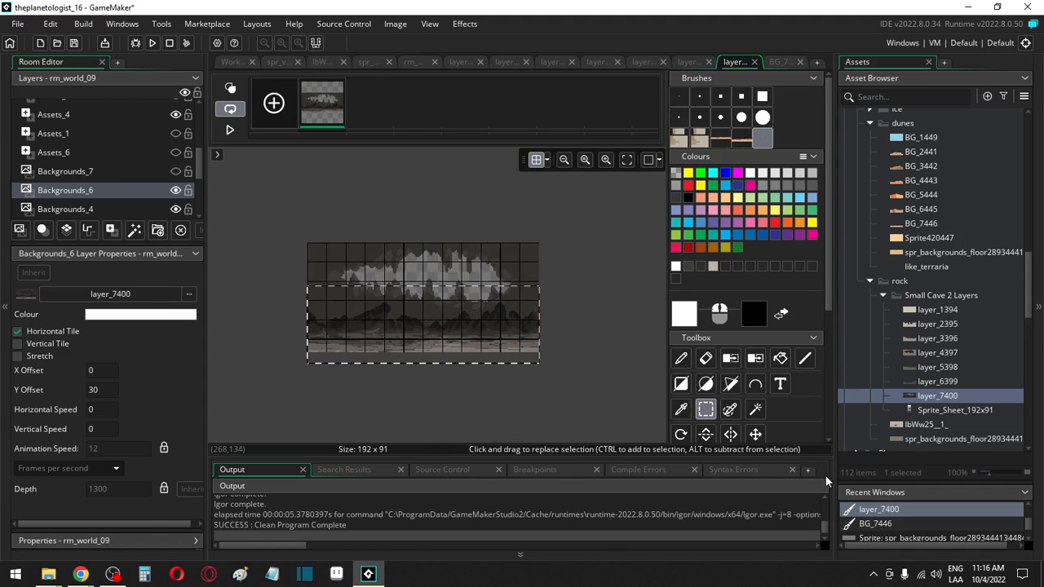
scroll(734, 383, "down", 3)
left_click(280, 326)
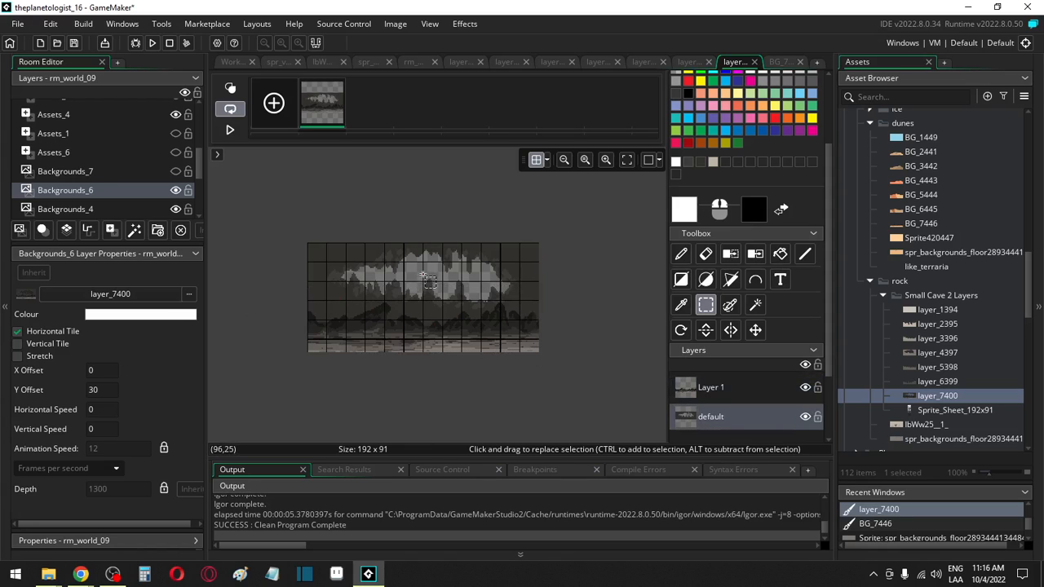
Step: Select the lower right section of the cave image and shift it about 9 pixels down and 11 pixels right
left_click_drag(424, 278, 559, 390)
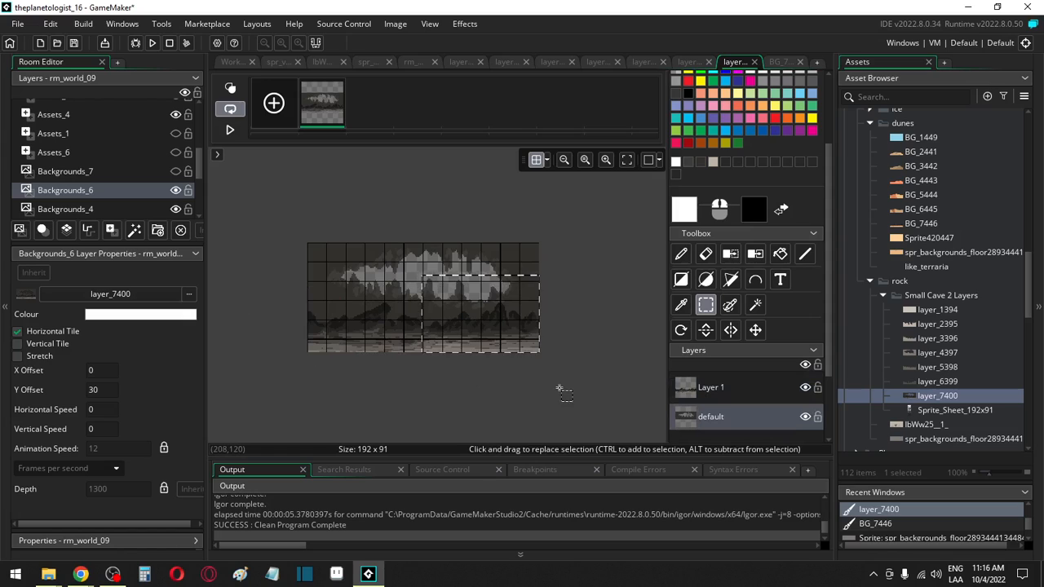
key("Down")
key("Down")
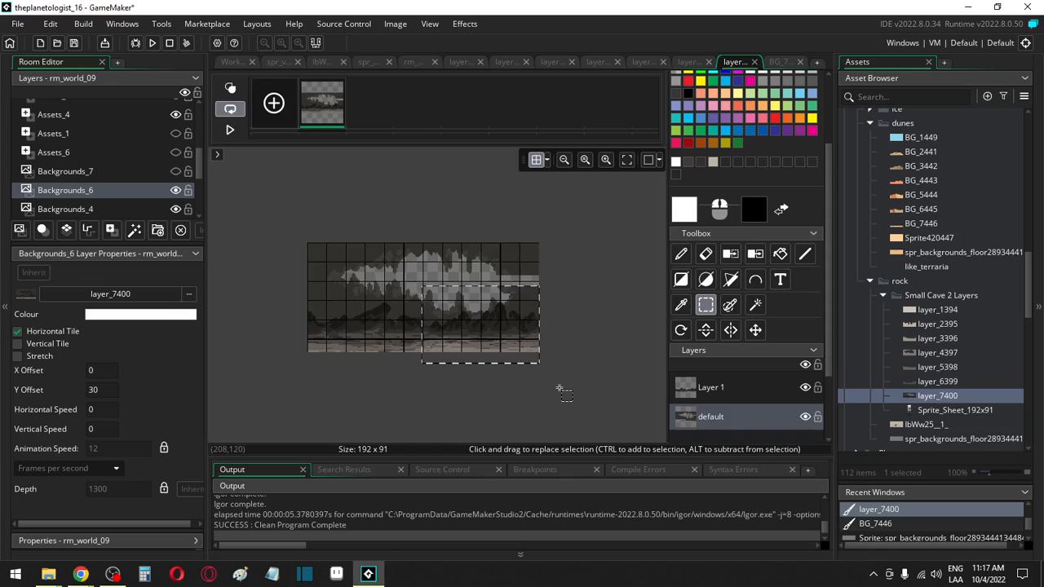
key("Right")
key("Right")
key("Right")
key("Right")
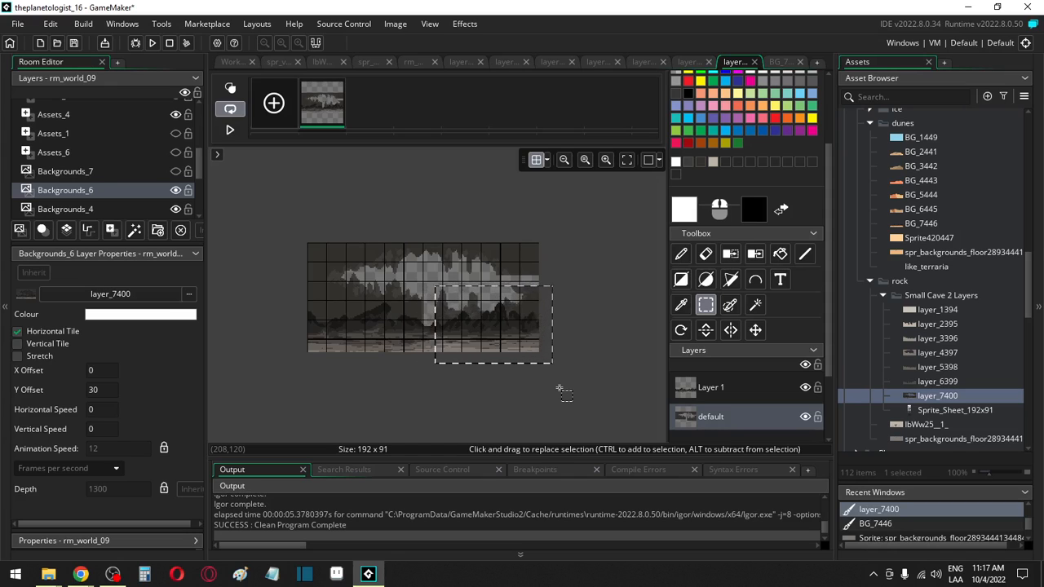
Step: Shift the upper right ceiling section a few pixels right and nudge the upper left ceiling section up
left_click_drag(424, 220, 556, 278)
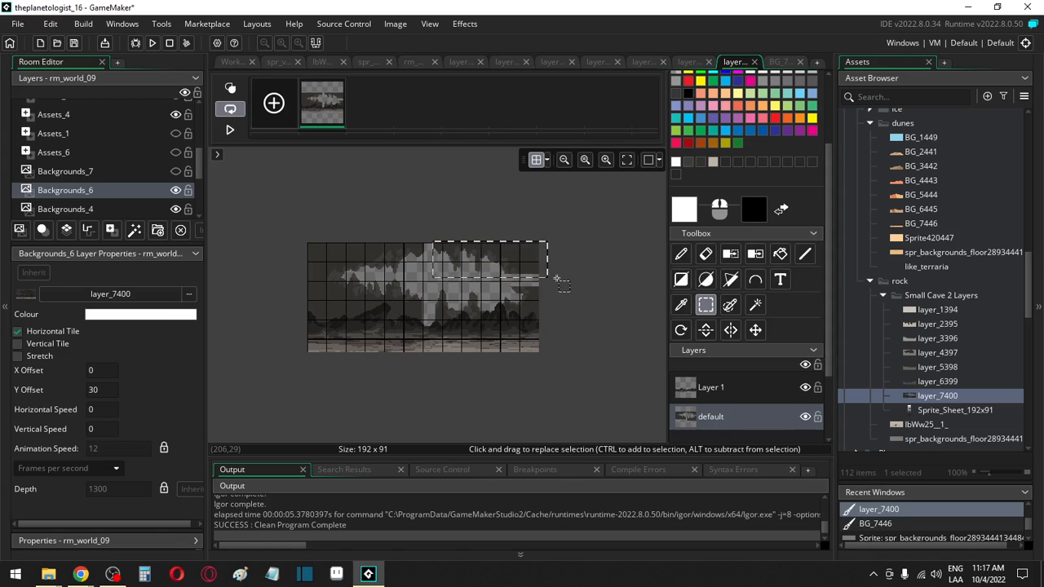
left_click(424, 228)
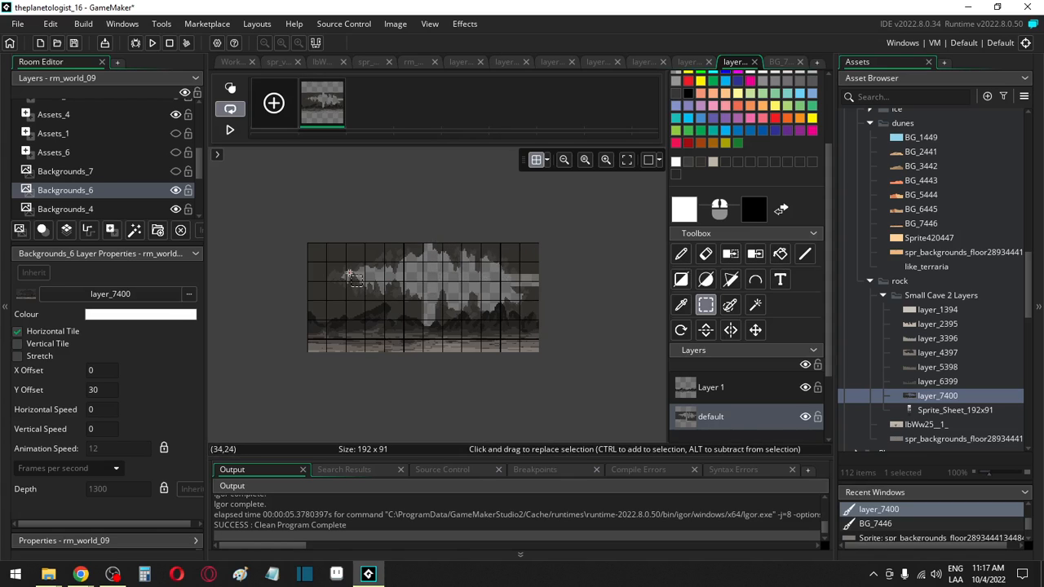
left_click_drag(348, 270, 394, 297)
left_click_drag(431, 238, 348, 273)
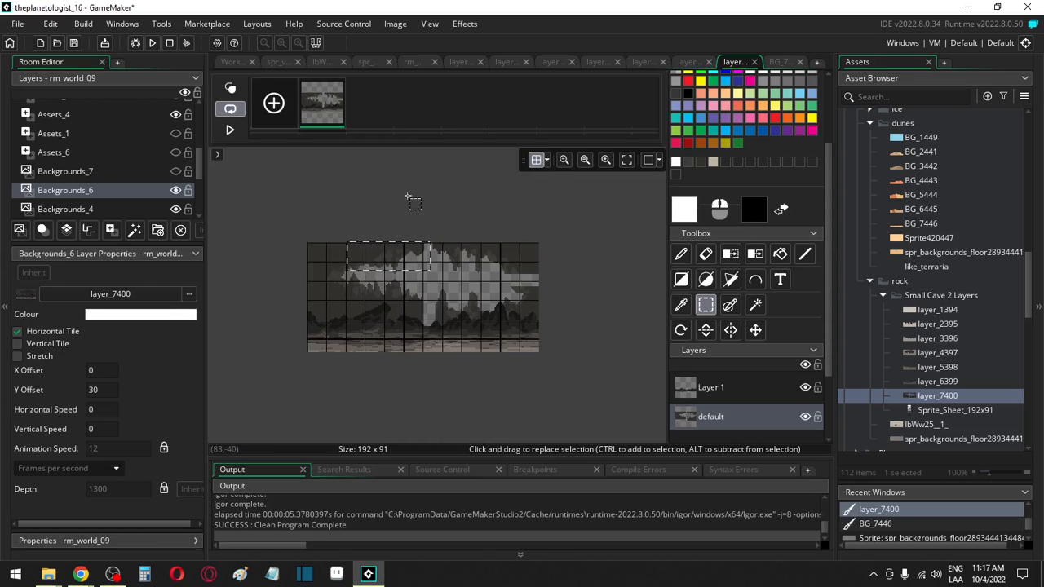
mouse_move(432, 275)
left_mouse_down()
mouse_move(362, 252)
mouse_move(369, 238)
left_mouse_up()
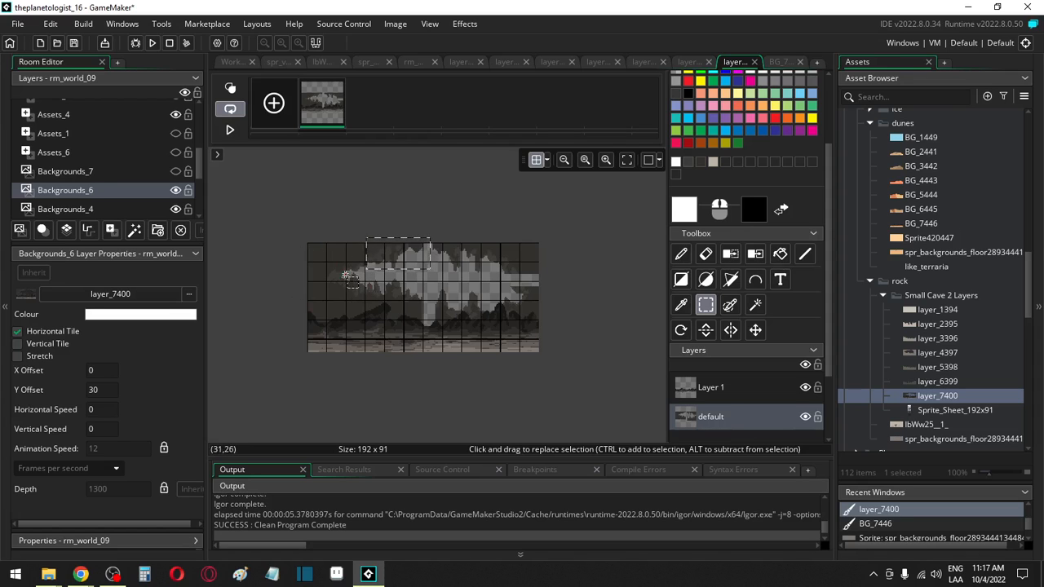
Step: Select the rock area below the left half of the cave opening and move it down about 9 pixels
left_click_drag(348, 275, 401, 307)
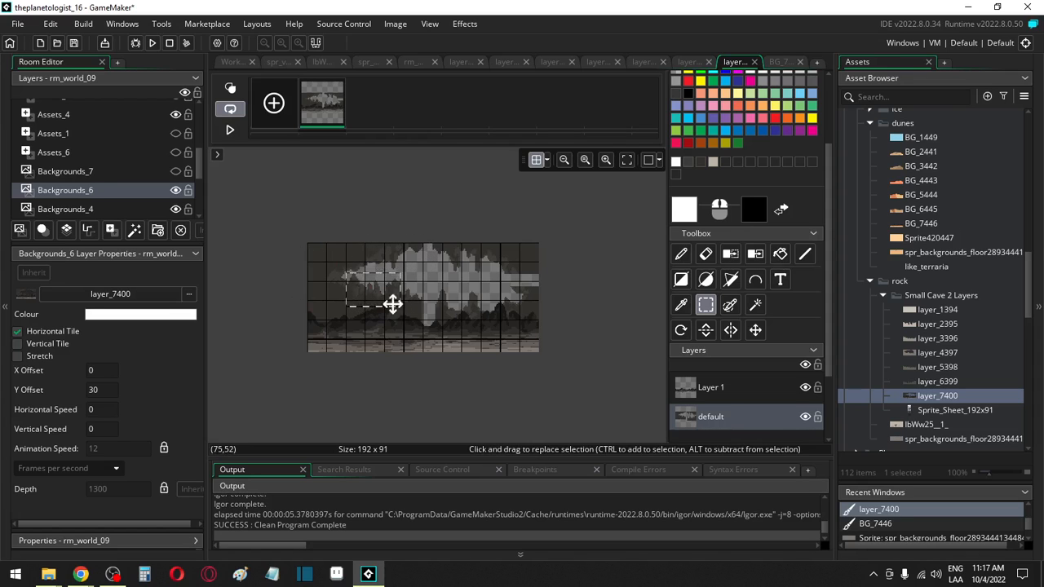
scroll(347, 298, "up", 5, "ctrl")
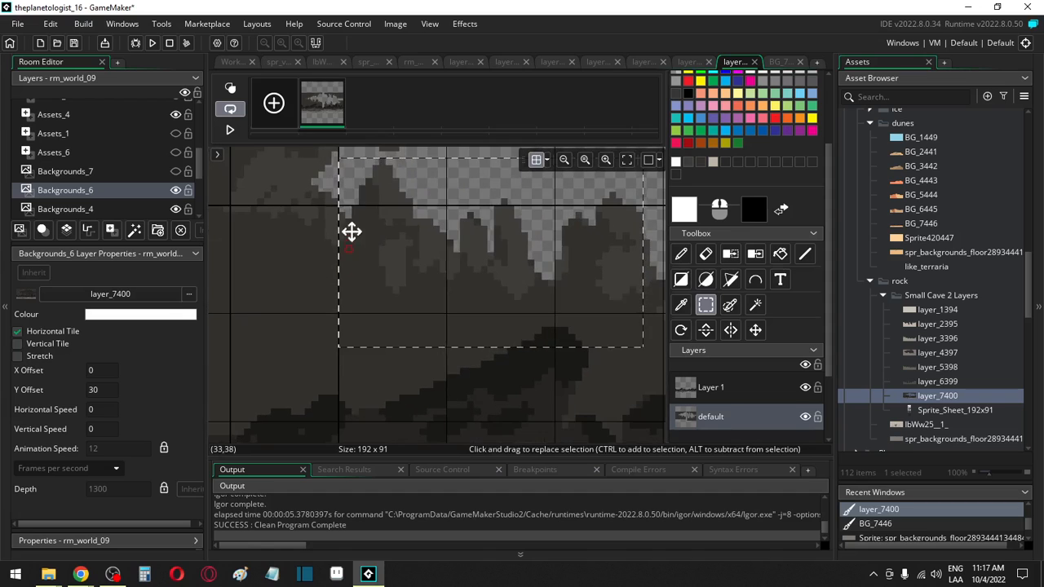
scroll(354, 222, "down", 4, "ctrl")
left_click(350, 200)
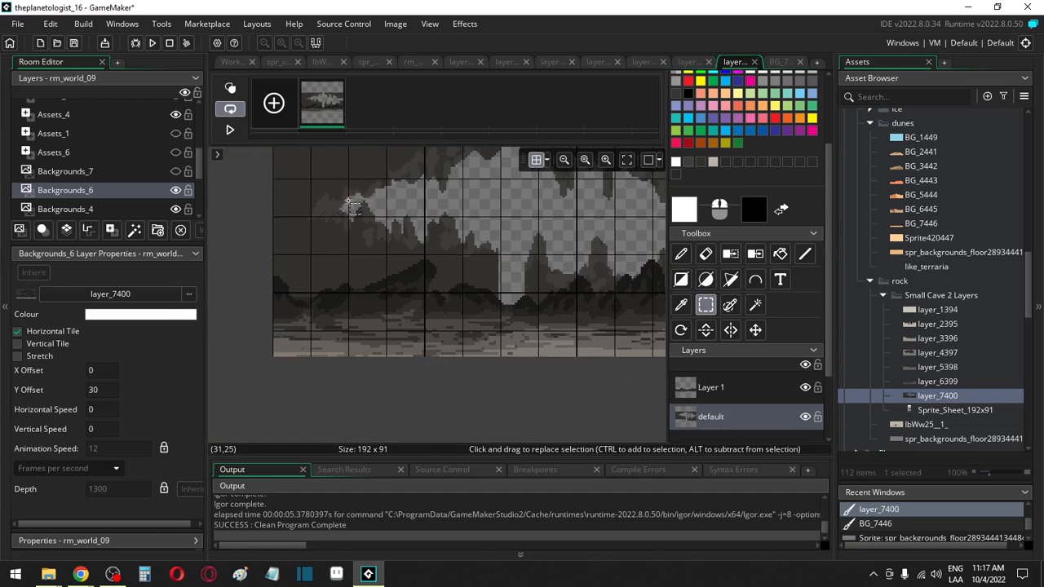
left_click_drag(349, 202, 509, 338)
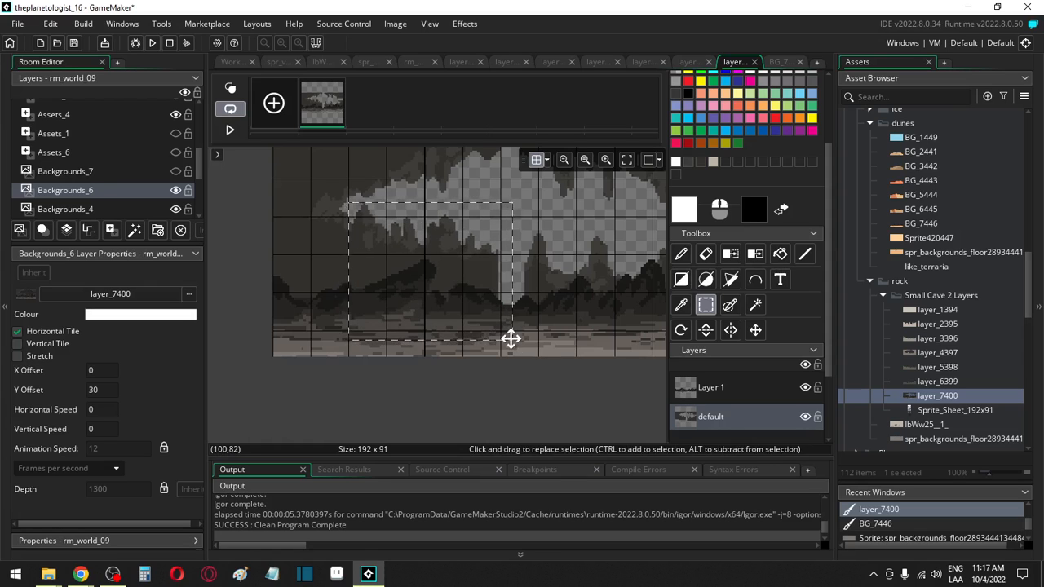
key("Down")
key("Left")
key("Down")
key("Down")
key("Down")
key("Down")
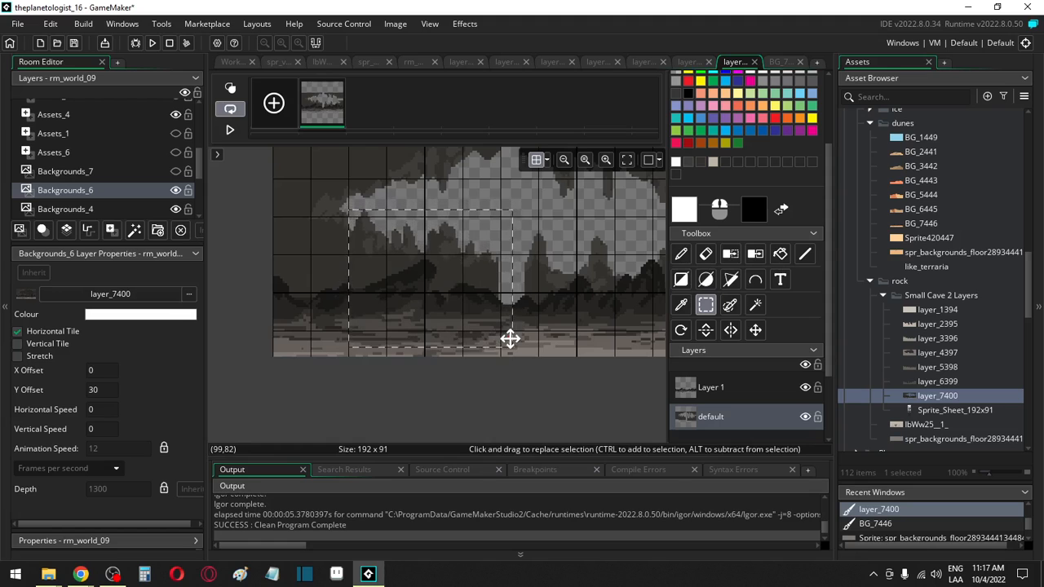
key("Down")
key("Down")
key("Down")
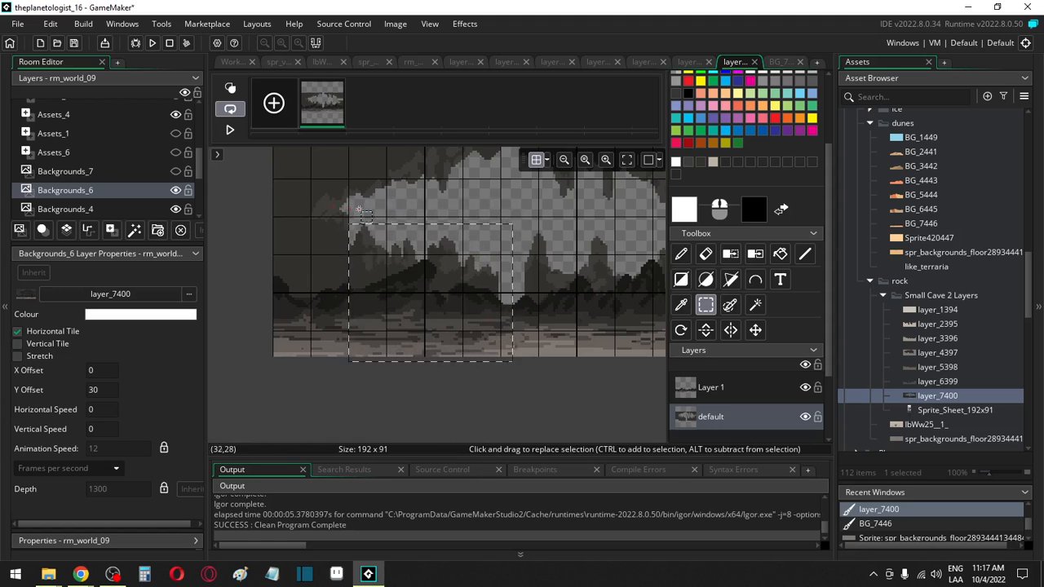
Step: Select the narrow rock strip beside the cave opening's left end, move it down a few pixels and deselect it
left_click_drag(351, 211, 301, 328)
key("Down")
key("Down")
key("Down")
key("Down")
key("Down")
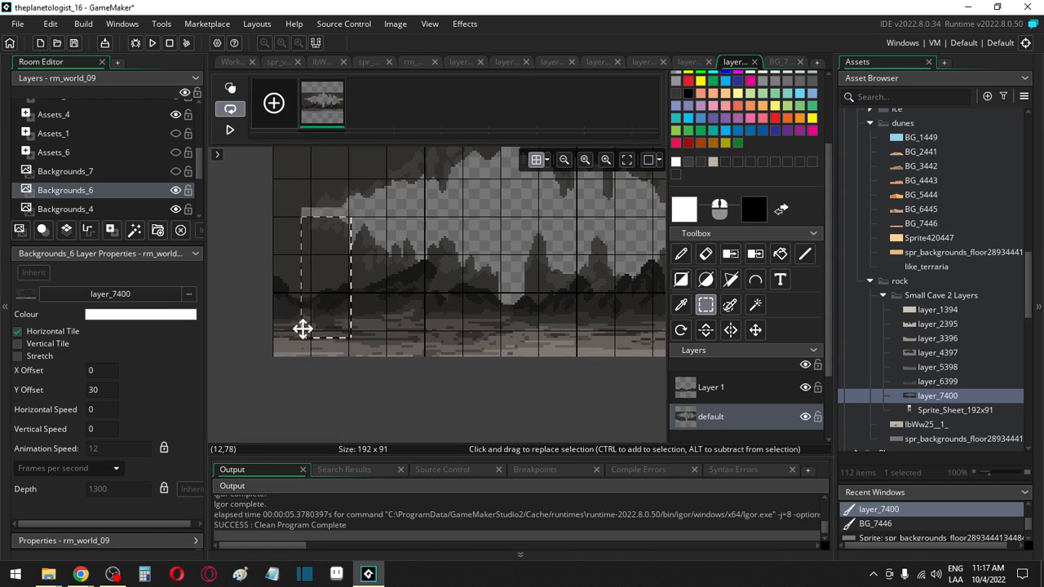
left_click(432, 230)
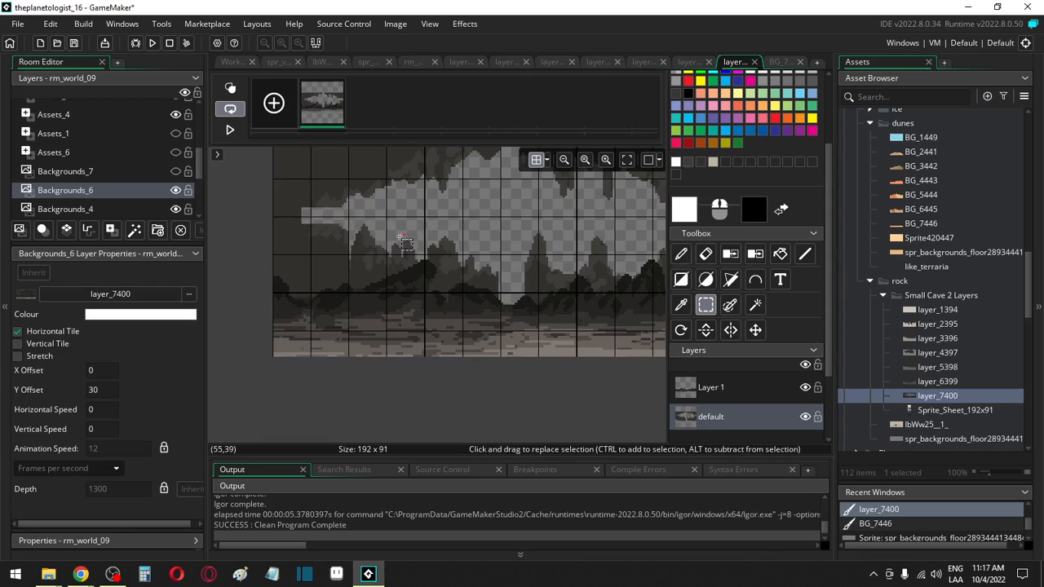
Step: Pick the dark rock colour and paint over the gap at the cave opening's left end with a round size 5 brush
key("i")
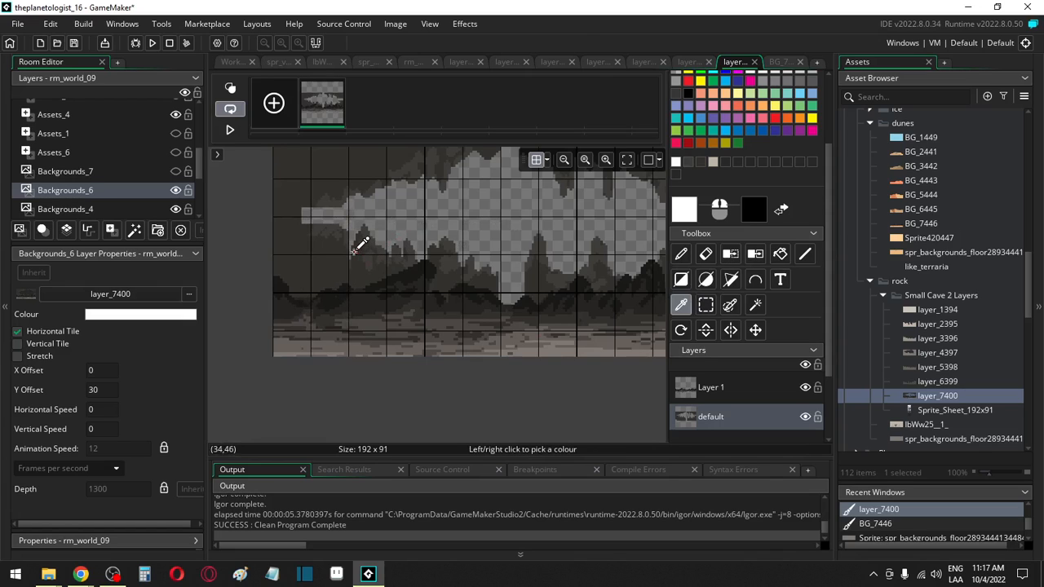
left_click(354, 248)
key("d")
scroll(673, 78, "up", 3)
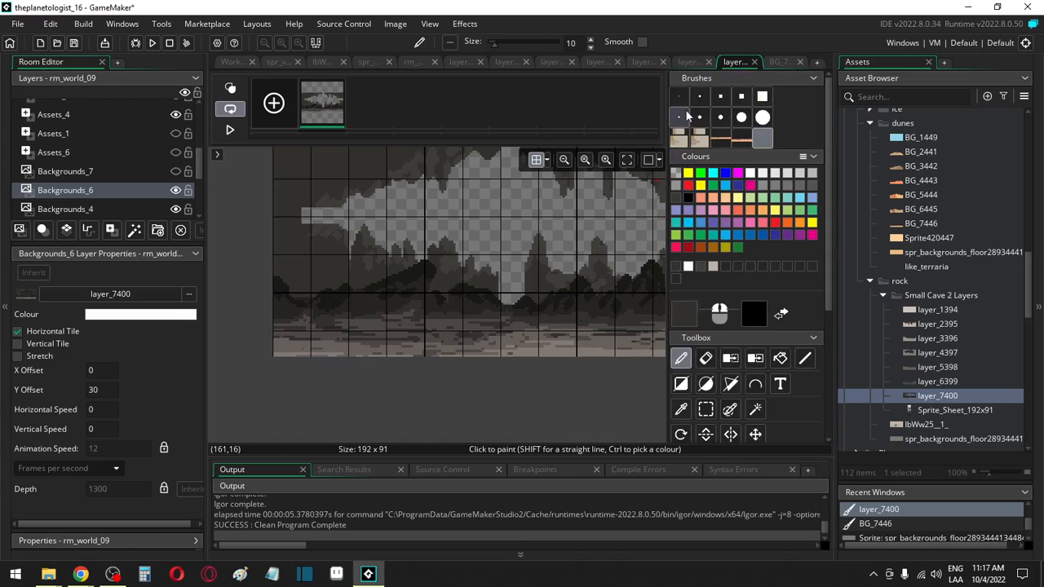
left_click(678, 96)
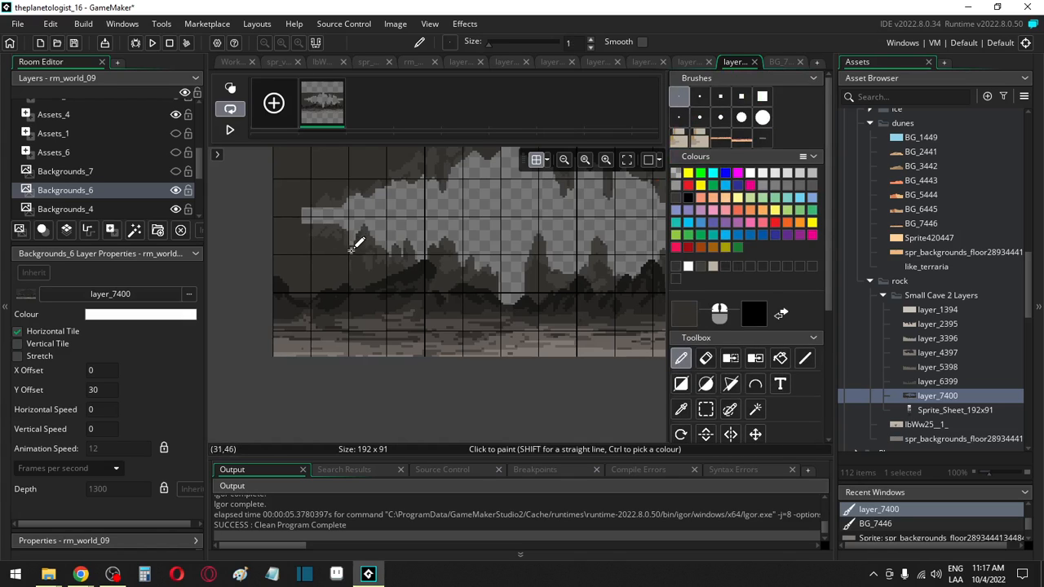
left_click(699, 116)
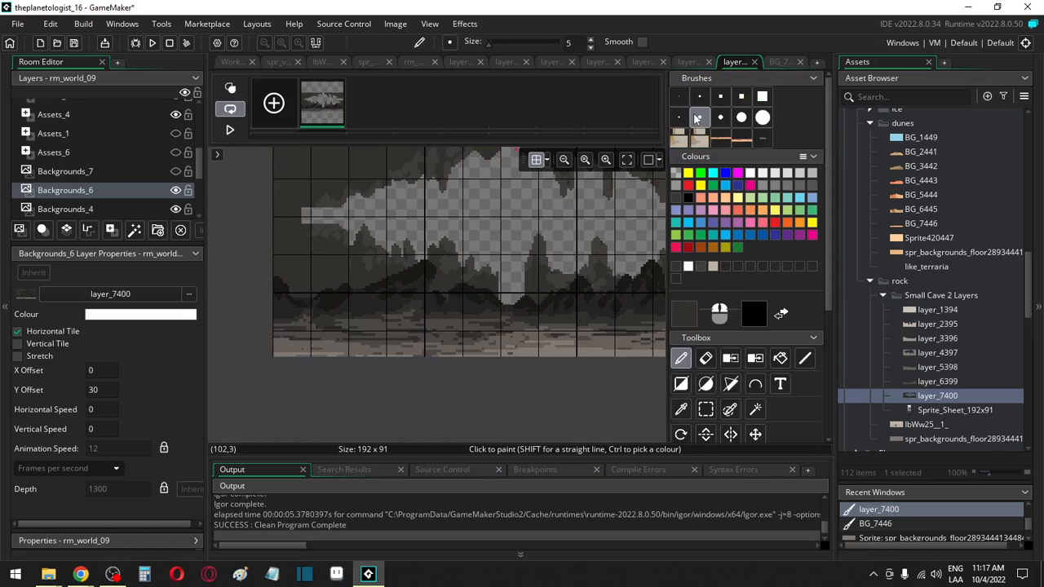
left_click(328, 211, "ctrl")
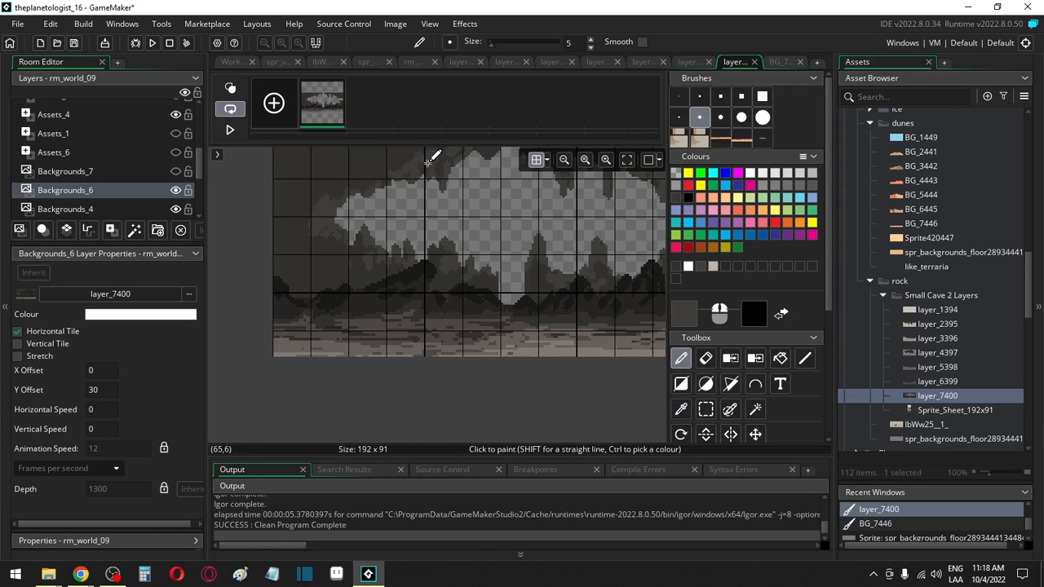
Step: Paint the rock colour over the gap below the middle of the cave opening and the gap at the image's right edge
middle_click_drag(371, 192, 323, 244)
left_click(388, 214, "ctrl")
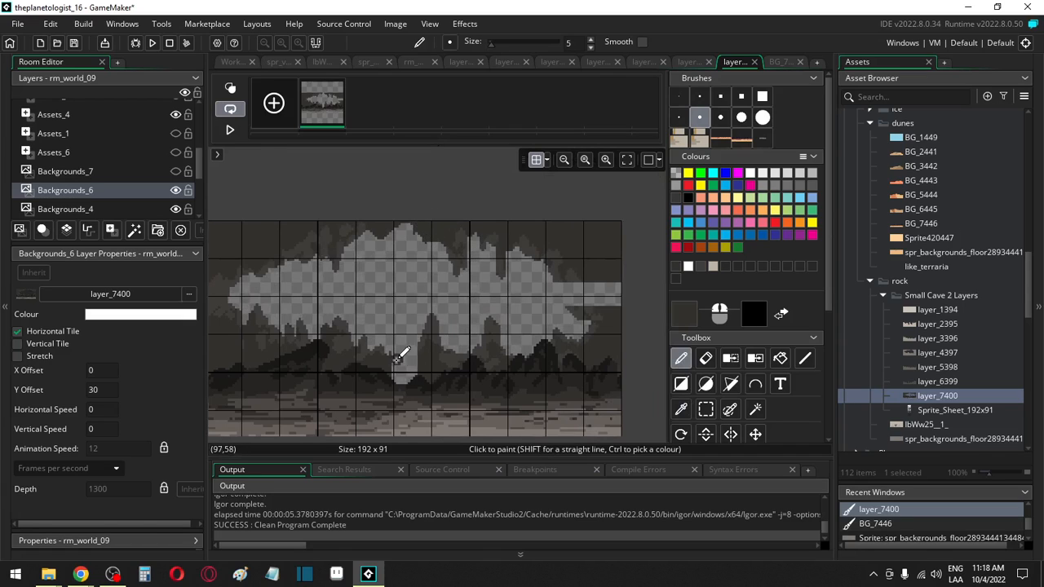
mouse_move(397, 357)
left_mouse_down()
mouse_move(419, 364)
mouse_move(399, 379)
left_mouse_up()
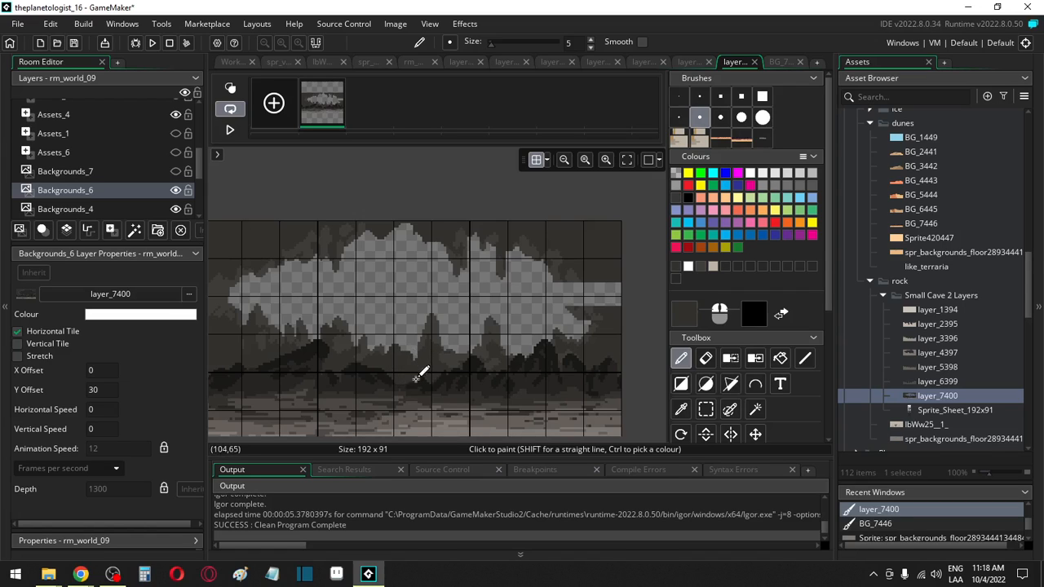
mouse_move(609, 309)
left_mouse_down()
mouse_move(586, 272)
mouse_move(609, 326)
left_mouse_up()
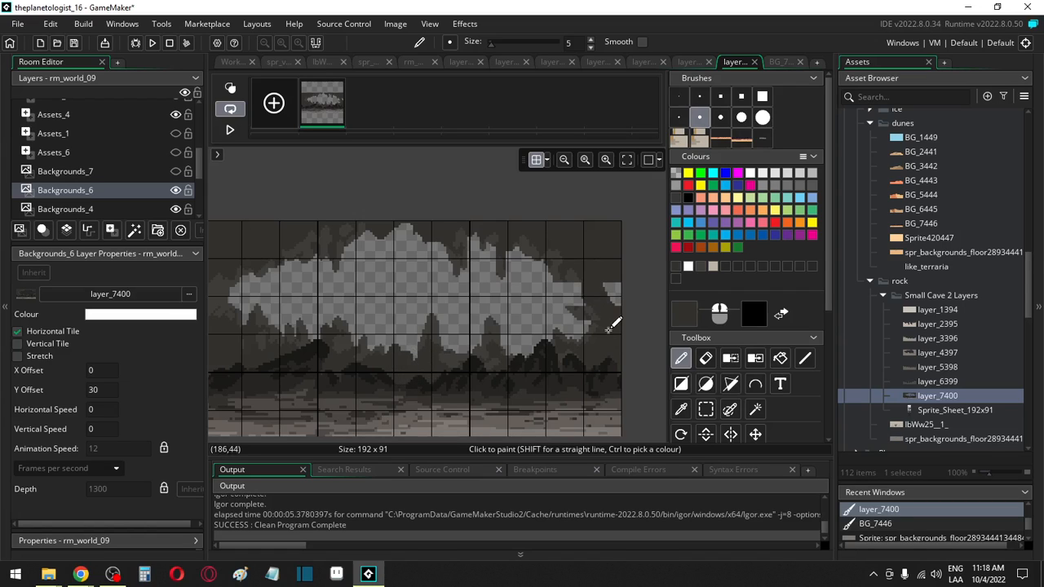
left_click(619, 275, "ctrl")
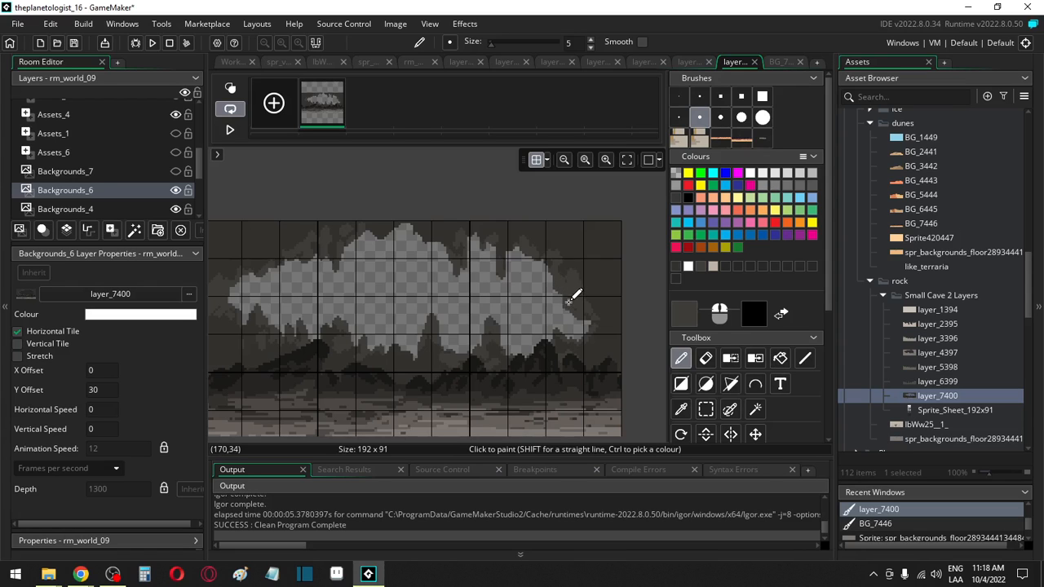
middle_click_drag(333, 241, 203, 140)
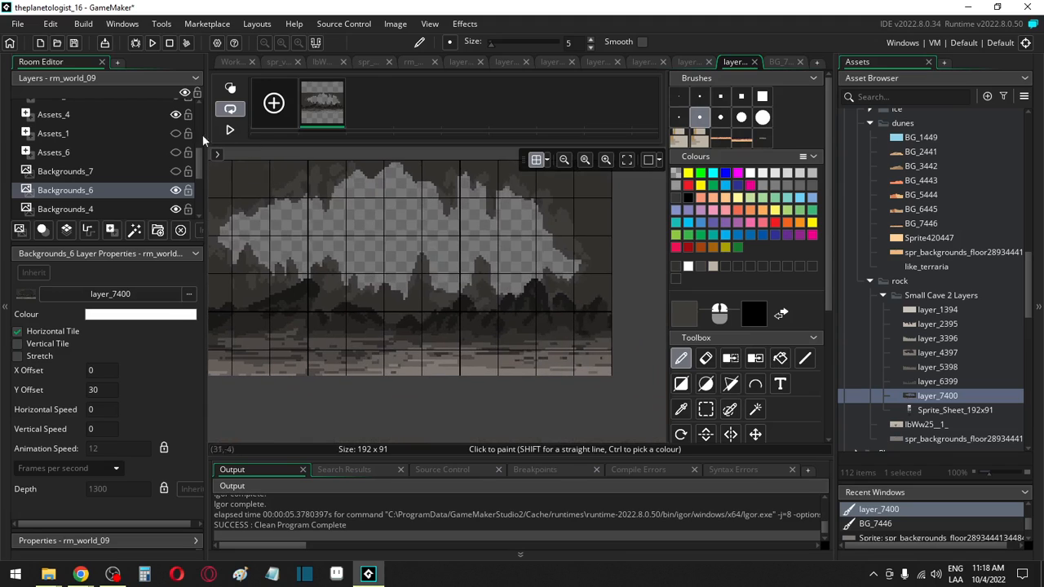
Step: Return to the rm_world_09 room and reset the Backgrounds_6 layer's Y offset to 0
left_click(415, 61)
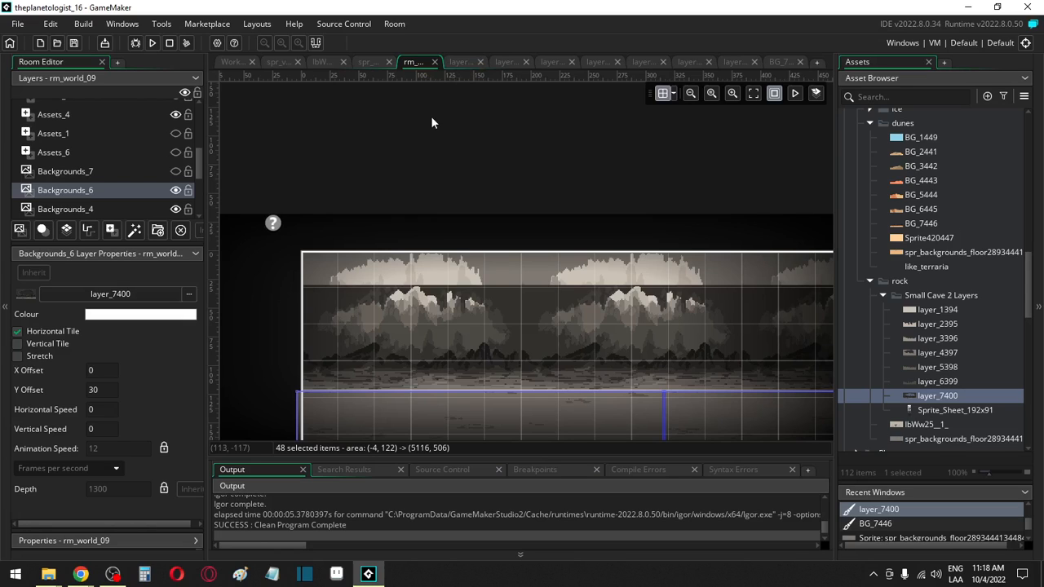
left_click(372, 326)
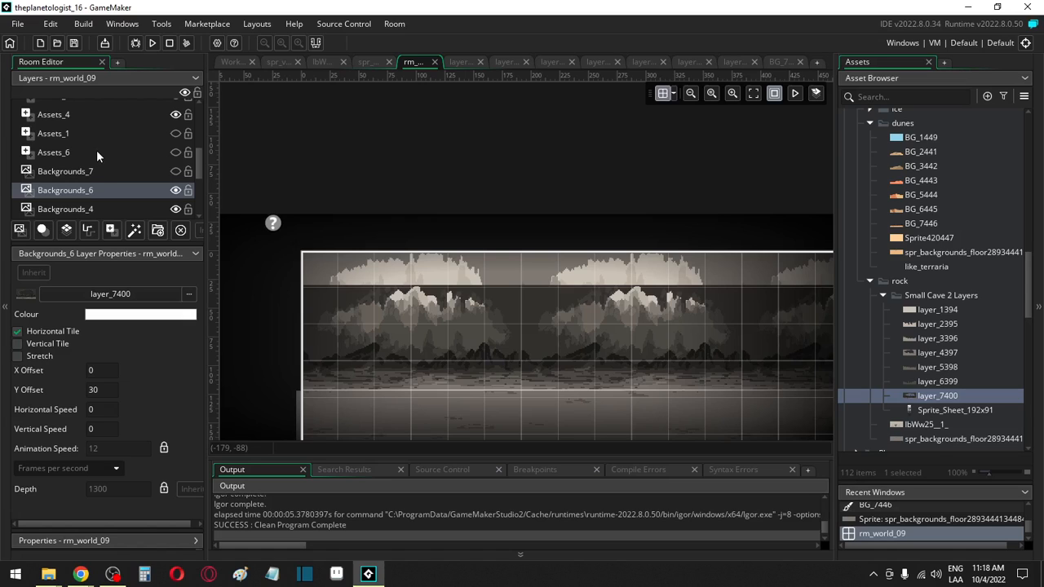
left_click(102, 389)
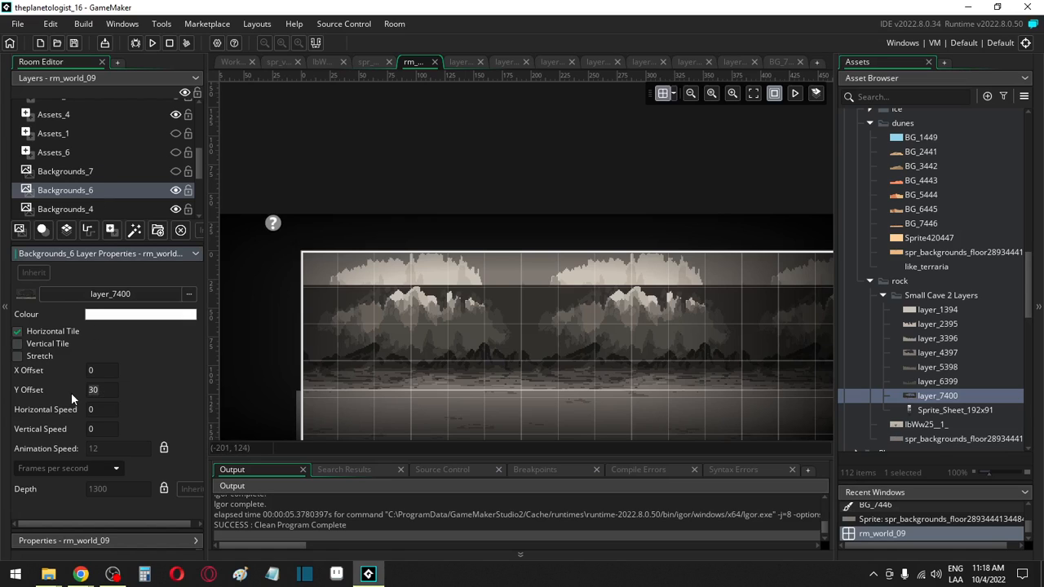
key("Delete")
left_click(103, 371)
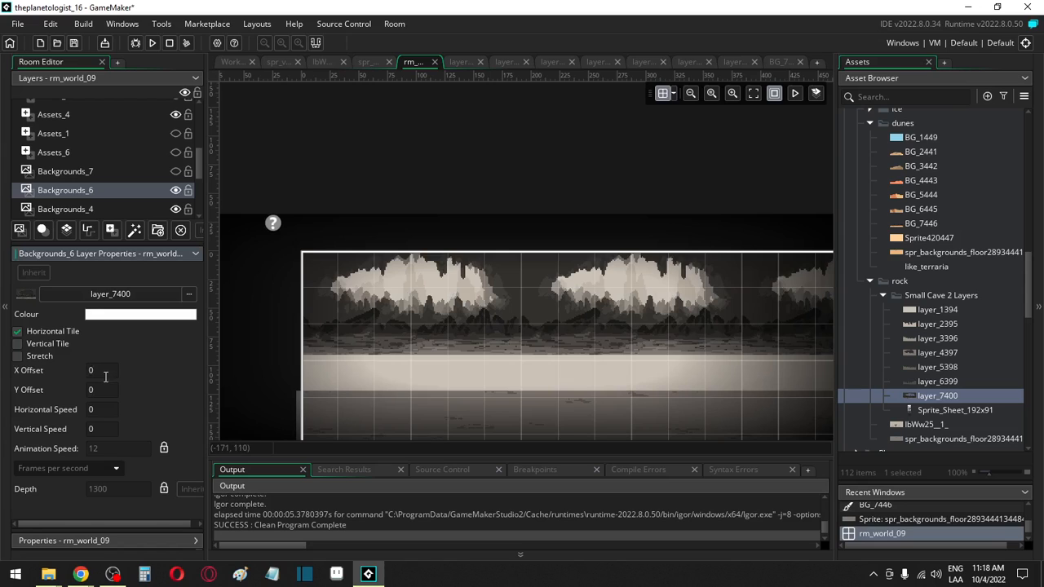
Step: Make the Assets_4 layer with the floor sprites the active layer
left_click(114, 114)
scroll(228, 334, "down", 2)
scroll(232, 356, "down", 2)
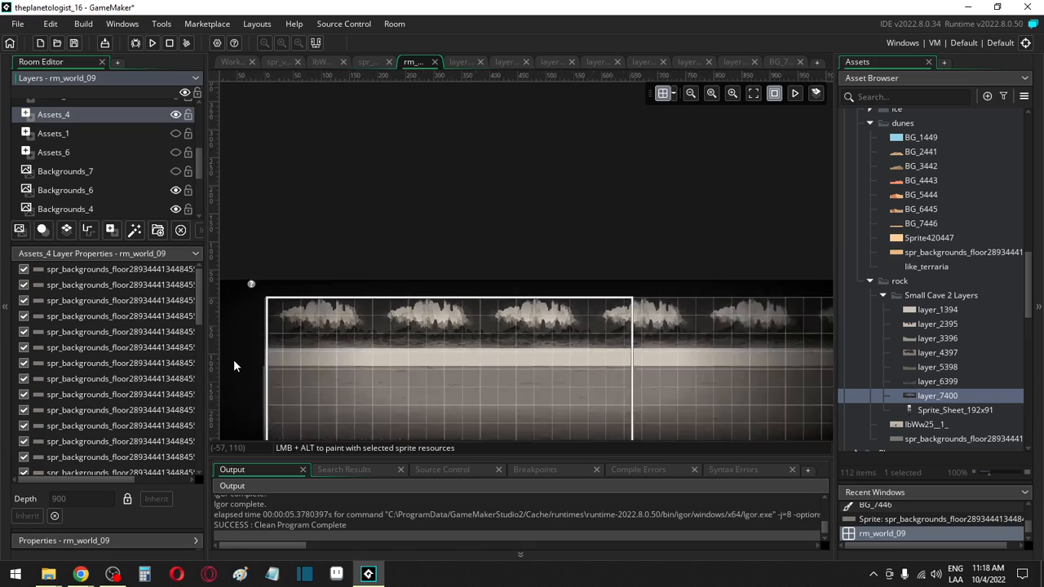
Step: Try to move the nine floor sprites at the room's far right end up 32 pixels
middle_click_drag(233, 359, 257, 239)
left_click_drag(257, 234, 804, 433)
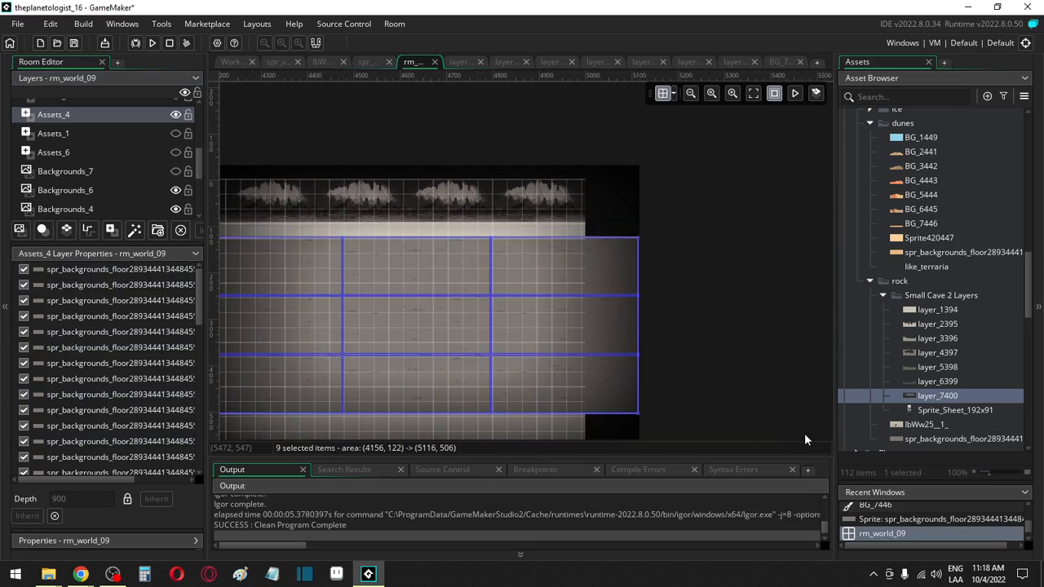
left_click_drag(498, 310, 497, 300)
scroll(349, 341, "left", 10, "shift")
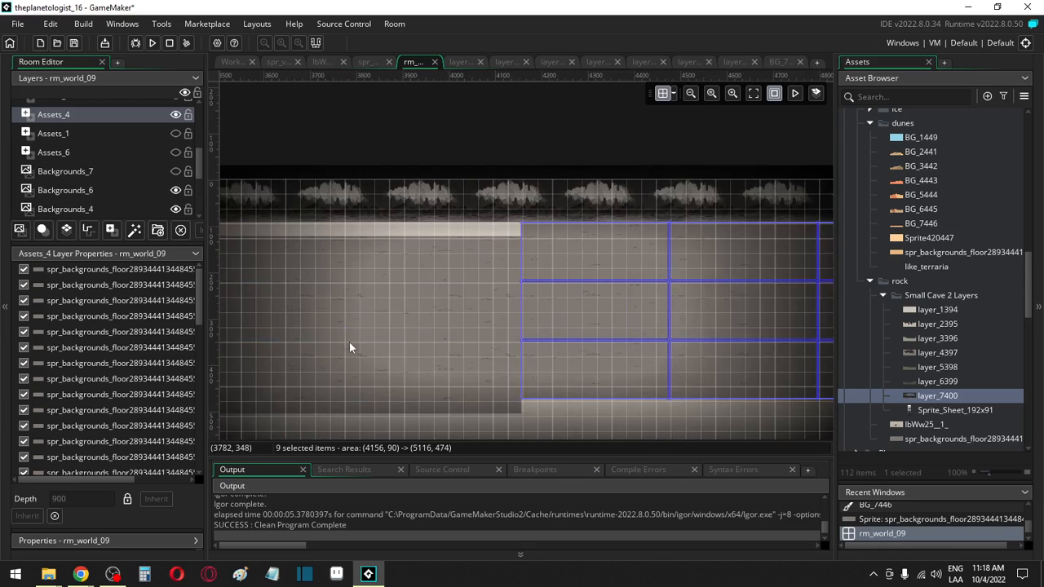
scroll(350, 345, "down", 6, "ctrl")
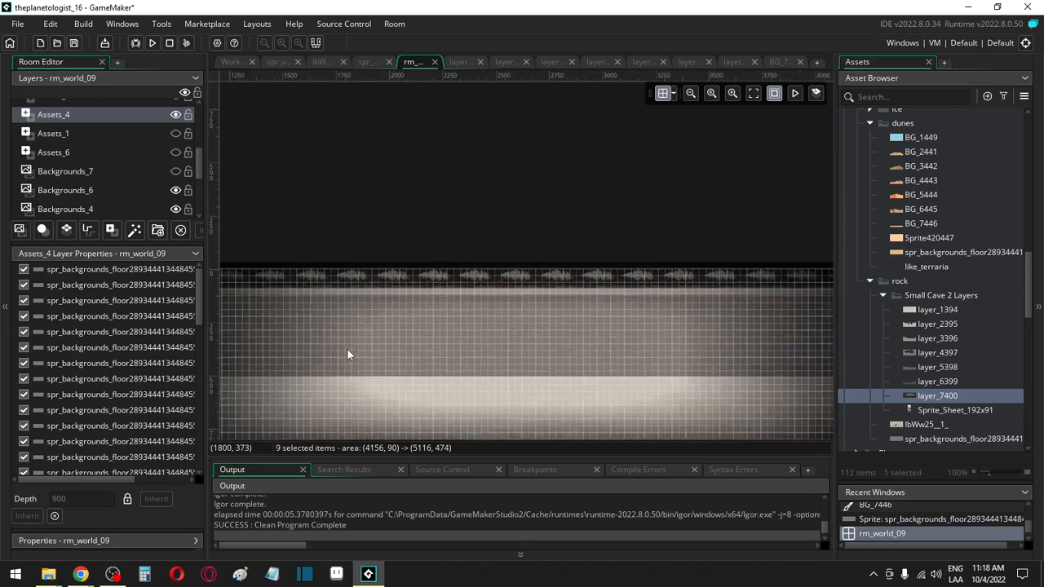
scroll(337, 354, "up", 2, "ctrl")
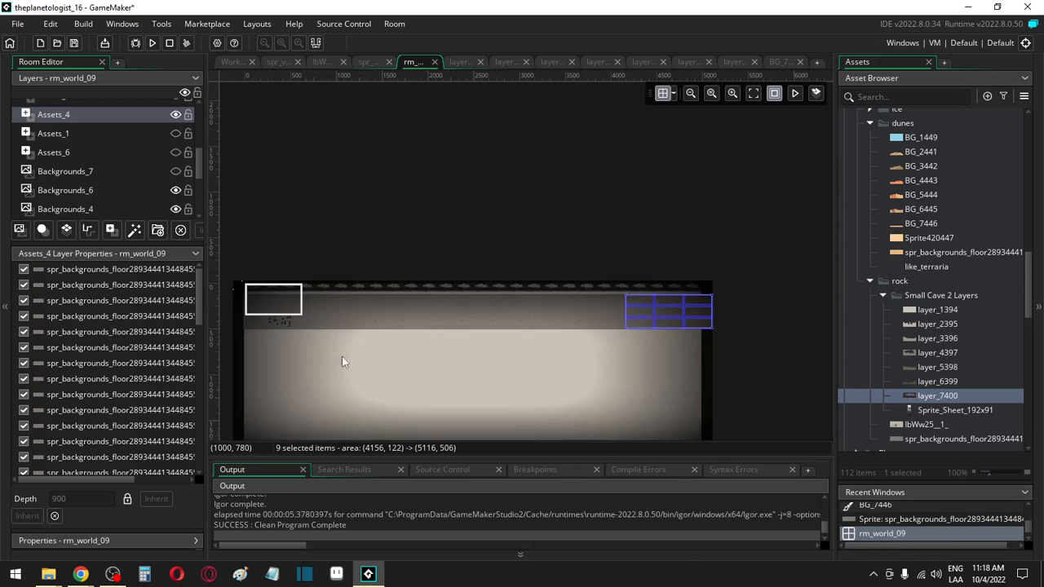
Step: Select all floor sprites across the whole room and move them up 32 pixels to meet the cave ground
left_click_drag(753, 356, 199, 296)
left_click_drag(266, 305, 269, 308)
scroll(266, 307, "up", 10)
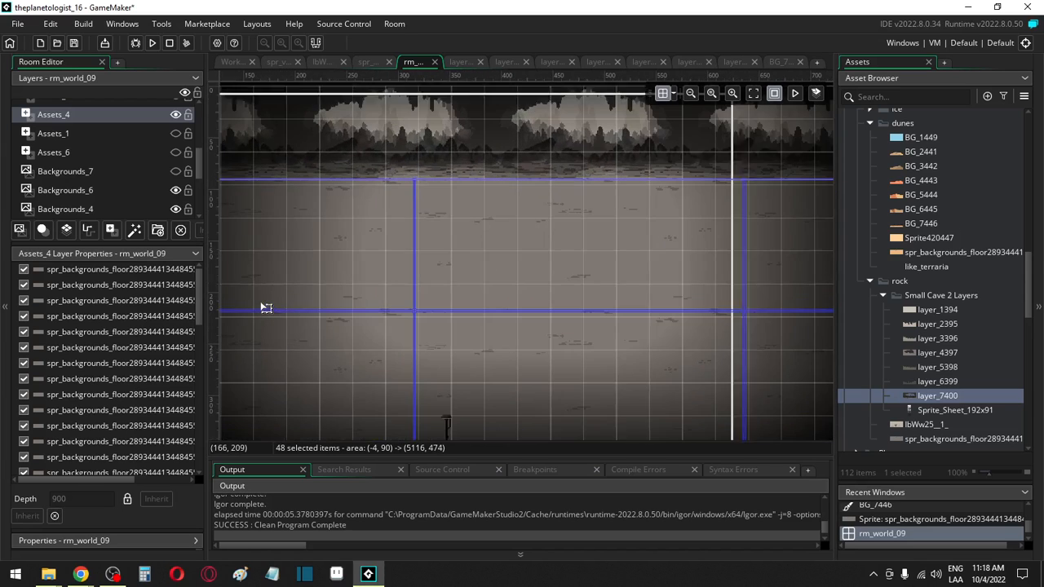
middle_click_drag(275, 210, 945, 391)
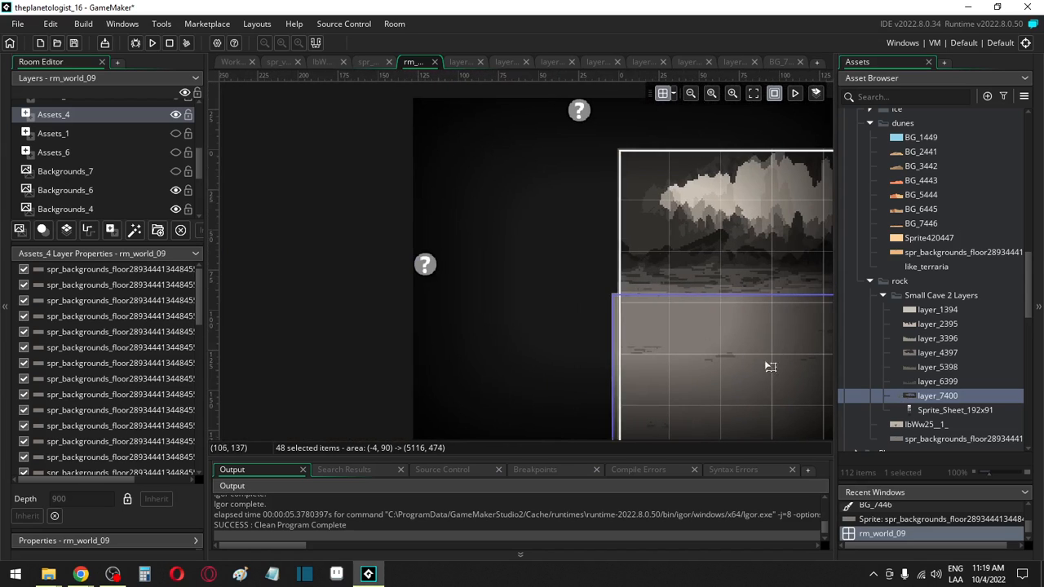
middle_click_drag(552, 253, 366, 255)
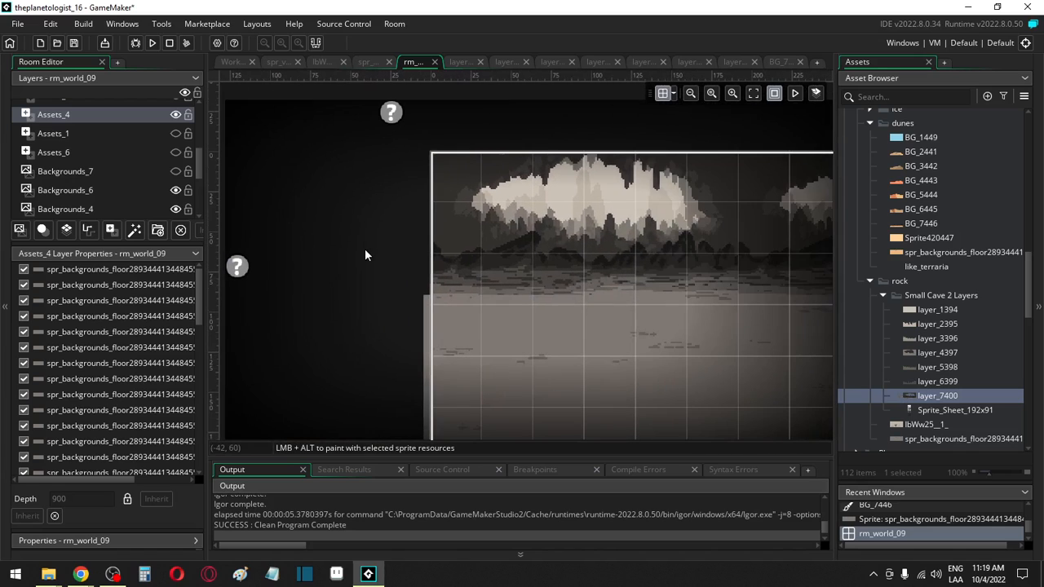
middle_click_drag(563, 342, 475, 334)
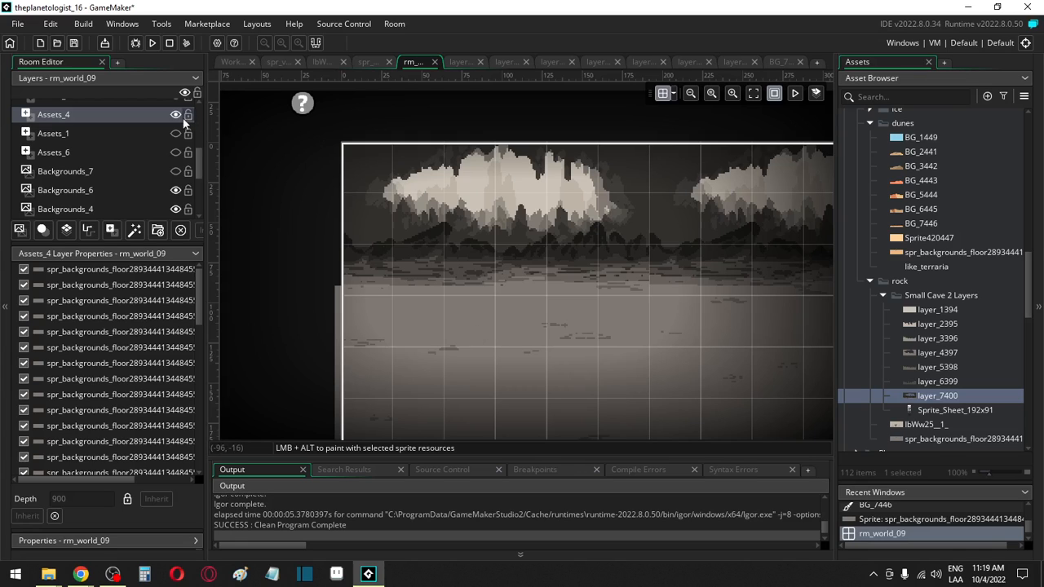
Step: Toggle the Backgrounds_6 layer's visibility off and on to examine its part in the cave scene
left_click(176, 190)
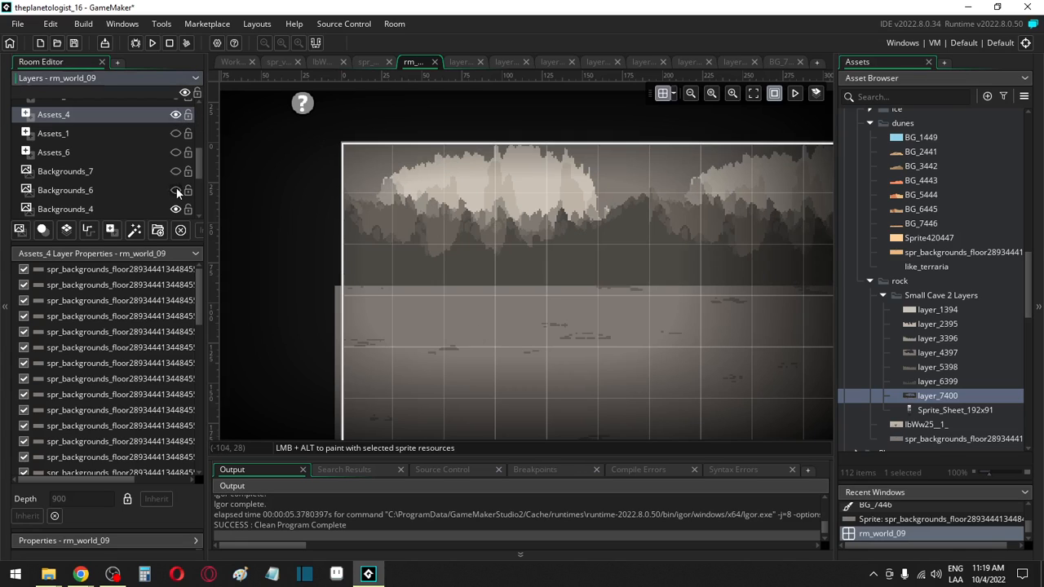
left_click(176, 190)
left_click(175, 190)
left_click(175, 190)
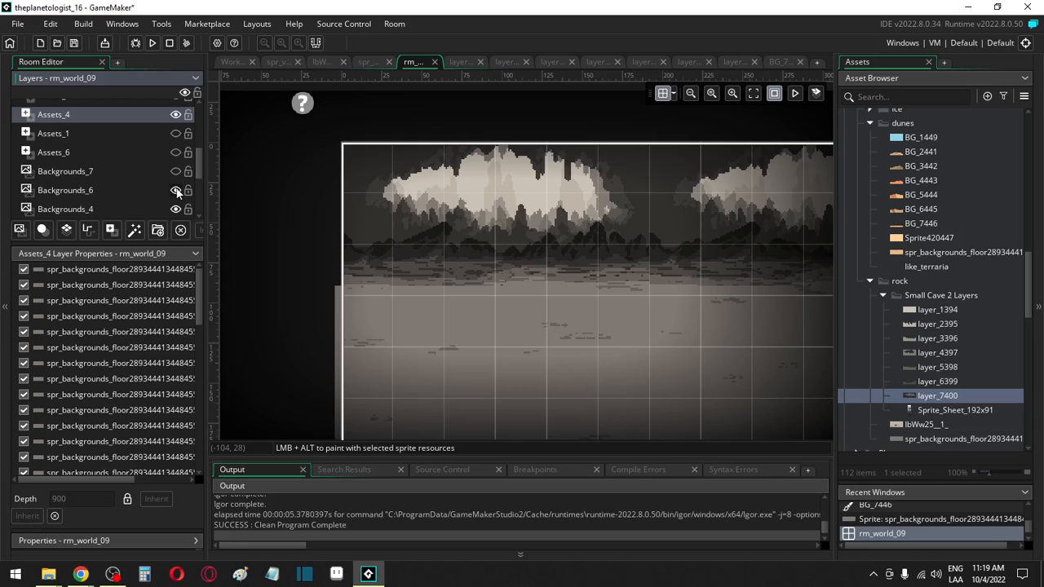
left_click(176, 190)
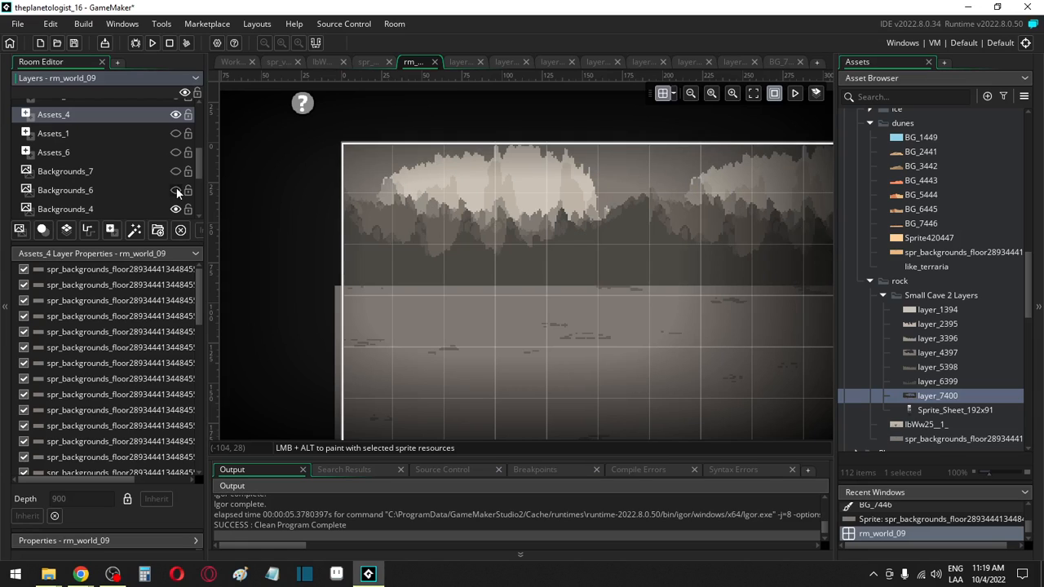
left_click(176, 190)
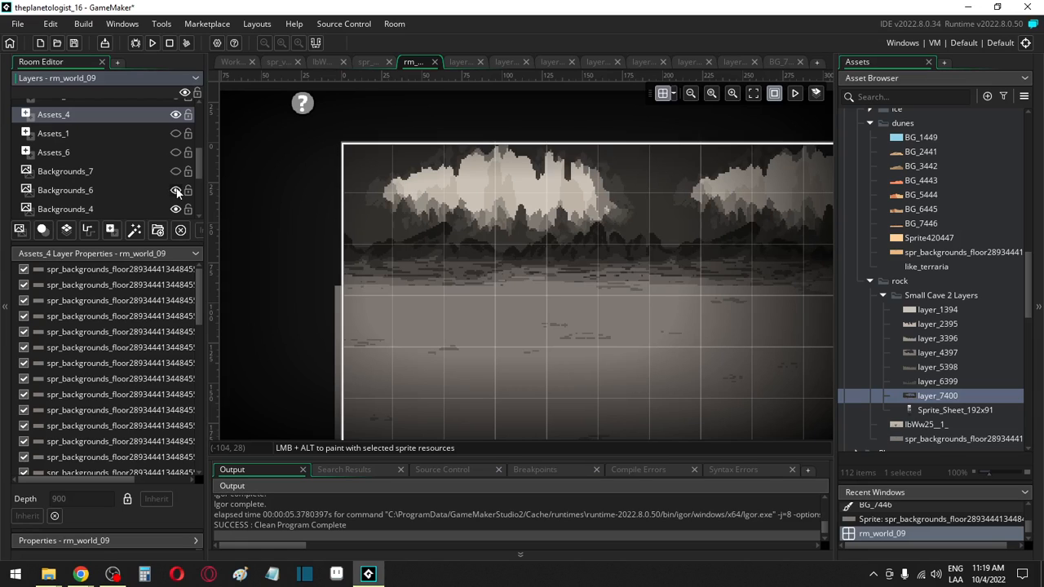
Step: Open the layer_7400 sprite from the Small Cave 2 Layers folder
double_click(947, 397)
left_click(226, 159)
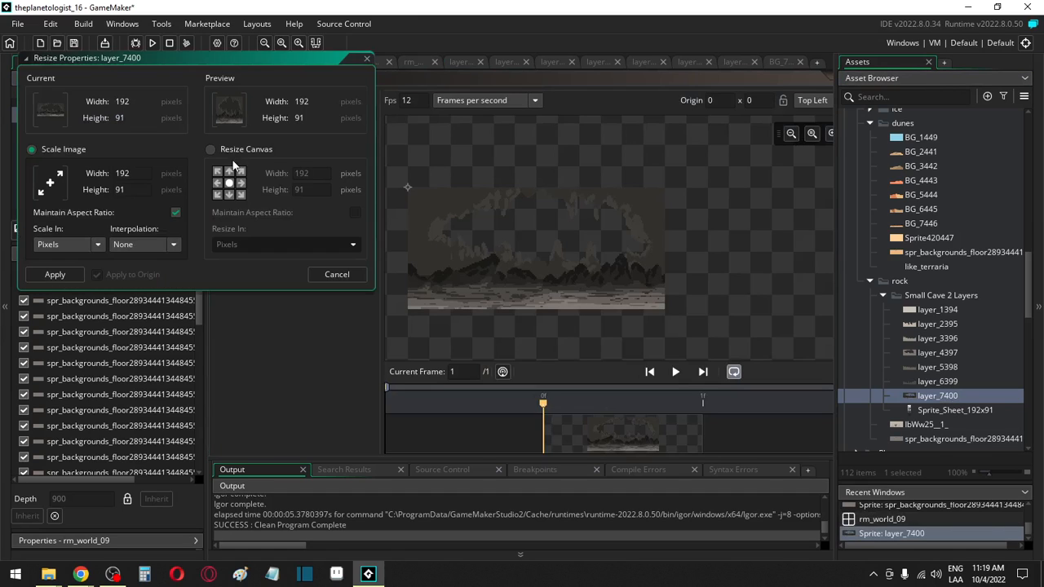
left_click(315, 190)
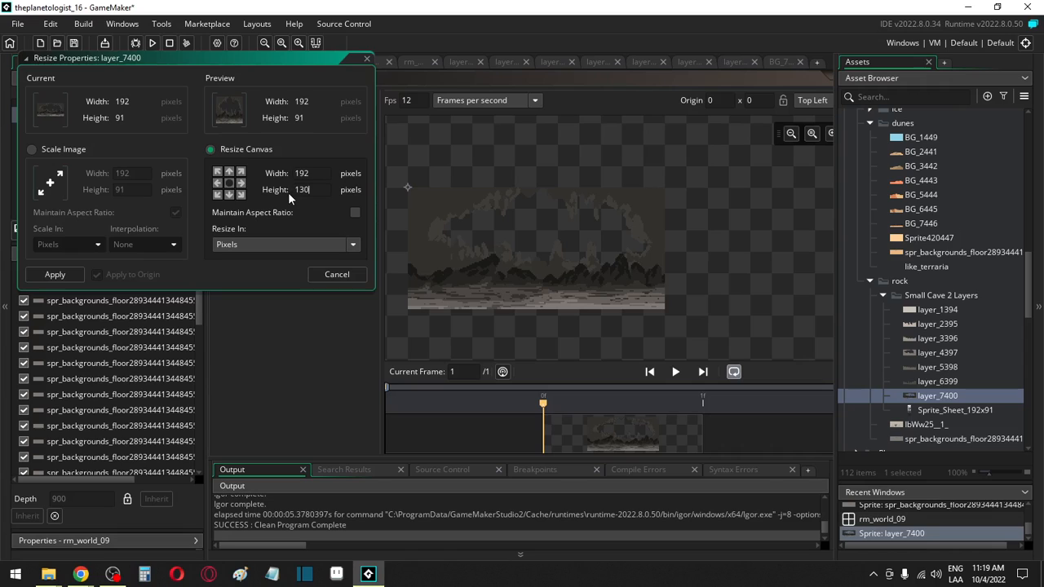
left_click(336, 273)
Step: Resize the layer_7400 sprite's canvas to a height of 130 pixels and open its image for editing
left_click(226, 160)
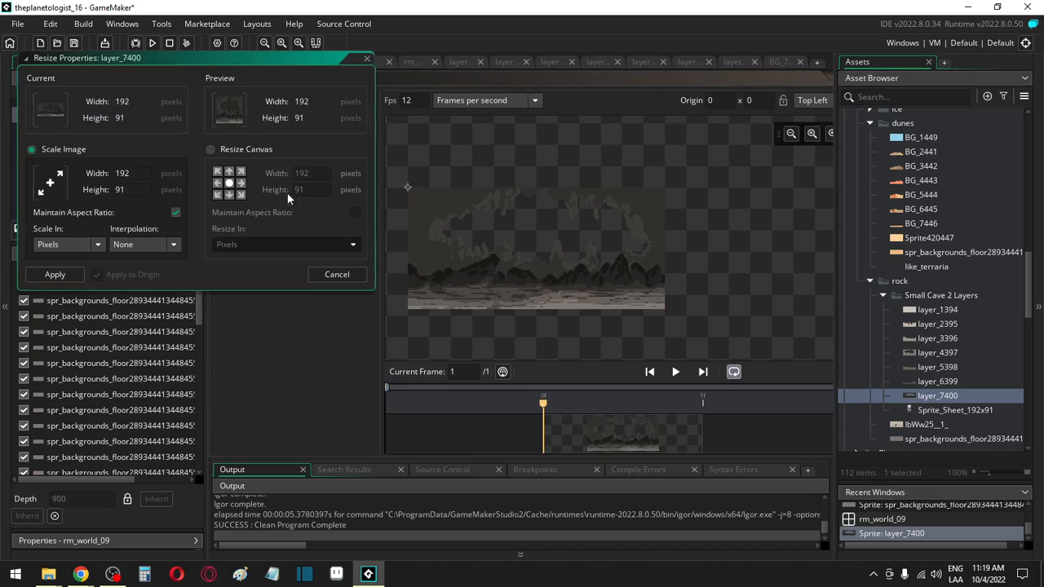
left_click(322, 188)
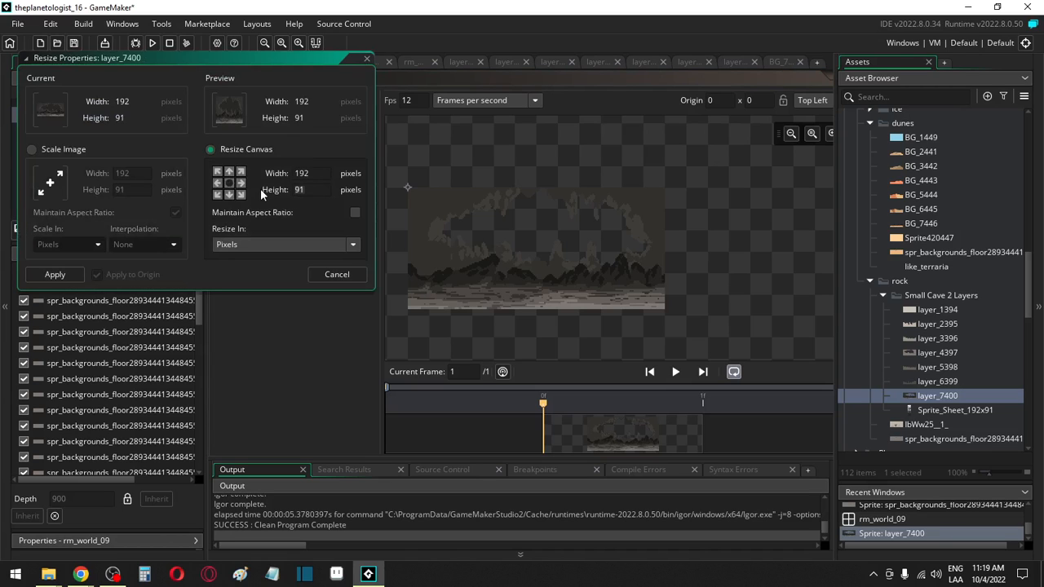
key("BackSpace")
key("BackSpace")
type("130")
left_click(40, 270)
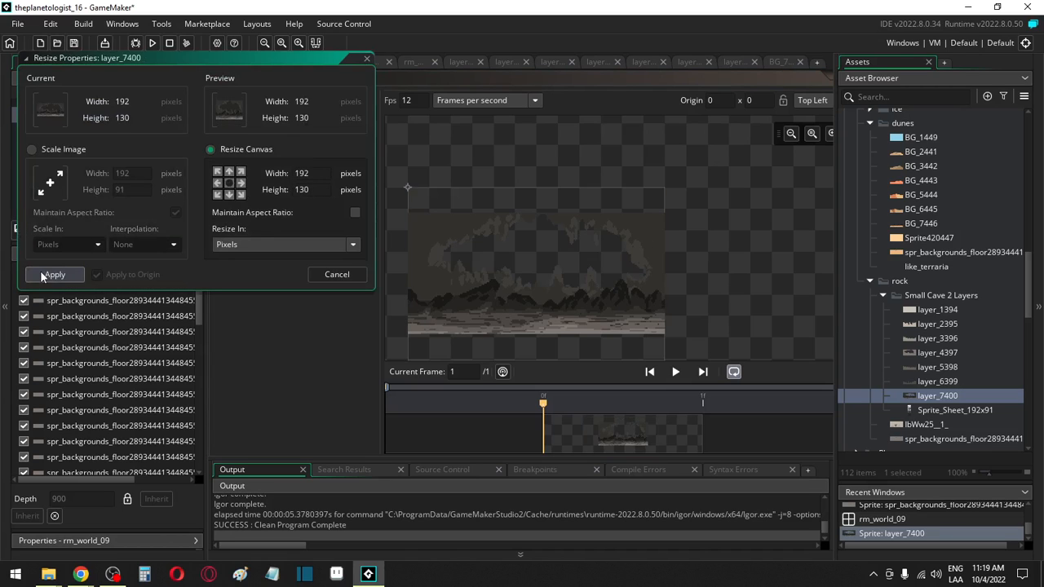
left_click(331, 147)
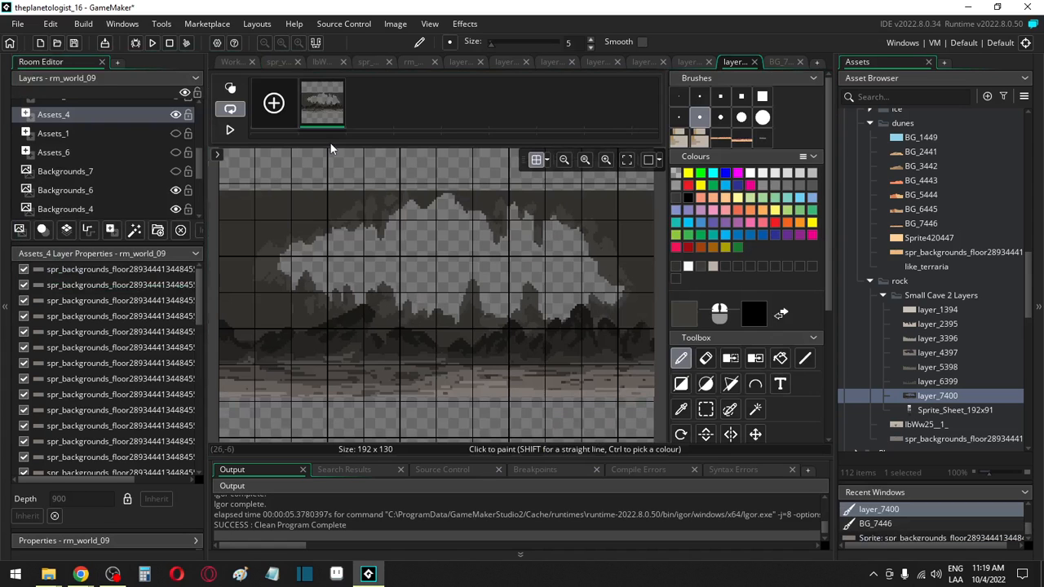
Step: On Layer 1, select the lower half of the image across its full width and move it down about 20 pixels
scroll(623, 379, "down", 2)
scroll(624, 379, "down", 1)
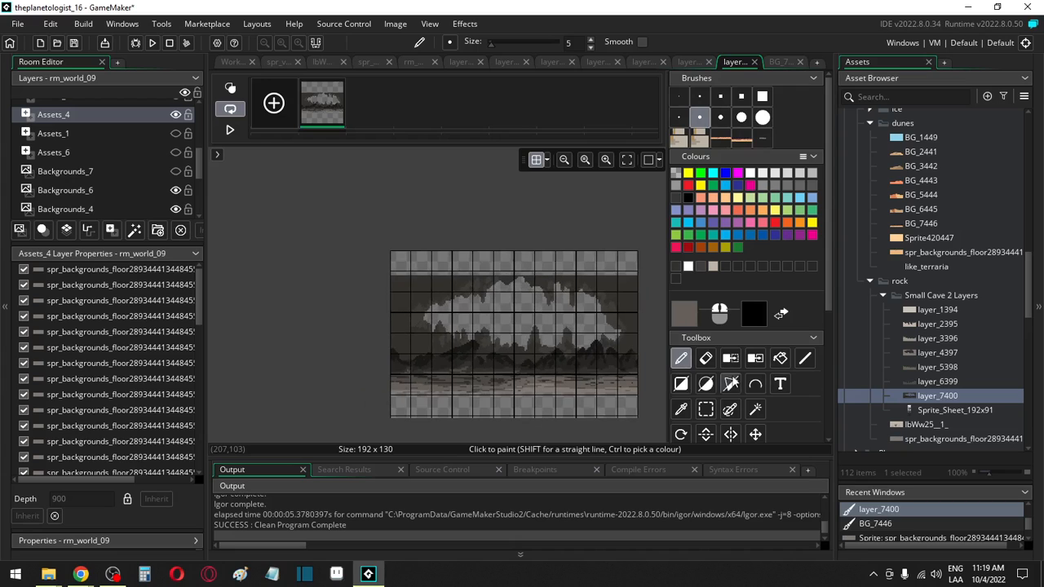
left_click(730, 383)
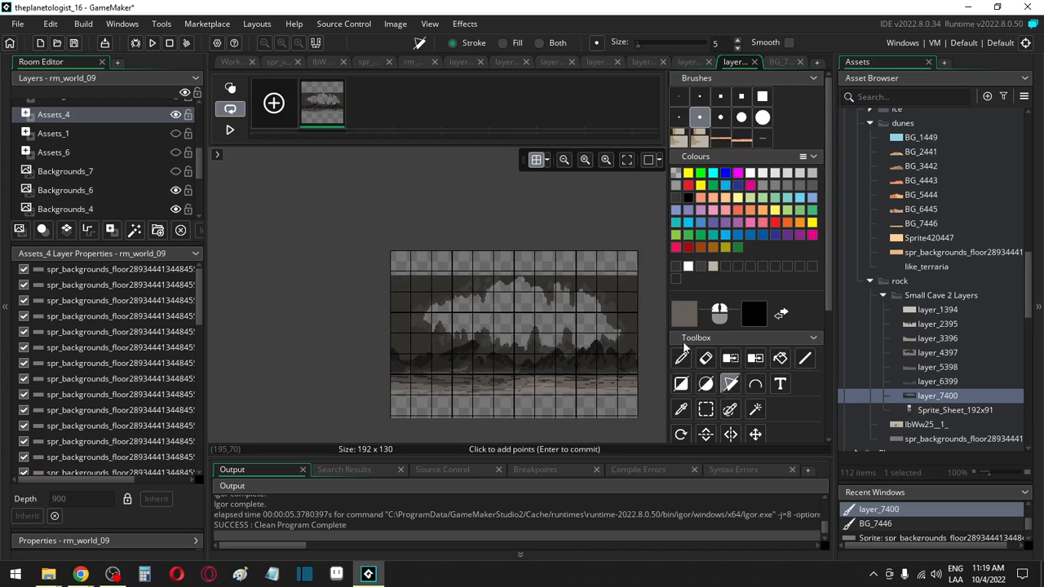
left_click(706, 409)
middle_click_drag(567, 404, 504, 337)
scroll(747, 406, "down", 3)
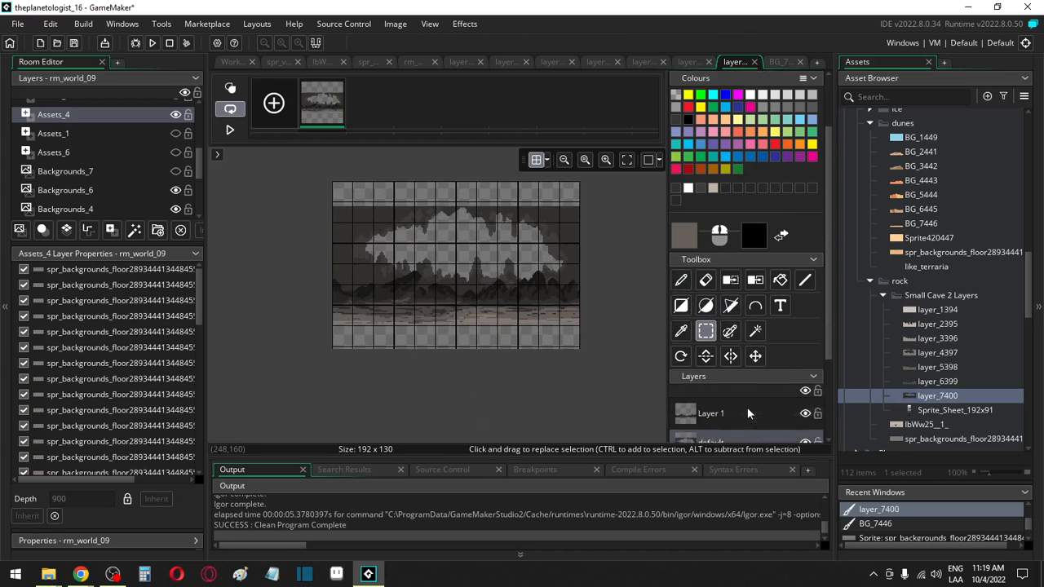
left_click(732, 390)
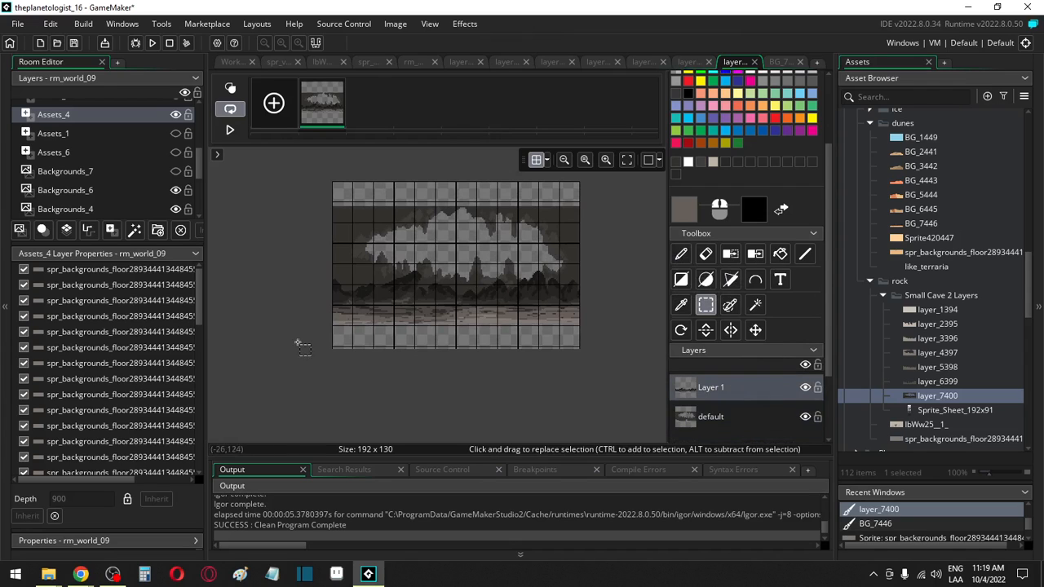
left_click_drag(285, 377, 621, 265)
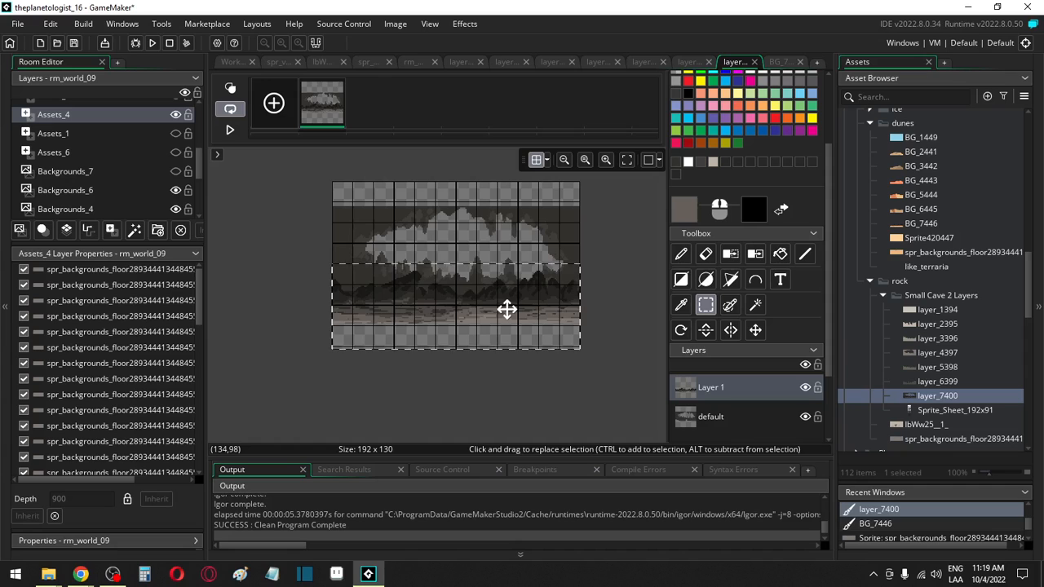
key("Down")
key("Down")
key("Down")
key("Down")
key("Down")
key("Down")
key("Down")
key("Down")
key("Down")
key("Down")
key("Down")
key("Down")
key("Down")
key("Down")
key("Down")
key("Down")
key("Down")
key("Down")
key("Down")
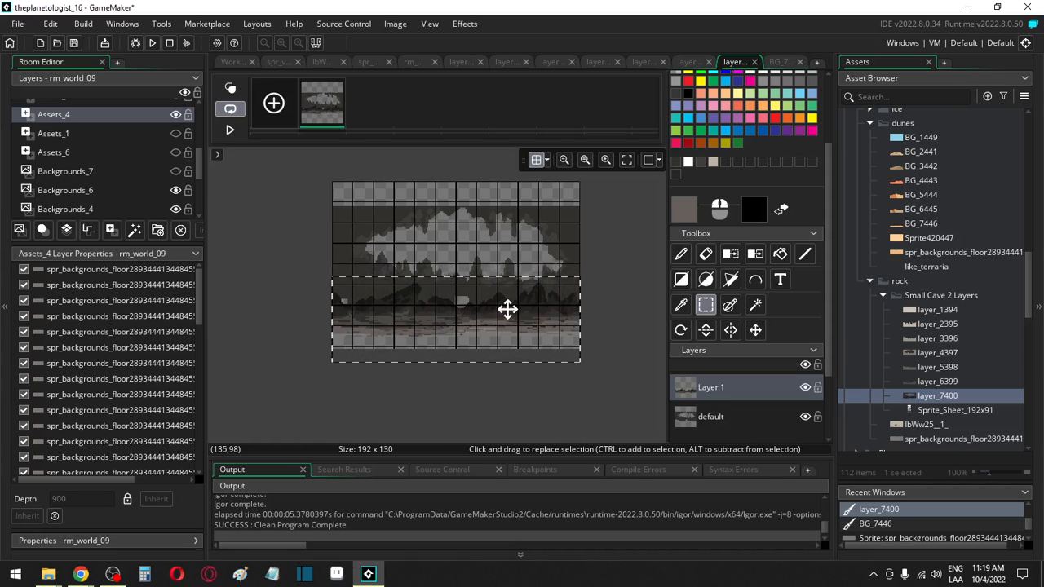
key("Down")
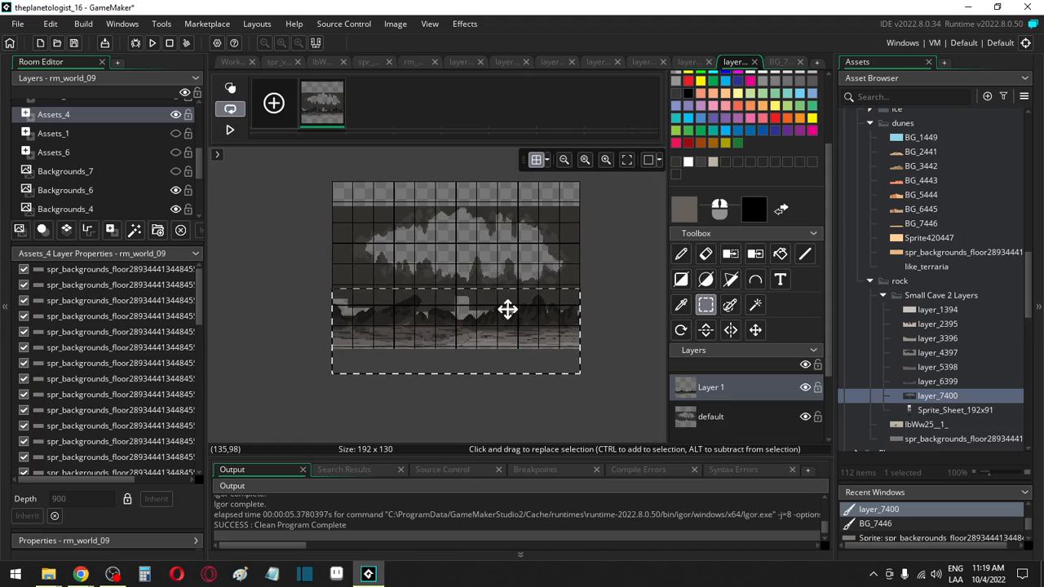
Step: On the default layer, select everything below the middle of the cave opening, move it down about 20 pixels and deselect it
left_click(747, 416)
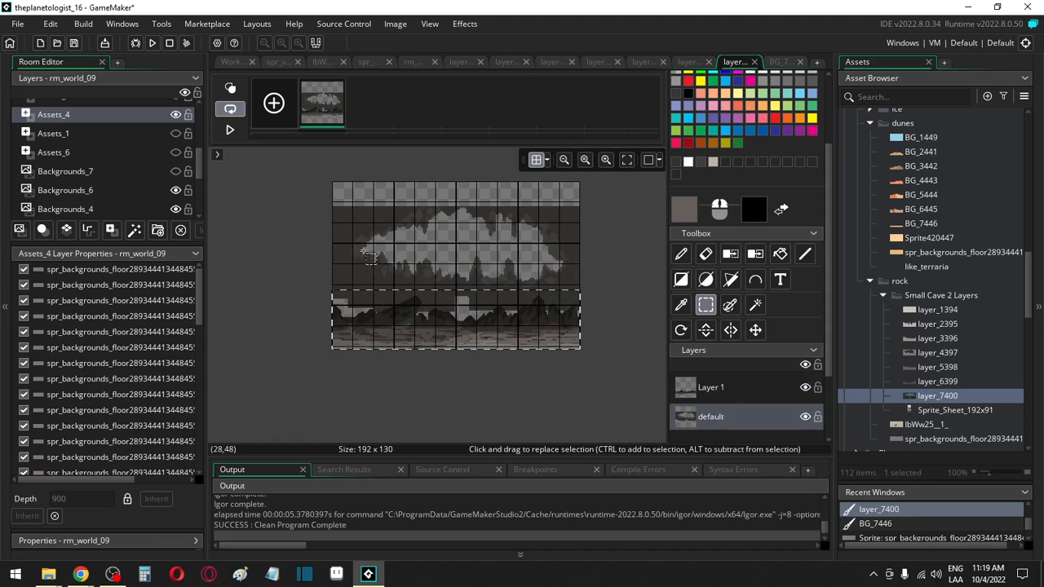
left_click_drag(292, 256, 437, 336)
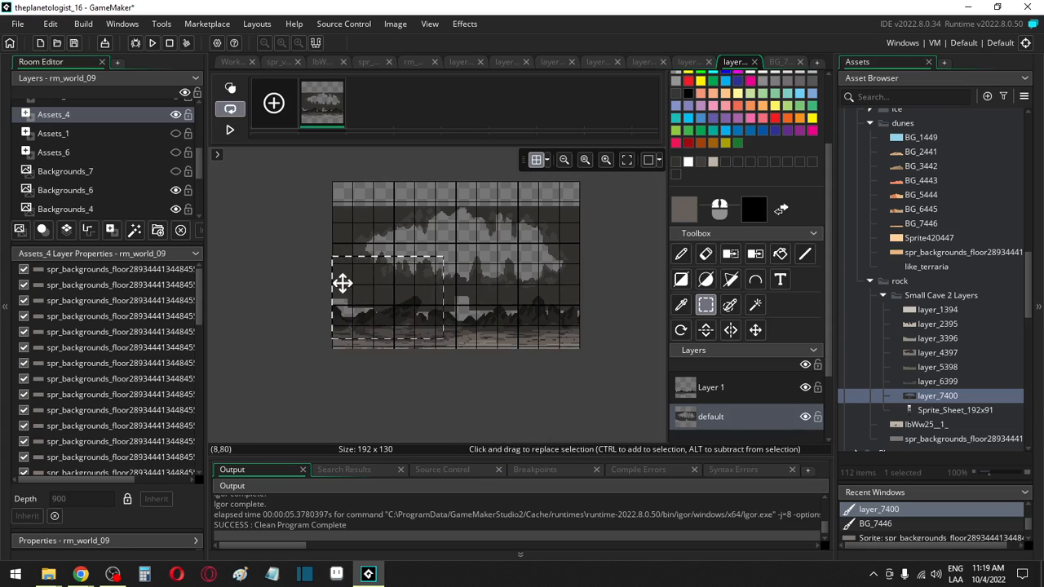
left_click_drag(318, 249, 617, 369)
key("Down")
key("Down")
key("Down")
key("Down")
key("Down")
key("Down")
key("Down")
key("Down")
key("Down")
key("Down")
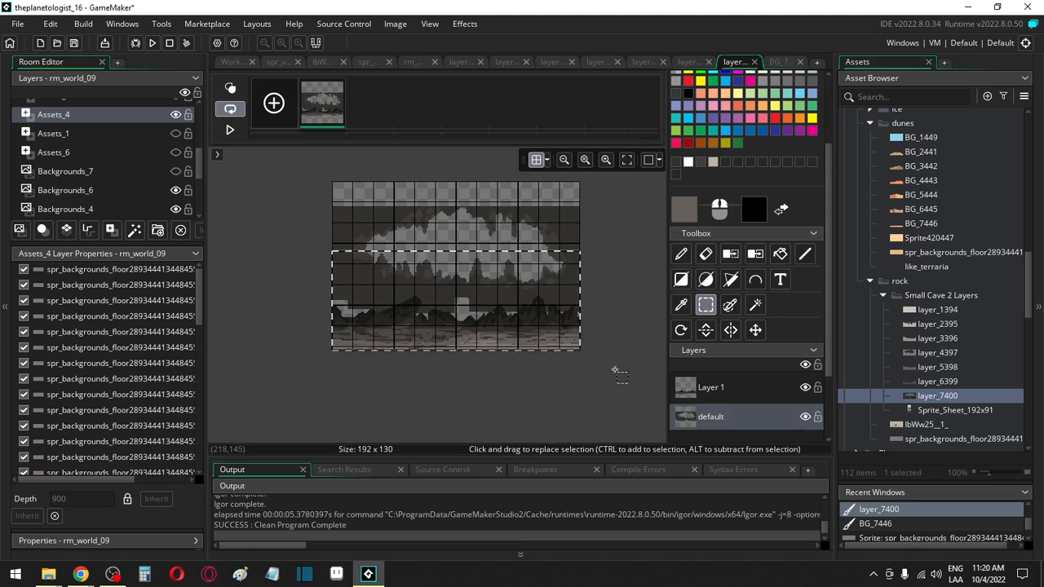
key("Down")
key("Down")
key("Down")
key("Down")
key("Down")
key("Down")
key("Down")
key("Down")
key("Down")
key("Down")
key("Down")
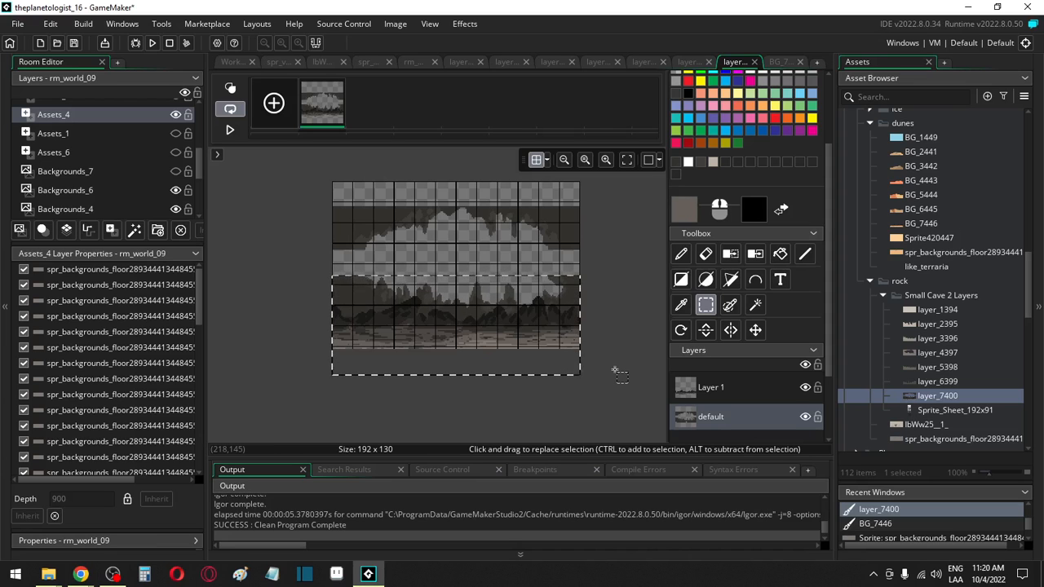
left_click(311, 234)
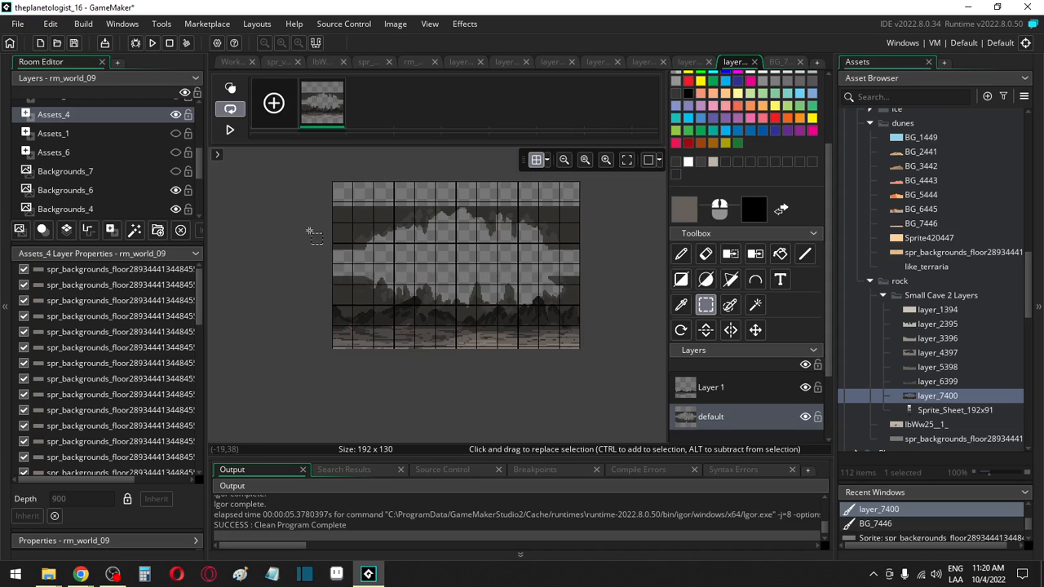
Step: Pick the dark rock shades from the image and paint over the gap at the cave opening's left end
scroll(308, 245, "up", 4, "ctrl")
key("p")
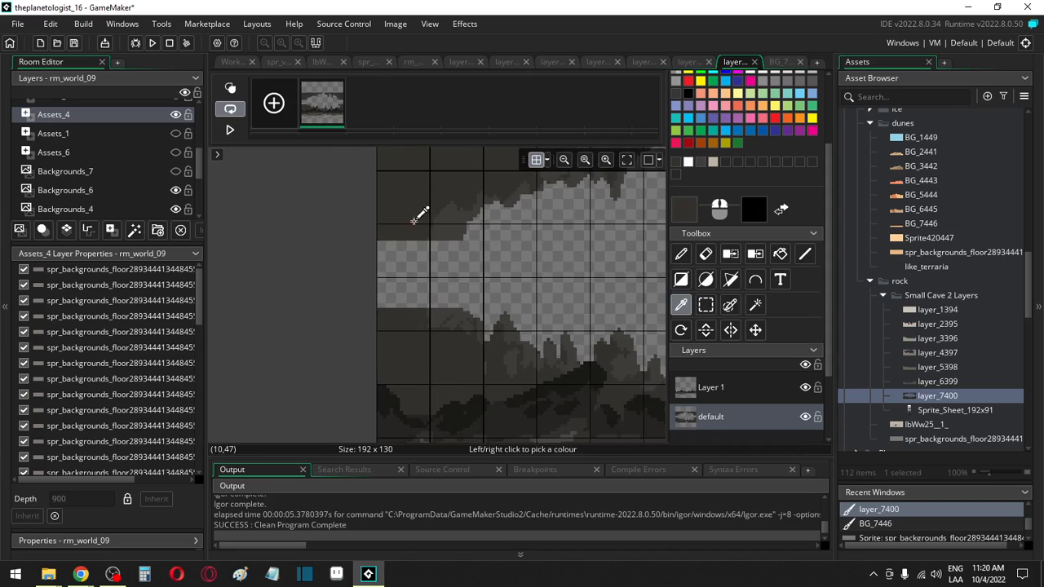
mouse_move(400, 230)
left_mouse_down()
mouse_move(406, 334)
mouse_move(391, 265)
mouse_move(417, 248)
mouse_move(439, 304)
mouse_move(449, 282)
mouse_move(452, 304)
left_mouse_up()
left_click(443, 228, "ctrl")
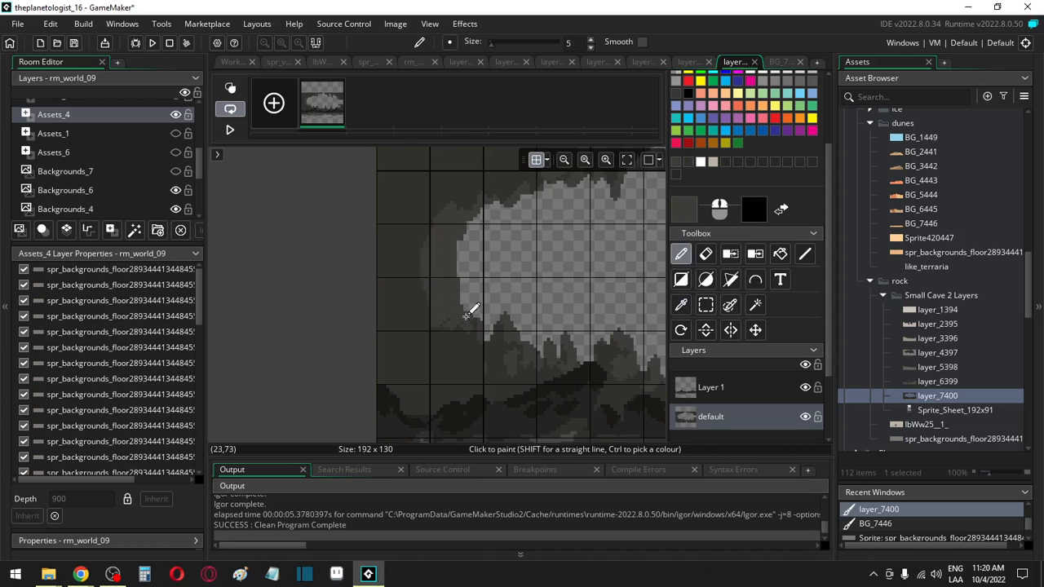
Step: Paint the rock shades over the gap between the cave opening's right end and the image edge
mouse_move(520, 290)
middle_mouse_down()
mouse_move(208, 330)
mouse_move(143, 359)
middle_mouse_up()
middle_click_drag(569, 349, 491, 287)
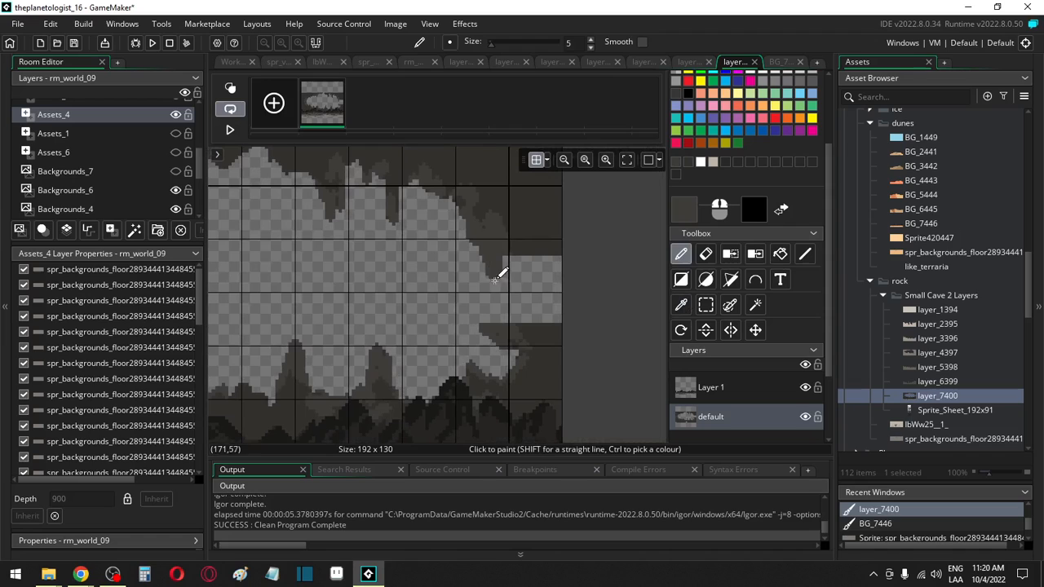
mouse_move(495, 278)
left_mouse_down()
mouse_move(492, 268)
mouse_move(489, 305)
mouse_move(506, 302)
mouse_move(509, 261)
mouse_move(540, 272)
mouse_move(527, 275)
mouse_move(517, 307)
mouse_move(562, 299)
mouse_move(557, 250)
mouse_move(537, 311)
left_mouse_up()
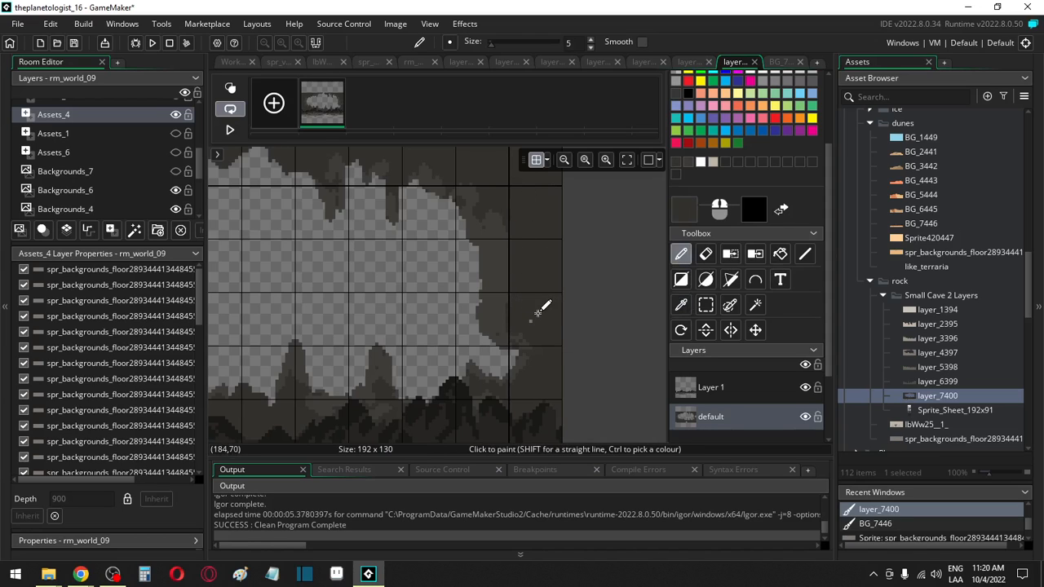
Step: Return to rm_world_09 and examine the layer properties of Backgrounds_6, Backgrounds_7 and Backgrounds_4
scroll(321, 282, "down", 4)
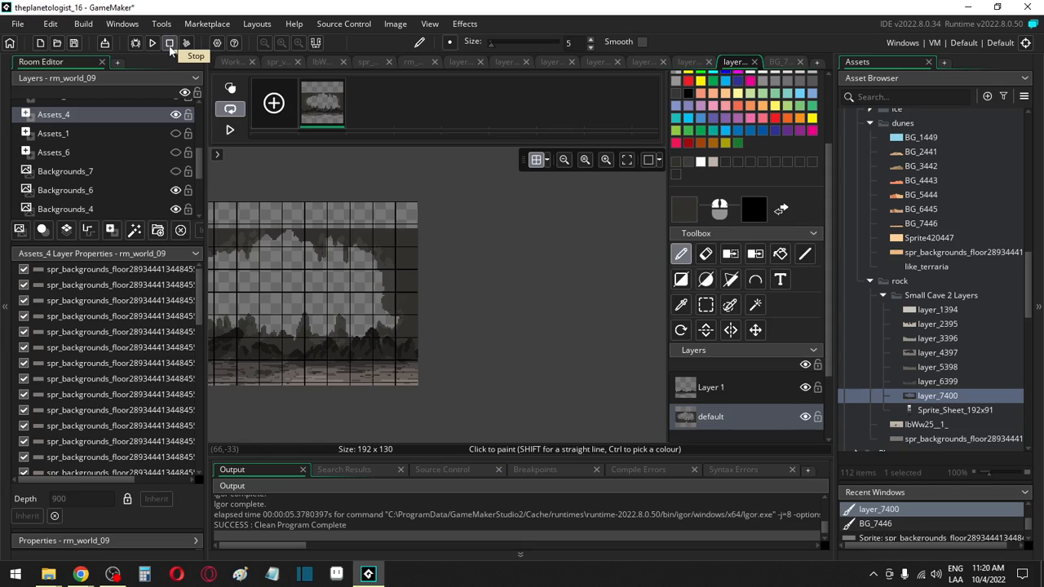
left_click(411, 62)
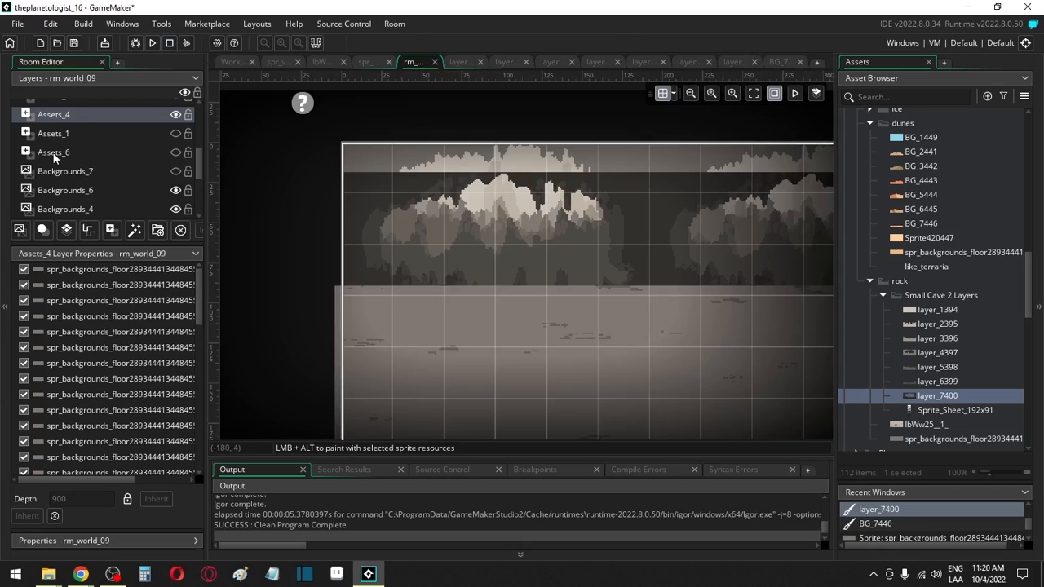
scroll(60, 111, "up", 3)
scroll(64, 125, "down", 4)
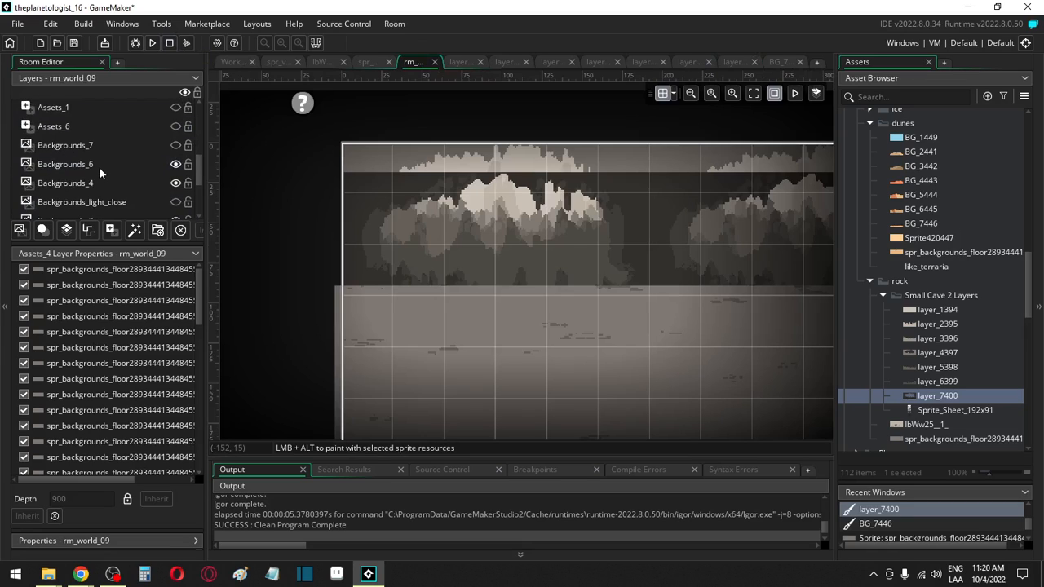
left_click(98, 166)
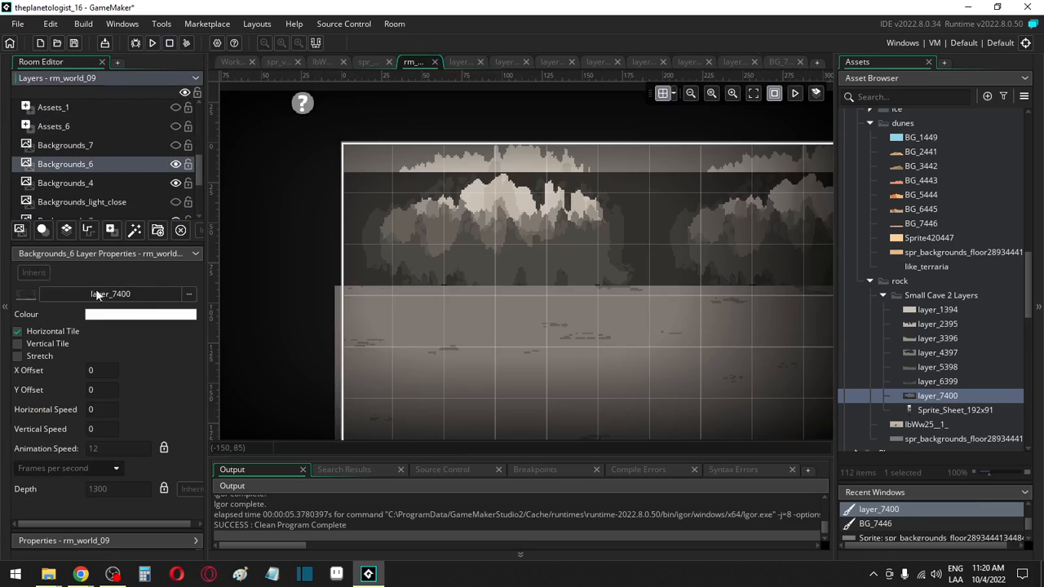
left_click(103, 150)
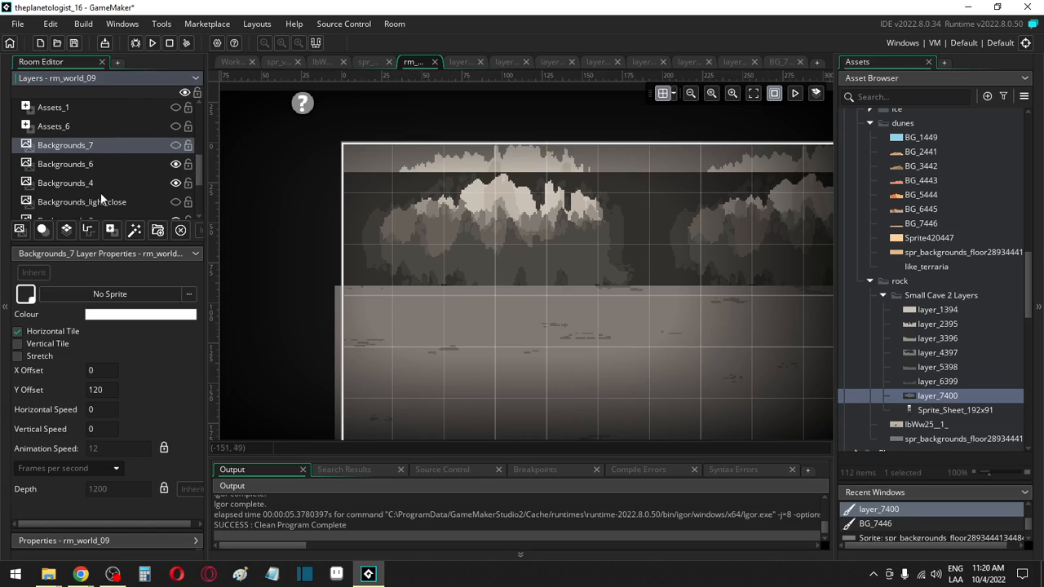
left_click(99, 164)
left_click(115, 179)
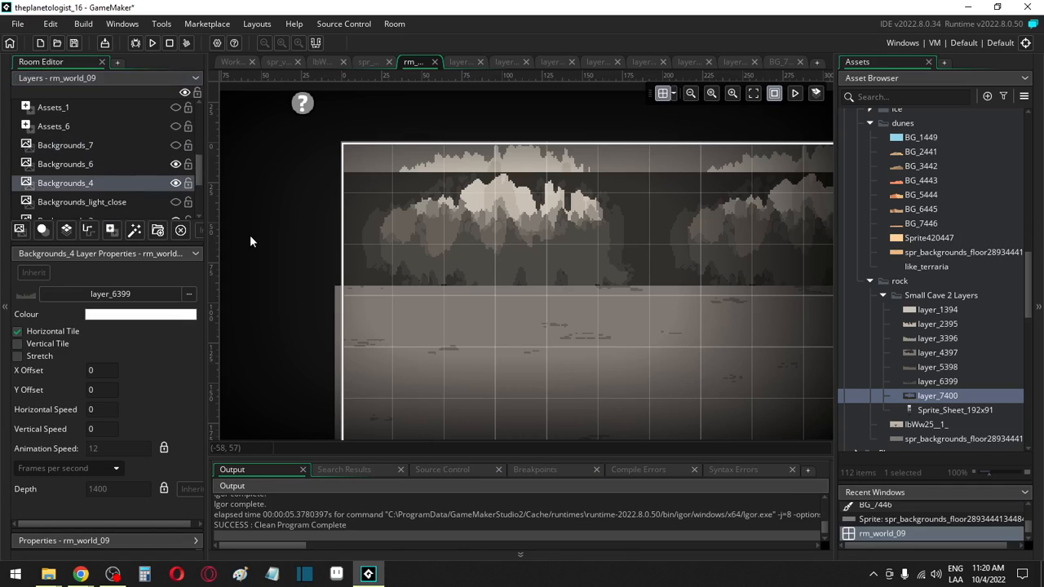
Step: On the Assets_4 layer, select all the floor sprites across the full width of the room
scroll(262, 234, "down", 4, "ctrl")
scroll(230, 305, "down", 3, "ctrl")
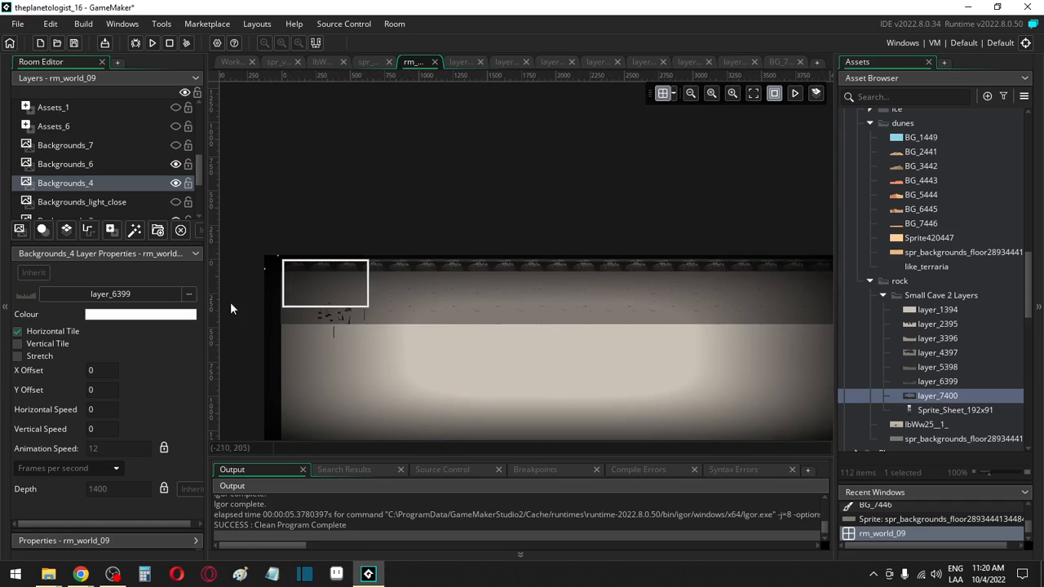
scroll(240, 322, "down", 4, "ctrl")
scroll(295, 369, "up", 6, "ctrl")
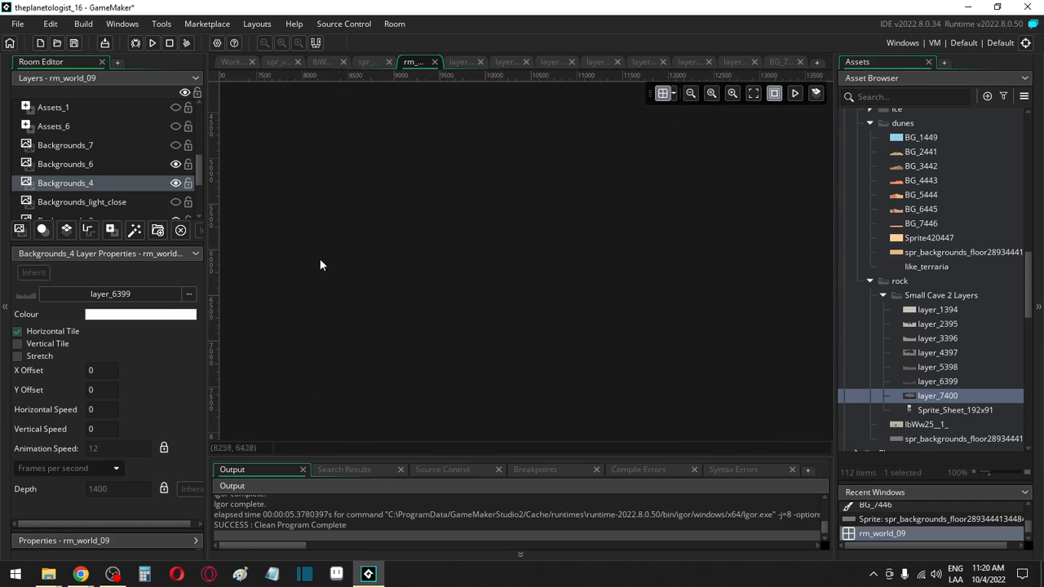
middle_click_drag(685, 494, 687, 503)
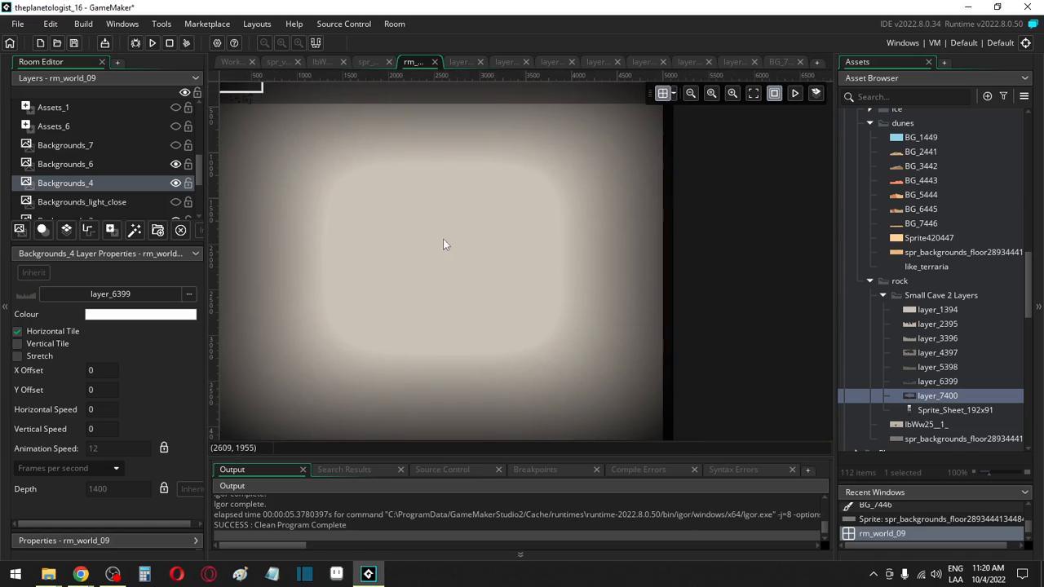
middle_click_drag(485, 290, 576, 396)
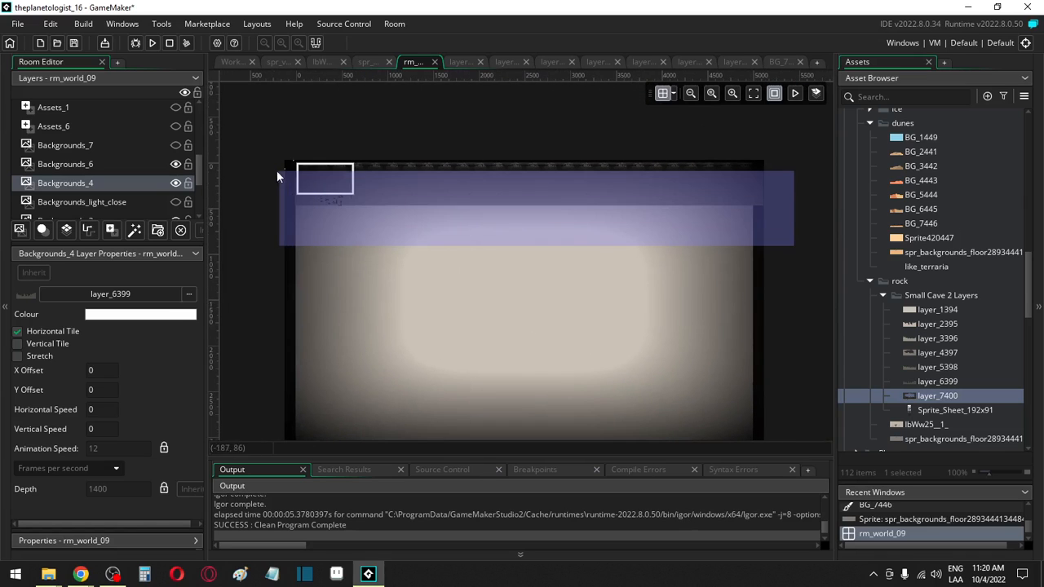
scroll(82, 147, "up", 1)
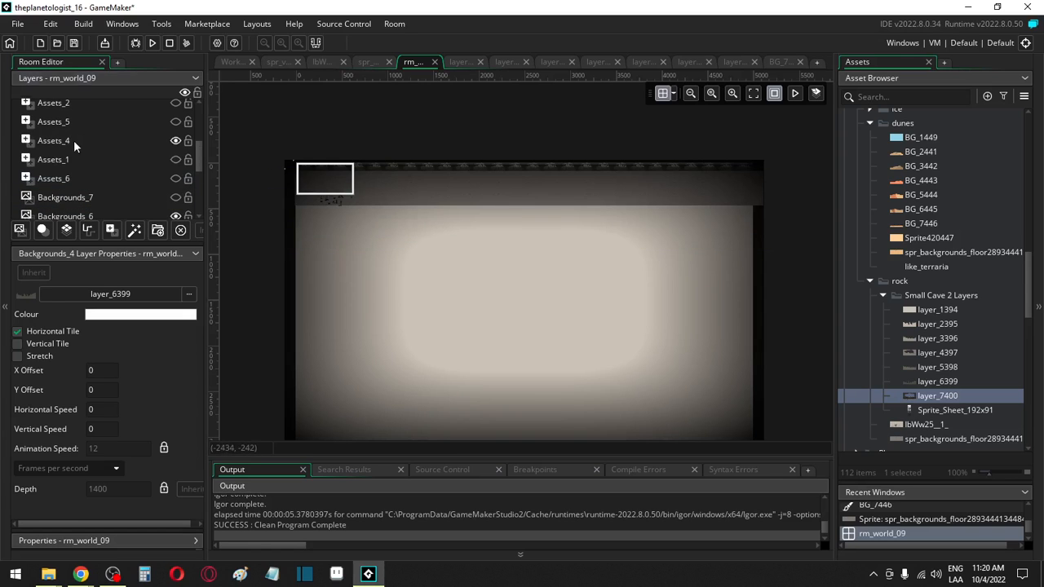
left_click(73, 140)
left_click_drag(259, 292, 763, 172)
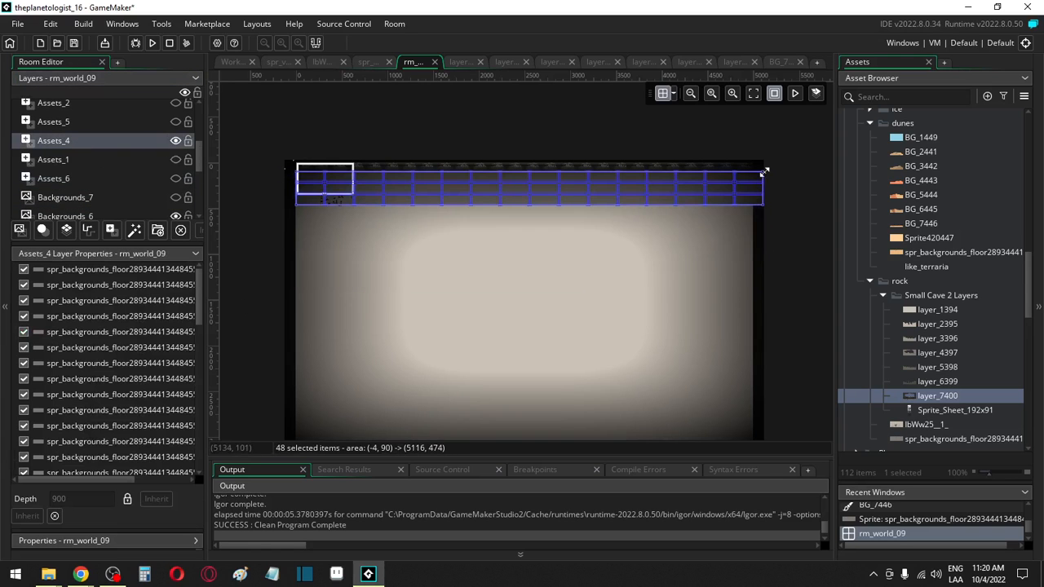
Step: Move the selected floor sprites down so their upper edge sits at Y 130, directly below the cave background, and deselect them
scroll(334, 202, "up", 4)
left_click_drag(344, 169, 337, 175)
middle_click_drag(323, 168, 447, 214)
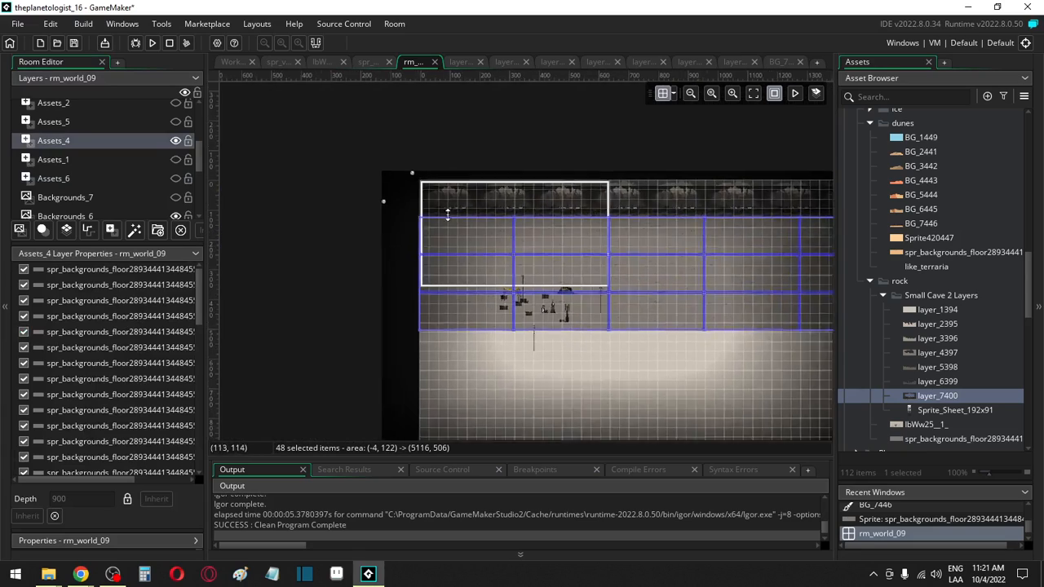
scroll(437, 219, "up", 7)
left_click_drag(446, 236, 424, 220)
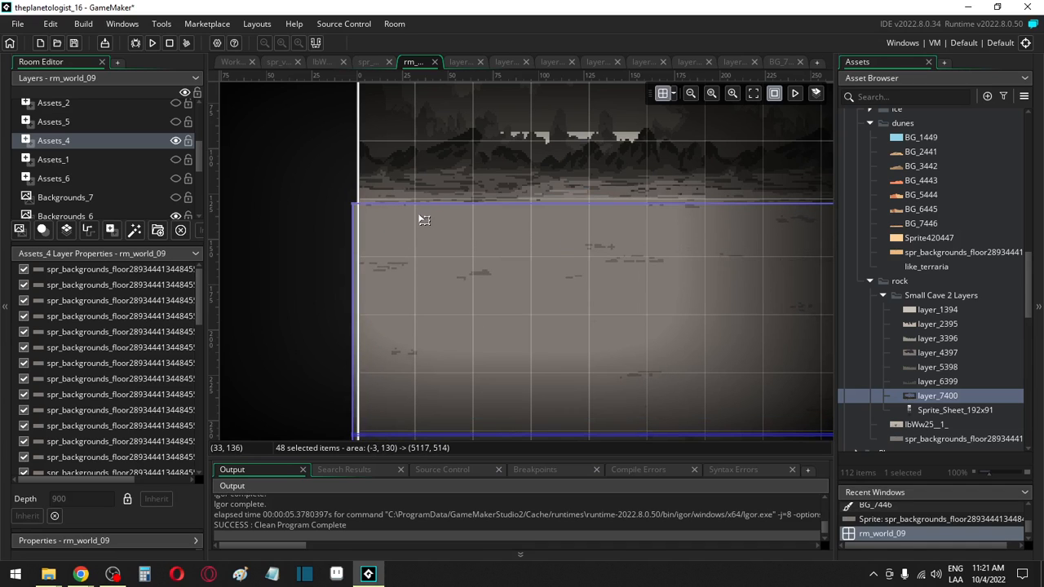
scroll(426, 242, "down", 5)
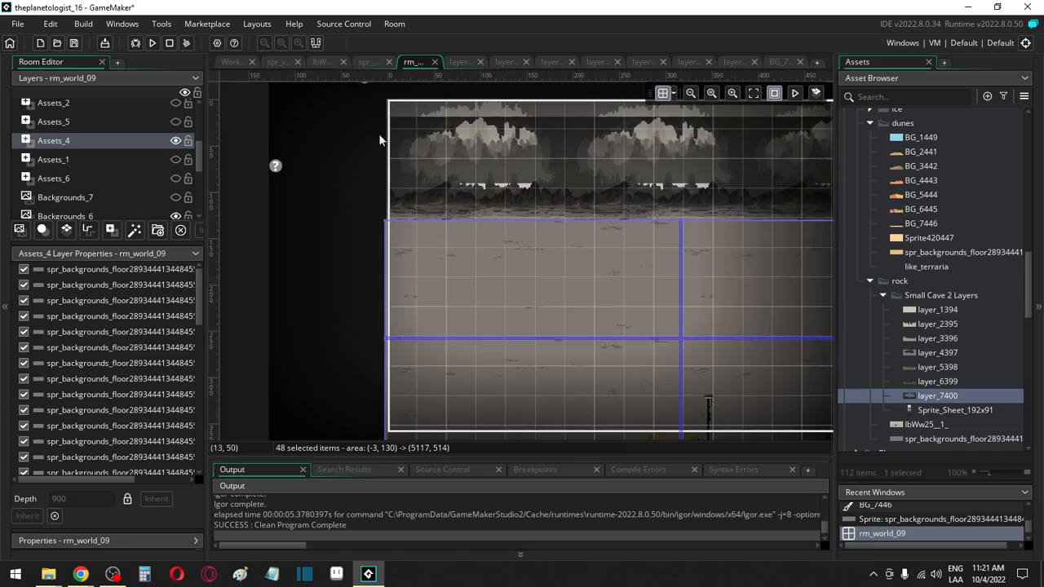
left_click(257, 122)
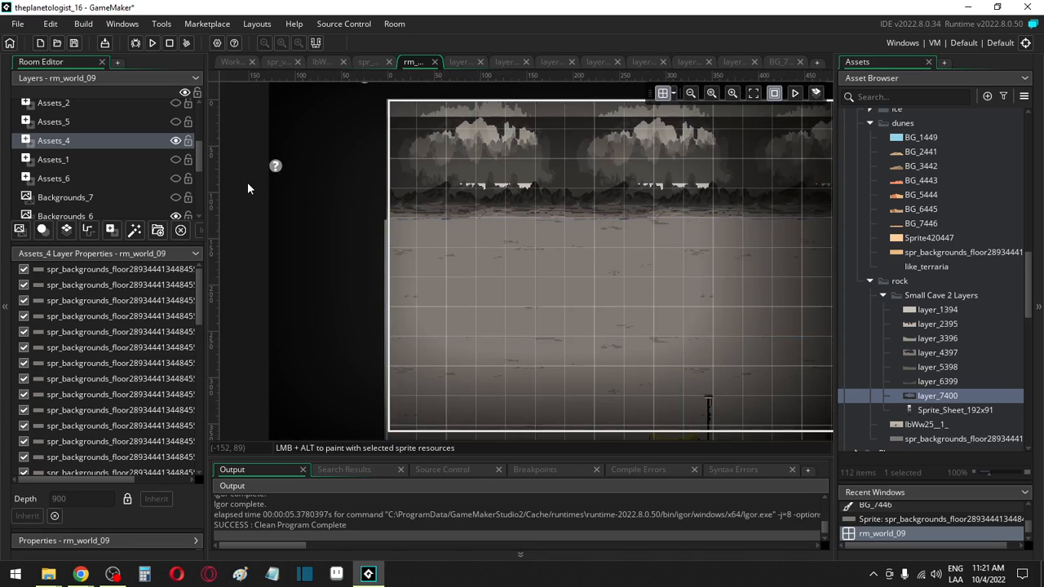
middle_click_drag(343, 208, 305, 227)
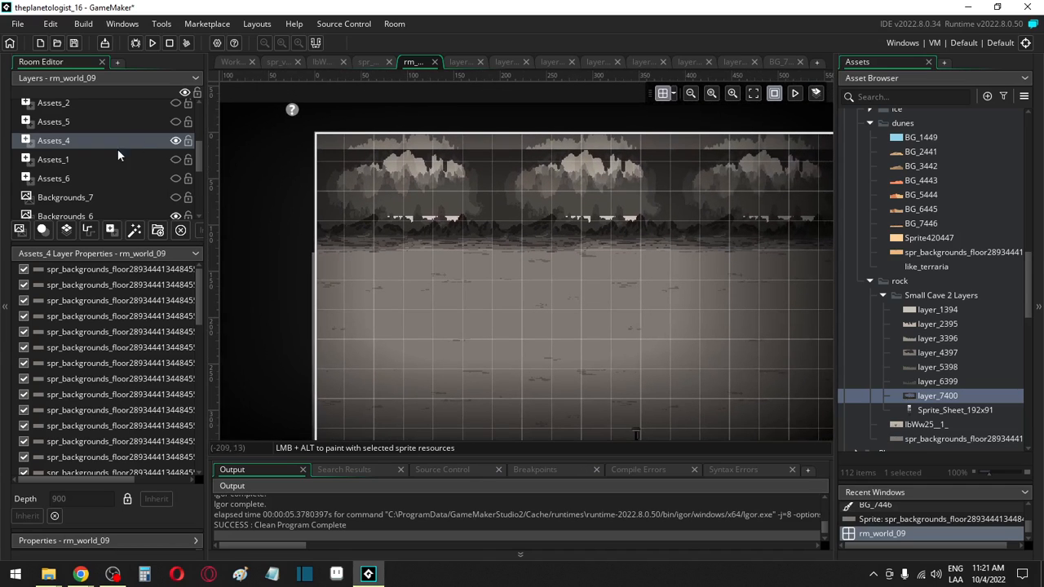
Step: Open the layer_7400 image for editing, fill the empty strip along its upper edge with the dark rock colour and save the project
left_click(107, 199)
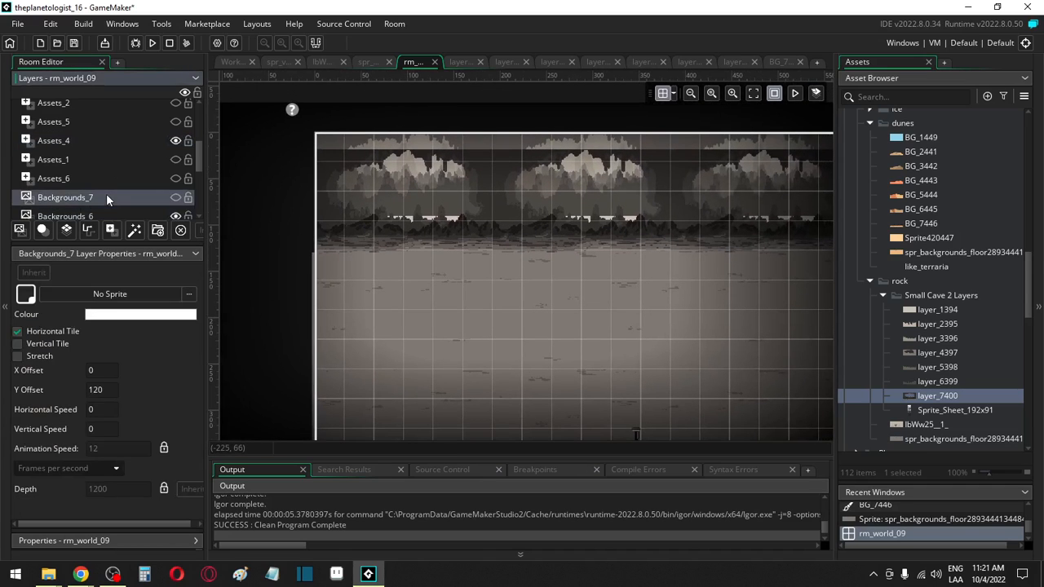
left_click(103, 215)
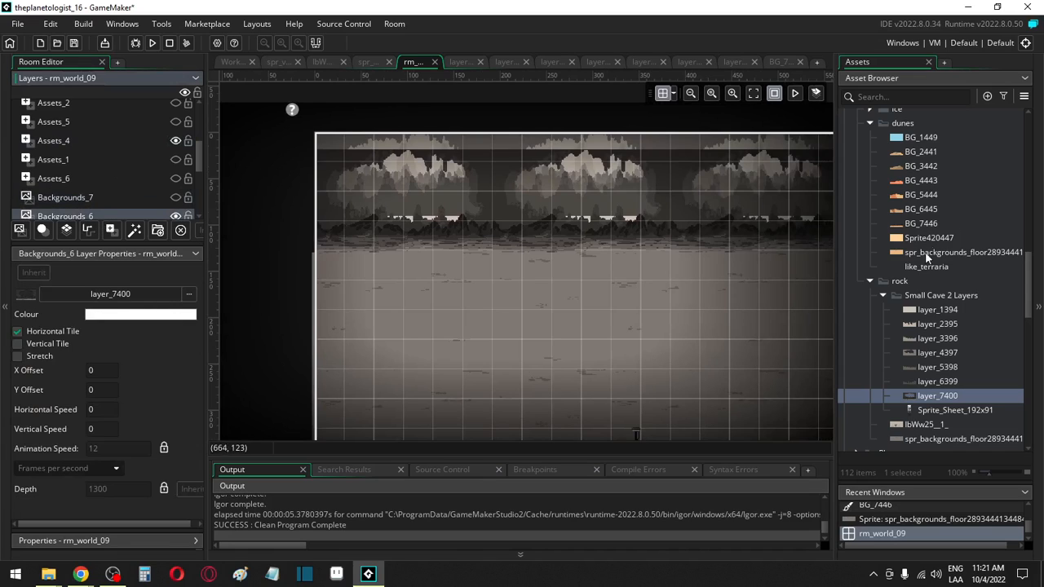
double_click(911, 394)
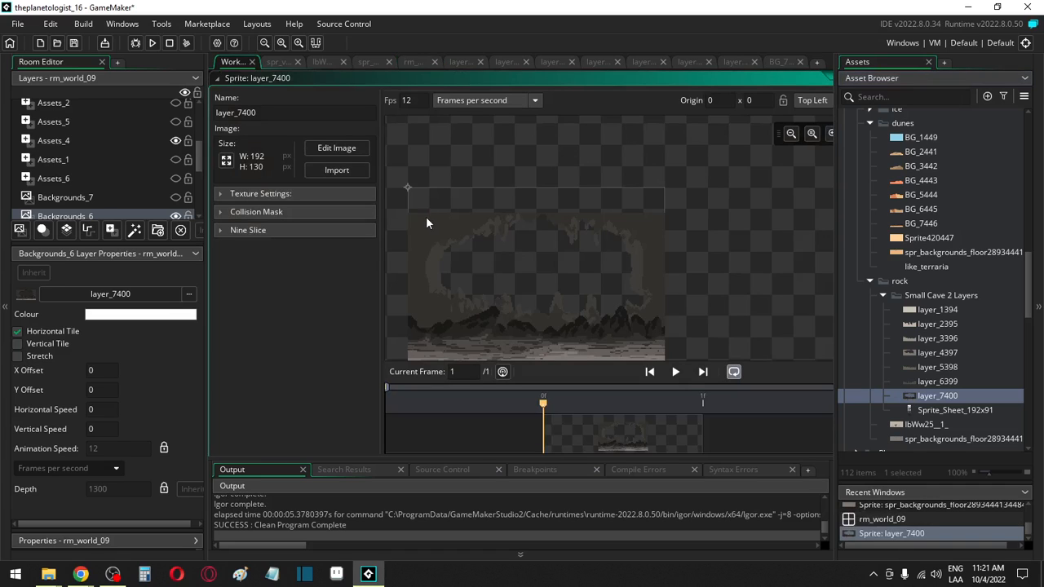
left_click(341, 147)
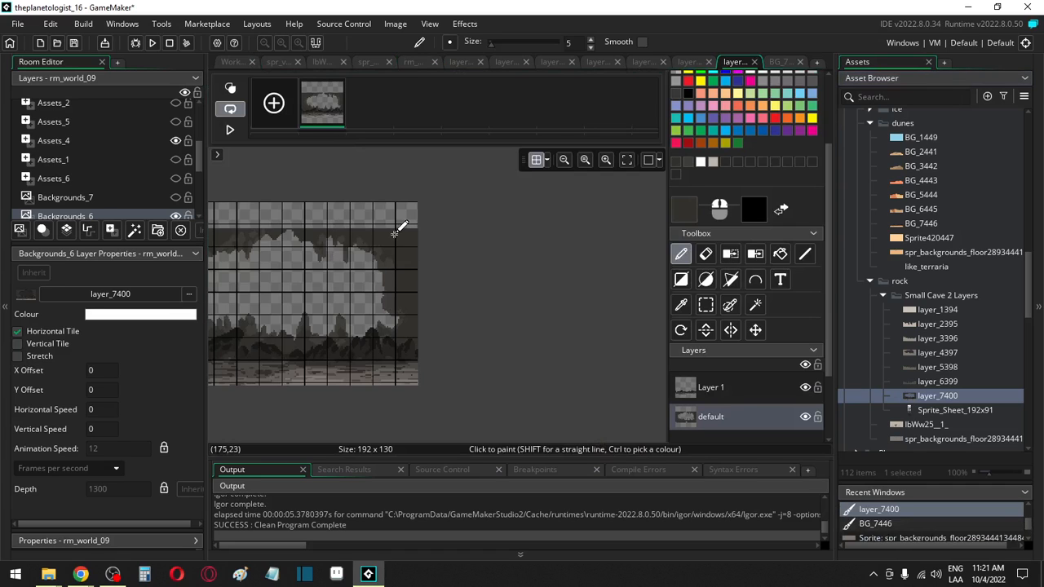
key("i")
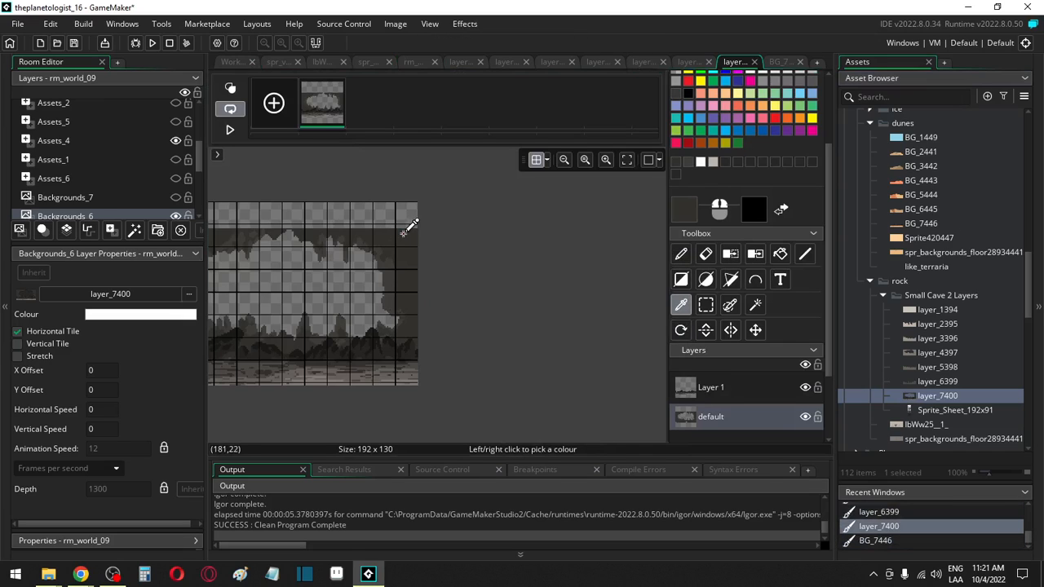
key("f")
left_click(390, 210)
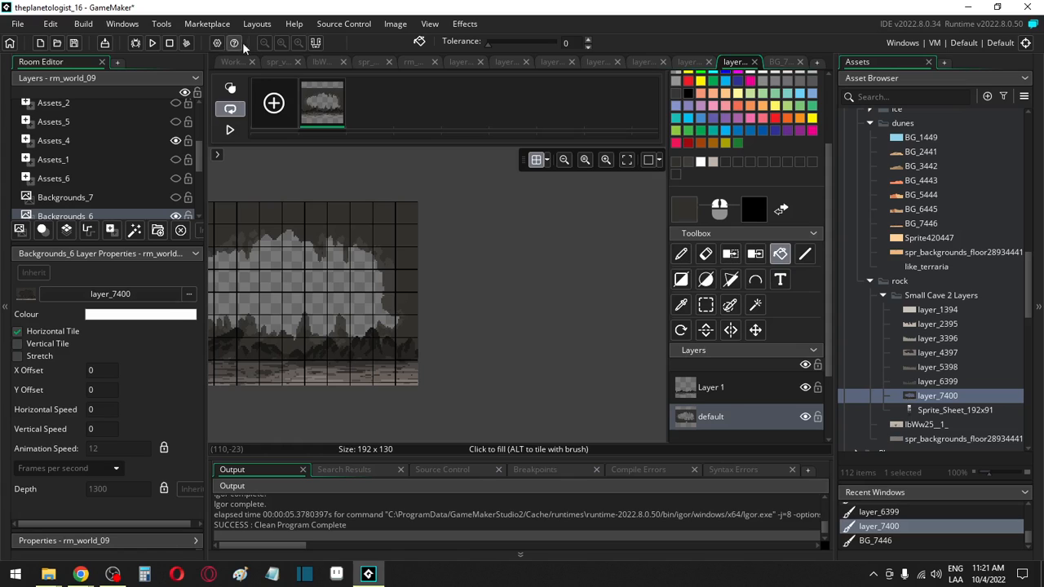
left_click(74, 43)
Step: In rm_world_09, try a Y Offset of 10 for Backgrounds_4 and settle on 20
left_click(410, 63)
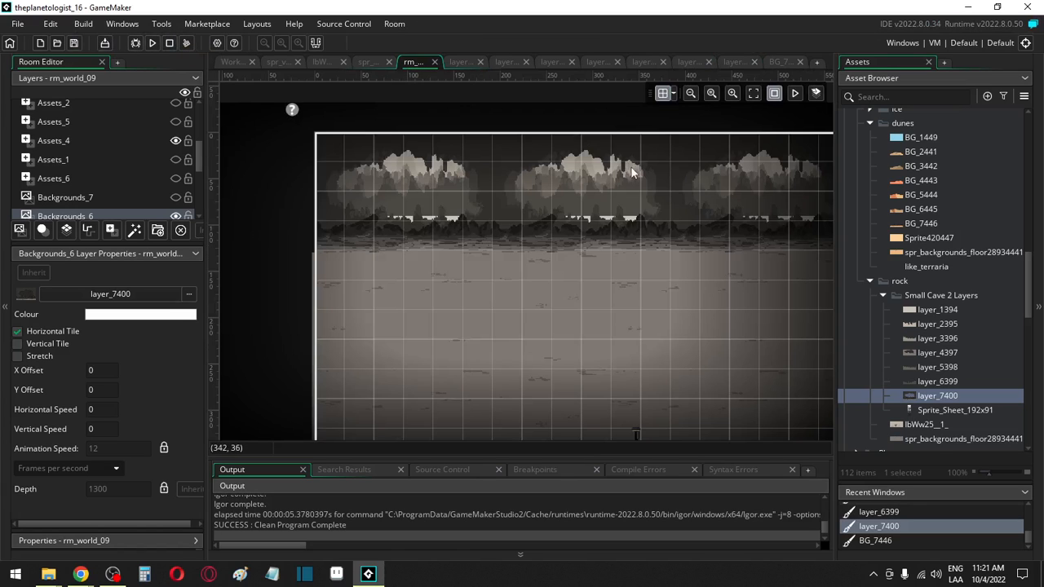
scroll(143, 209, "down", 2)
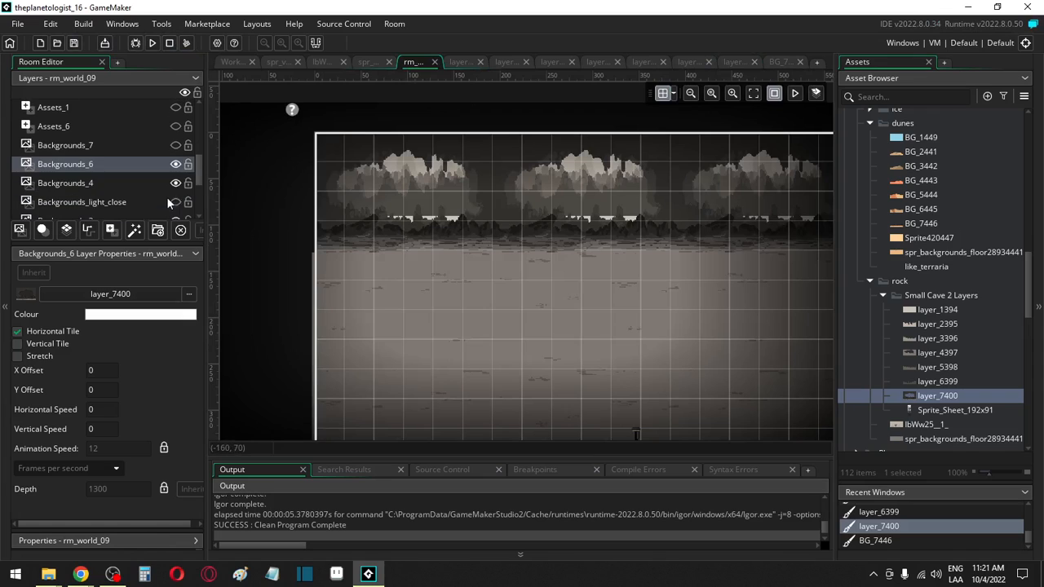
left_click(146, 182)
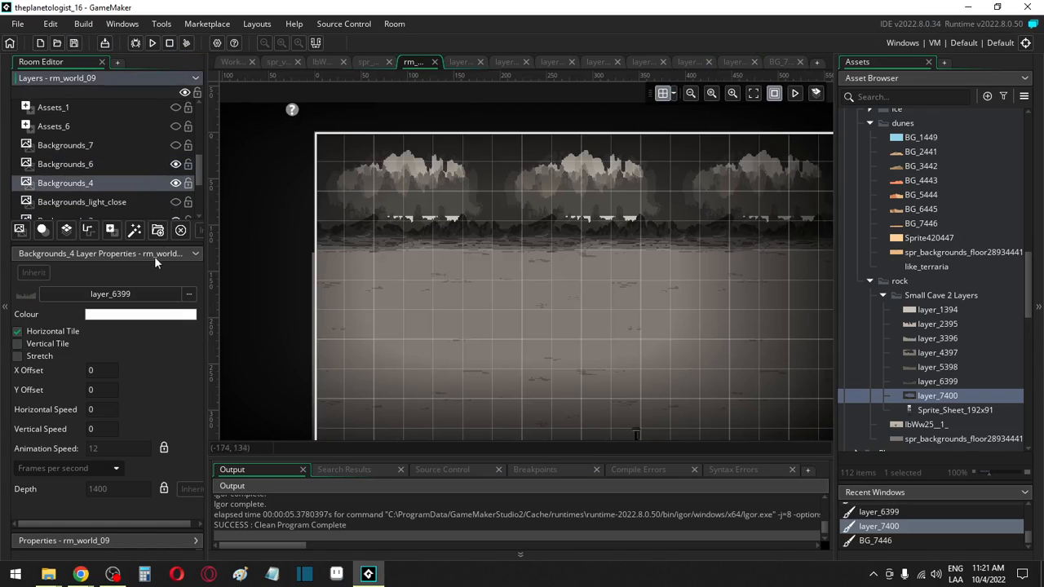
left_click(89, 392)
type("10")
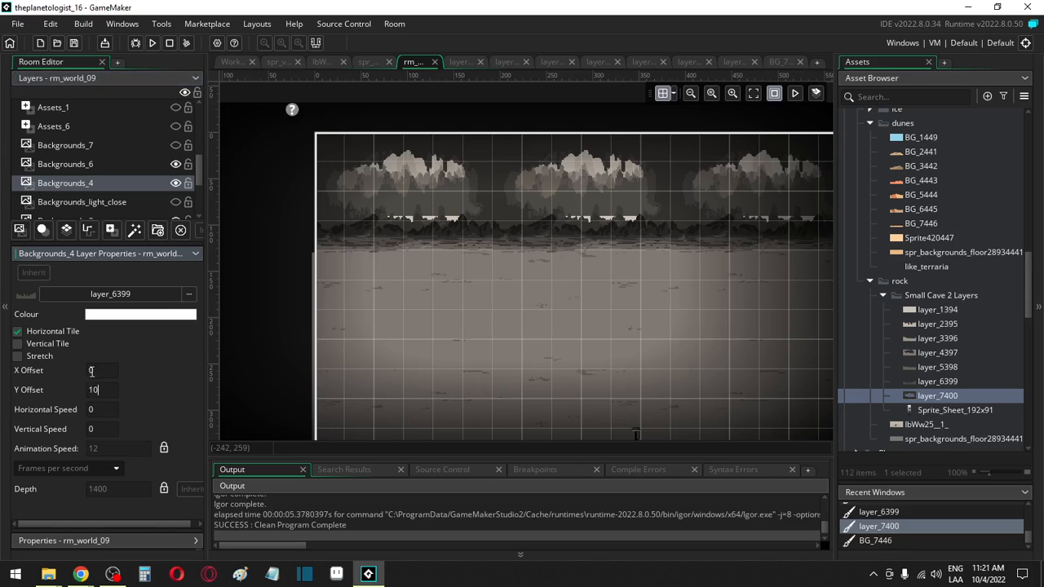
left_click(98, 370)
double_click(98, 391)
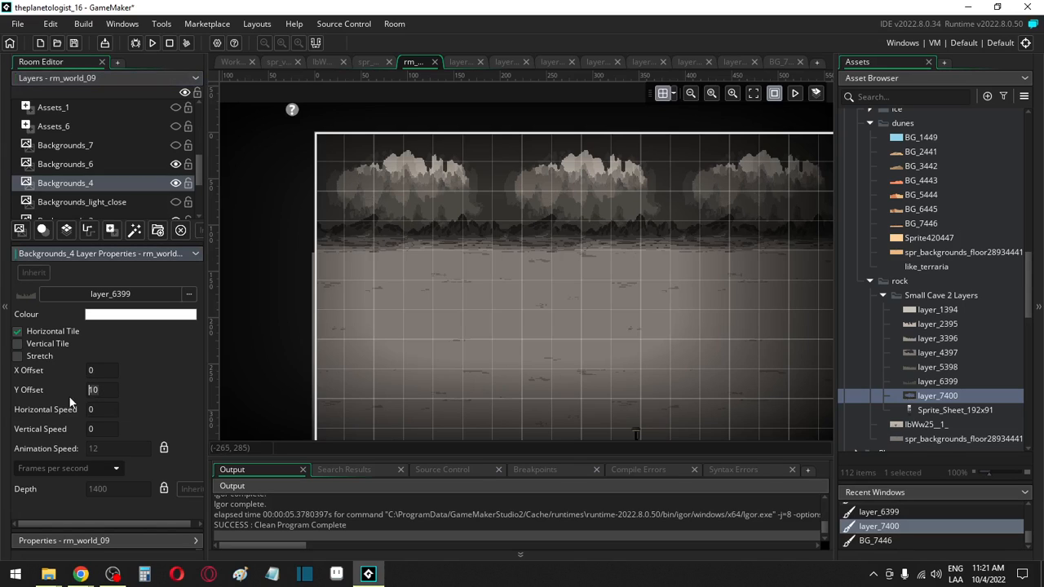
type("20")
left_click(97, 371)
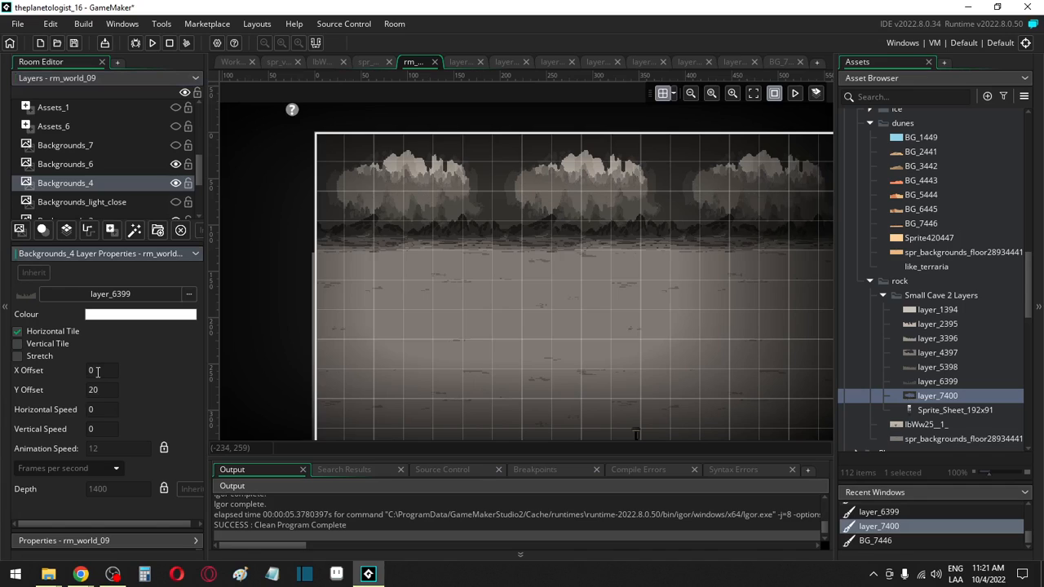
Step: Select Backgrounds_3 and toggle its visibility off and on to check which part of the cave it draws
left_click(105, 202)
scroll(105, 201, "down", 1)
left_click(106, 195)
left_click(143, 175)
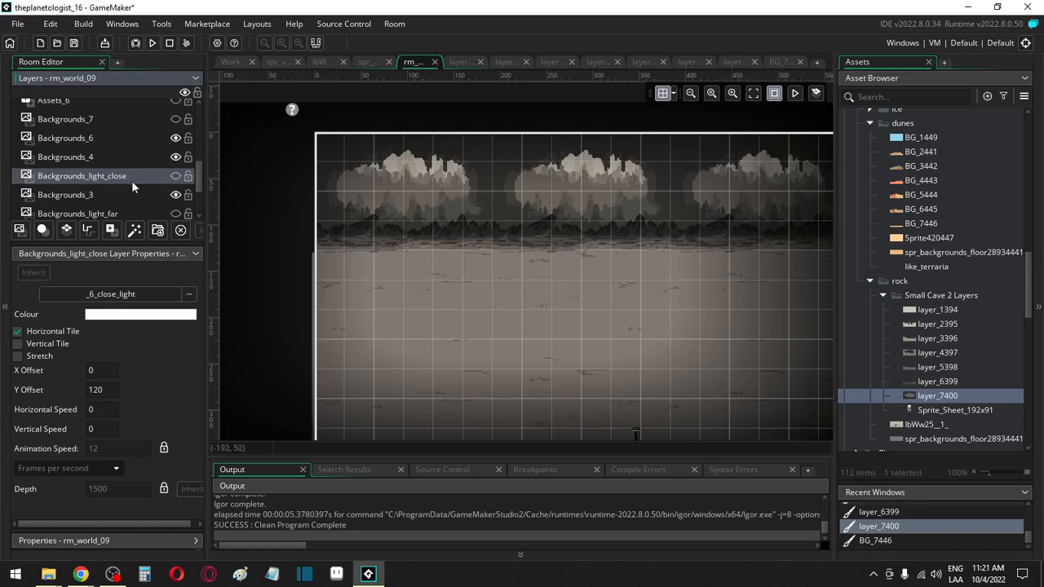
left_click(112, 195)
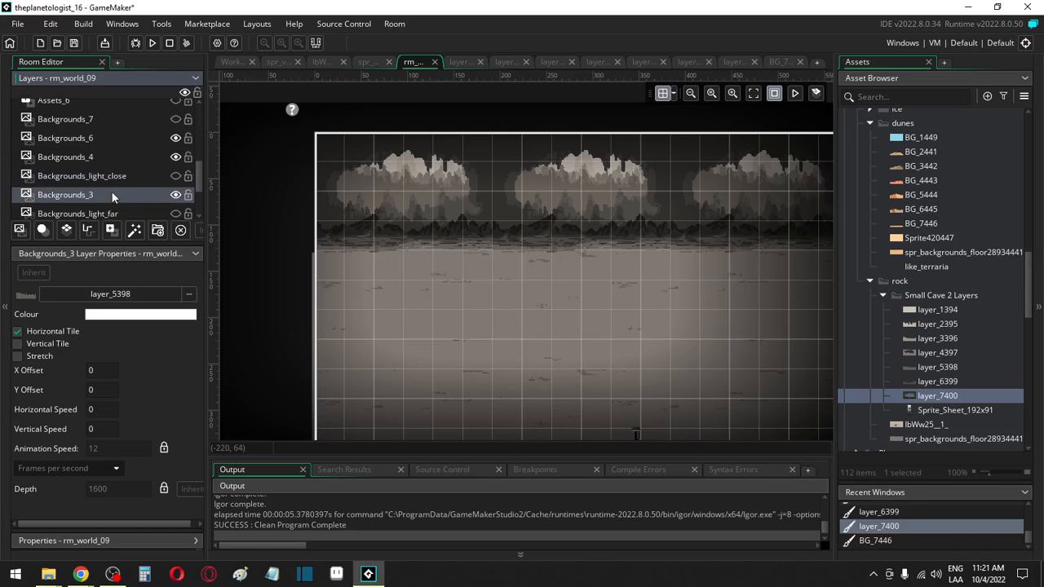
left_click(175, 194)
left_click(175, 195)
Step: Set the Y Offset of Backgrounds_3 to 25 after trying 20
left_click(99, 389)
type("2")
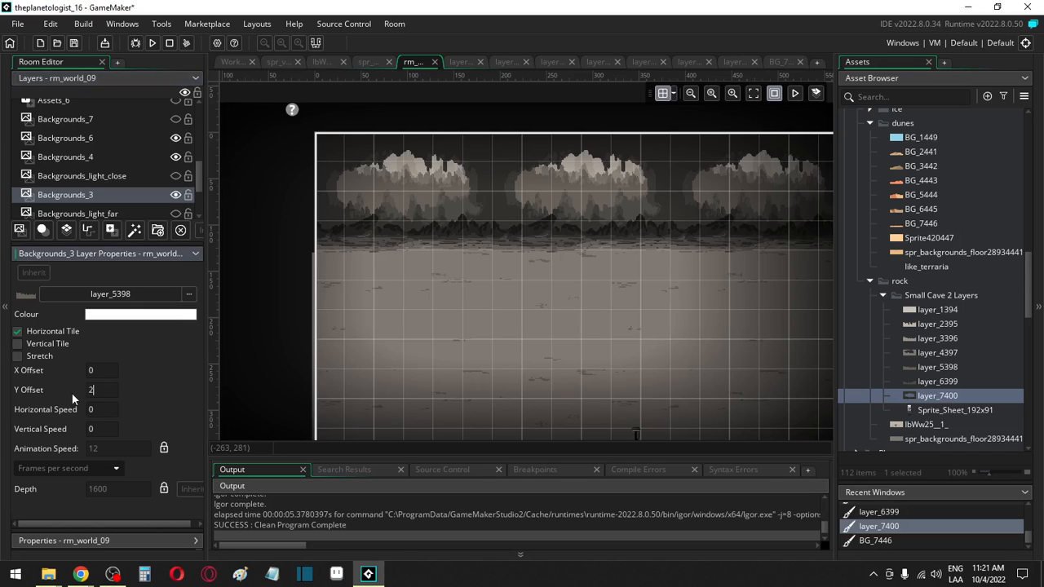
type("0")
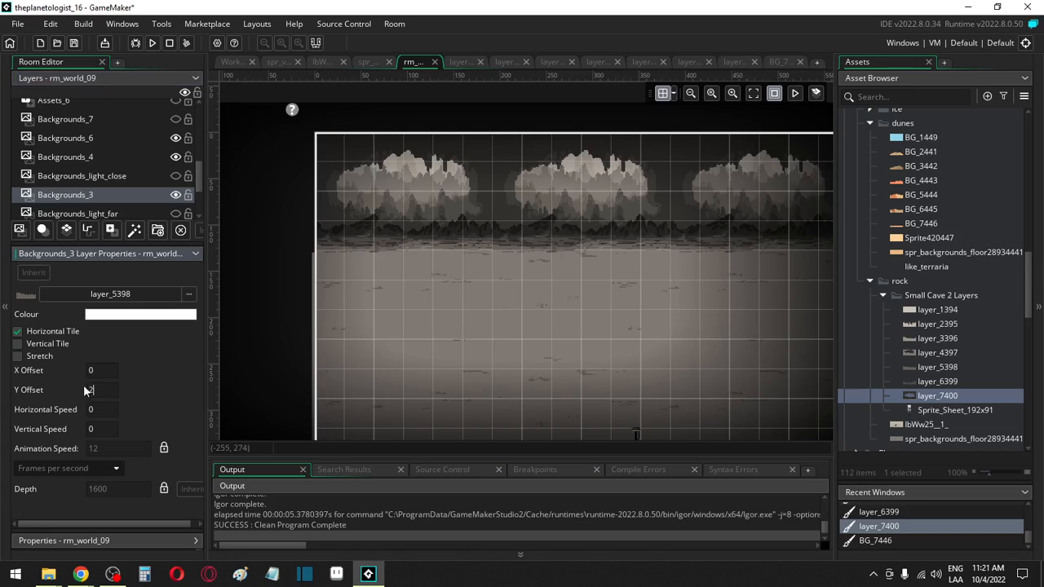
key("BackSpace")
type("5")
left_click(101, 371)
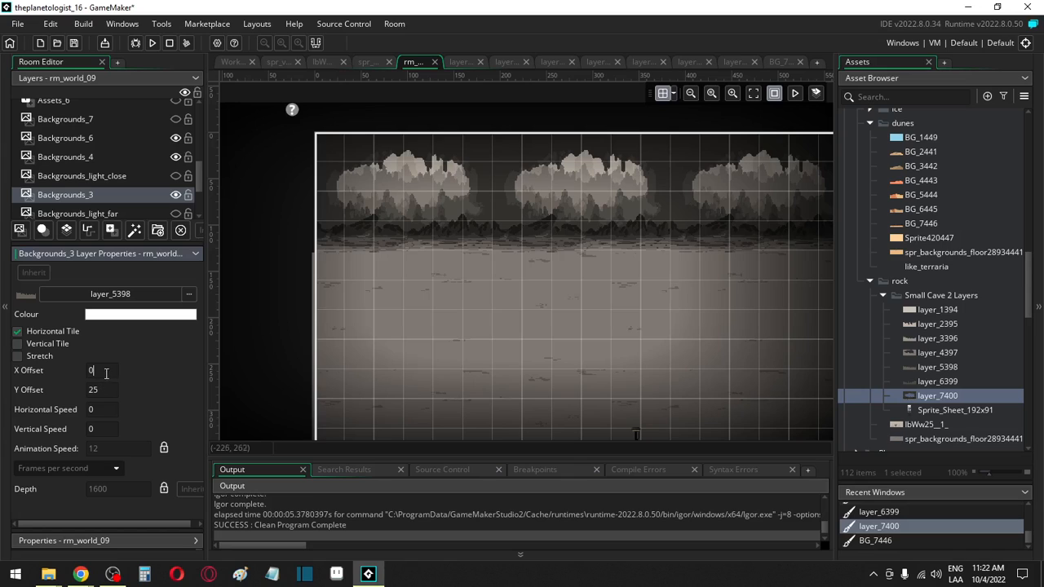
scroll(147, 186, "down", 2)
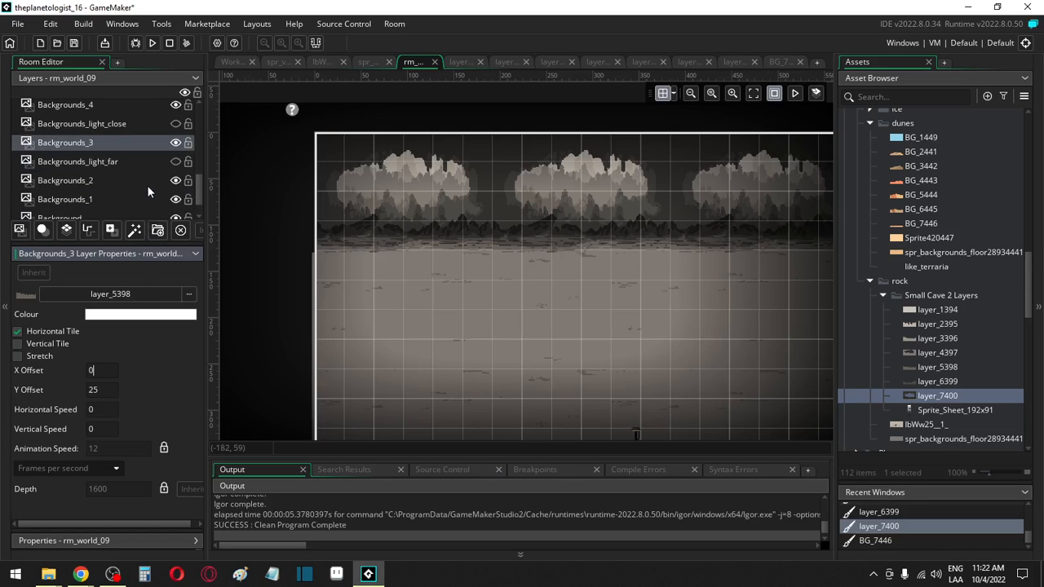
Step: Toggle the visibility of Backgrounds_2 to check which part of the cave it draws and set its Y Offset to 20
left_click(132, 179)
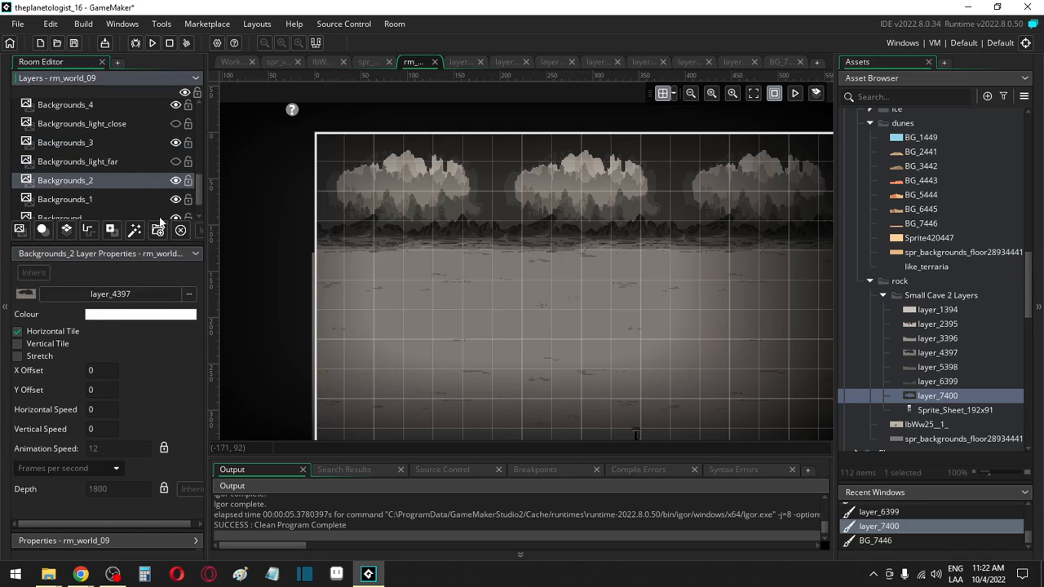
left_click(176, 180)
left_click(176, 181)
left_click(95, 390)
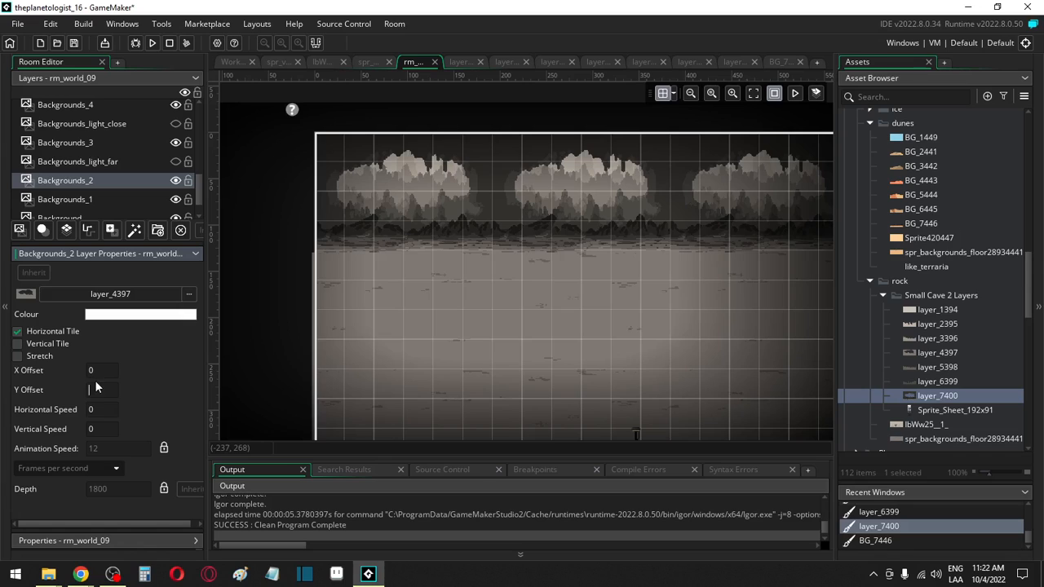
left_click(111, 371)
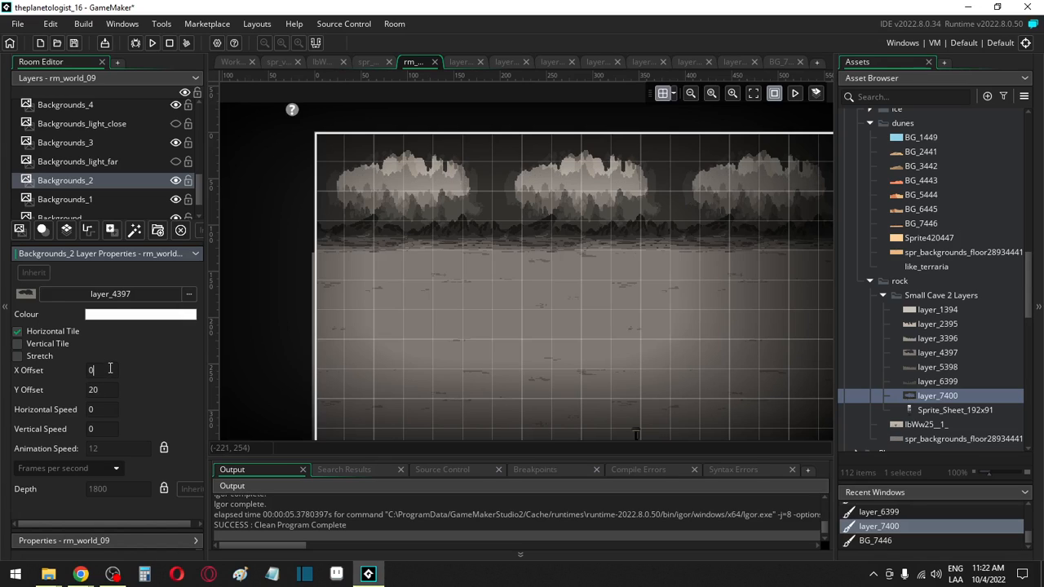
left_click(119, 196)
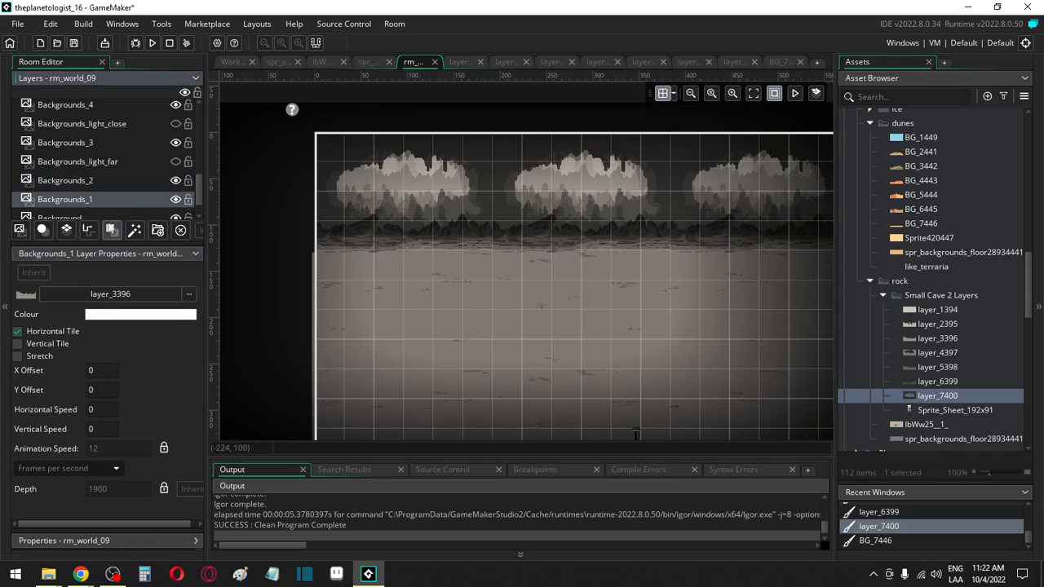
left_click(108, 181)
left_click(101, 393)
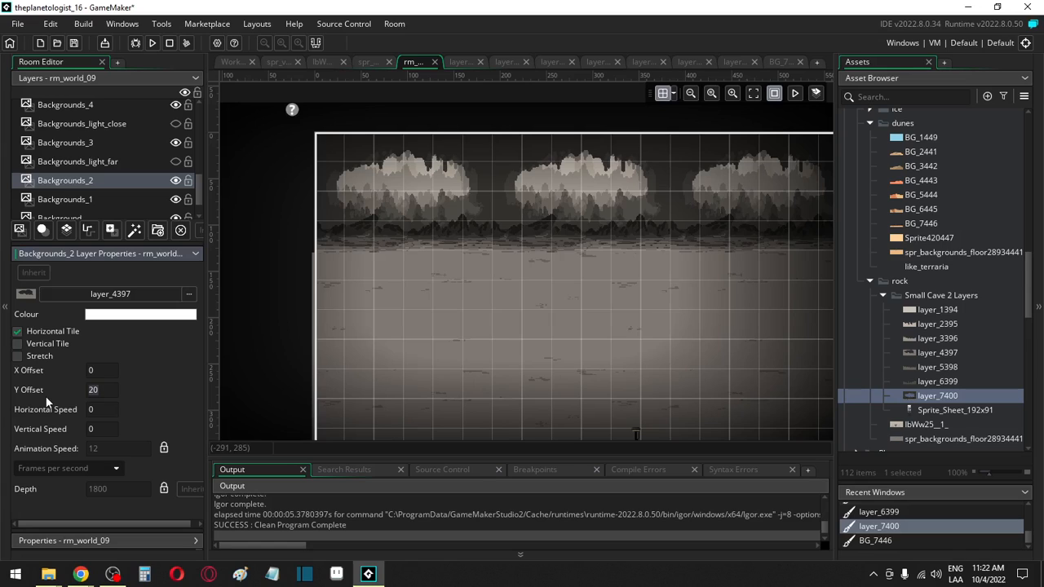
Step: Try a Y Offset of 15 for Backgrounds_1 and settle on 20
left_click(112, 199)
left_click(99, 389)
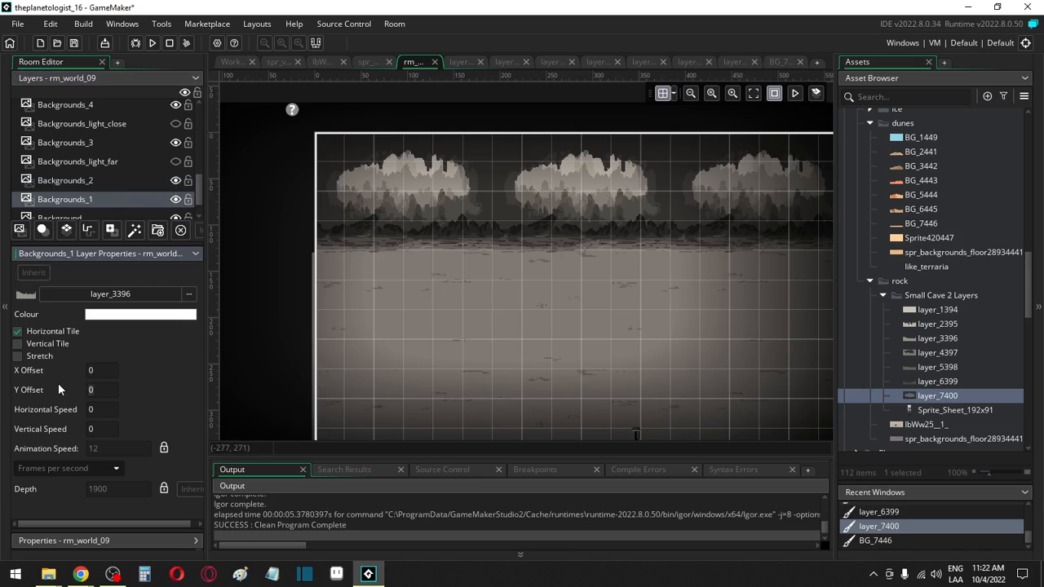
type("15")
left_click(114, 370)
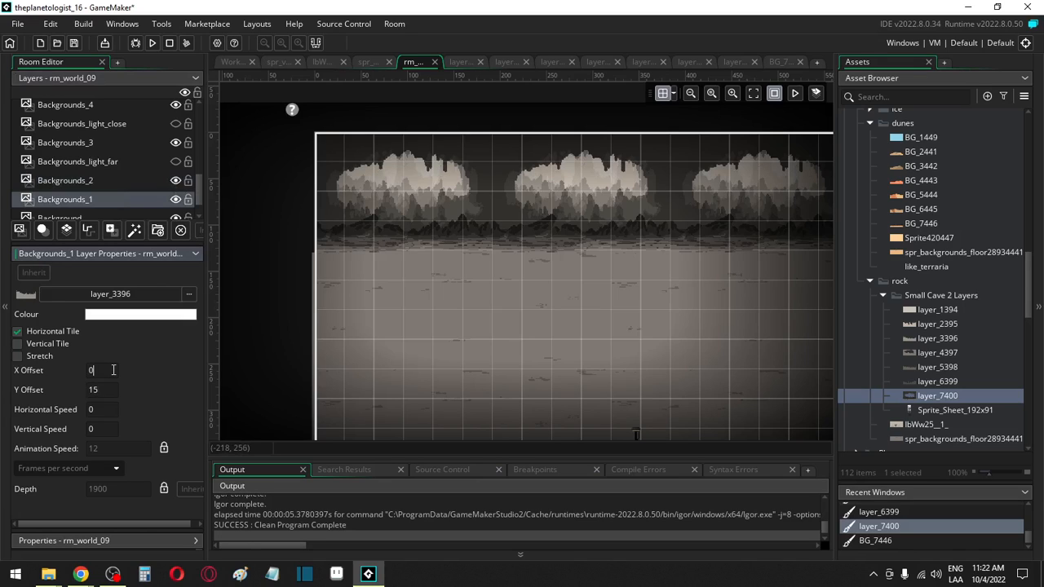
type("20")
left_click(99, 368)
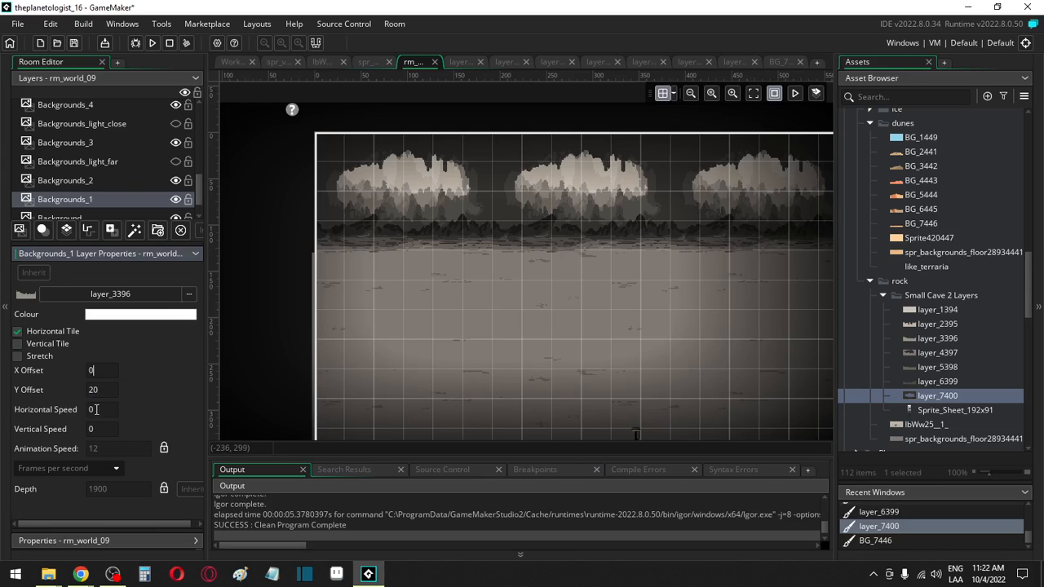
Step: Set the Y Offset of the Background layer that uses layer_2395 to 30 after trying 20
scroll(134, 171, "down", 1)
left_click(152, 192)
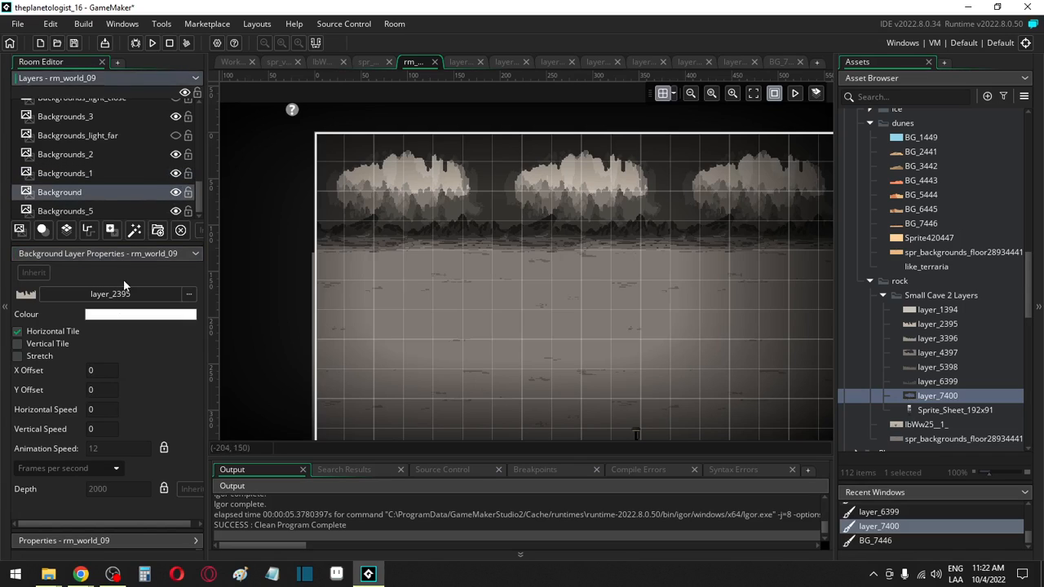
left_click(103, 390)
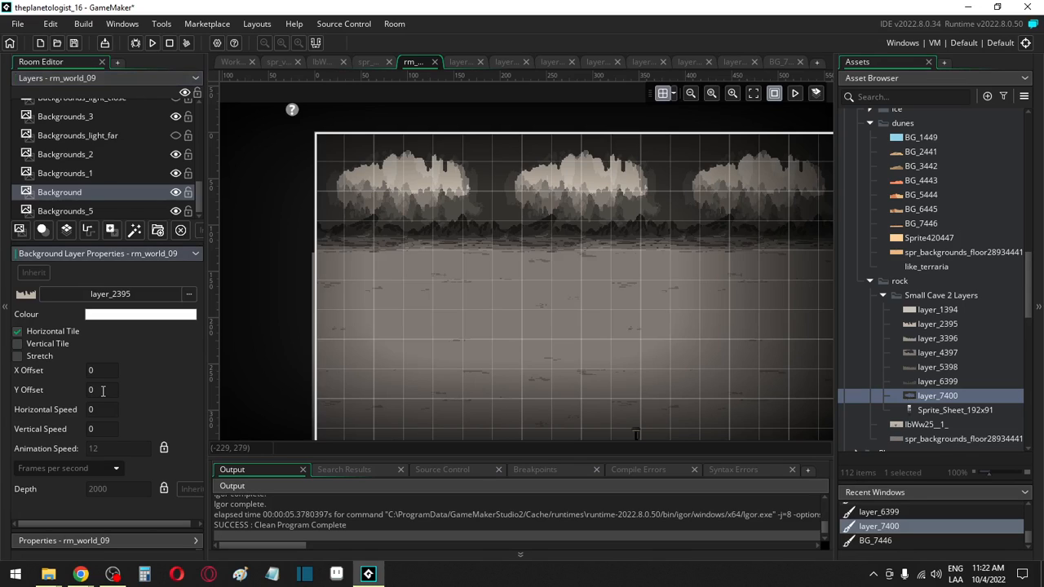
left_click_drag(103, 390, 68, 393)
type("20")
left_click(102, 369)
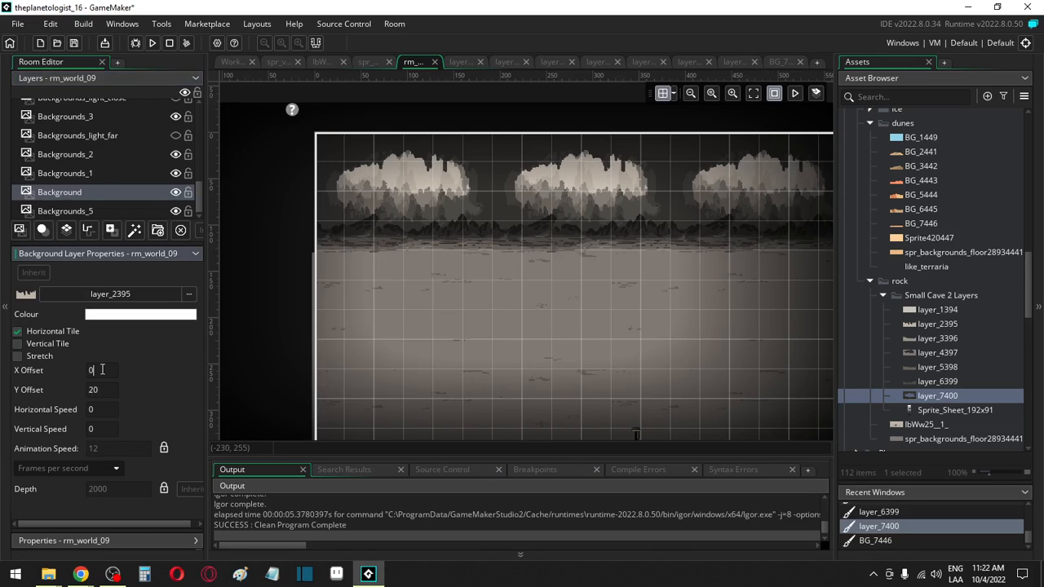
left_click_drag(106, 390, 71, 392)
type("30")
left_click(102, 370)
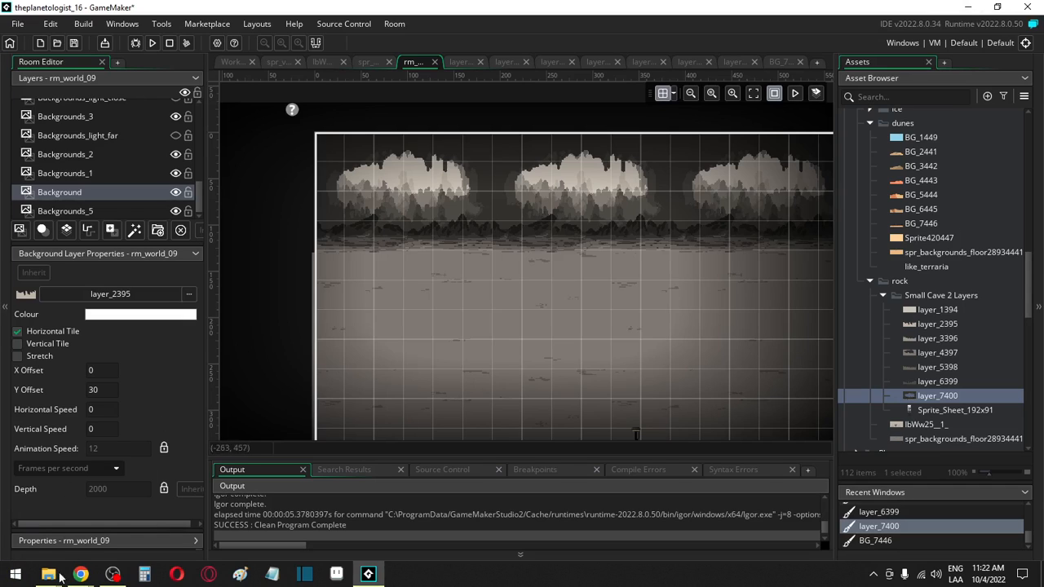
Step: Switch to the open File Explorer window and look through the Downloads folder for the PixelPlanets program
mouse_move(47, 581)
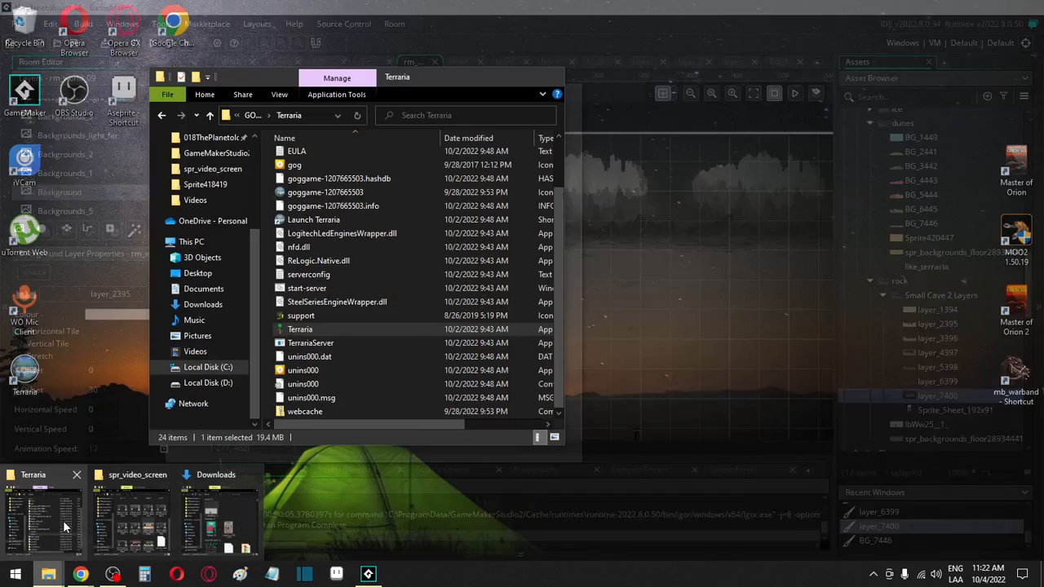
mouse_move(63, 520)
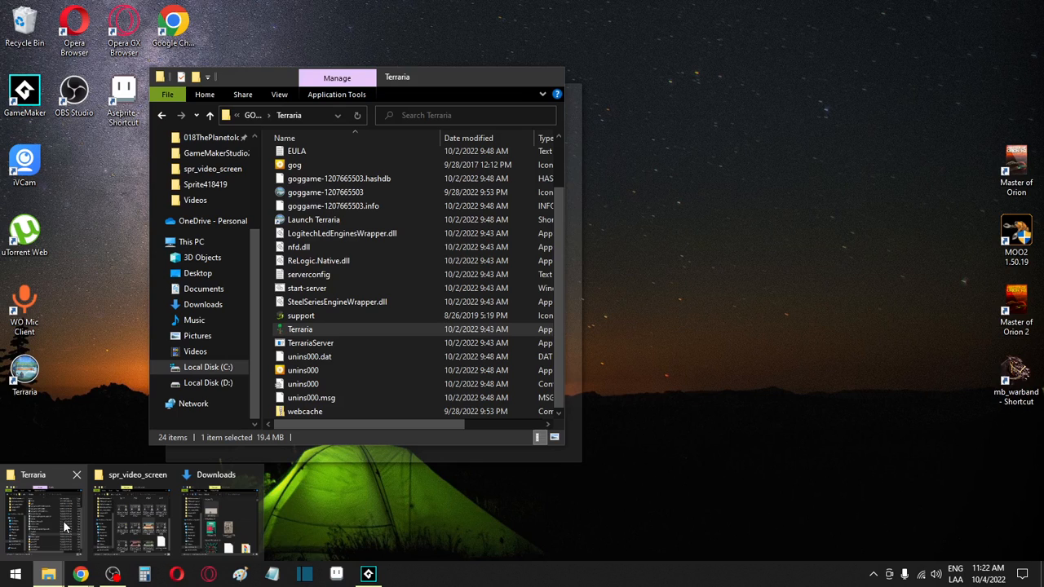
left_click(63, 520)
scroll(216, 203, "up", 4)
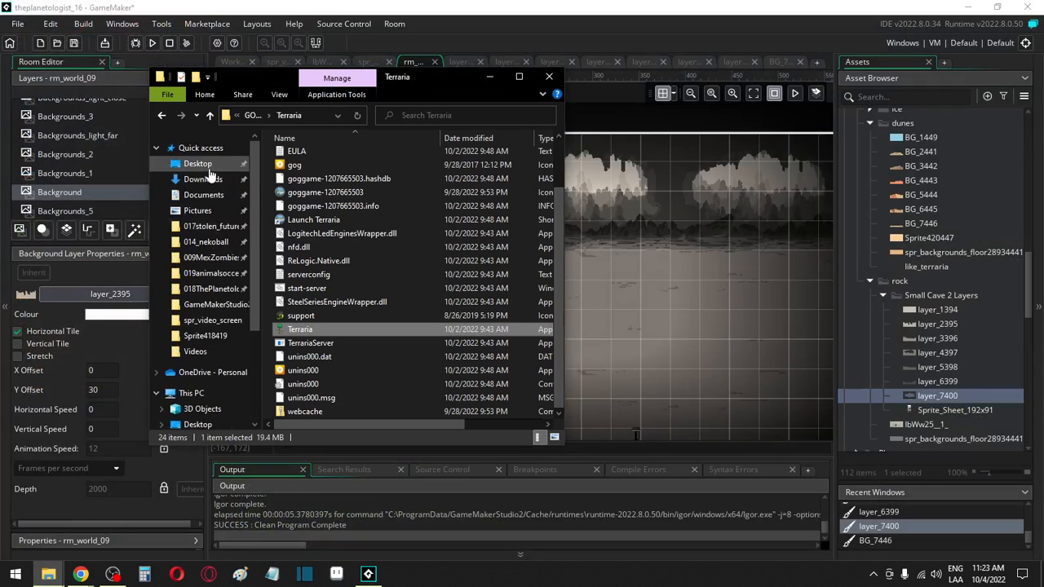
left_click(204, 178)
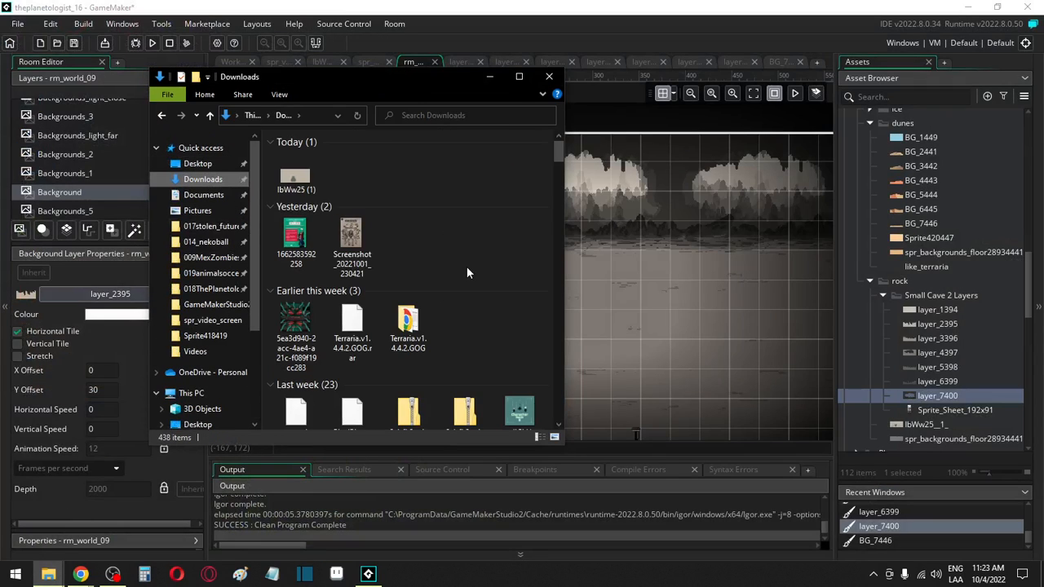
scroll(467, 273, "down", 5)
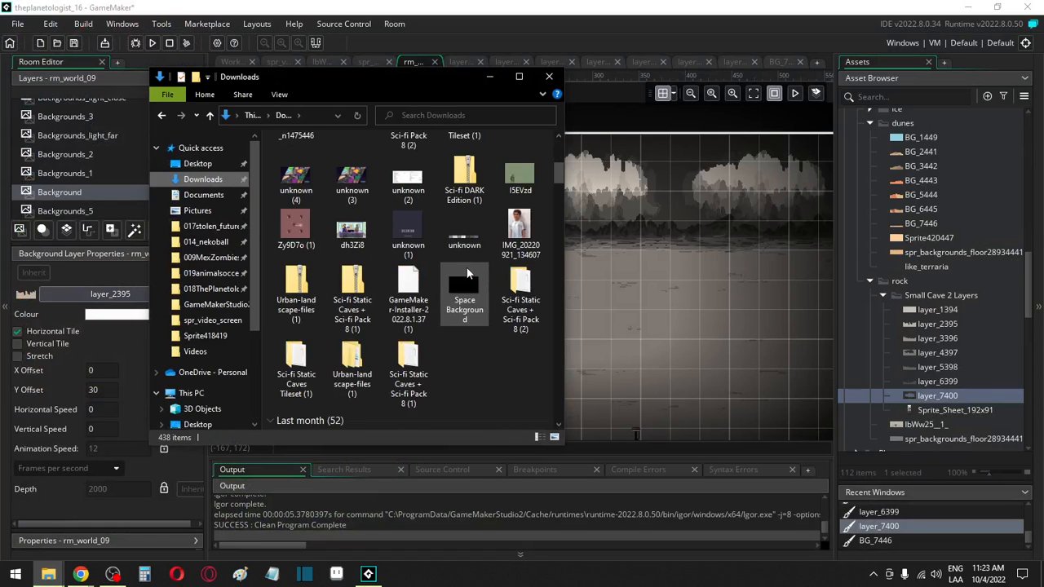
scroll(467, 272, "down", 3)
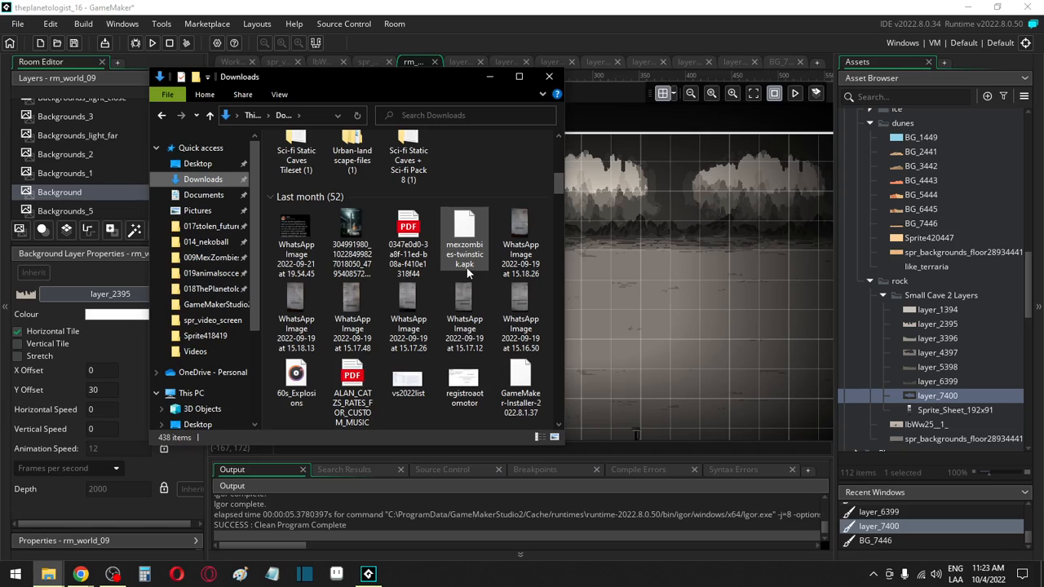
scroll(467, 273, "up", 10)
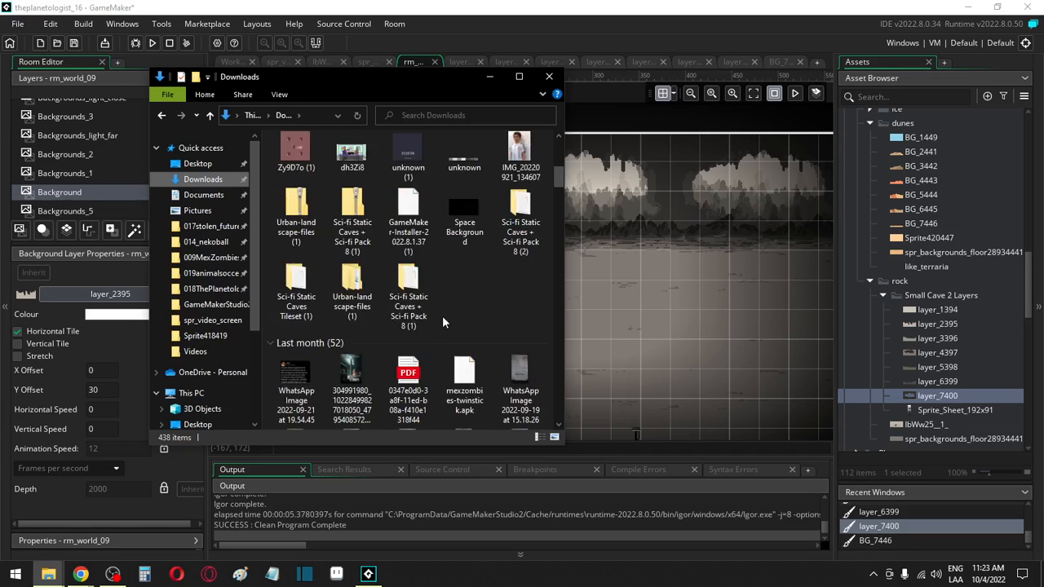
Step: Look through the 018ThePlanetologist folder and its parent 03GAMES folder for the PixelPlanets program
left_click(213, 289)
scroll(444, 299, "down", 5)
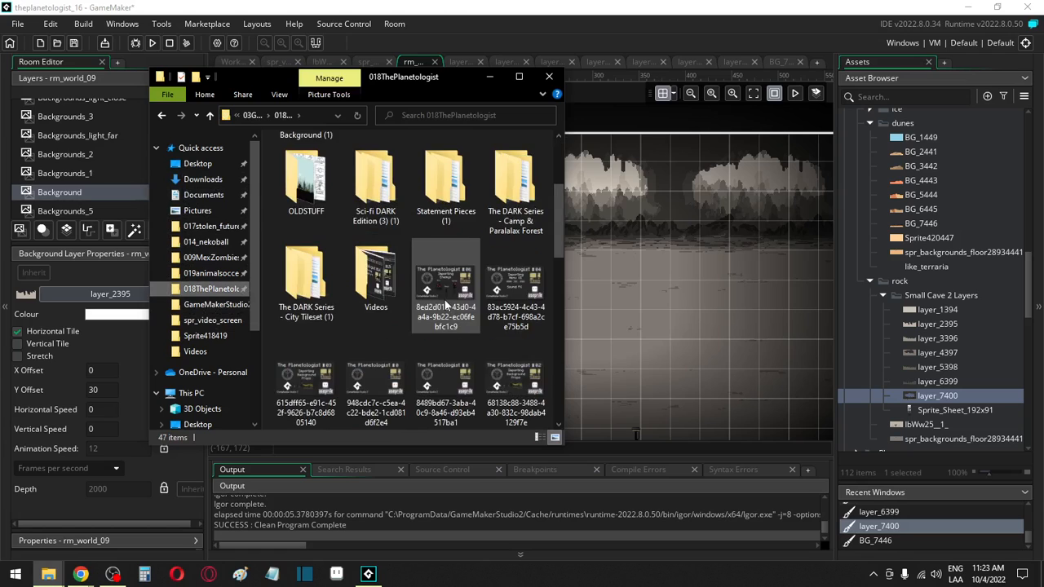
scroll(444, 322, "up", 3)
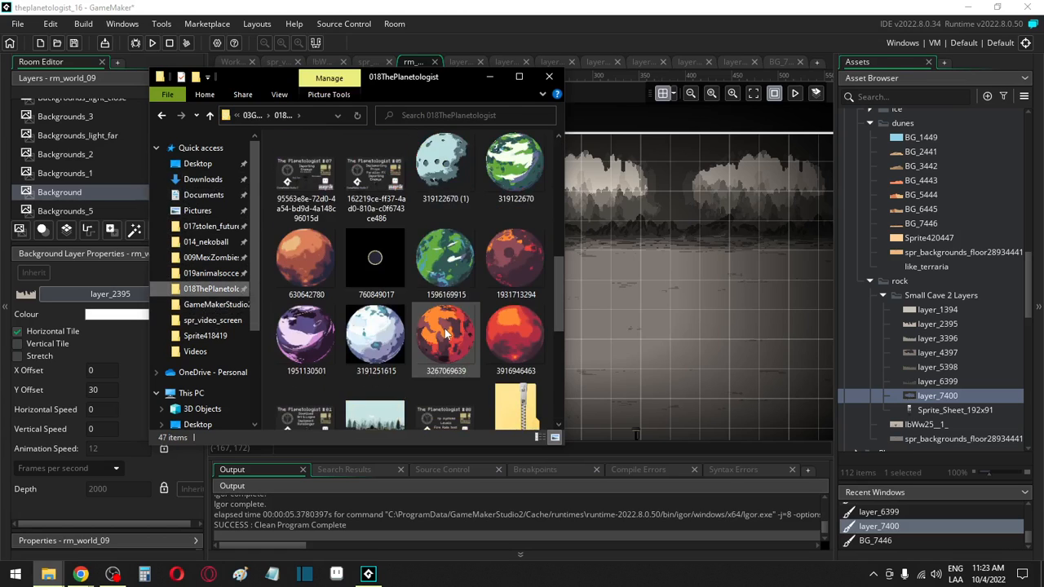
scroll(444, 332, "down", 3)
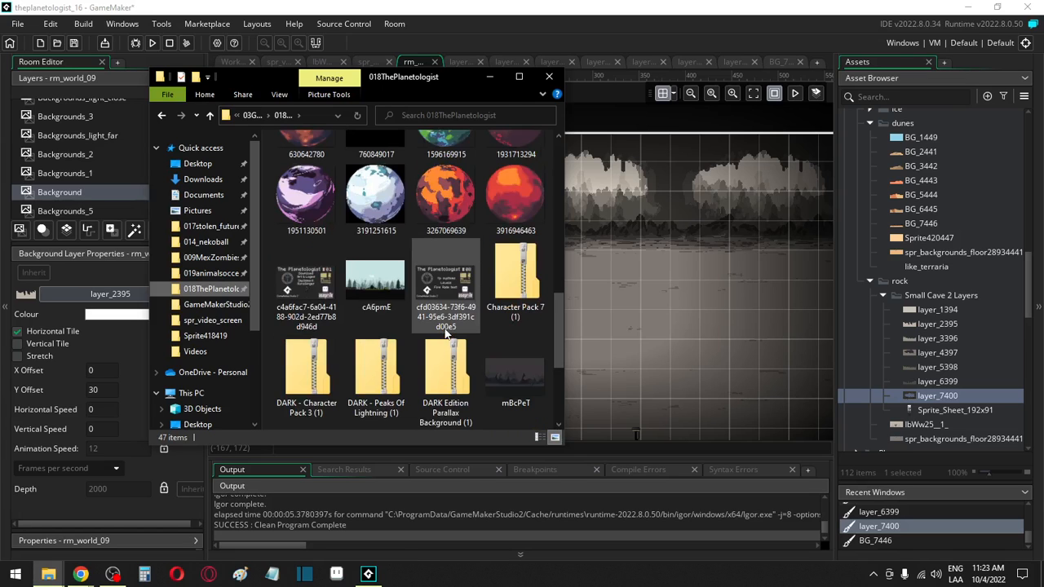
scroll(444, 333, "up", 6)
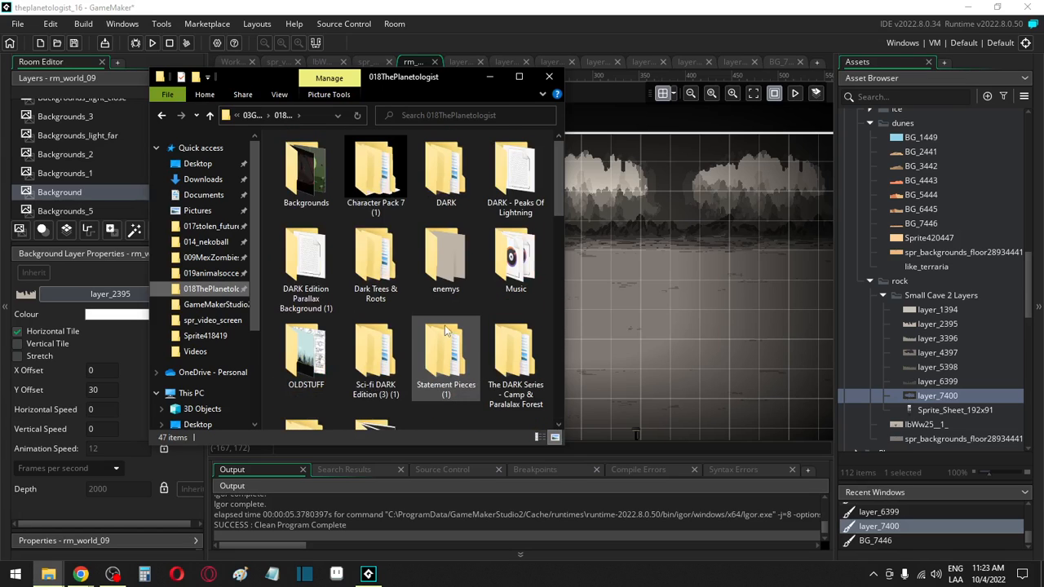
left_click(252, 116)
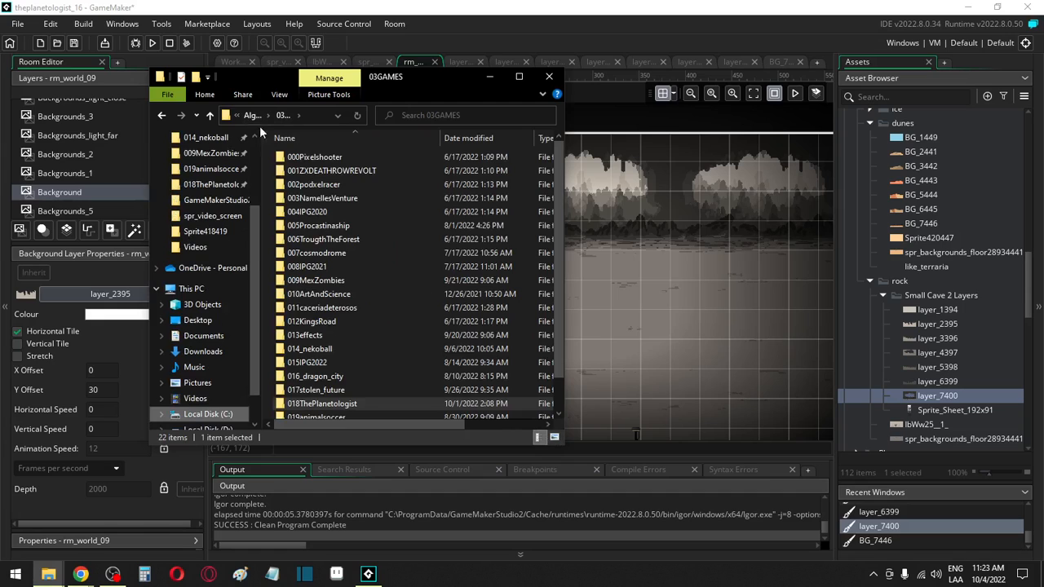
scroll(204, 259, "up", 3)
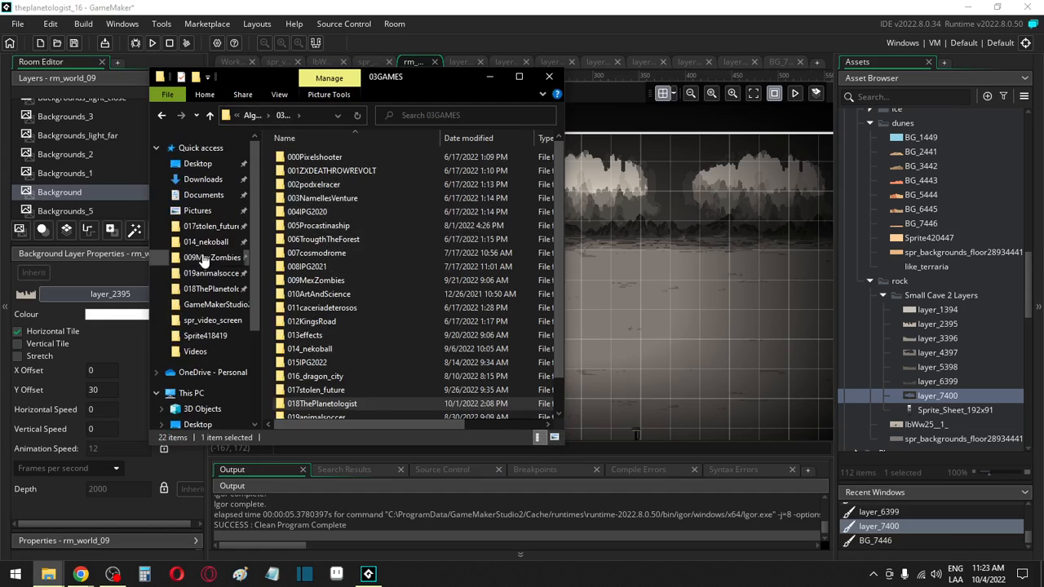
Step: Run PixelPlanetsWindows from the Downloads folder, accepting the security warning, and reposition its window so all of it fits on screen
left_click(203, 179)
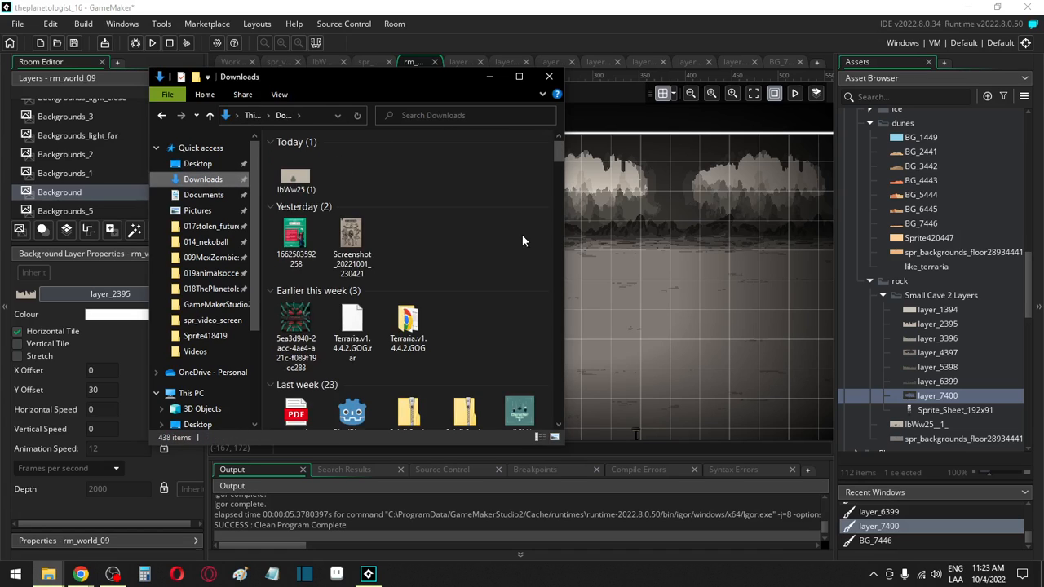
scroll(502, 258, "down", 10)
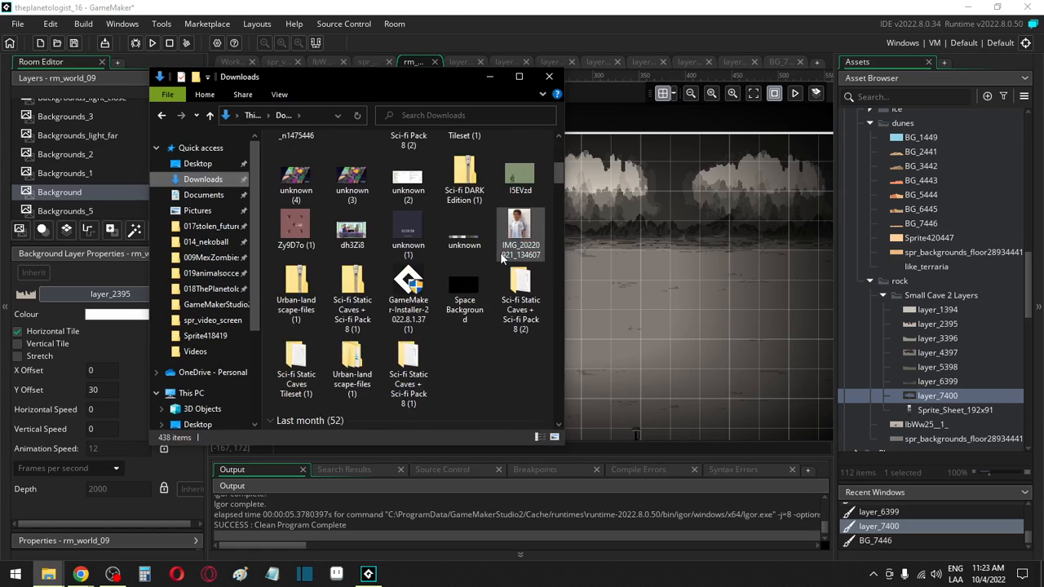
scroll(502, 258, "up", 2)
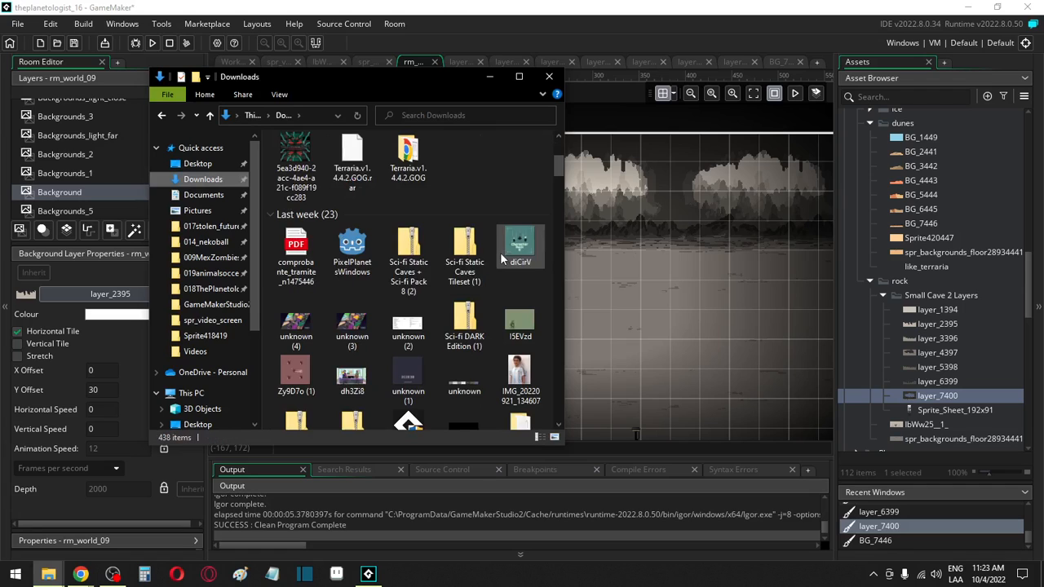
double_click(344, 244)
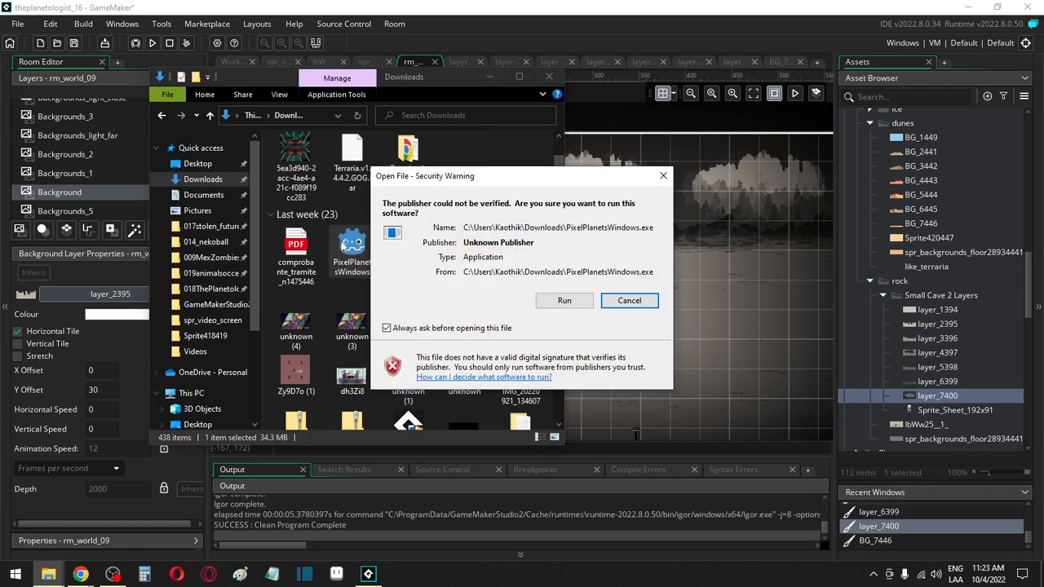
left_click(550, 300)
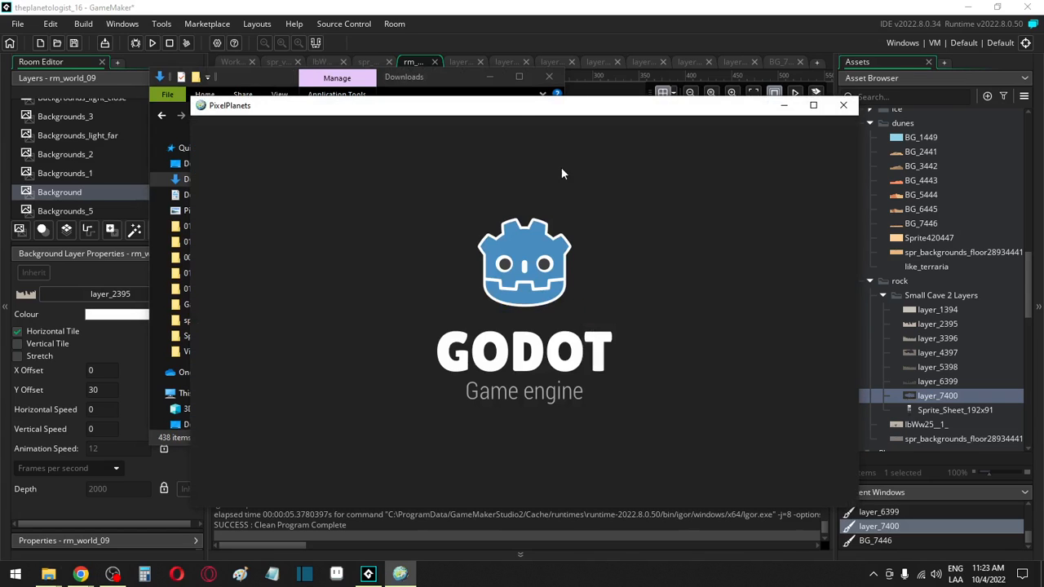
left_click_drag(520, 107, 437, 73)
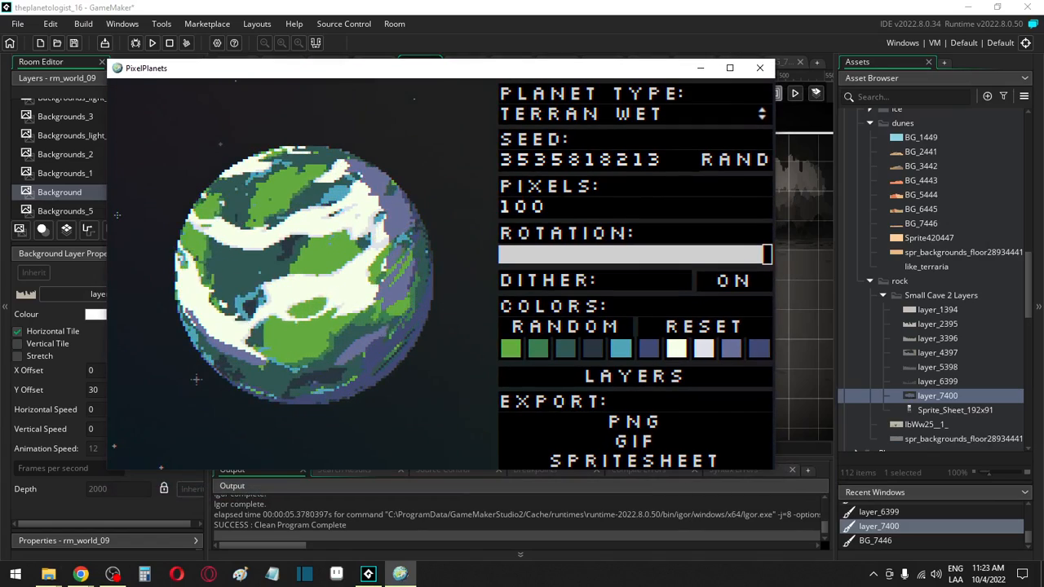
Step: Set the planet type to Asteroid in PixelPlanets and randomize the seed several times to generate different asteroid shapes
left_click(758, 119)
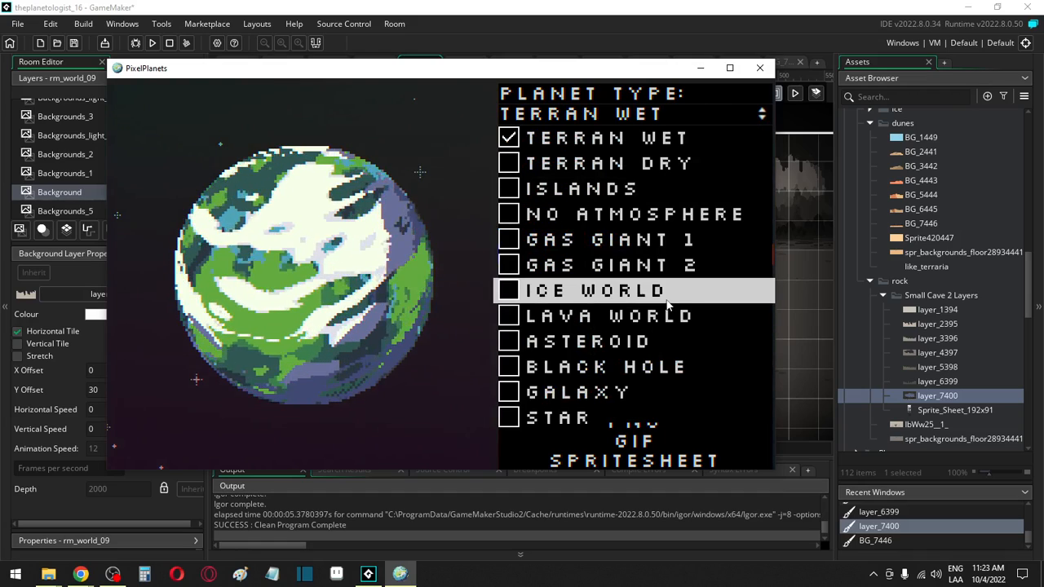
left_click(657, 342)
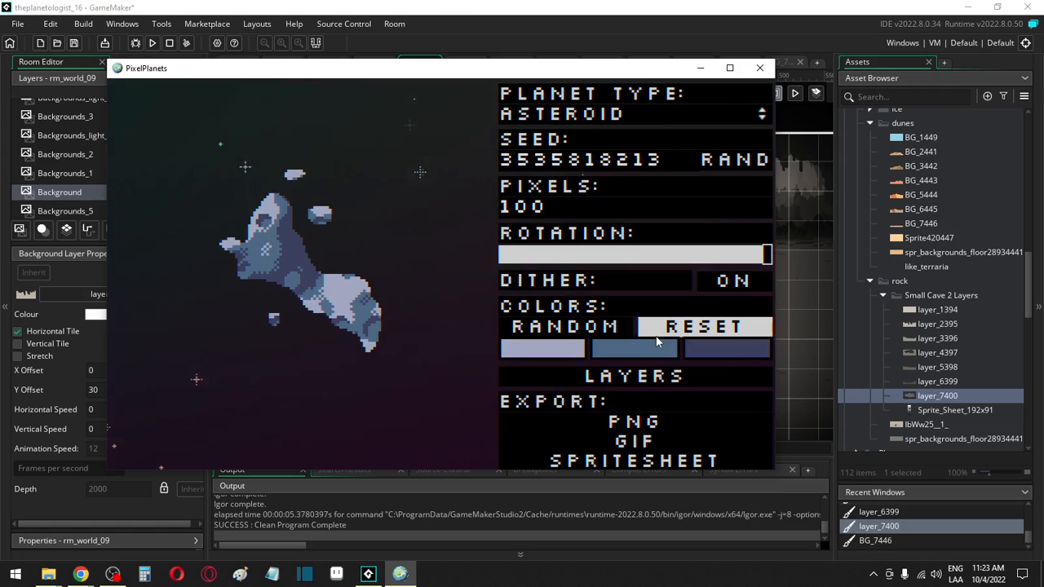
left_click(728, 161)
left_click(728, 162)
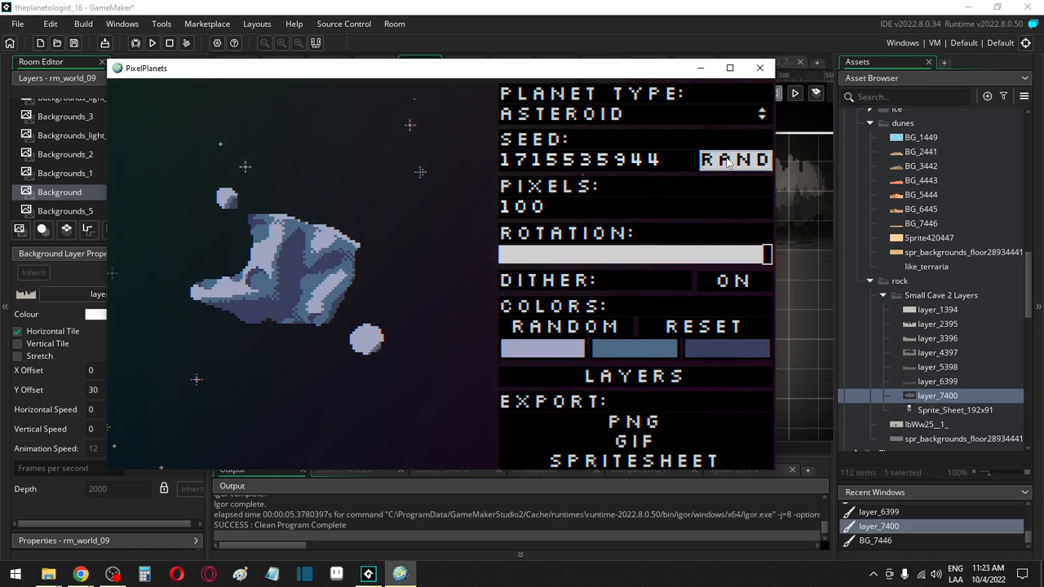
left_click(728, 162)
left_click(728, 162)
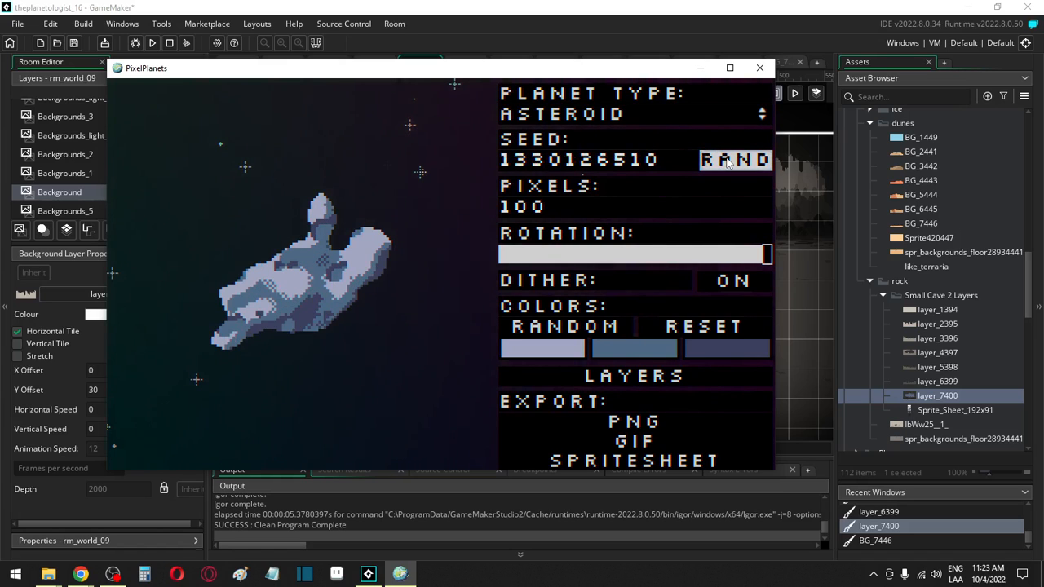
Step: Randomize the asteroid's seed a few more times to try other shapes
left_click(729, 162)
left_click(728, 161)
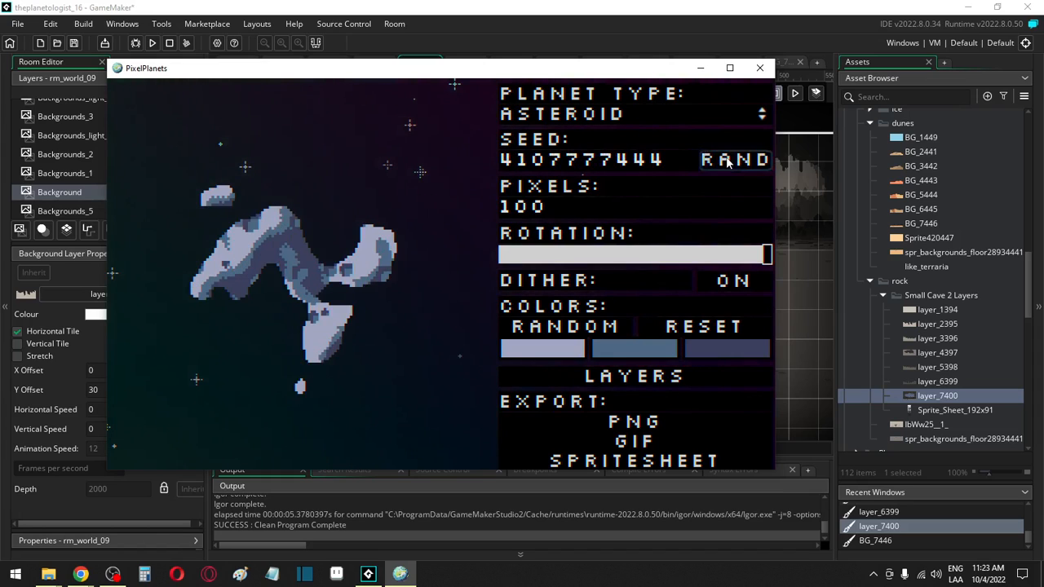
left_click(728, 162)
left_click(728, 161)
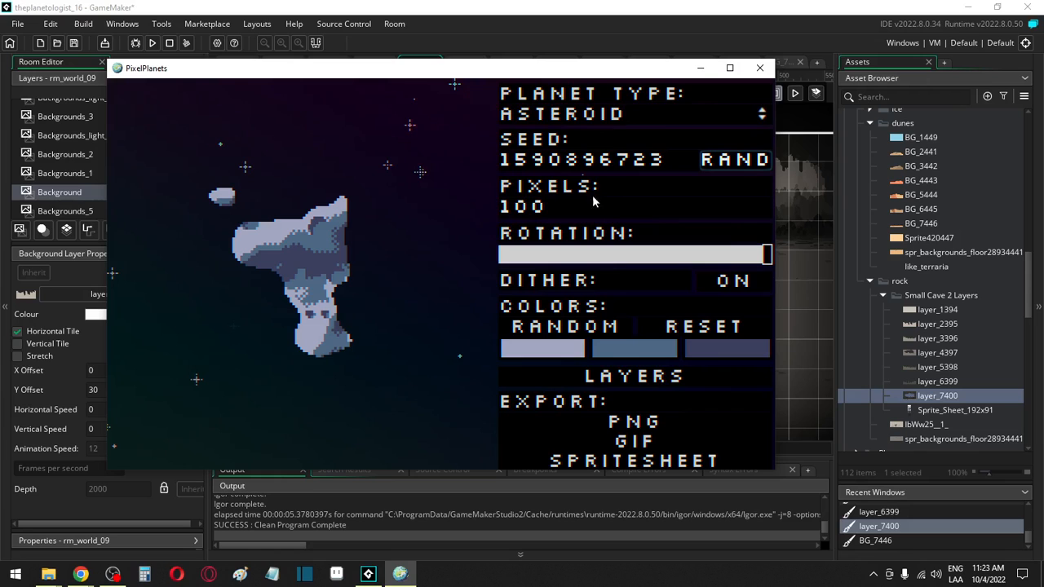
left_click(607, 120)
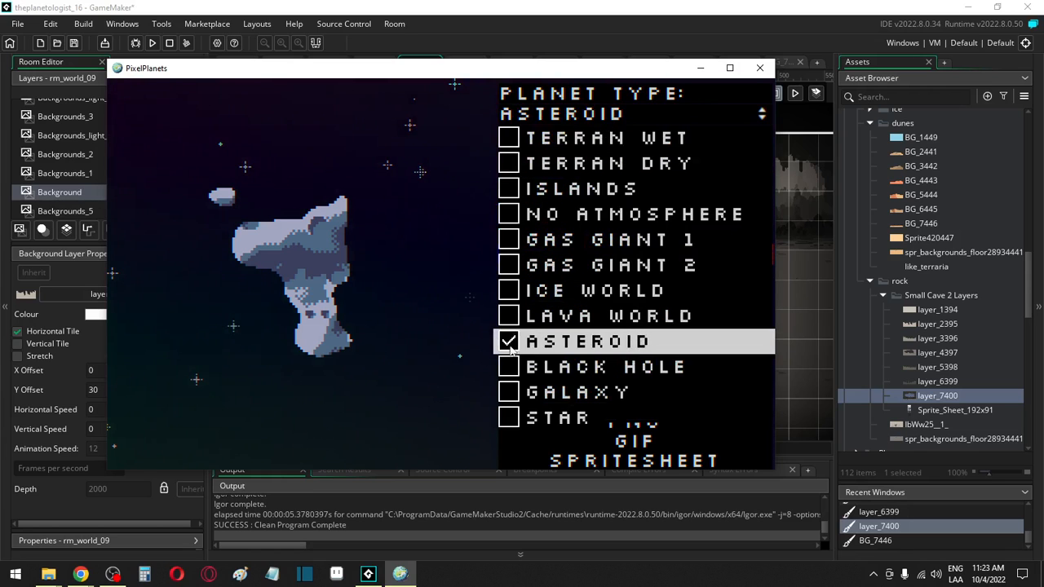
left_click(508, 269)
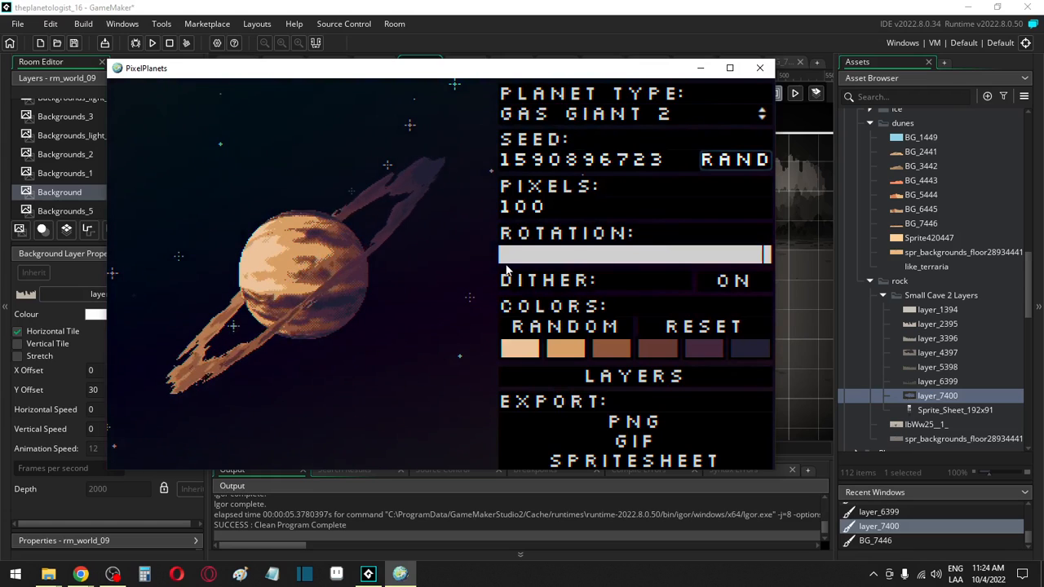
left_click(748, 162)
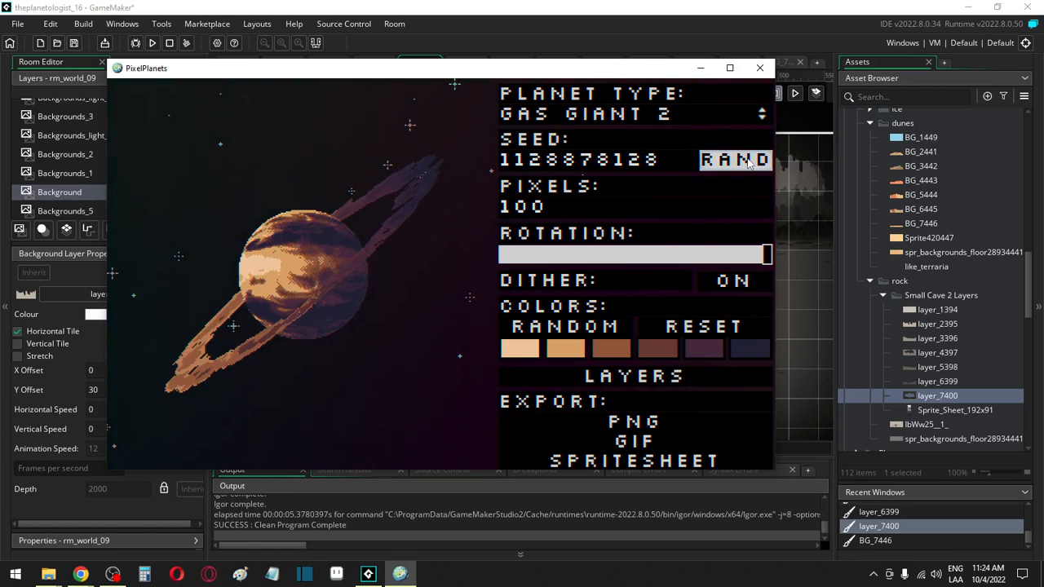
left_click(748, 161)
left_click(748, 162)
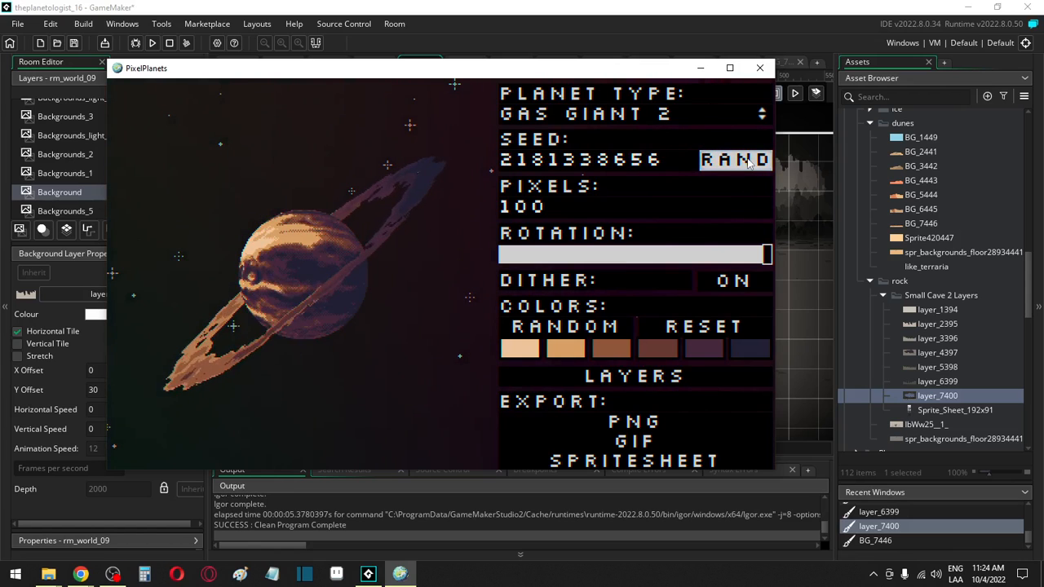
left_click(749, 162)
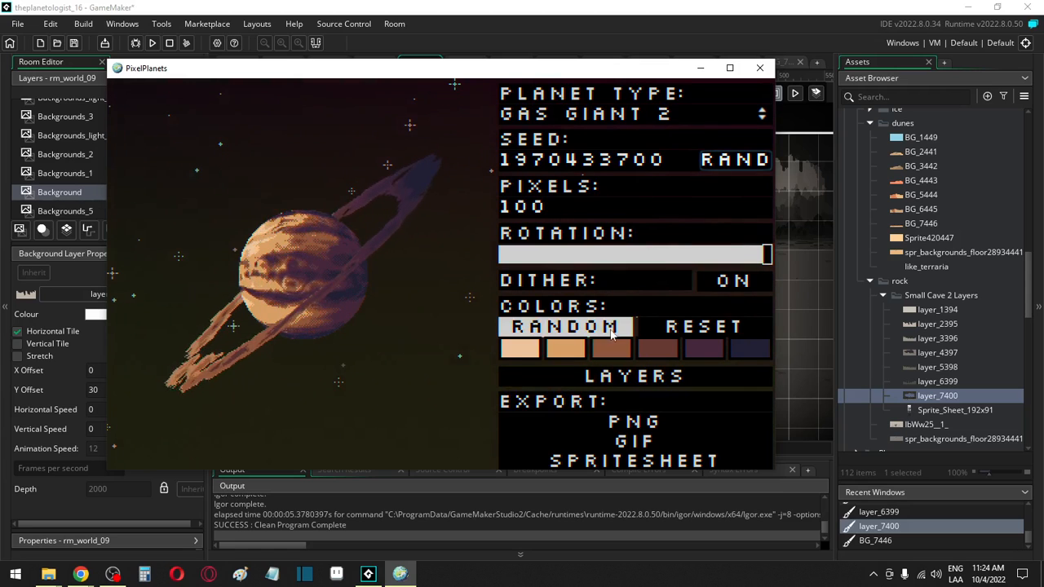
Step: Toggle the planet's dithering off and back on to compare both looks
left_click(721, 282)
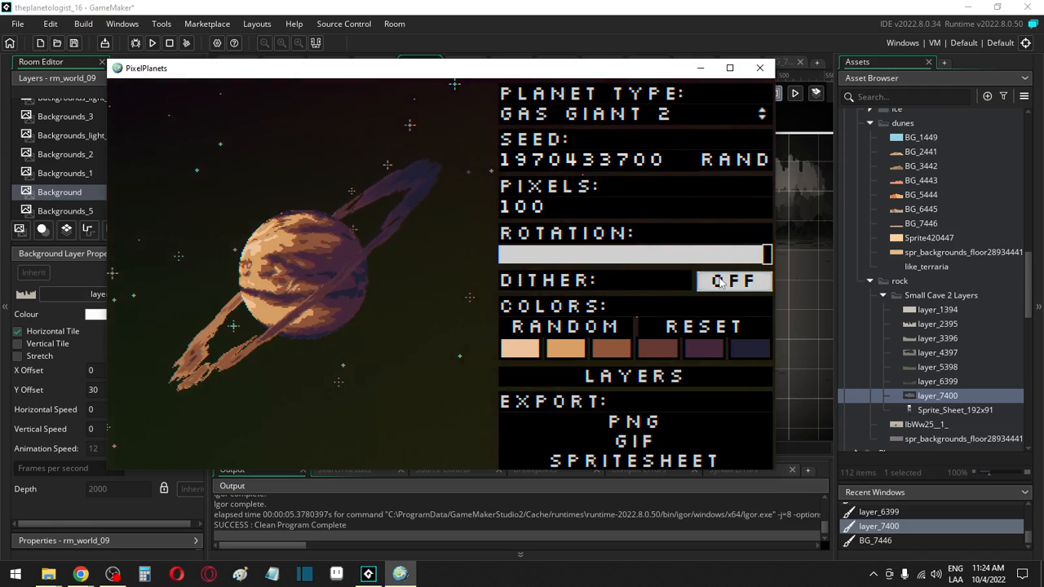
left_click(720, 282)
left_click(720, 282)
left_click(721, 282)
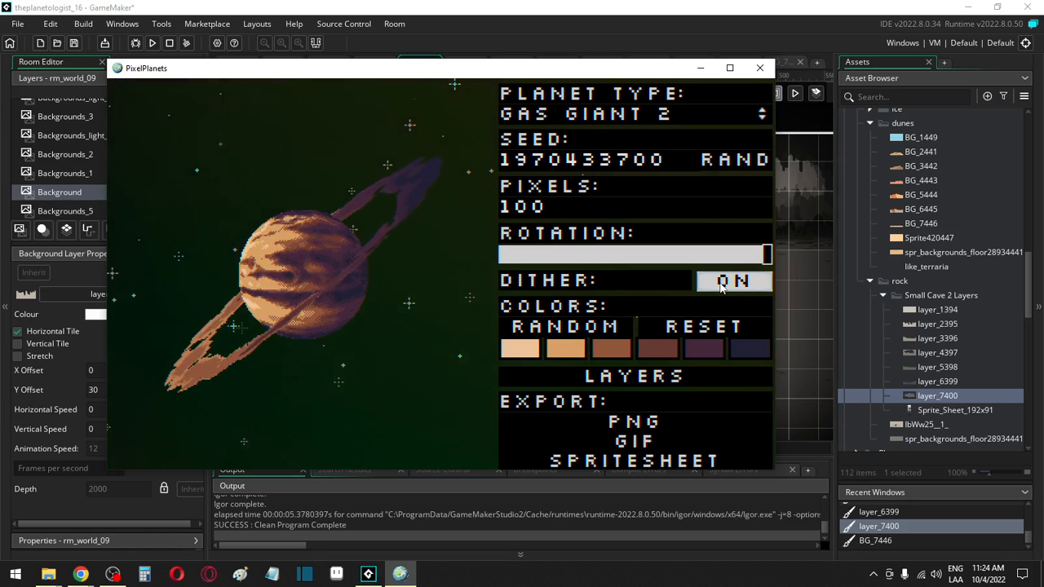
Step: Export the ringed planet as a GIF with 60 frames, a 10-second length and a 0.167-second frame delay
left_click(641, 440)
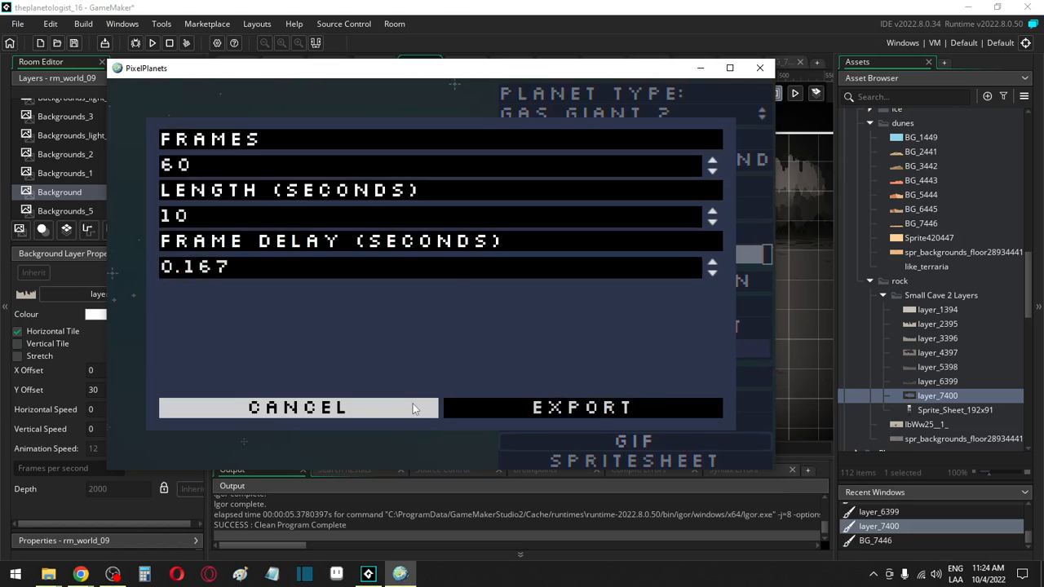
left_click(502, 406)
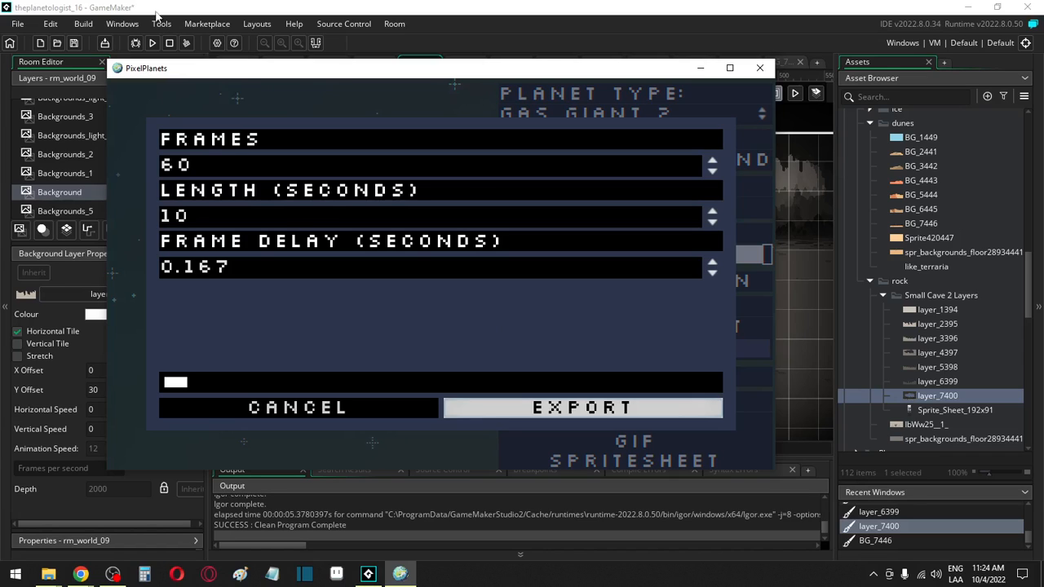
Step: Switch to GameMaker to save the project, and return to PixelPlanets to close it
left_click(81, 573)
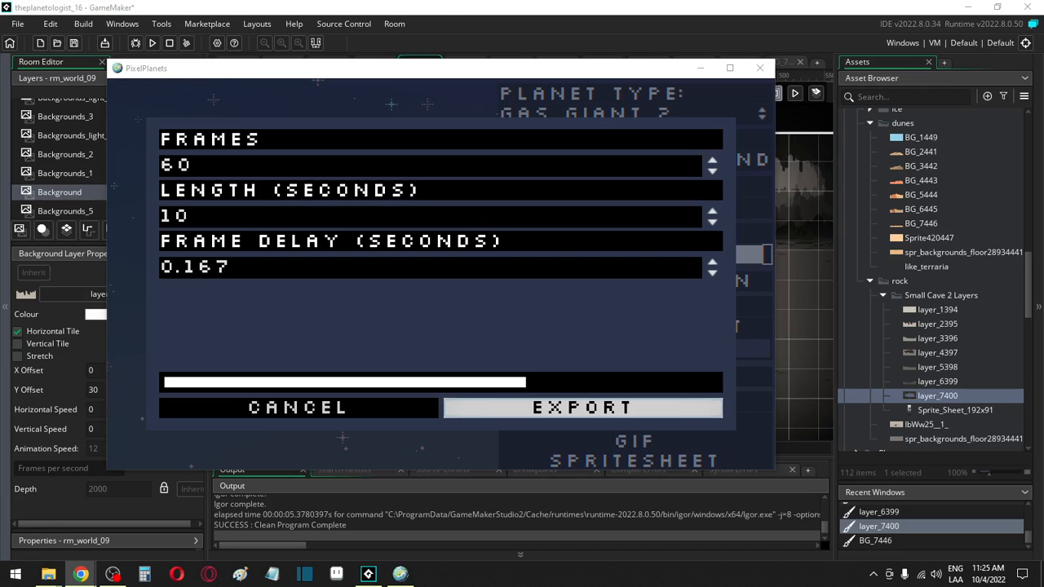
left_click(79, 45)
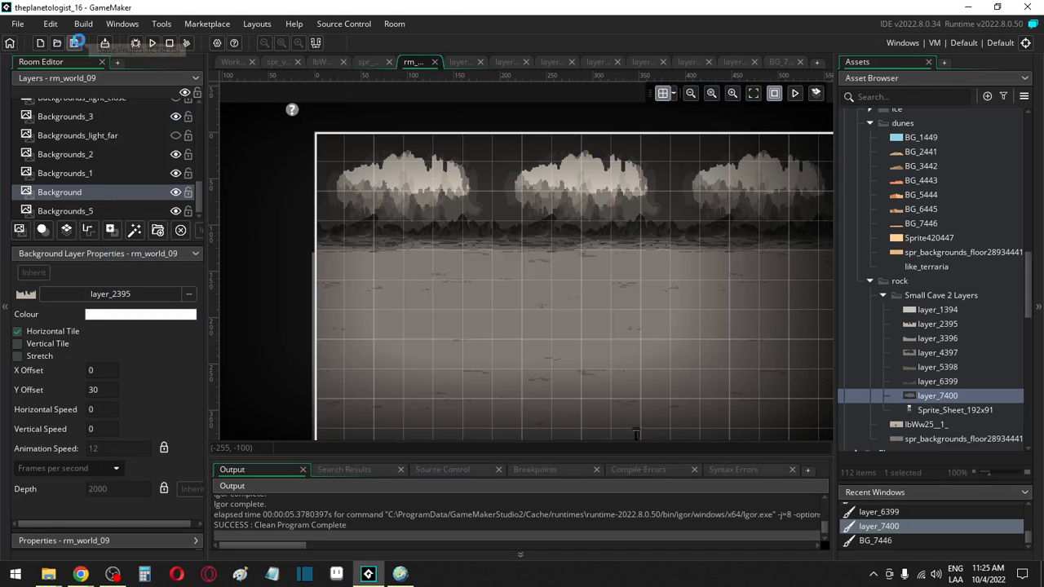
left_click(397, 574)
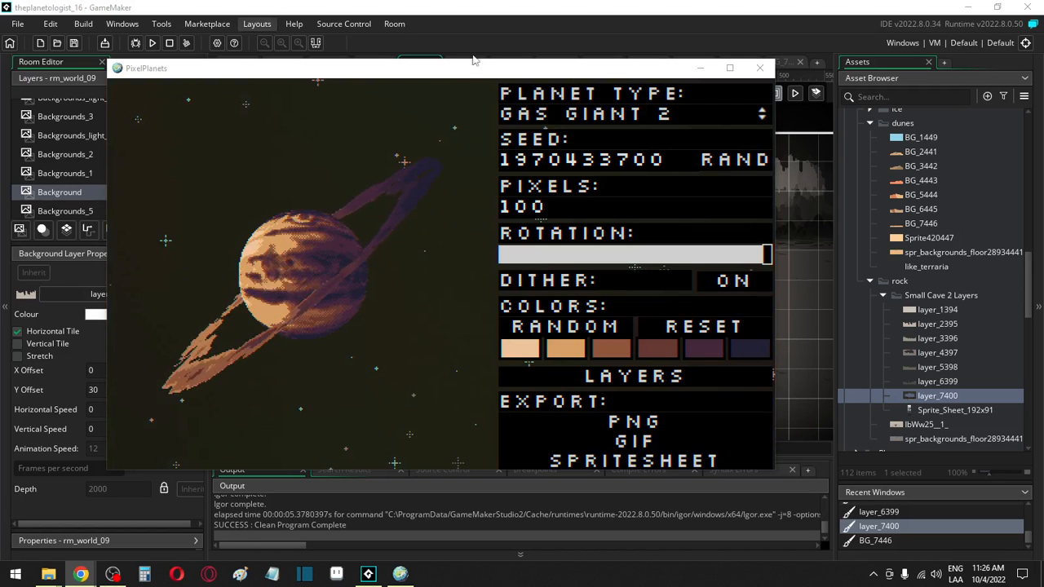
left_click(759, 67)
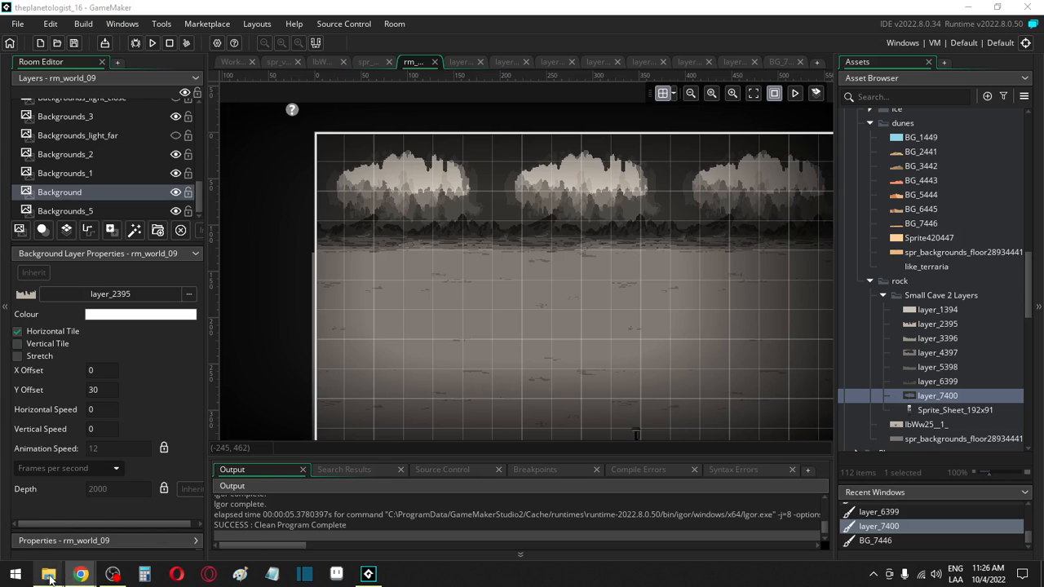
mouse_move(71, 563)
left_click(218, 519)
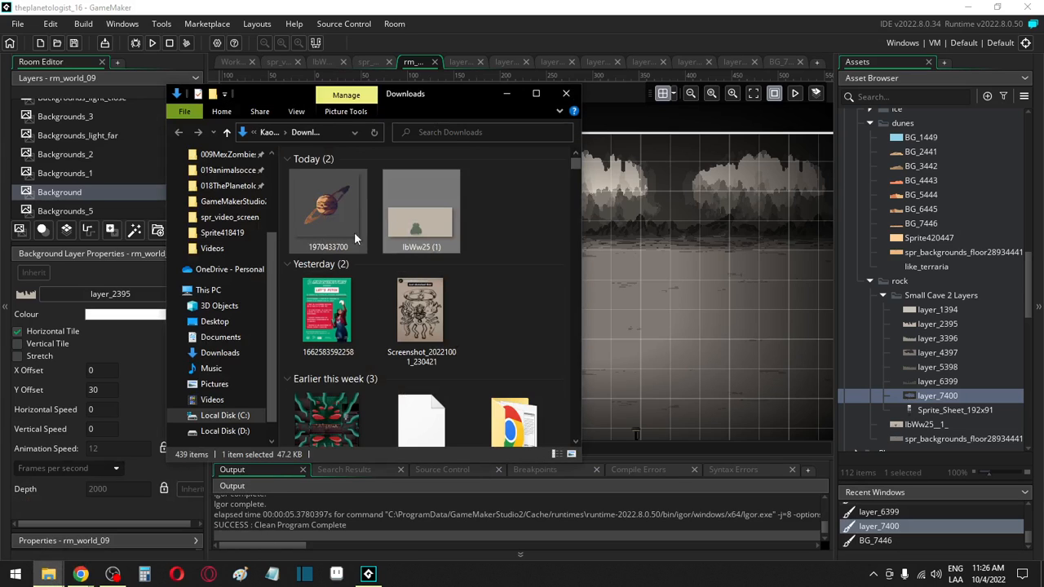
left_click_drag(342, 209, 237, 185)
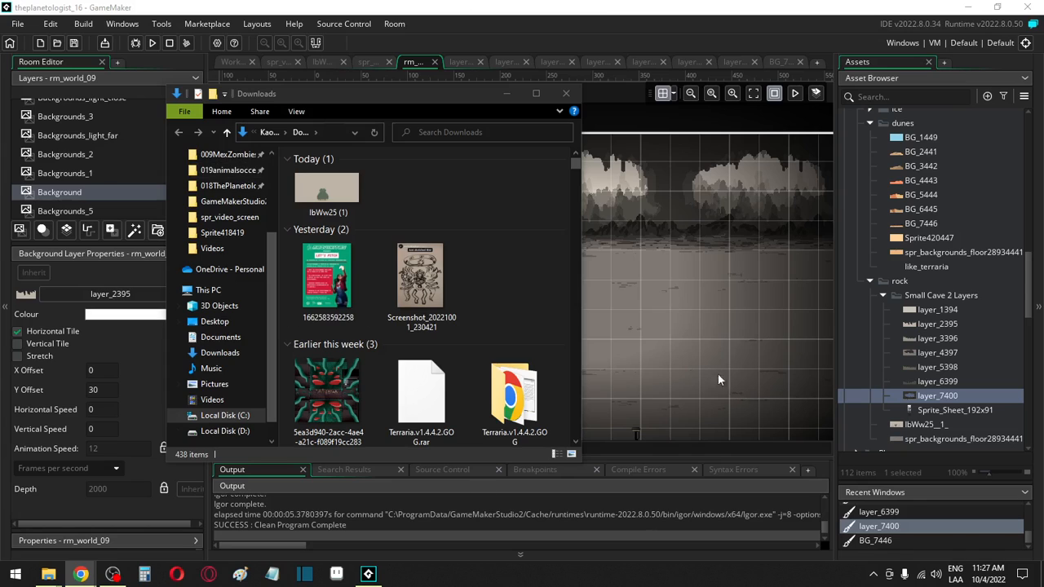
left_click(503, 92)
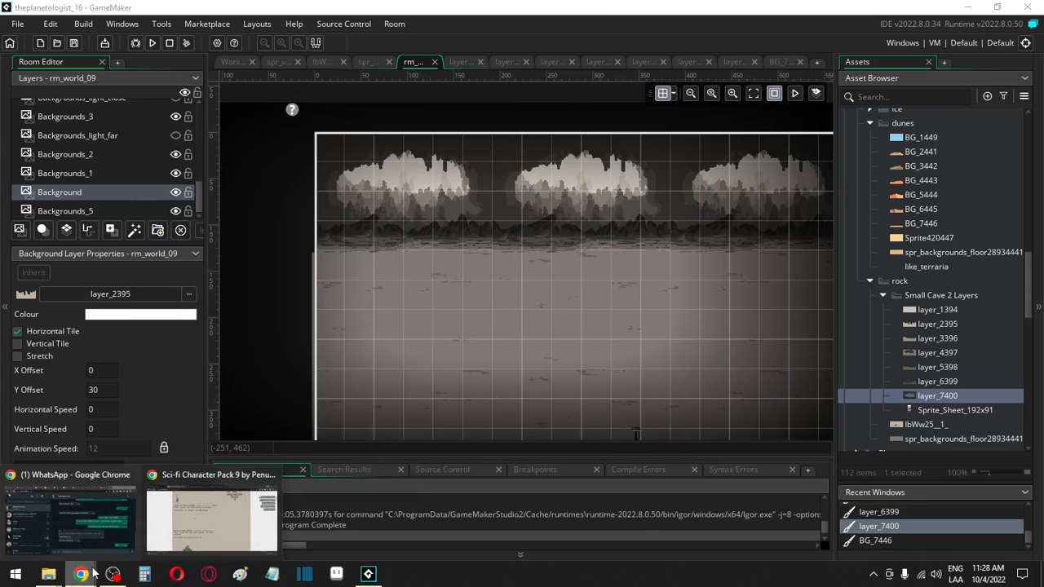
mouse_move(49, 574)
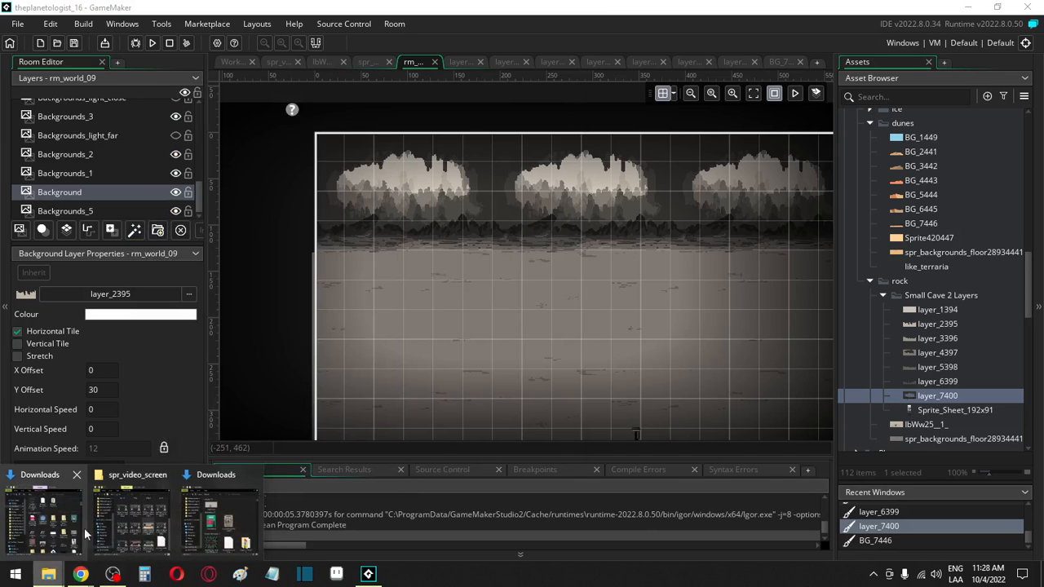
left_click(84, 553)
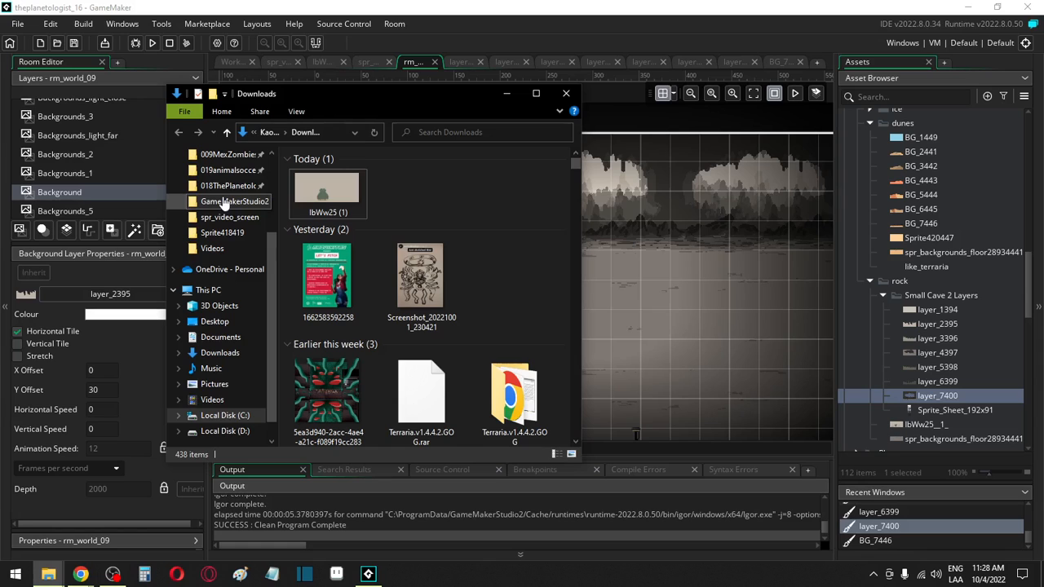
left_click(228, 186)
scroll(441, 326, "down", 2)
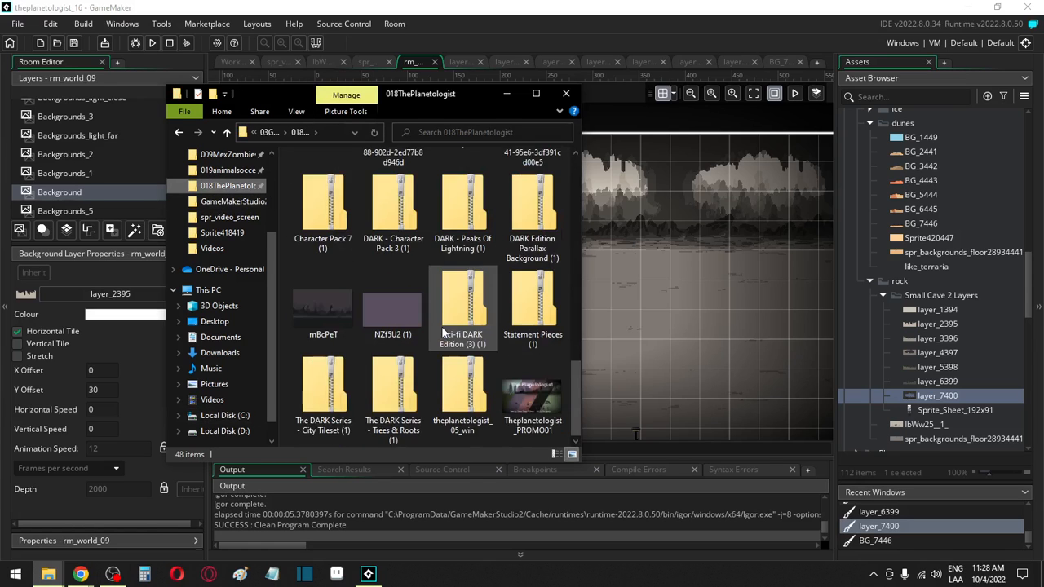
scroll(441, 326, "down", 5)
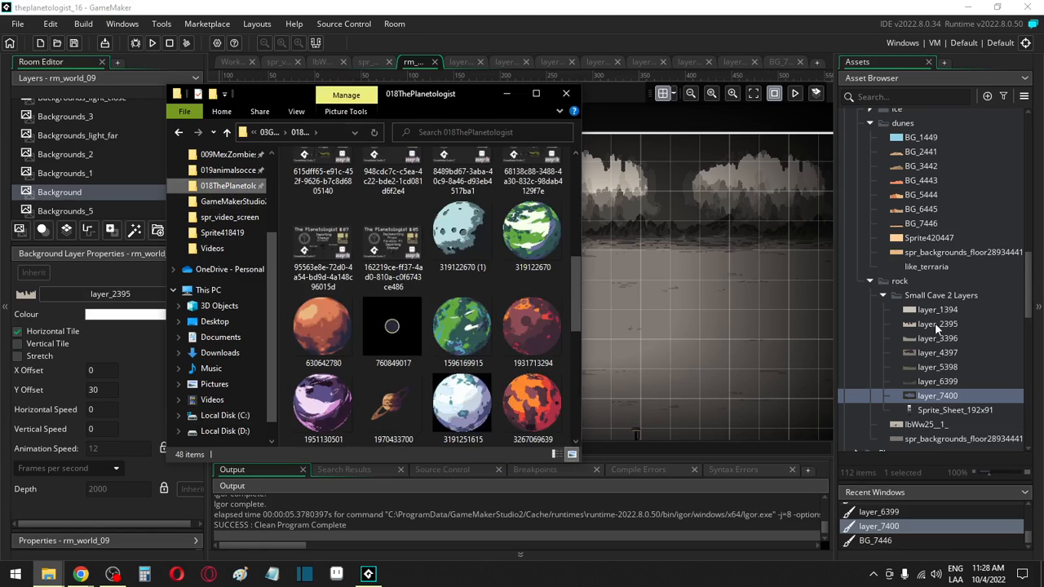
scroll(934, 323, "down", 2)
scroll(934, 325, "down", 2)
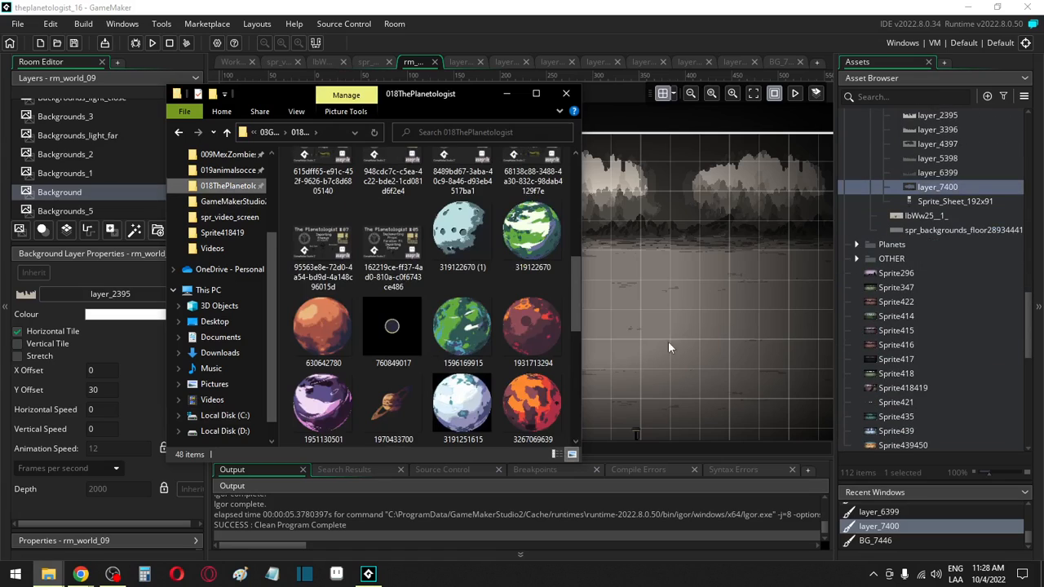
left_click_drag(400, 408, 890, 245)
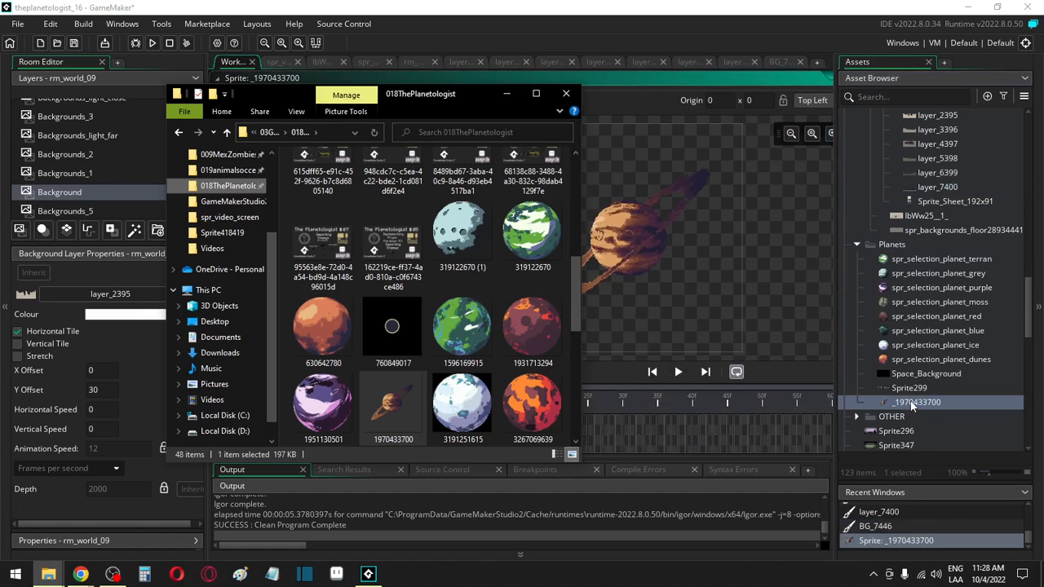
left_click(919, 402)
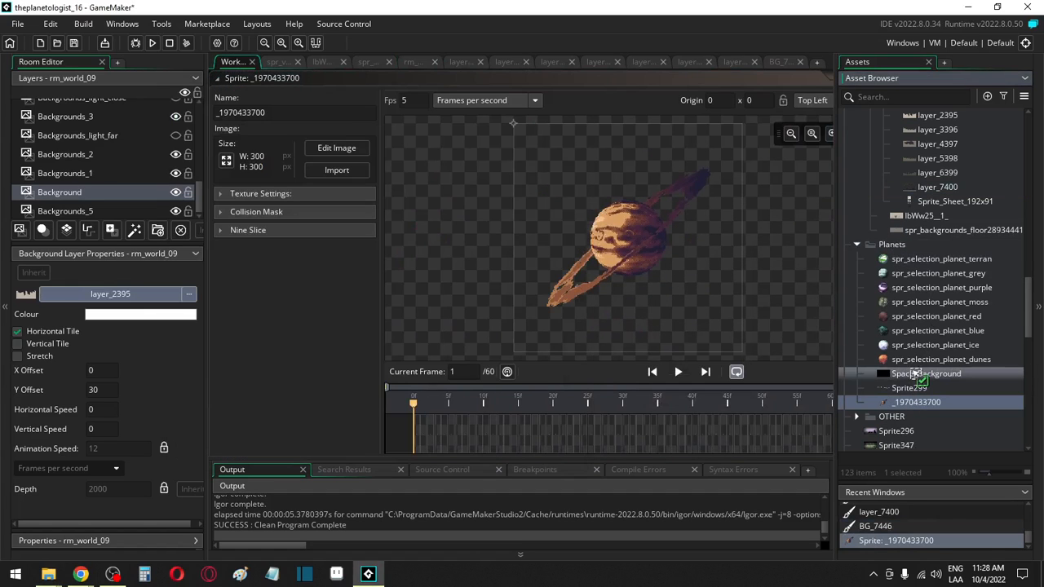
left_click(325, 149)
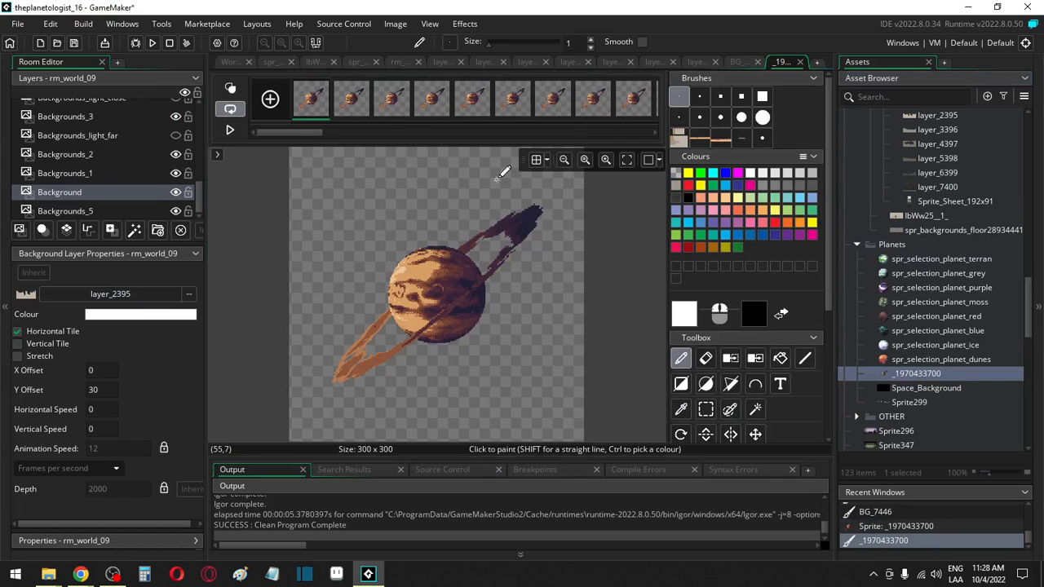
left_click(720, 140)
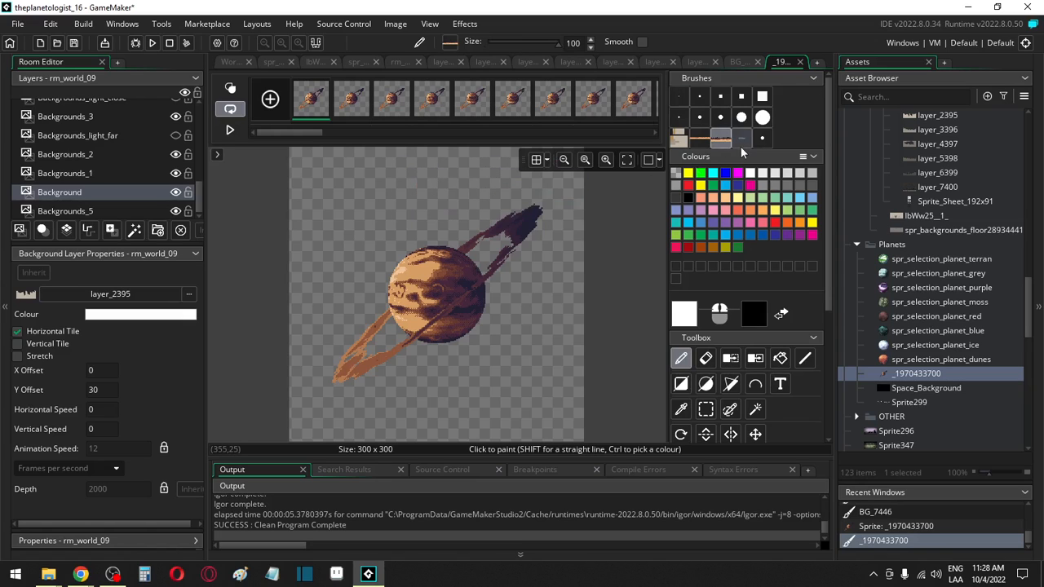
left_click(737, 58)
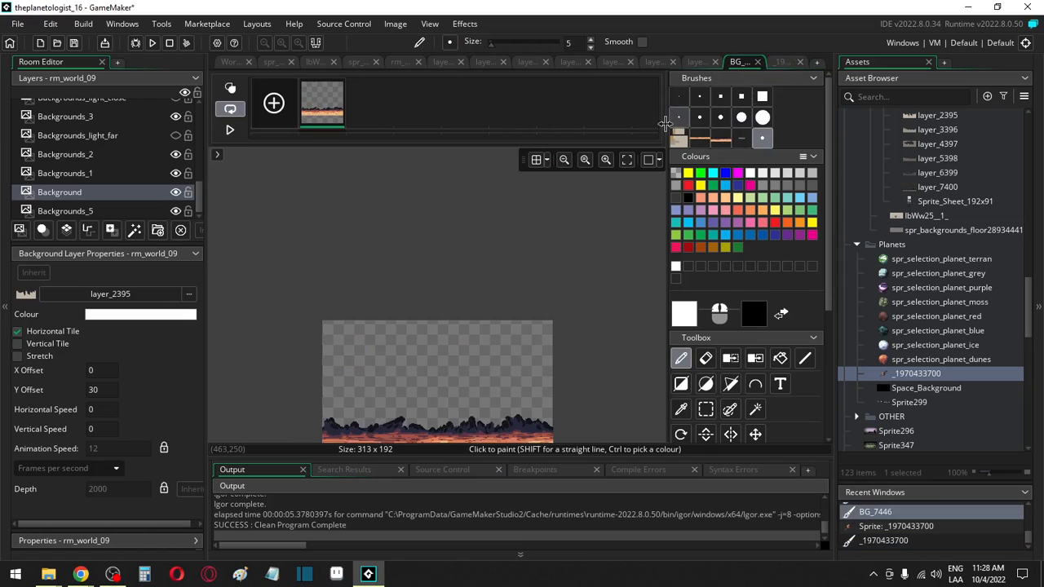
left_click(757, 63)
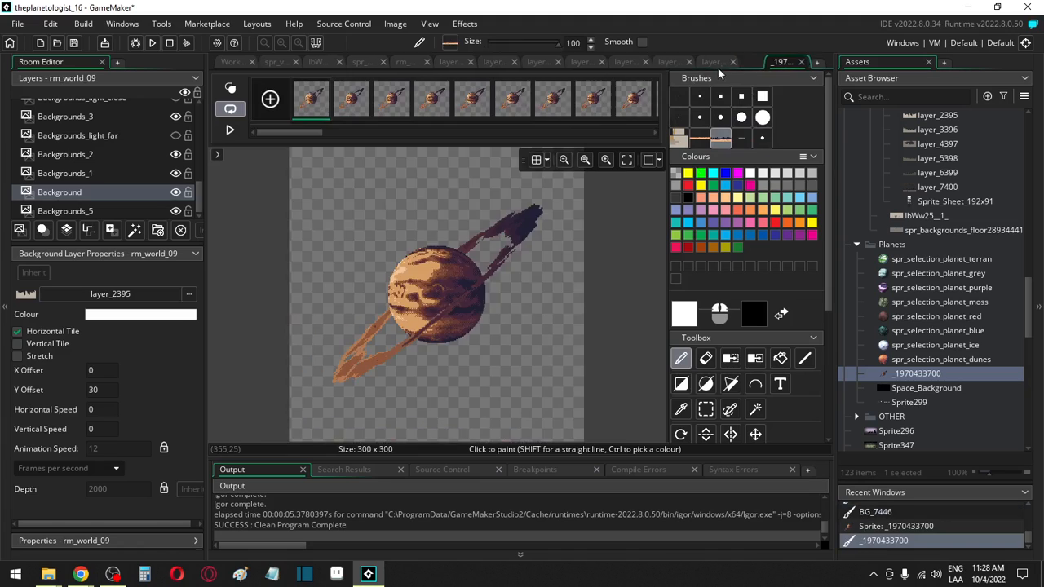
Step: Try to make a brush from the lower-left ground area on the default layer of the layer_7400 image
left_click(732, 63)
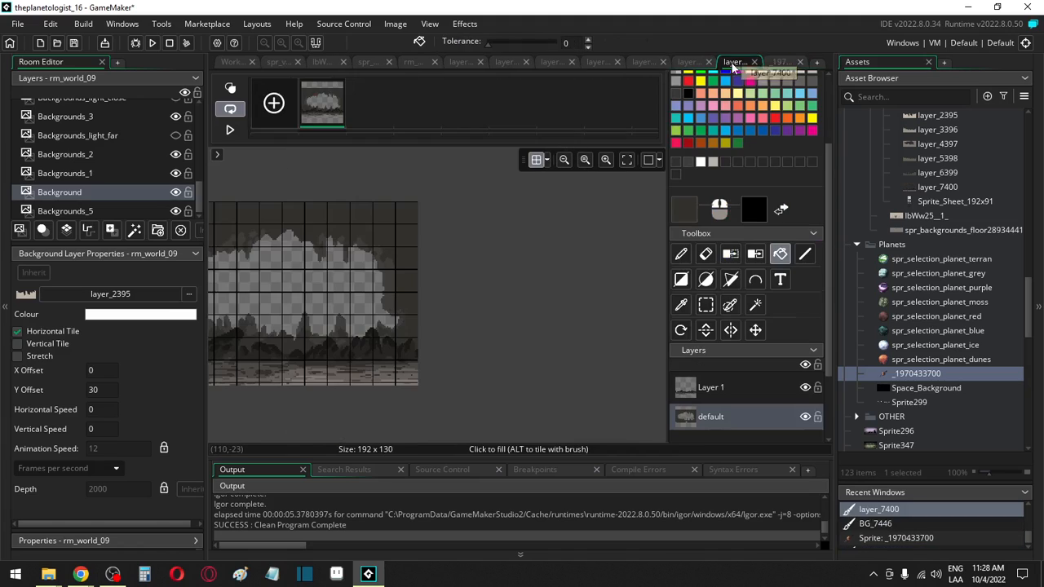
left_click(705, 304)
scroll(490, 396, "up", 1)
scroll(446, 340, "up", 2)
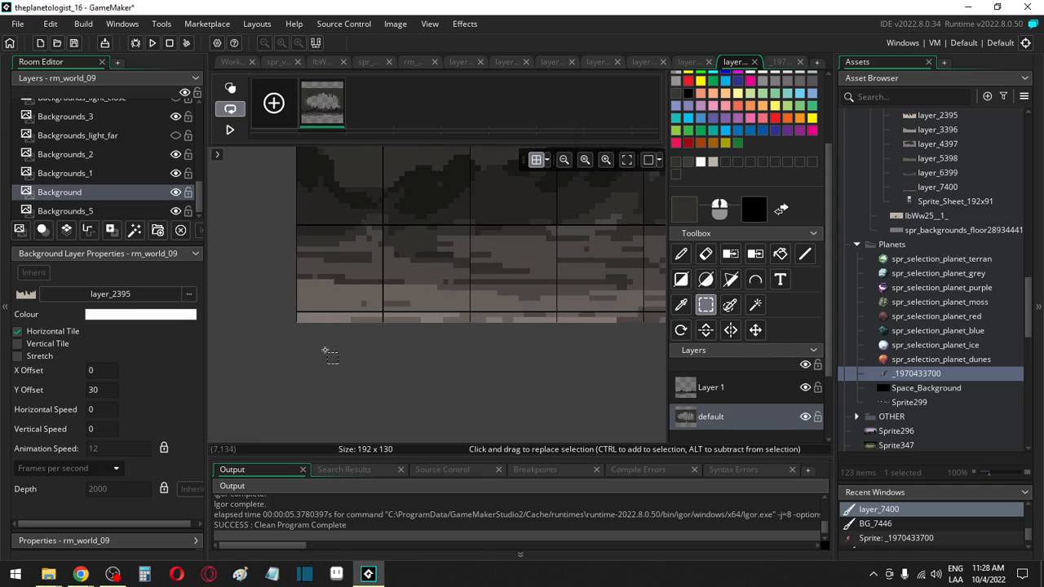
left_click_drag(252, 350, 460, 178)
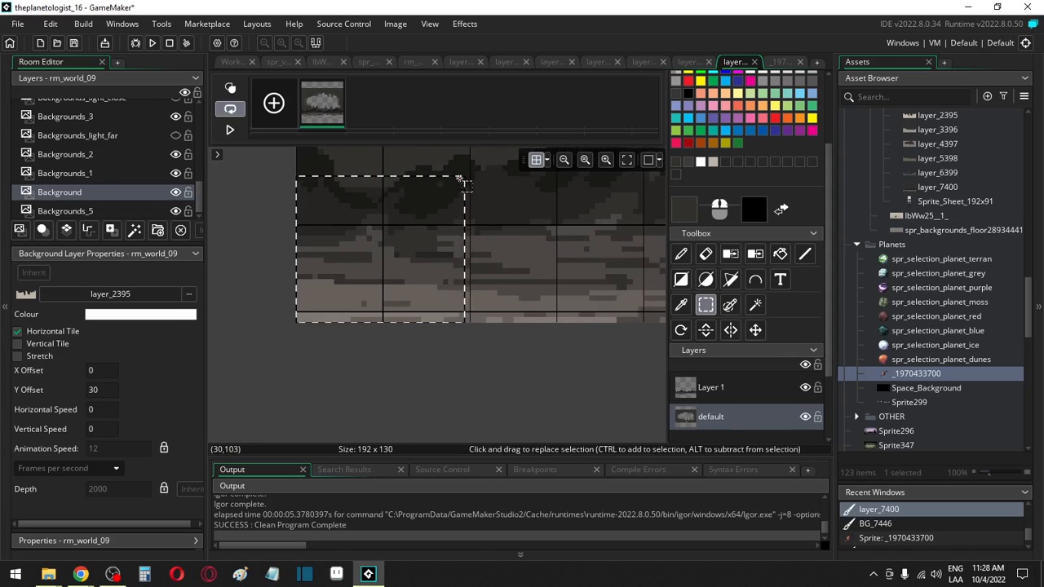
key("d")
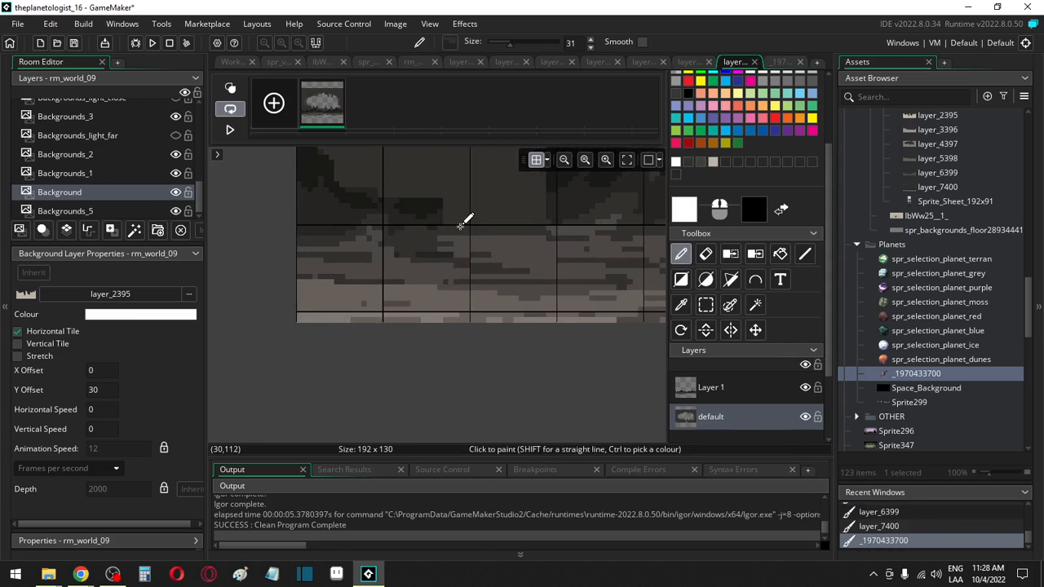
Step: Make a brush on Layer 1 of the layer_7400 image from a 44 x 38 selection over the lower-left ground corner
left_click(716, 389)
left_click(706, 304)
left_click_drag(507, 382, 273, 181)
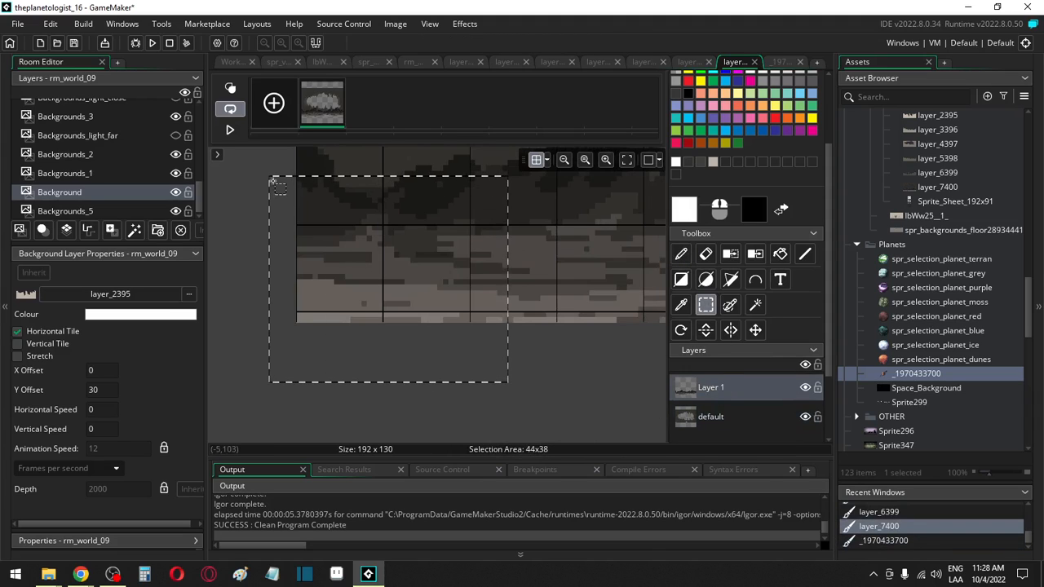
key("d")
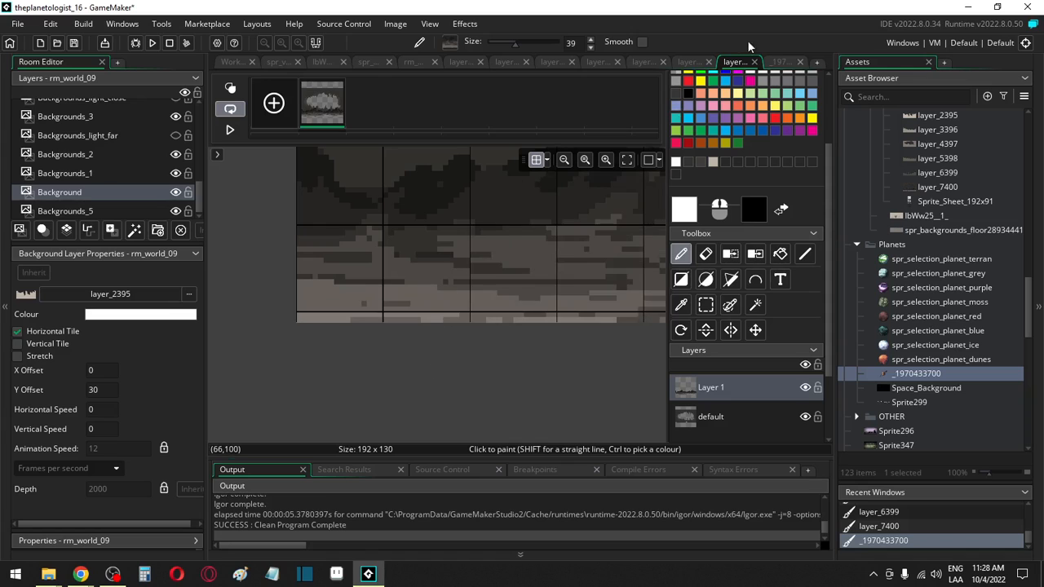
left_click(778, 65)
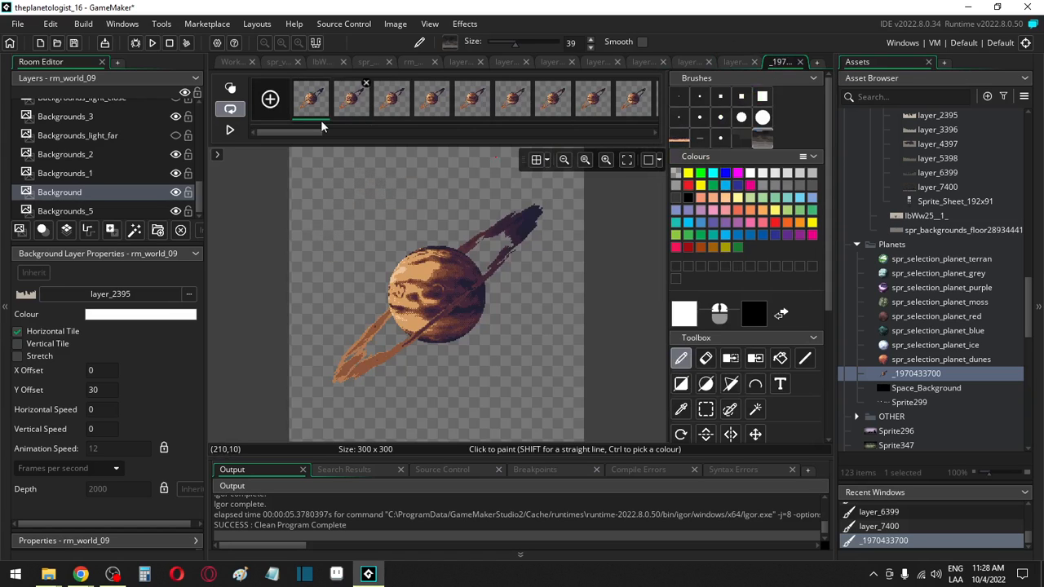
left_click_drag(303, 133, 282, 134)
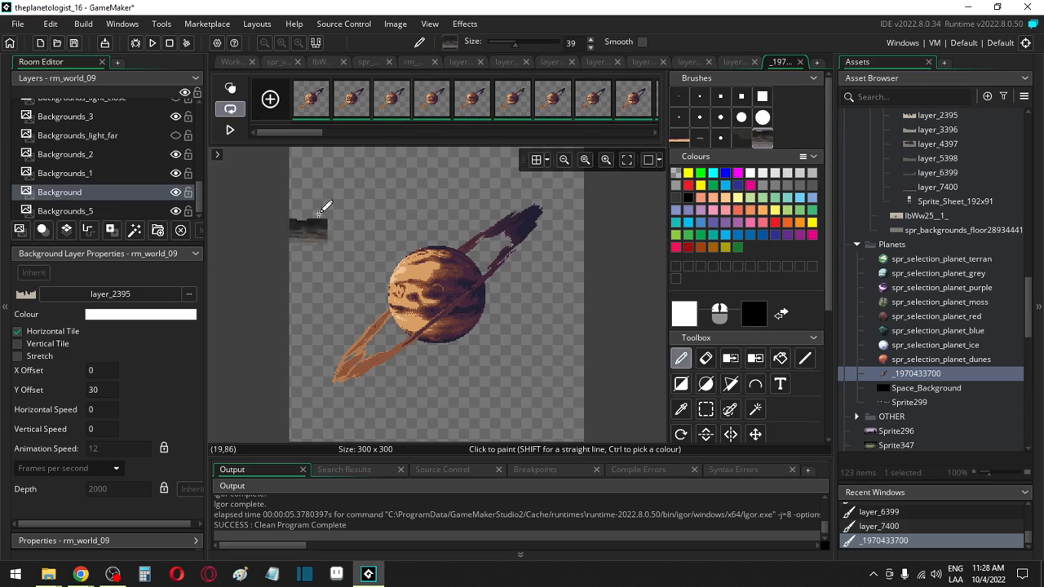
scroll(337, 245, "up", 5, "ctrl")
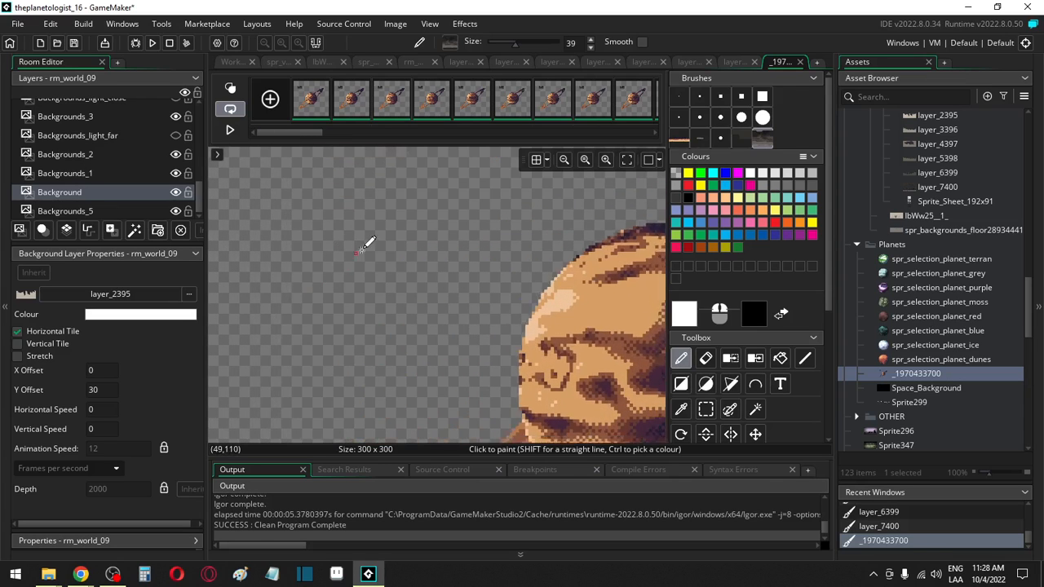
scroll(366, 201, "up", 3)
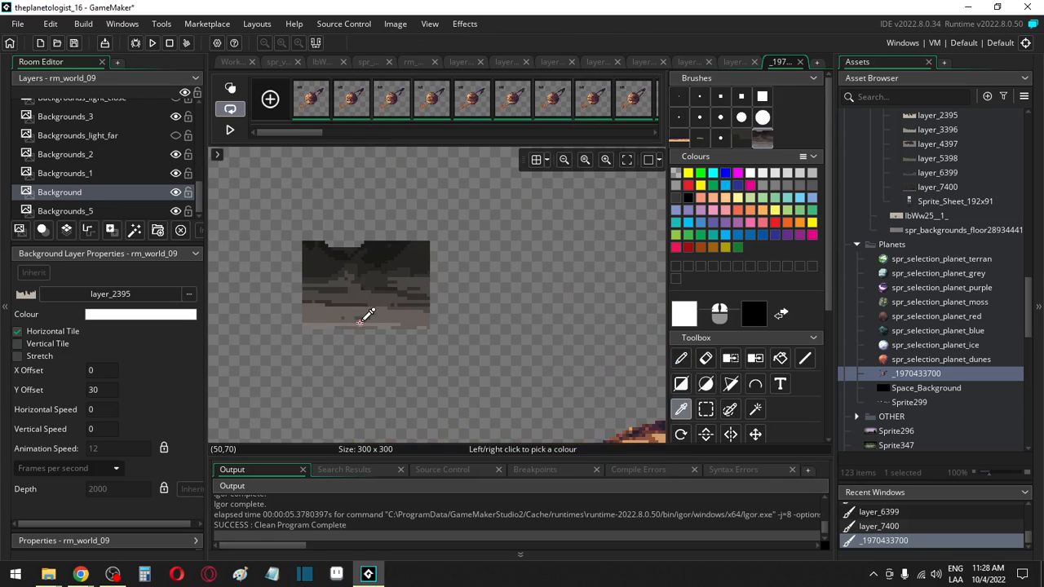
left_click(367, 313)
scroll(377, 221, "down", 1)
scroll(345, 147, "up", 3, "ctrl")
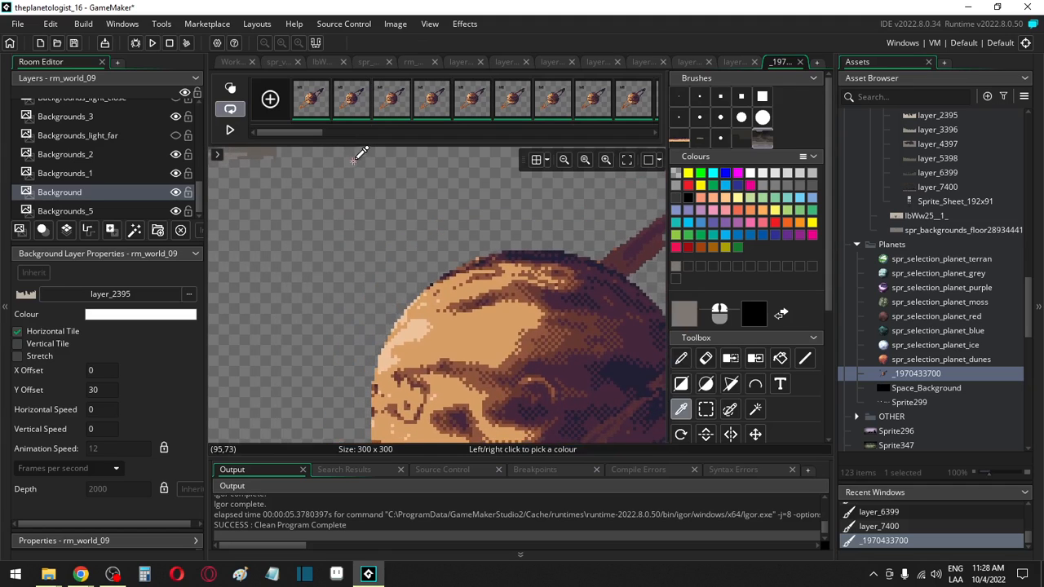
Step: Set the picked grey's value to 60 in the colour editor and collapse the room editor and output area to enlarge the canvas
left_click(683, 313)
left_click_drag(511, 282, 513, 282)
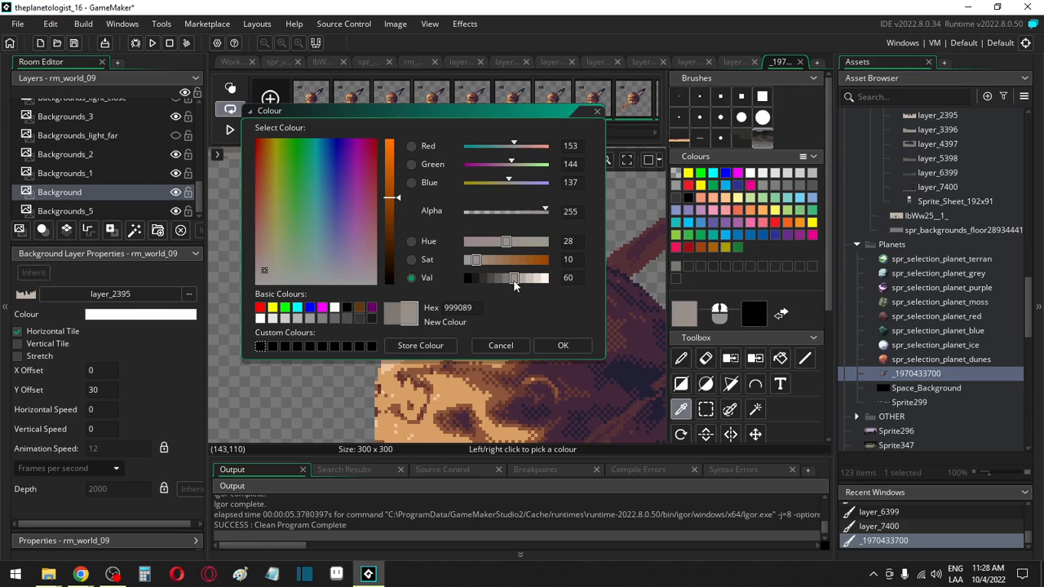
left_click_drag(470, 114, 229, 138)
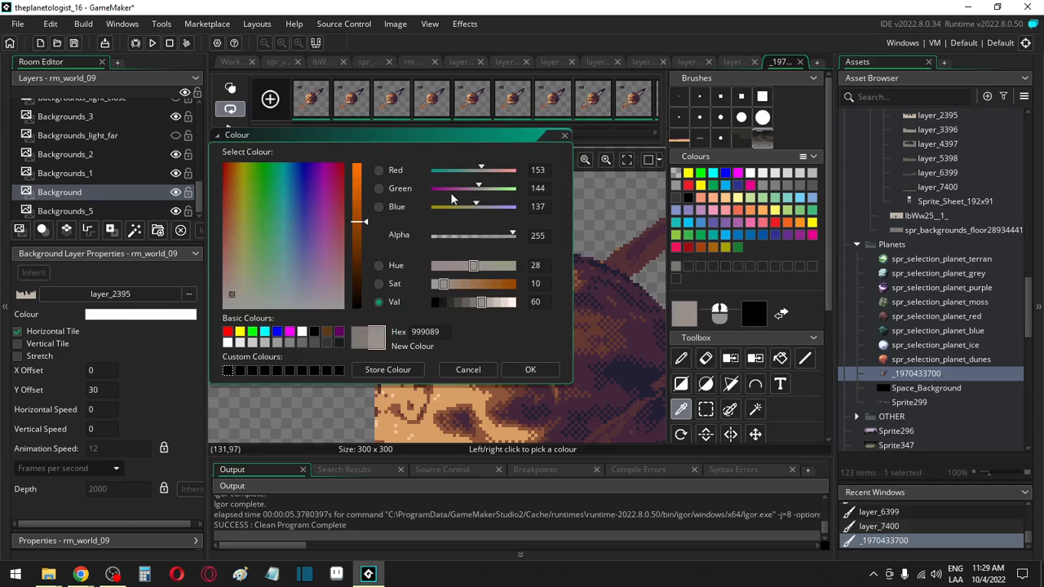
left_click(4, 160)
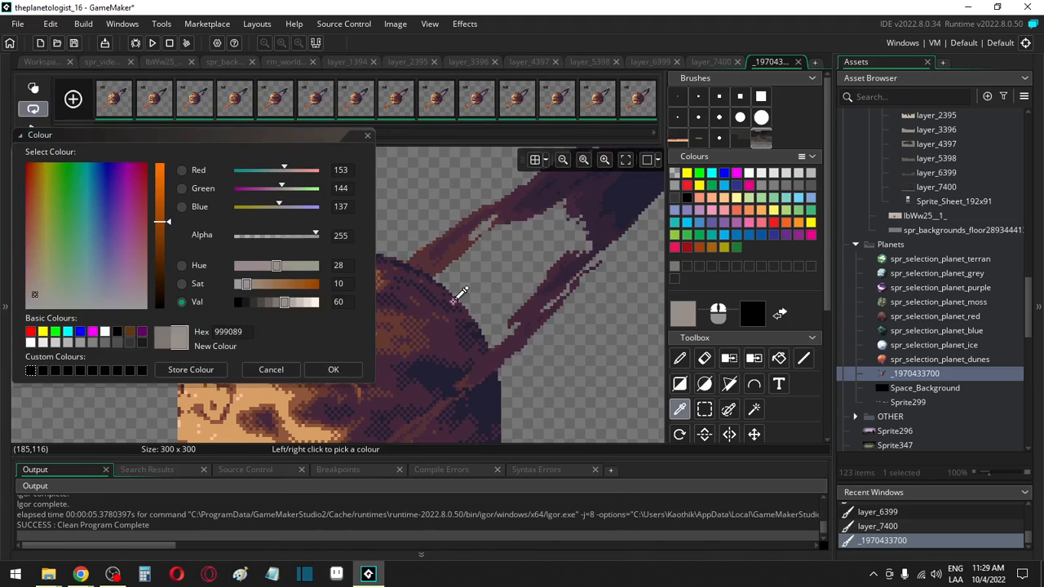
middle_click_drag(451, 306, 679, 342)
left_click(547, 555)
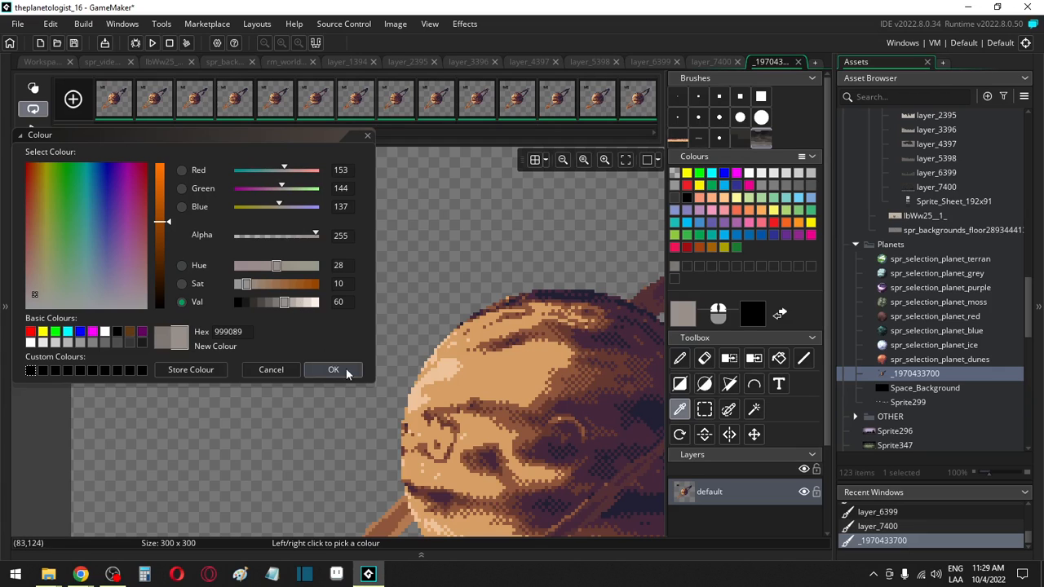
Step: Pick the cave brush's ground grey again, set its value to 60 (999089), and replace the planet's lightest peach highlight with it
left_click(445, 367)
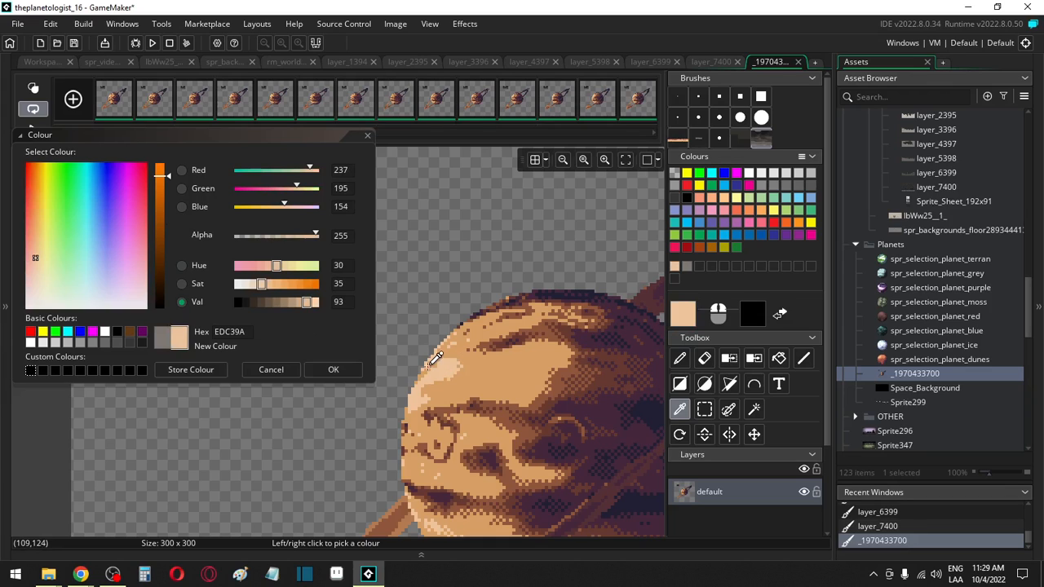
middle_click_drag(390, 216, 575, 369)
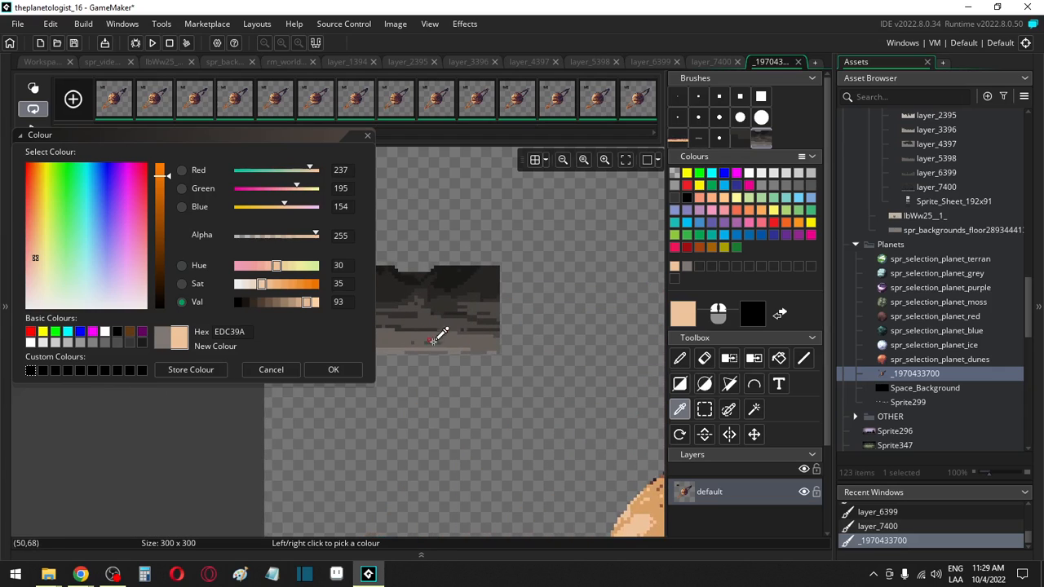
left_click(447, 349)
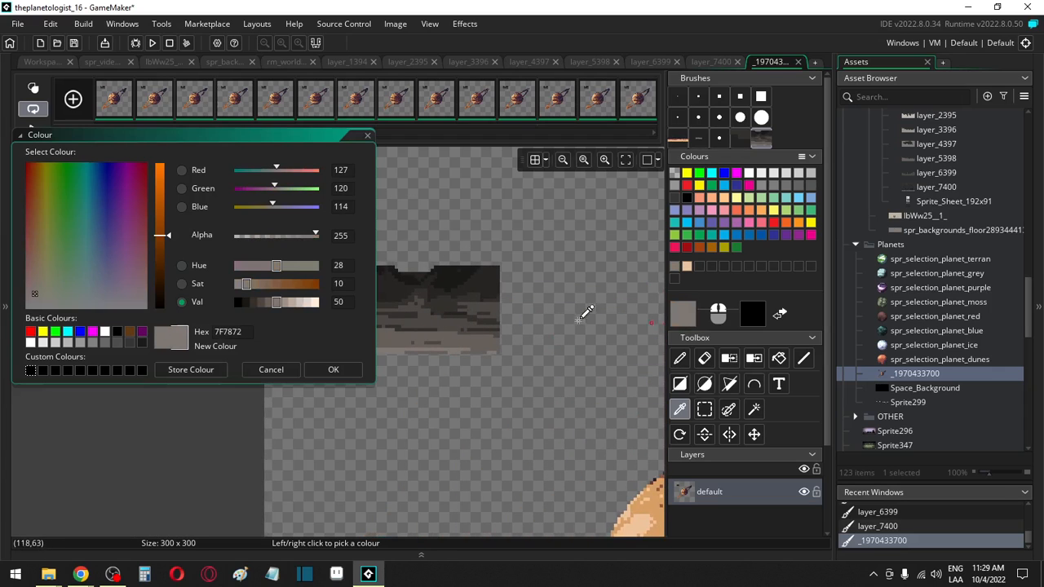
left_click(284, 303)
middle_click_drag(556, 419, 353, 285)
key("h")
left_click(432, 385)
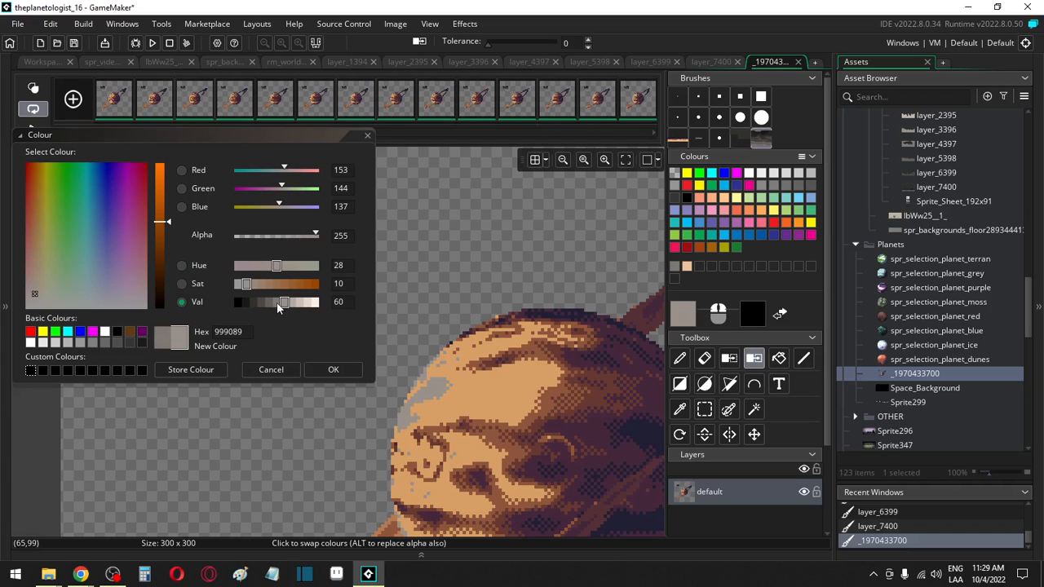
Step: Replace the planet's progressively darker orange, brown and purple shades with the same grey at values 50, 40, 30, 20 and 10
left_click(278, 304)
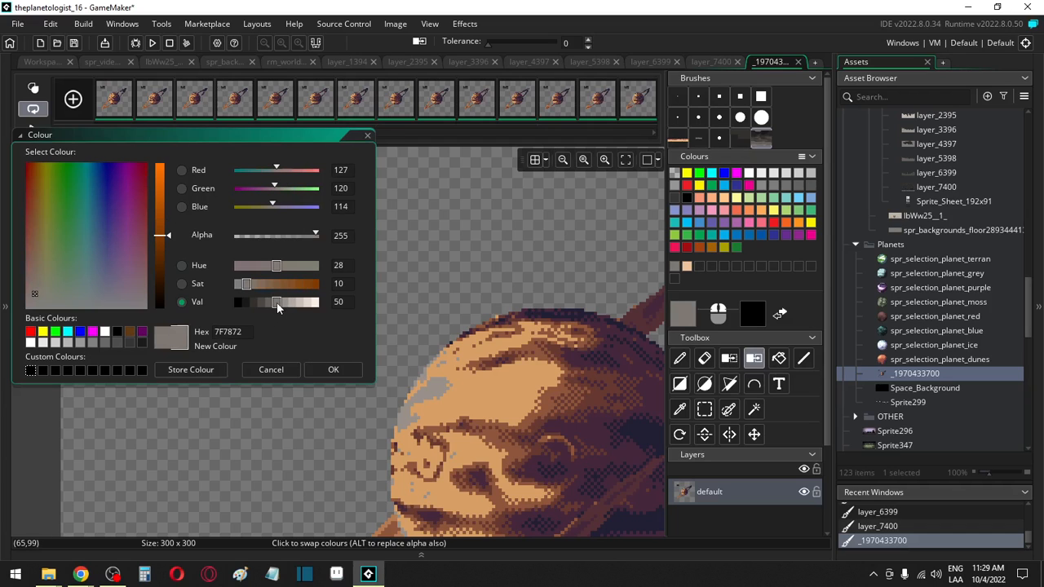
left_click(462, 384)
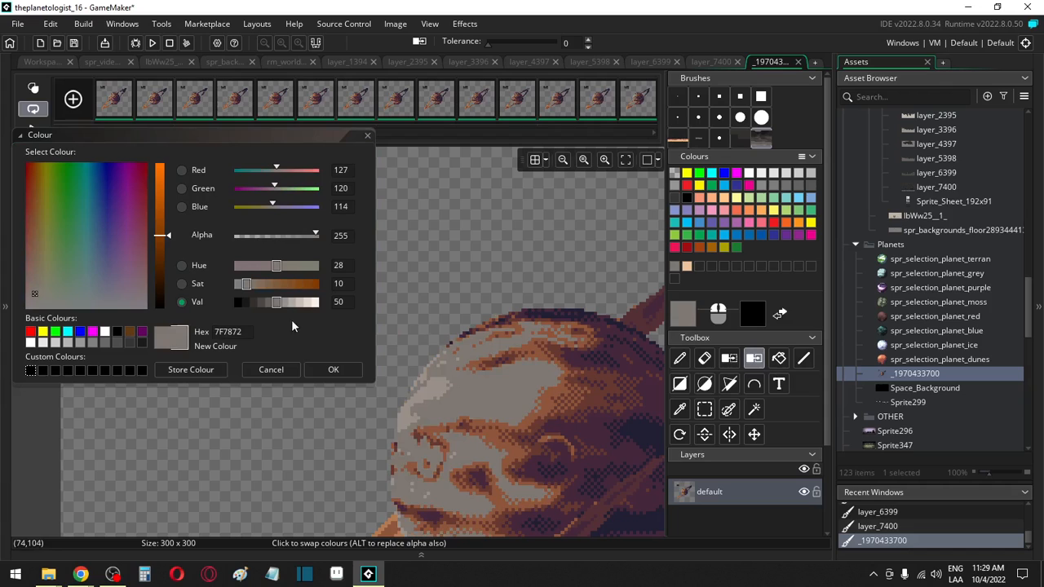
left_click(267, 303)
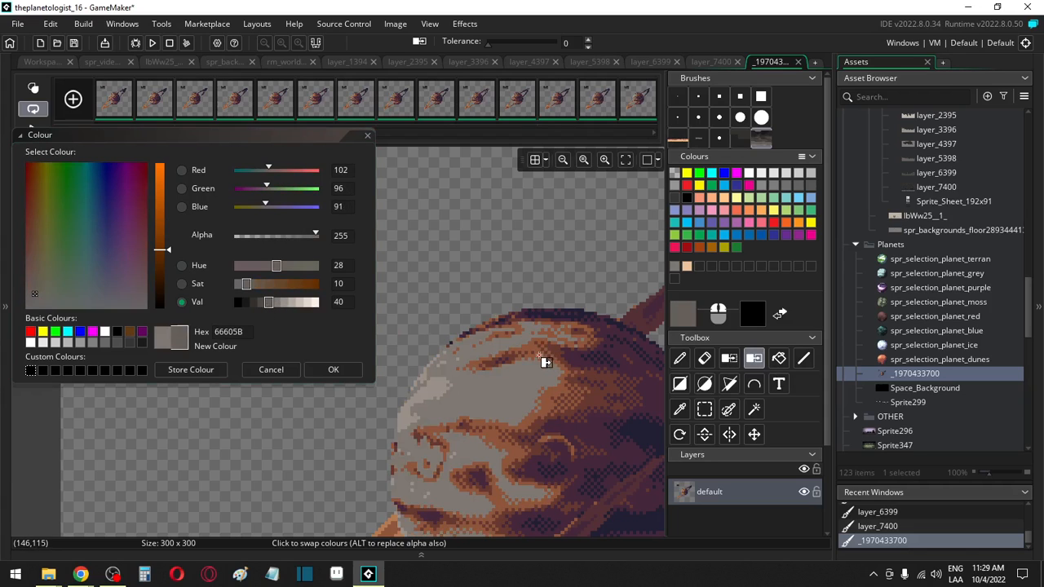
left_click(261, 304)
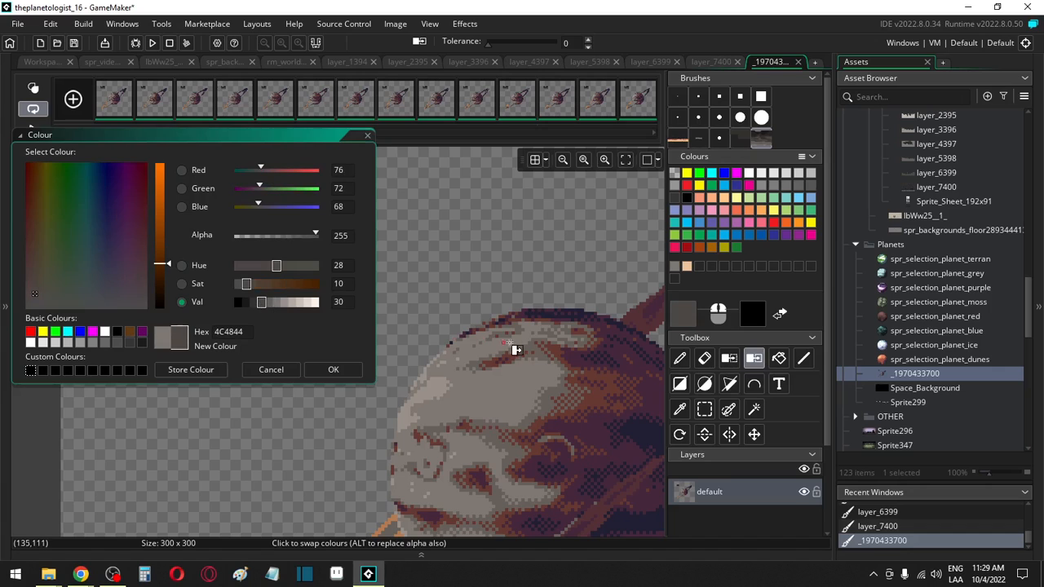
left_click(254, 303)
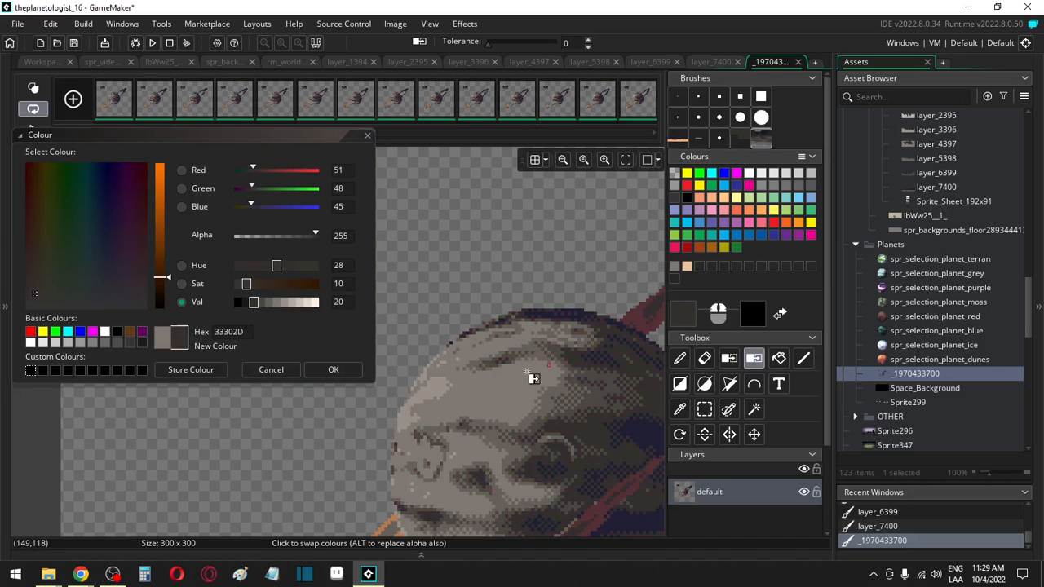
left_click(247, 302)
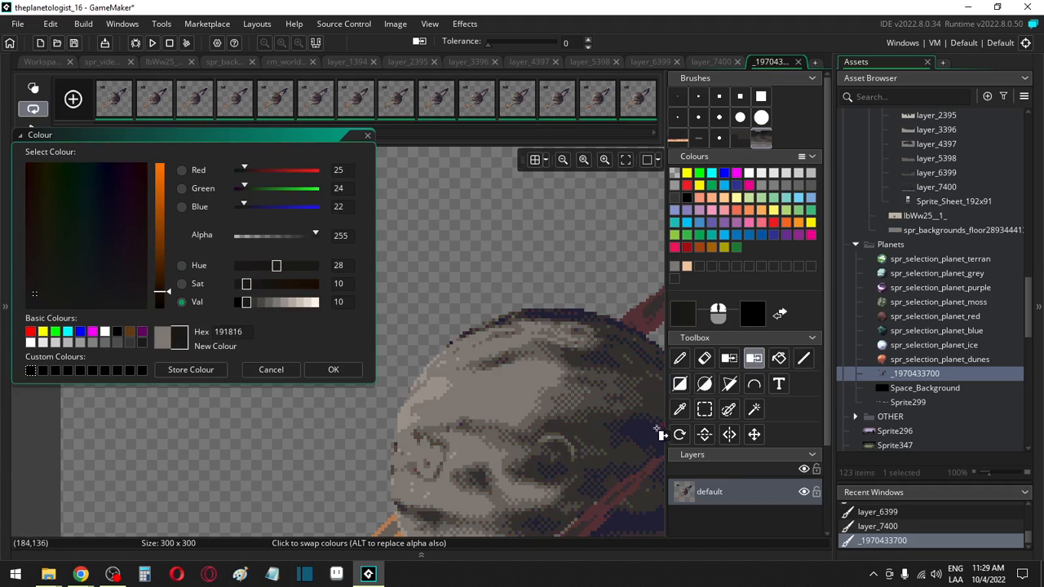
middle_click_drag(494, 275, 445, 218)
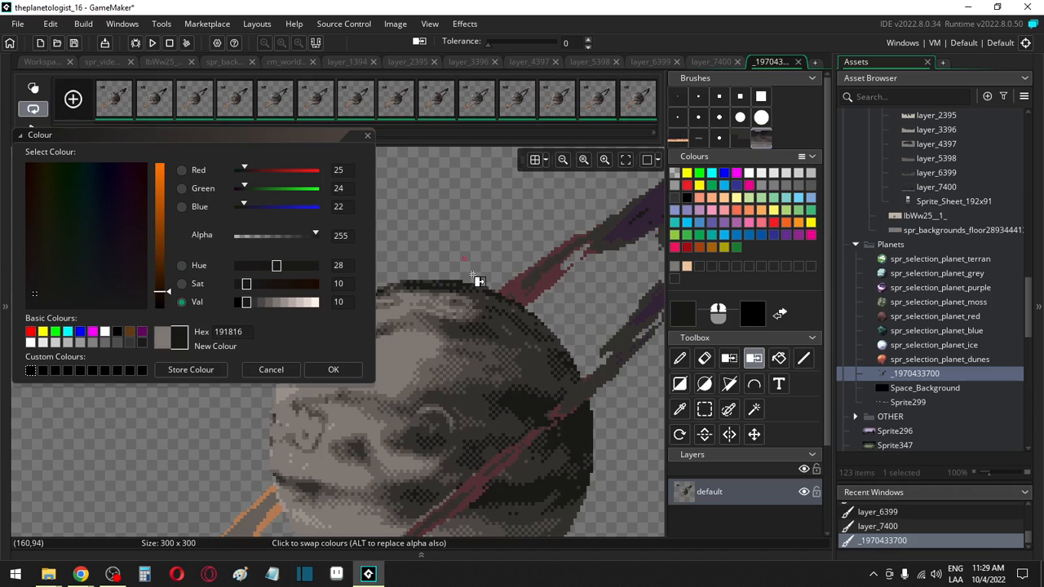
scroll(478, 290, "down", 3, "ctrl")
scroll(478, 291, "down", 2, "ctrl")
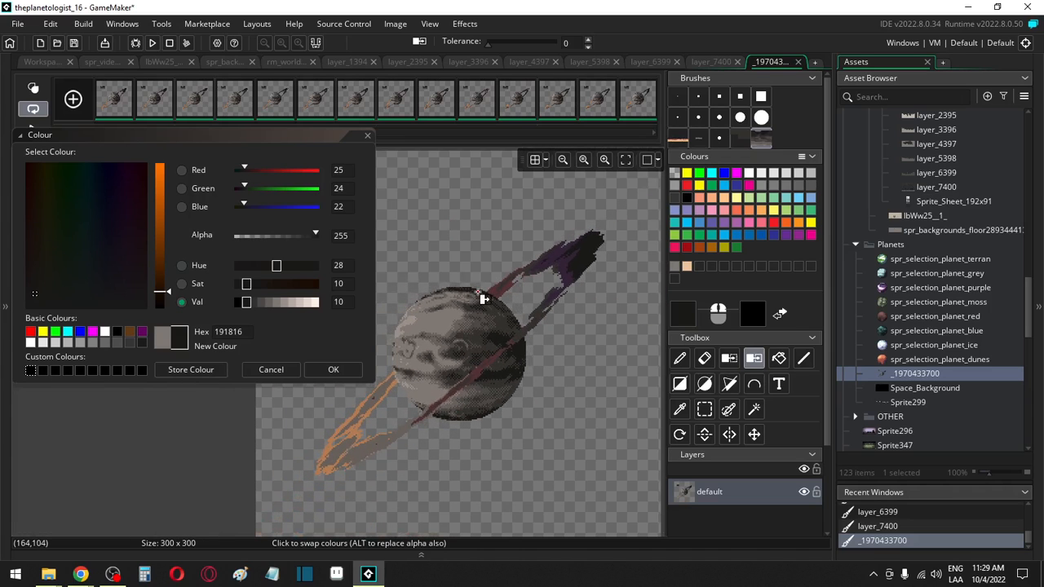
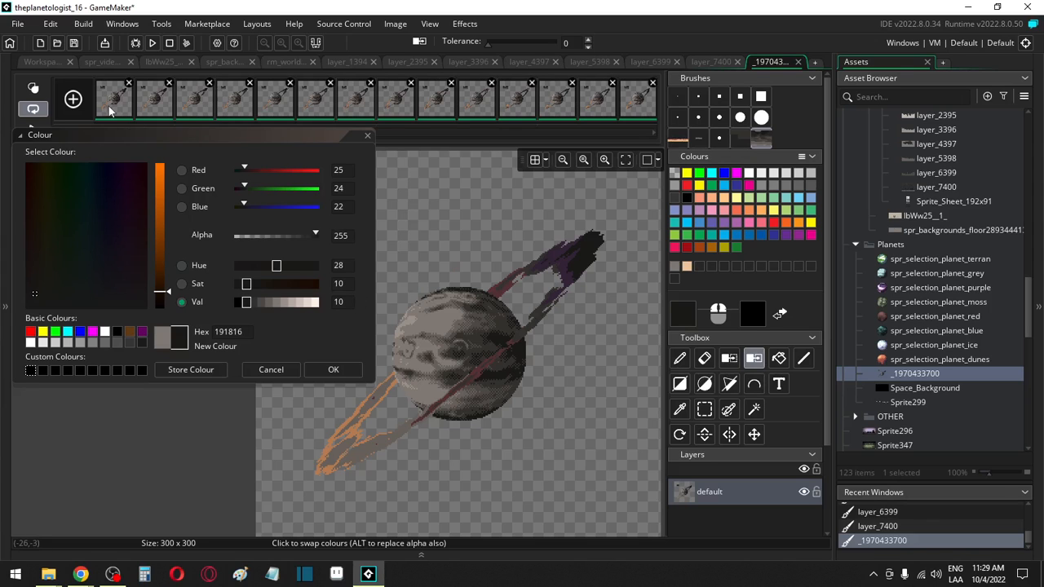
Step: Select the custom cave brush with the pencil tool, set the secondary colour to transparent, and accept the edited colour
mouse_move(419, 233)
middle_mouse_down()
mouse_move(640, 289)
mouse_move(662, 283)
middle_mouse_up()
left_click(763, 139)
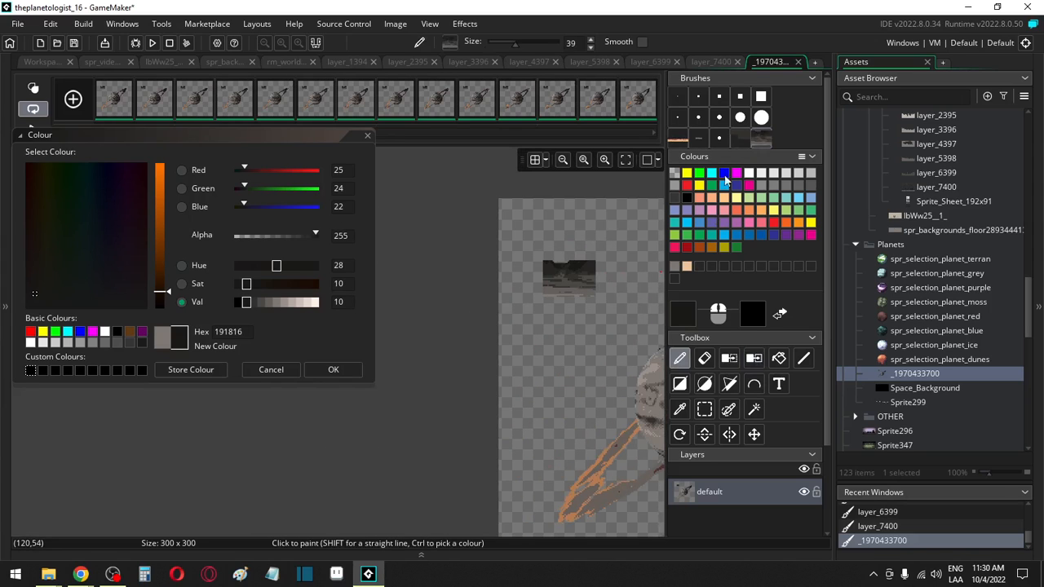
right_click(675, 173)
key("e")
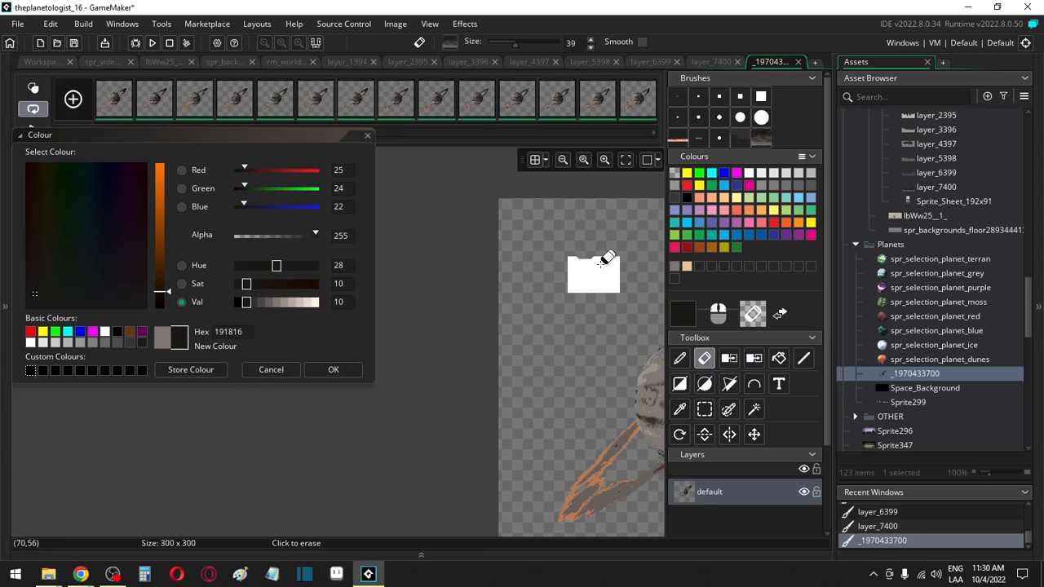
key("d")
middle_click_drag(571, 272, 407, 223)
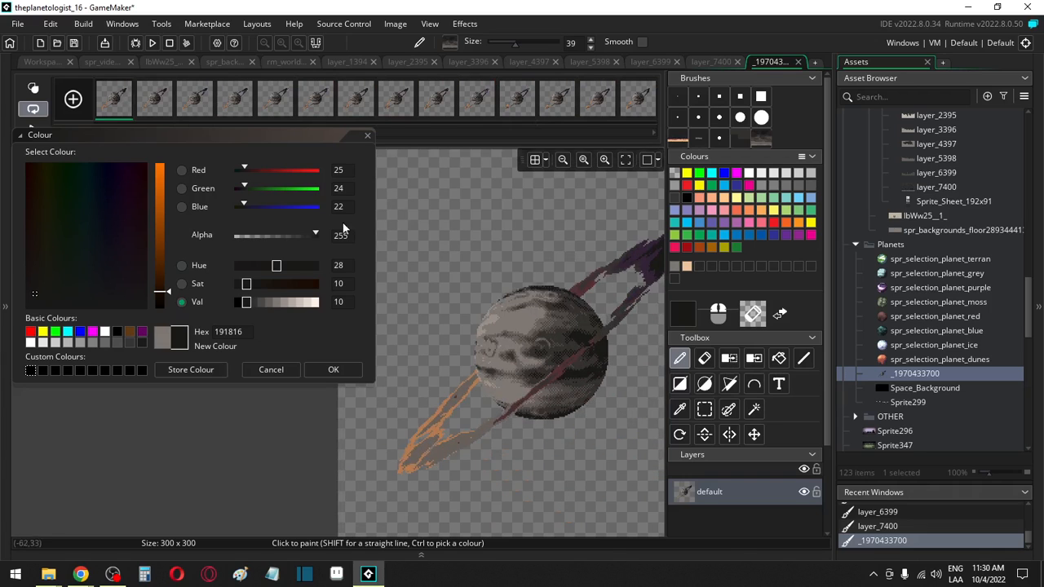
left_click(333, 369)
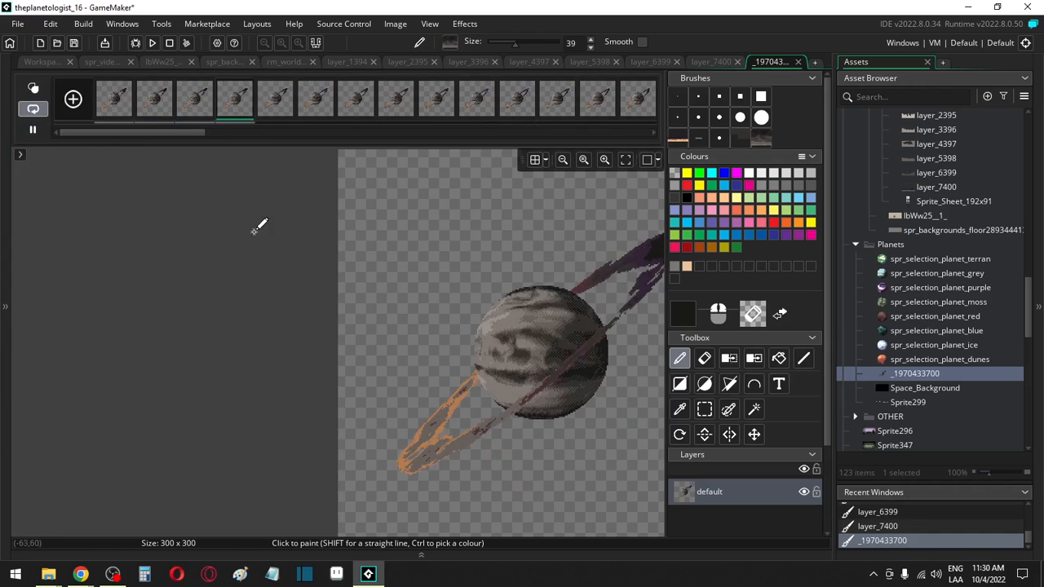
Step: Play back the sprite's animation to check the recoloured planet and its ring
middle_click_drag(254, 228, 79, 219)
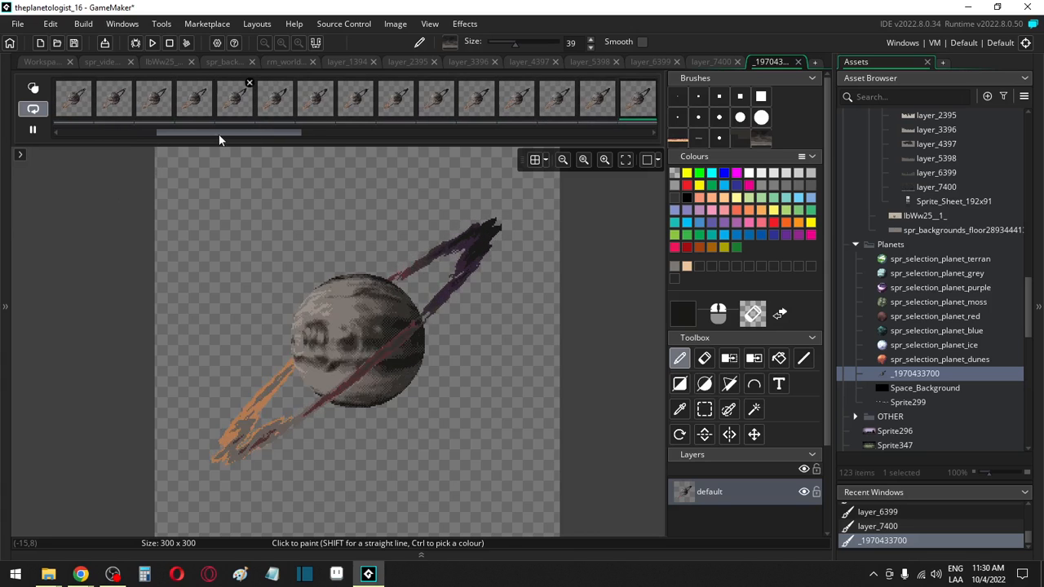
left_click(222, 96)
left_click(32, 129)
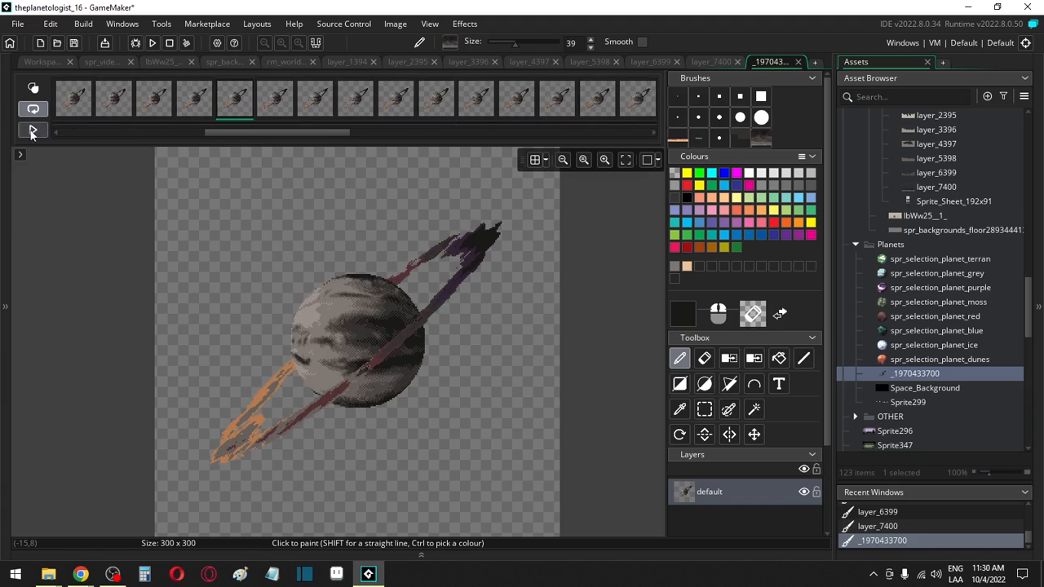
left_click(33, 129)
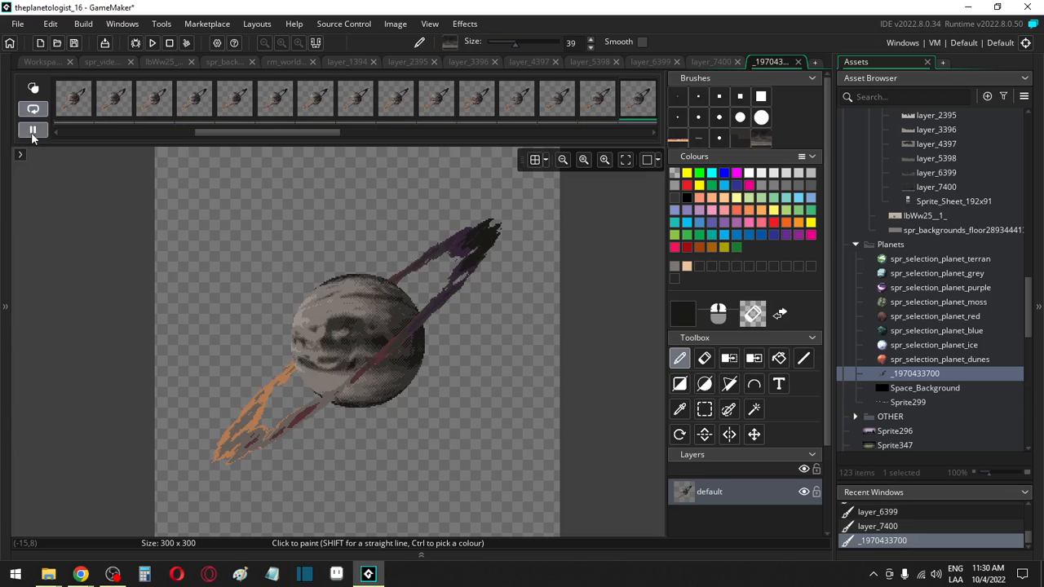
Step: Select all frames of the planet sprite, adjust the darkest grey's value, and replace the ring's purple shades with it
left_click_drag(229, 134, 738, 138)
left_click(640, 101, "shift")
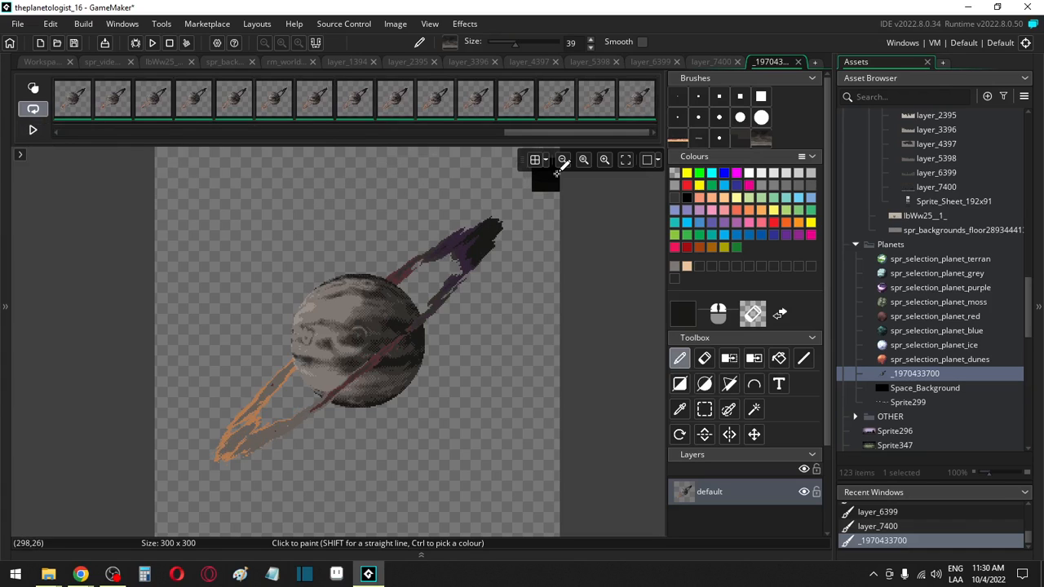
key("p")
key("i")
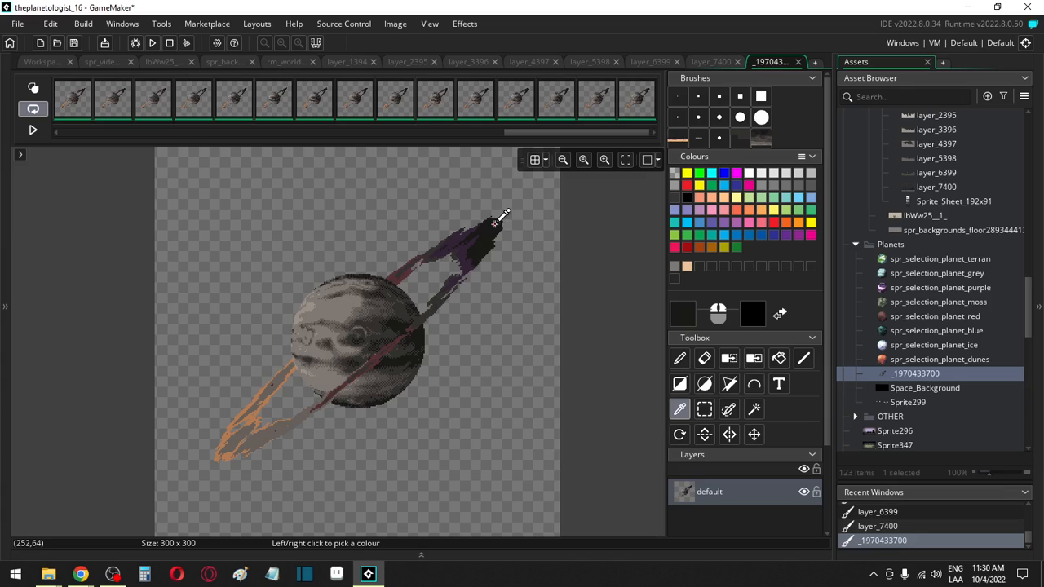
left_click(683, 315)
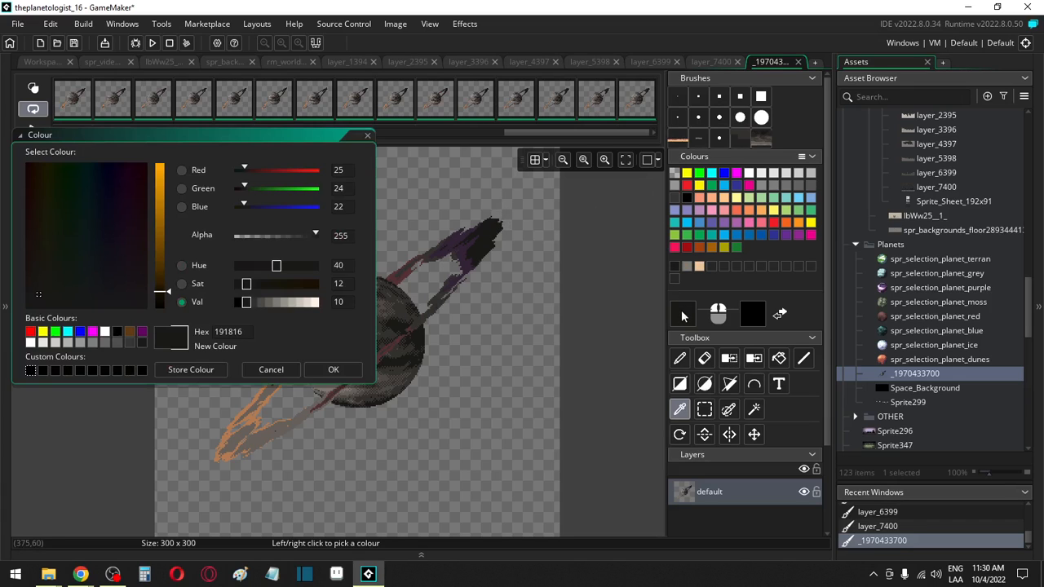
left_click(339, 302)
left_click(333, 369)
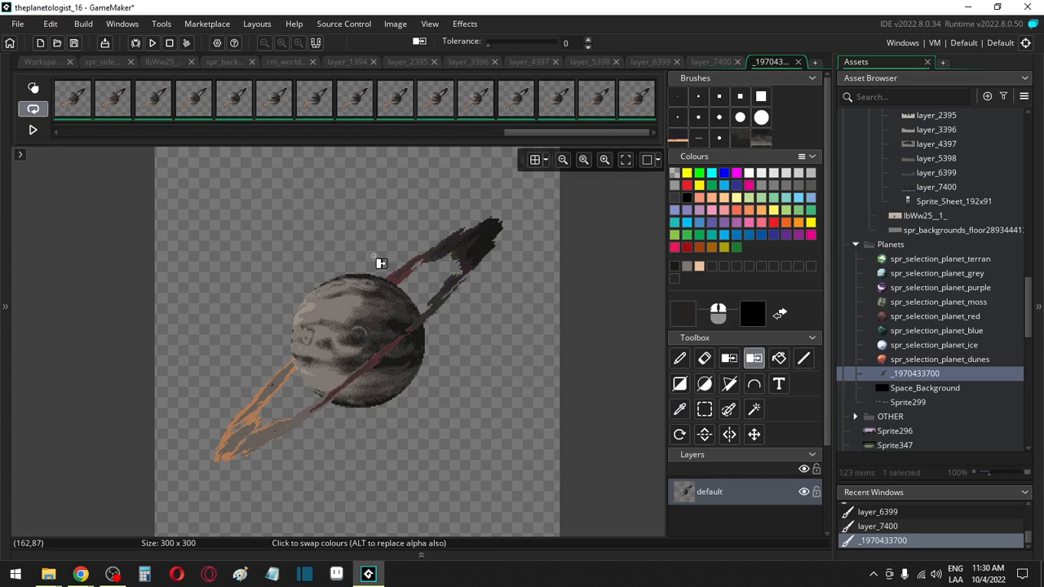
Step: Pick the dark grey from the ring, adjust its value, and replace the ring's dark red shades with it
scroll(397, 256, "up", 4)
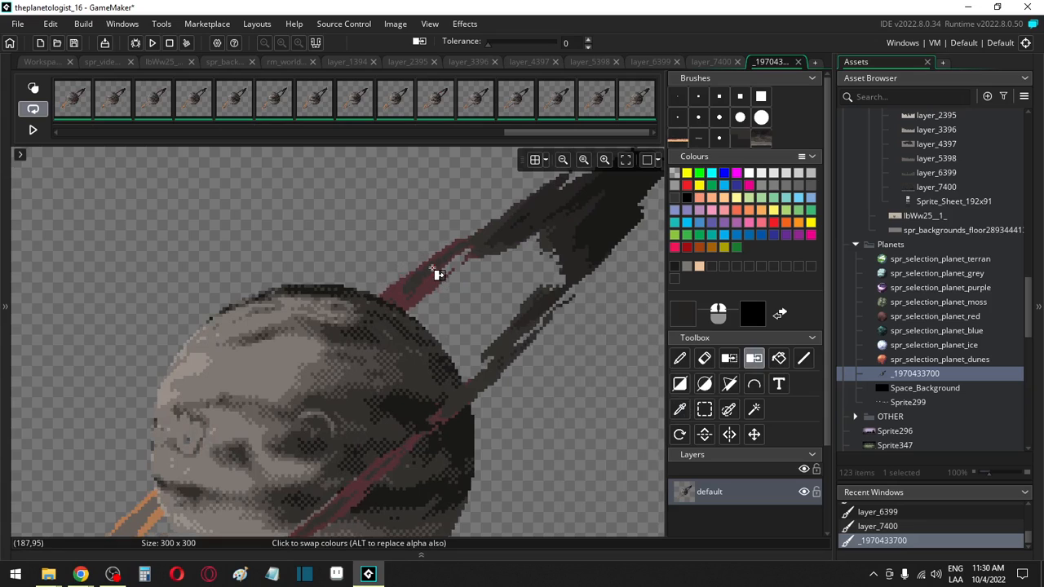
key("i")
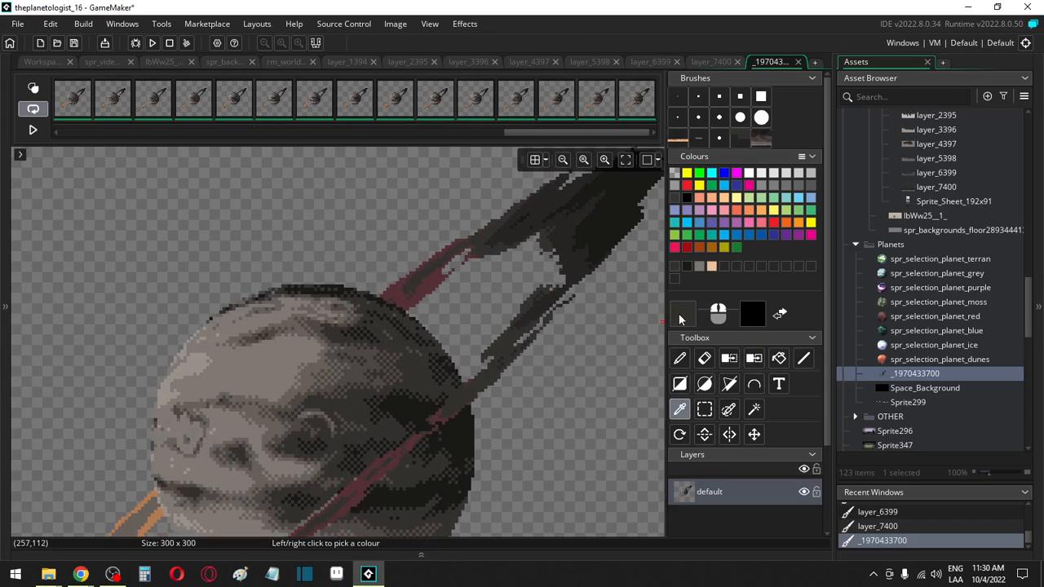
left_click(682, 314)
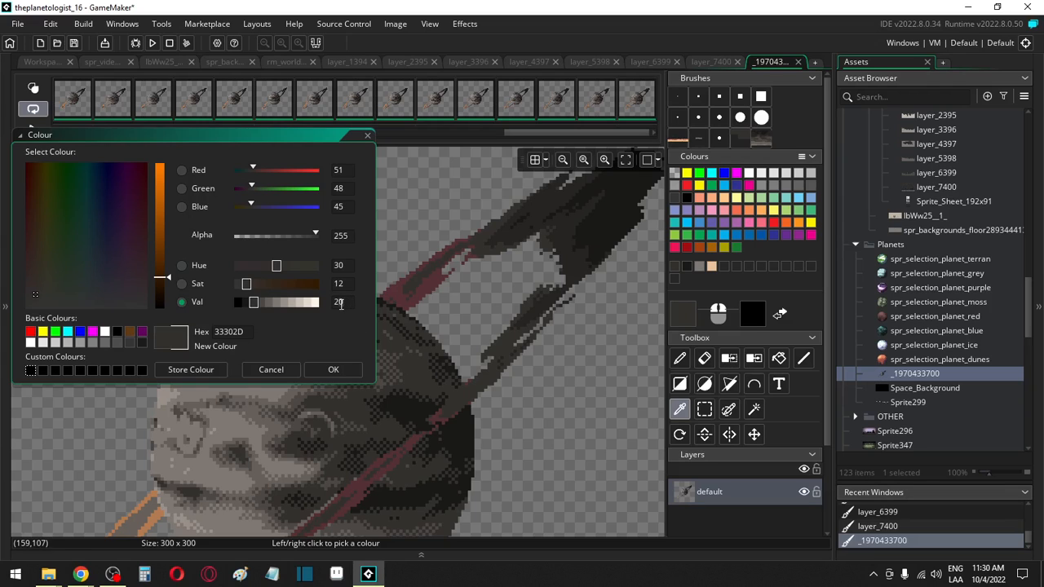
left_click(334, 369)
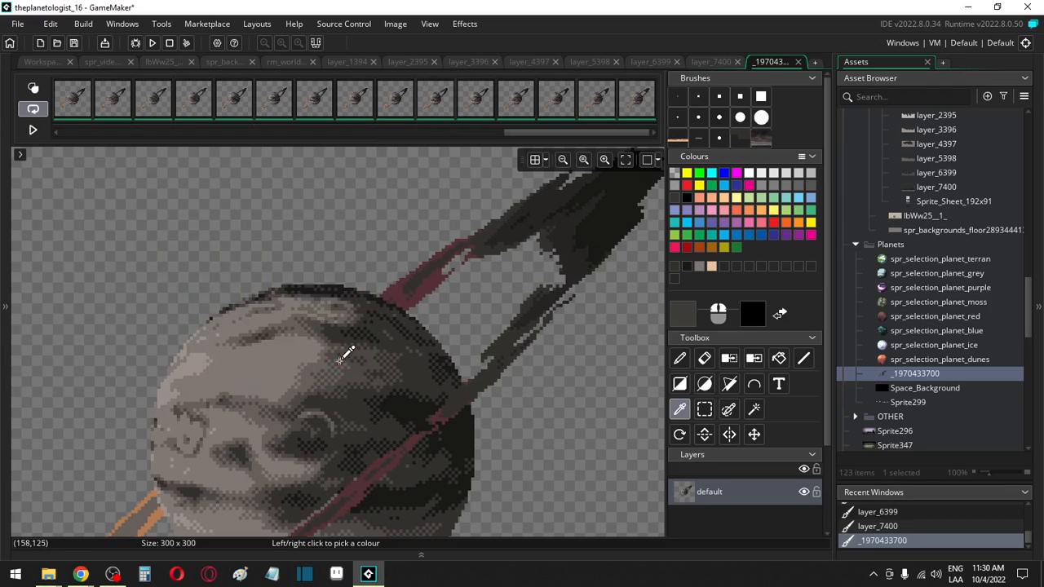
middle_click_drag(387, 328, 726, 102)
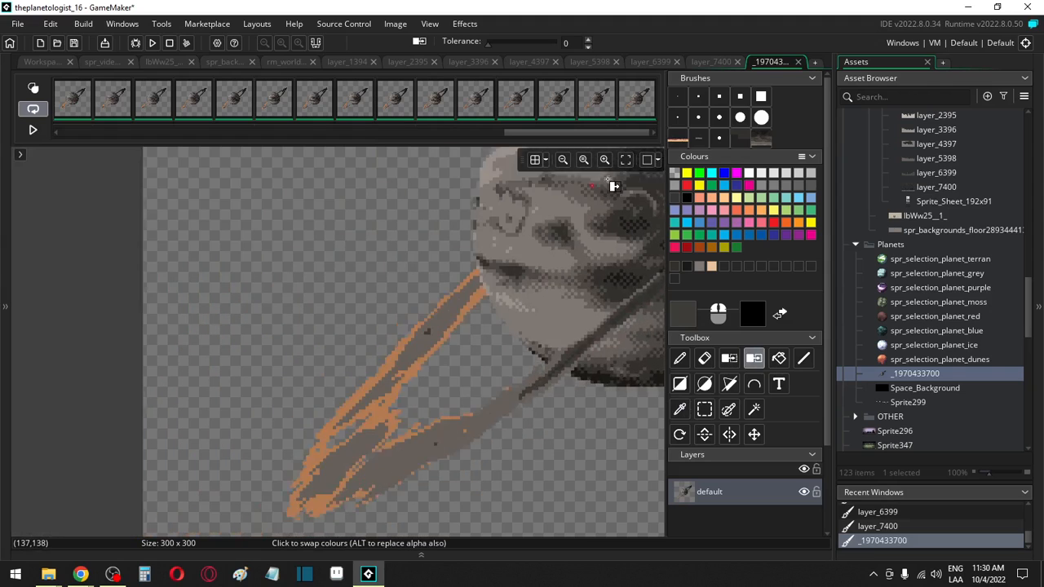
Step: Pick the brownish grey inside the ring, set its value to 45, and replace the ring's orange edges with it
key("i")
left_click(462, 308)
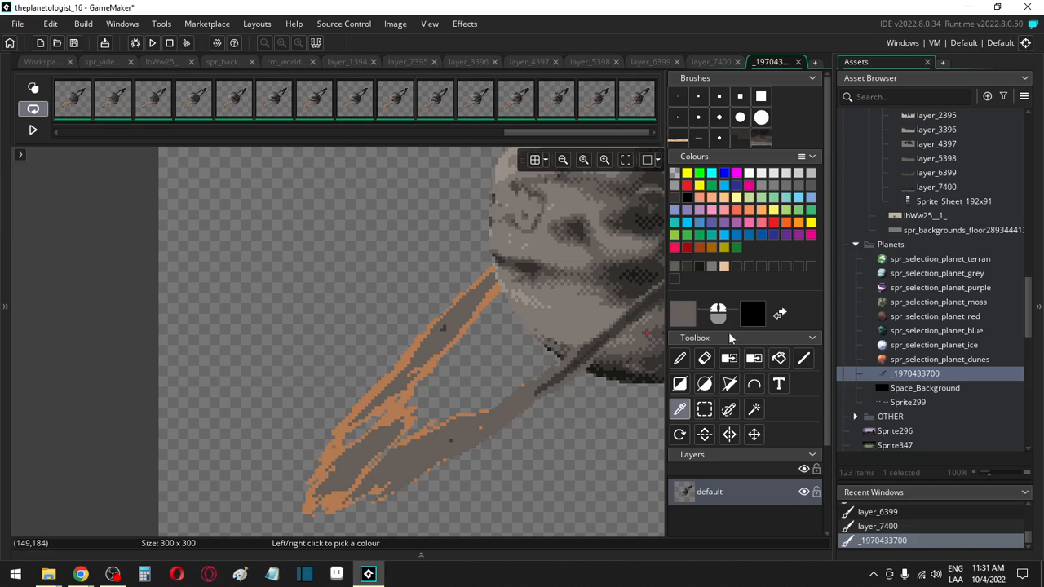
left_click(683, 314)
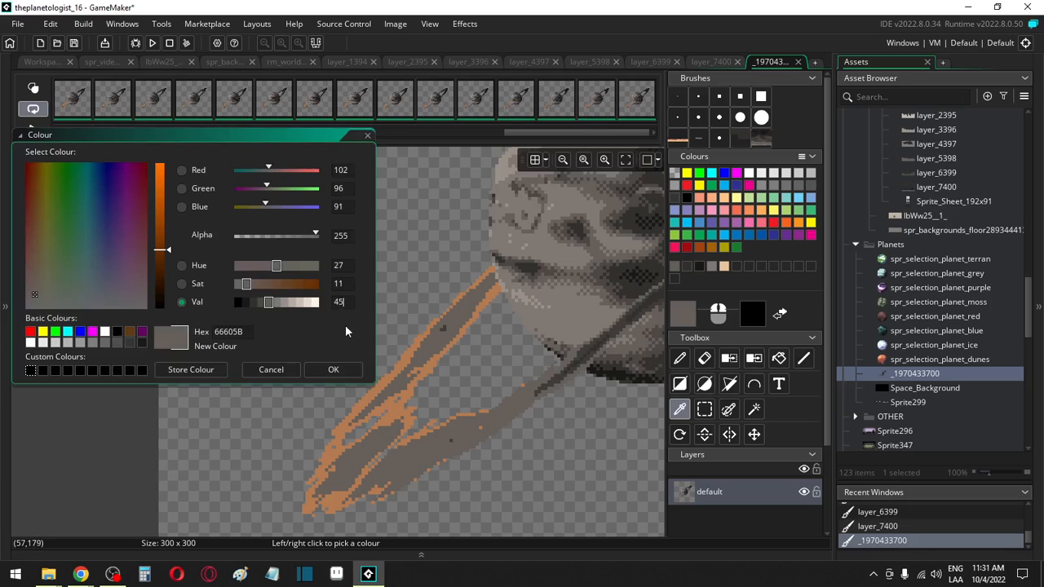
left_click(333, 370)
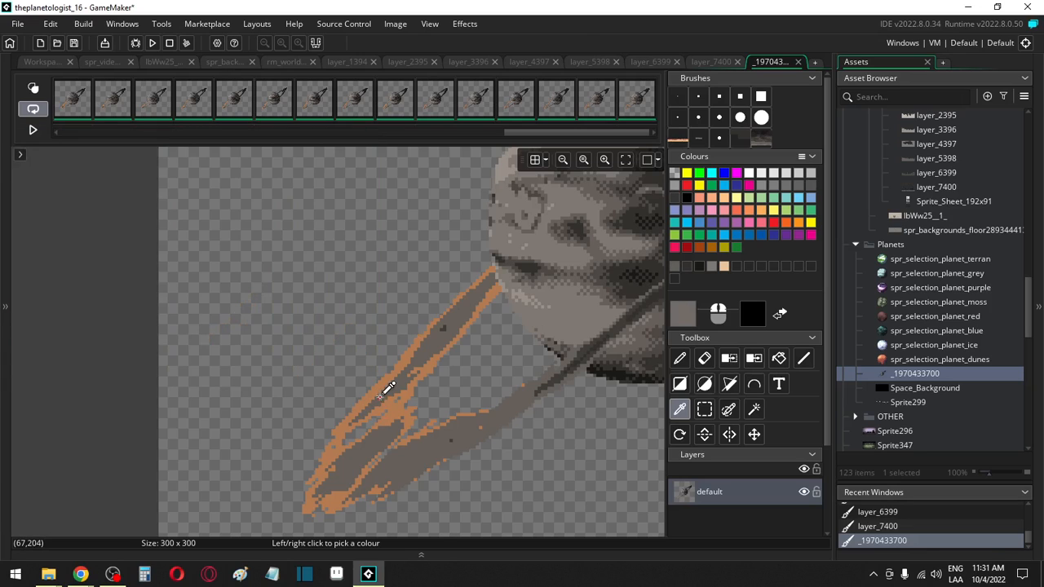
key("shift+f")
left_click(384, 396)
scroll(442, 368, "down", 1, "ctrl")
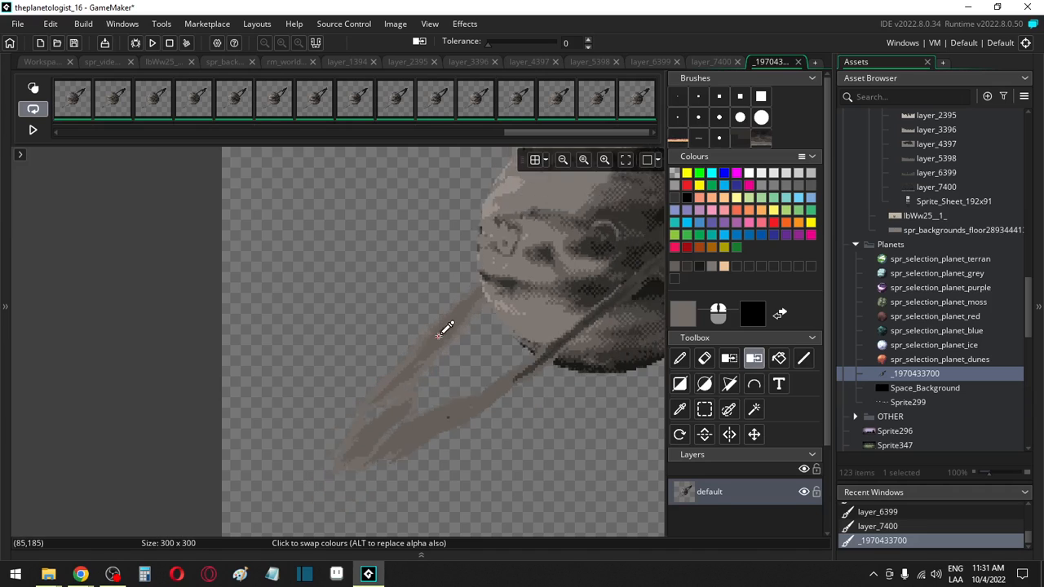
scroll(444, 329, "down", 2, "ctrl")
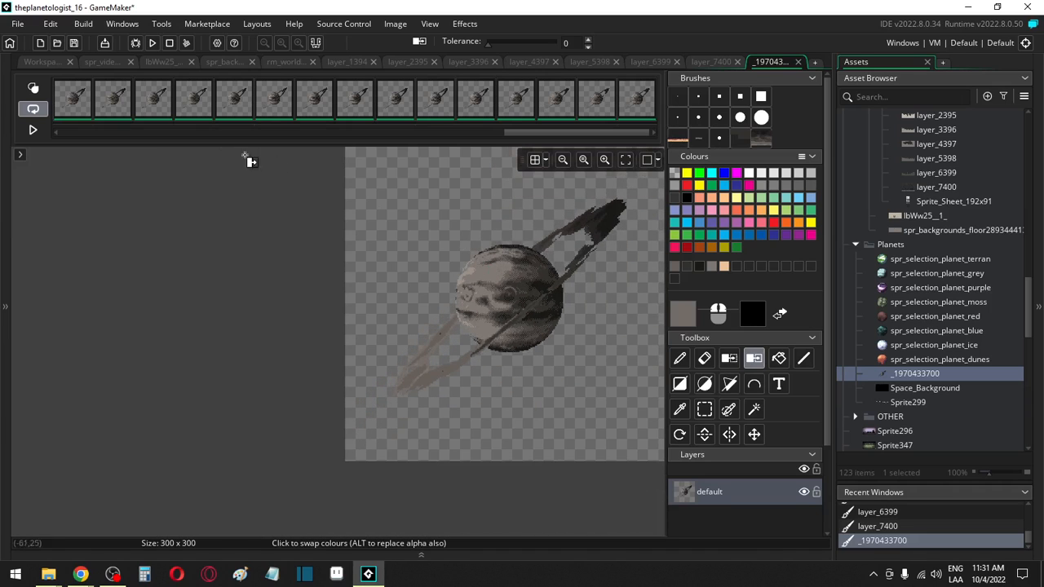
Step: Rename the recoloured planet sprite as spr_selection_plnaet_grey
left_click(927, 379)
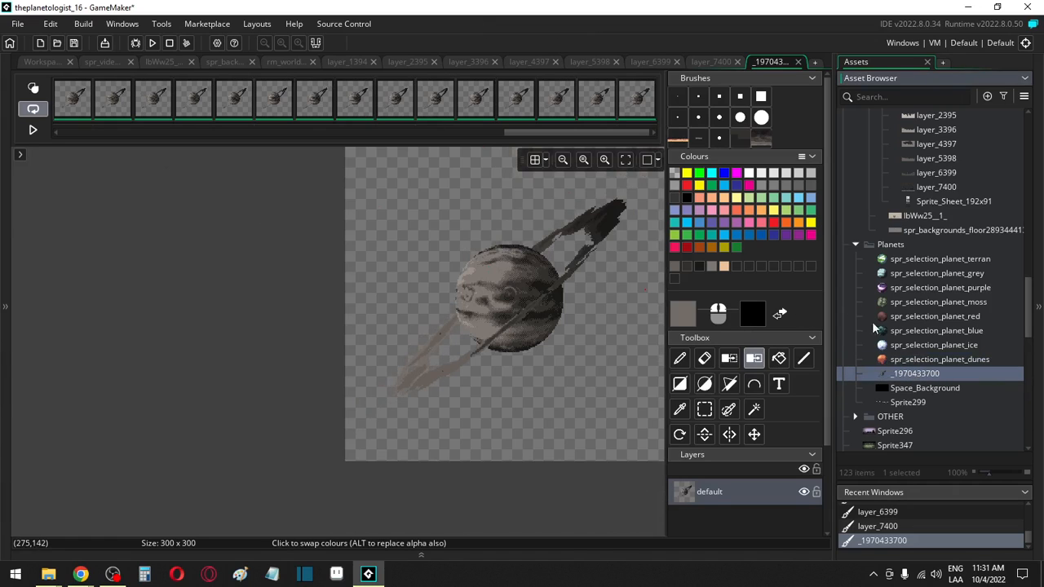
left_click(907, 373)
type("spr_selection_plnaet_gery")
key("Return")
left_click(980, 372)
left_click(993, 373)
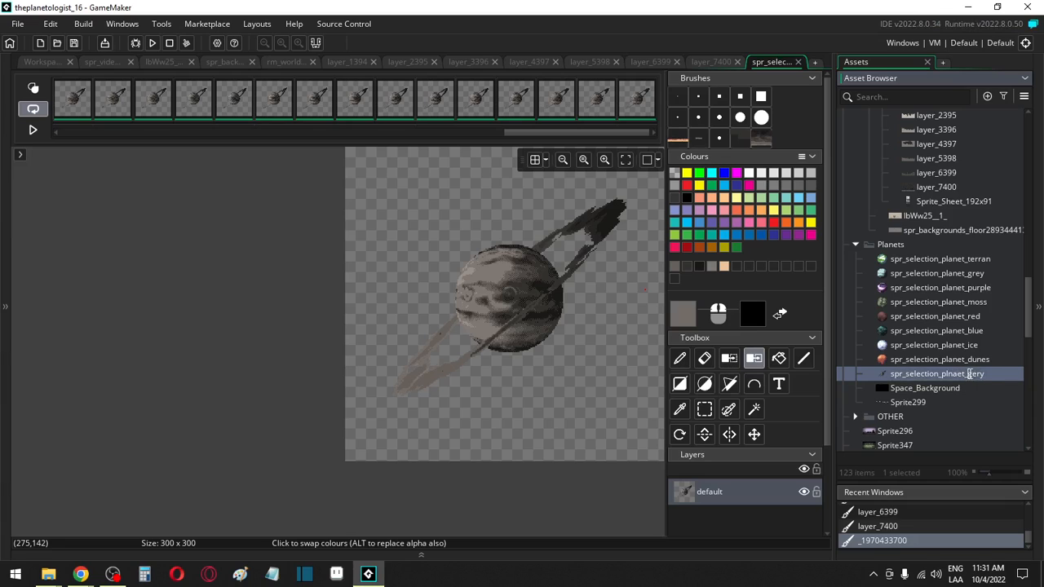
key("BackSpace")
key("BackSpace")
key("BackSpace")
type("rey")
left_click(70, 99)
scroll(263, 282, "down", 2)
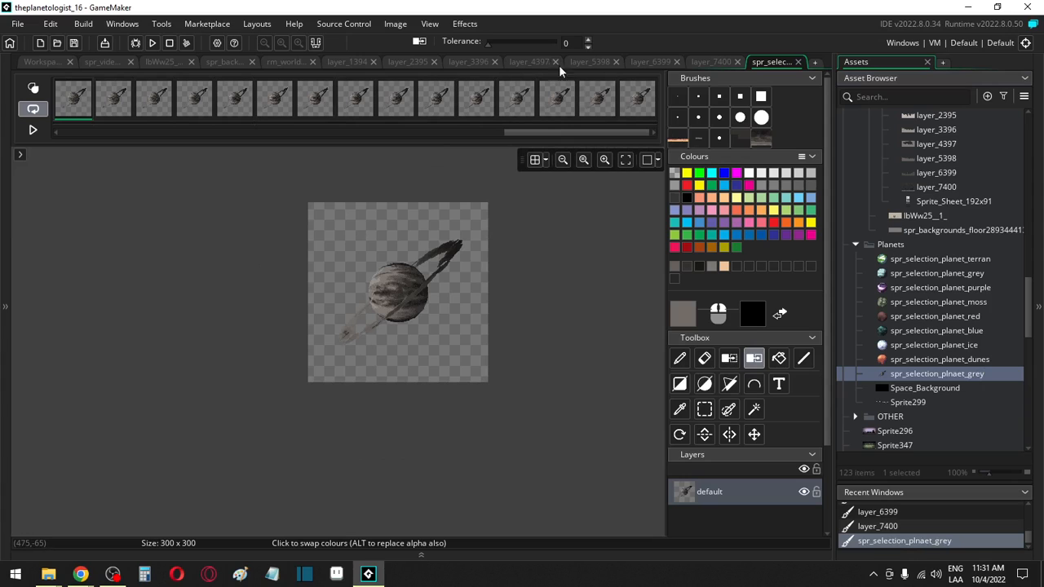
Step: Open the rm_selection room for editing
scroll(927, 404, "down", 8)
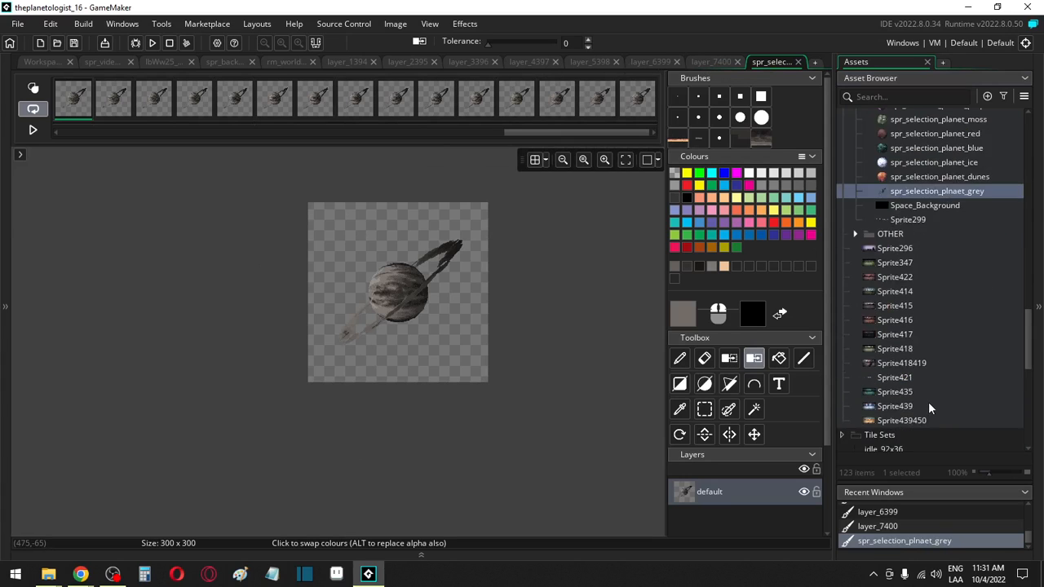
scroll(928, 401, "down", 5)
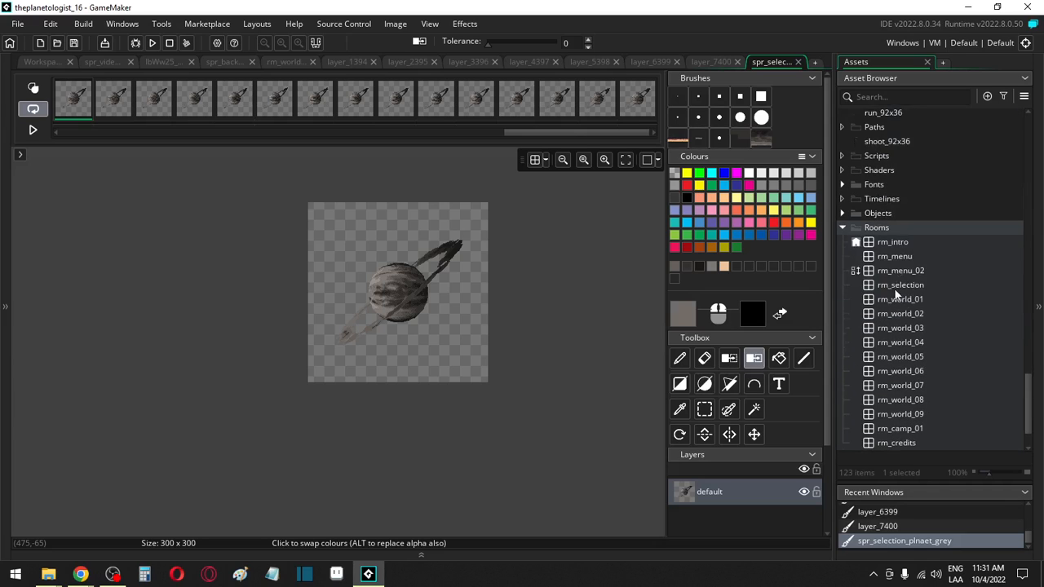
scroll(897, 397, "down", 2)
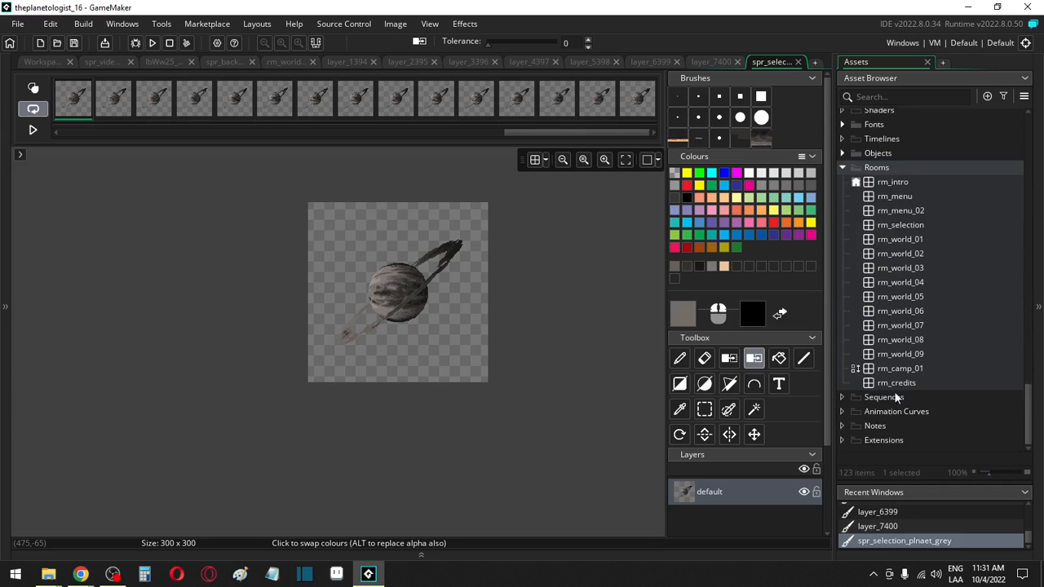
left_click(904, 210)
left_click(904, 223)
double_click(905, 224)
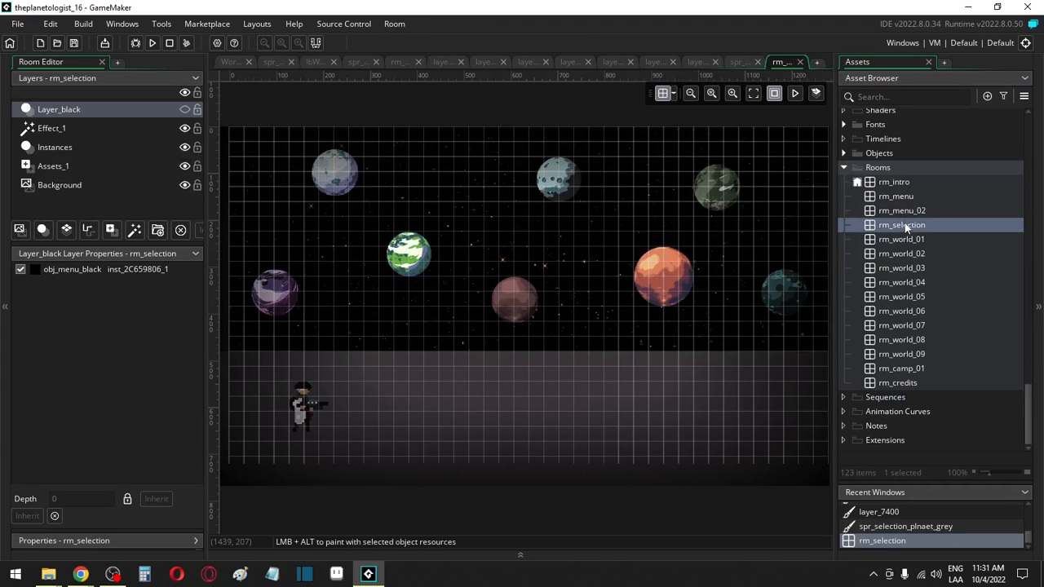
Step: Duplicate the obj_select_planet_dunes object in the SELECTION object group
scroll(944, 291, "up", 3)
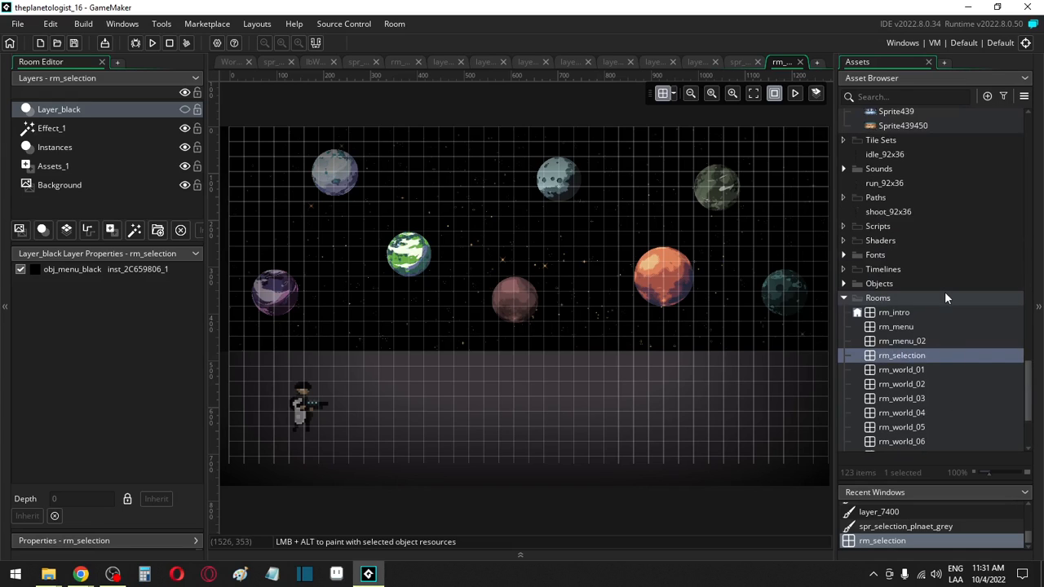
left_click(843, 283)
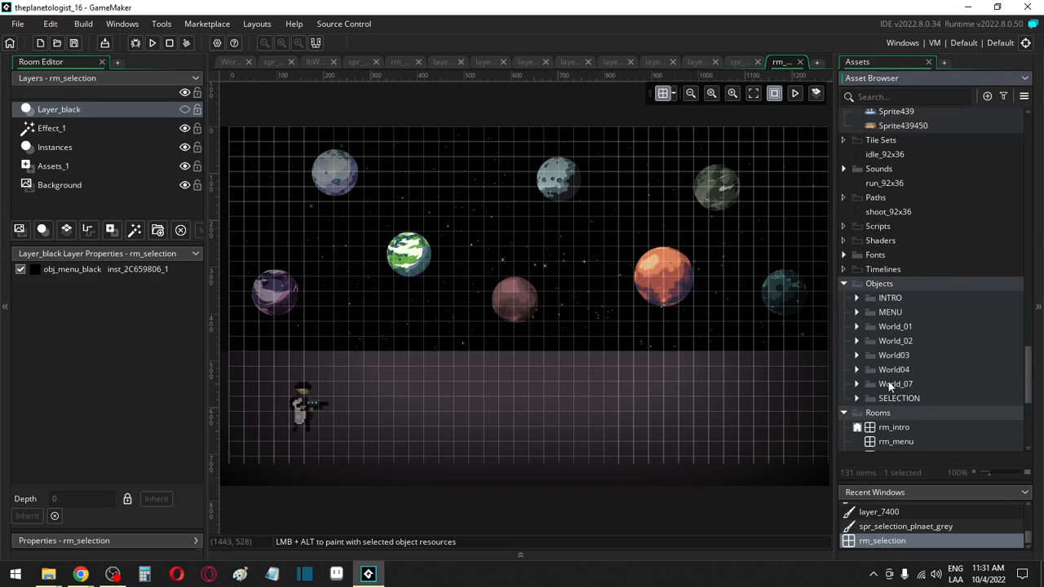
left_click(856, 399)
scroll(925, 382, "down", 4)
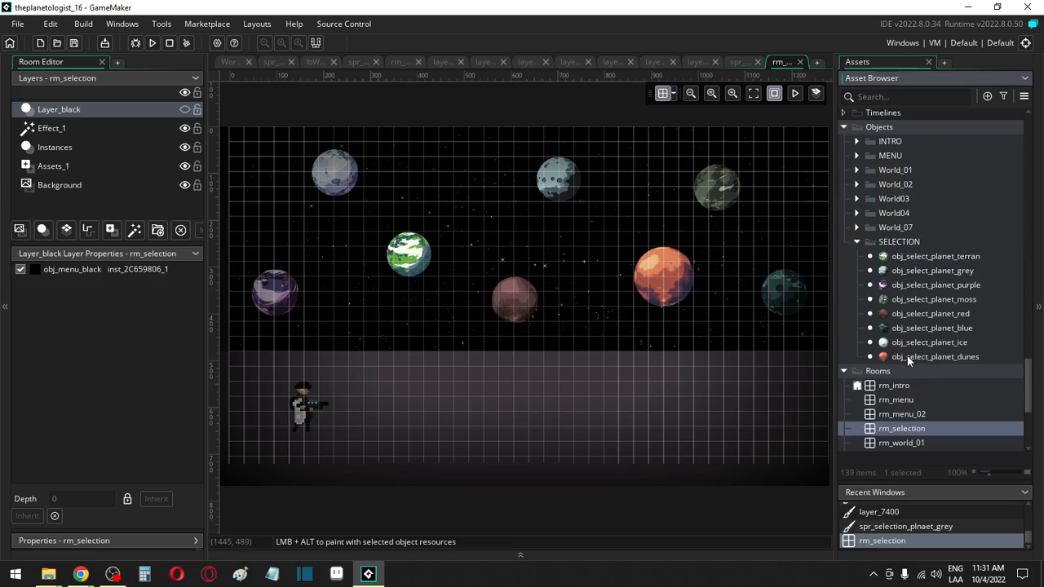
left_click(909, 359)
key("ctrl+d")
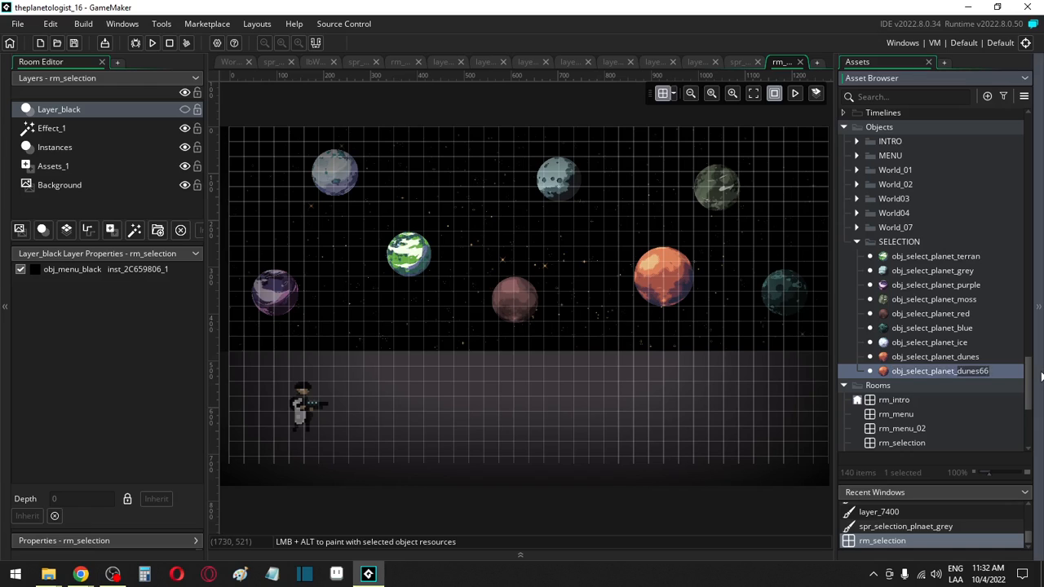
Step: Try to rename the duplicated planet object as obj_select_planet_grey
key("BackSpace")
key("BackSpace")
key("BackSpace")
key("BackSpace")
key("BackSpace")
key("BackSpace")
key("BackSpace")
type("grey")
left_click(969, 329)
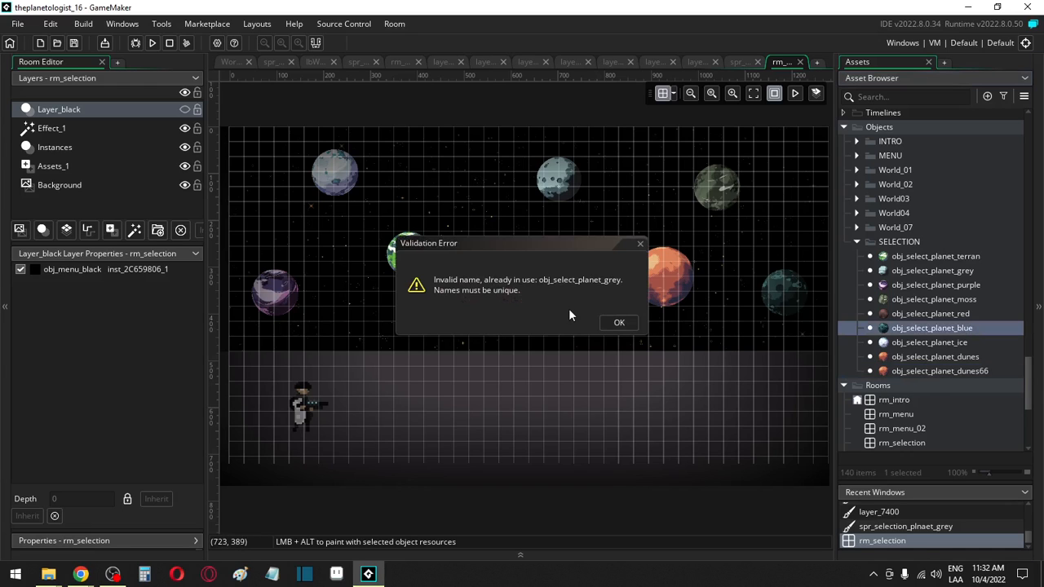
left_click(617, 323)
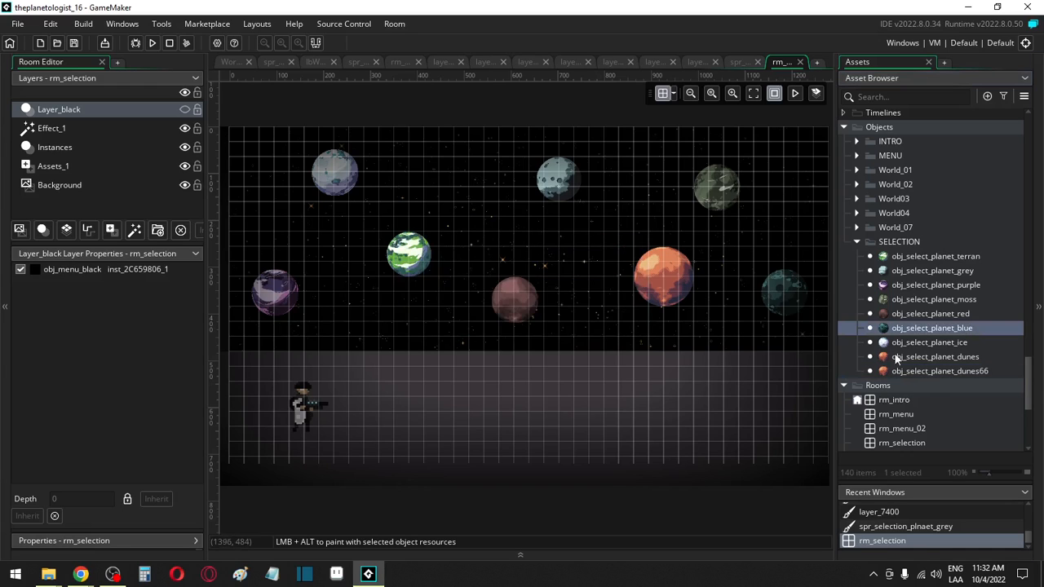
Step: Rename the duplicate of the dunes planet object as obj_select_planet_caves
left_click(959, 369)
key("BackSpace")
key("BackSpace")
key("BackSpace")
key("BackSpace")
key("BackSpace")
key("BackSpace")
key("BackSpace")
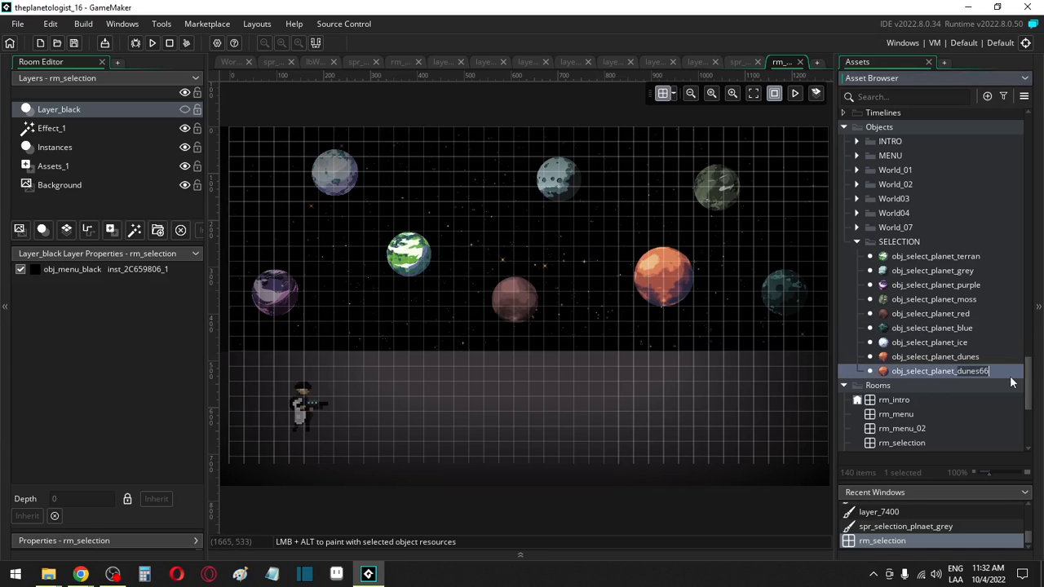
type("g")
type("caves")
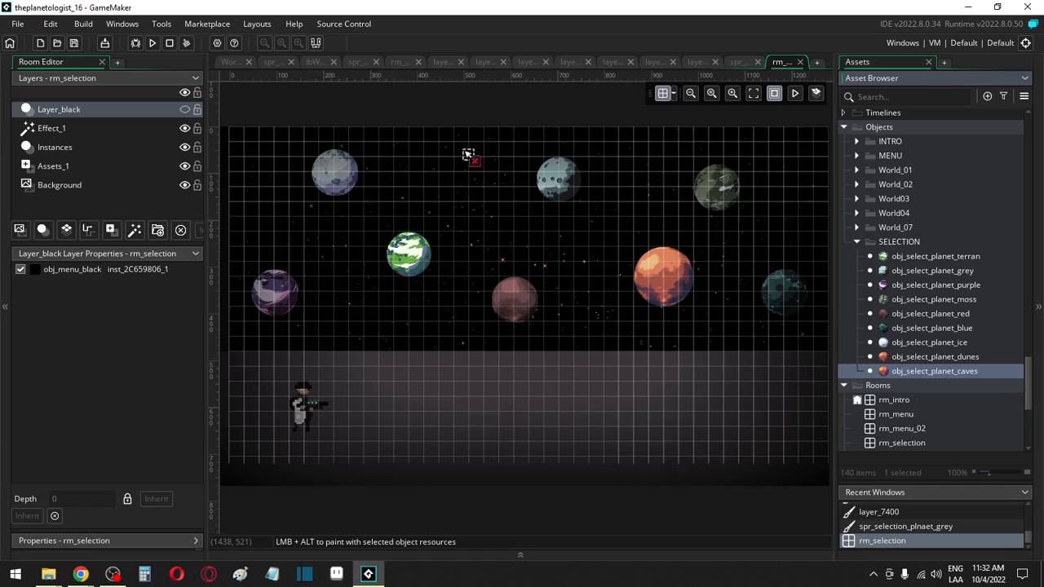
Step: Place an obj_select_planet_caves instance on the room's Instances layer, between the two upper planets above the terran planet
left_click(82, 146)
left_click_drag(905, 371, 442, 168)
Step: Open obj_select_planet_caves and assign the spr_selection_plnaet_grey sprite to it
scroll(964, 327, "up", 4)
scroll(964, 327, "up", 5)
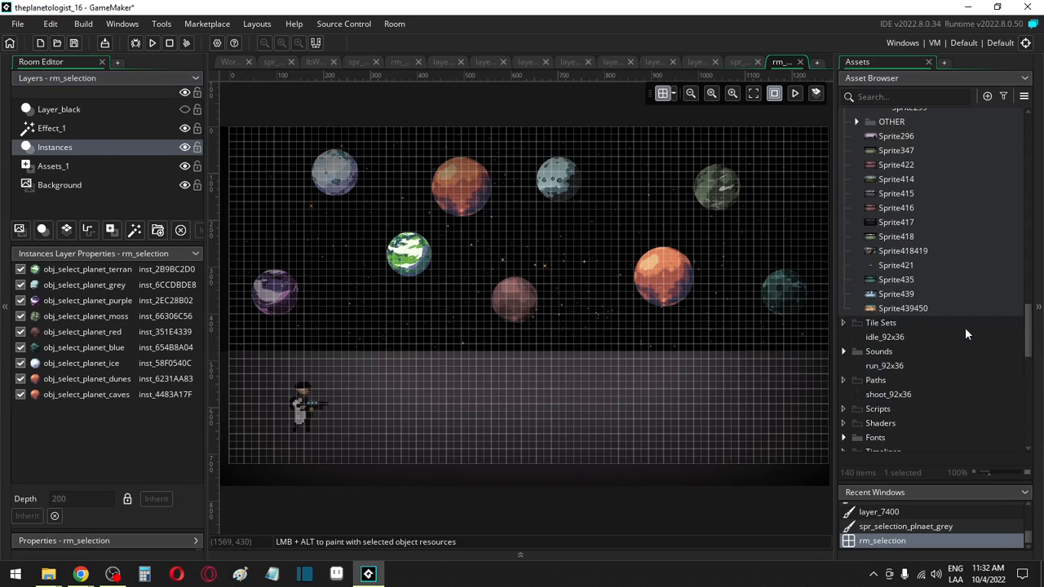
left_click(231, 62)
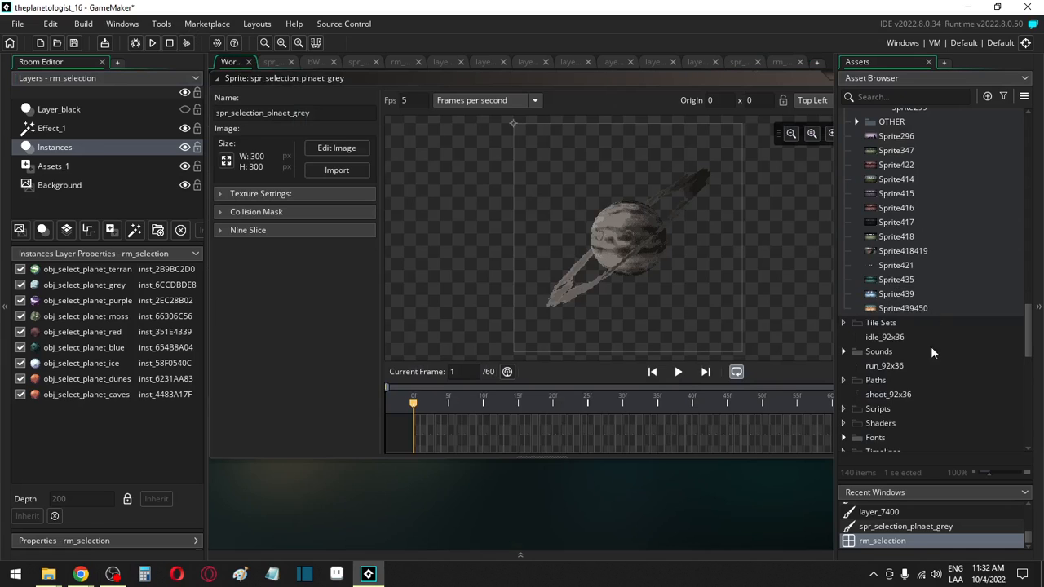
scroll(930, 346, "down", 8)
double_click(920, 369)
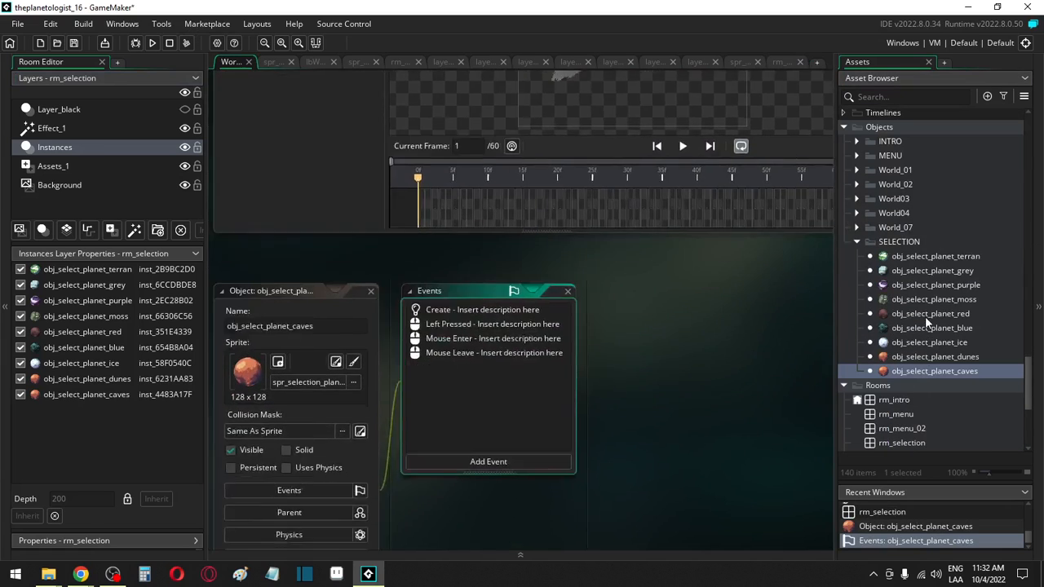
scroll(925, 314, "up", 10)
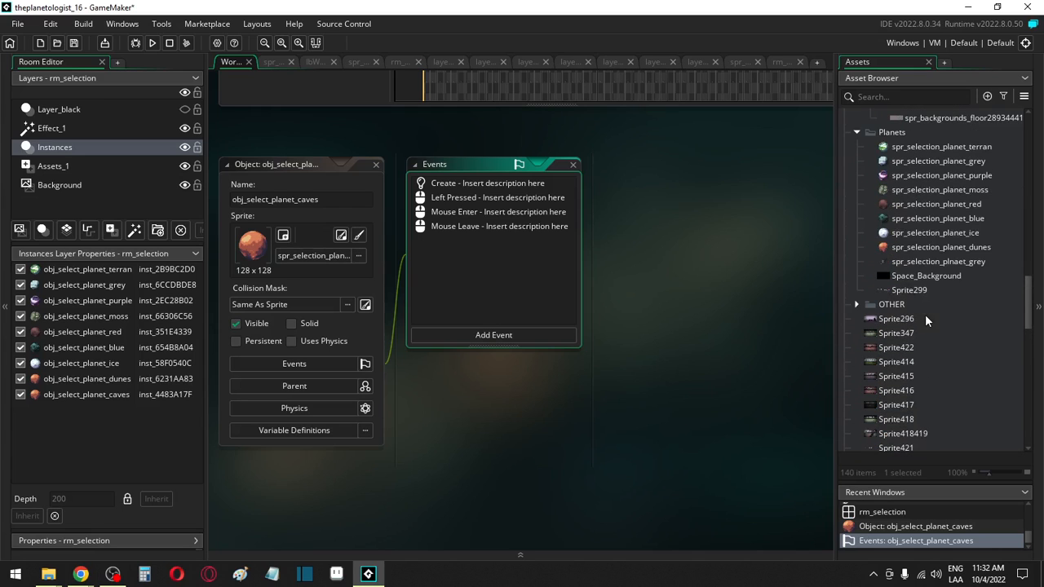
left_click_drag(937, 261, 317, 248)
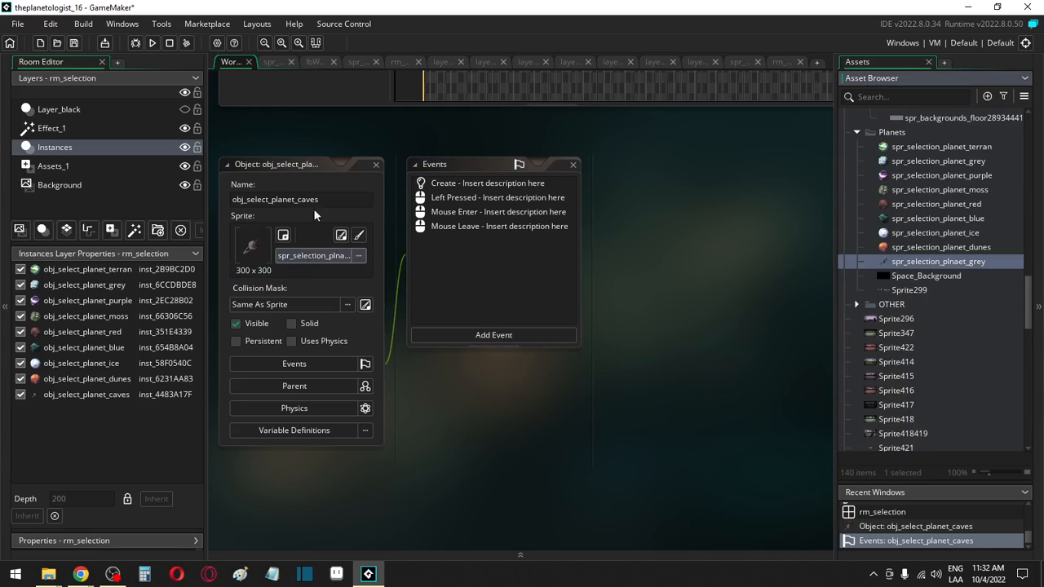
left_click(401, 62)
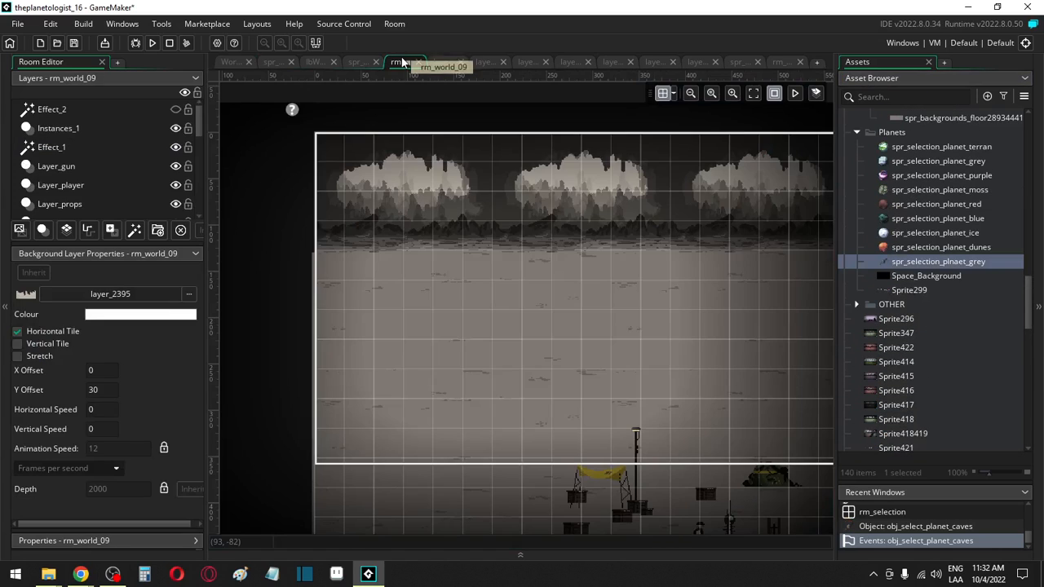
Step: In rm_selection, move the ringed caves planet up between the two upper planets and the terran planet down to about (368, 320)
left_click(359, 63)
left_click(399, 62)
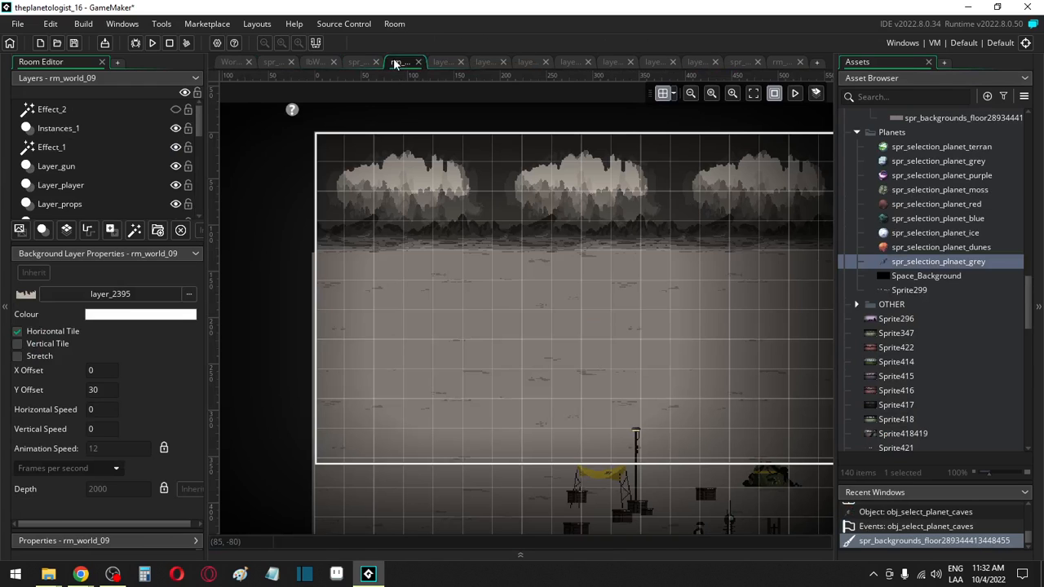
left_click(783, 62)
left_click_drag(501, 232, 466, 181)
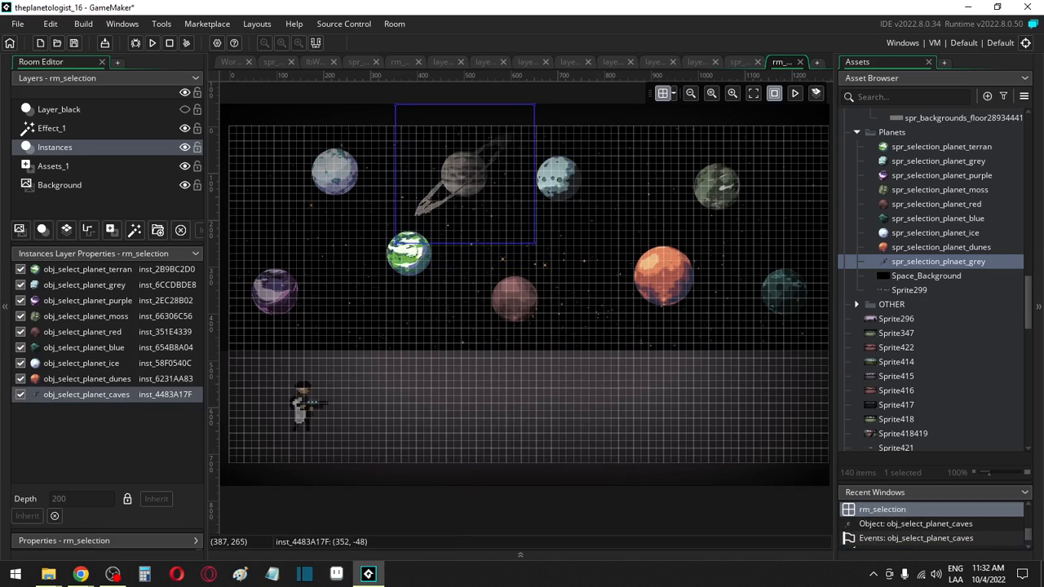
left_click_drag(416, 253, 414, 295)
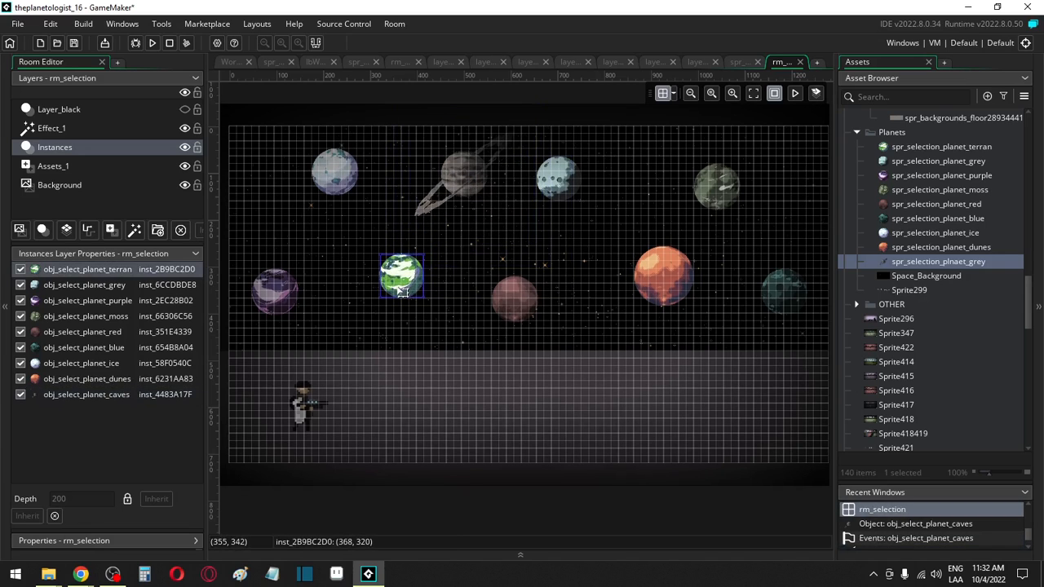
Step: Shift the pale cratered grey planet right and slightly down, and centre the ringed caves planet between it and the ice planet
left_click(465, 189)
left_click_drag(471, 170, 472, 194)
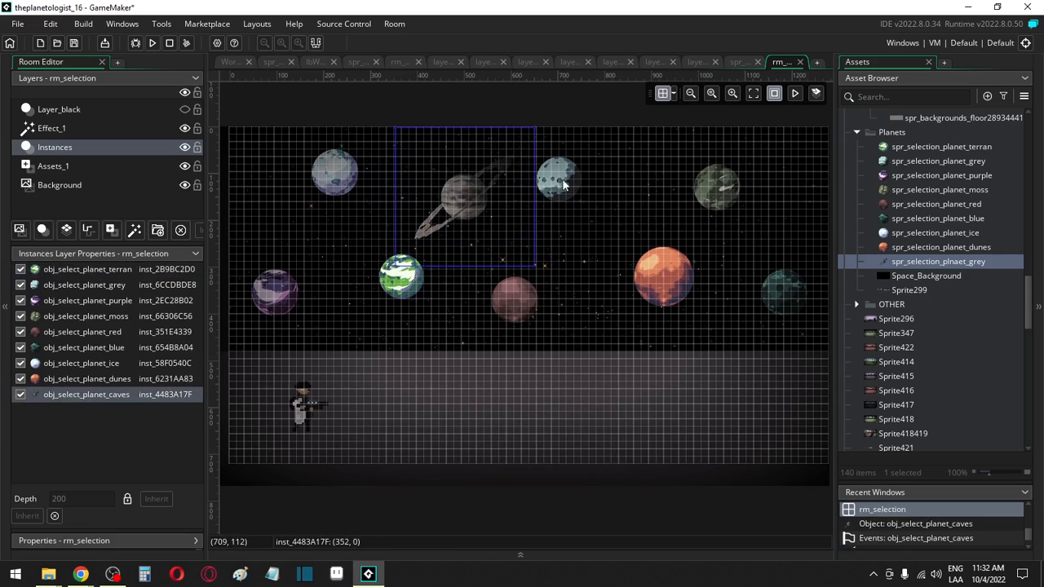
left_click_drag(563, 186, 610, 204)
left_click(459, 197)
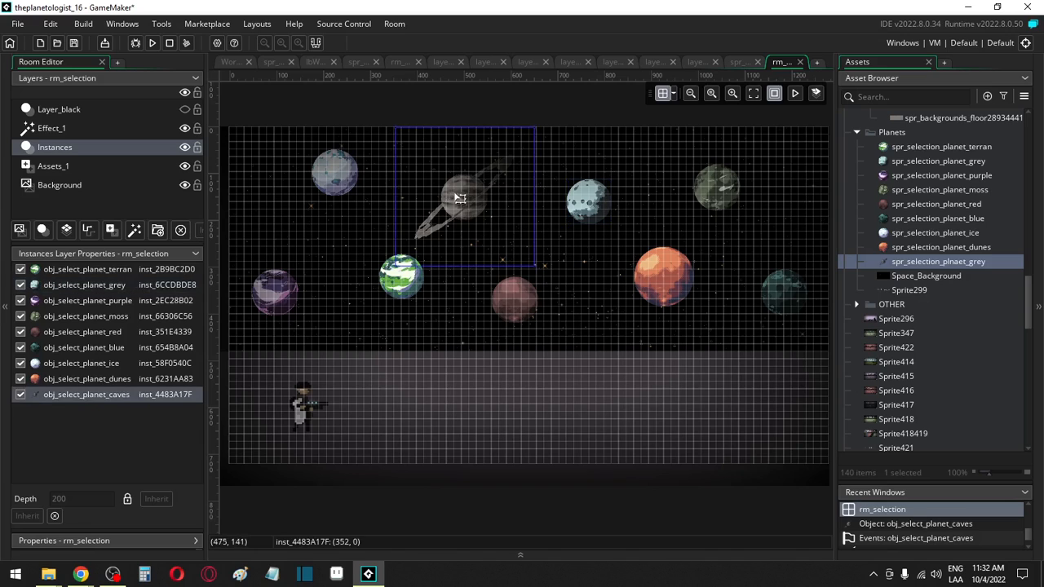
left_click_drag(459, 196, 483, 174)
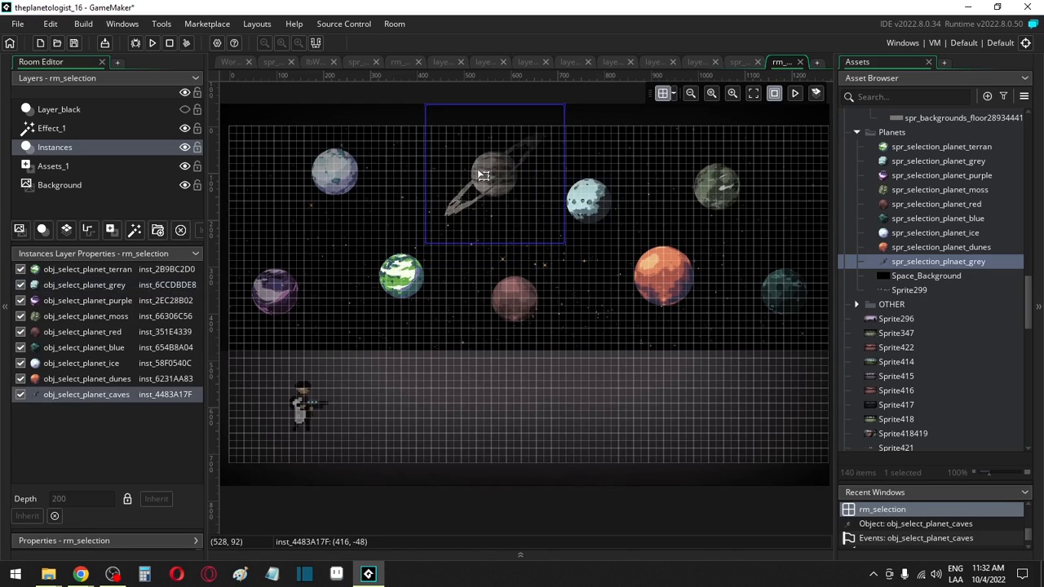
left_click(400, 115)
left_click(488, 189)
left_click_drag(488, 189, 478, 189)
left_click(256, 112)
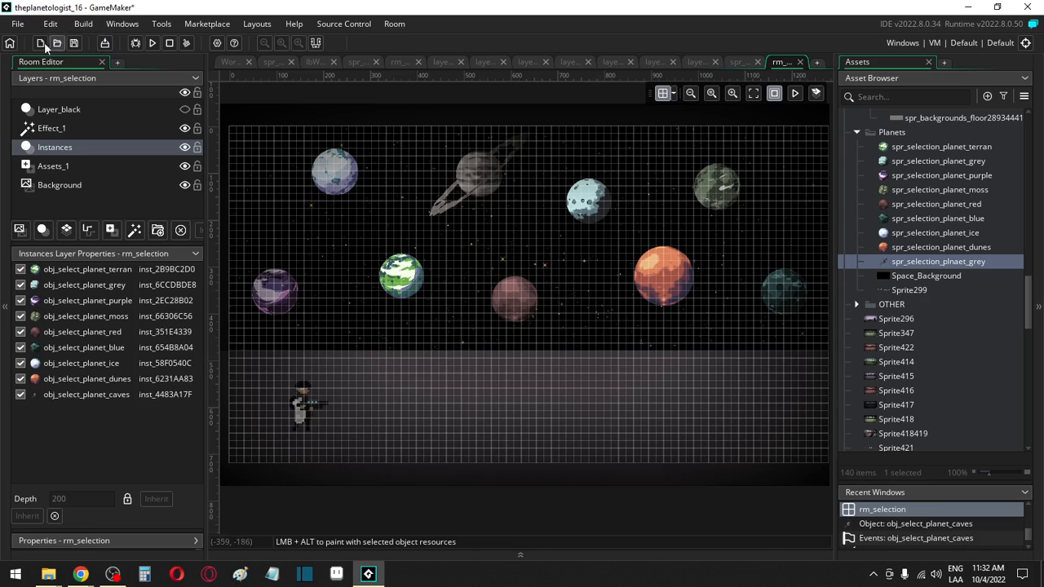
Step: Run the game, start it from the title screen and select the ringed planet to test which world it loads
left_click(153, 42)
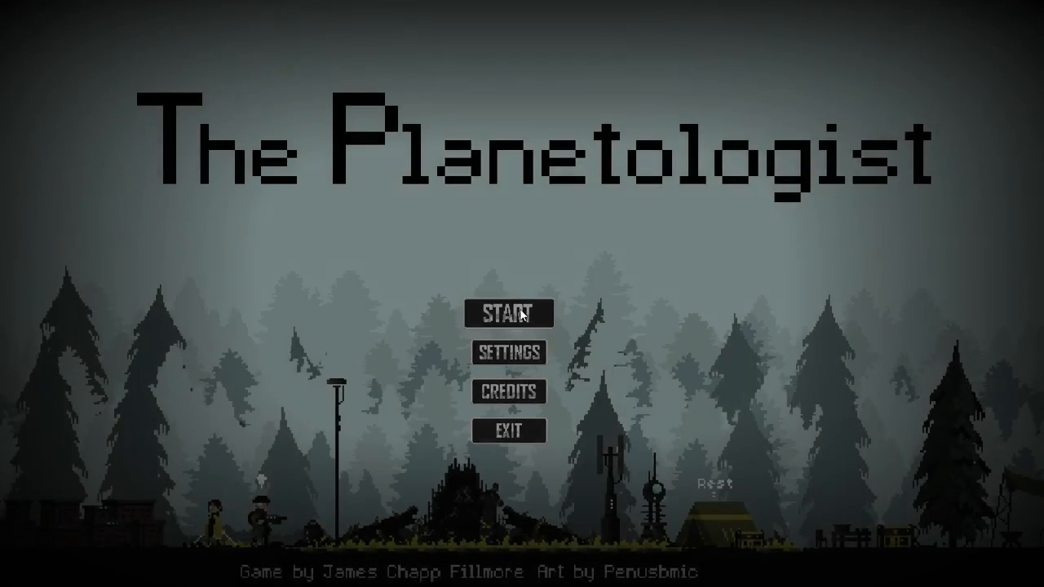
left_click(519, 308)
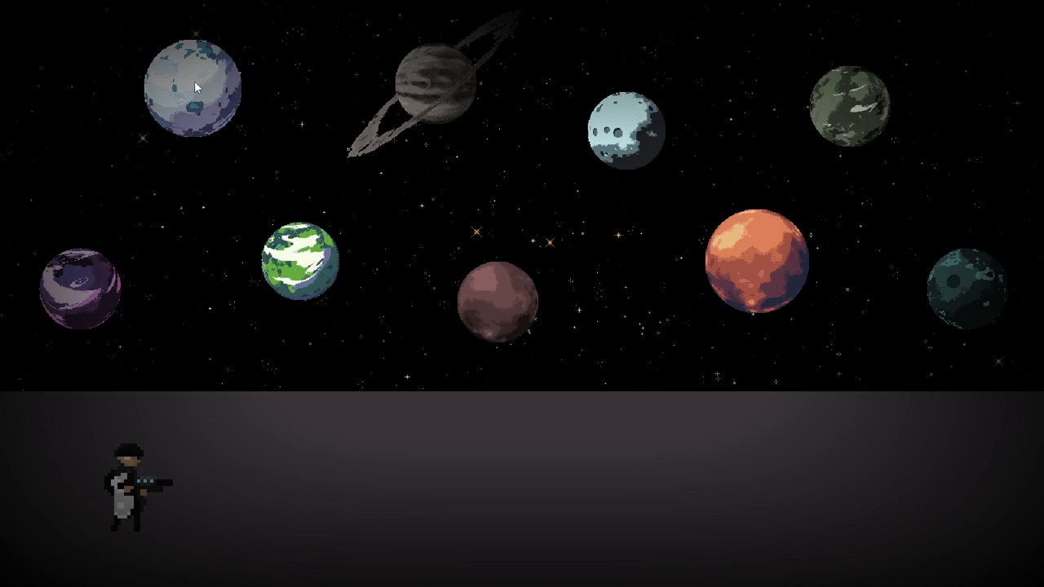
left_click(448, 80)
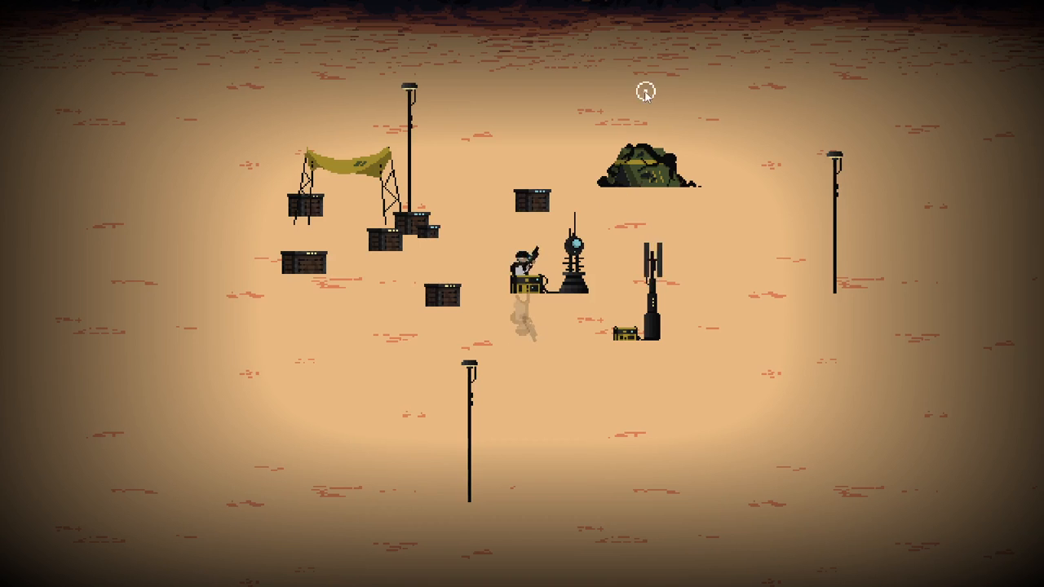
key("w")
key("a")
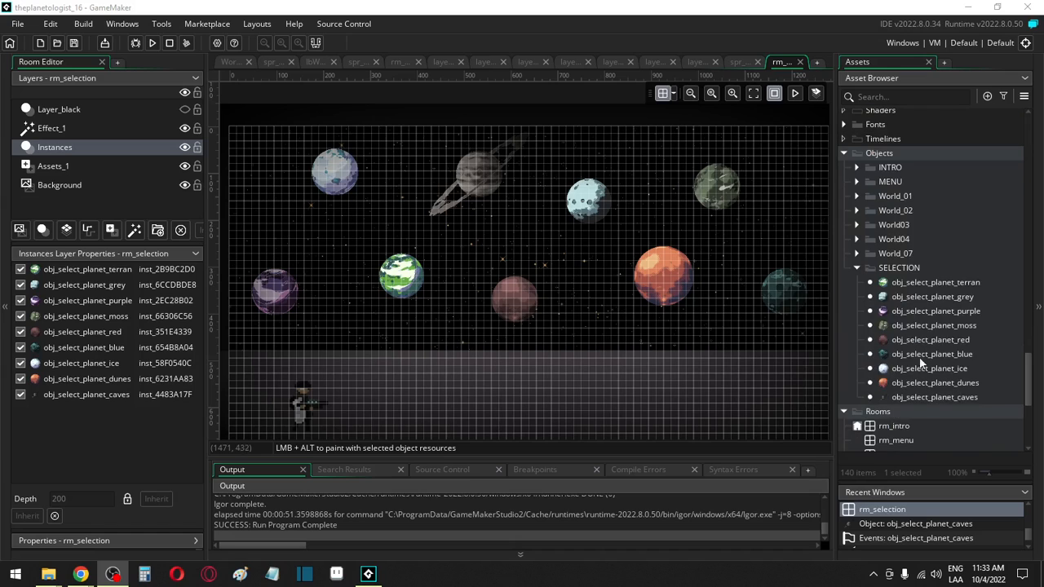
Step: In obj_select_planet_caves' Left Pressed event, change the room_goto target to rm_world_09
double_click(924, 397)
double_click(493, 150)
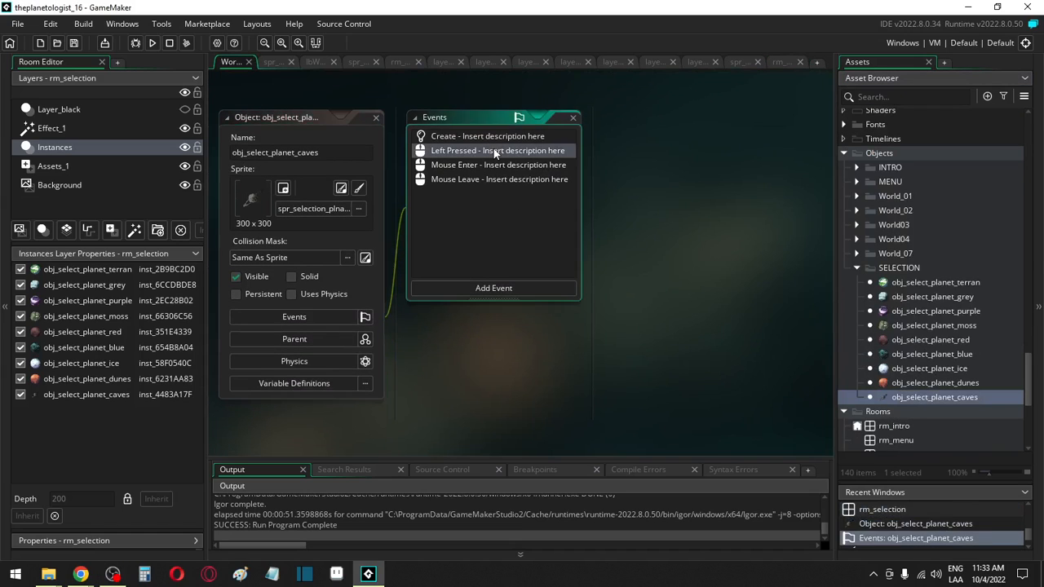
left_click(768, 180)
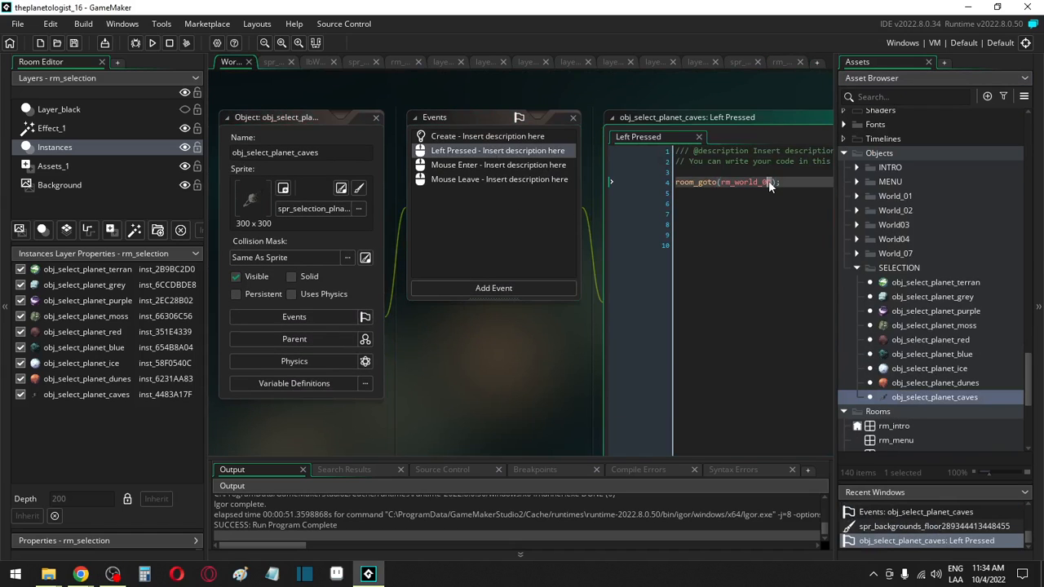
key("BackSpace")
type("9")
key("Down")
key("Down")
key("Down")
key("Down")
Step: Open the spr_selection_plnaet_grey sprite and set its origin to Middle Centre
scroll(945, 375, "down", 6)
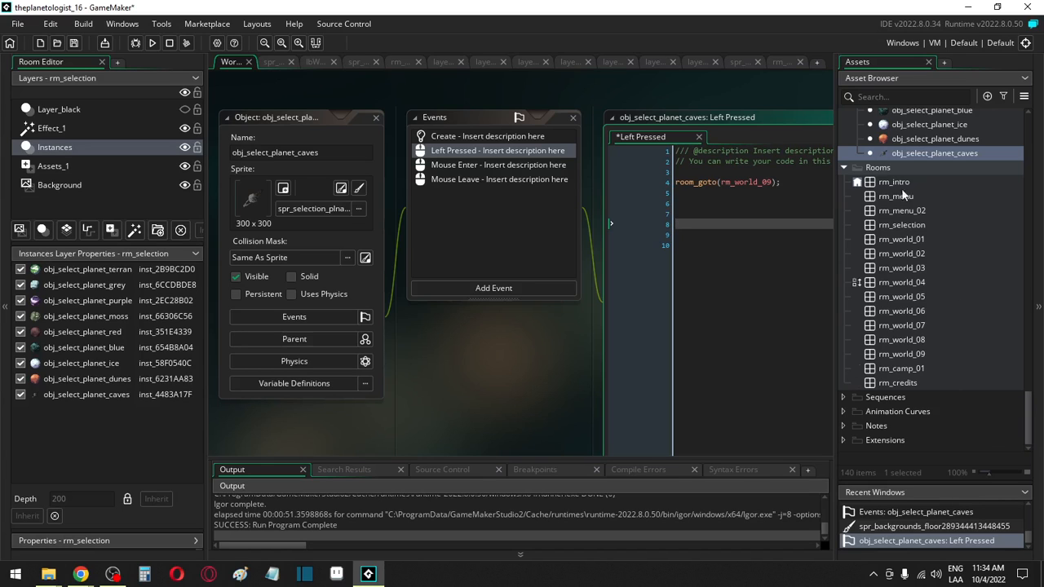
double_click(889, 148)
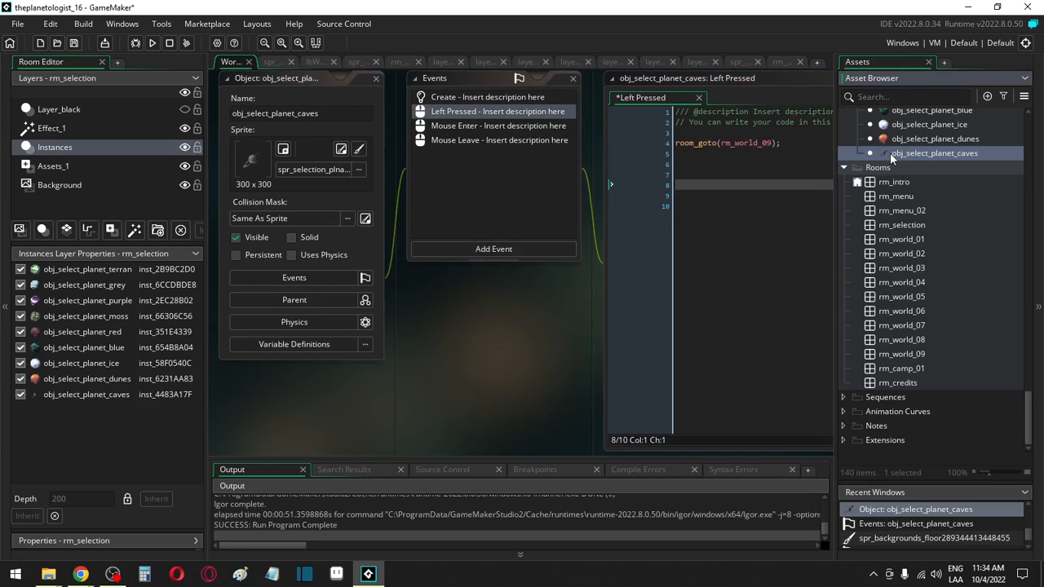
scroll(922, 165, "up", 10)
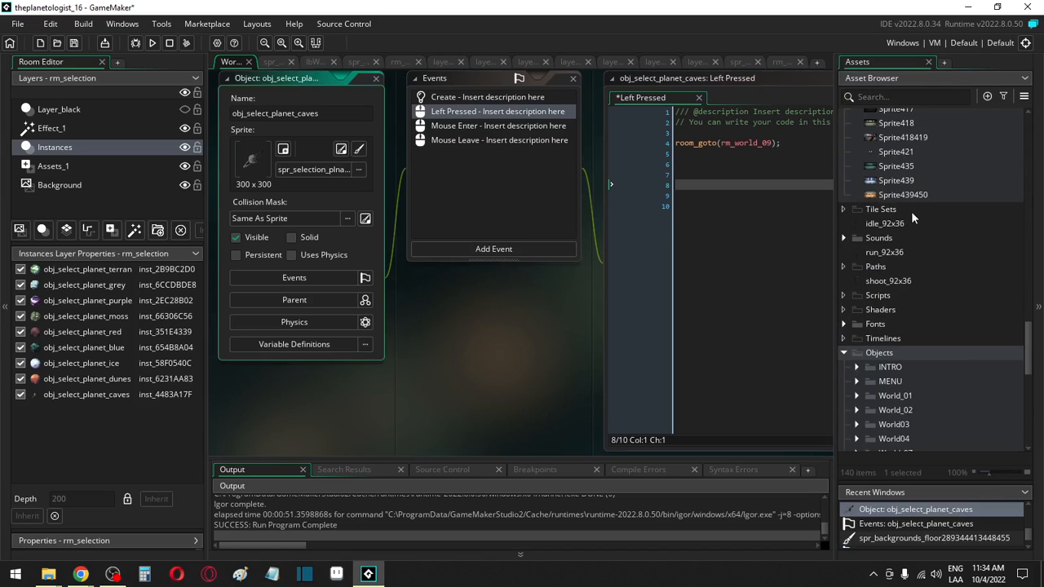
scroll(916, 232, "up", 3)
double_click(917, 228)
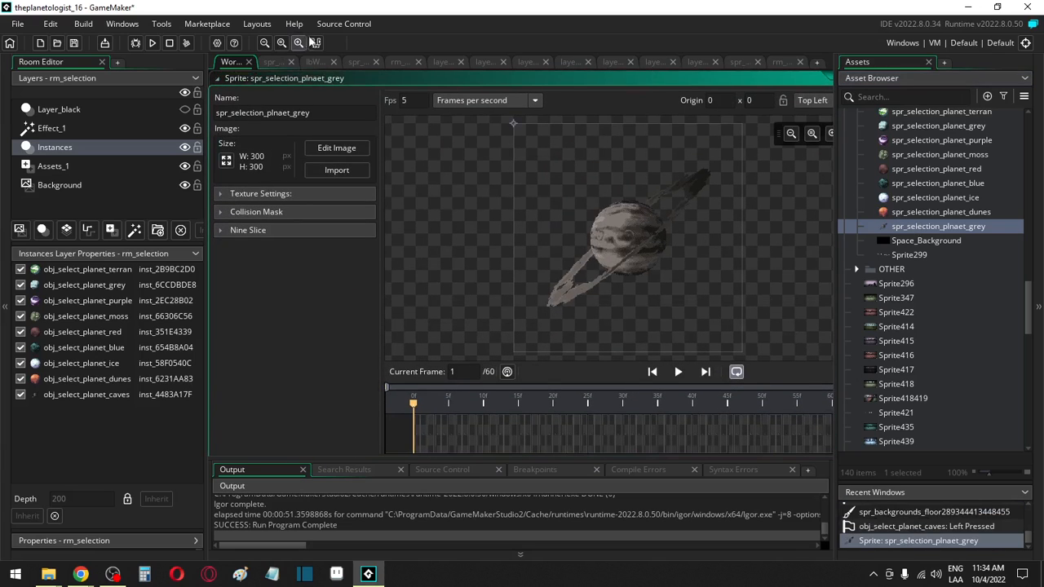
left_click(8, 131)
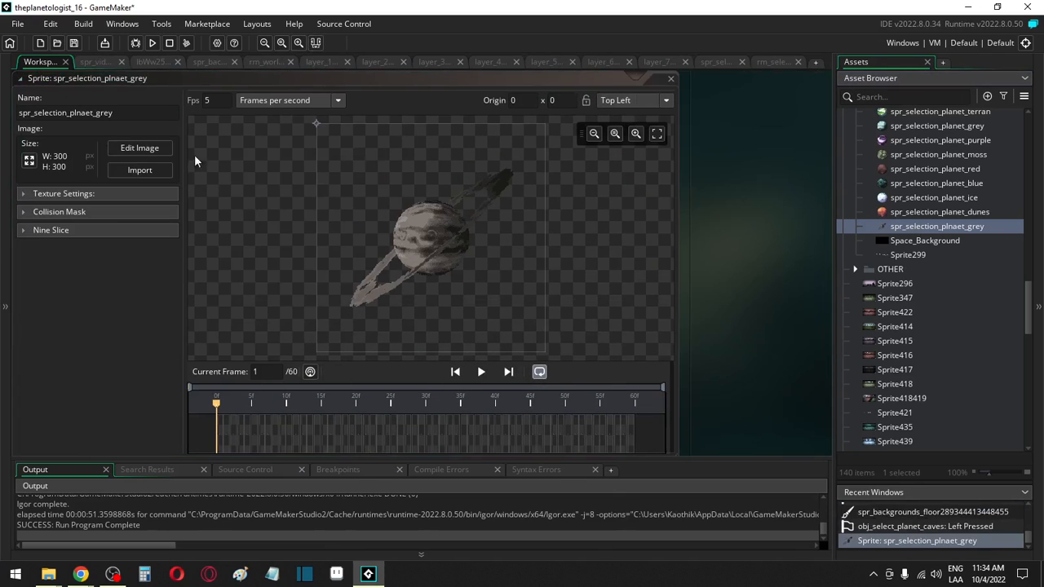
left_click(649, 103)
left_click(646, 153)
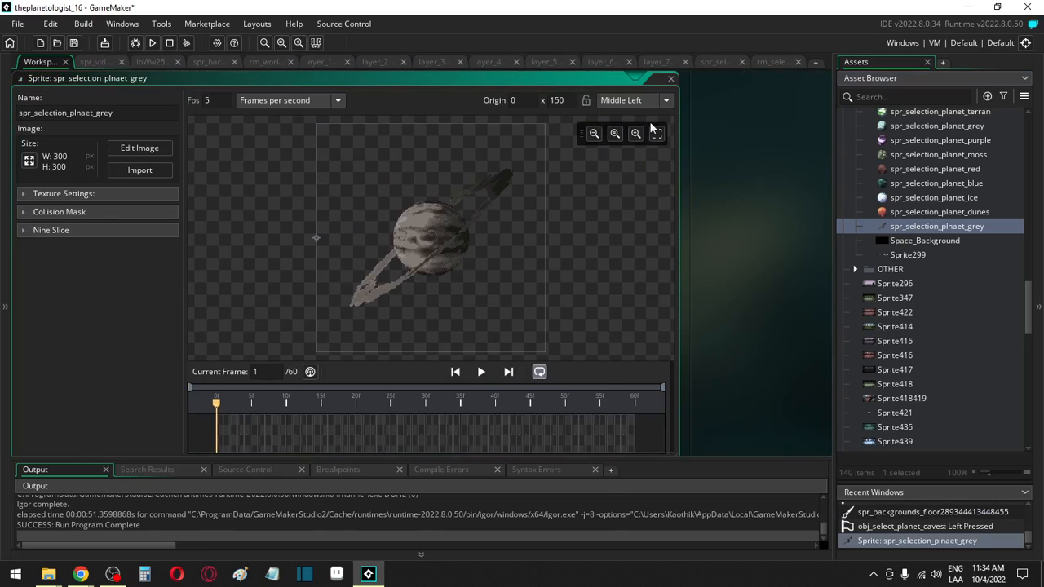
left_click(661, 101)
left_click(638, 173)
Step: Set the origins of spr_selection_planet_dunes and spr_selection_planet_ice to Middle Centre
double_click(917, 214)
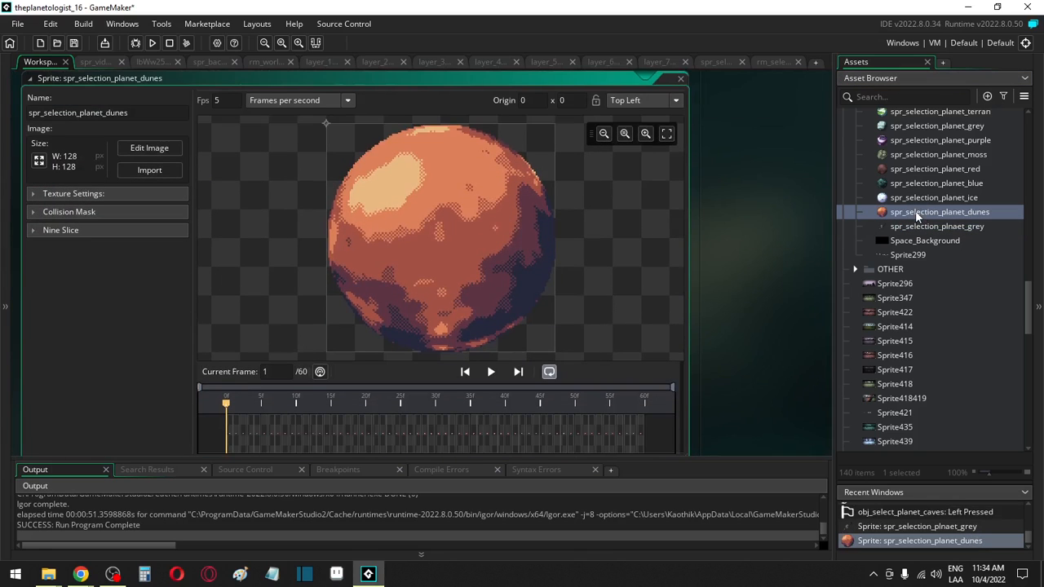
left_click(667, 103)
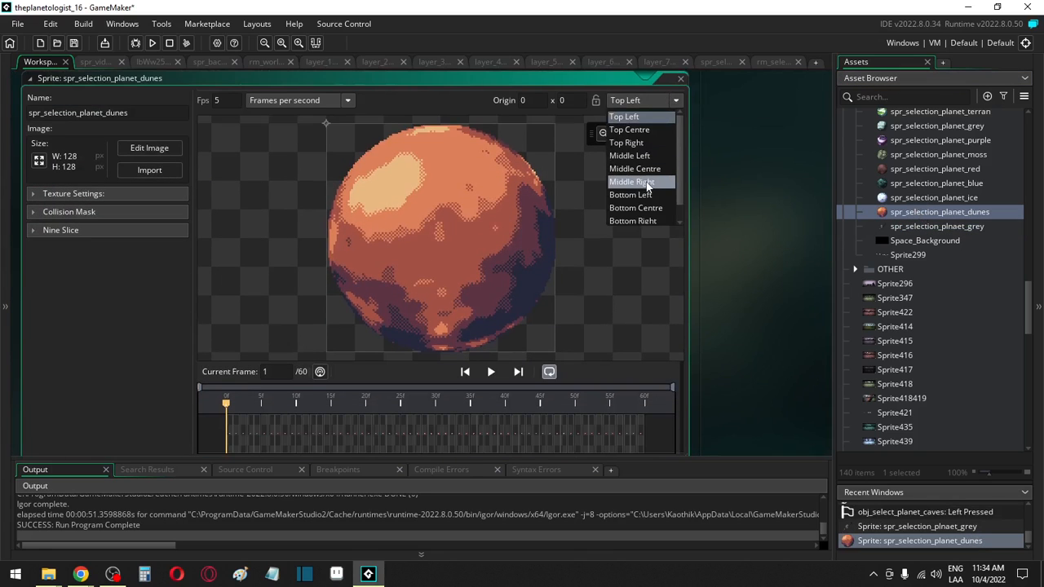
left_click(644, 169)
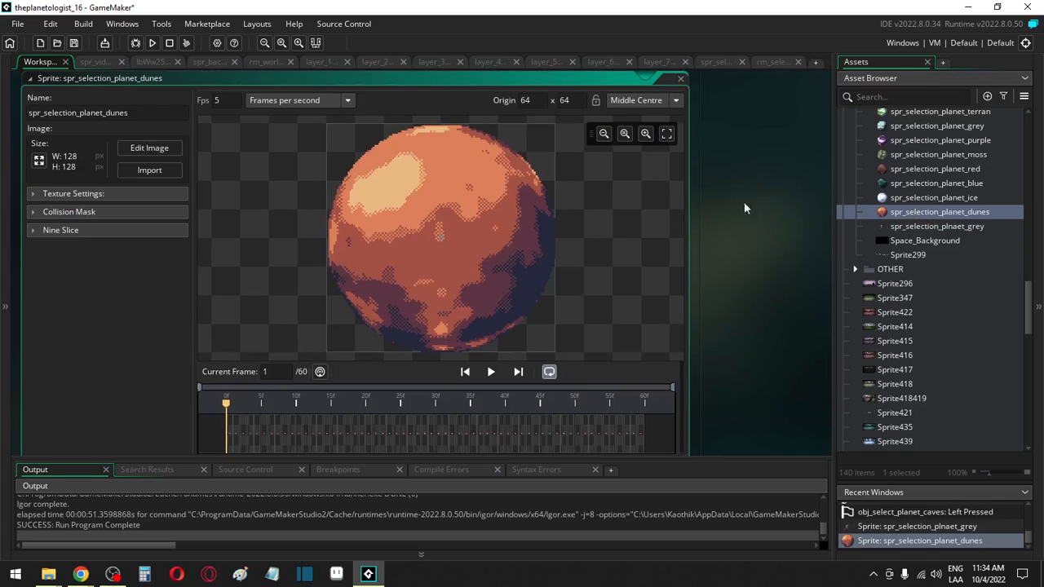
double_click(915, 200)
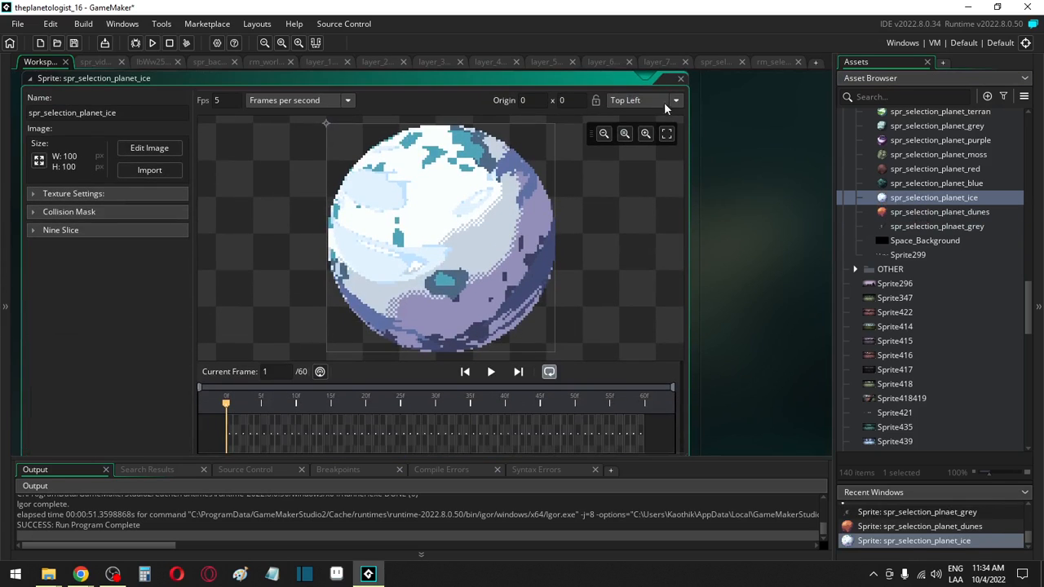
left_click(674, 105)
left_click(659, 170)
Step: Set the origins of spr_selection_planet_blue and spr_selection_planet_red to Middle Centre
double_click(912, 186)
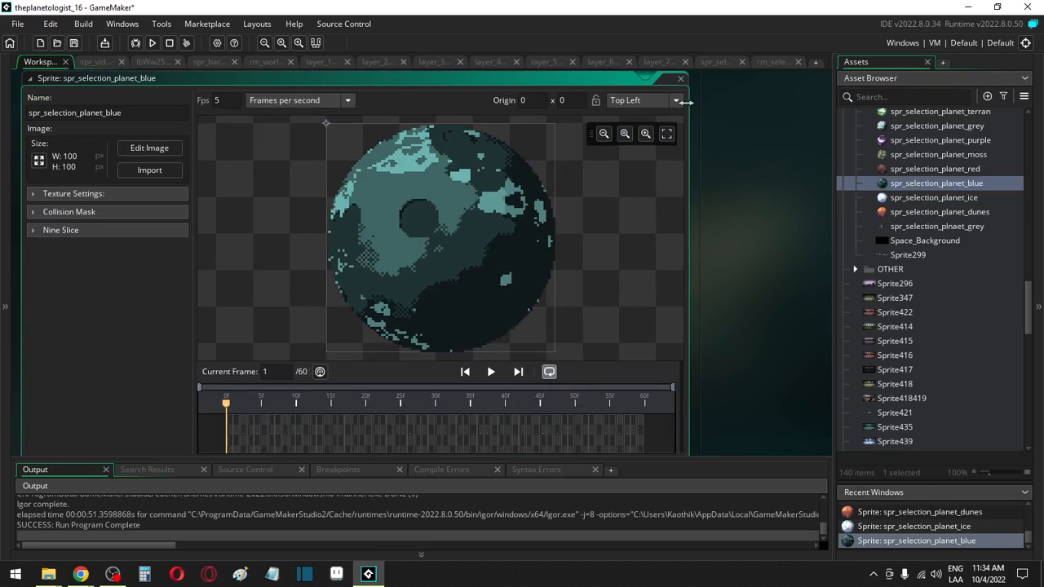
left_click(676, 100)
left_click(652, 169)
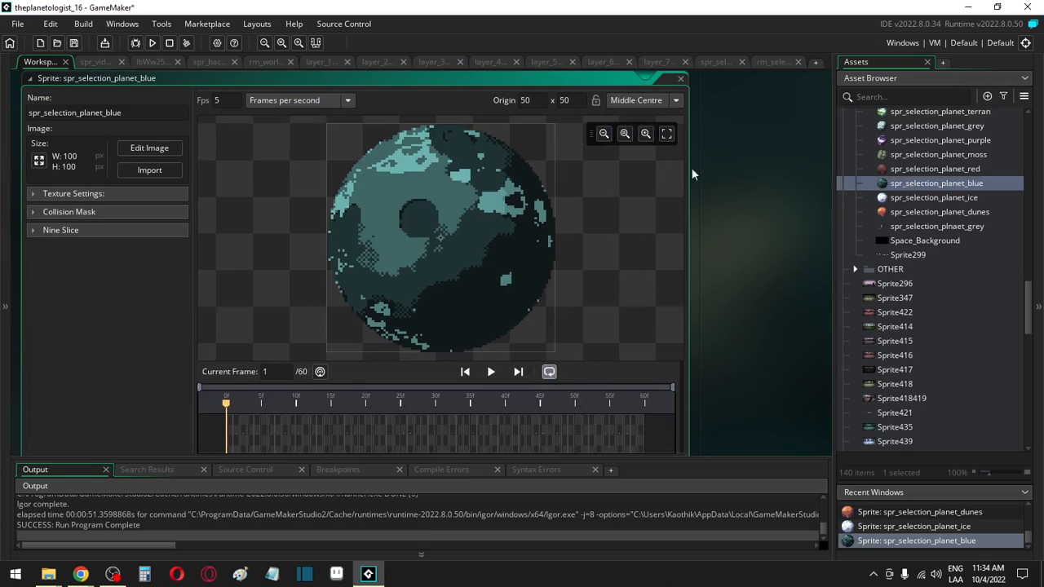
double_click(907, 169)
left_click(676, 100)
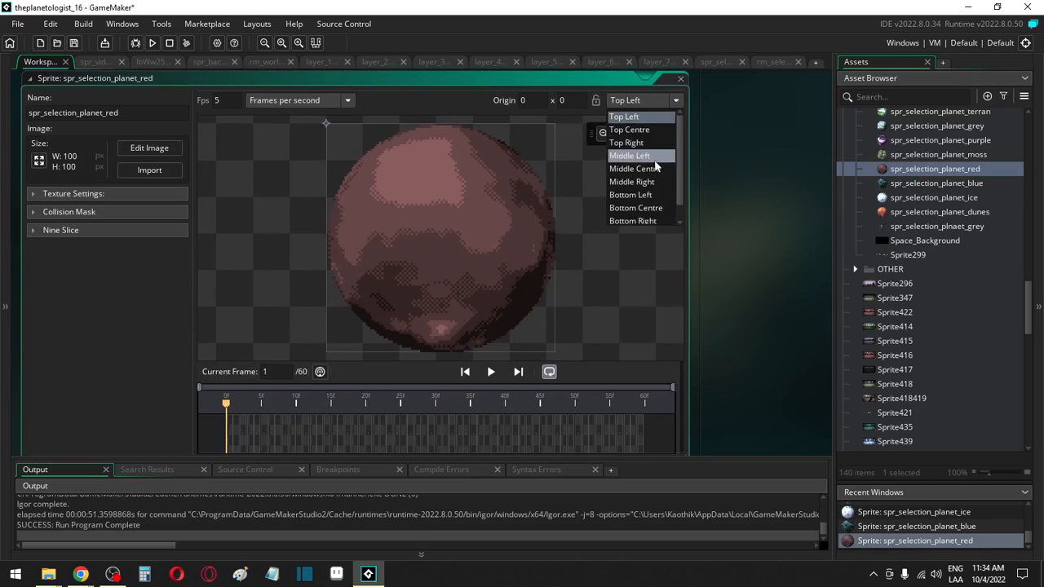
left_click(652, 169)
Step: Set the moss and purple planet sprites' origins to Middle Centre, and check the origins of spr_selection_planet_grey and spr_selection_planet_terran
double_click(902, 154)
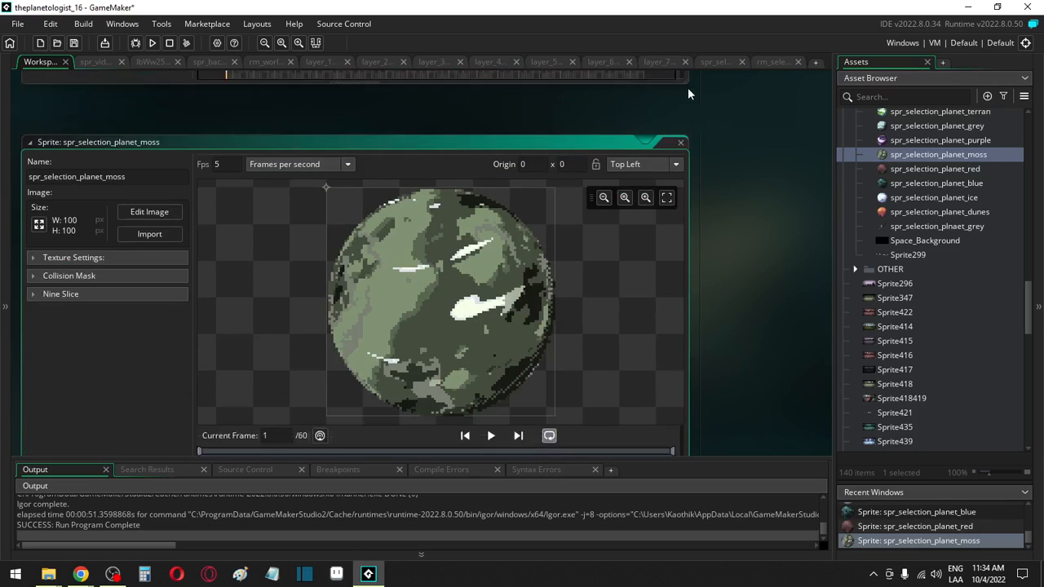
left_click(675, 100)
left_click(658, 169)
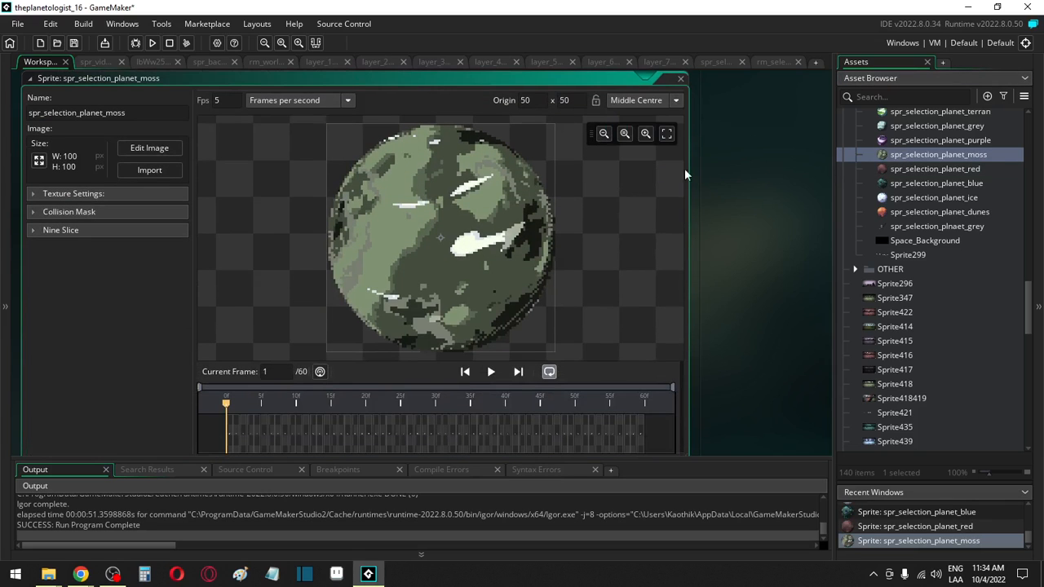
double_click(890, 141)
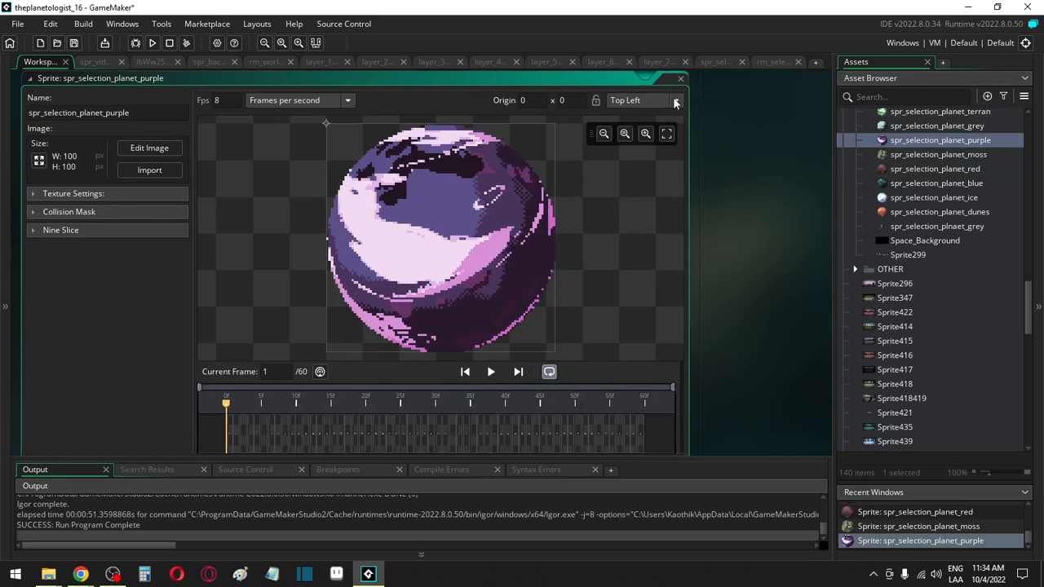
left_click(676, 101)
left_click(652, 169)
double_click(919, 129)
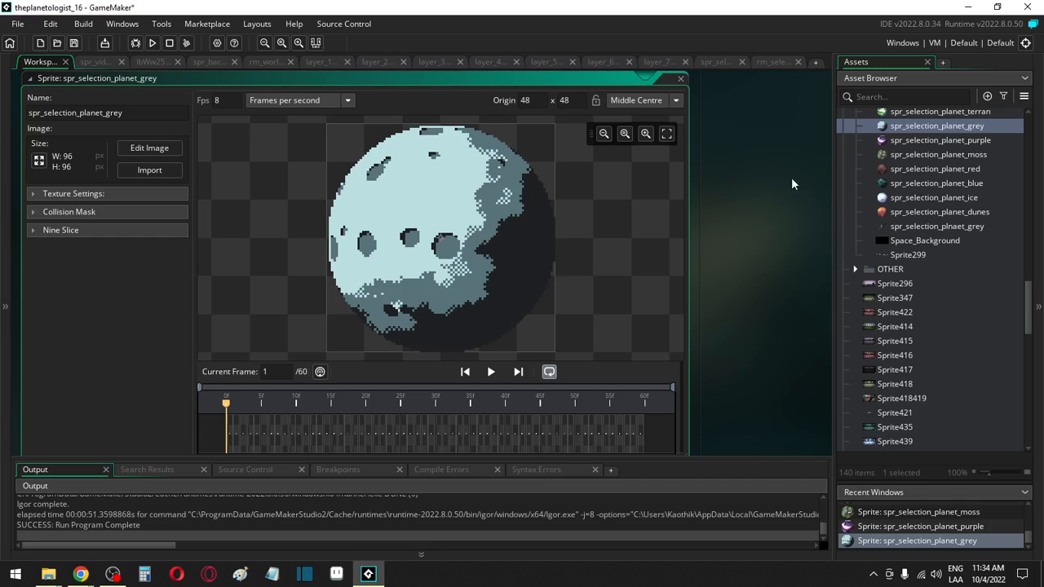
scroll(896, 190, "up", 2)
double_click(898, 189)
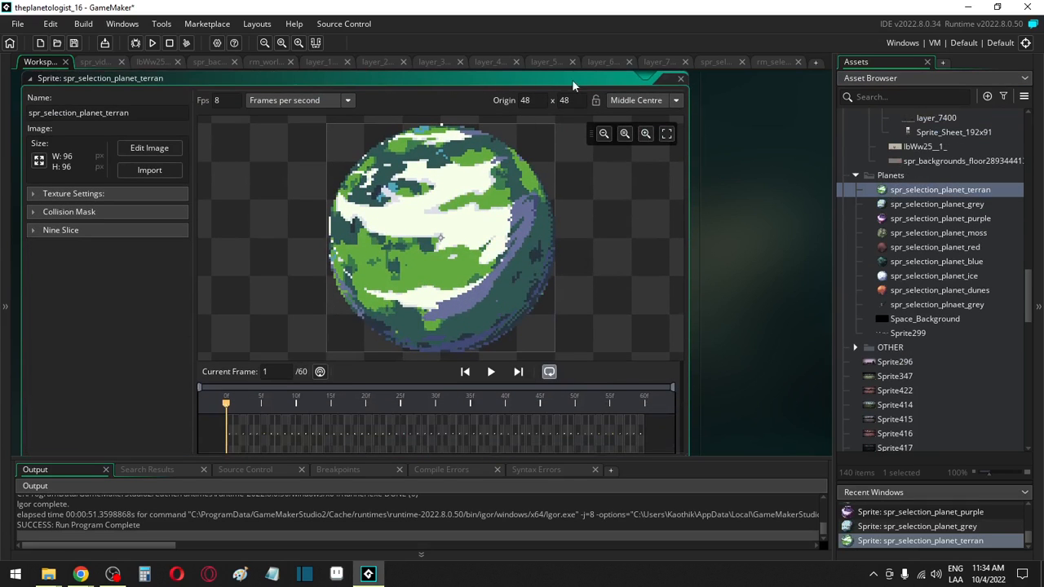
Step: In rm_selection, move the purple planet right and the ice and ringed caves planets down so they sit fully inside the room
left_click(778, 61)
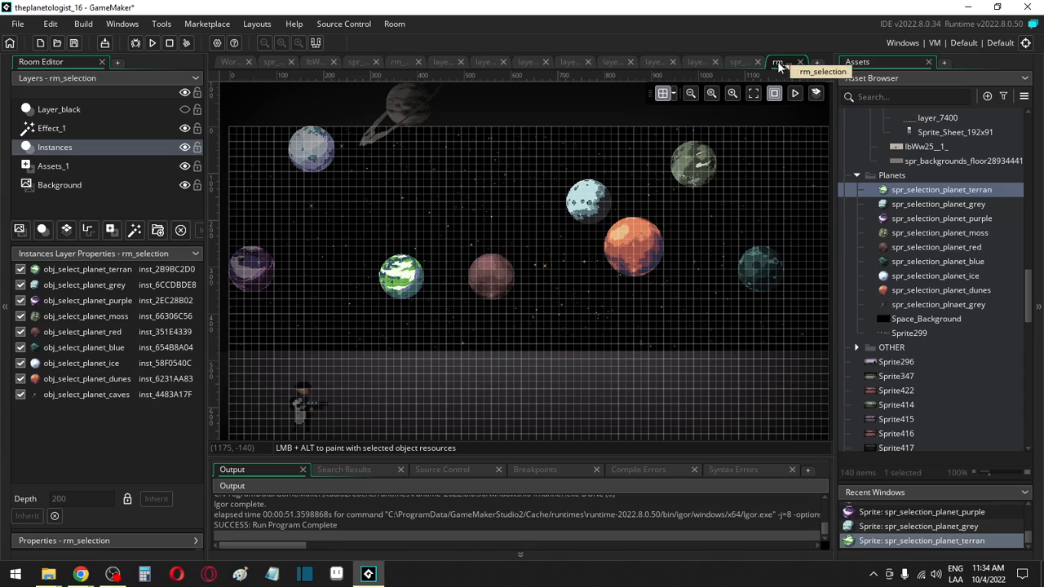
left_click(260, 287)
left_click_drag(260, 286, 305, 301)
left_click_drag(299, 163, 287, 186)
left_click_drag(385, 122, 396, 189)
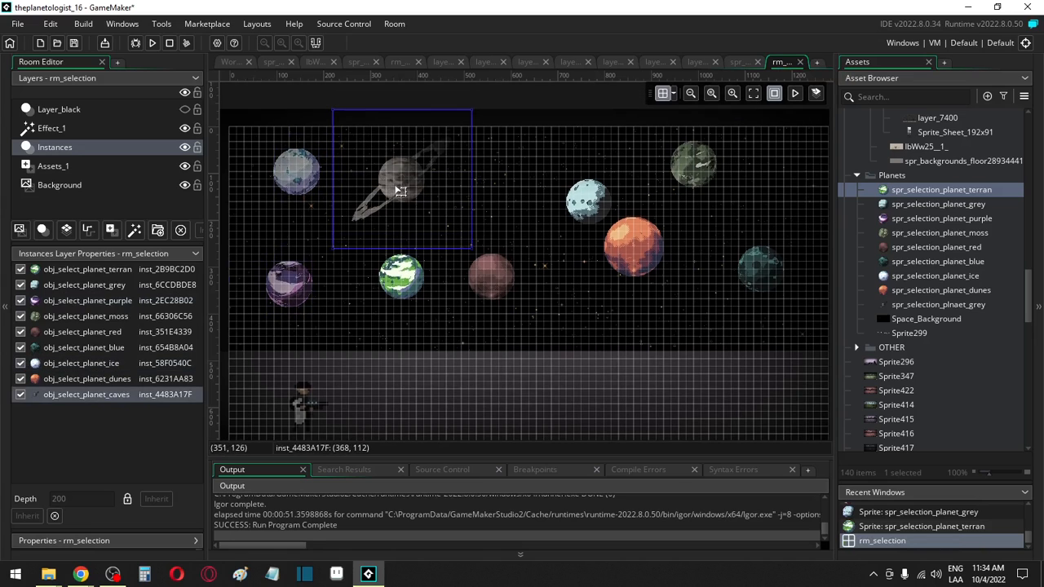
Step: Nudge the terran planet up-left and the red planet down-left, and move the grey cratered planet to (656, 112)
mouse_move(400, 275)
left_mouse_down()
mouse_move(394, 303)
mouse_move(392, 281)
left_mouse_up()
left_click_drag(495, 283, 481, 297)
left_click_drag(610, 194, 561, 170)
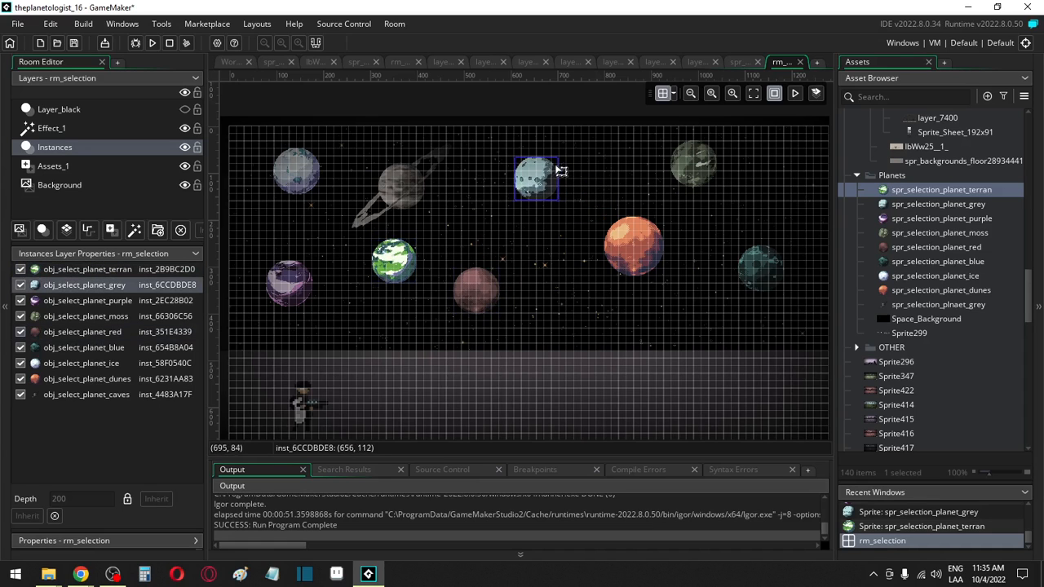
Step: Rearrange the dunes, blue, moss, grey and red planet instances in rm_selection, placing the red planet at (576, 400)
left_click_drag(653, 259, 621, 303)
middle_click_drag(721, 243, 629, 249)
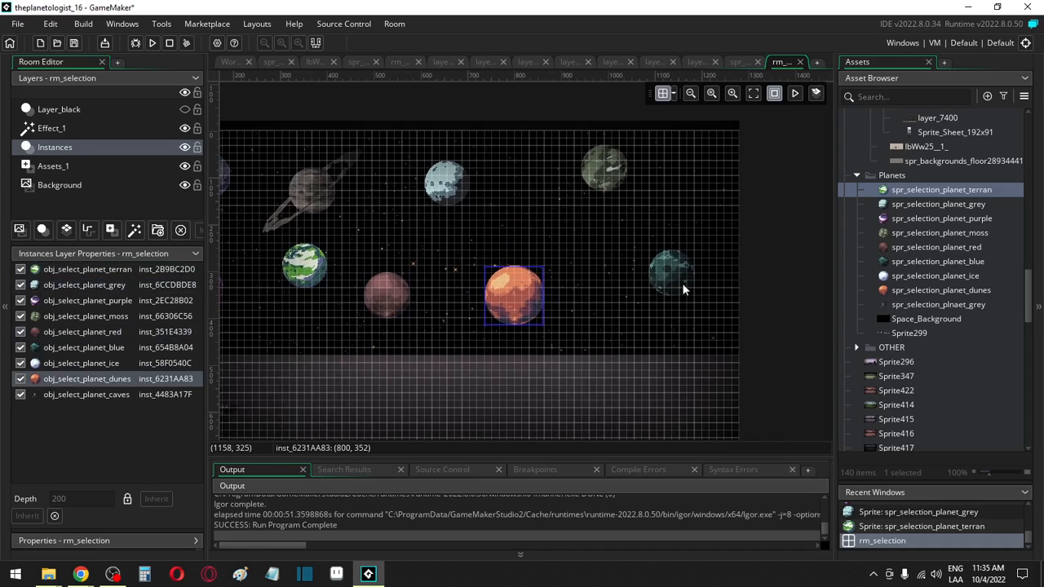
left_click_drag(689, 283, 691, 317)
left_click_drag(613, 175, 640, 195)
left_click_drag(524, 292, 554, 308)
left_click_drag(432, 176, 520, 171)
left_click_drag(400, 293, 424, 311)
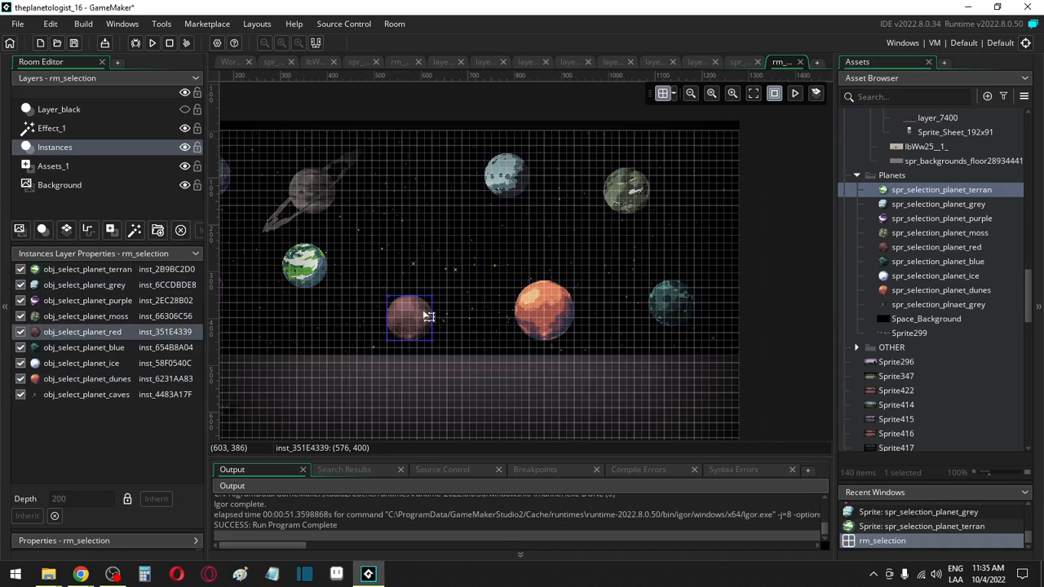
Step: Reposition the ringed caves planet and place the terran planet at (352, 352), purple at (96, 336) and ice at (192, 96)
left_click_drag(334, 181, 399, 175)
left_click(318, 281)
left_click_drag(318, 281, 318, 295)
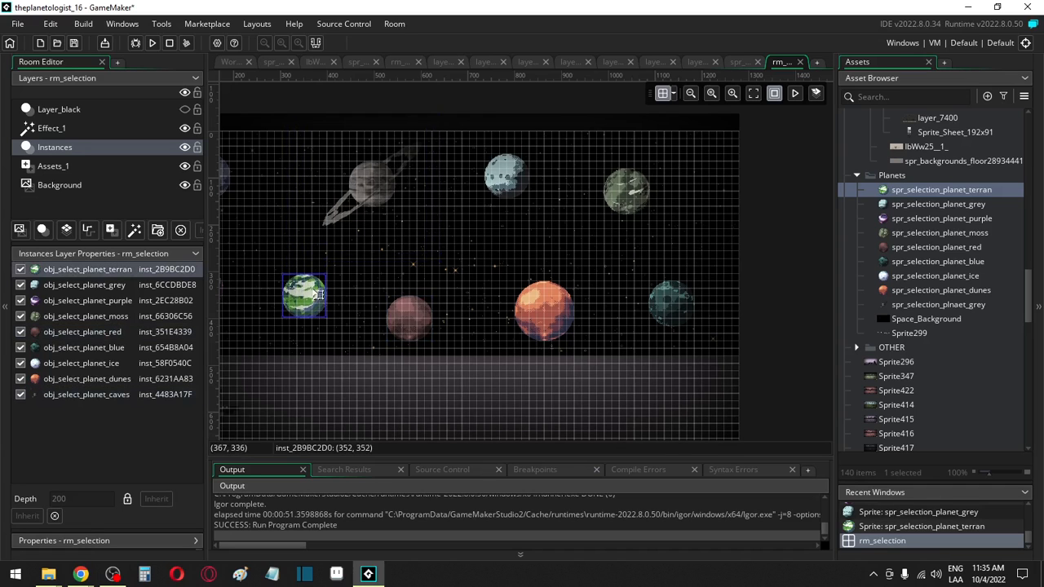
middle_click_drag(256, 222, 380, 235)
left_click(338, 293)
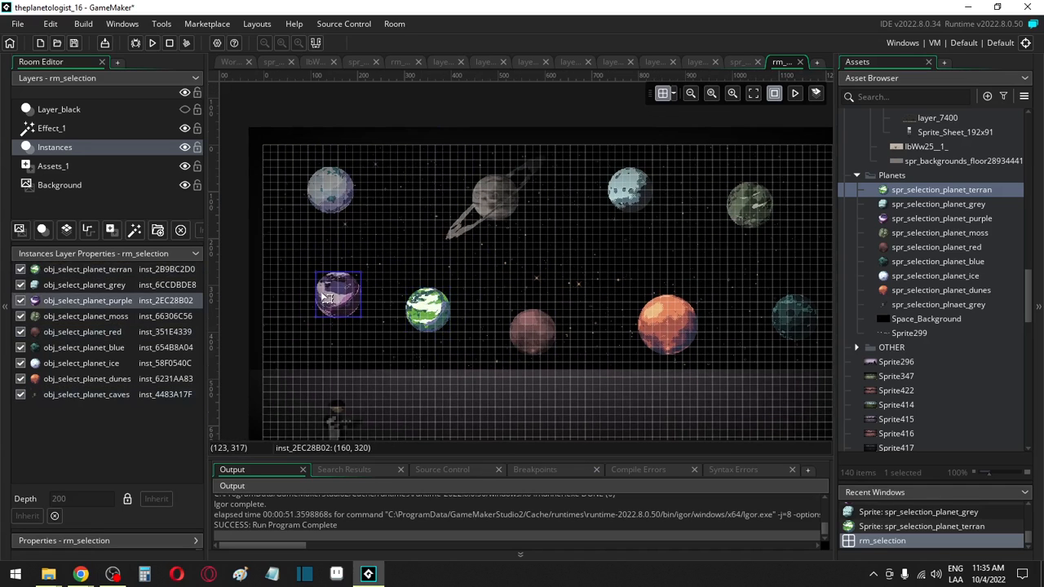
left_click(362, 203)
left_click_drag(349, 283, 320, 292)
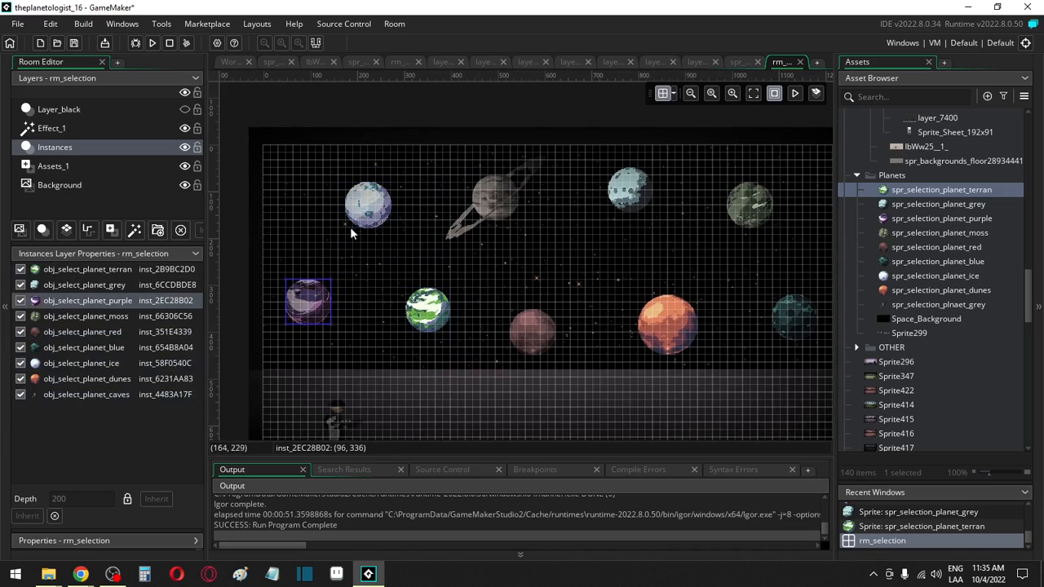
left_click(354, 197)
left_click_drag(355, 198, 347, 189)
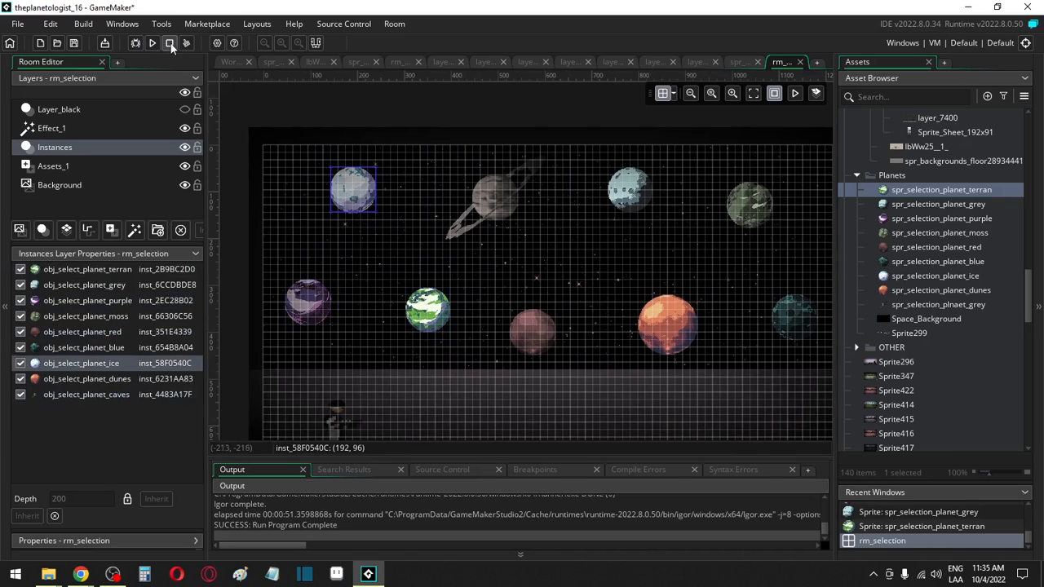
Step: Open the spr_video_screen sprite from the Sprites folder
scroll(946, 297, "up", 8)
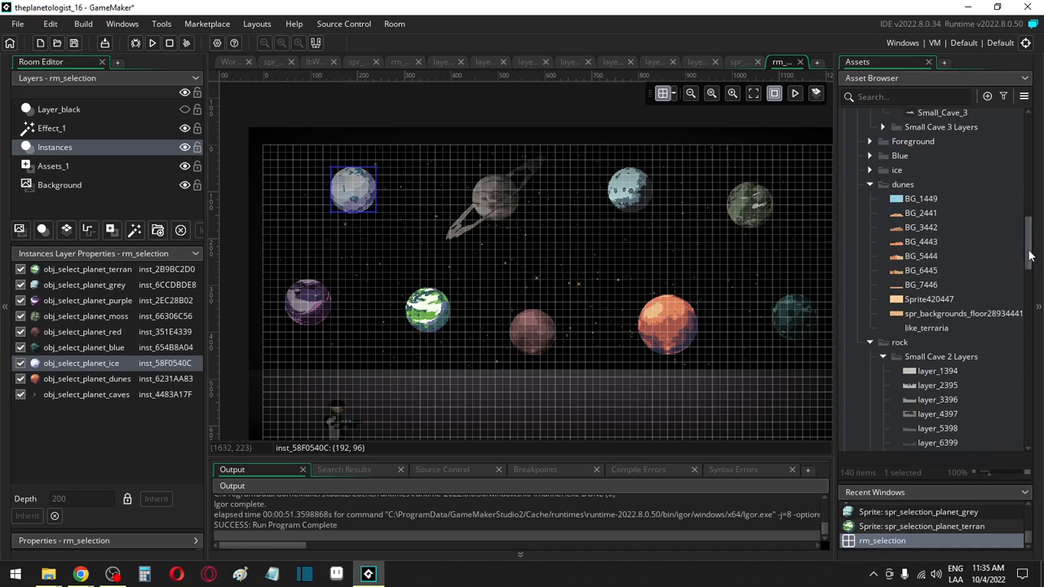
left_click_drag(1029, 256, 1029, 131)
double_click(909, 234)
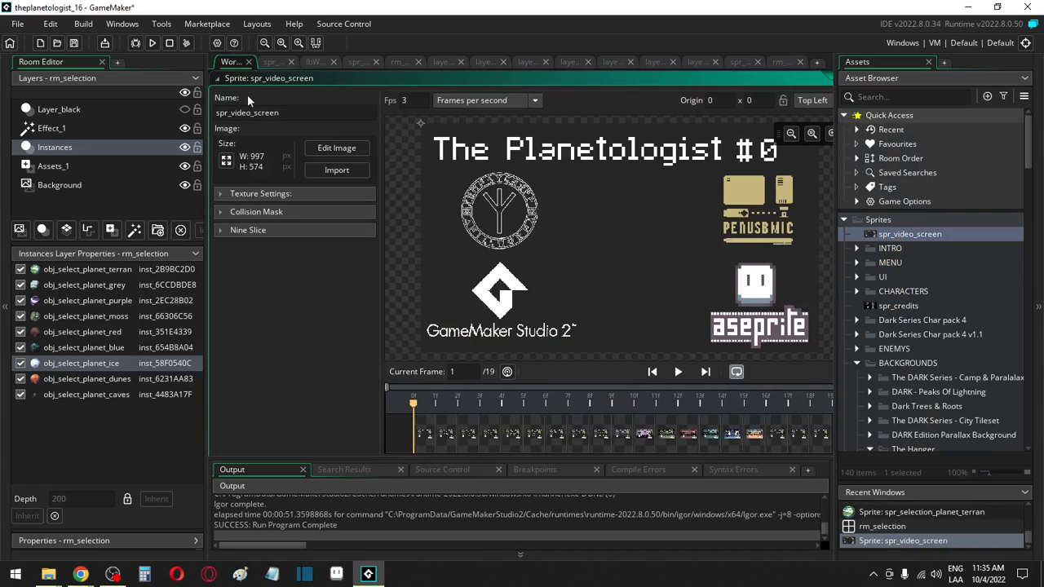
Step: Run the game, start play and choose the ringed caves planet on the planet selection screen
left_click(153, 43)
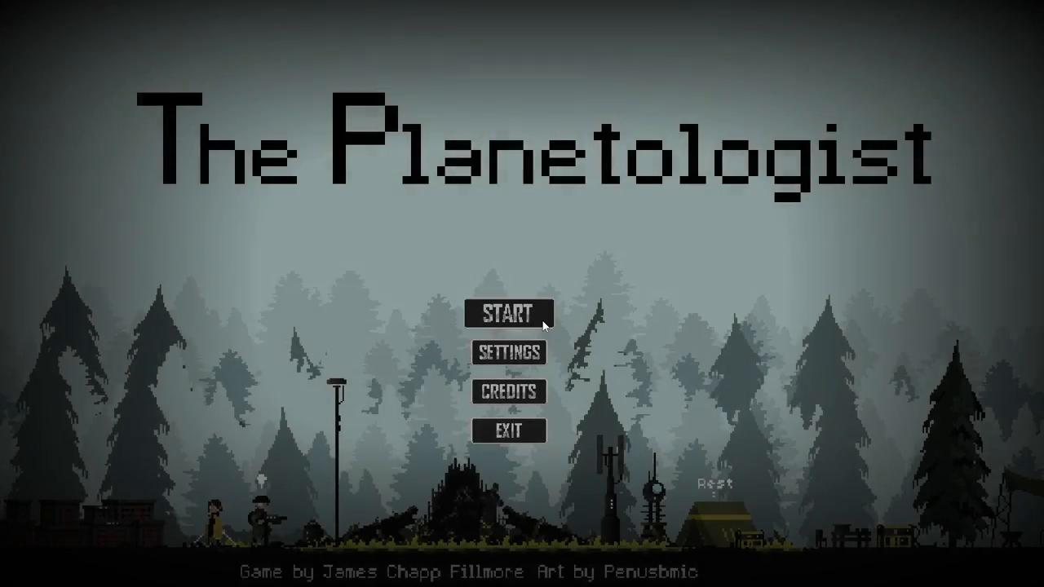
left_click(543, 324)
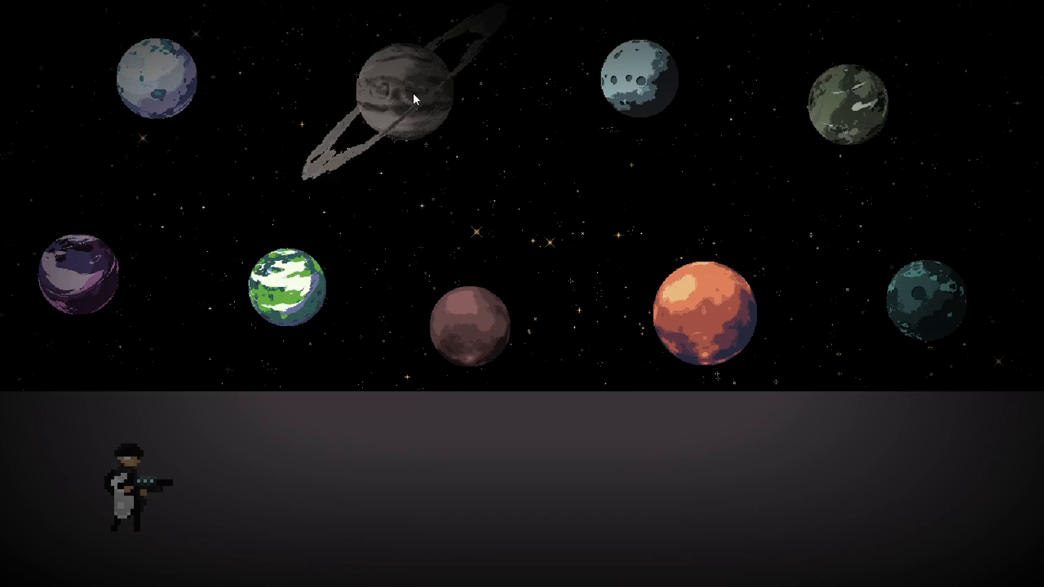
left_click(412, 92)
Step: Playtest the caves level by walking the character up to the cave backdrop and east along it to examine the background
key("w")
key("a")
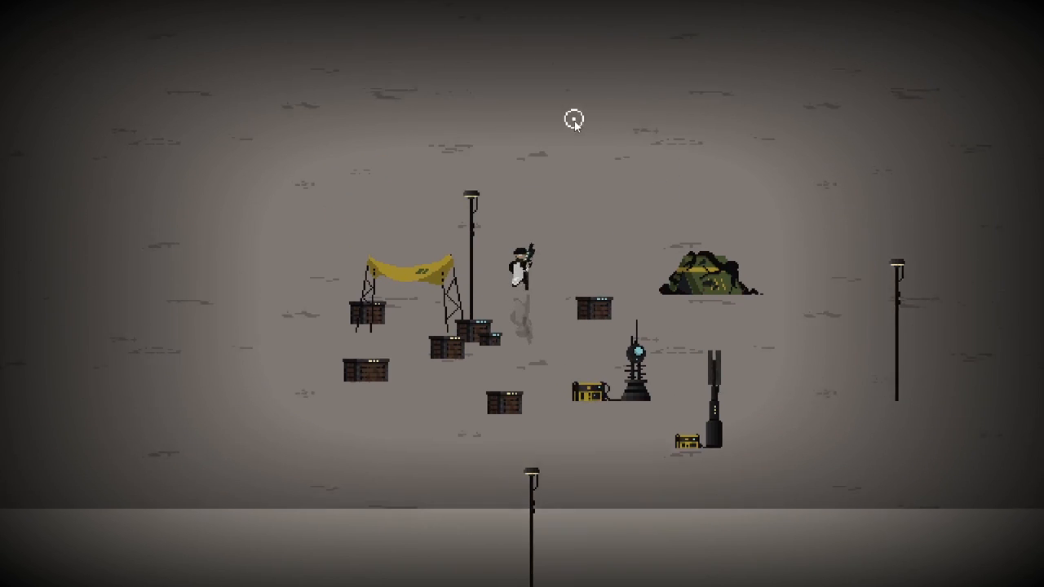
key("w")
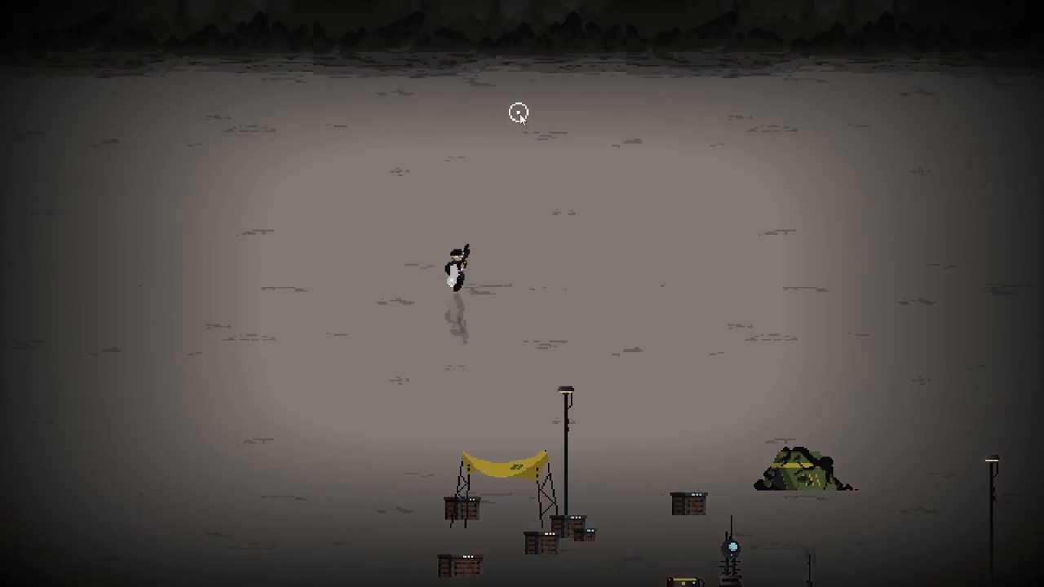
key("d")
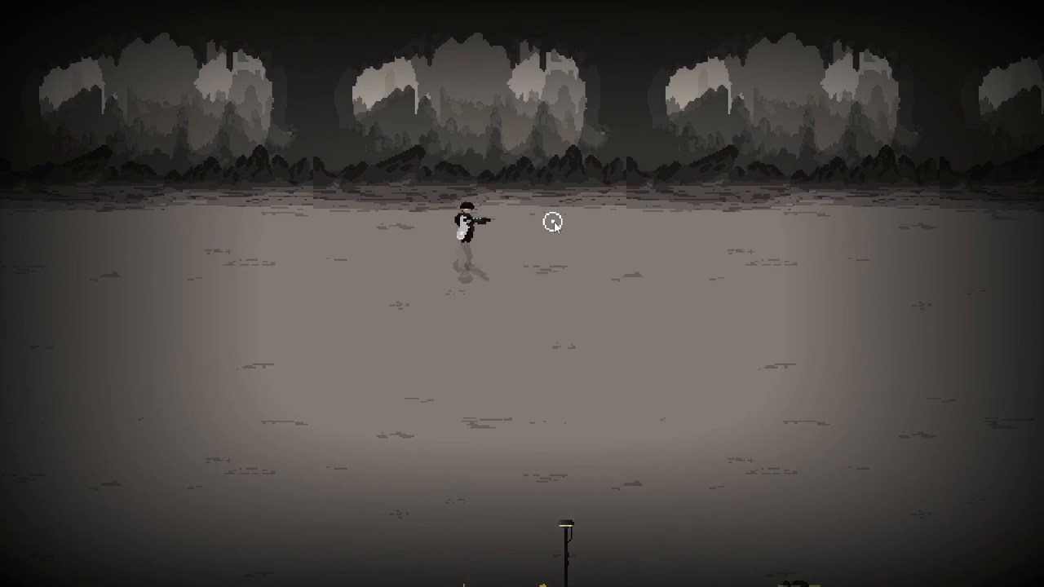
key("d")
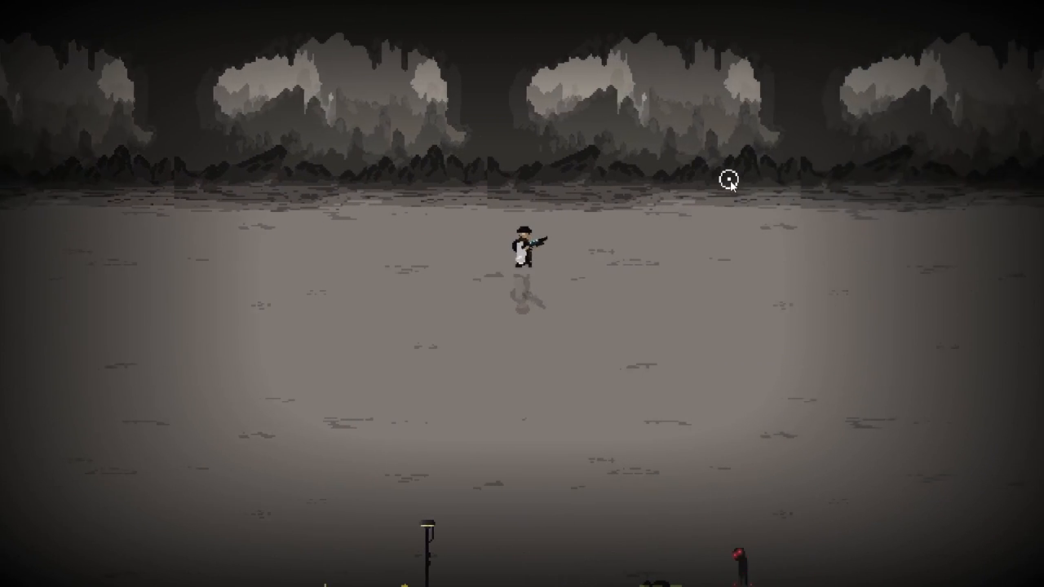
key("d")
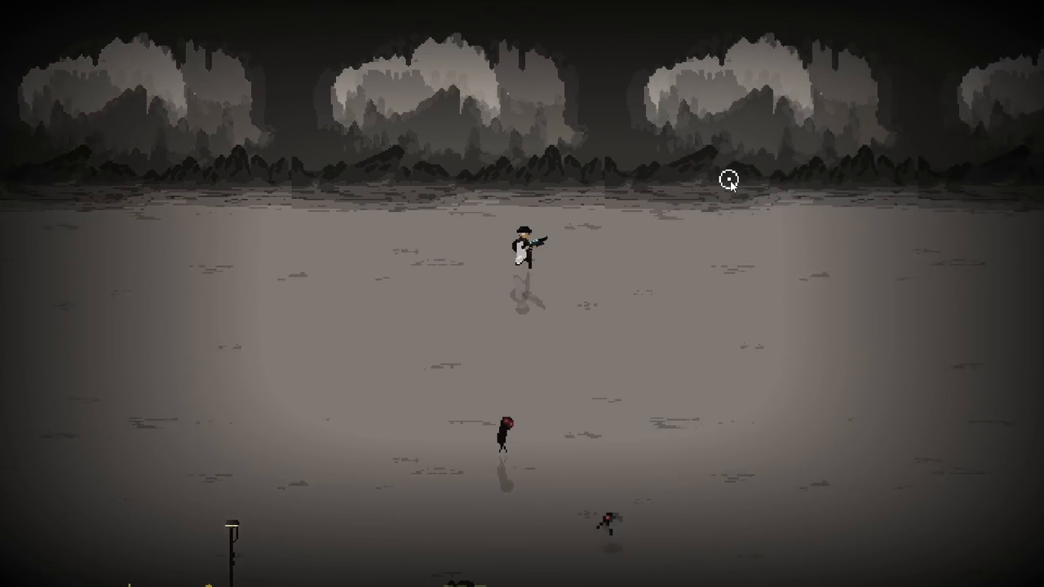
key("d")
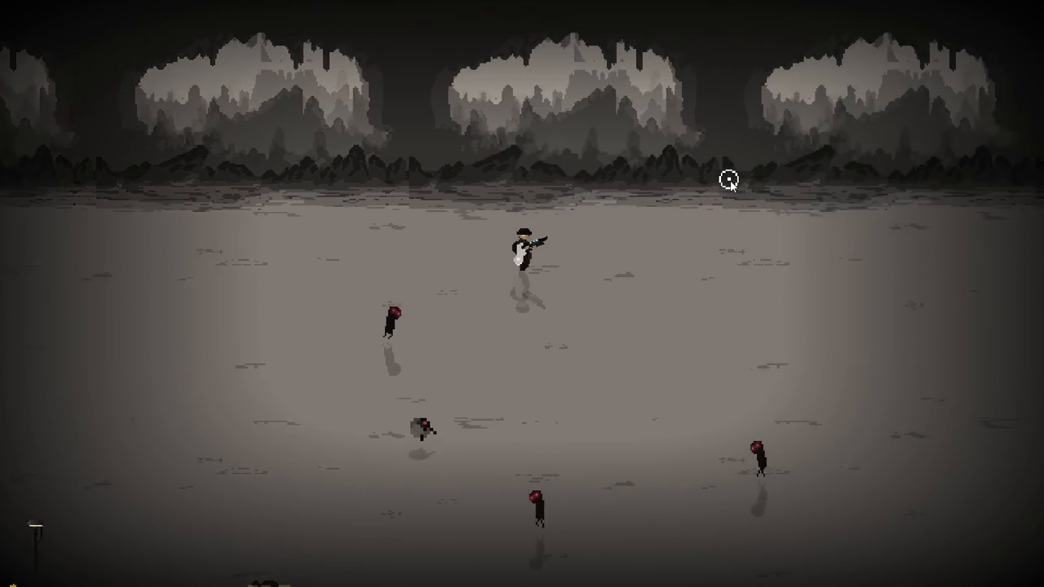
key("d")
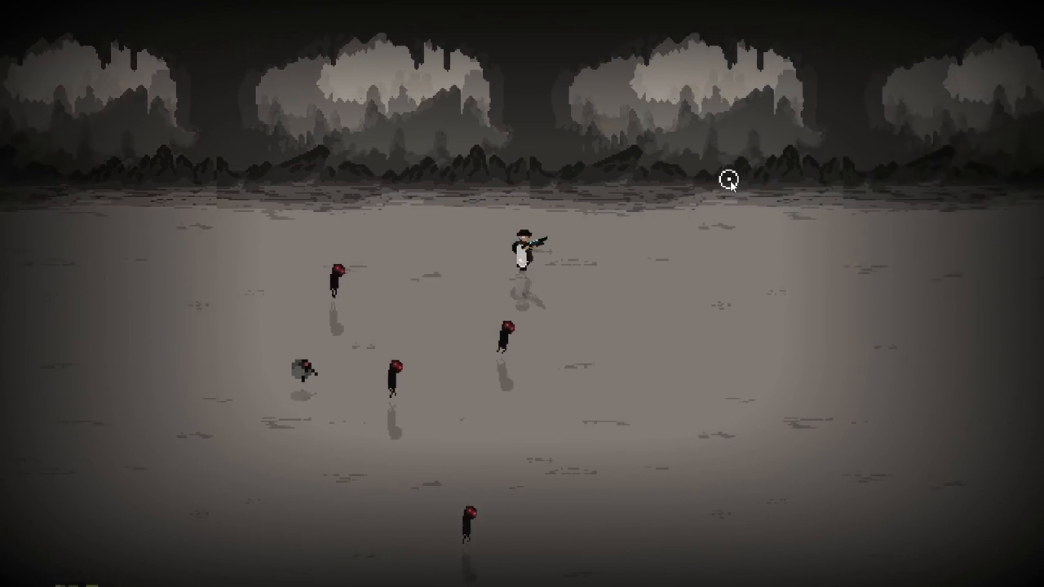
key("d")
Step: Shoot at the approaching enemies while continuing east along the cave backdrop
left_click(428, 255)
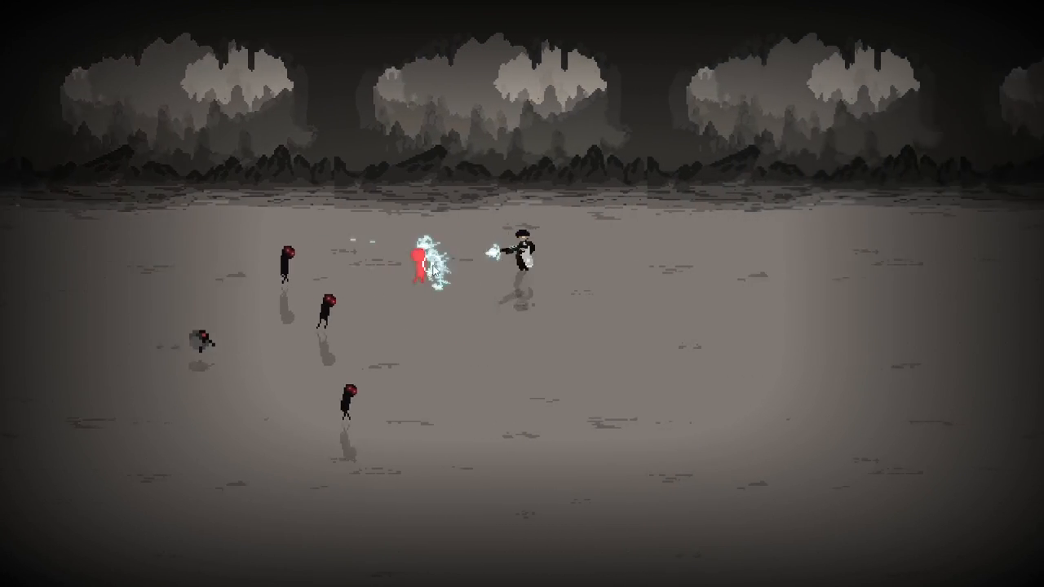
left_click(429, 262)
left_click(429, 275)
left_click(419, 302)
key("d")
left_click(361, 273)
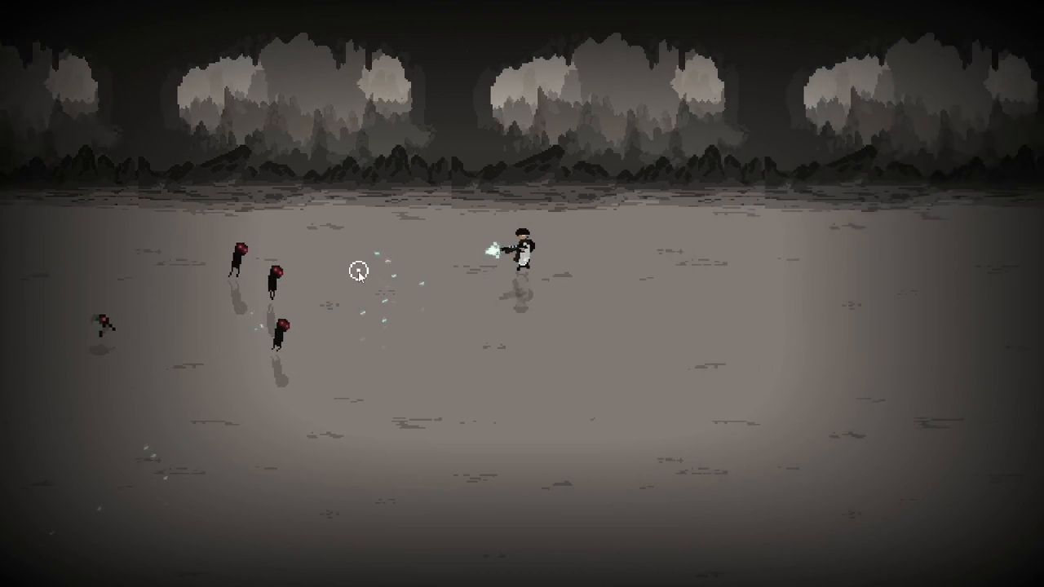
left_click(354, 260)
left_click(352, 248)
left_click(353, 243)
key("d")
key("d")
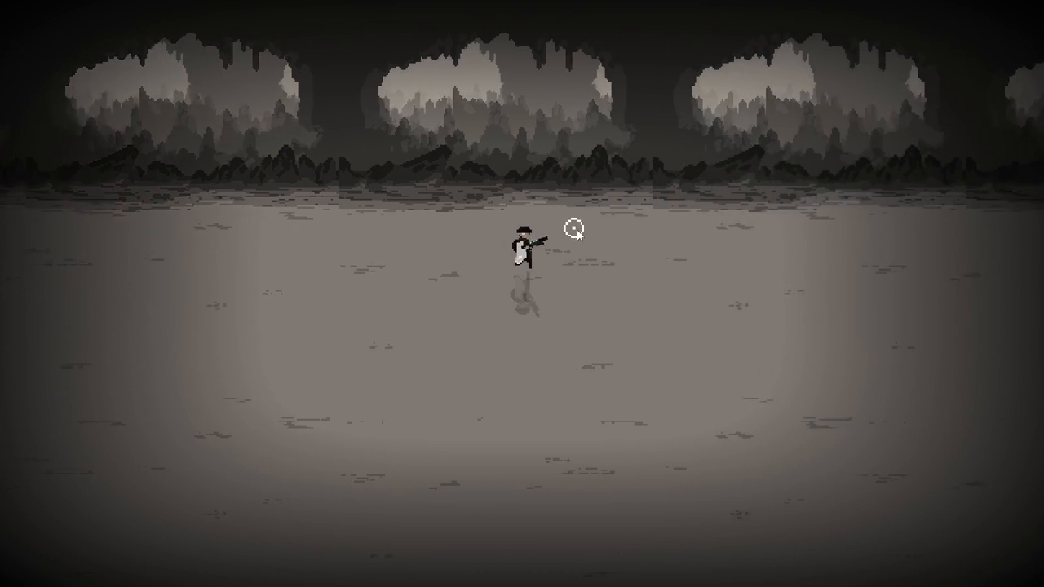
key("d")
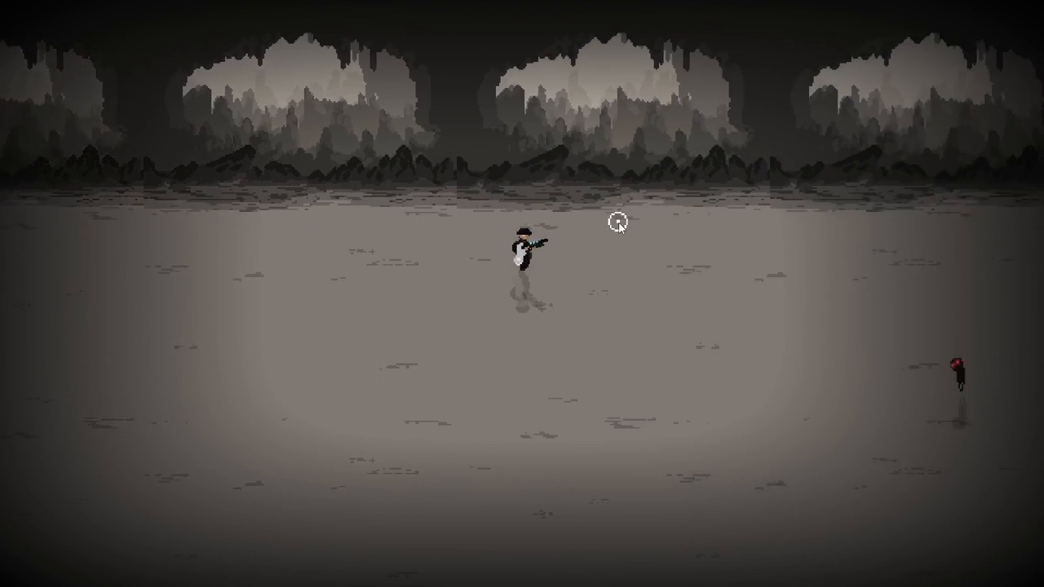
left_click(825, 330)
left_click(816, 351)
key("d")
left_click(752, 358)
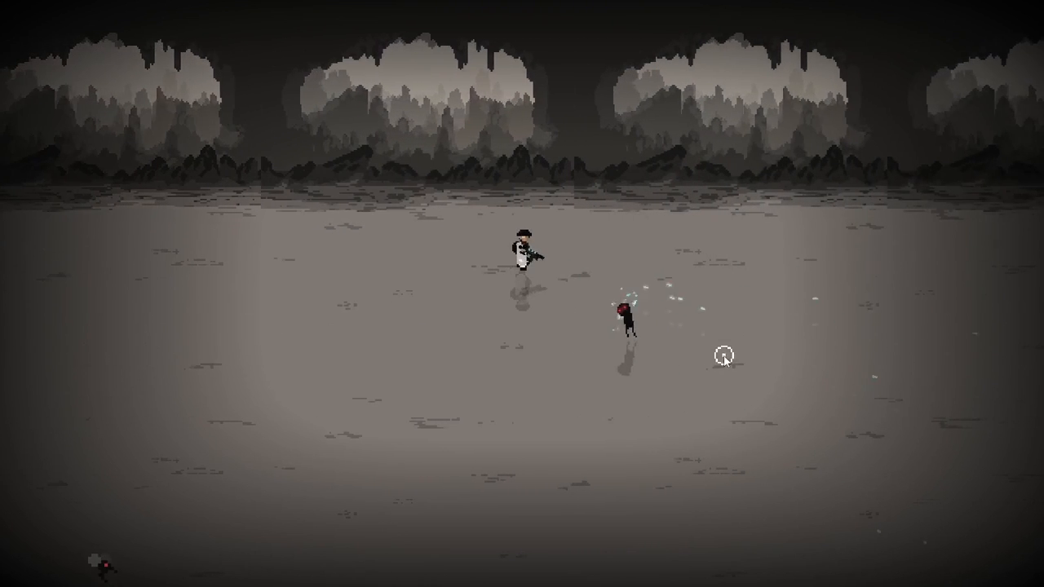
left_click(693, 345)
Step: Walk the character back west along the cave backdrop while shooting at enemies to finish the playtest
key("a")
key("a")
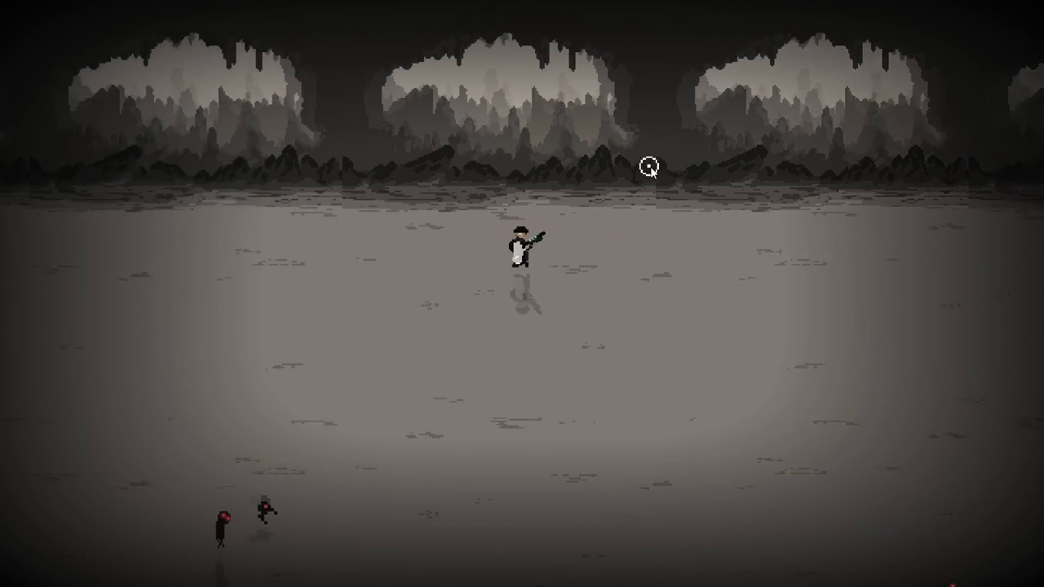
key("a")
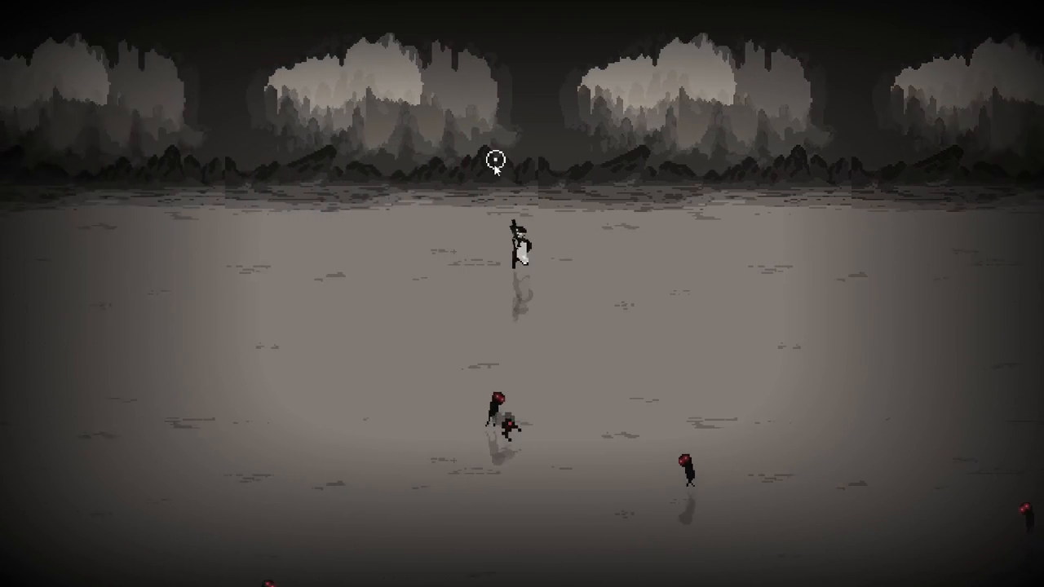
key("w")
left_click(584, 373)
left_click(626, 338)
key("a")
left_click(649, 365)
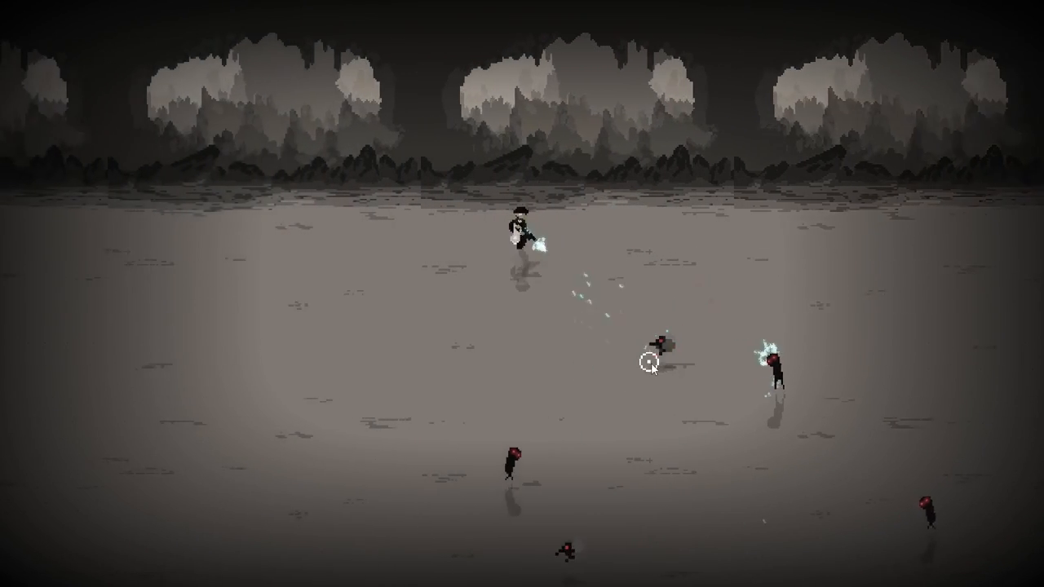
left_click(733, 356)
left_click(744, 360)
left_click(649, 383)
key("a")
left_click(647, 381)
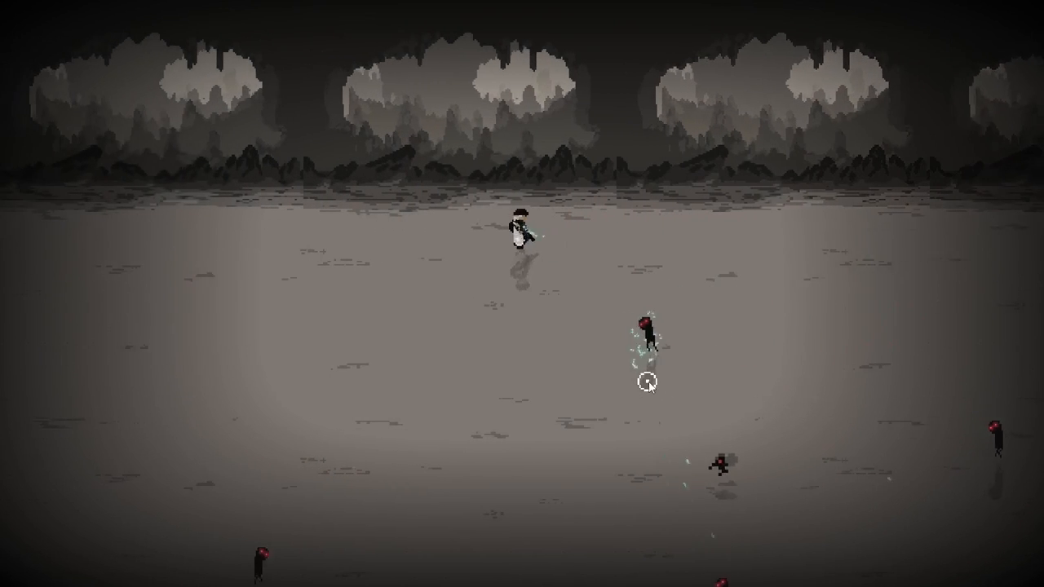
left_click(648, 380)
key("a")
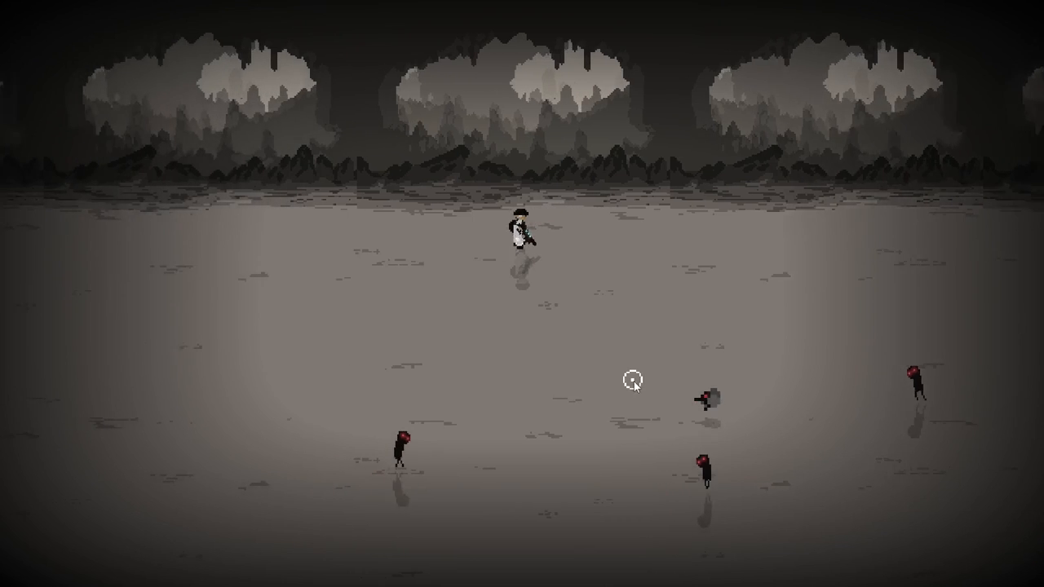
key("a")
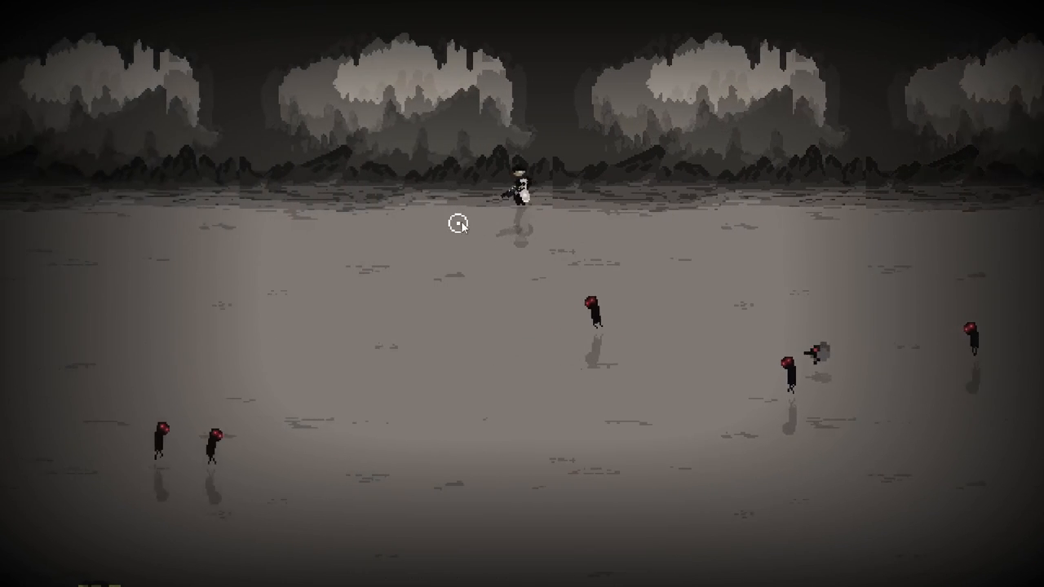
key("a")
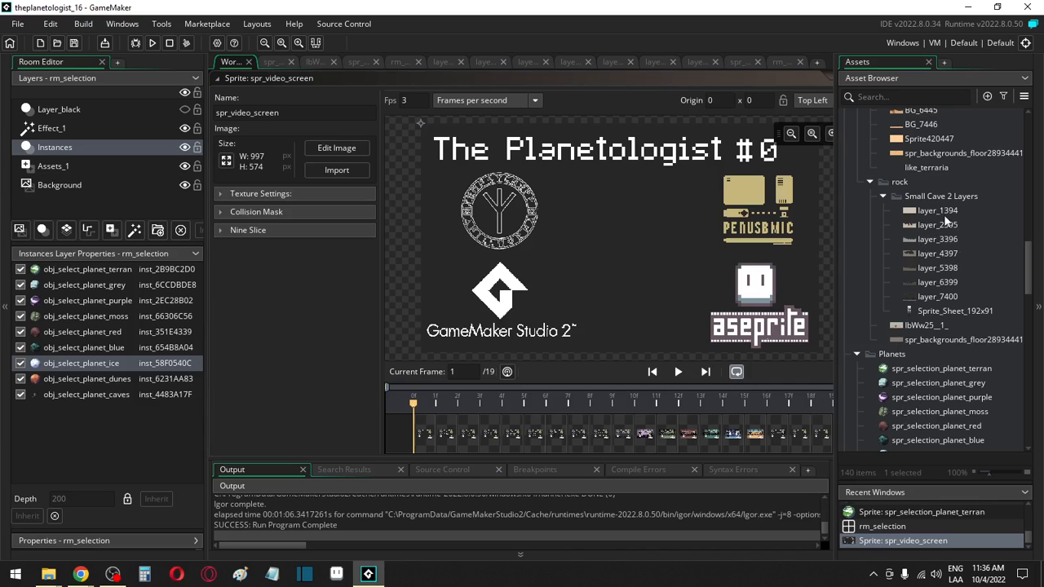
Step: Scale the layer_1394 sprite in Small Cave 2 Layers to 200 percent with the aspect ratio maintained
scroll(954, 393, "down", 5)
scroll(953, 399, "up", 6)
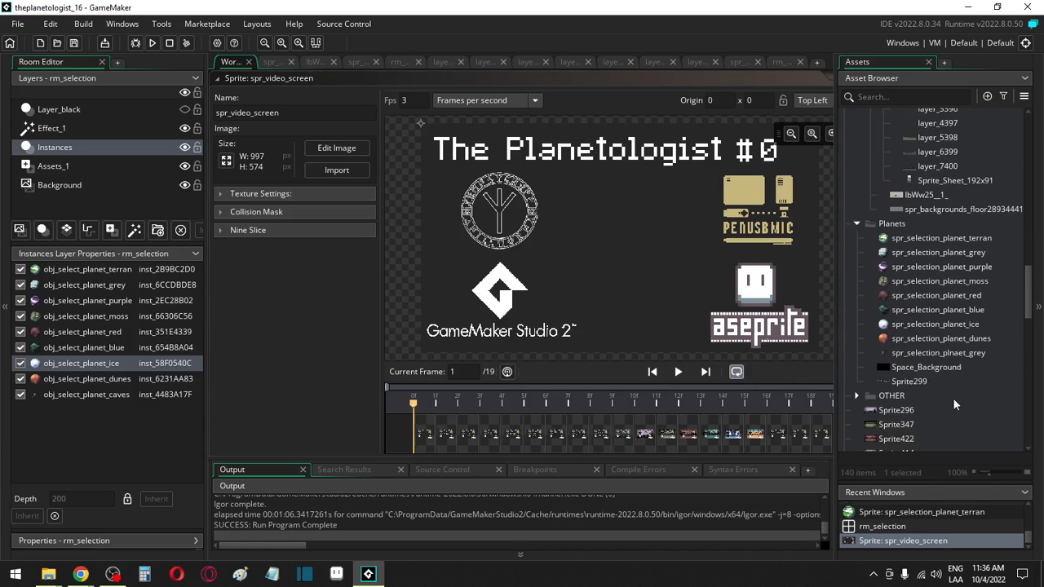
double_click(929, 237)
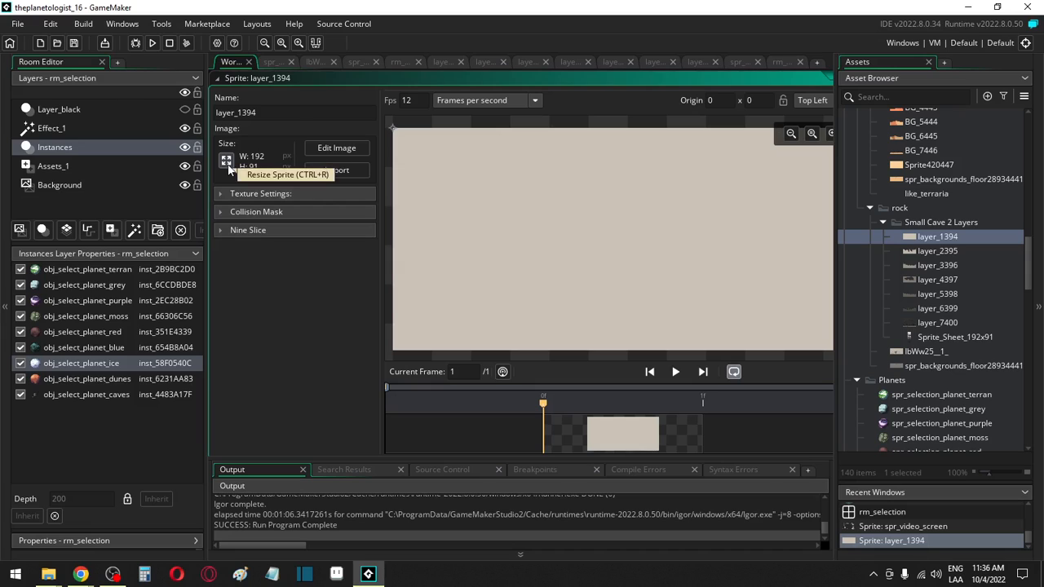
left_click(228, 166)
left_click(81, 253)
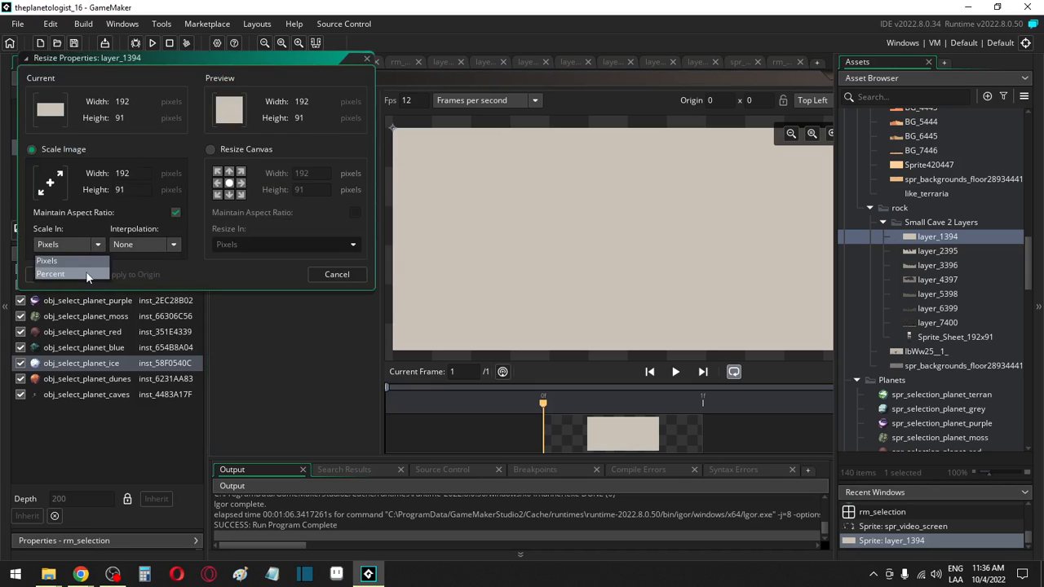
left_click(82, 277)
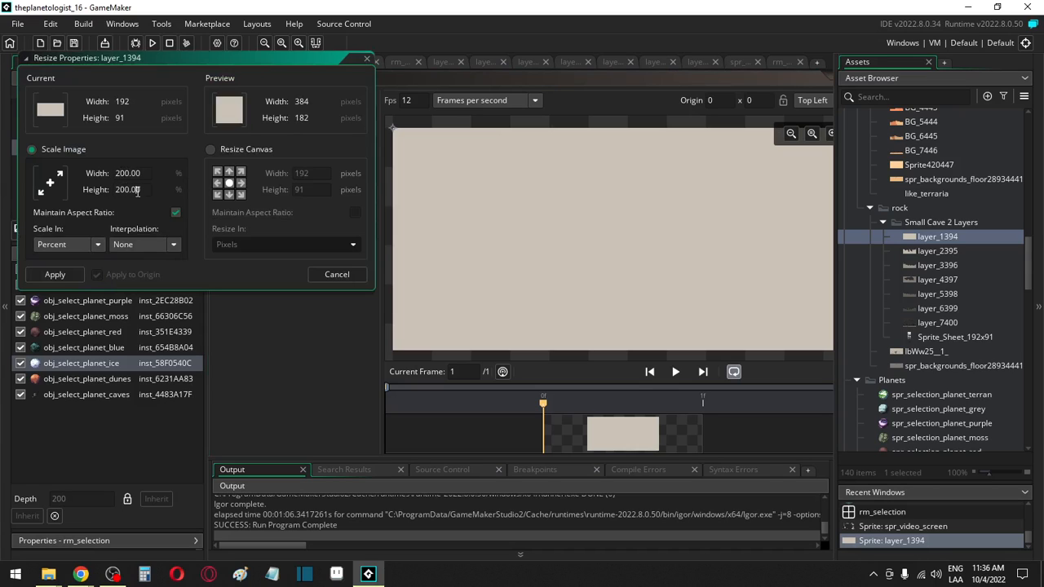
left_click(49, 275)
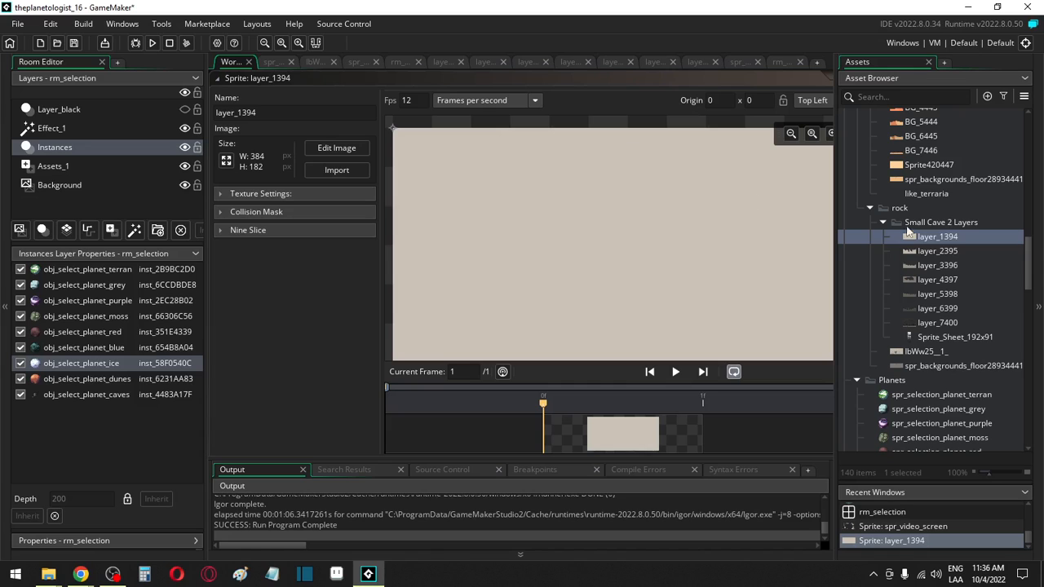
Step: Scale the layer_2395 sprite to 200 percent with the aspect ratio maintained
double_click(932, 249)
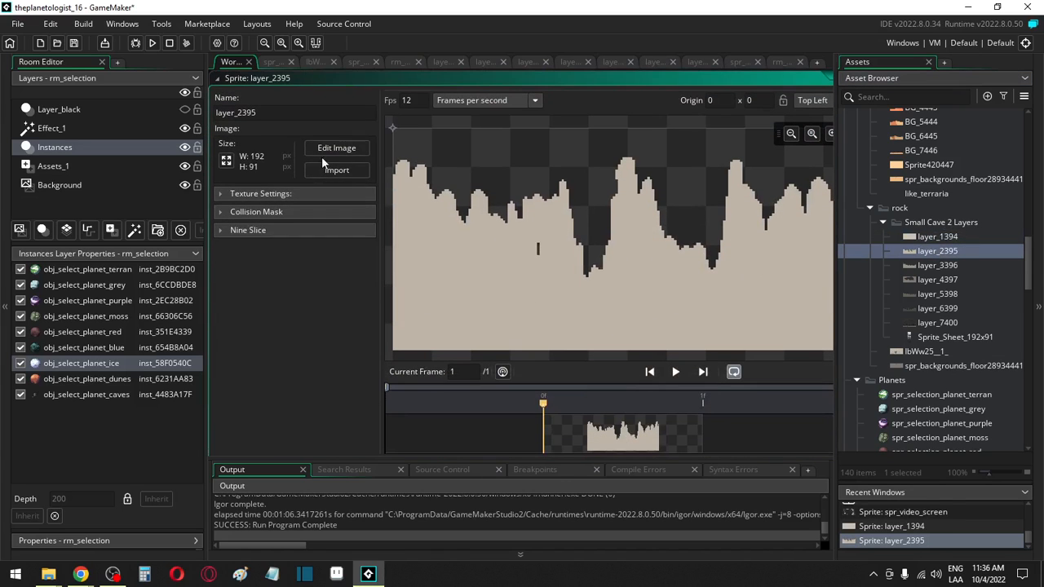
left_click(227, 161)
left_click(89, 244)
left_click(72, 259)
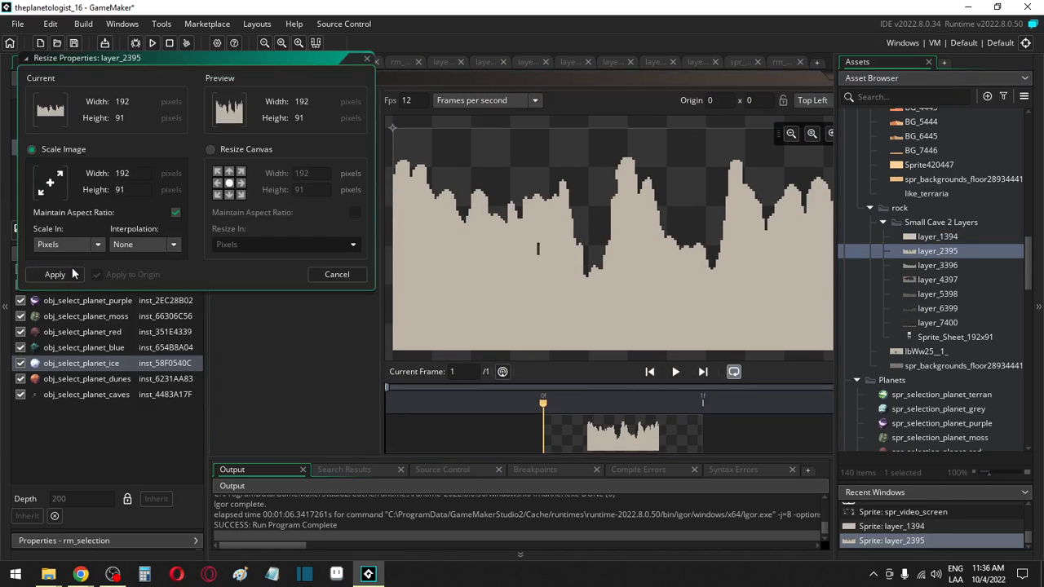
left_click(75, 244)
left_click(62, 276)
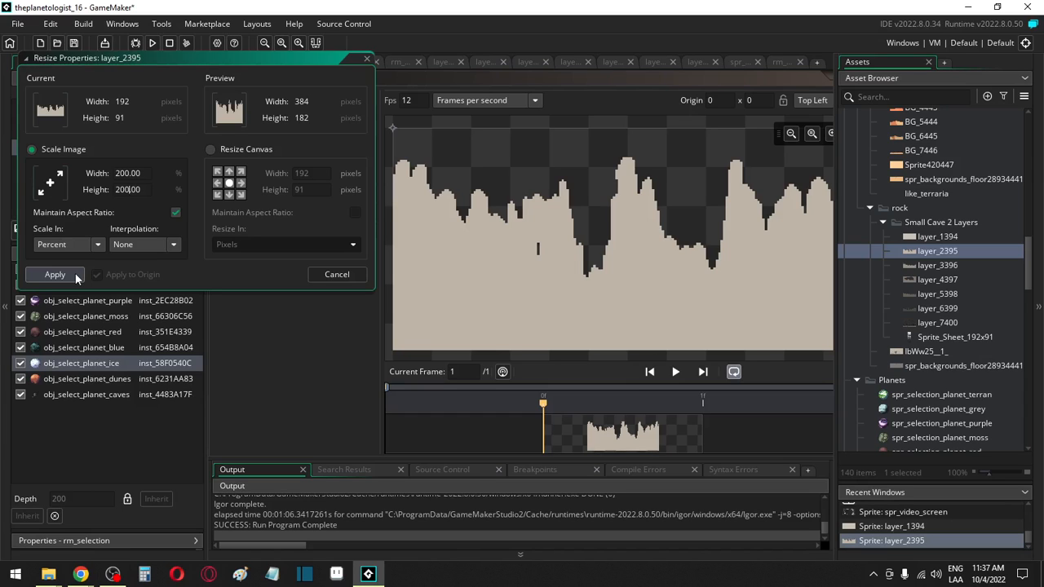
left_click(55, 274)
Step: Scale the layer_3396 sprite to 200 percent with the aspect ratio maintained
double_click(933, 265)
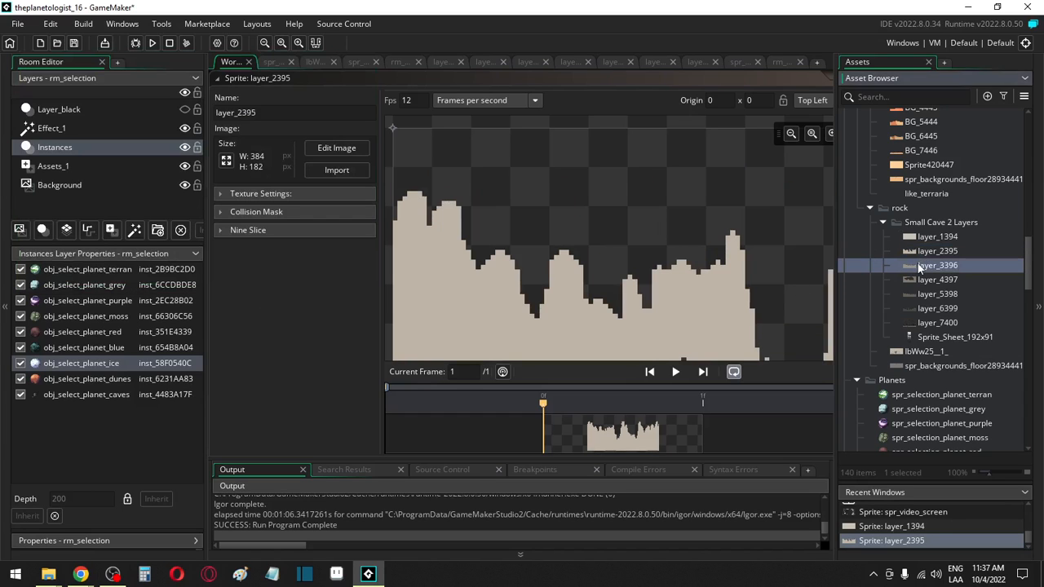
left_click(226, 160)
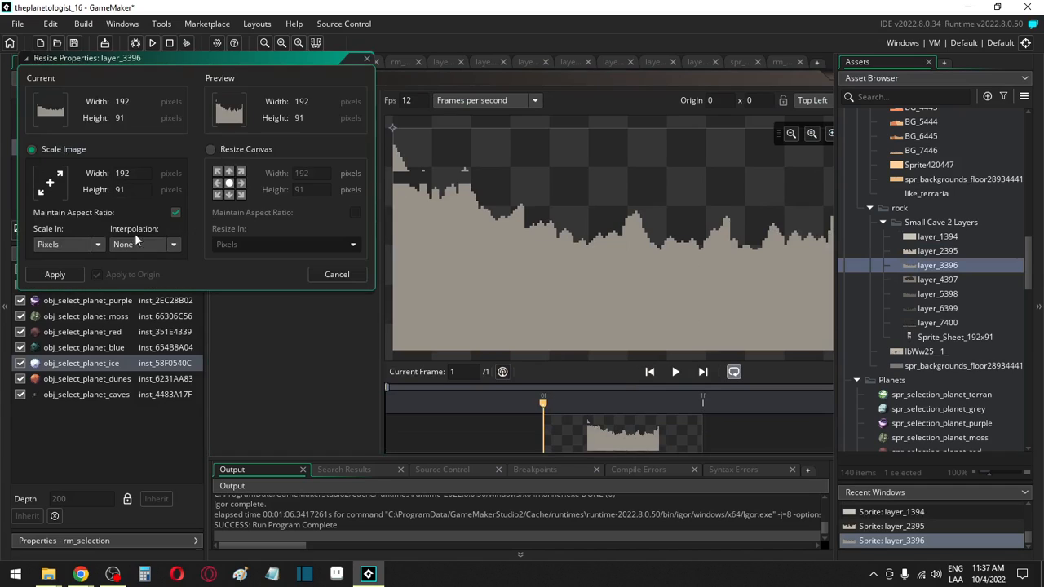
left_click(98, 245)
left_click(73, 273)
left_click(55, 274)
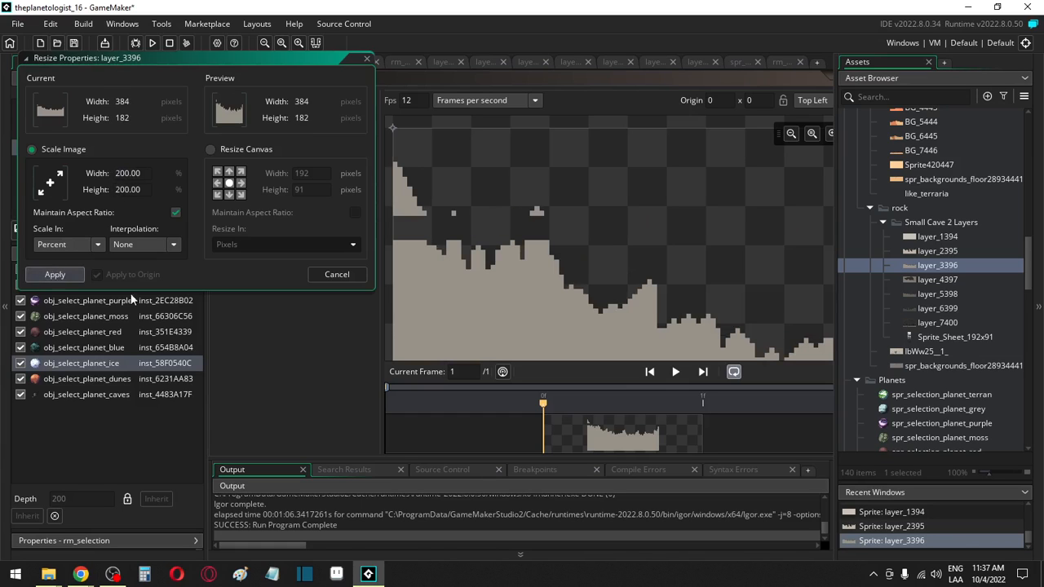
Step: Scale the layer_4397 sprite to 200 percent with the aspect ratio maintained
left_click(928, 283)
double_click(929, 283)
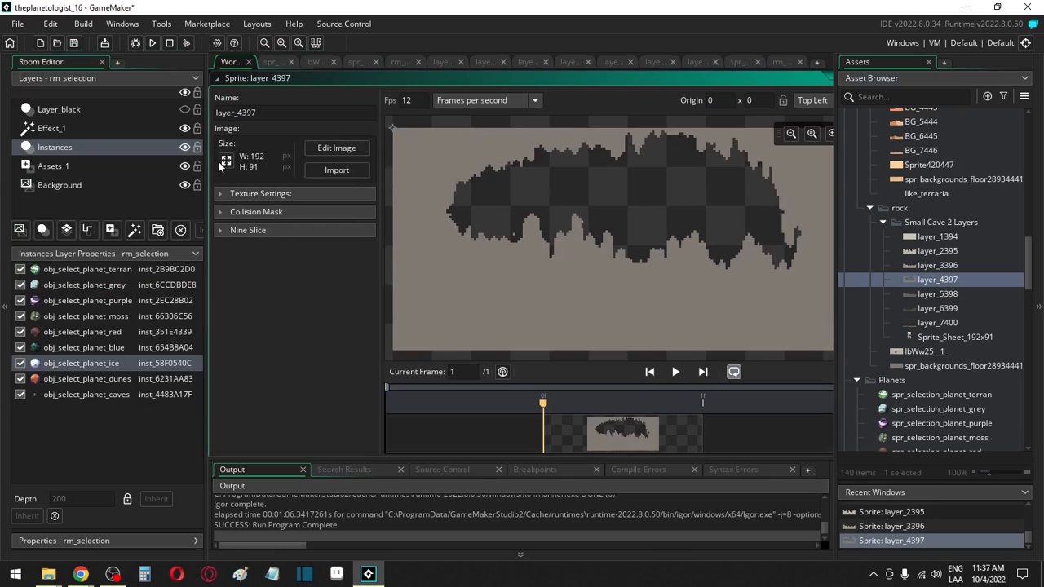
left_click(93, 245)
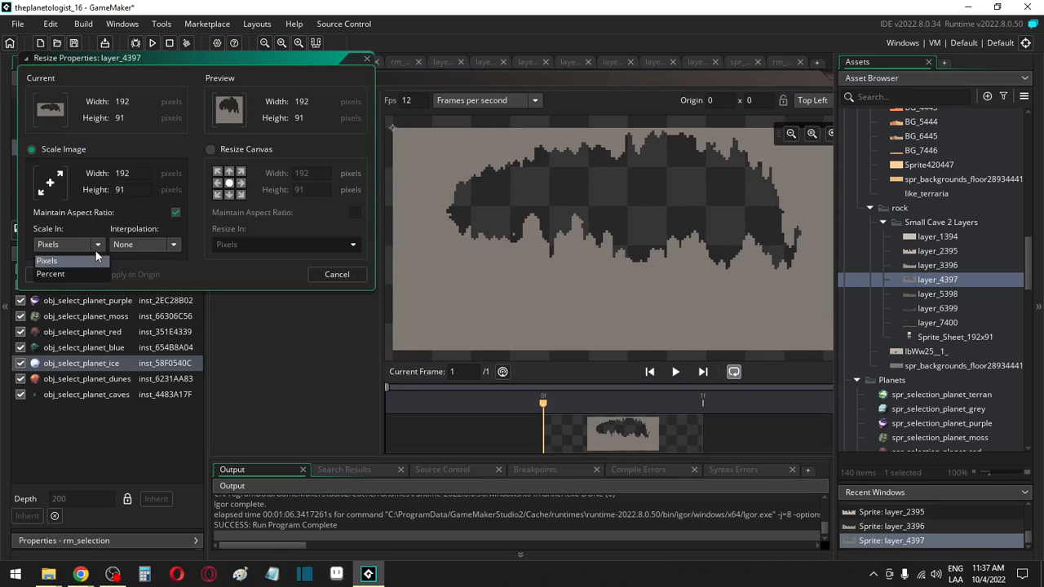
left_click(81, 277)
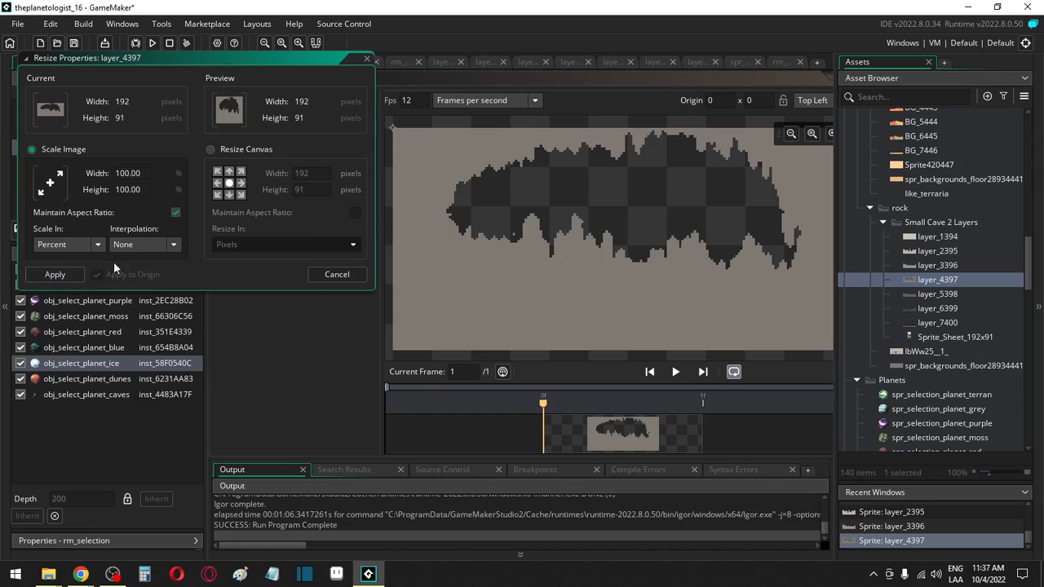
double_click(122, 173)
type("200")
left_click(54, 274)
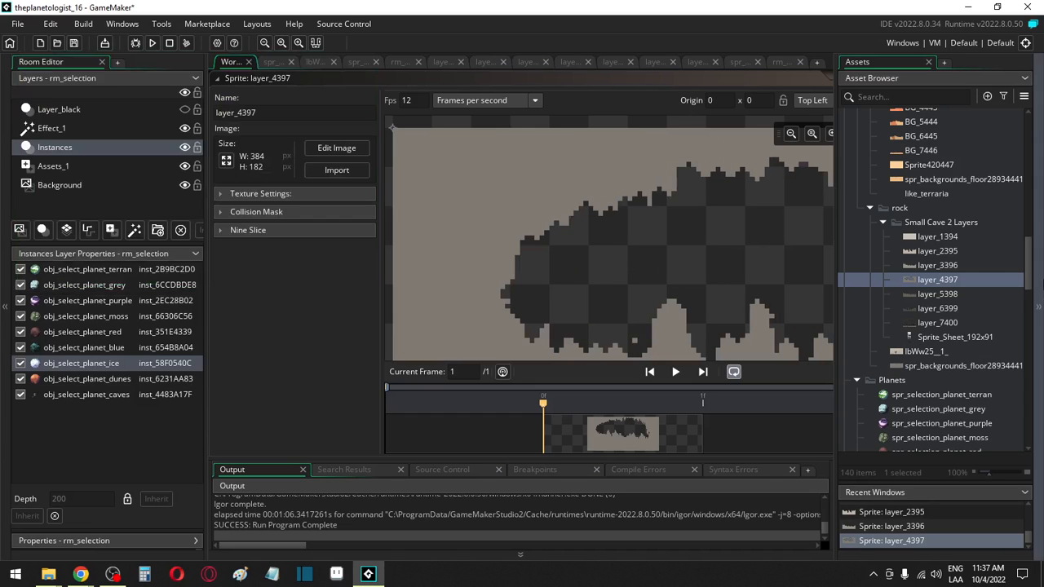
Step: Scale the layer_5398 sprite to 200 percent with the aspect ratio maintained
double_click(927, 289)
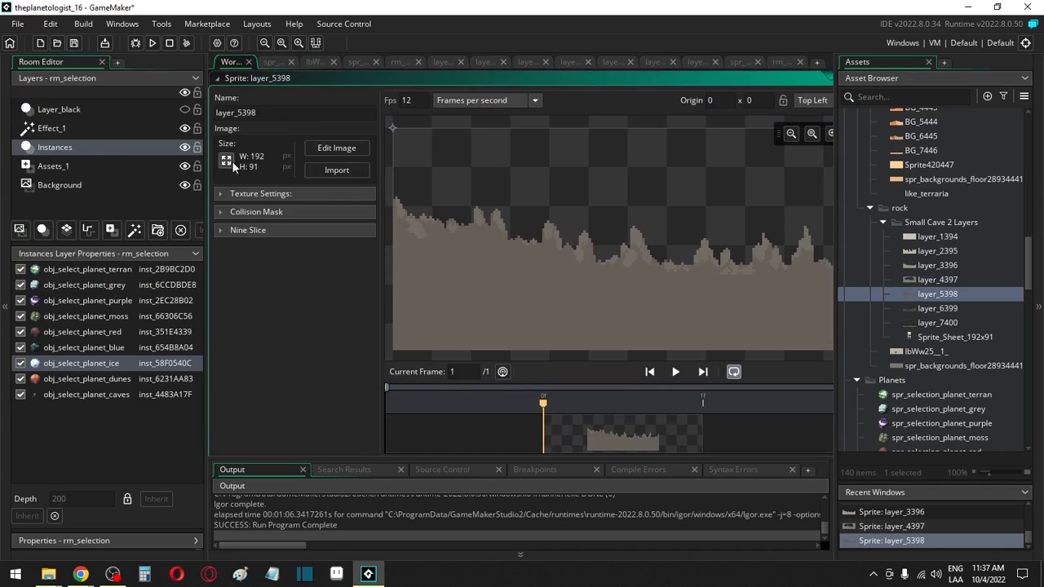
left_click(228, 161)
left_click(91, 246)
left_click(72, 269)
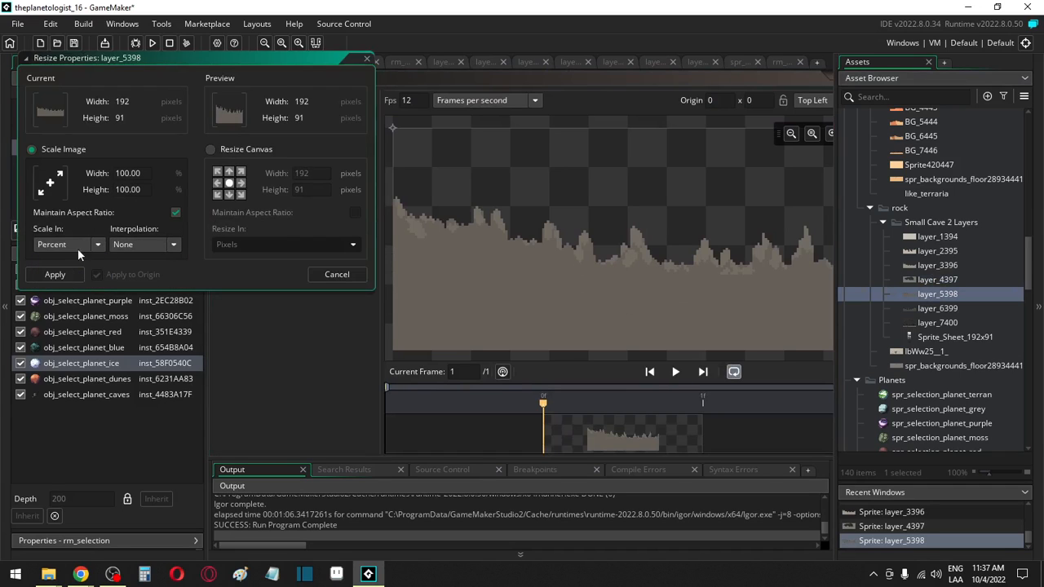
double_click(122, 173)
type("200")
left_click(55, 274)
Step: Scale the layer_6399 sprite to 200 percent with the aspect ratio maintained
double_click(878, 307)
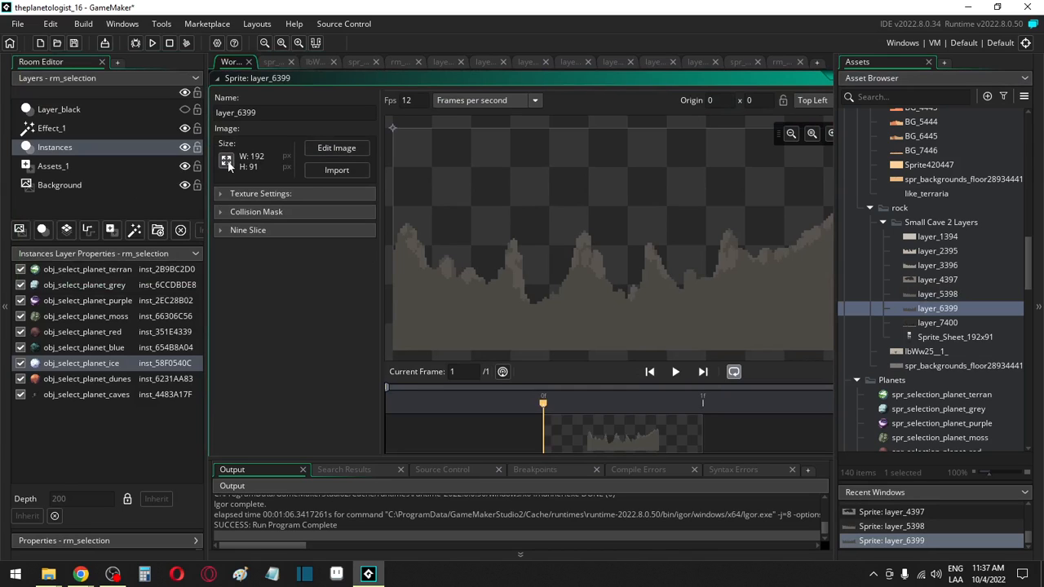
left_click(315, 150)
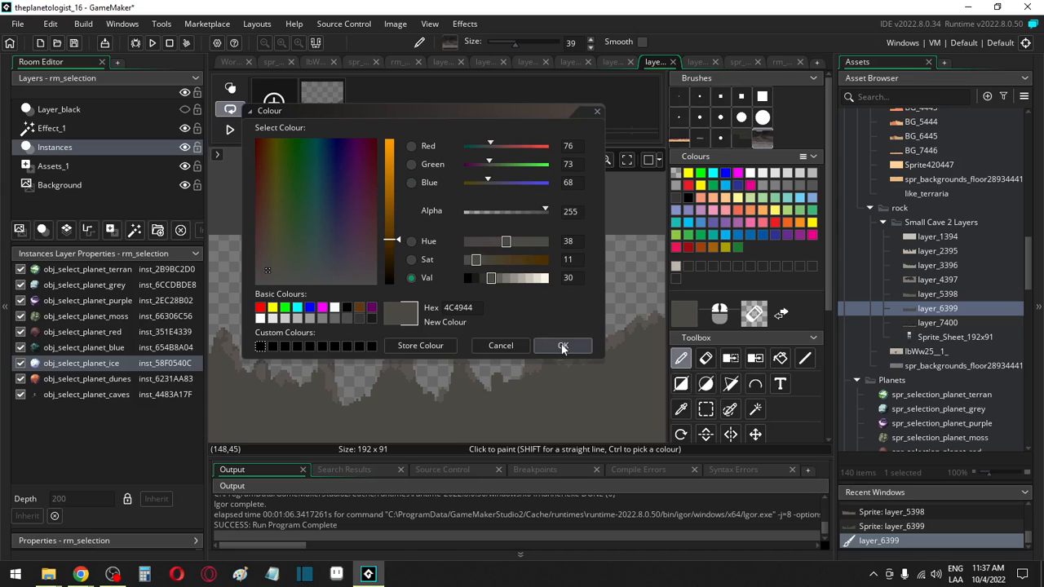
left_click(563, 348)
double_click(936, 312)
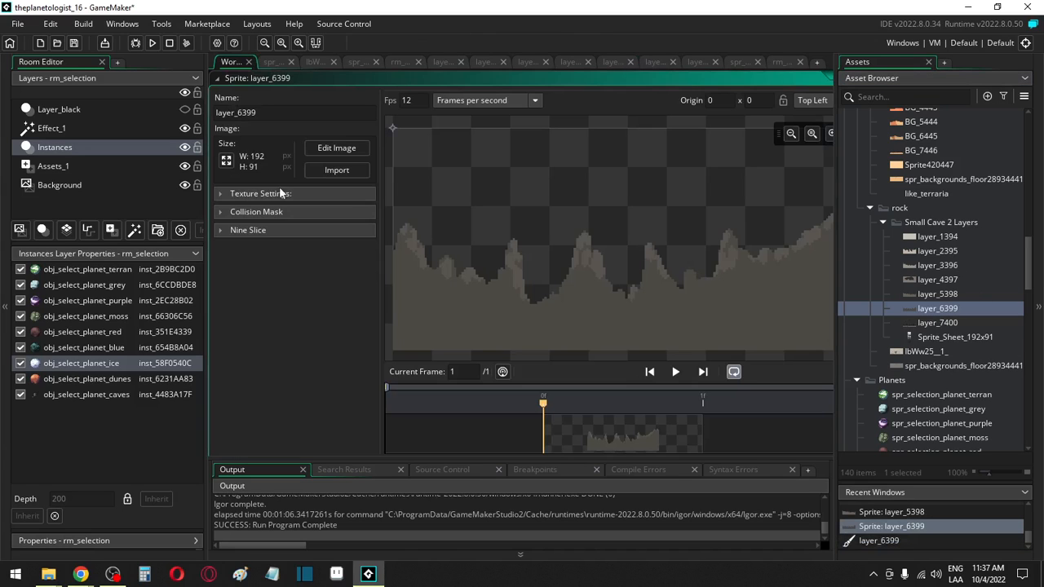
left_click(227, 159)
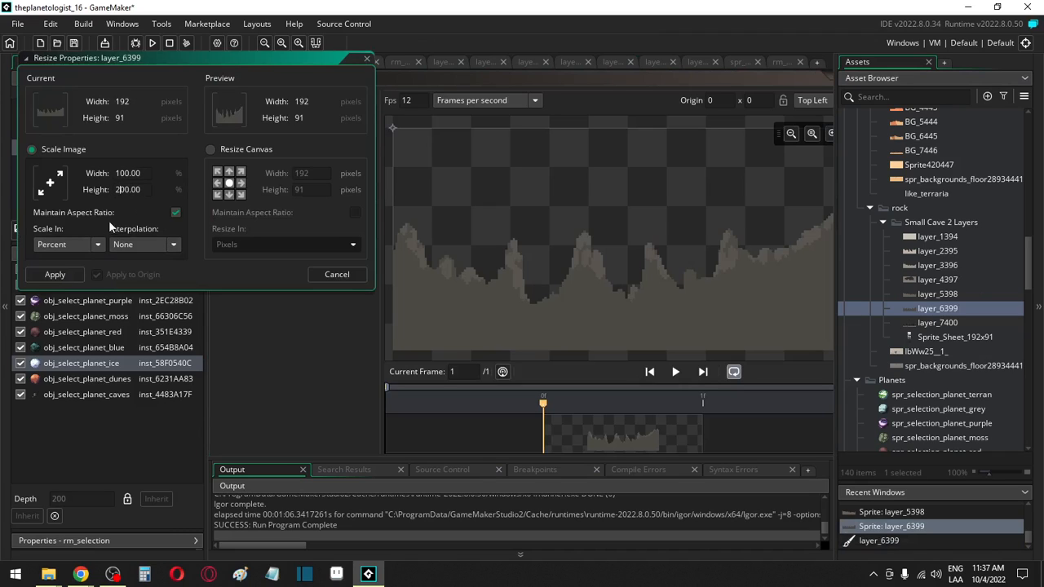
key("BackSpace")
type("2")
left_click(77, 272)
Step: Scale the layer_7400 sprite to 200 percent with the aspect ratio maintained
double_click(937, 322)
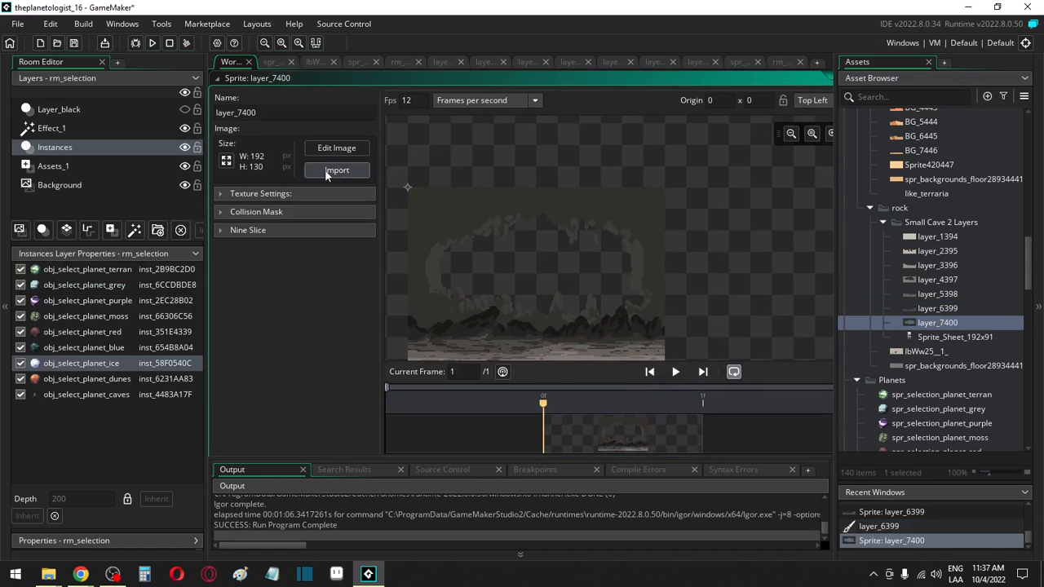
left_click(226, 160)
left_click(99, 244)
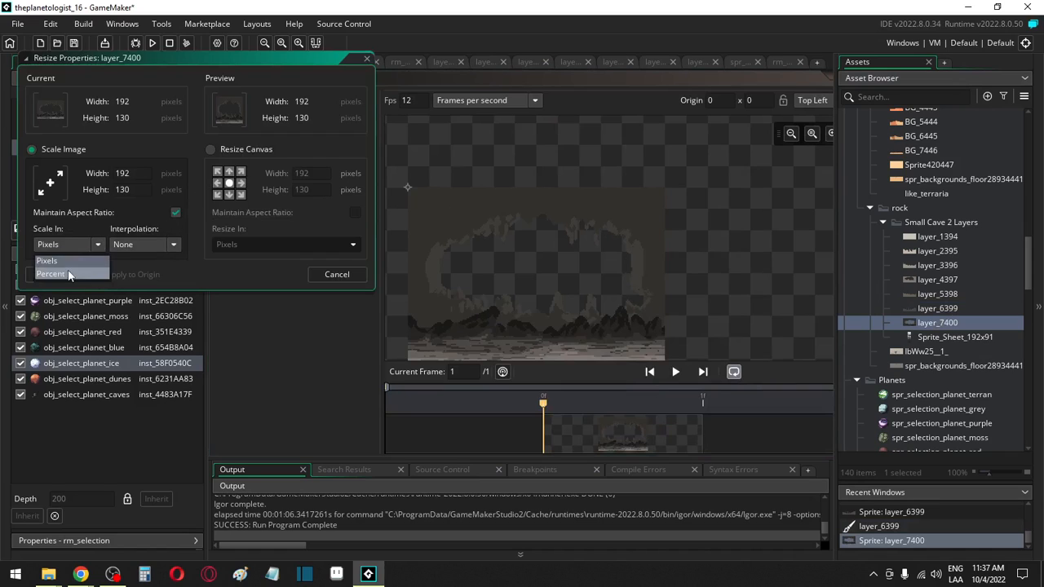
left_click(66, 274)
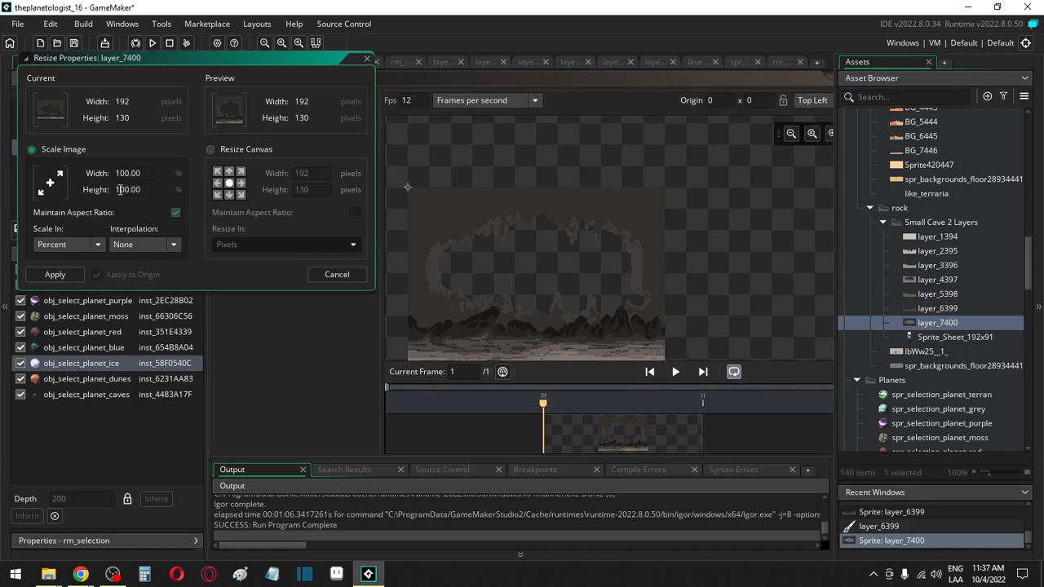
left_click(63, 270)
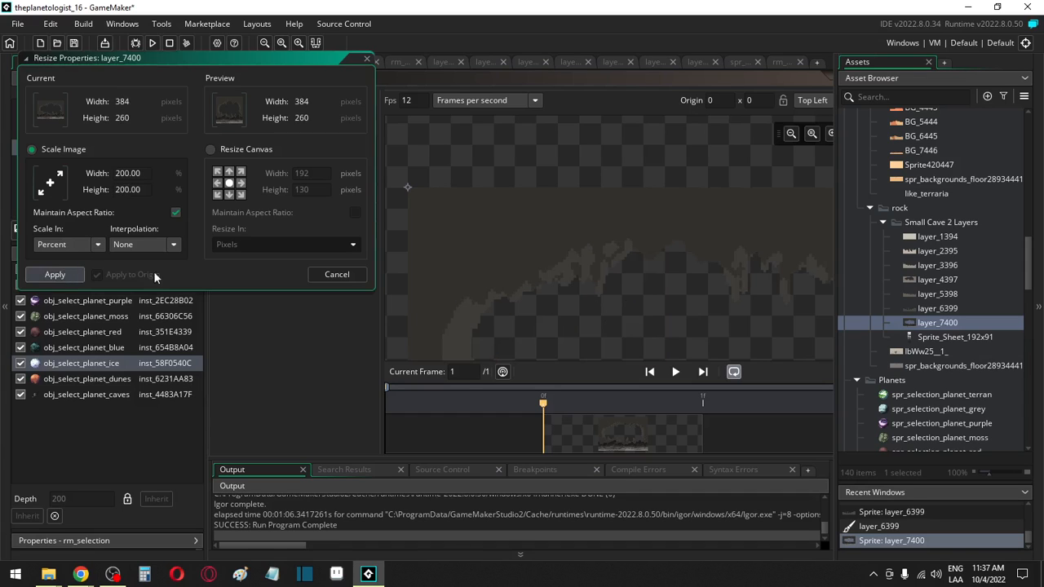
Step: In the layer_7400 image, hide Layer 1 and add a new layer above it, with the orange desert-floor custom brush selected
left_click(318, 144)
scroll(740, 204, "up", 3)
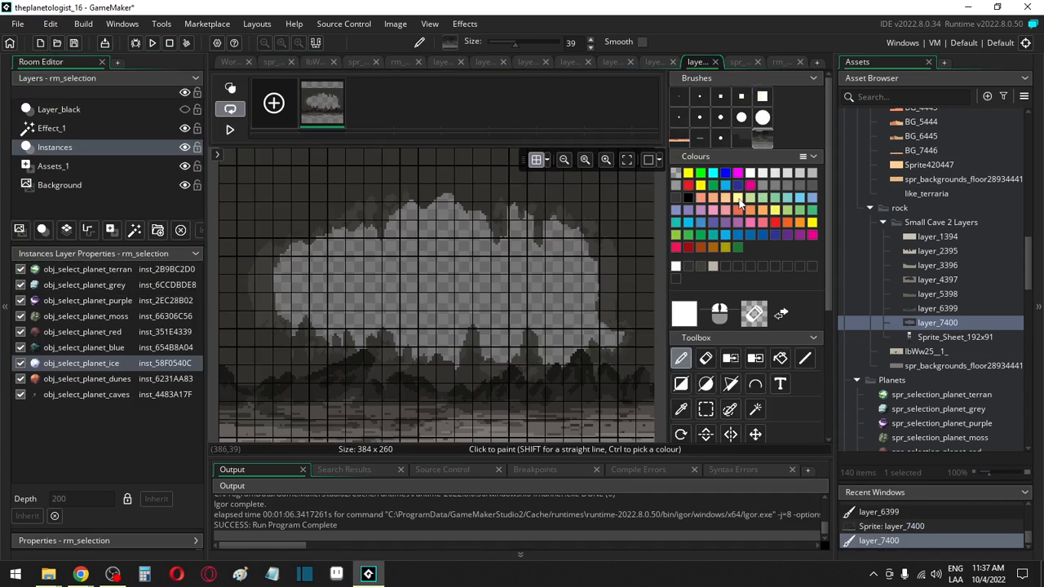
left_click(679, 138)
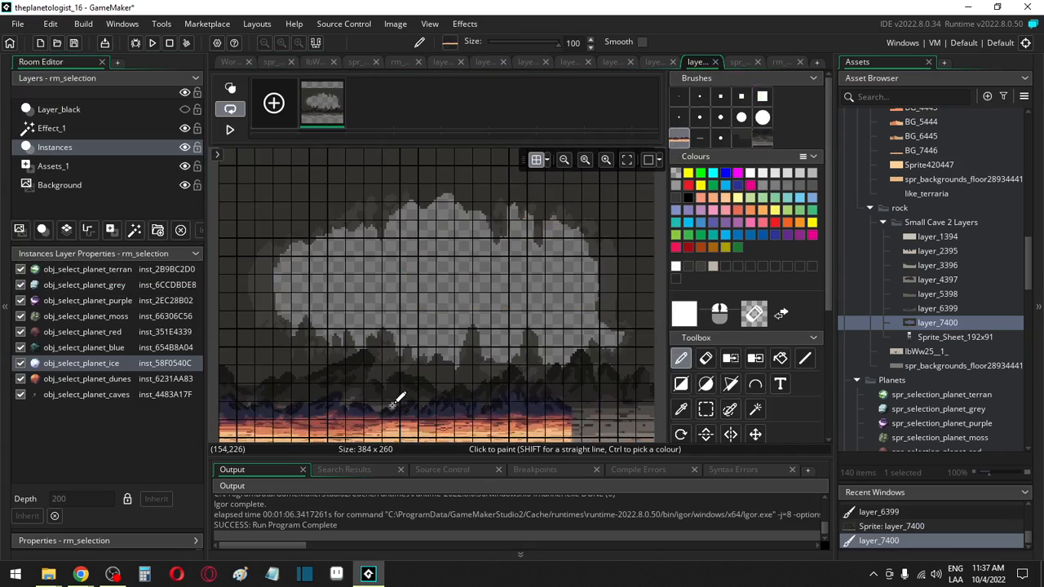
scroll(397, 401, "down", 2)
middle_click_drag(391, 407, 394, 336)
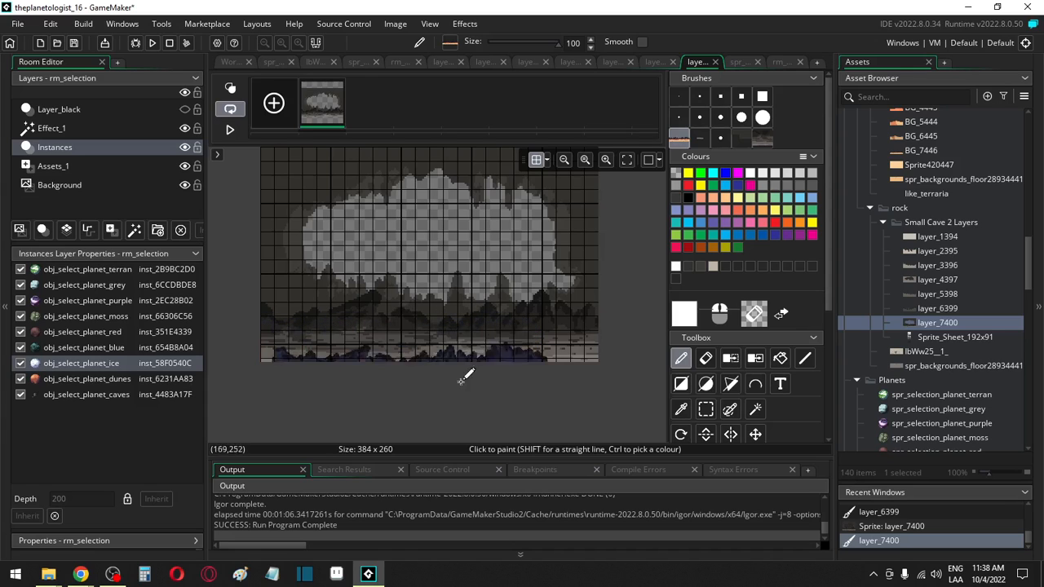
scroll(769, 406, "down", 3)
left_click(804, 388)
right_click(744, 390)
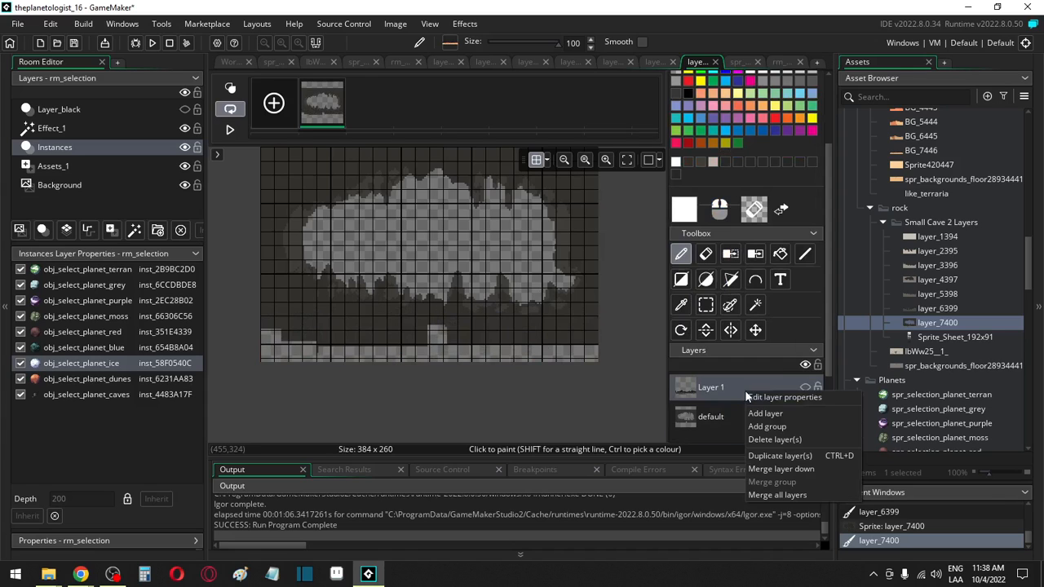
left_click(754, 415)
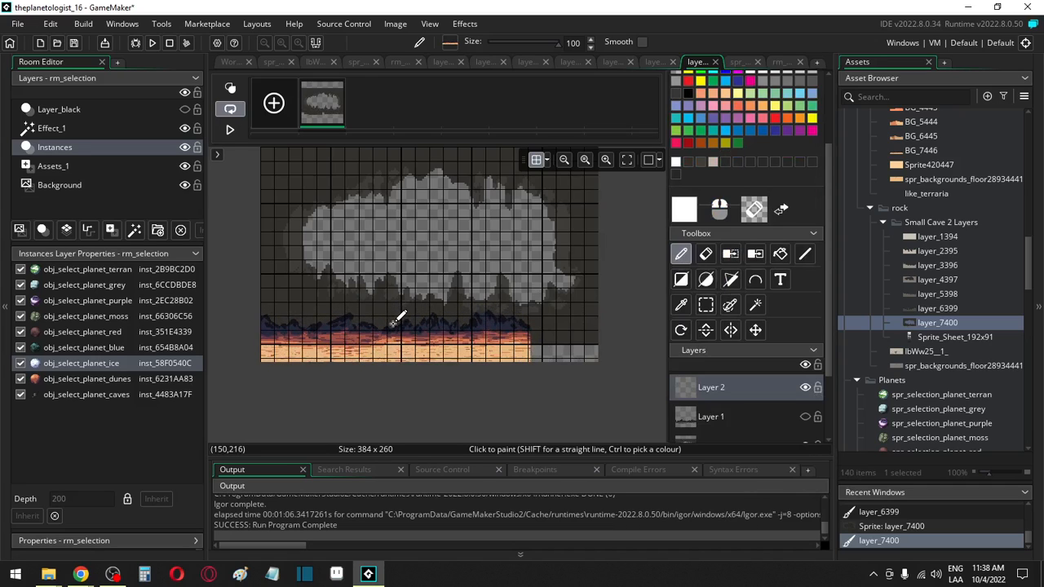
Step: Stamp the orange desert-floor brush across the full width of the cave image's lower edge on the new layer
mouse_move(393, 323)
left_mouse_down()
mouse_move(538, 339)
mouse_move(663, 330)
left_mouse_up()
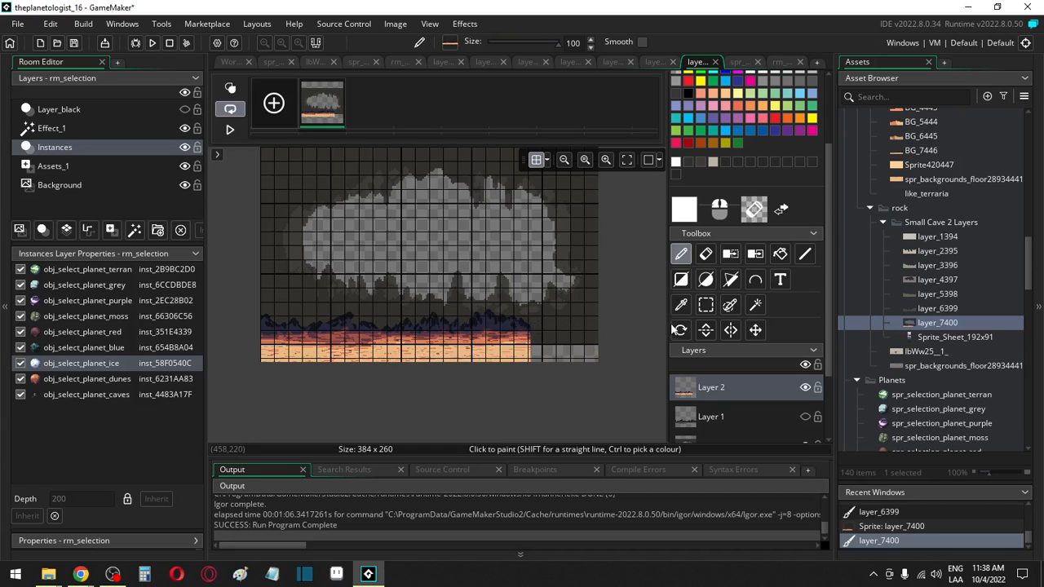
middle_click_drag(633, 310, 497, 354)
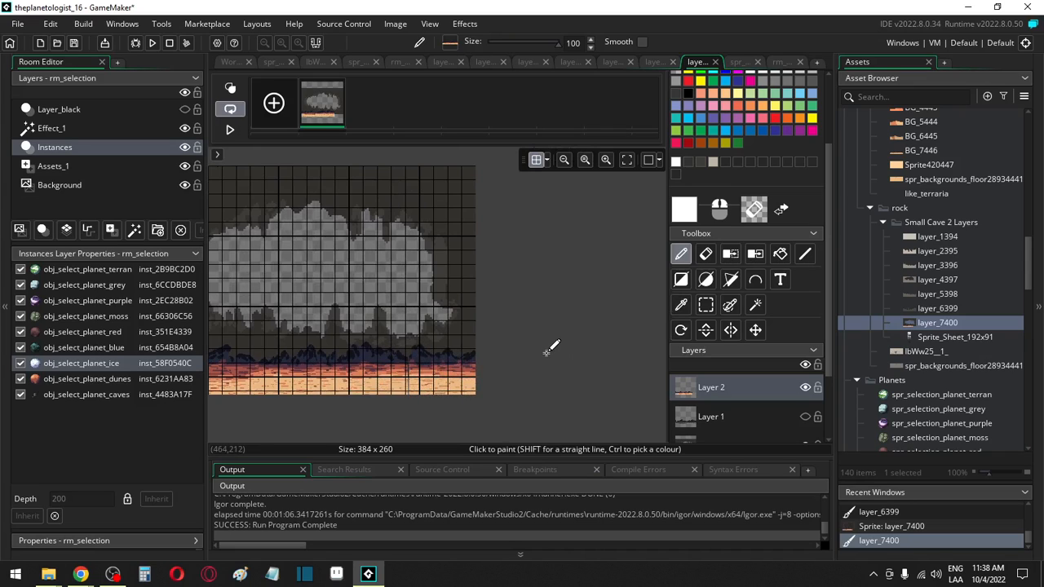
scroll(481, 363, "up", 2, "ctrl")
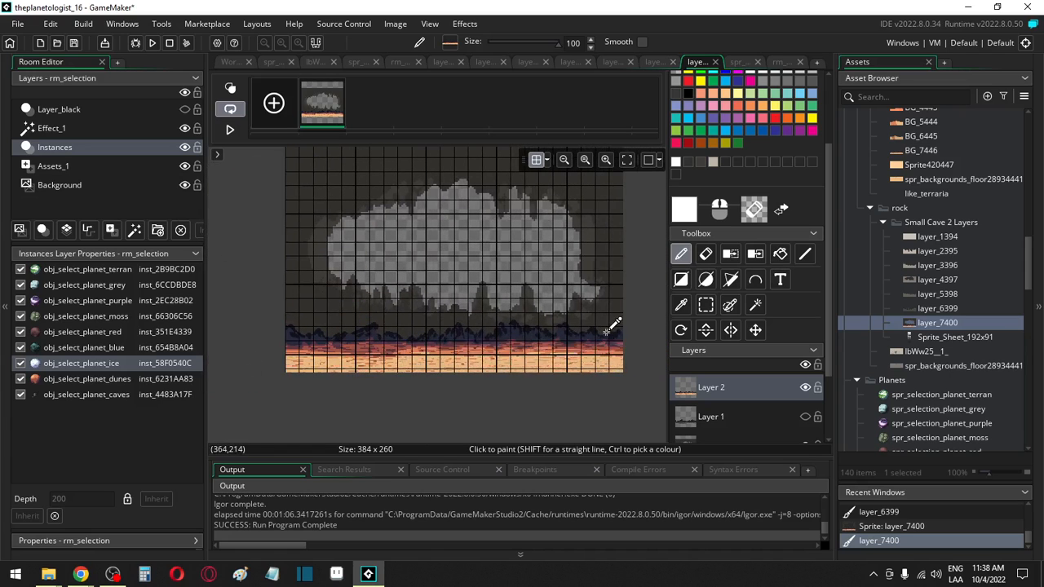
scroll(612, 326, "up", 1, "ctrl")
Step: Show Layer 1, sample its darkest rock colour and use it to replace the darkest mountain shade on Layer 2
left_click(740, 416)
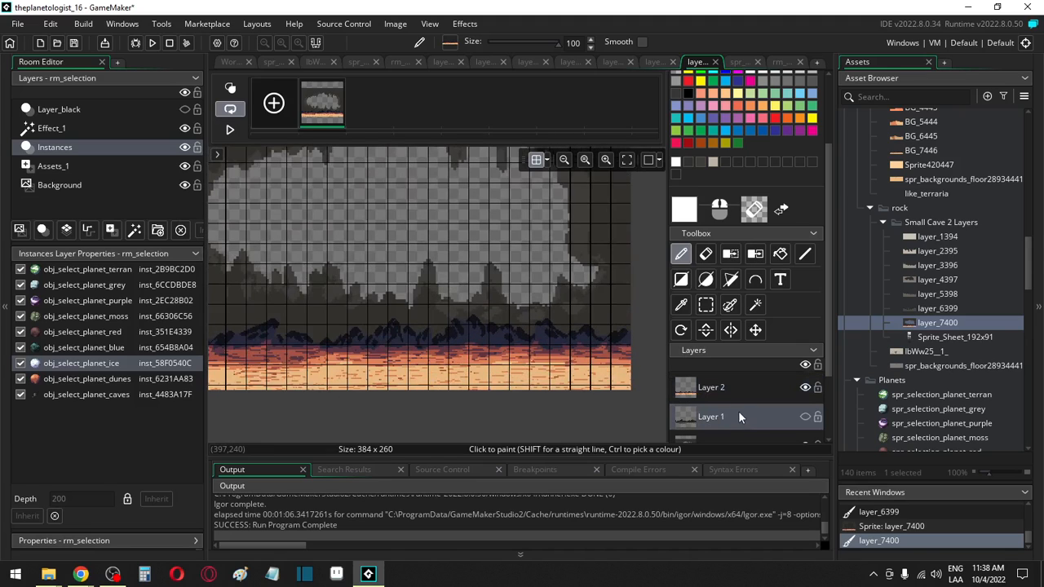
left_click(805, 417)
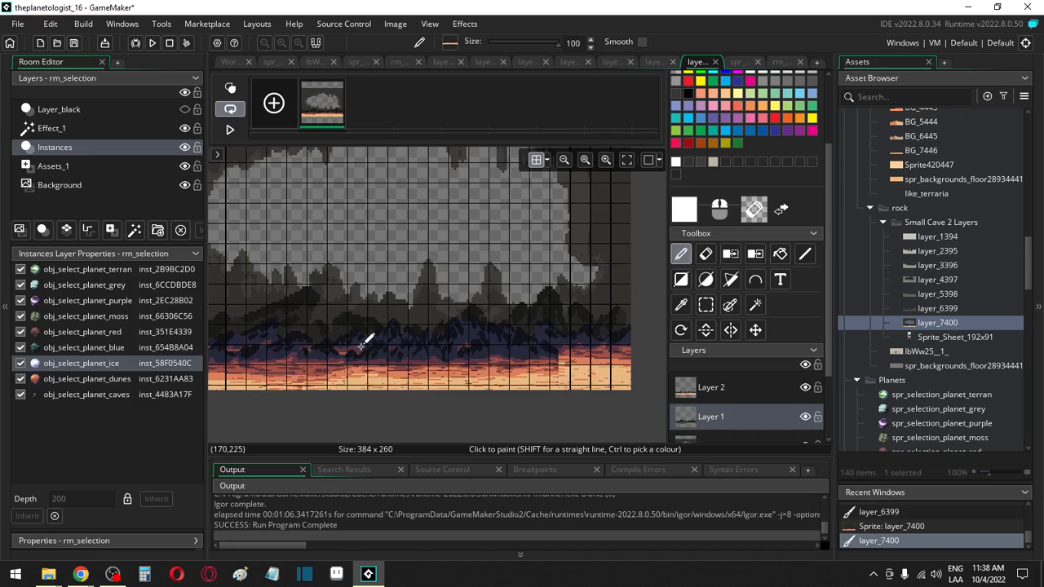
left_click(303, 295, "ctrl")
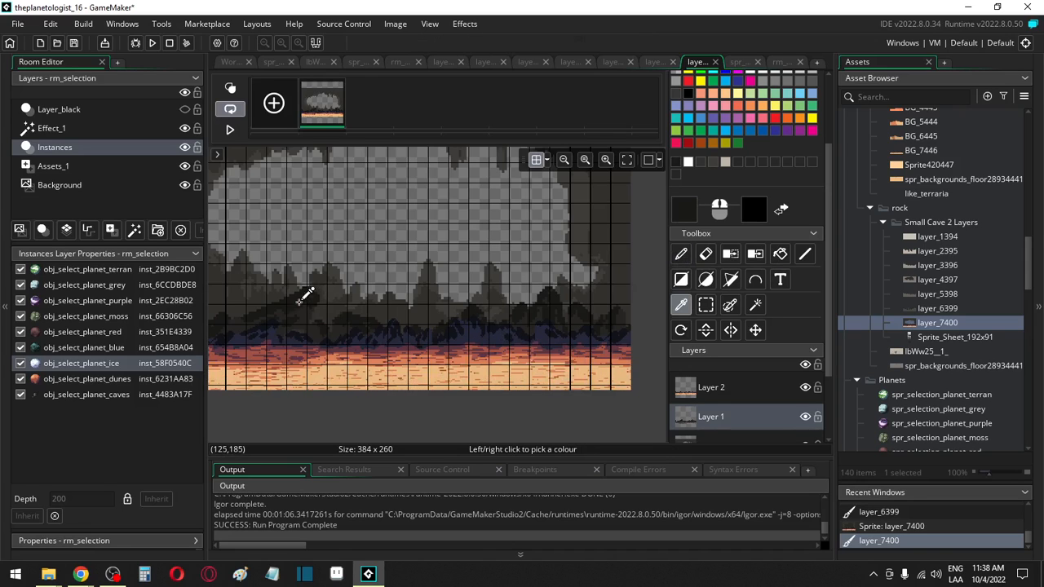
key("shift+f")
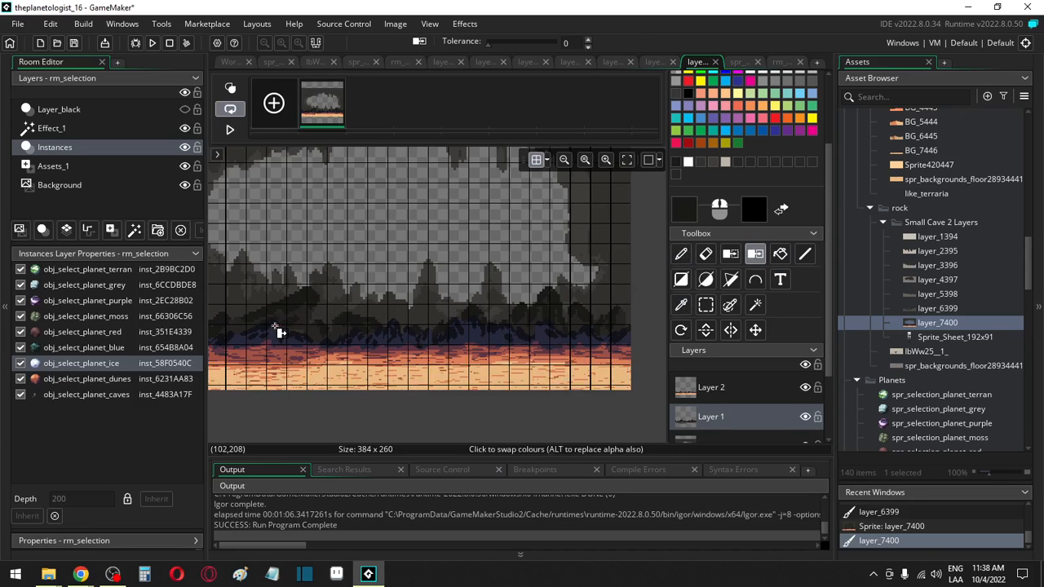
left_click(707, 387)
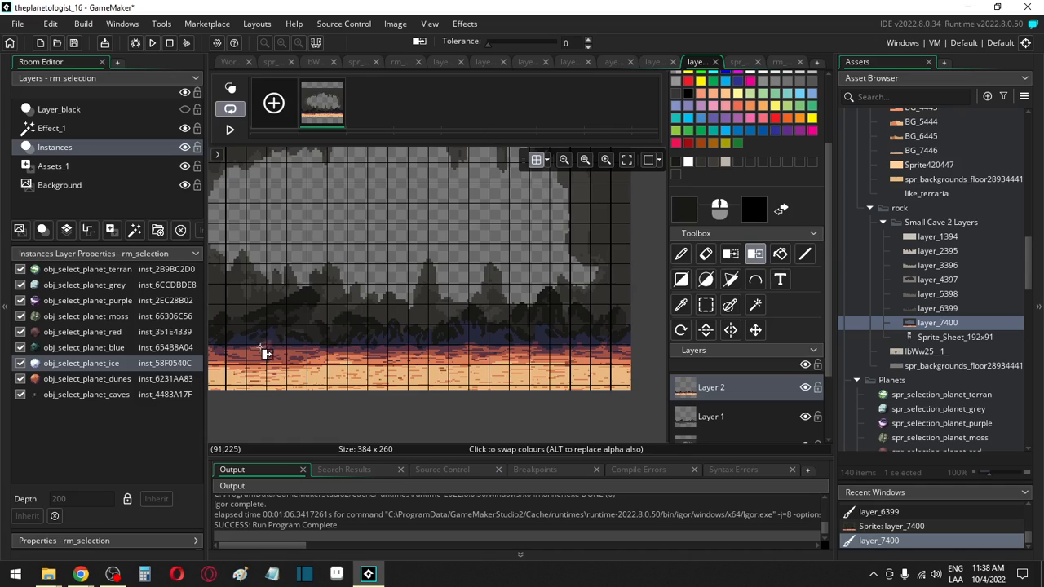
Step: Replace the mountains' navy blue shades on Layer 2 with dark grey tones sampled from the cave rocks
left_click(298, 319, "alt")
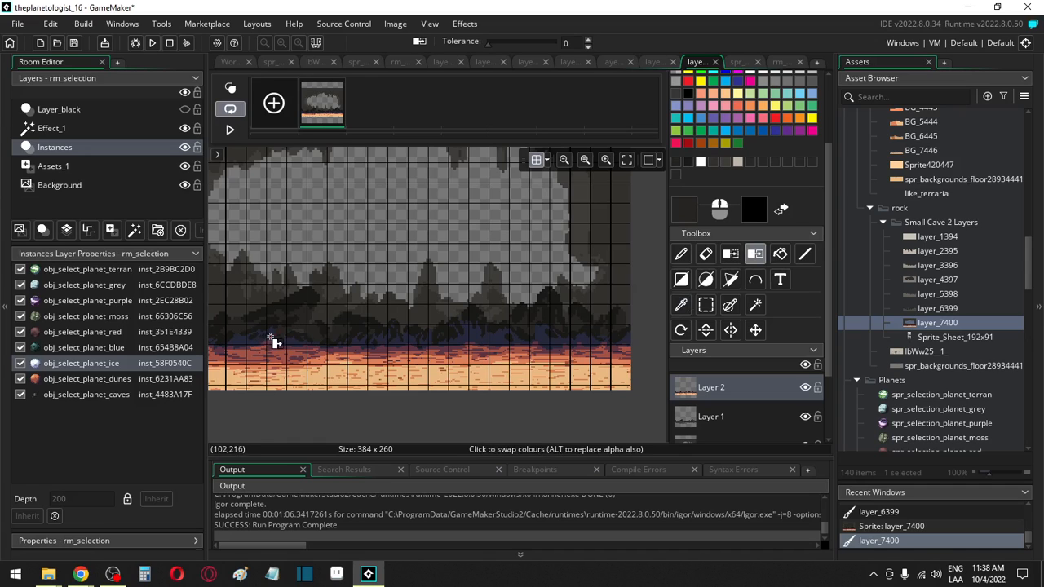
left_click(310, 323, "alt")
left_click(280, 354)
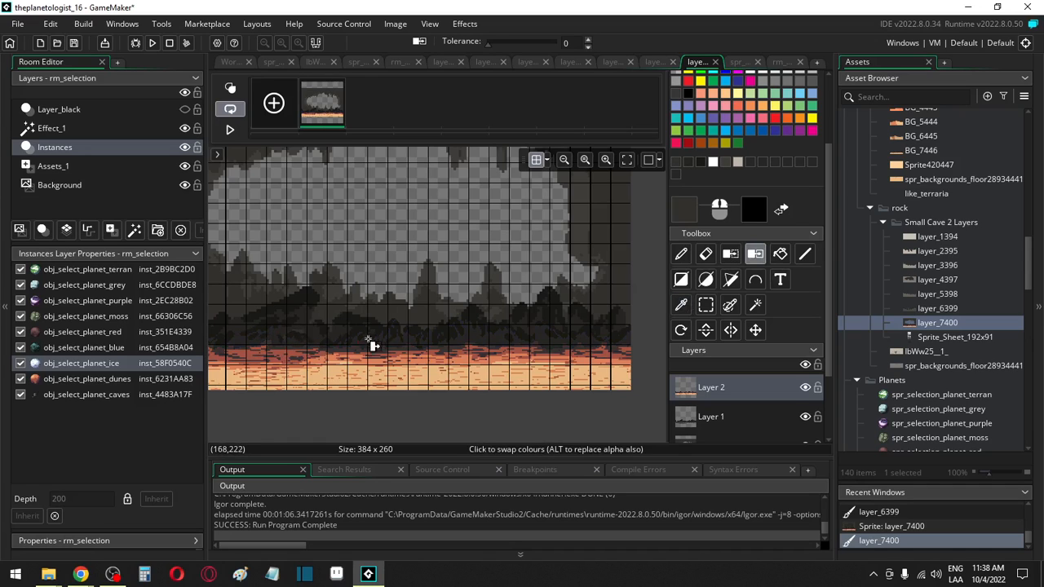
Step: Sample a dark brown-grey from the cave floor beneath Layer 2 and use it to replace the darker red shade of the Layer 2 floor
left_click(804, 387)
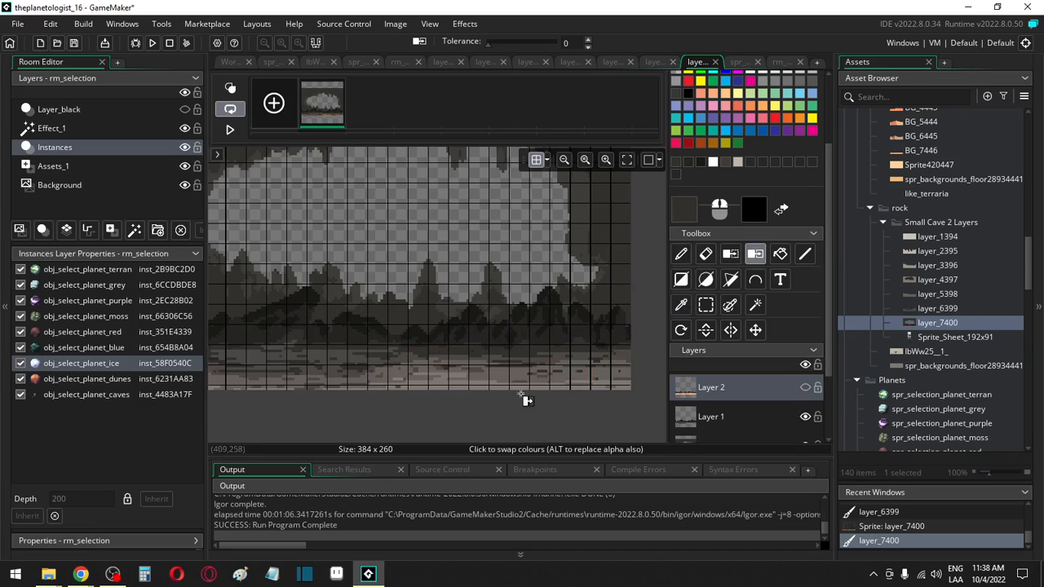
left_click(319, 354, "alt")
left_click(804, 388)
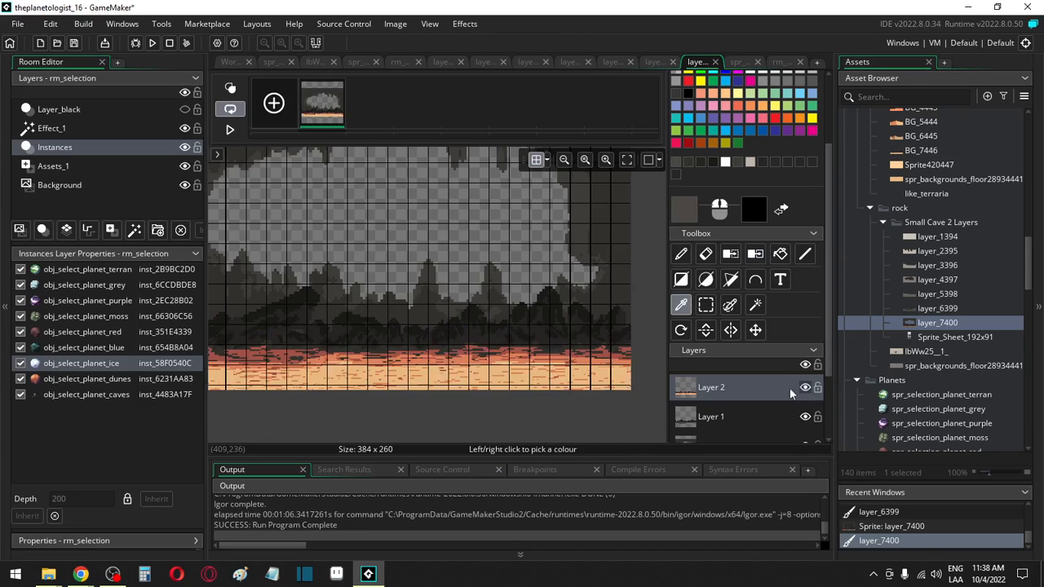
left_click(282, 354)
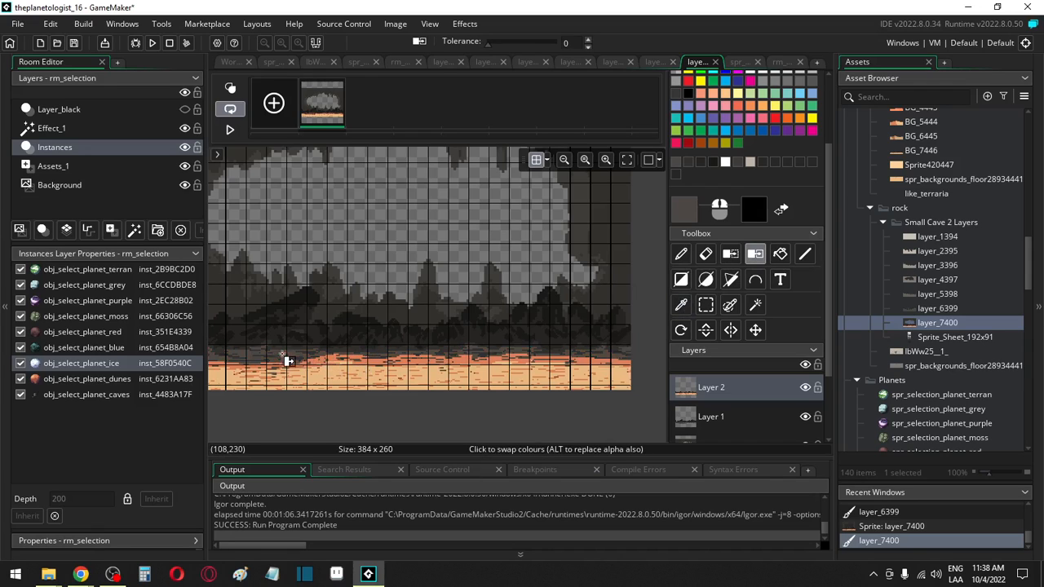
Step: Replace the remaining orange shade of the Layer 2 floor with a mid brown-grey sampled from the original cave floor
left_click(805, 387)
left_click(337, 376, "ctrl")
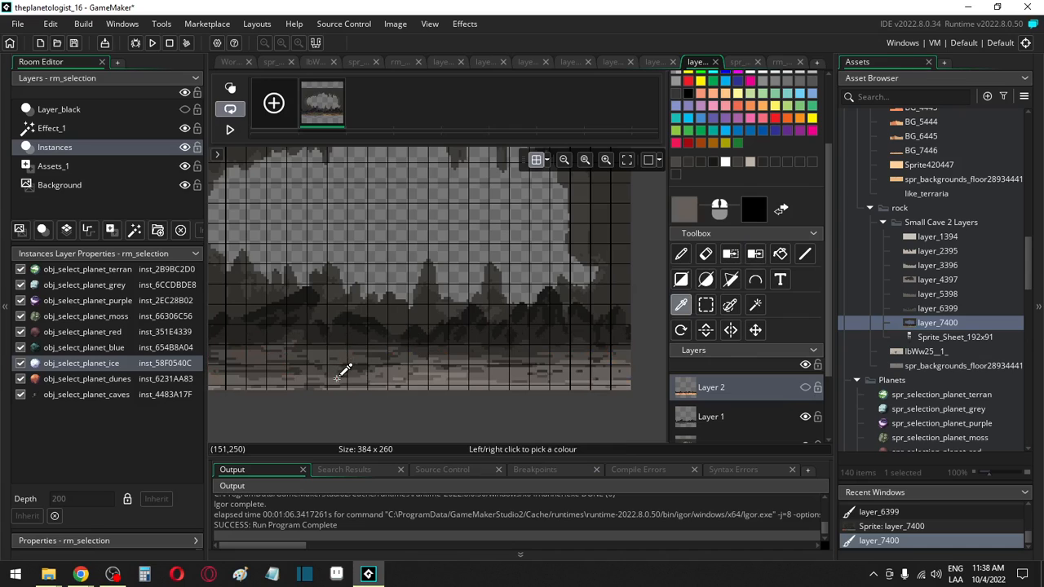
left_click(805, 388)
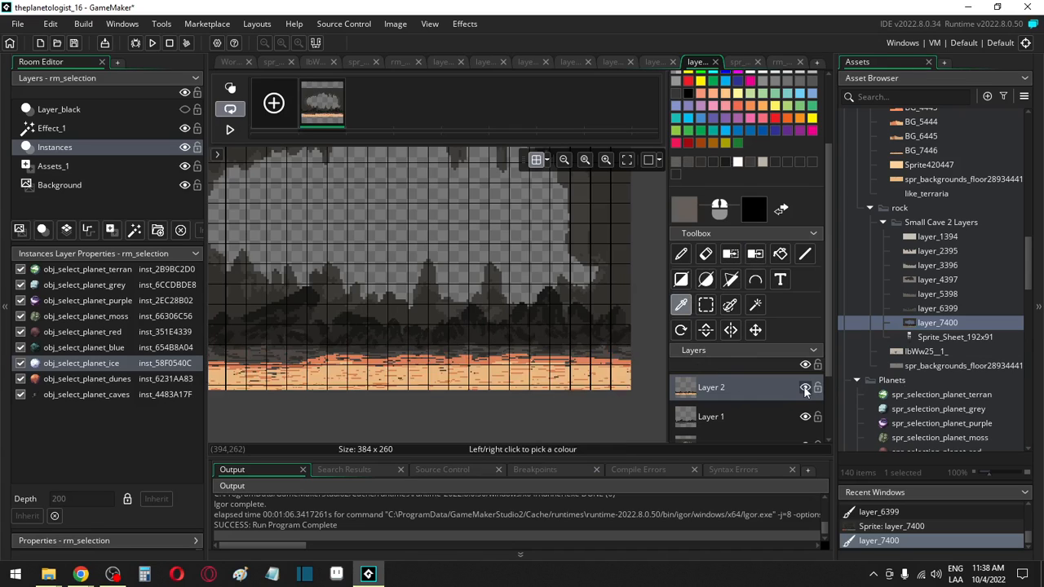
left_click(378, 366)
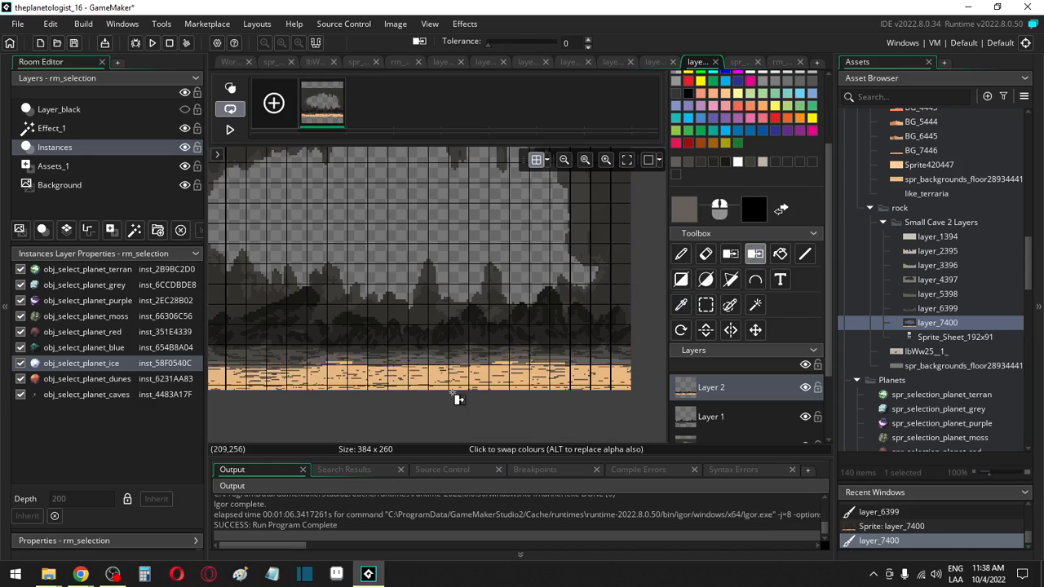
Step: Replace the pale sand colour of the Layer 2 floor with the lighter brown-grey sampled from the cave floor on Layer 1
left_click(805, 390)
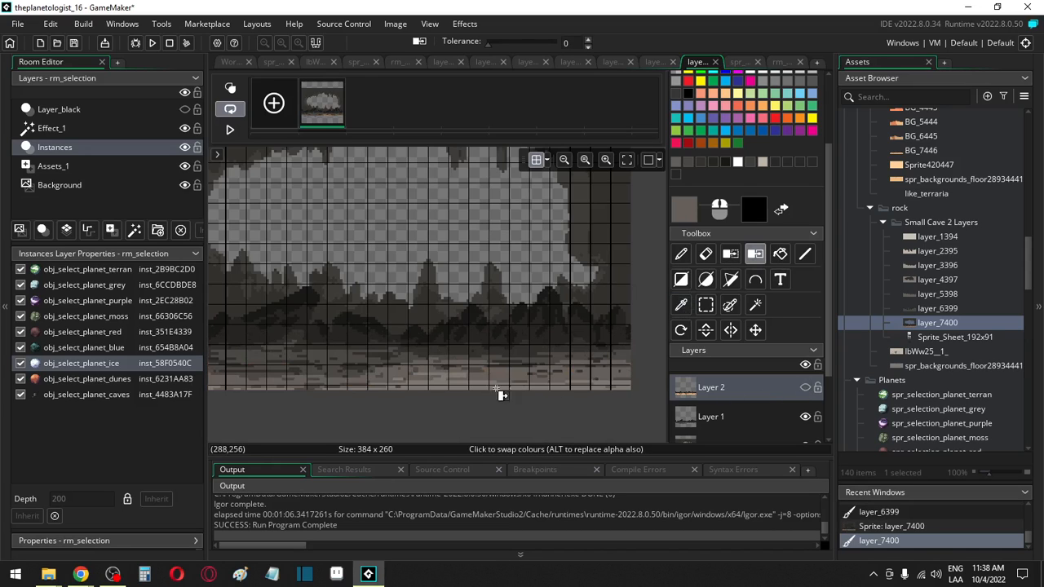
left_click(805, 416)
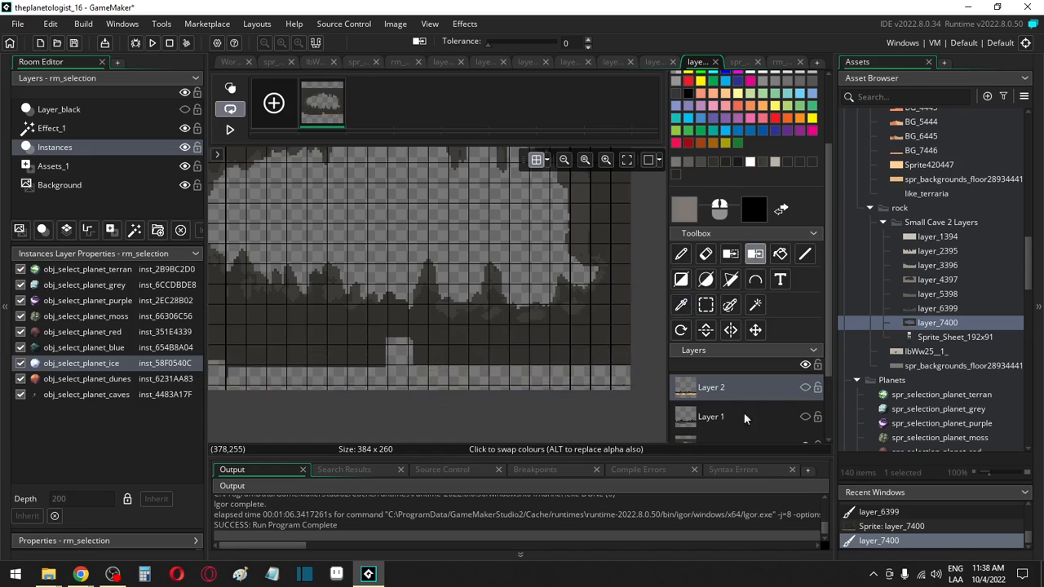
left_click(805, 415)
left_click(804, 387)
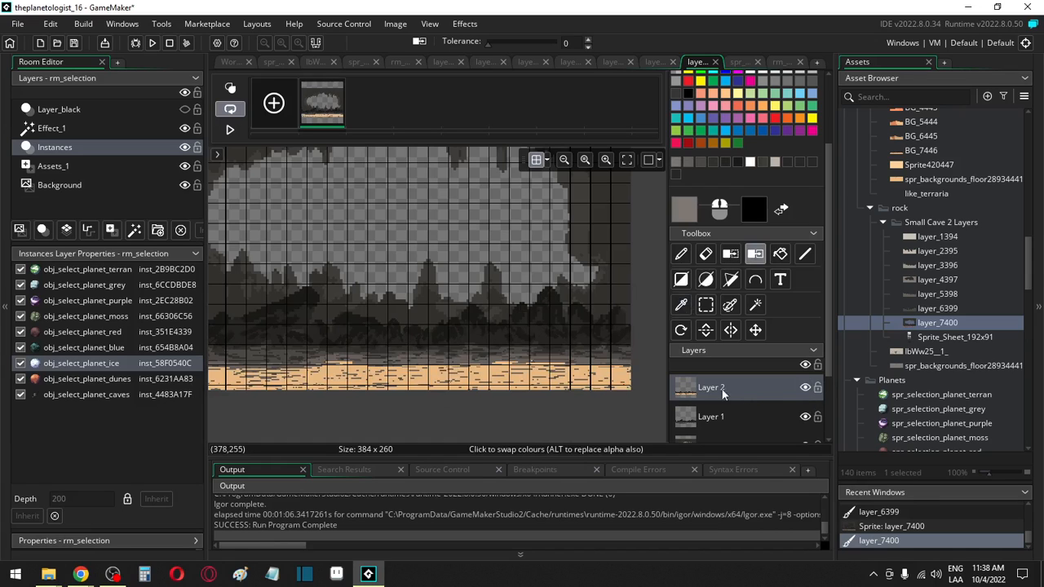
left_click(424, 379)
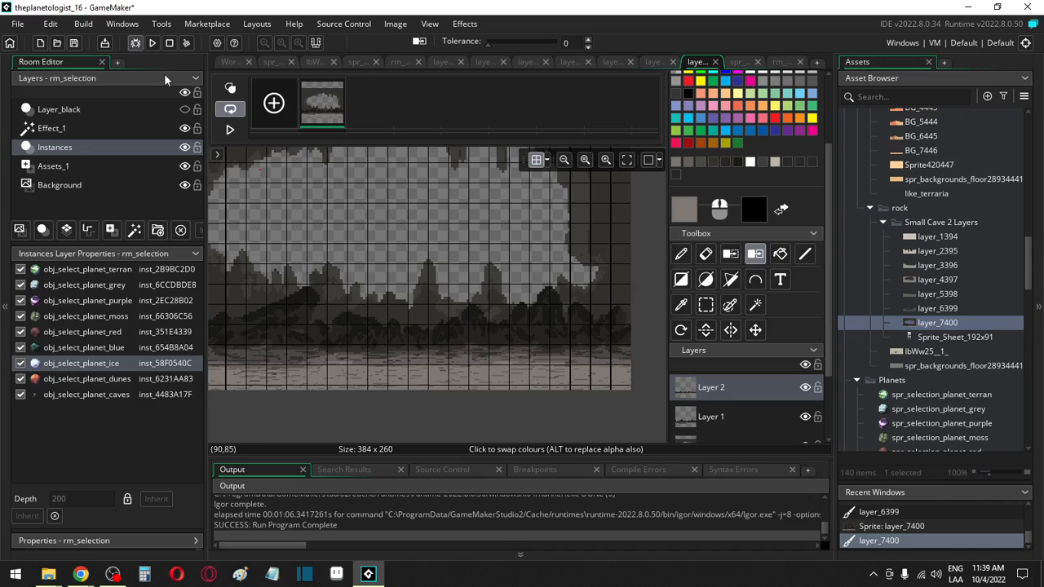
Step: Switch to the rm_world_09 room and look through its layer list for the layer holding the floor sprites
left_click(397, 62)
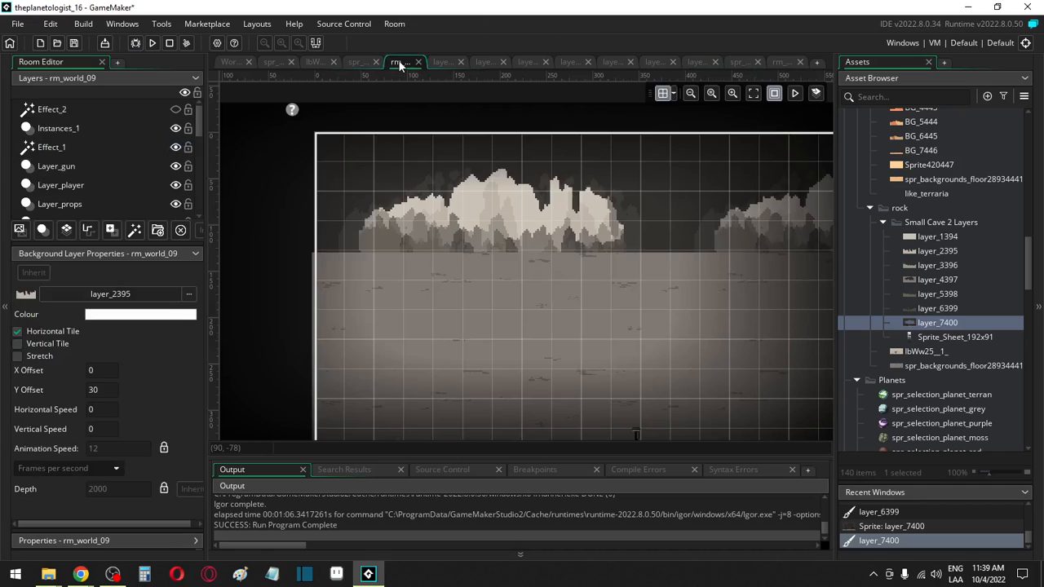
scroll(612, 344, "down", 5, "ctrl")
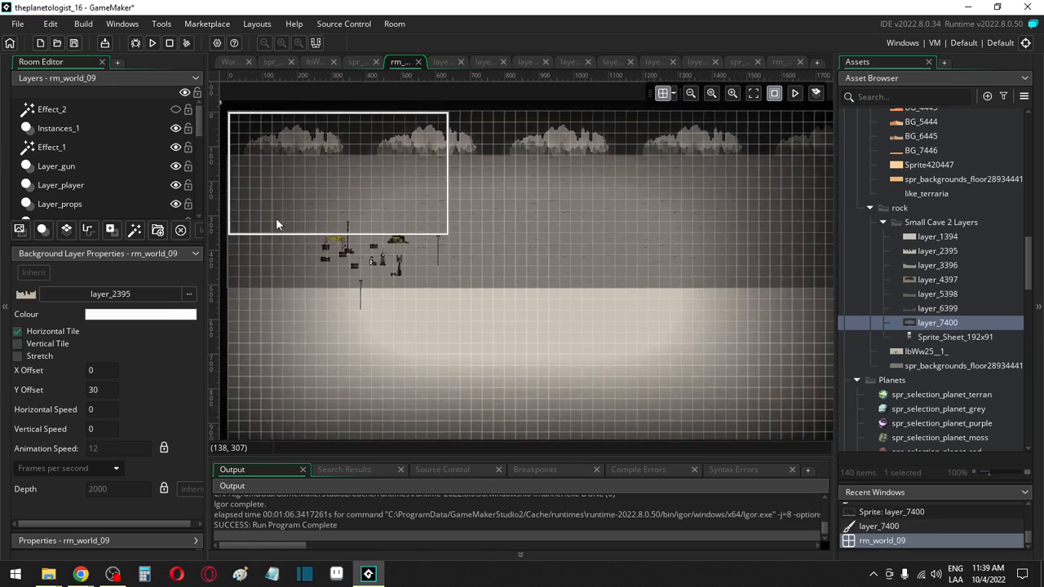
middle_click_drag(275, 225, 361, 237)
left_click(59, 130)
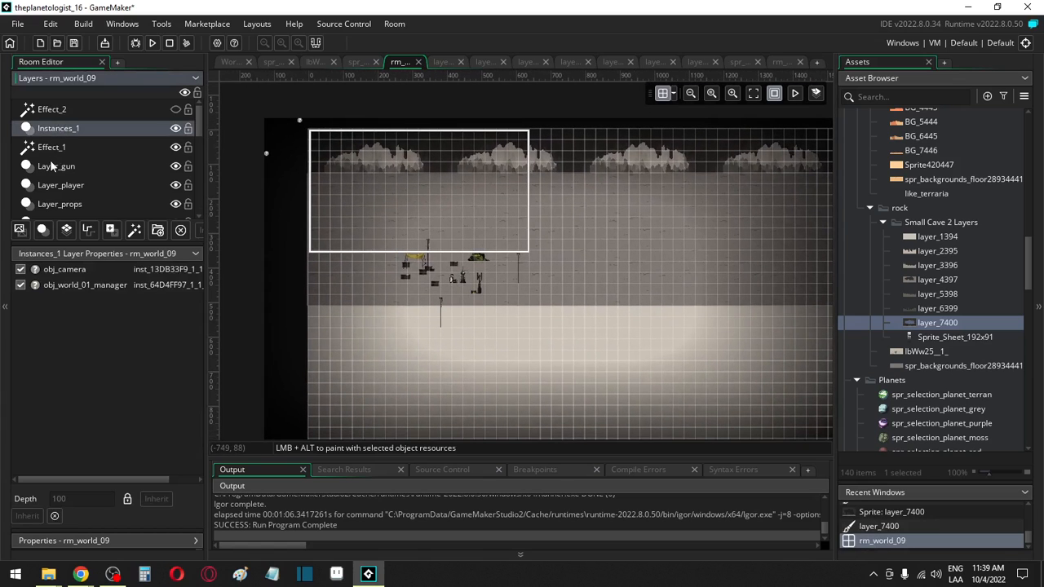
scroll(86, 184, "down", 3)
scroll(85, 180, "up", 3)
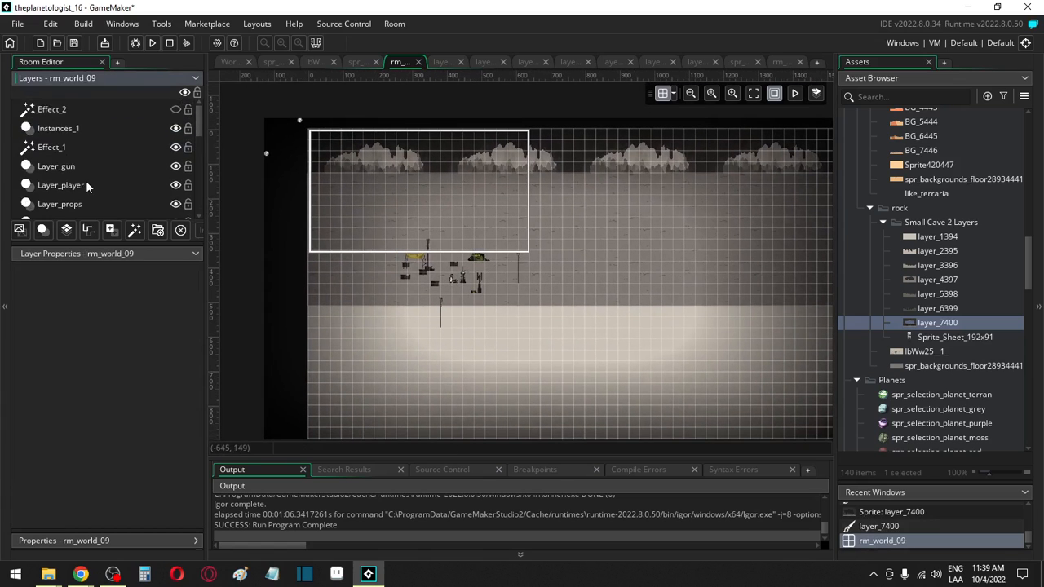
scroll(86, 180, "down", 4)
scroll(87, 188, "down", 3)
scroll(85, 182, "up", 1)
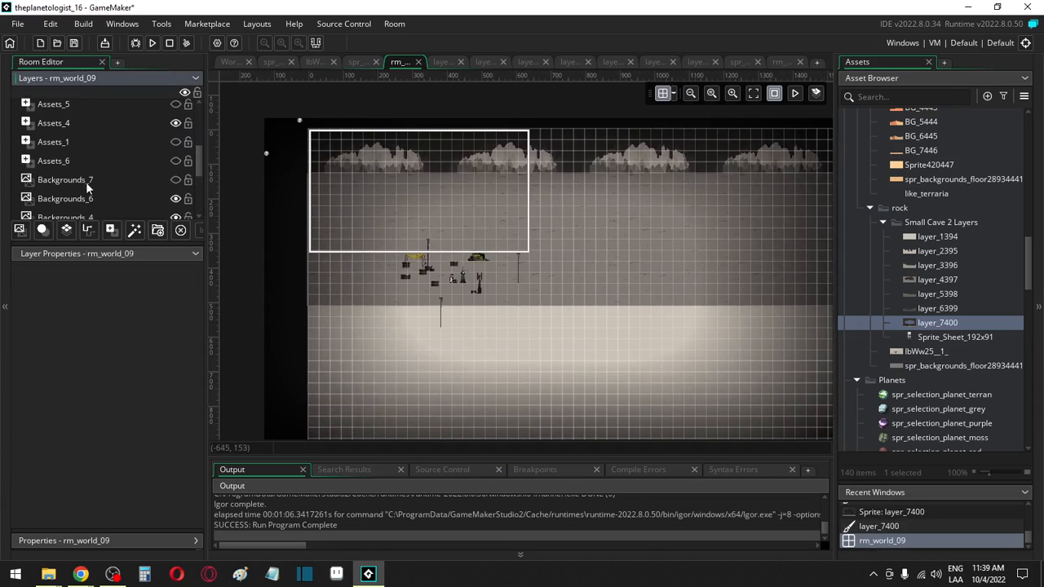
Step: Move all floor sprites on the Assets_4 layer down until they adjoin the lower edge of the enlarged cave background
left_click(79, 123)
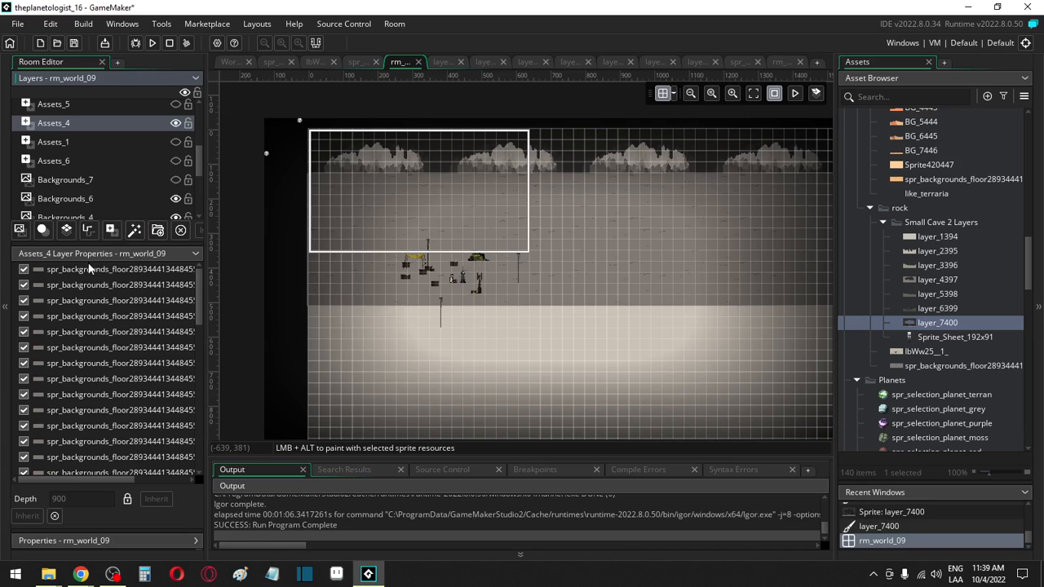
scroll(63, 434, "down", 5)
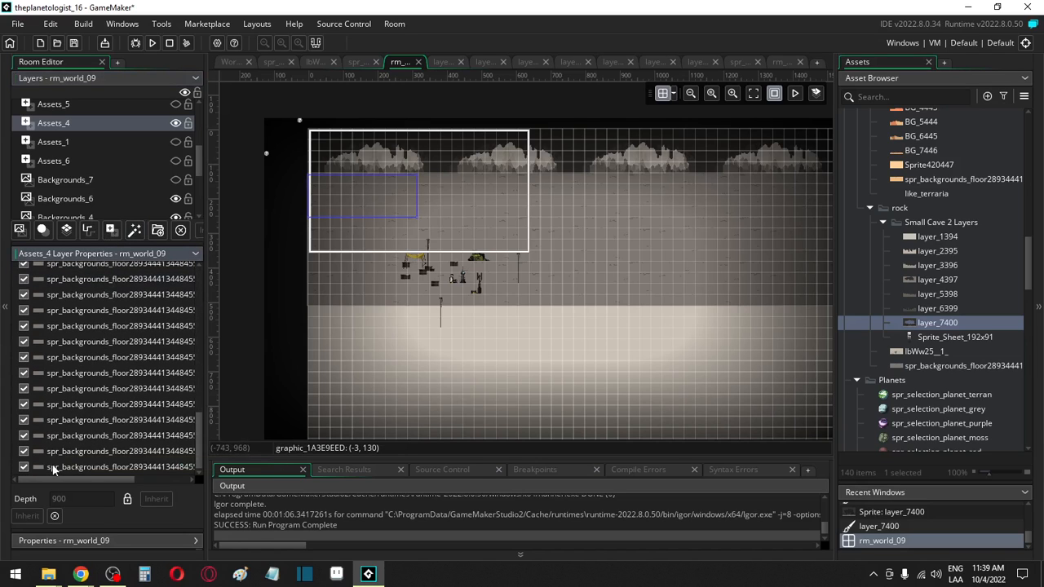
left_click(53, 468, "shift")
scroll(567, 252, "down", 5)
middle_click_drag(652, 263, 591, 276)
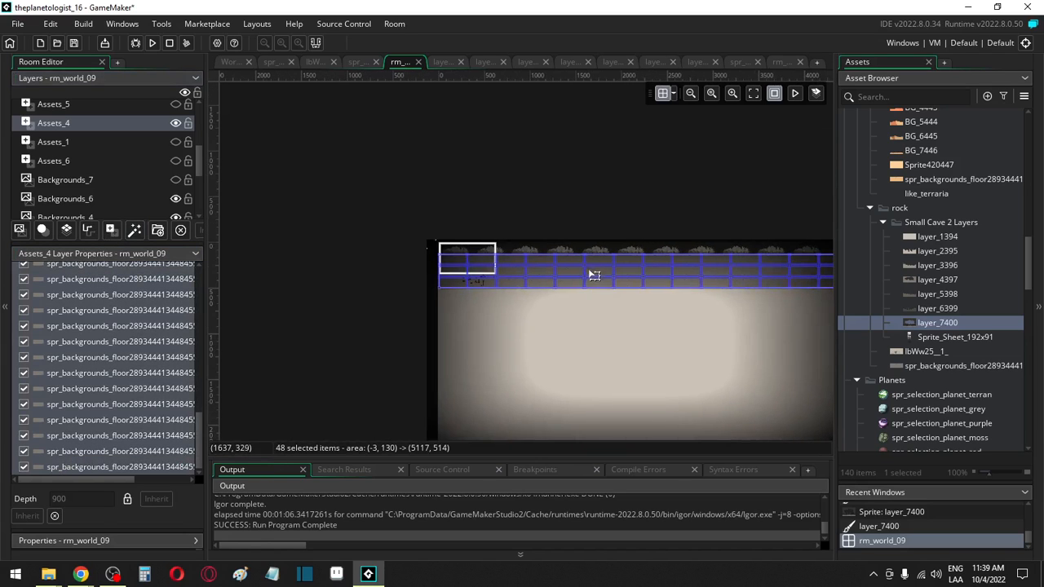
left_click_drag(590, 271, 590, 289)
scroll(558, 265, "up", 6)
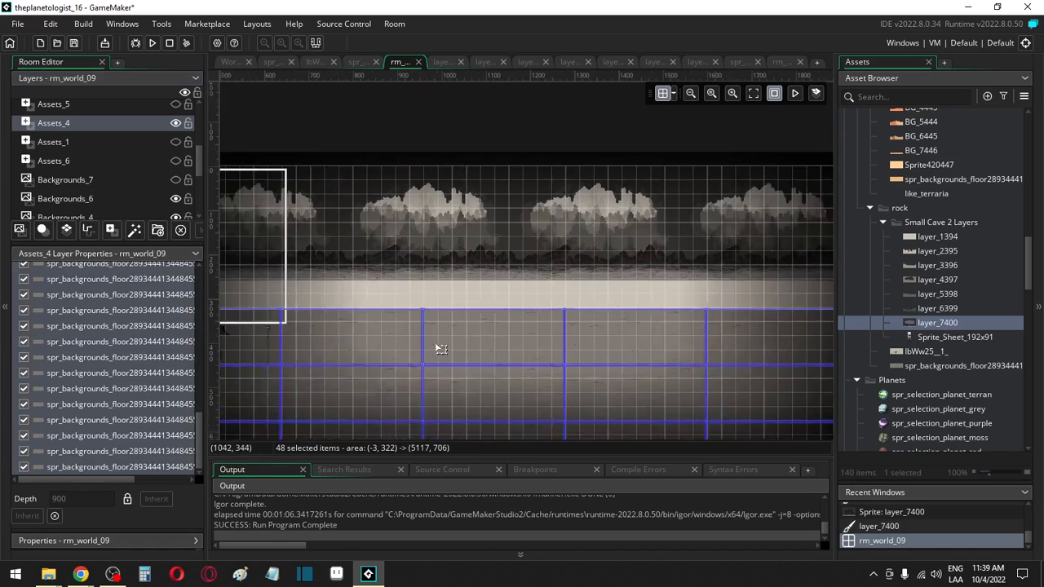
key("Up")
key("Up")
middle_click_drag(423, 353, 578, 319)
left_click(306, 283)
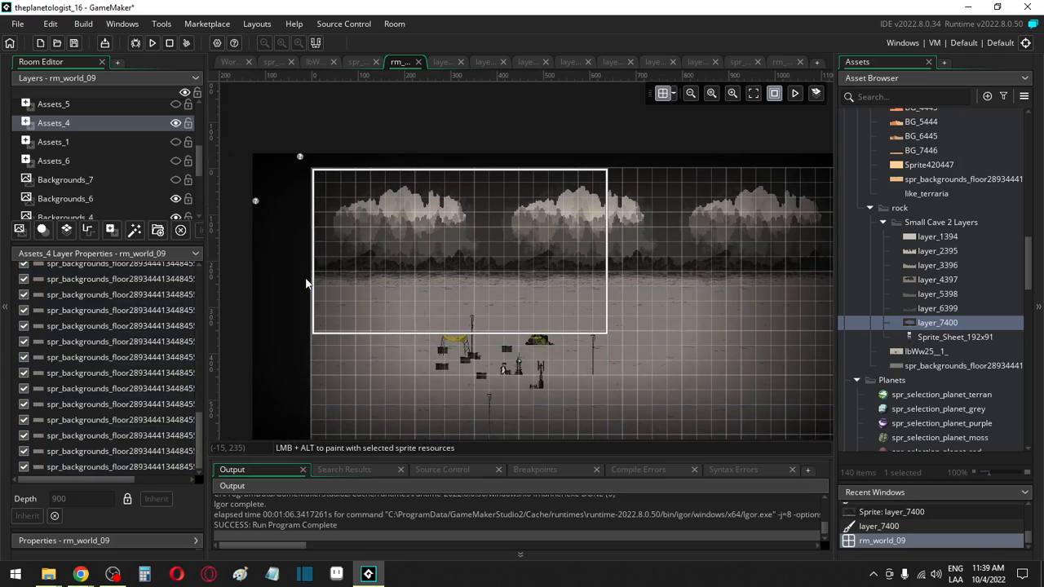
Step: Set the Y Offset of the Background and Backgrounds_1 layers to 0
scroll(153, 197, "up", 7)
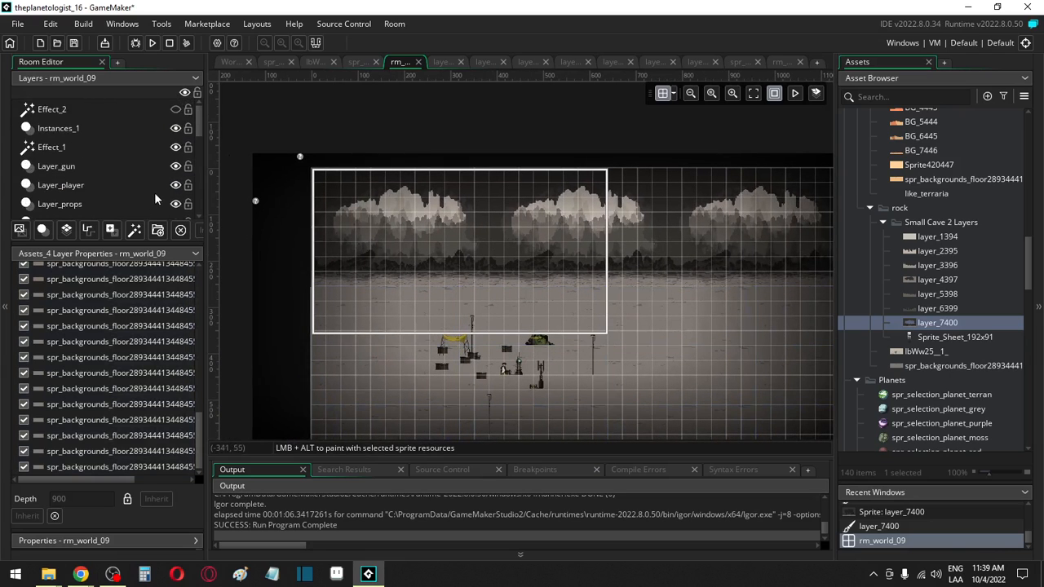
scroll(160, 195, "down", 7)
scroll(160, 196, "down", 4)
left_click(167, 194)
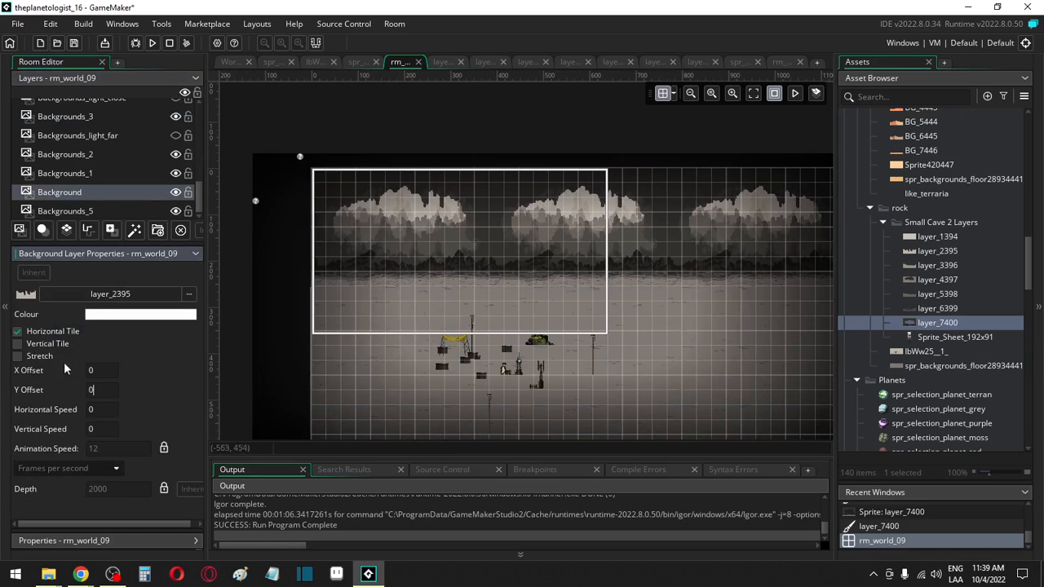
left_click(99, 174)
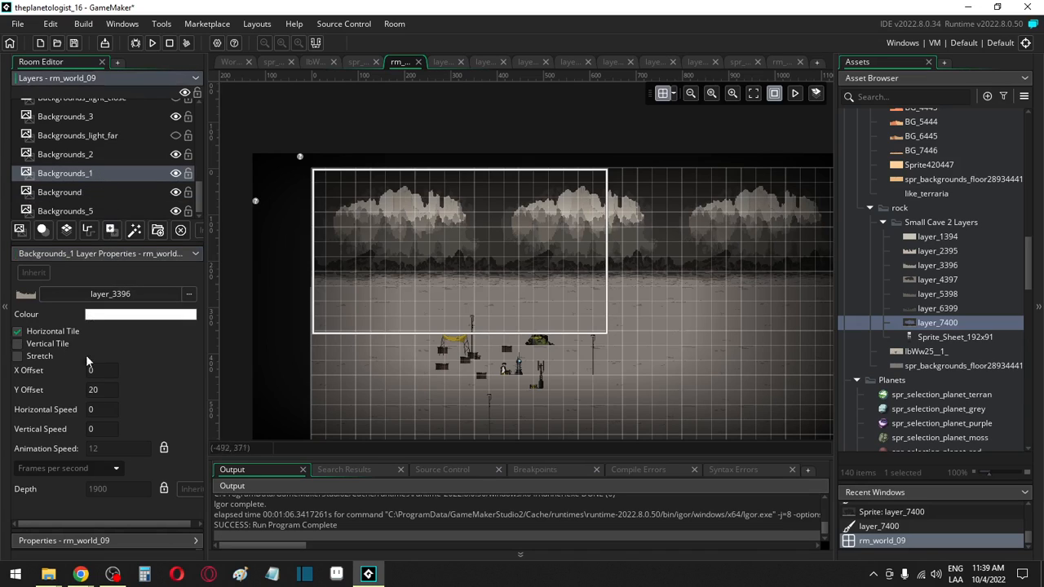
double_click(104, 394)
type("0")
Step: Set the Y Offset of the Backgrounds_2 and Backgrounds_3 layers to 0
left_click(107, 156)
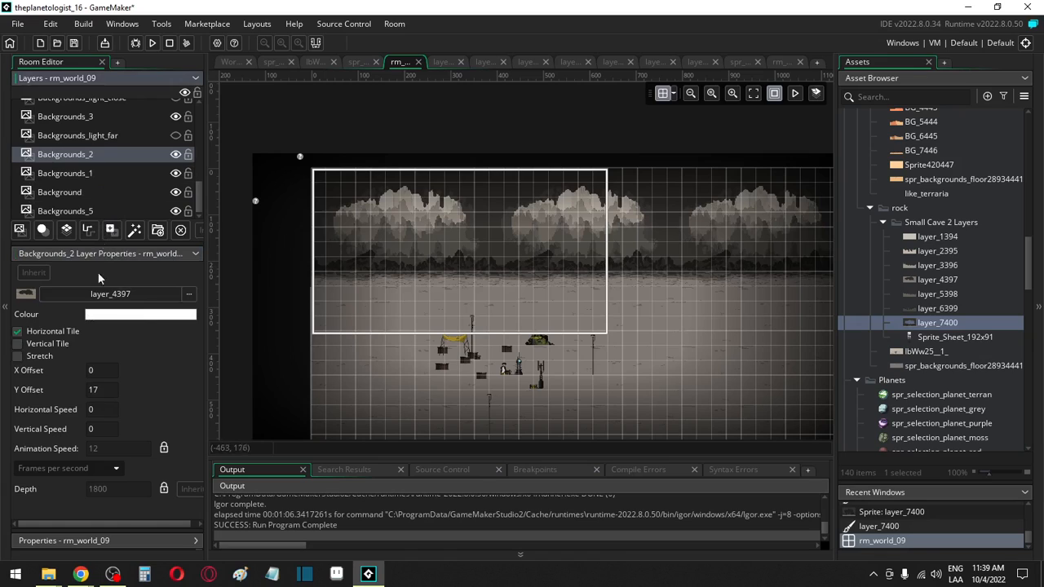
double_click(103, 392)
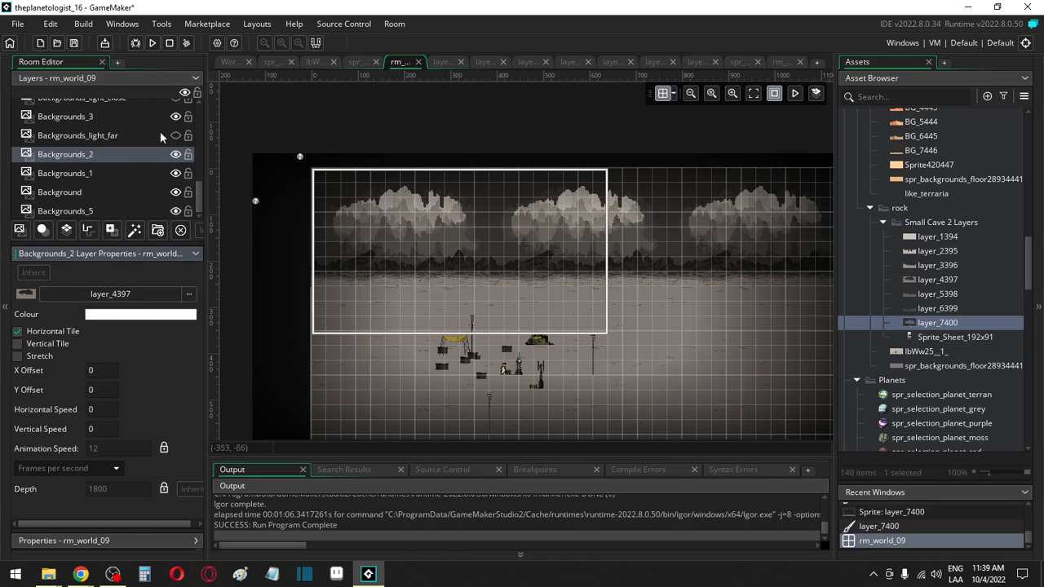
left_click(140, 119)
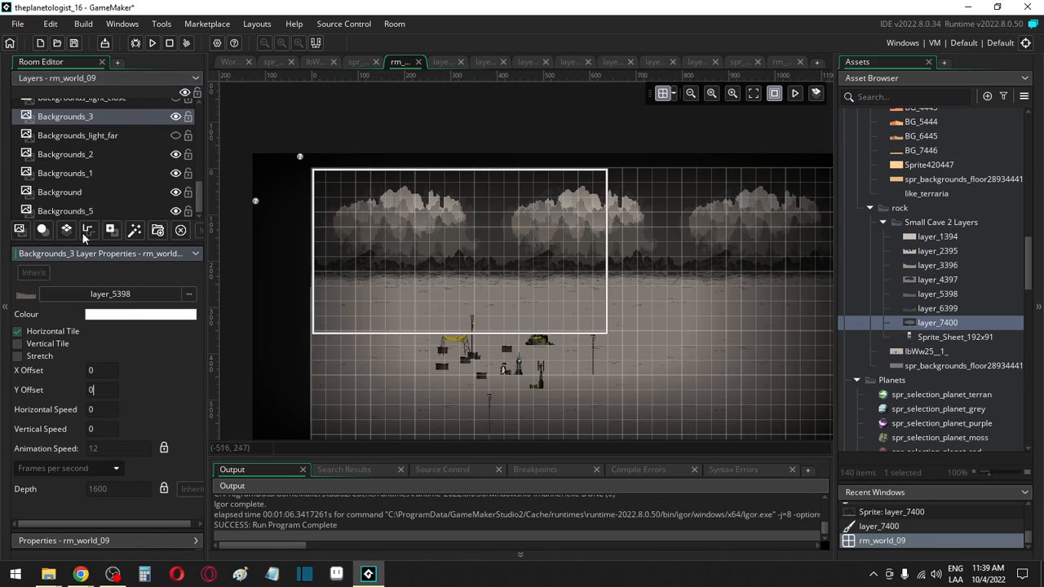
left_click(86, 154)
Step: Try a Y Offset of 0 on Backgrounds_4 and toggle Backgrounds_6's visibility to compare the layers
scroll(86, 159, "up", 2)
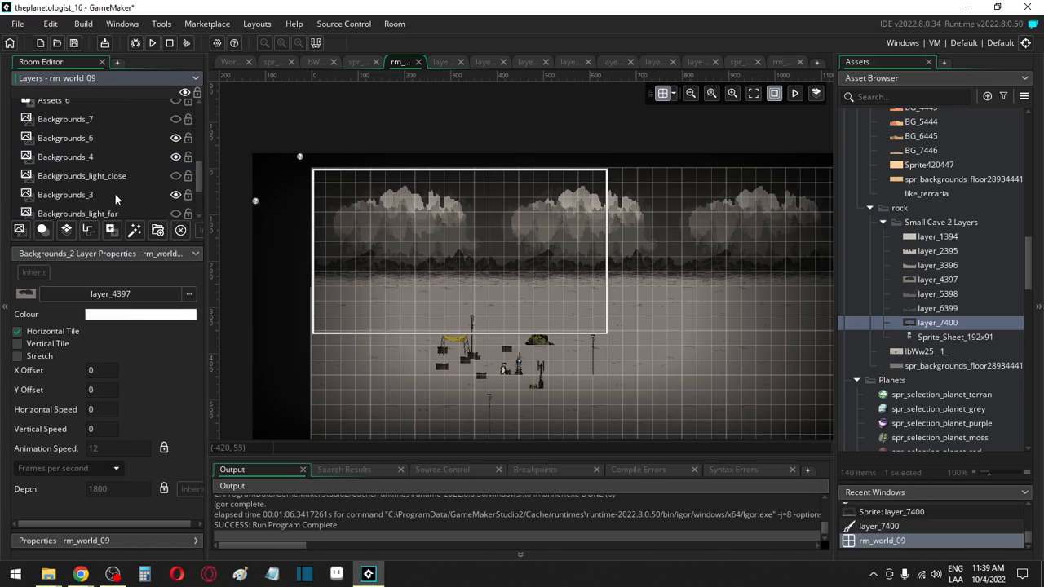
left_click(122, 161)
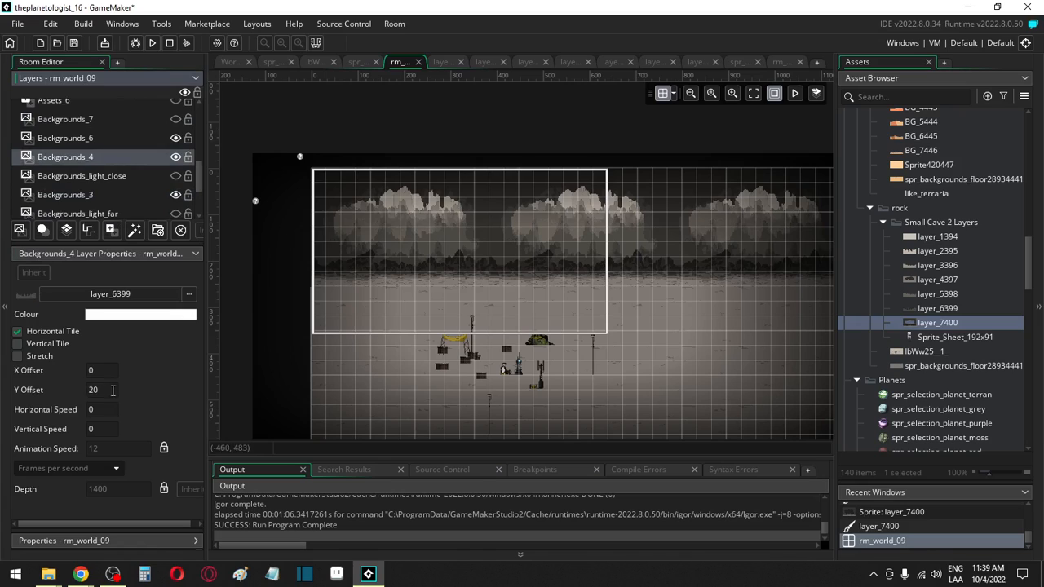
double_click(113, 390)
type("0")
left_click(122, 138)
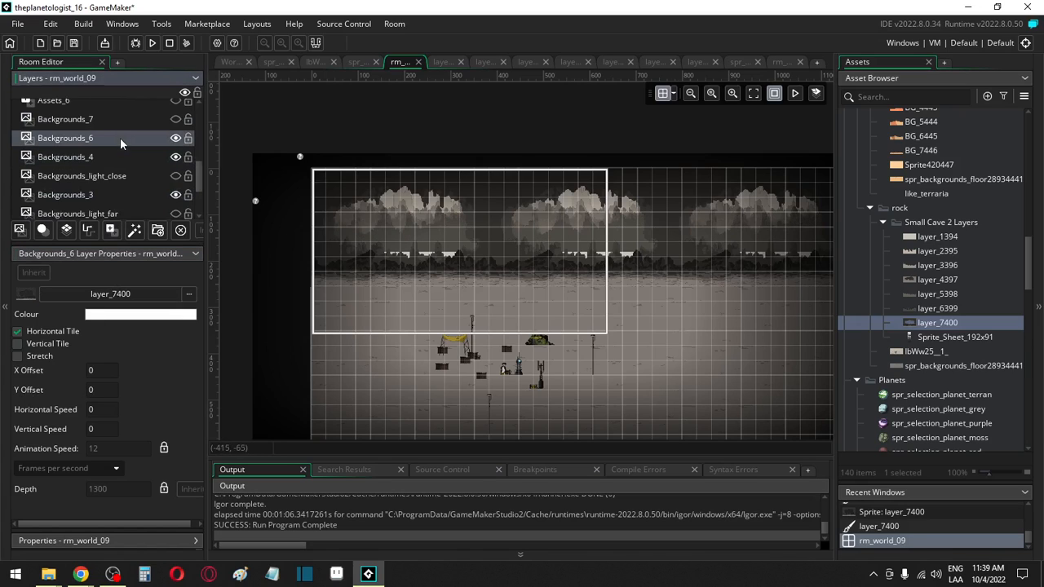
left_click(176, 138)
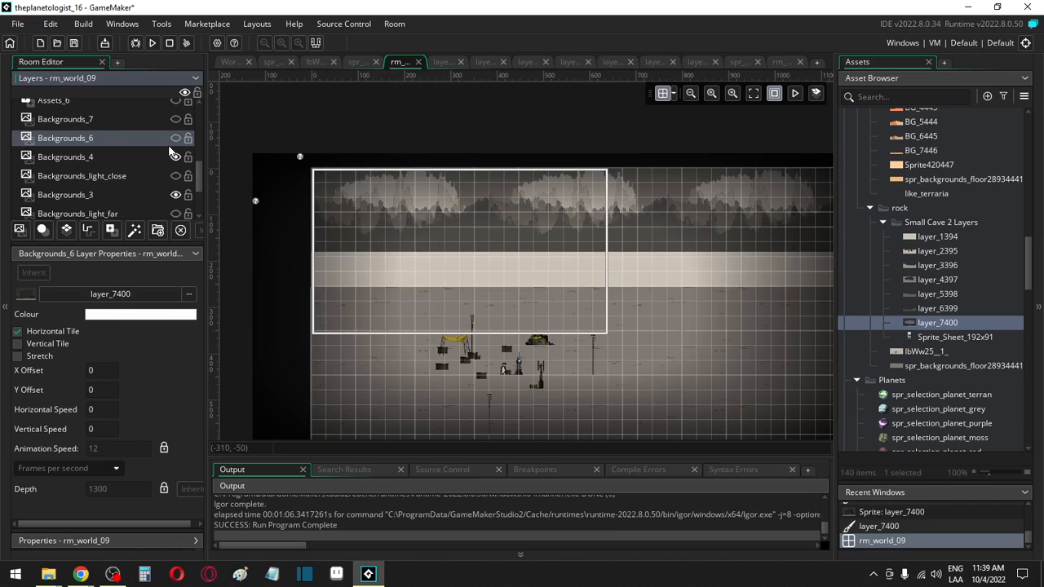
left_click(175, 138)
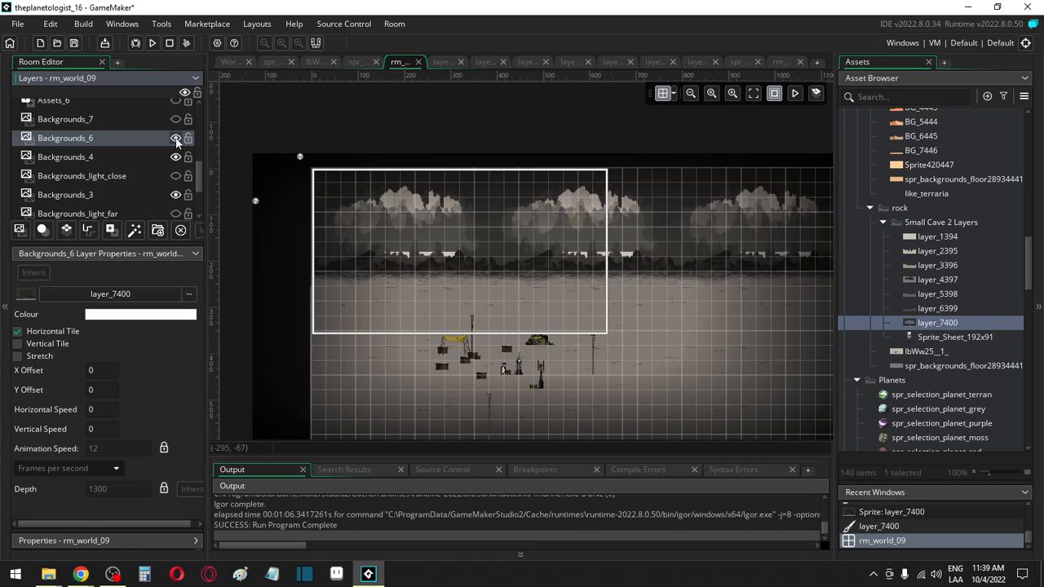
Step: Set the Y Offset of the Backgrounds_4 layer to 40, after trying 30
left_click(117, 158)
left_click(64, 390)
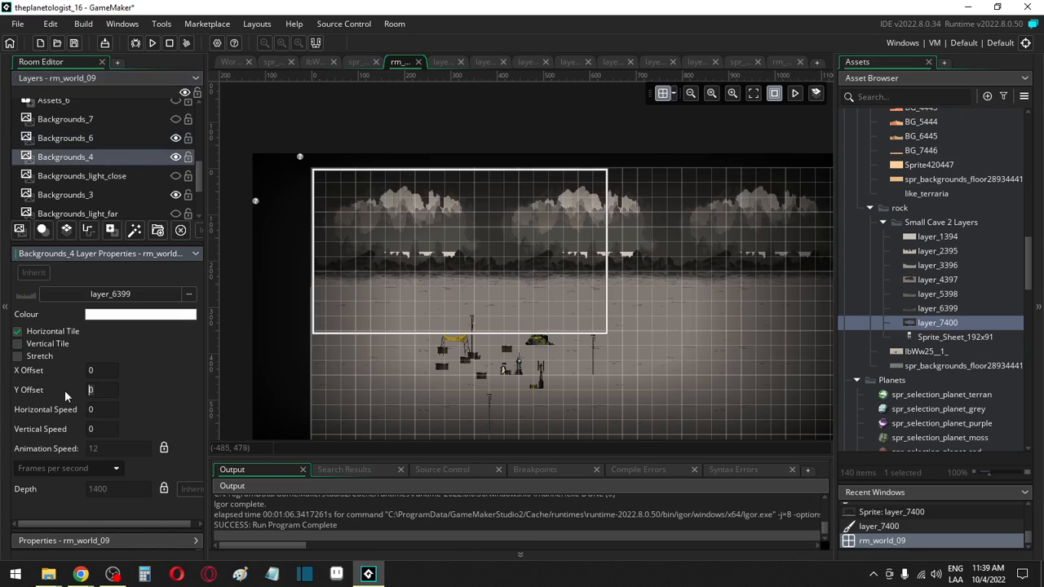
type("30")
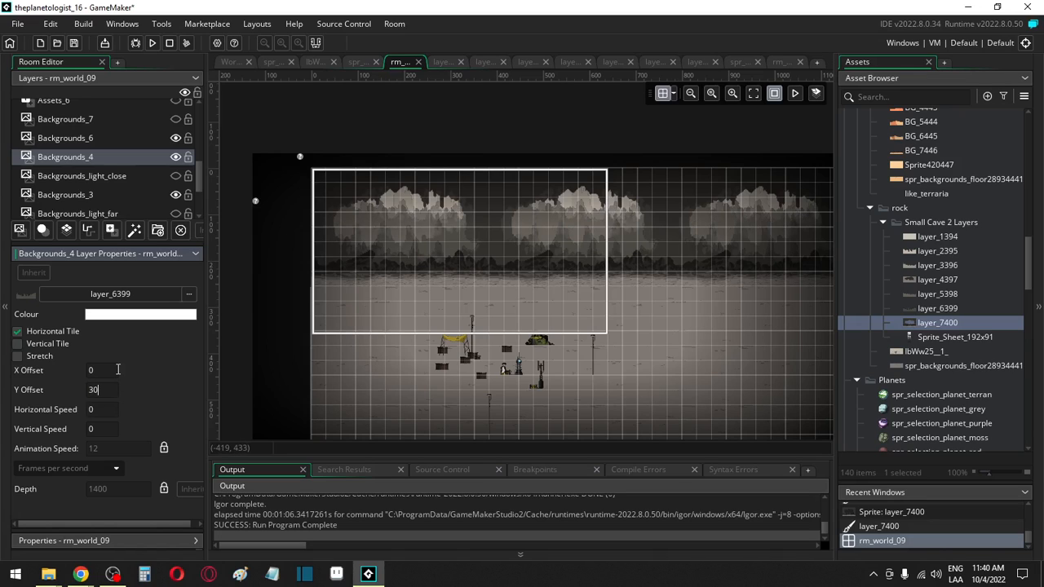
left_click(172, 159)
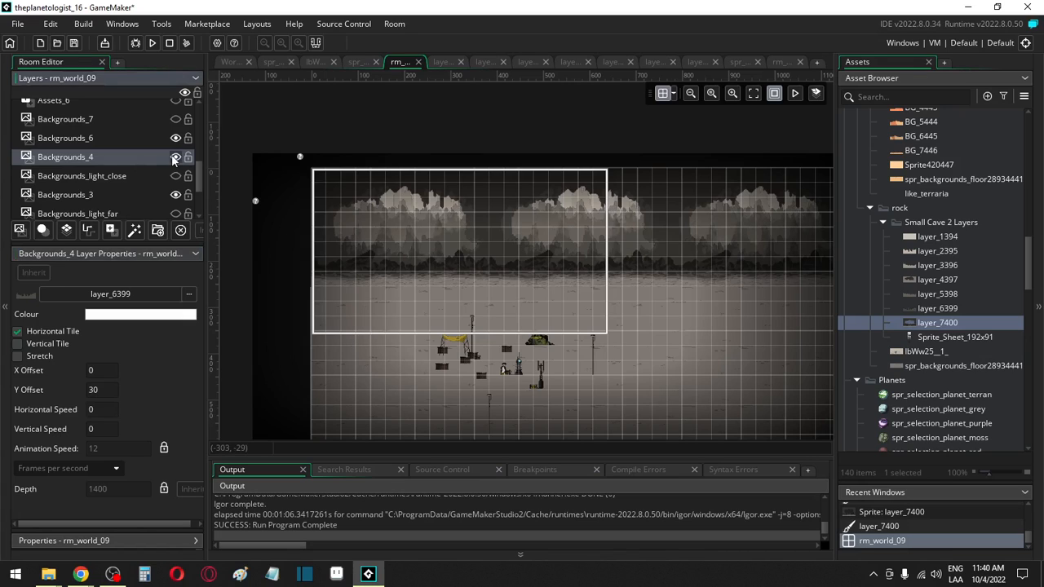
left_click(102, 389)
type("40")
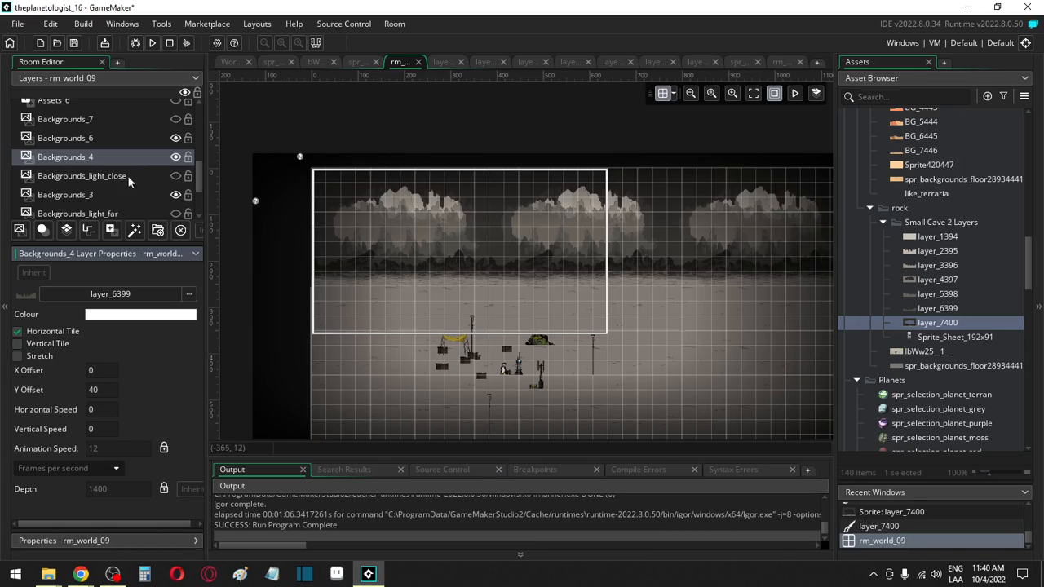
Step: Set the Y Offset of the Backgrounds_3 layer to 30 and of the Backgrounds_2 layer to 20
left_click(101, 194)
left_click(97, 390)
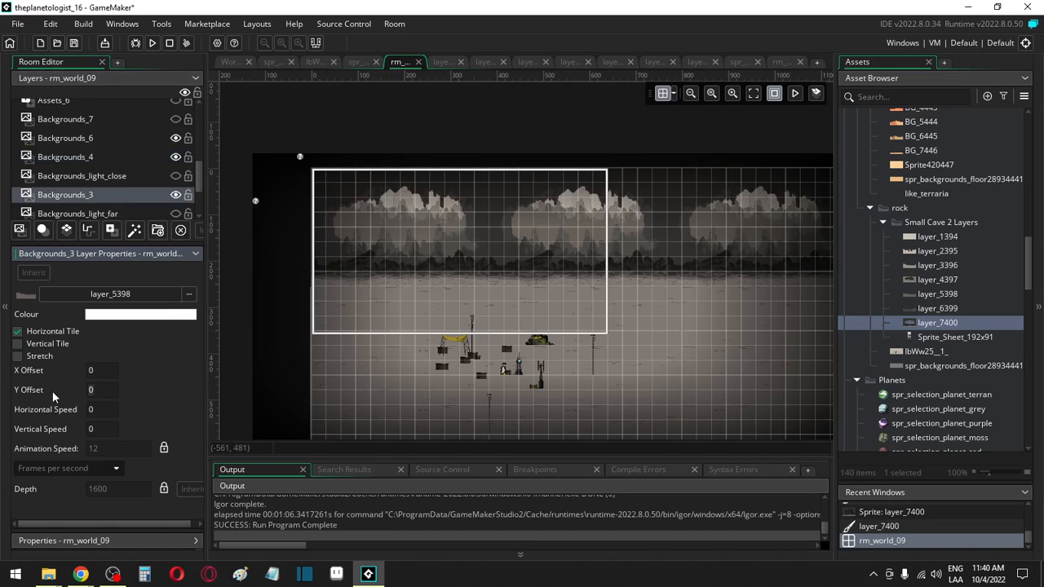
type("30")
left_click(129, 194)
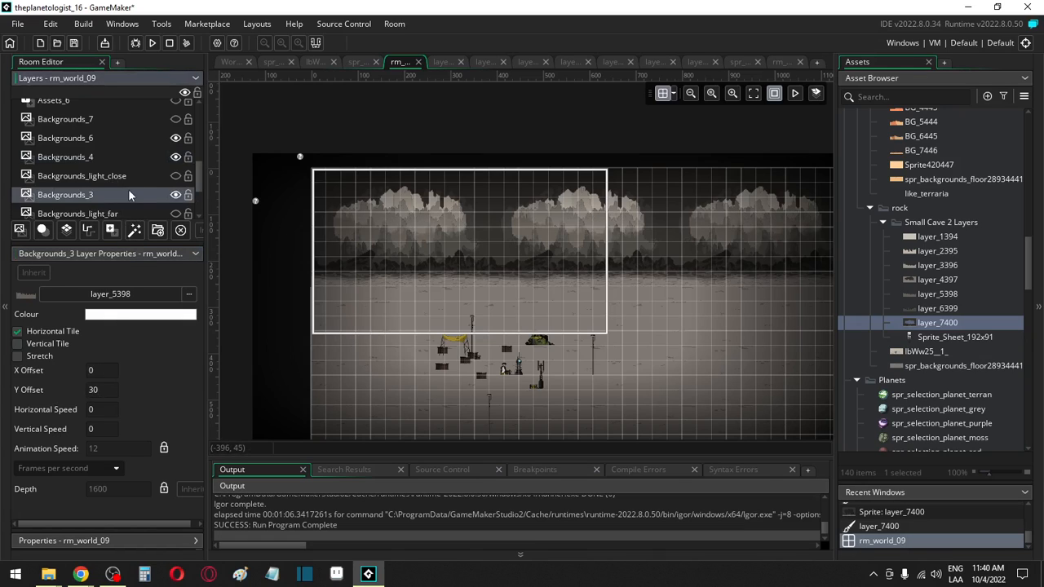
left_click(103, 156)
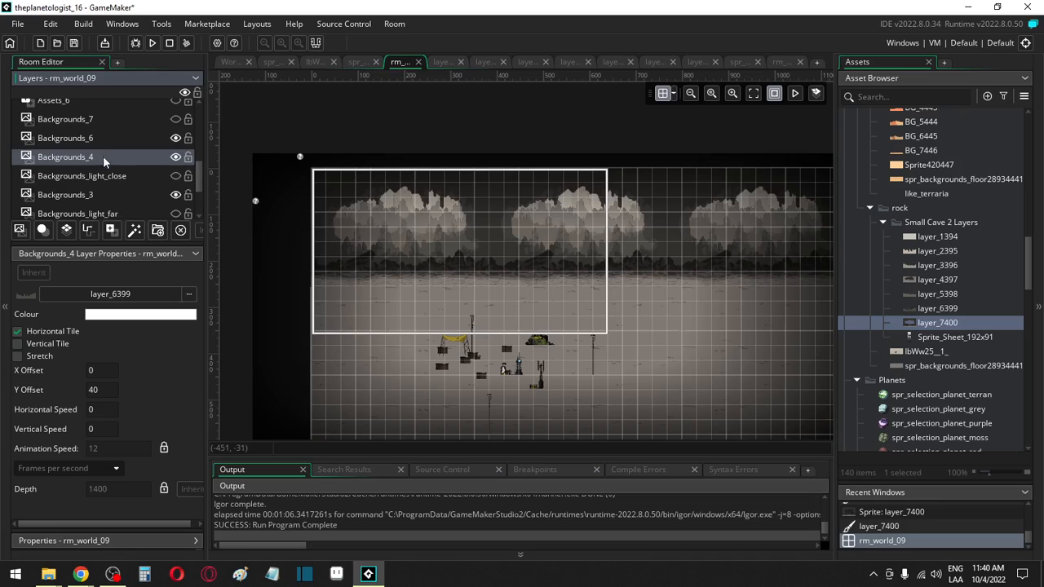
left_click(103, 200)
scroll(100, 201, "down", 1)
left_click(98, 206)
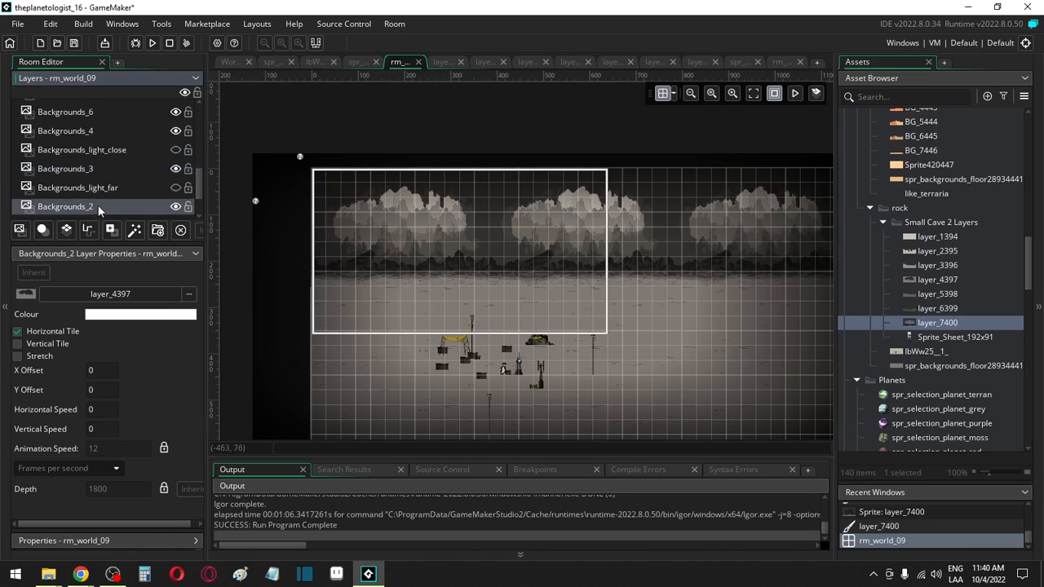
left_click(102, 390)
left_click(102, 369)
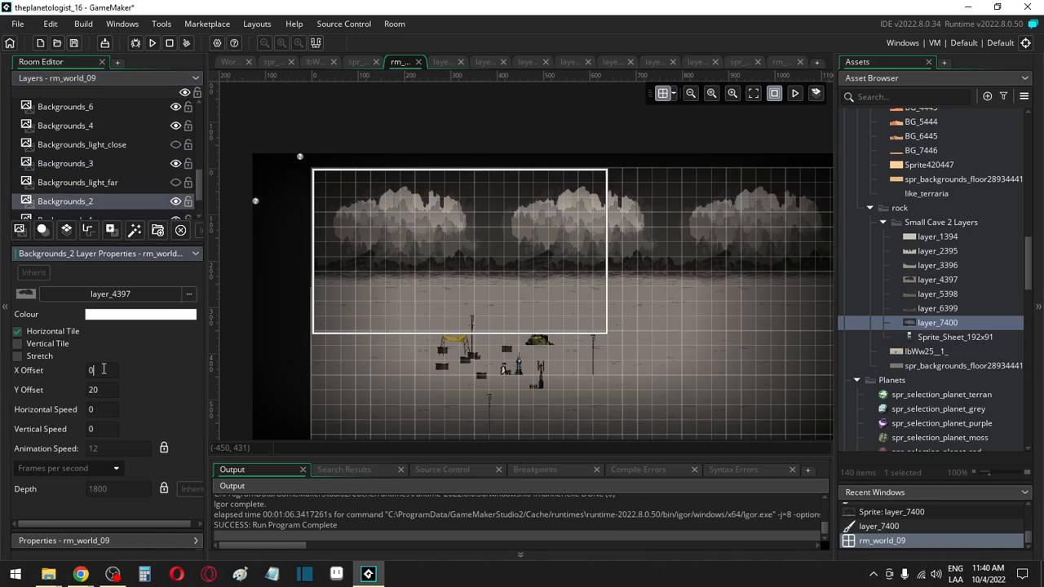
Step: Set the Y Offset of the Backgrounds_1 layer to 10
scroll(122, 183, "down", 1)
left_click(121, 173)
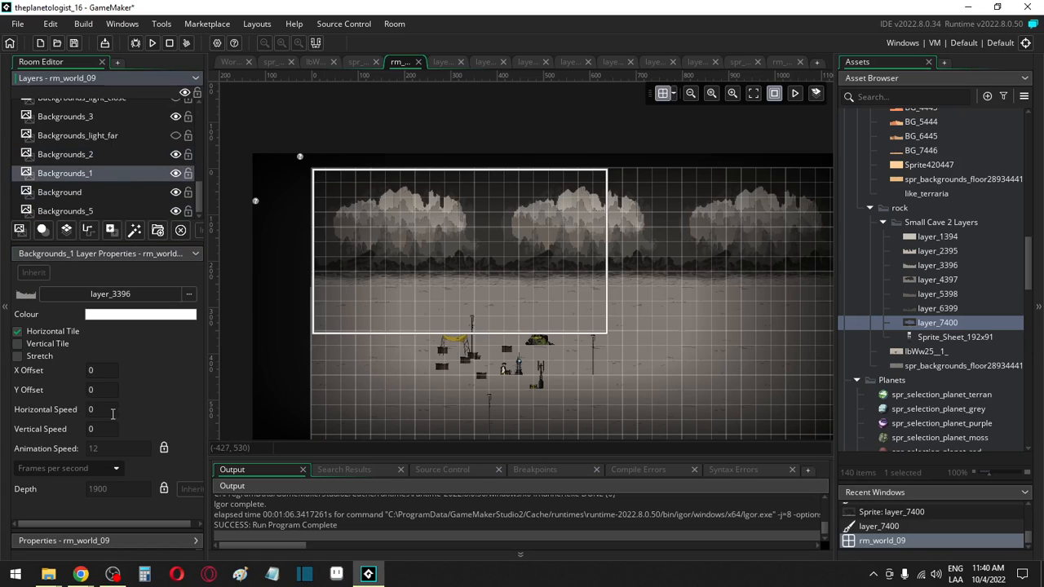
left_click(101, 389)
left_click(110, 369)
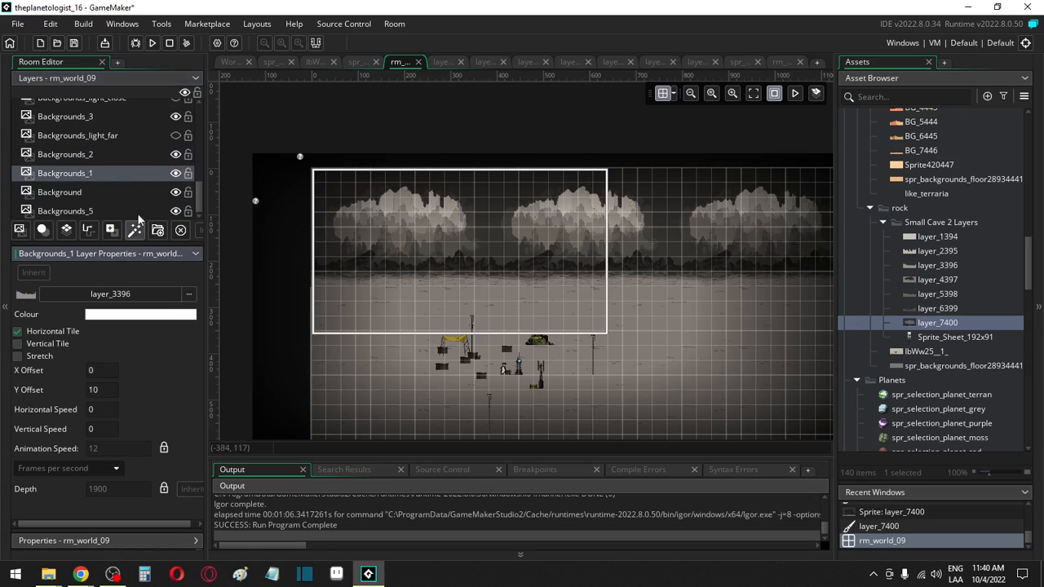
Step: Open the Background layer's Y Offset for editing, and set the Y Offset of Backgrounds_1 to 20
left_click(156, 191)
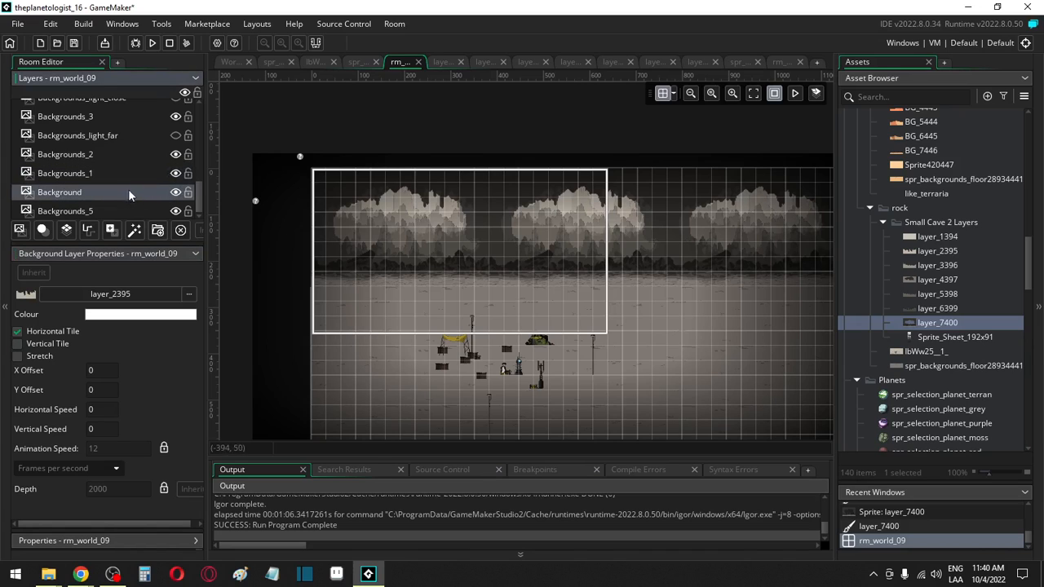
left_click(111, 212)
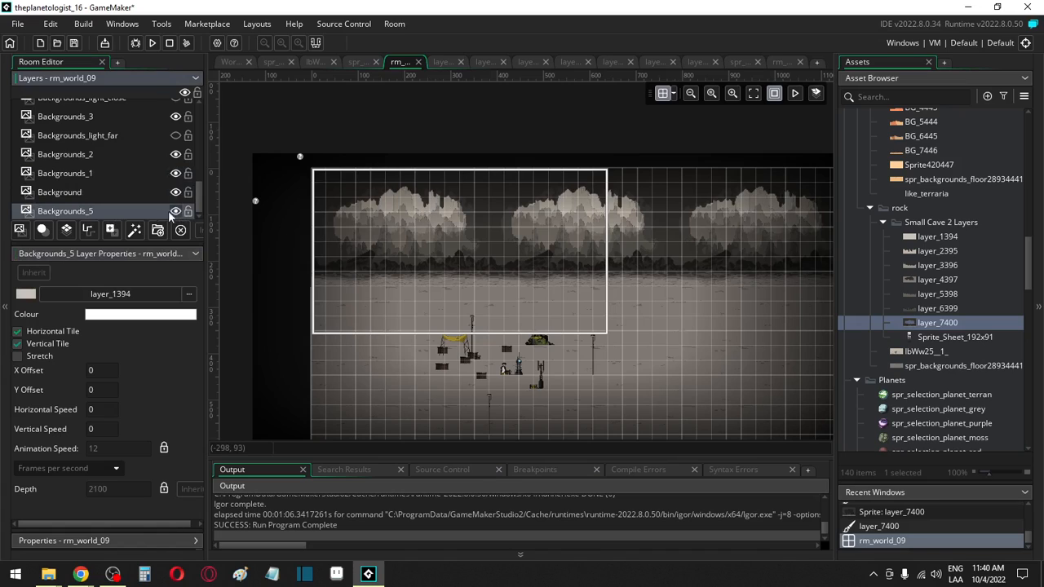
left_click(129, 193)
left_click(105, 390)
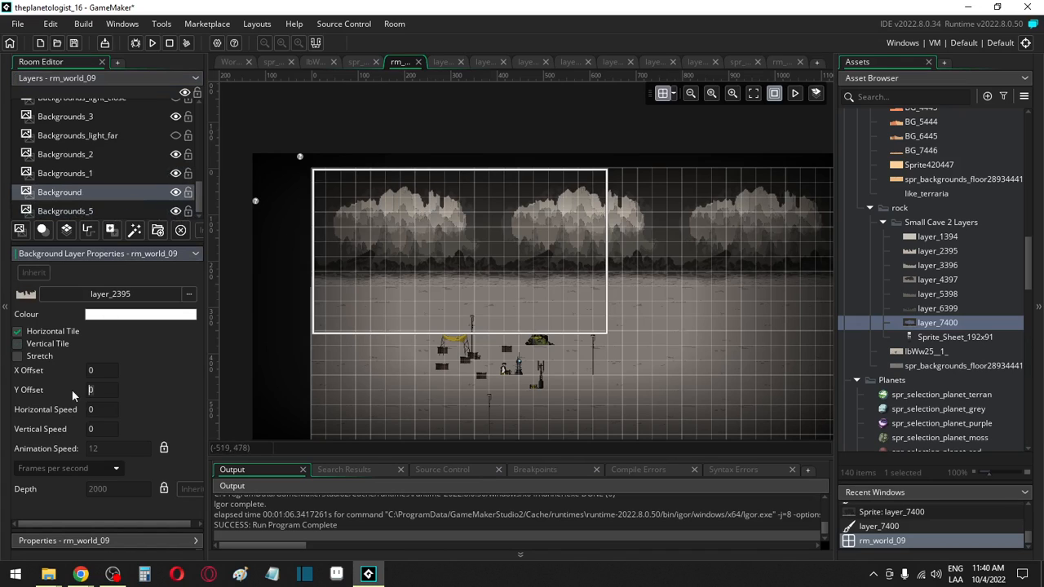
left_click(102, 175)
left_click(98, 389)
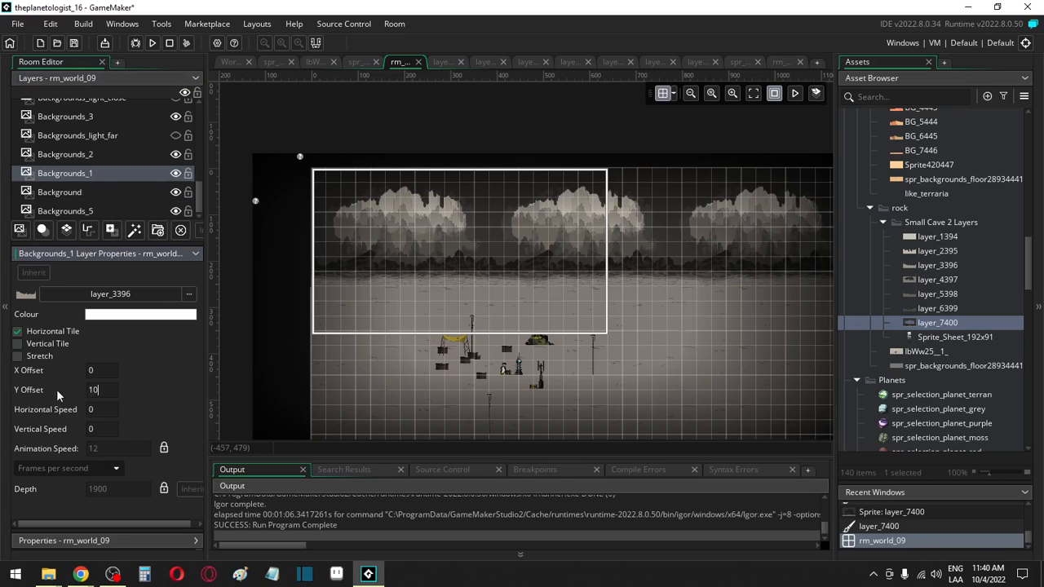
type("20")
Step: Set the Y Offset of the Backgrounds_2 layer to 30 and of the Backgrounds_3 layer to 40
left_click(92, 160)
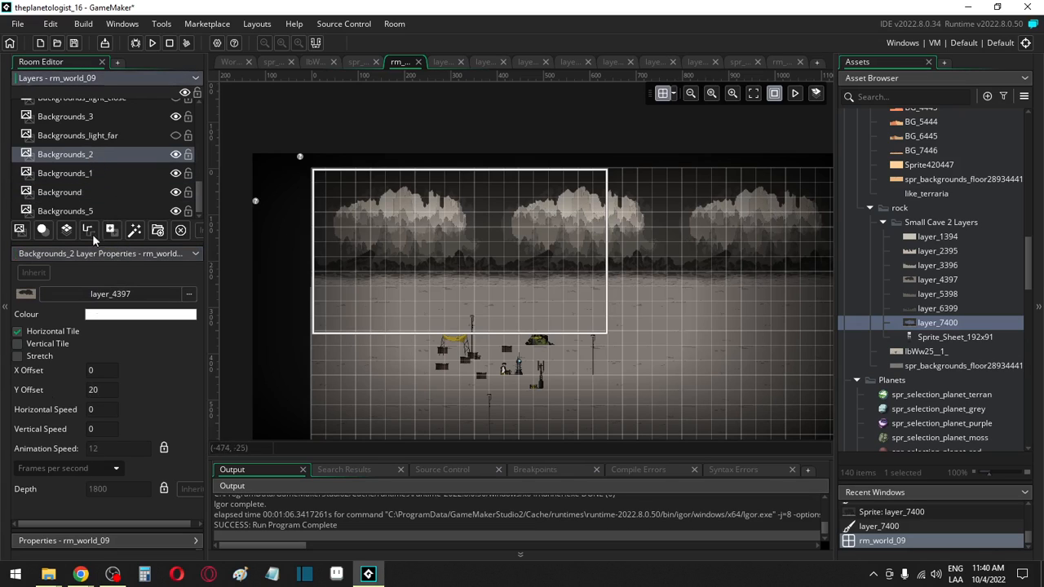
left_click(104, 389)
type("30")
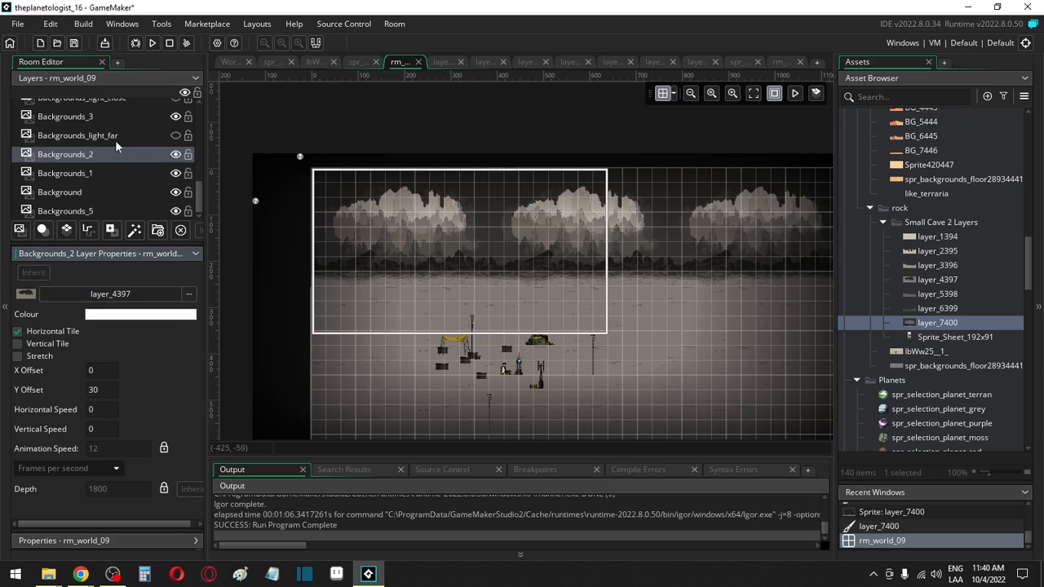
left_click(117, 119)
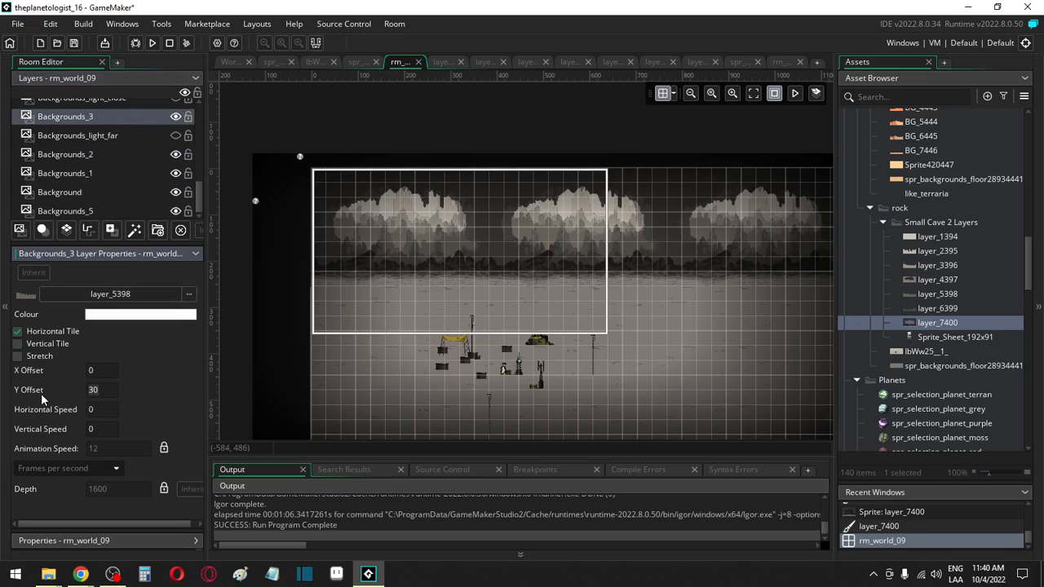
left_click_drag(41, 393, 49, 391)
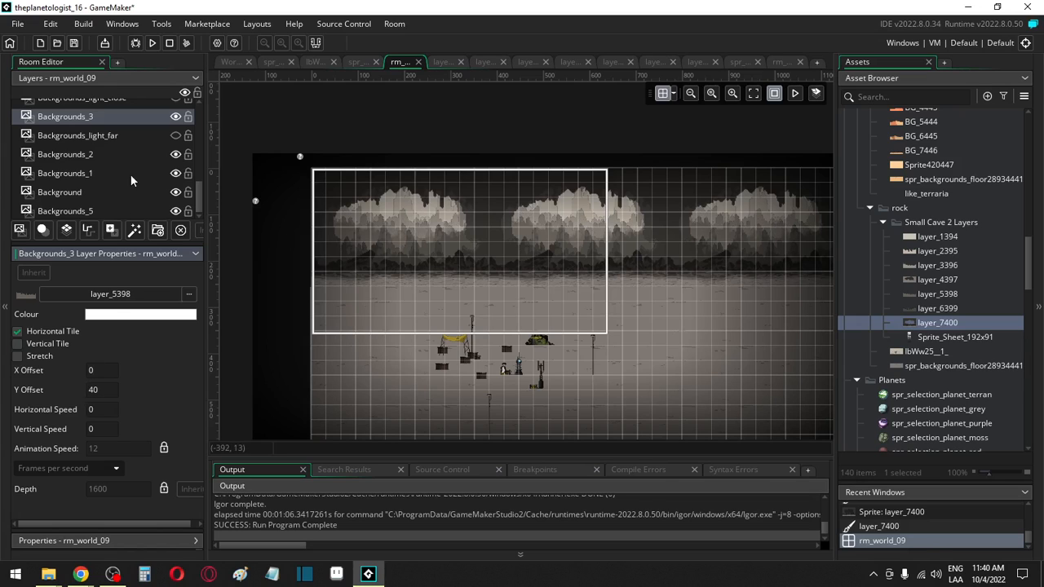
Step: Set the Y Offset of the Backgrounds_4 layer to 50
scroll(129, 177, "up", 3)
left_click(114, 130)
left_click(67, 388)
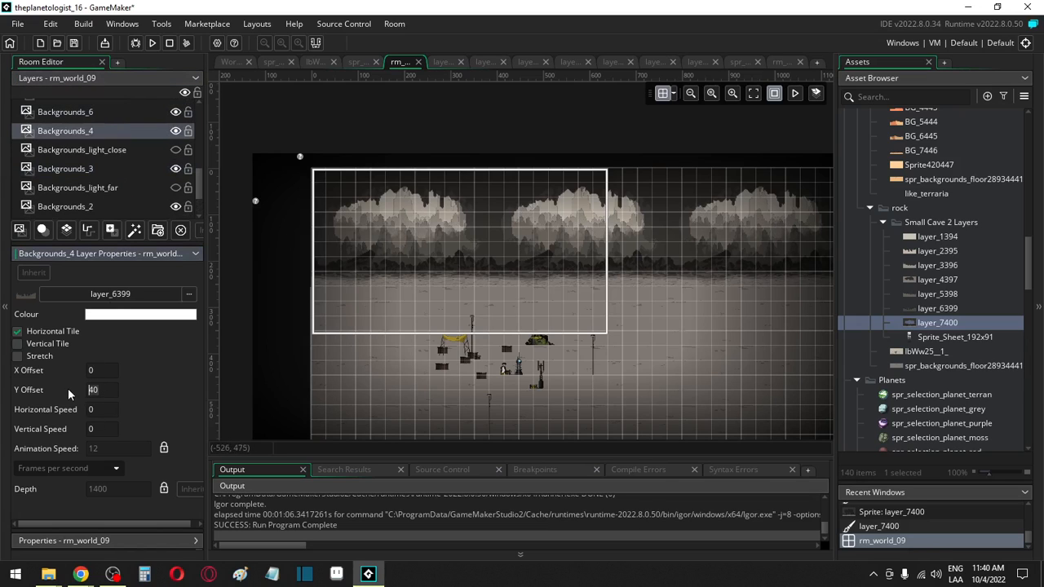
type("50")
left_click(109, 372)
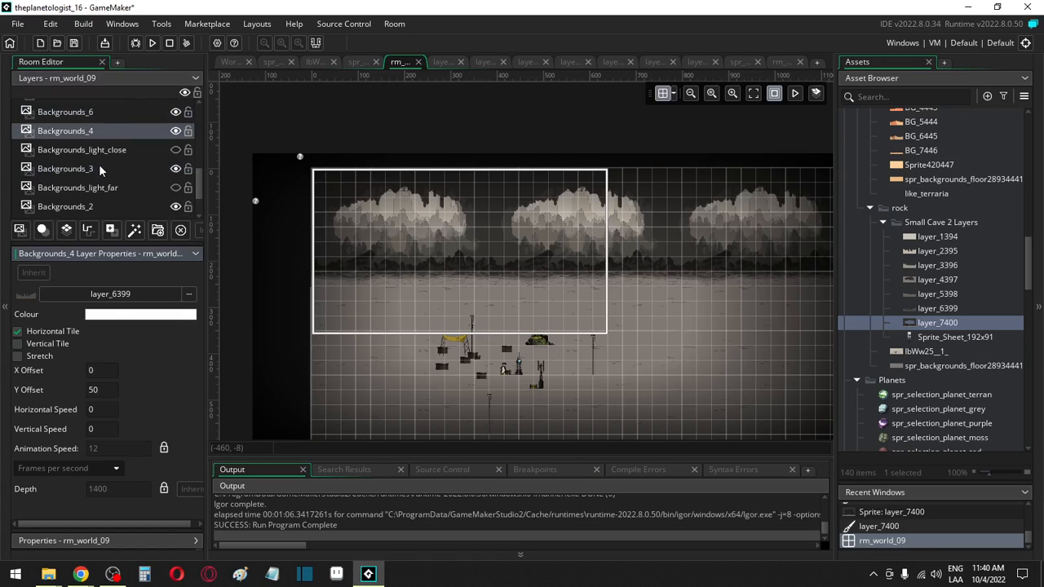
Step: Run the game, start play from the title screen and walk the character up to the cave background
left_click(154, 44)
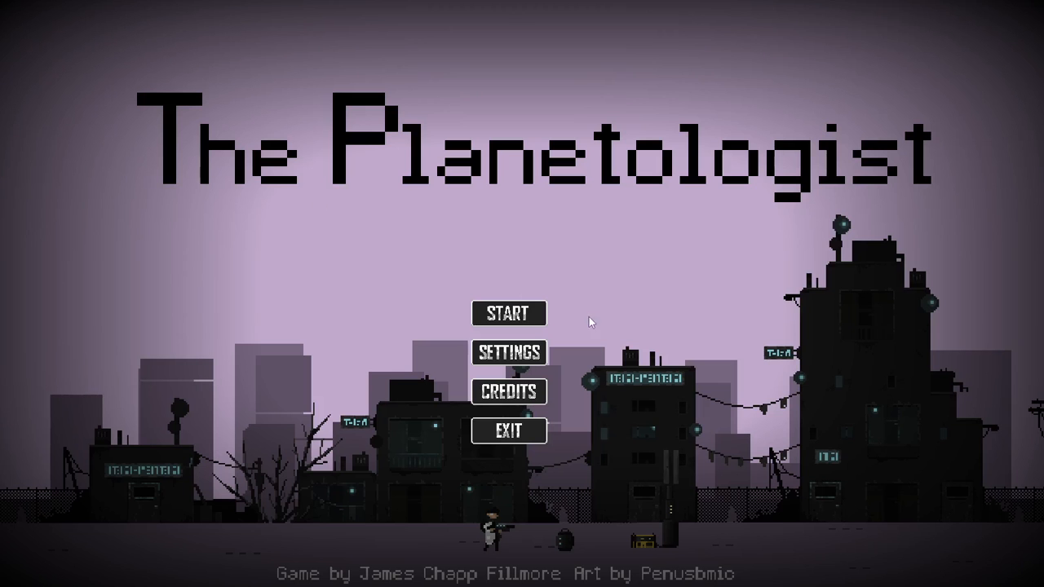
left_click(505, 312)
left_click(423, 100)
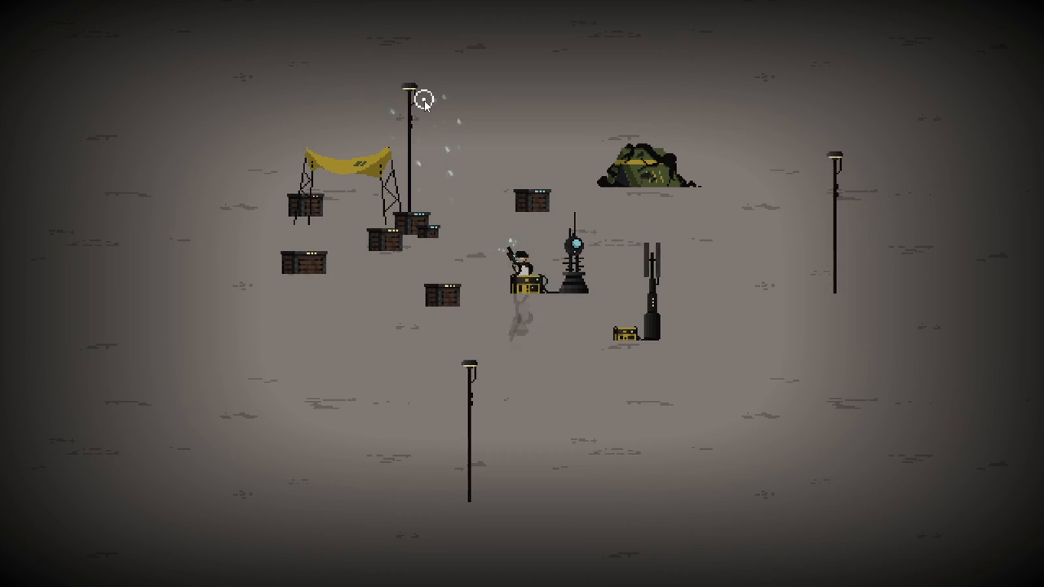
key("w")
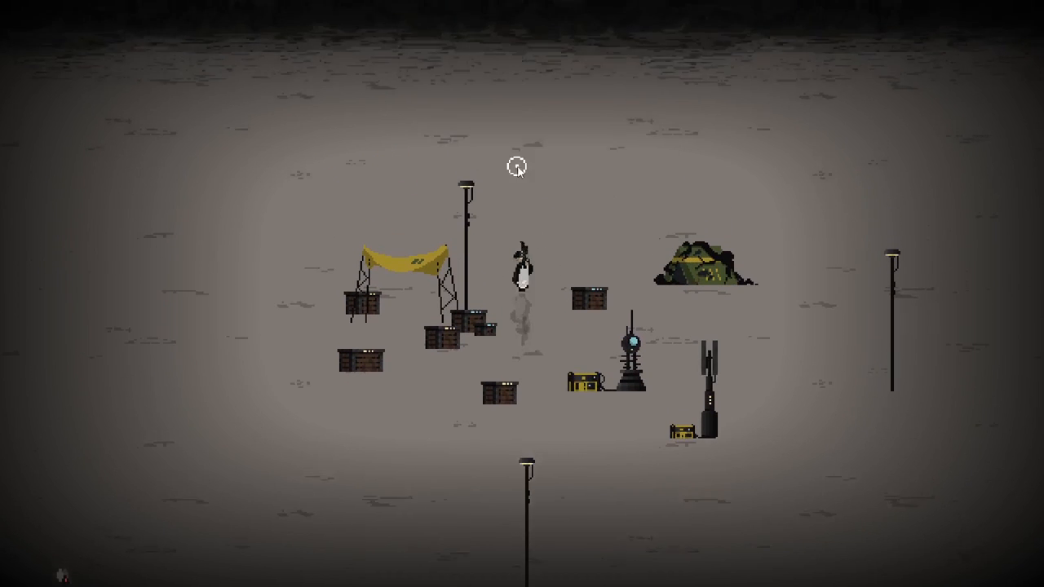
key("w")
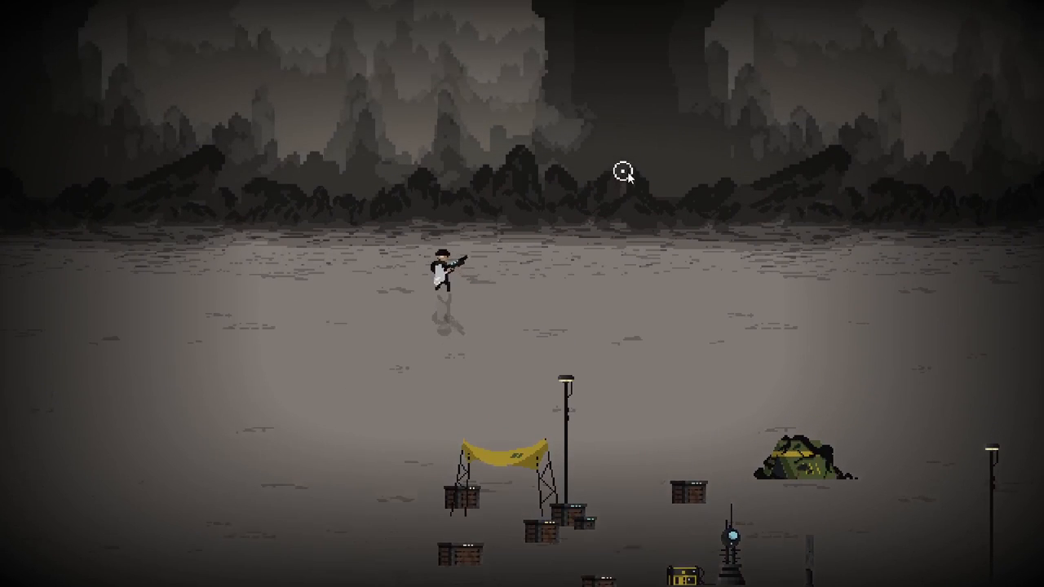
Step: Walk the character to the right along the cave horizon to examine how the background layers line up
key("d")
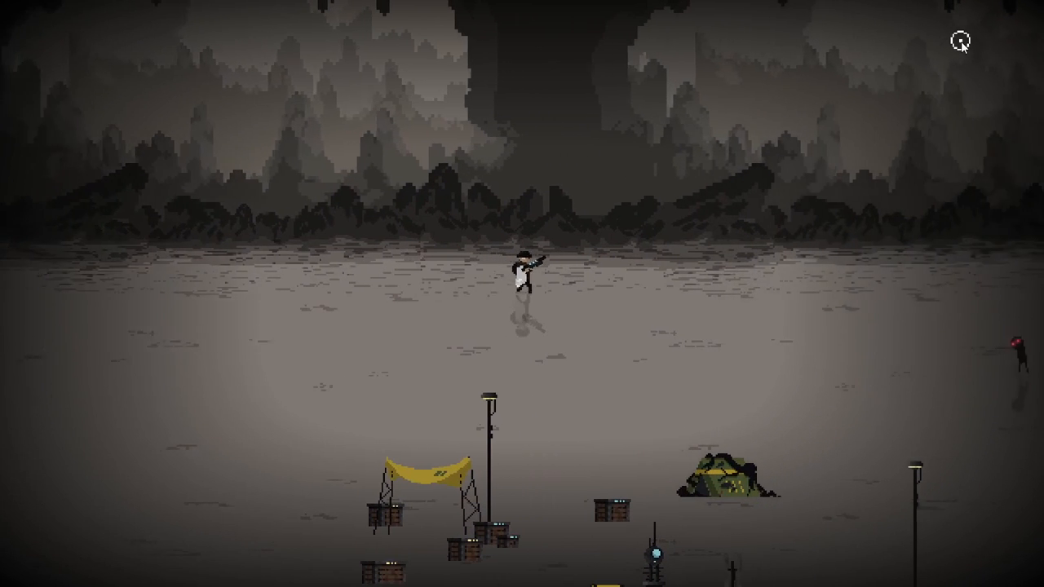
key("d")
mouse_move(935, 213)
left_mouse_down()
mouse_move(895, 333)
mouse_move(801, 340)
mouse_move(660, 373)
mouse_move(669, 380)
mouse_move(610, 427)
mouse_move(324, 302)
mouse_move(333, 314)
mouse_move(345, 252)
mouse_move(650, 187)
mouse_move(802, 212)
mouse_move(856, 243)
mouse_move(792, 366)
mouse_move(811, 433)
mouse_move(853, 416)
mouse_move(707, 465)
mouse_move(745, 391)
mouse_move(46, 270)
mouse_move(98, 314)
mouse_move(135, 312)
mouse_move(795, 464)
mouse_move(736, 462)
left_mouse_up()
key("d")
key("d")
key("d")
key("d")
key("d")
key("d")
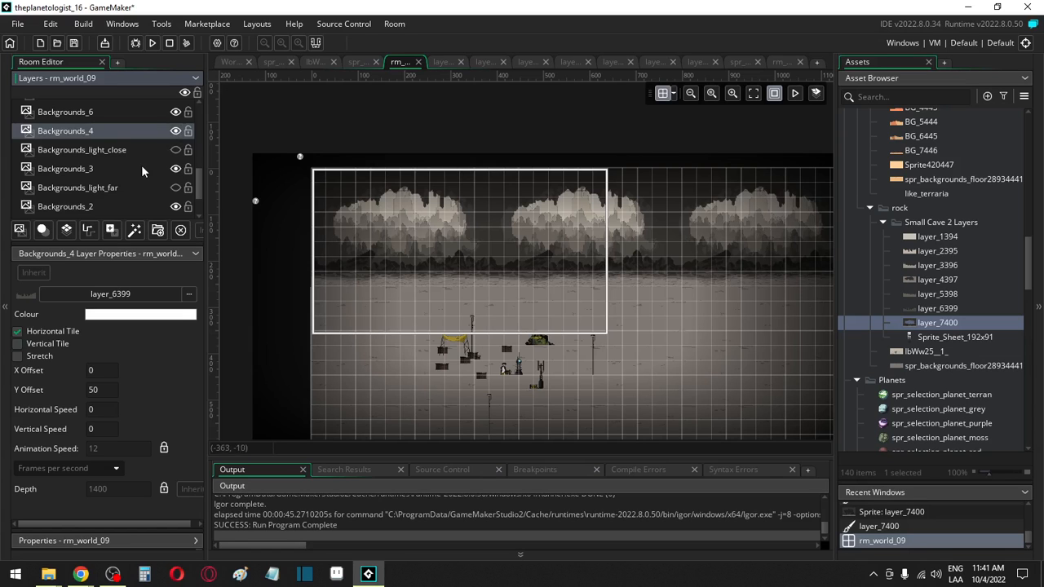
Step: Set the Y Offset of the Backgrounds_3 layer to 60, after trying 50
left_click(140, 166)
left_click(94, 389)
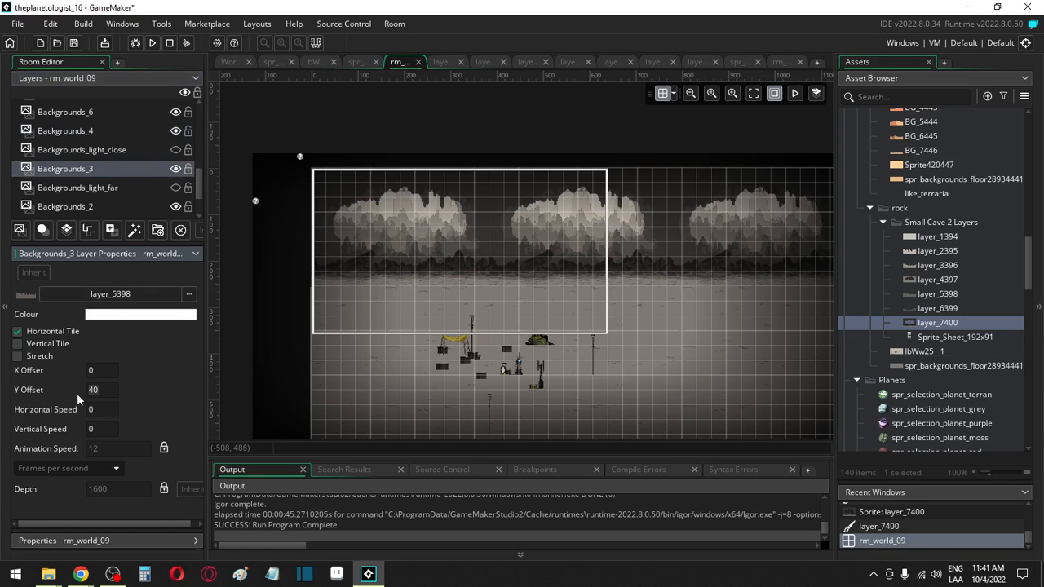
key("BackSpace")
key("BackSpace")
type("50")
left_click(101, 371)
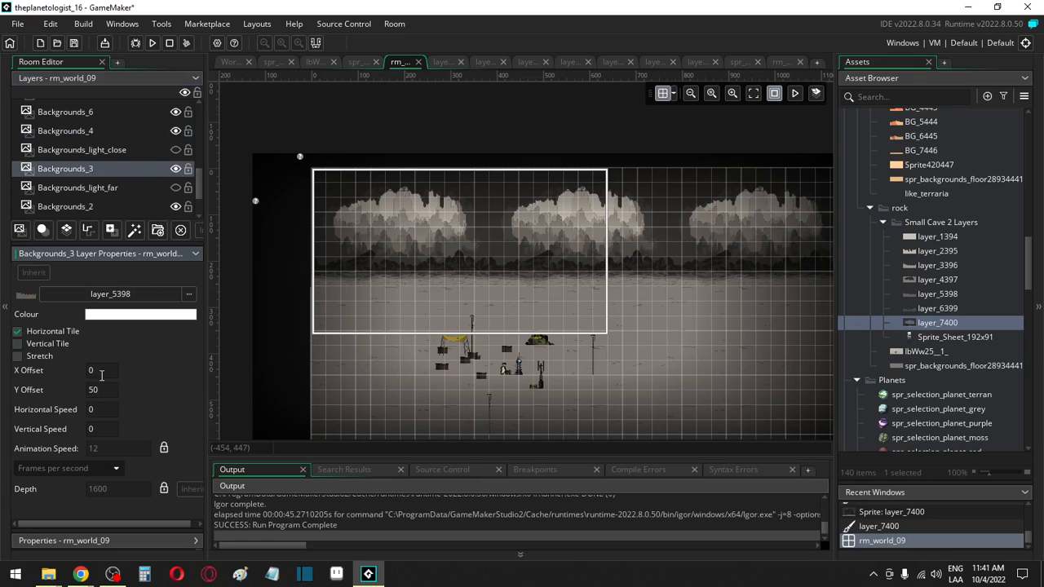
key("BackSpace")
key("BackSpace")
type("60")
left_click(103, 370)
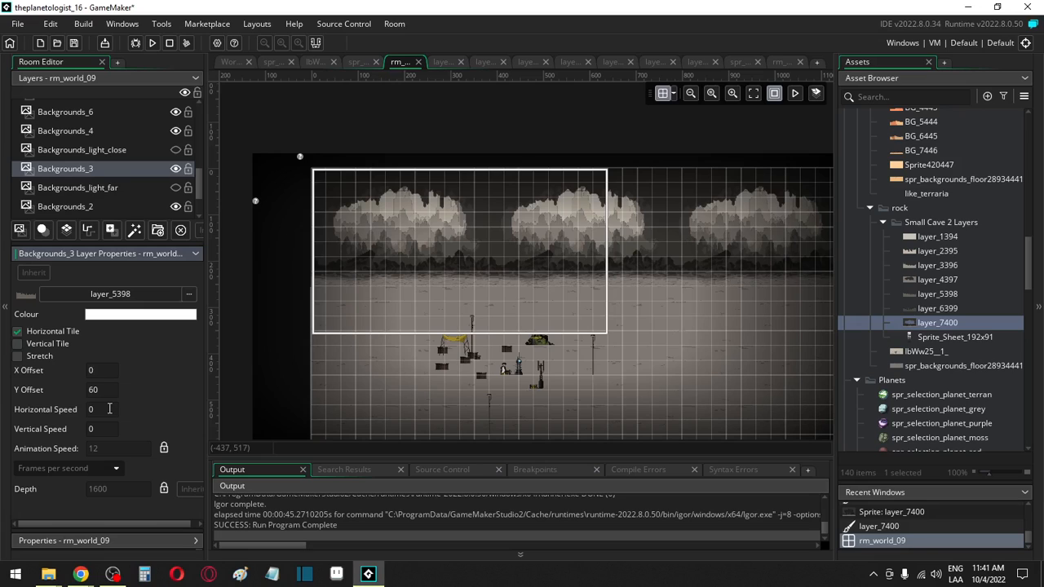
Step: Set the Y Offset of the Backgrounds_2 layer to 40, after trying 60 and 50
left_click(92, 208)
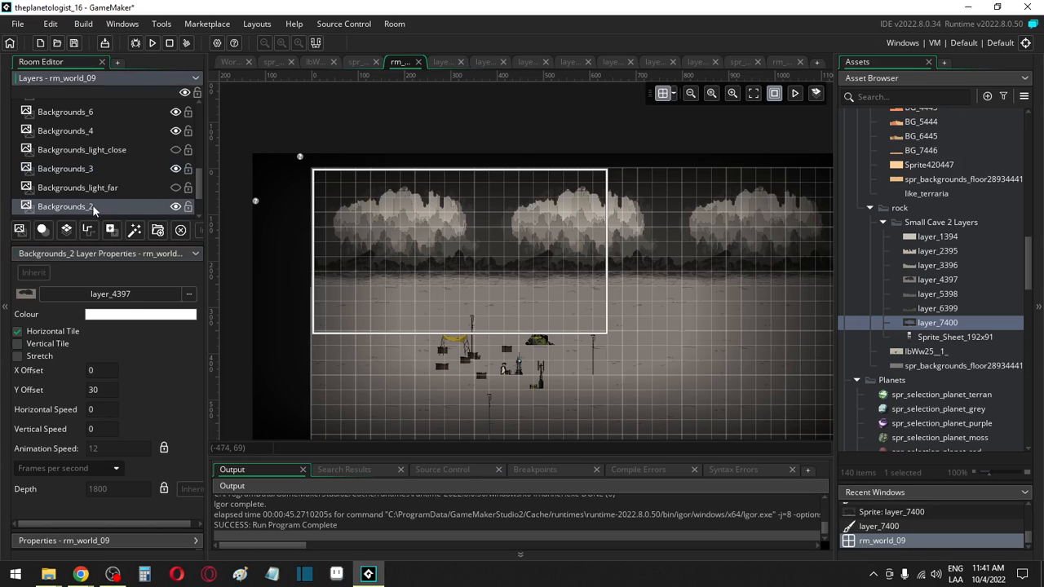
left_click(110, 390)
key("BackSpace")
key("BackSpace")
type("6")
left_click(110, 369)
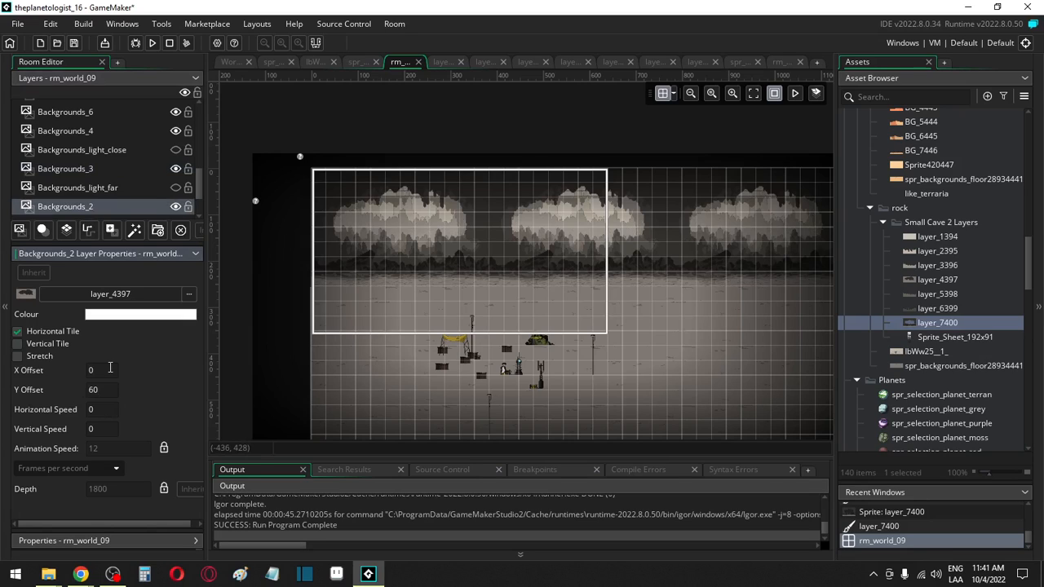
type("5")
left_click(101, 370)
double_click(105, 390)
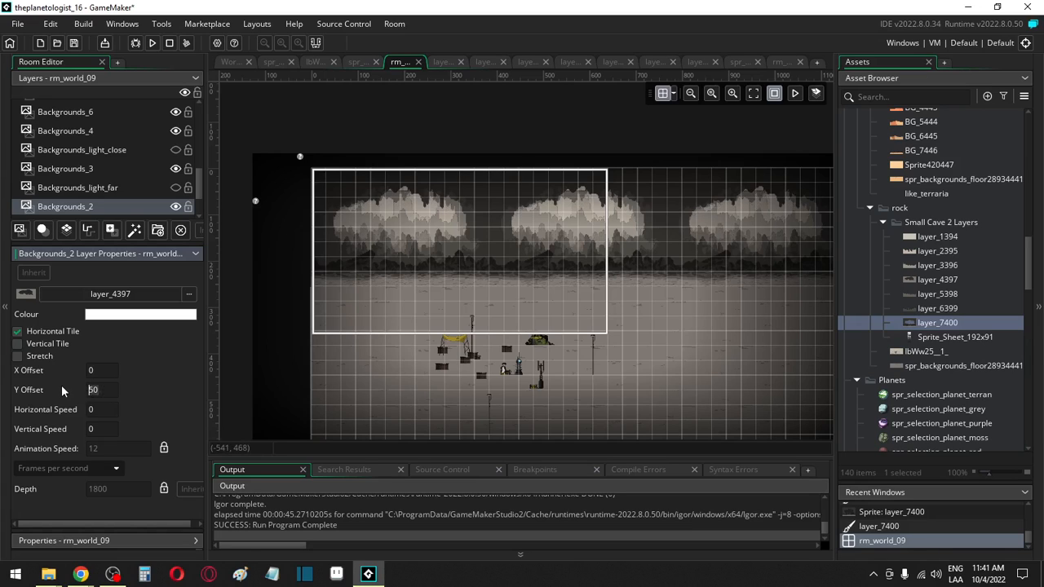
type("40")
left_click(99, 369)
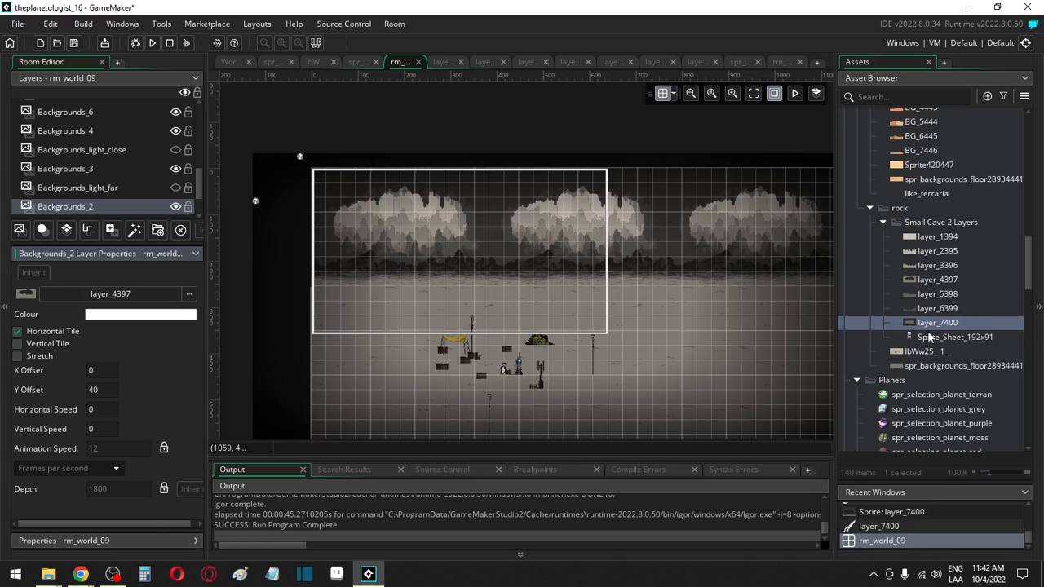
Step: Open the layer_4397 image for editing and move the lower part of the cave opening down to make the opening taller
double_click(936, 282)
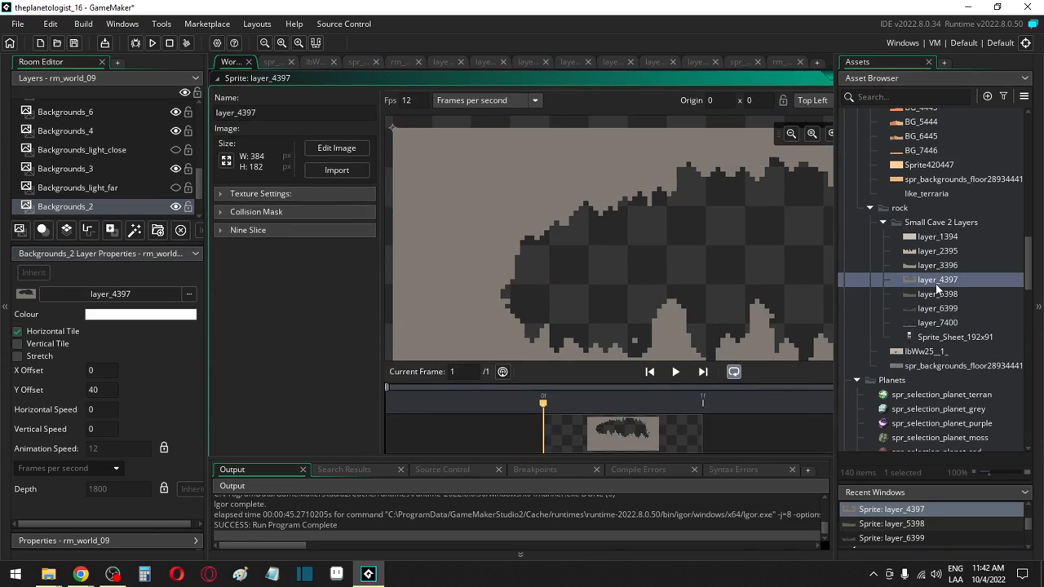
left_click(348, 149)
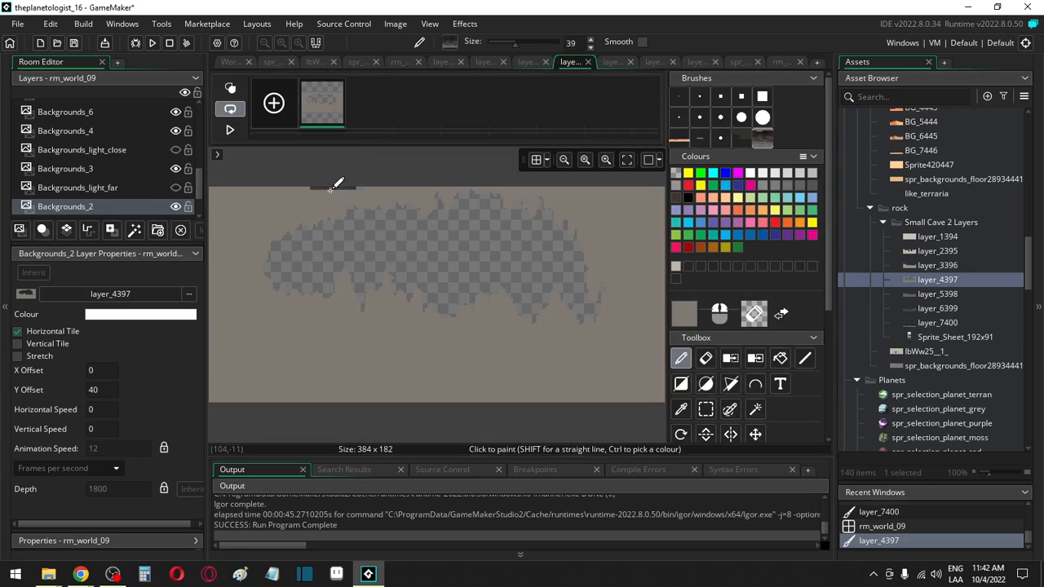
left_click(706, 383)
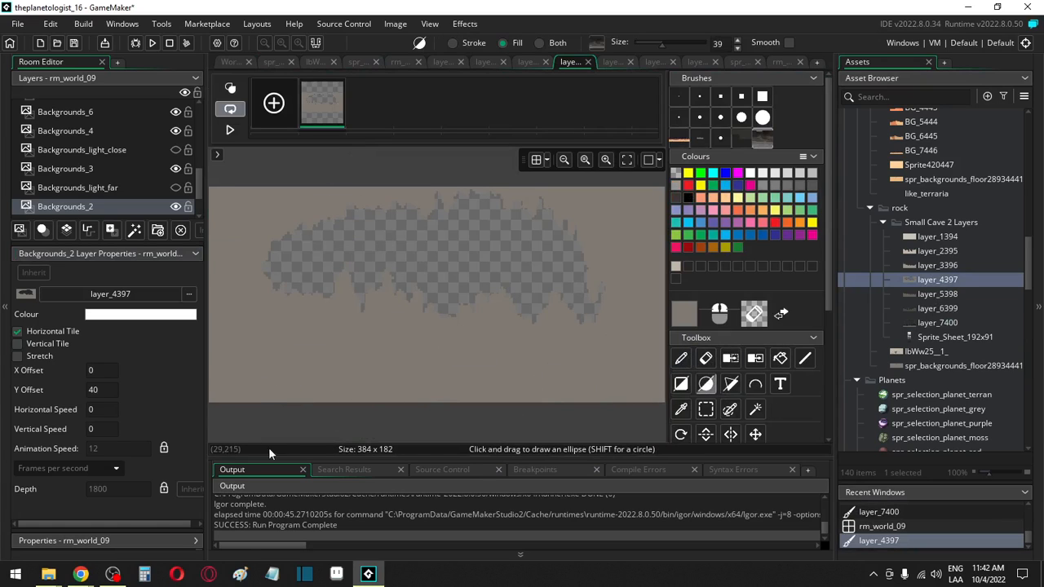
left_click(706, 409)
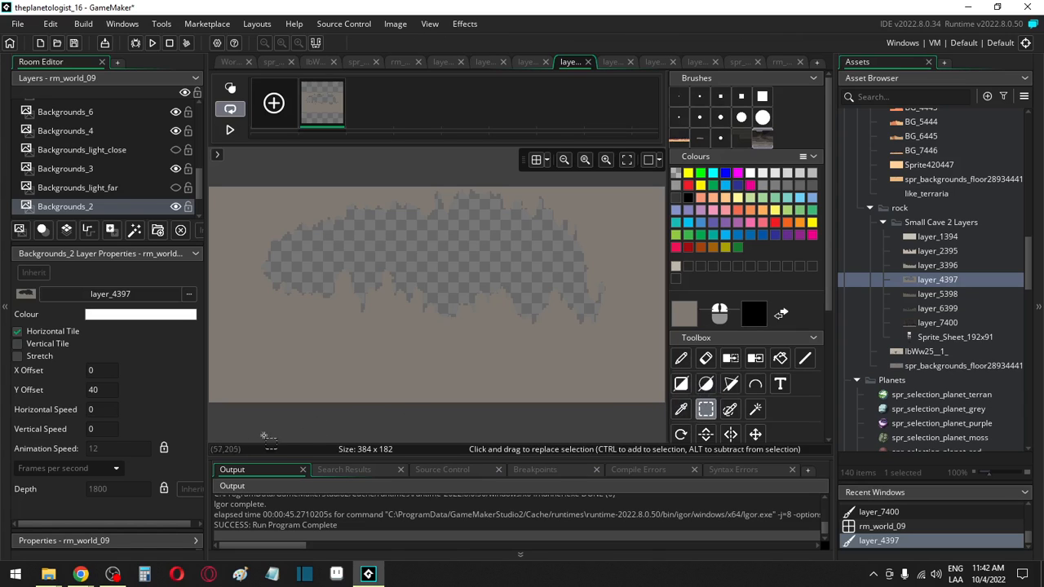
left_click_drag(252, 440, 608, 269)
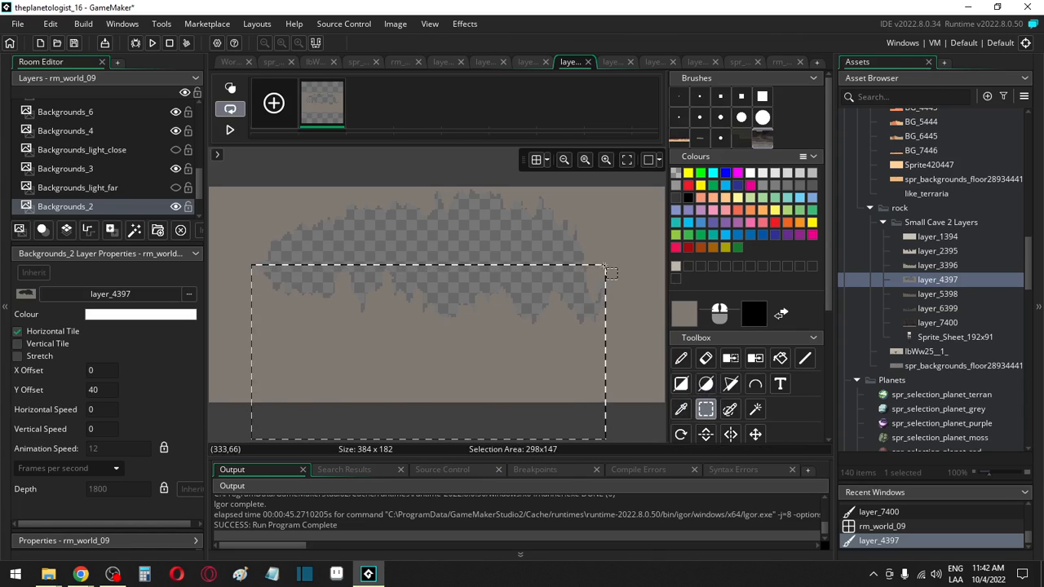
left_click_drag(466, 338, 466, 389)
left_click(412, 292)
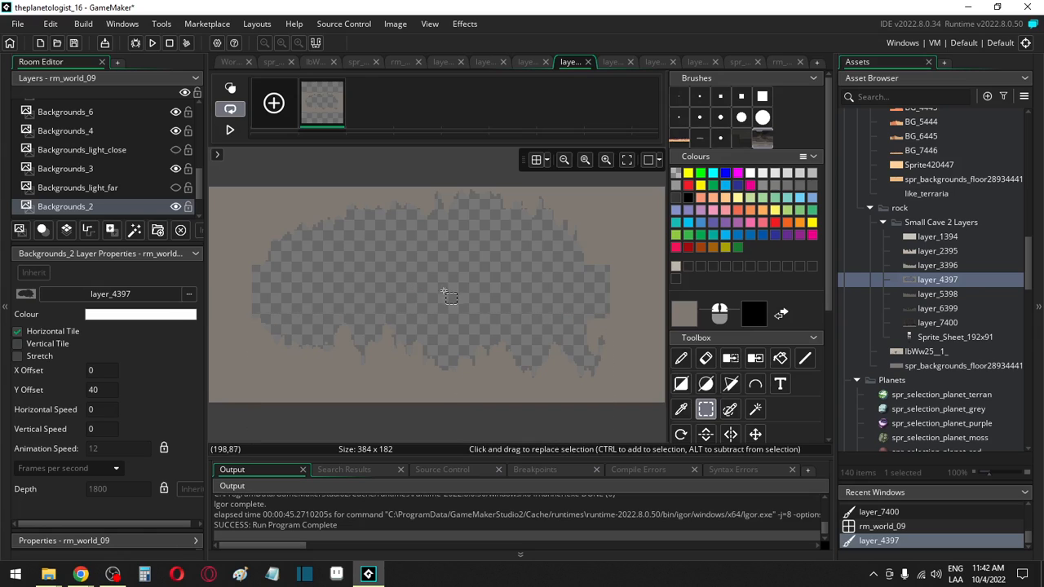
Step: Sample the rock colour and paint over the straight cut edges on both sides of the cave opening with 5 and 7 px round brushes
key("d")
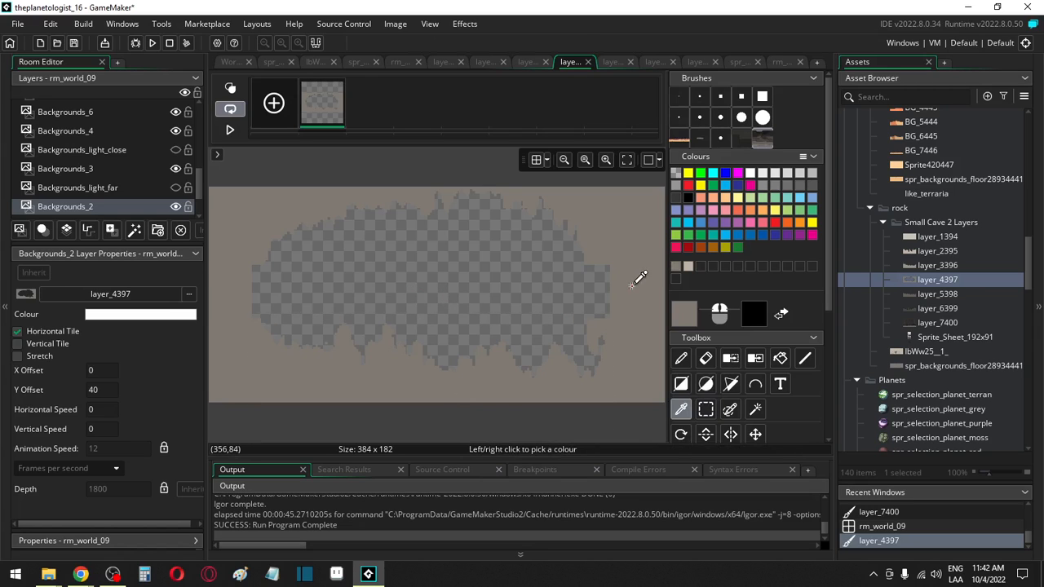
left_click_drag(634, 279, 623, 251)
left_click(699, 117)
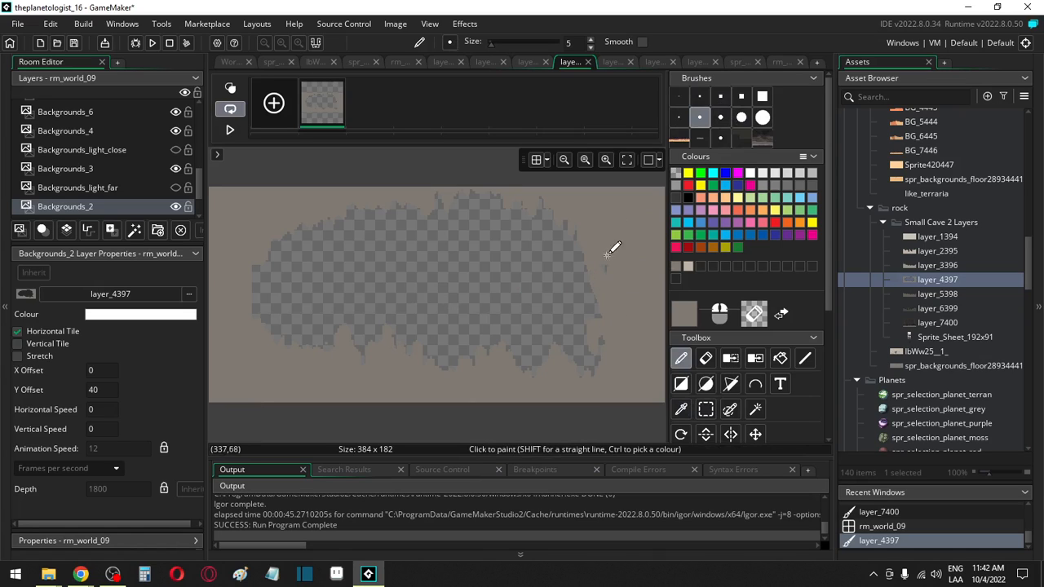
left_click(720, 116)
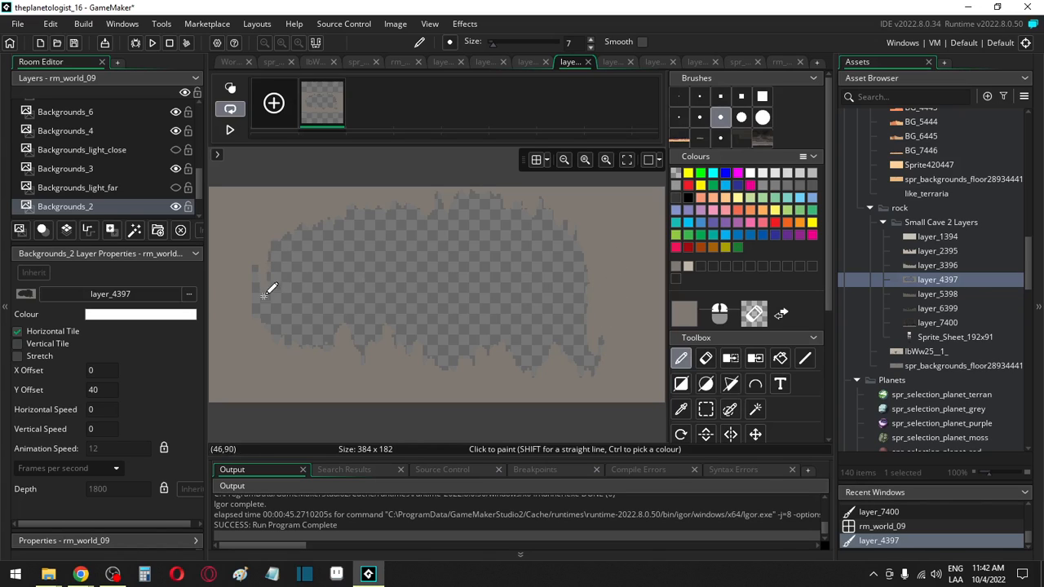
left_click_drag(256, 274, 257, 324)
Step: Erase jagged, natural-looking rock edges along the sides of the layer_4397 cave opening with the 7 px round brush
key("e")
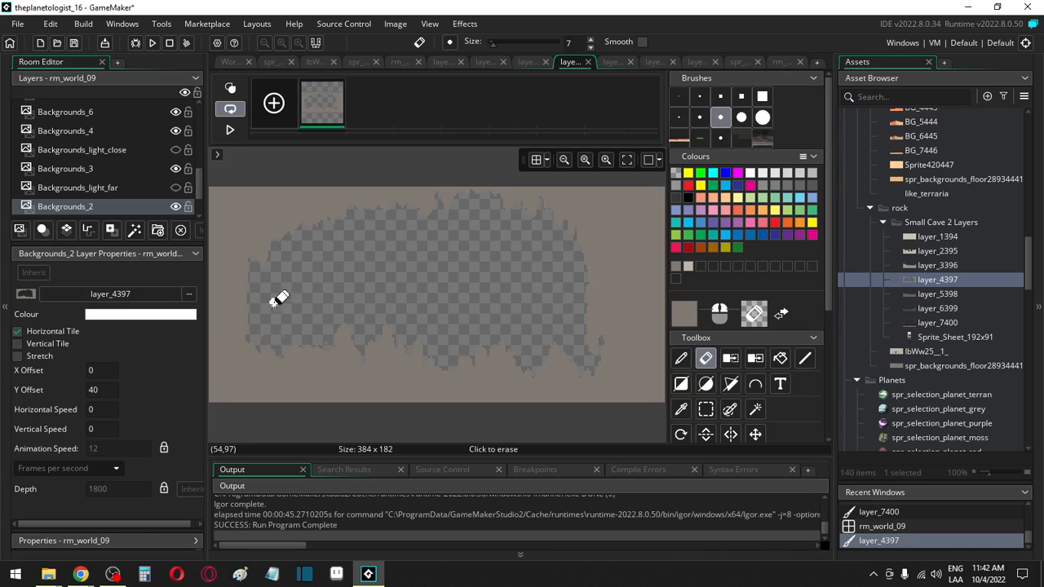
key("d")
key("e")
key("d")
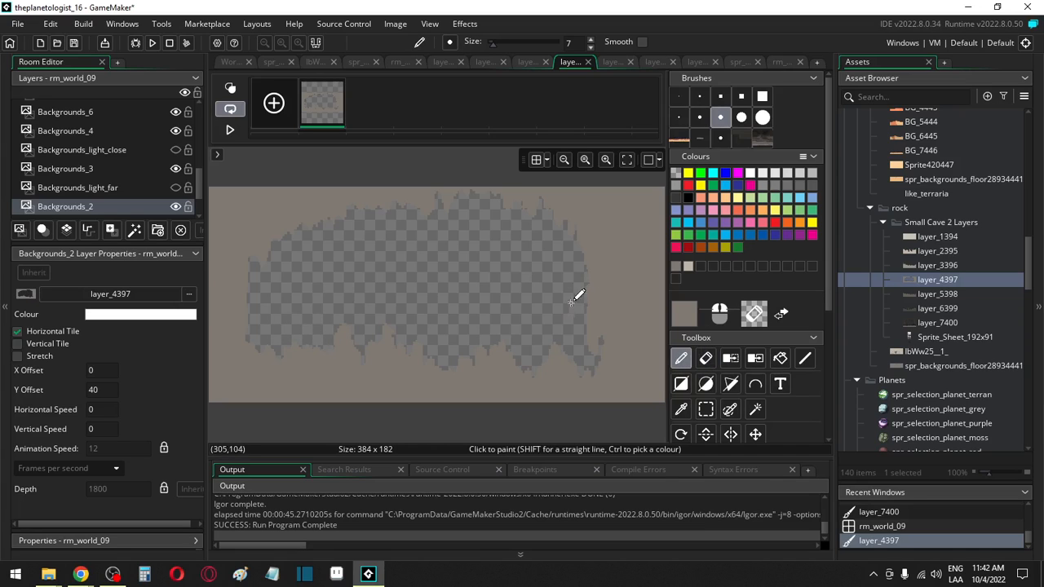
key("e")
mouse_move(594, 273)
left_mouse_down()
mouse_move(641, 373)
mouse_move(604, 352)
mouse_move(595, 243)
mouse_move(600, 349)
mouse_move(606, 311)
mouse_move(625, 361)
mouse_move(620, 339)
left_mouse_up()
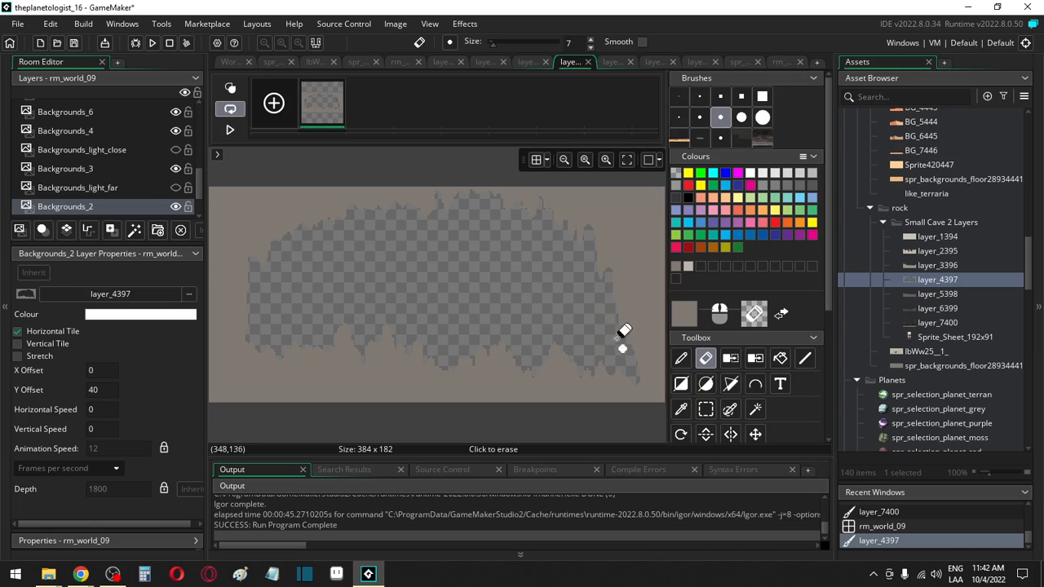
key("d")
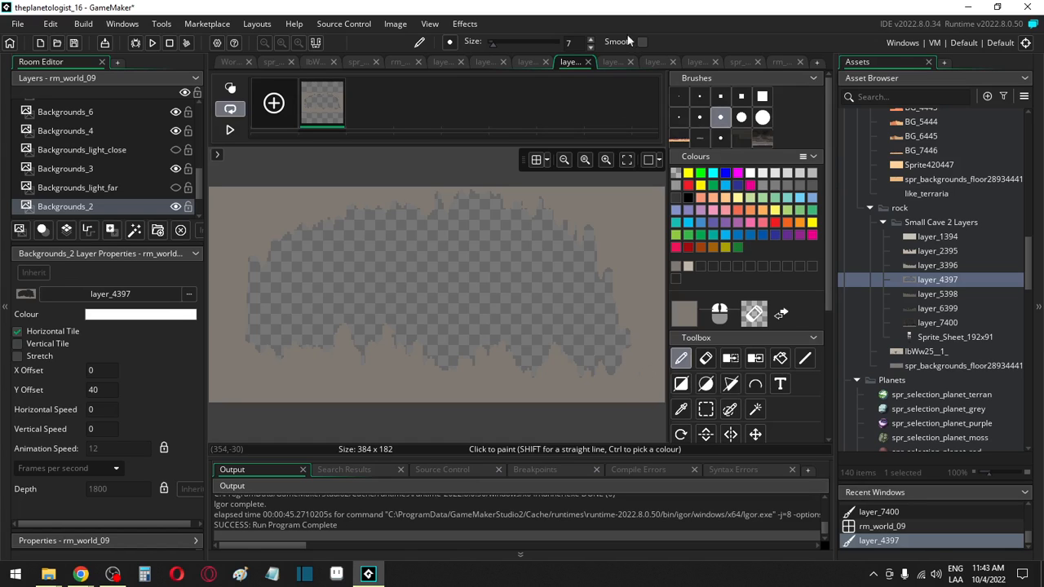
Step: Examine the layer_5398 image and the Backgrounds_1 and Backgrounds_2 layer properties in rm_world_09
left_click(615, 62)
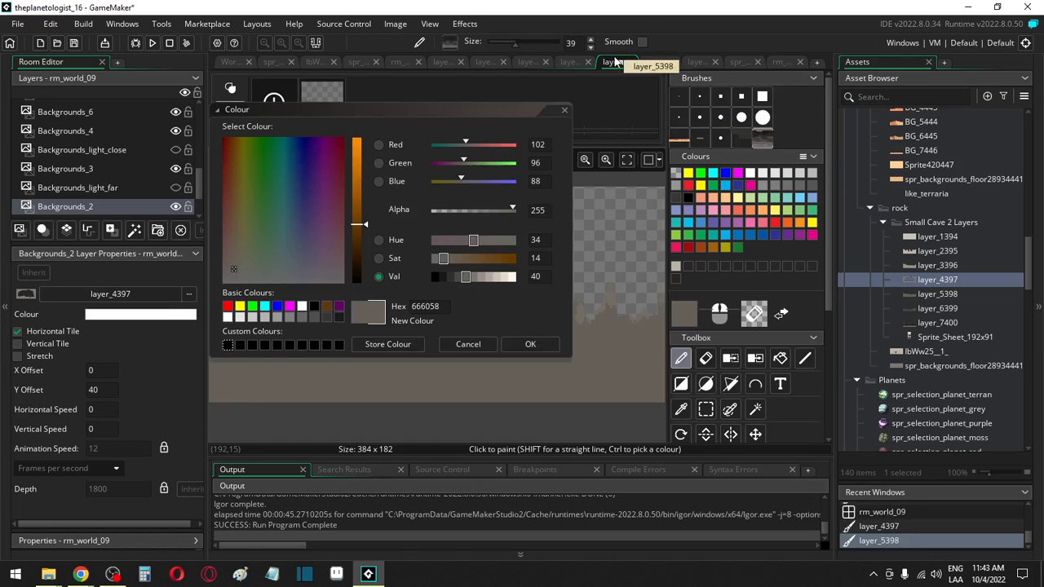
left_click(566, 109)
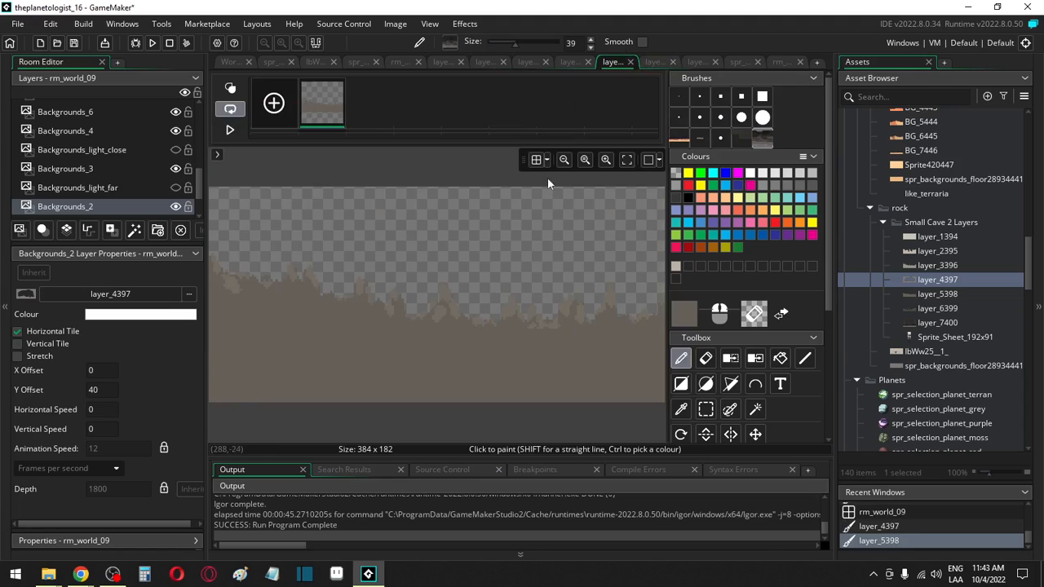
left_click(395, 62)
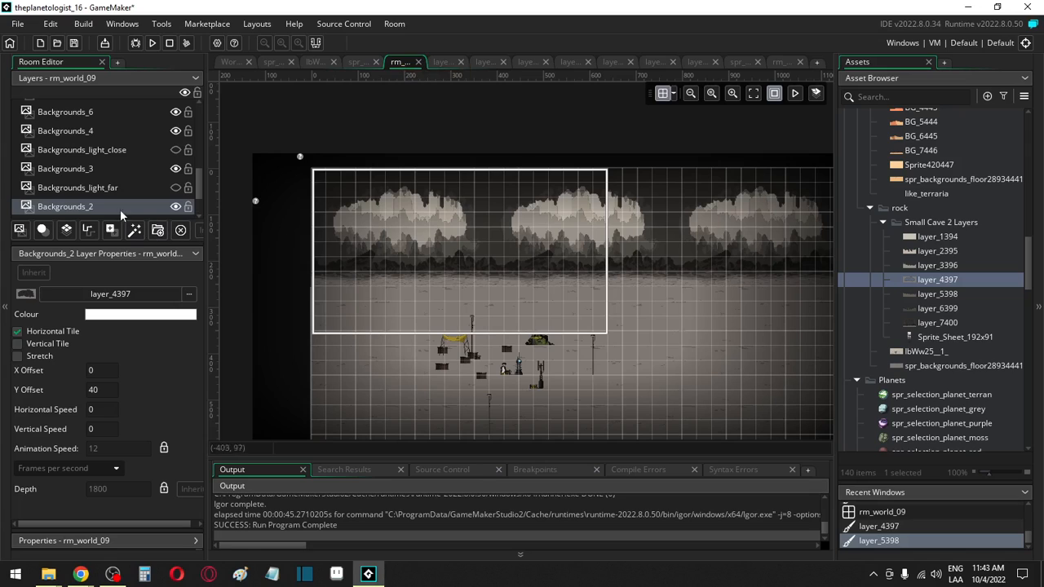
scroll(124, 184, "down", 3)
left_click(121, 173)
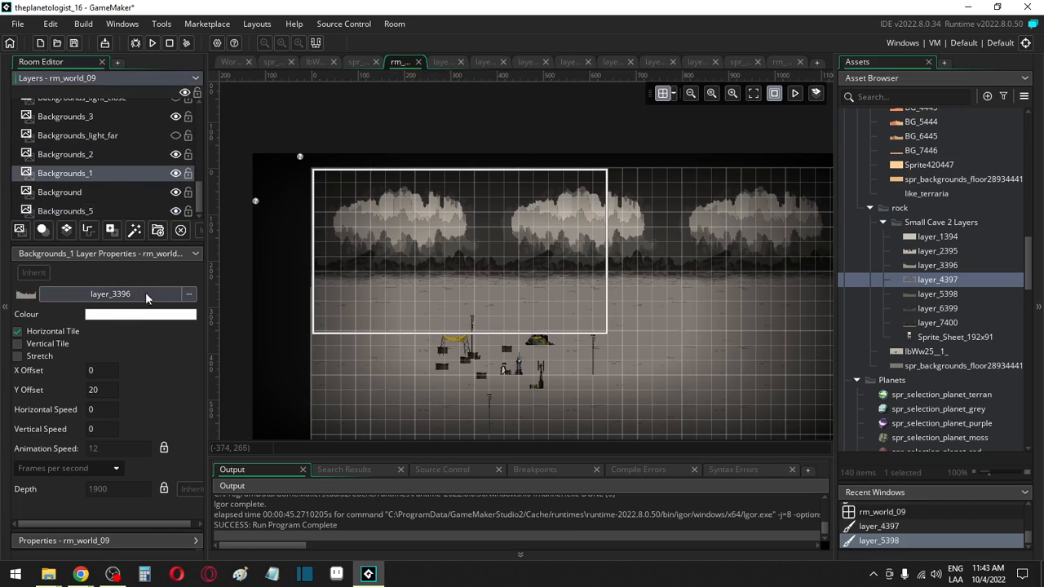
left_click_drag(106, 390, 56, 389)
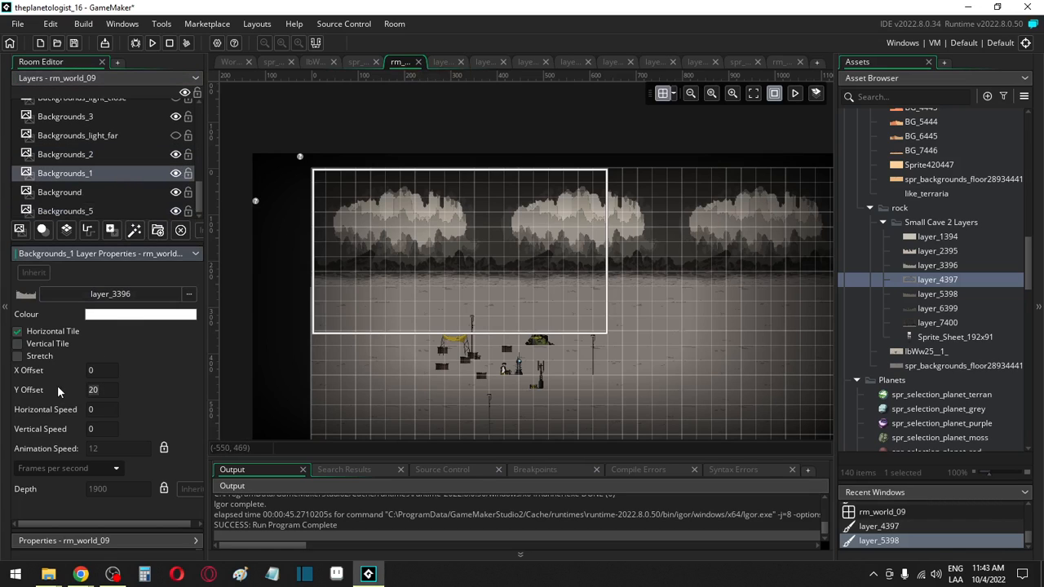
left_click(96, 152)
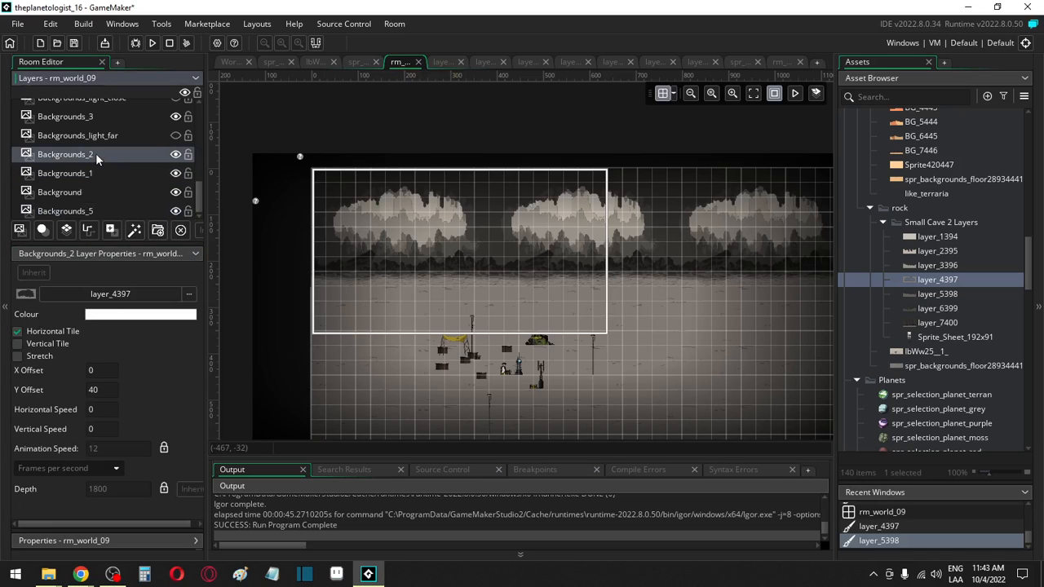
left_click(189, 294)
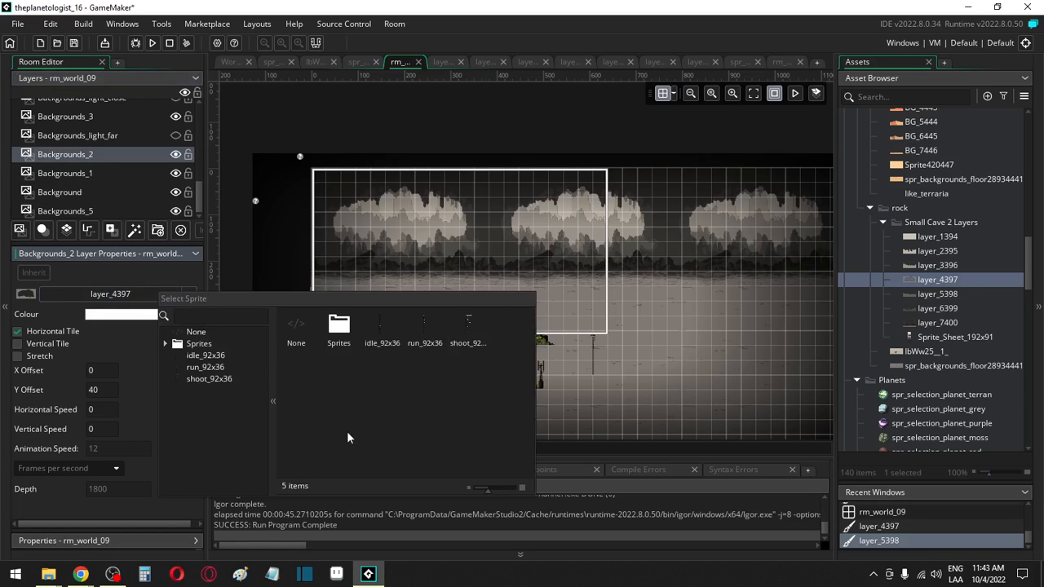
left_click(123, 399)
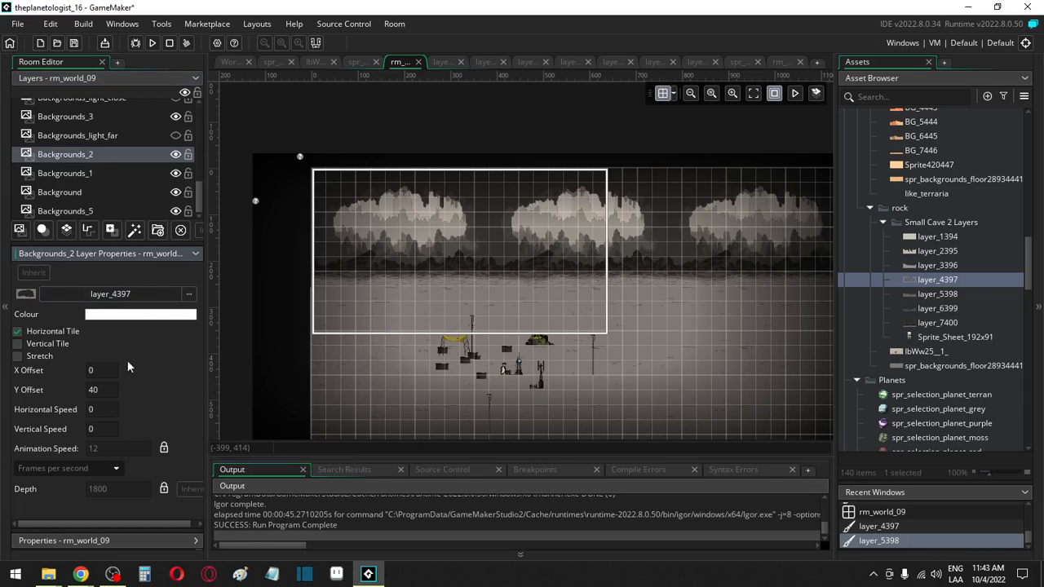
Step: Hide and show the Backgrounds_2 layer to identify it in the room and set its Y Offset to 30
left_click(177, 154)
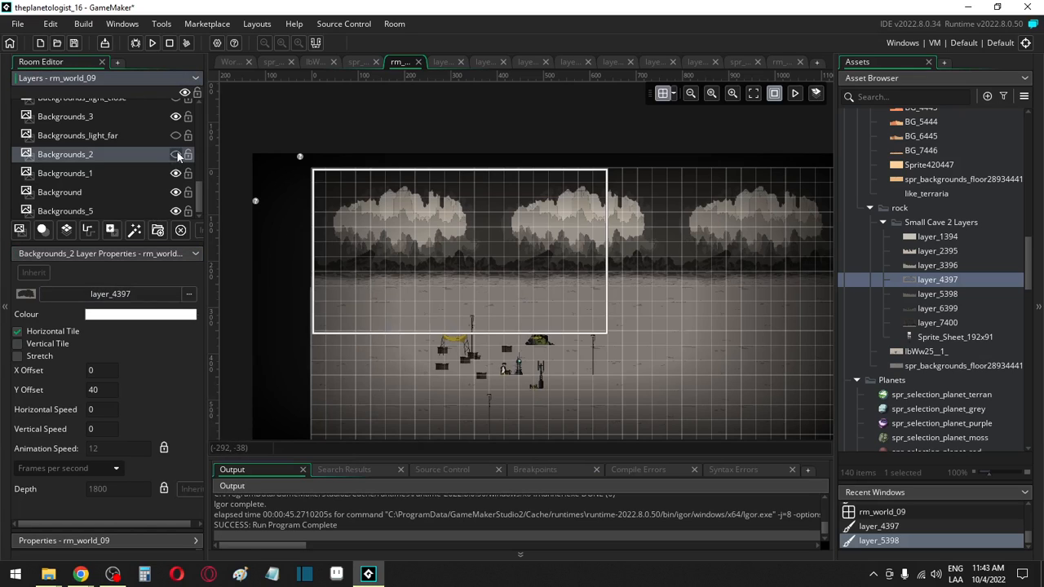
left_click(178, 153)
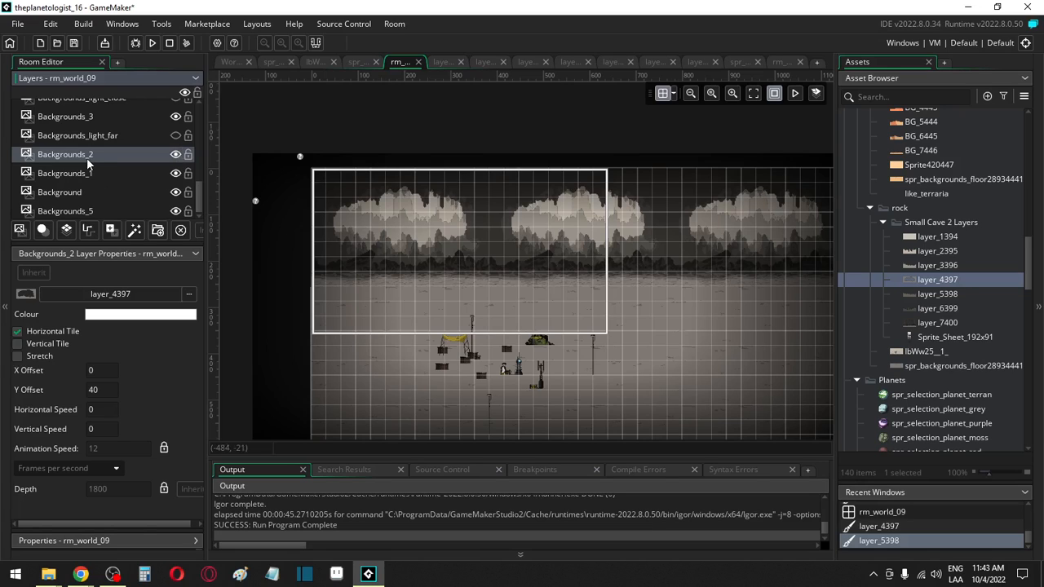
left_click(93, 390)
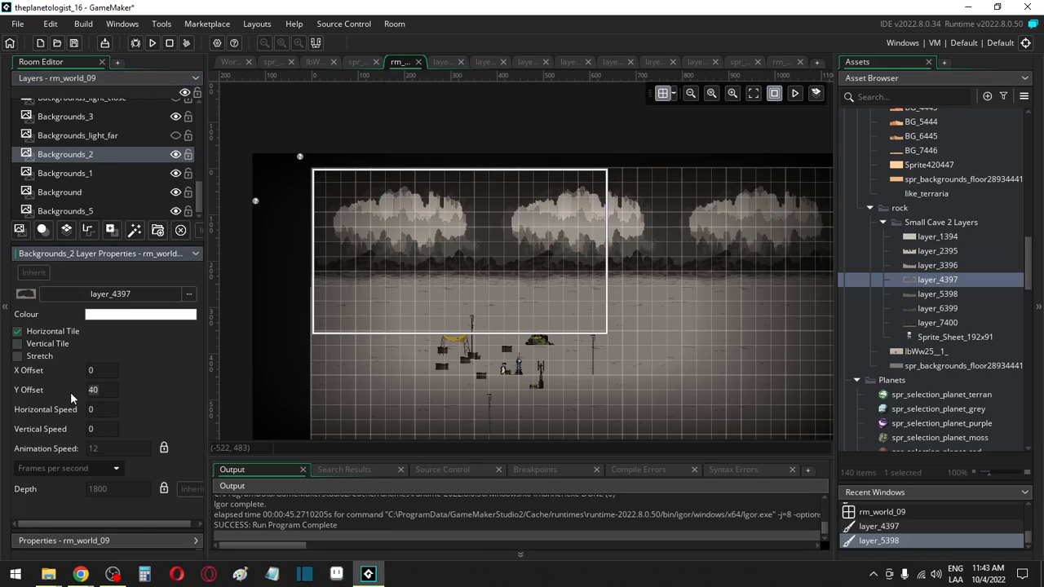
type("30")
left_click(107, 370)
Step: Toggle the Backgrounds_1 layer's visibility to identify it and set its Y Offset to 50, after trying 40
left_click(114, 173)
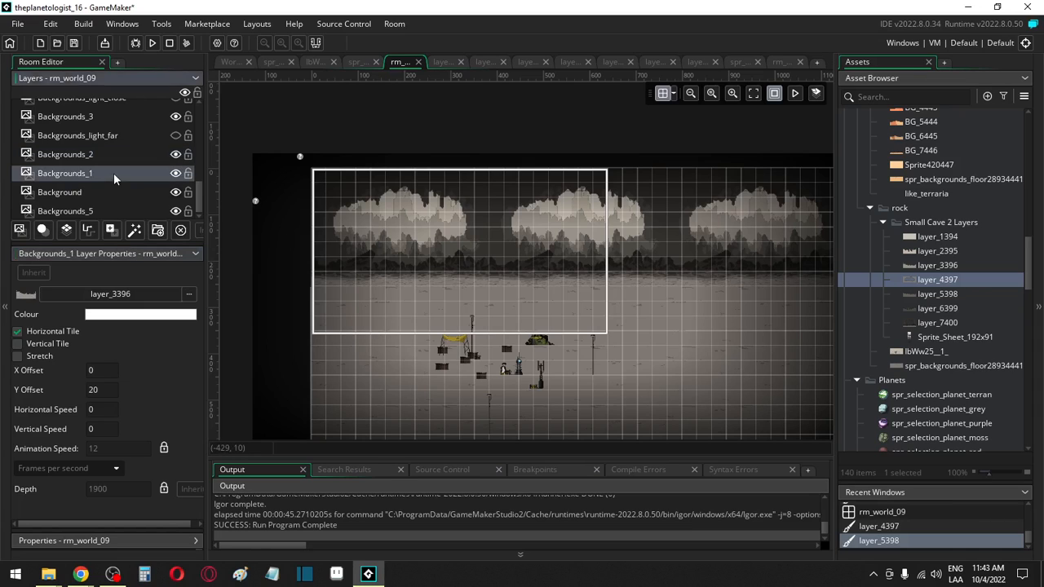
left_click(175, 173)
left_click(175, 173)
left_click(93, 389)
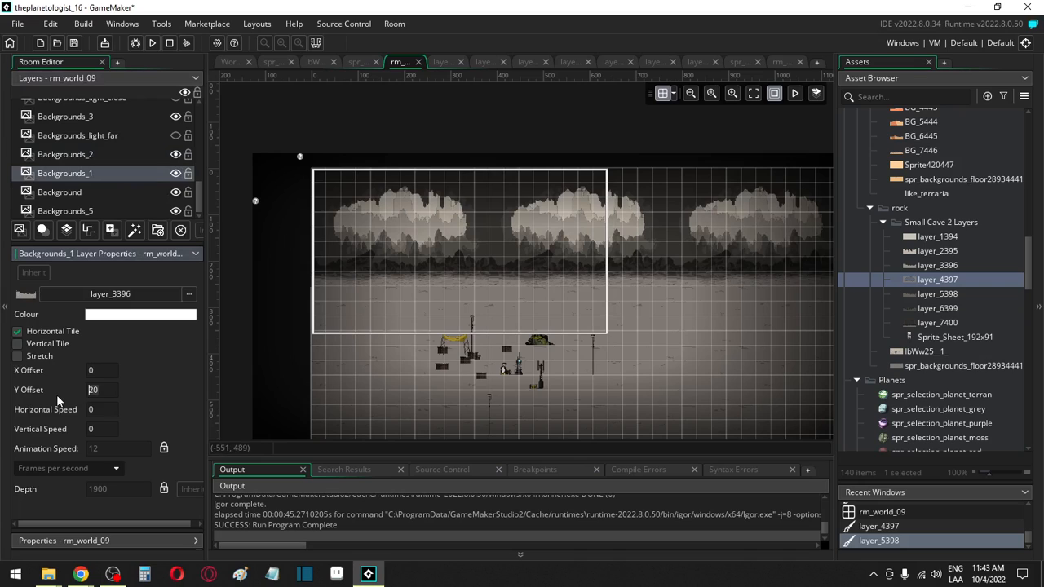
left_click(106, 370)
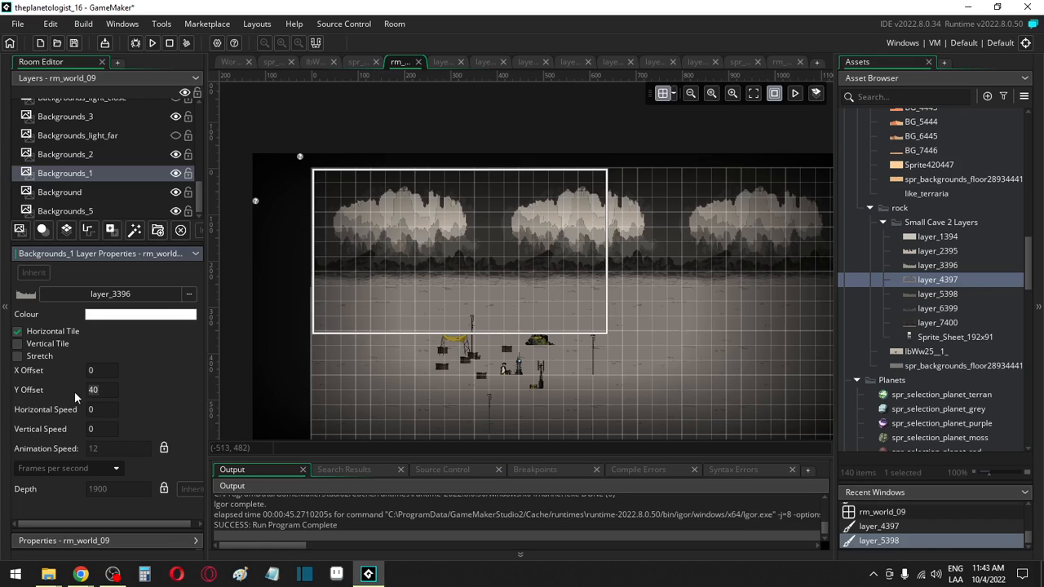
type("50")
left_click(110, 371)
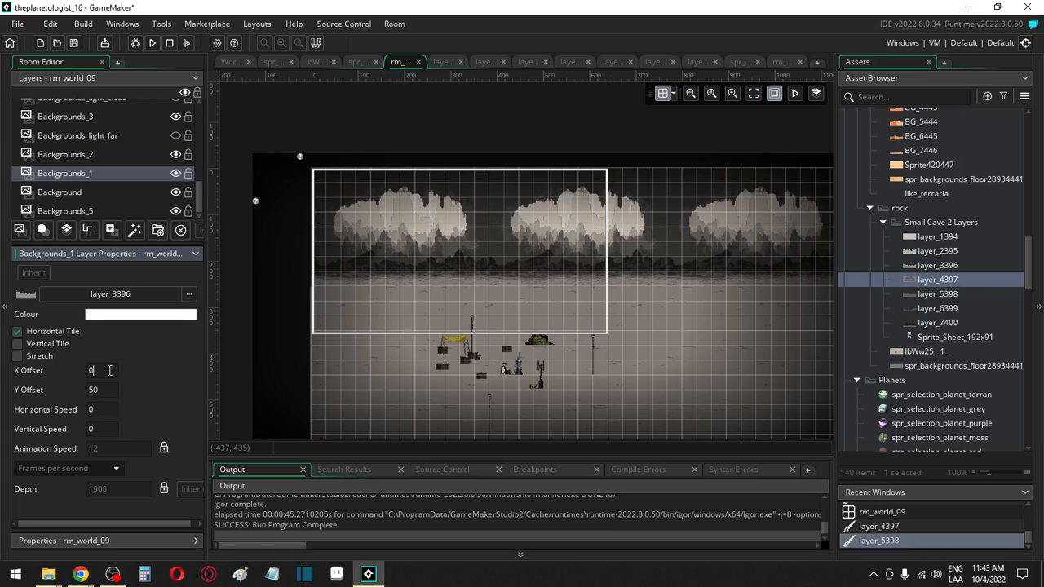
Step: Set the Y Offset of the Background layer to 20, after trying 30, 50 and 60
left_click(118, 190)
left_click(96, 390)
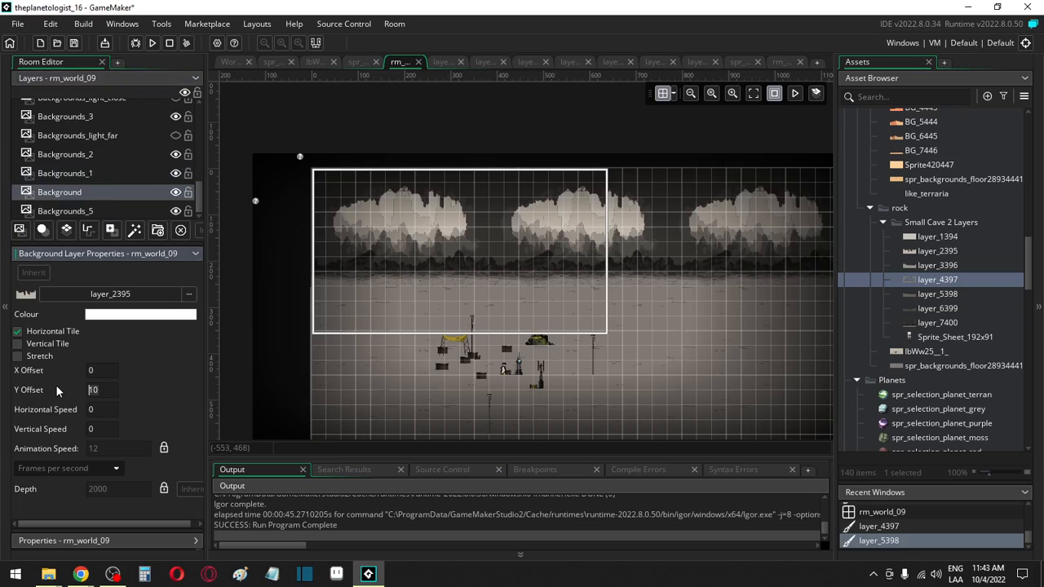
type("30")
left_click(99, 370)
left_click(96, 389)
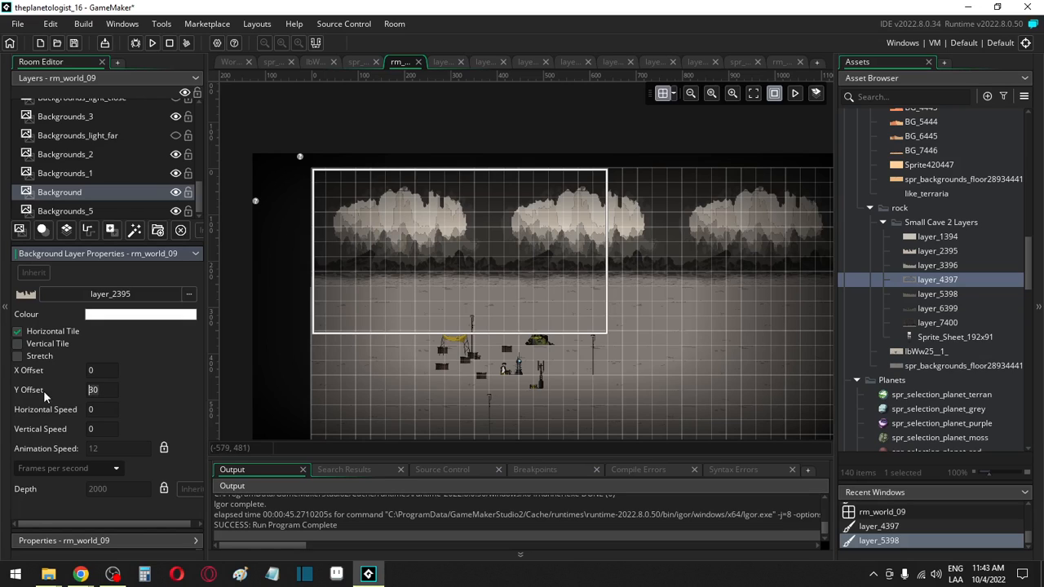
left_click(103, 370)
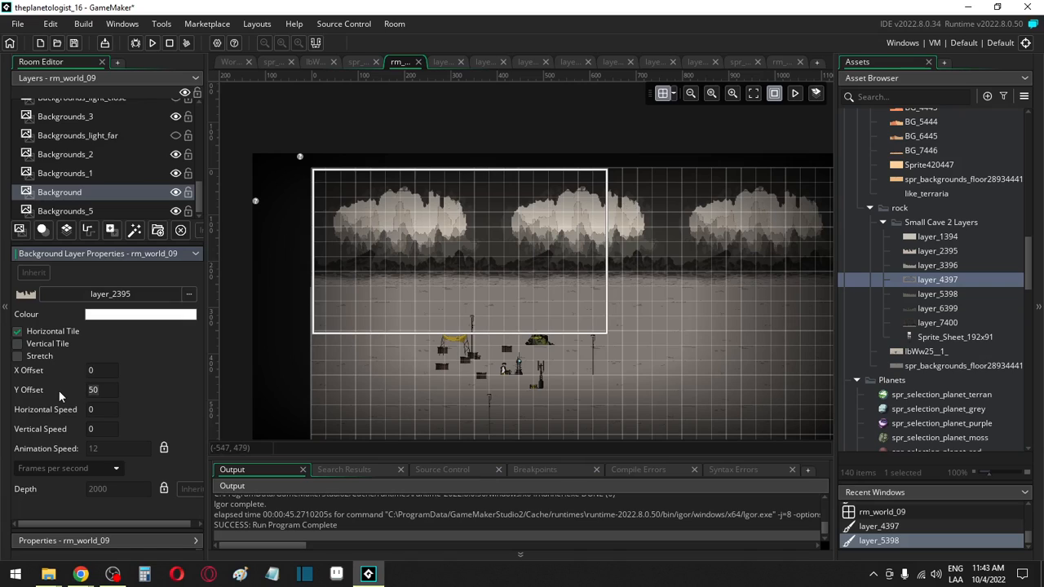
type("6030")
left_click(109, 372)
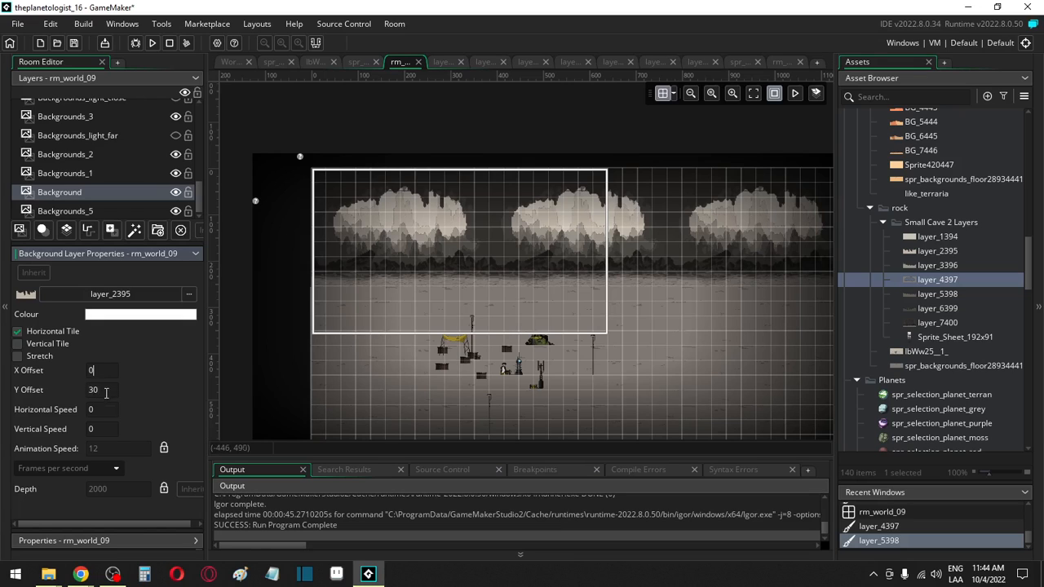
type("20")
Step: Hide and show Backgrounds_1, Backgrounds_2, Backgrounds_3, Backgrounds_5 and Background one by one to identify each layer's part of the cave scene
left_click(175, 174)
left_click(175, 174)
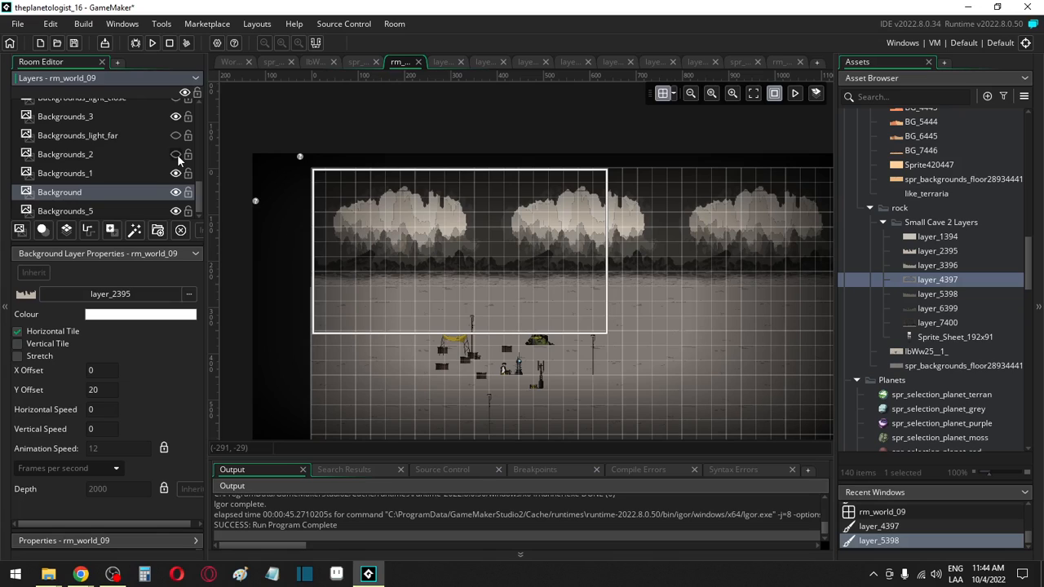
left_click(175, 116)
left_click(175, 117)
left_click(175, 210)
left_click(175, 211)
left_click(175, 192)
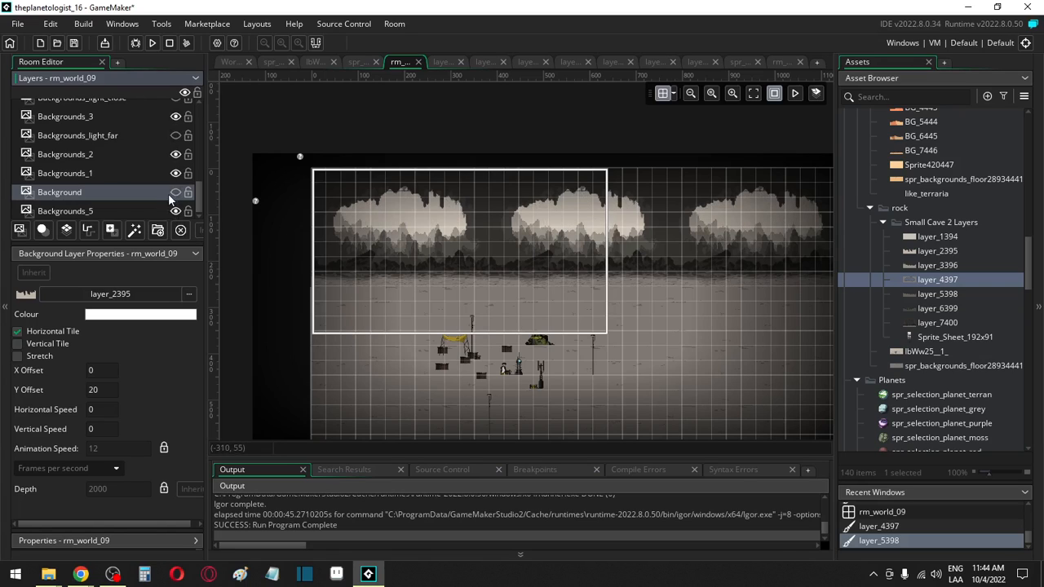
left_click(174, 193)
left_click(176, 174)
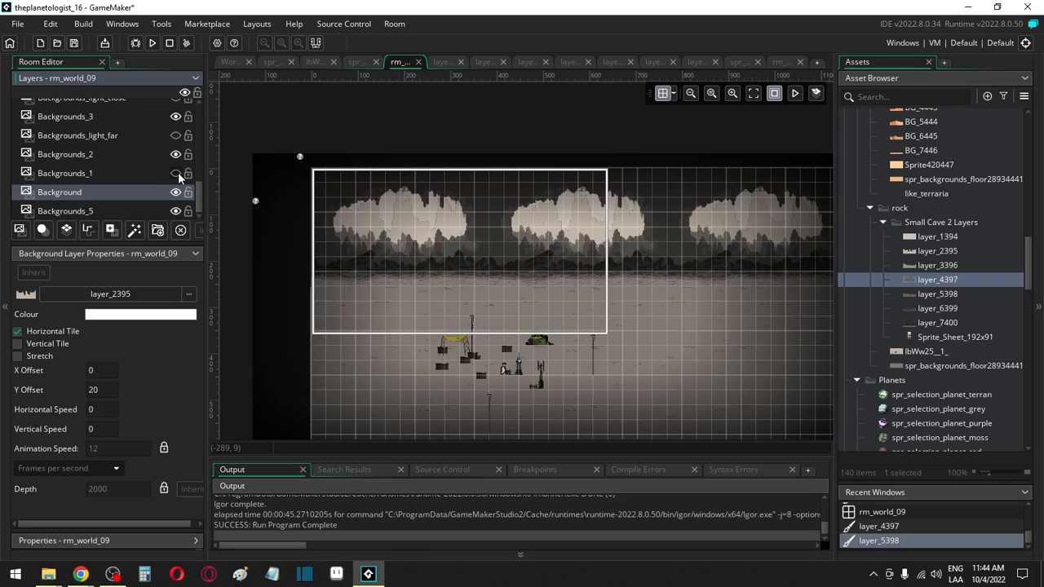
left_click(176, 174)
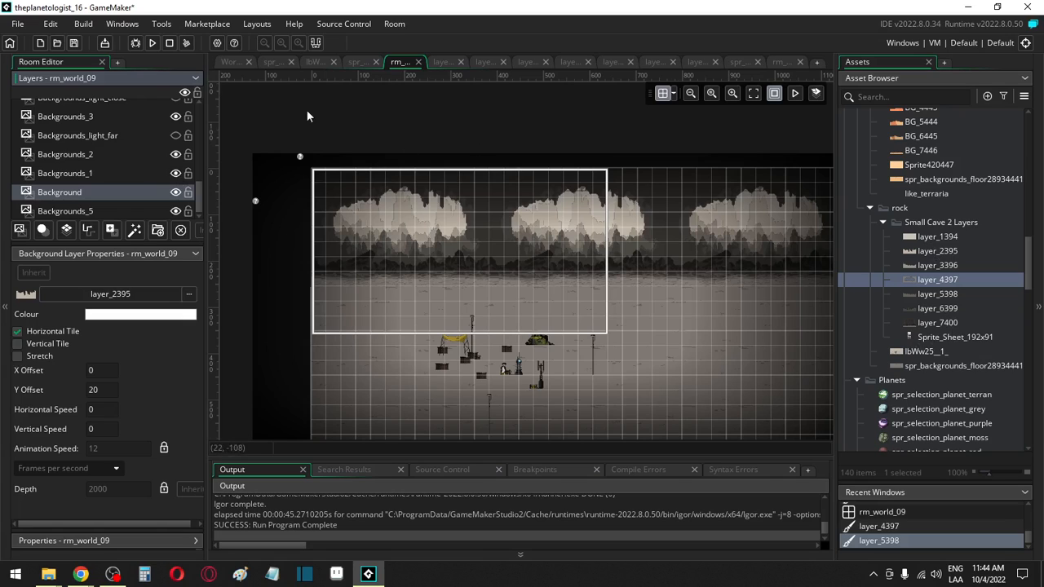
Step: Examine the properties of the Backgrounds_3, Backgrounds_6 and Backgrounds_4 layers, toggling Backgrounds_6 and Backgrounds_4 to identify them in the room
left_click(123, 111)
scroll(108, 159, "up", 3)
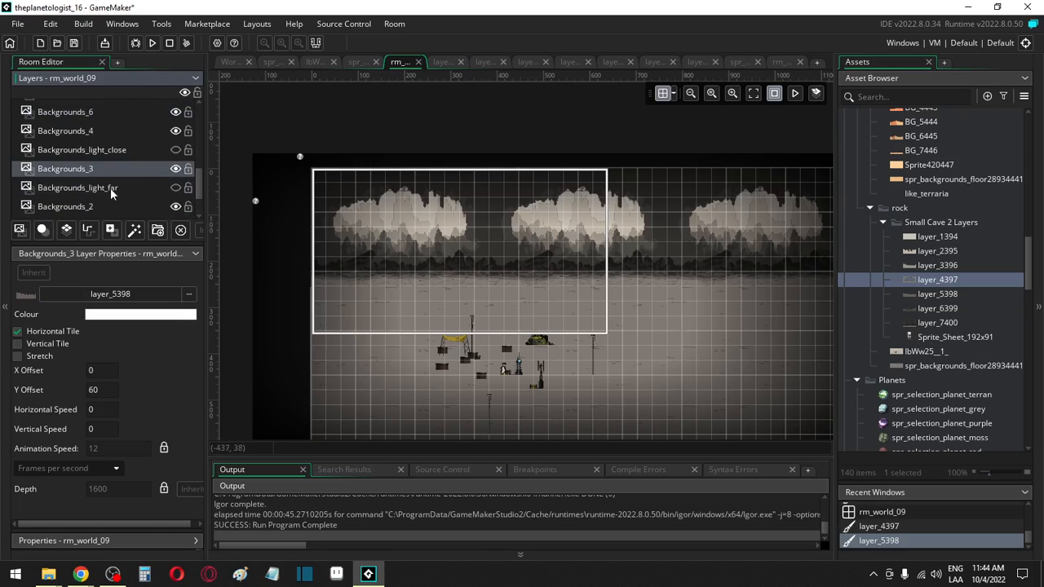
left_click(105, 113)
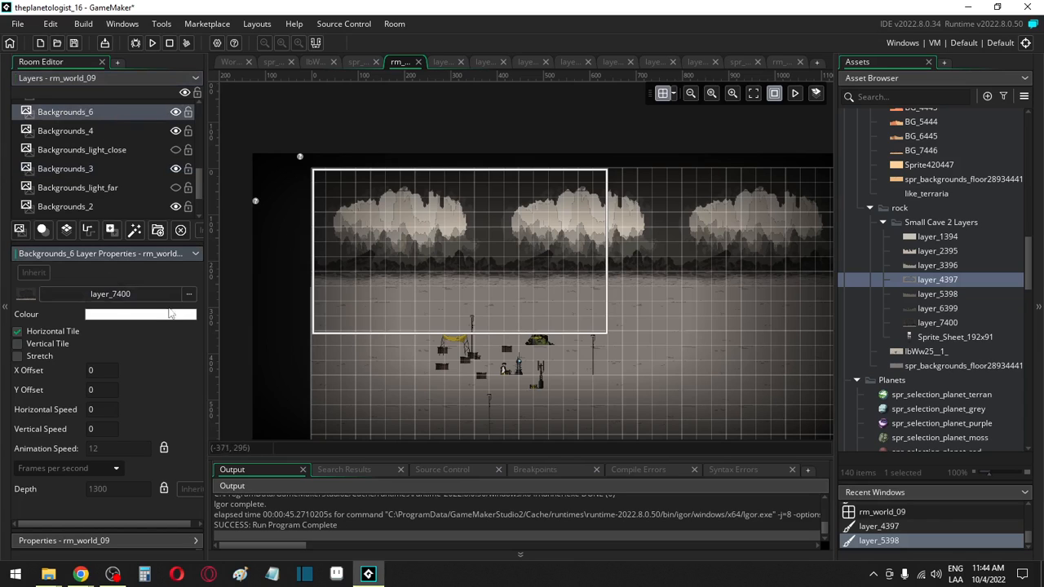
left_click(175, 111)
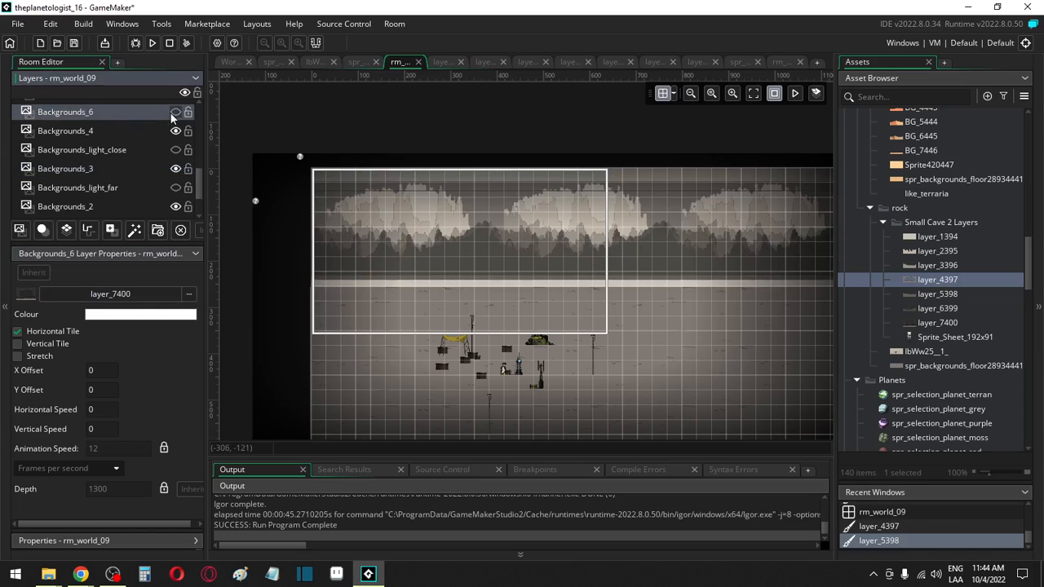
left_click(175, 112)
left_click(176, 112)
left_click(176, 131)
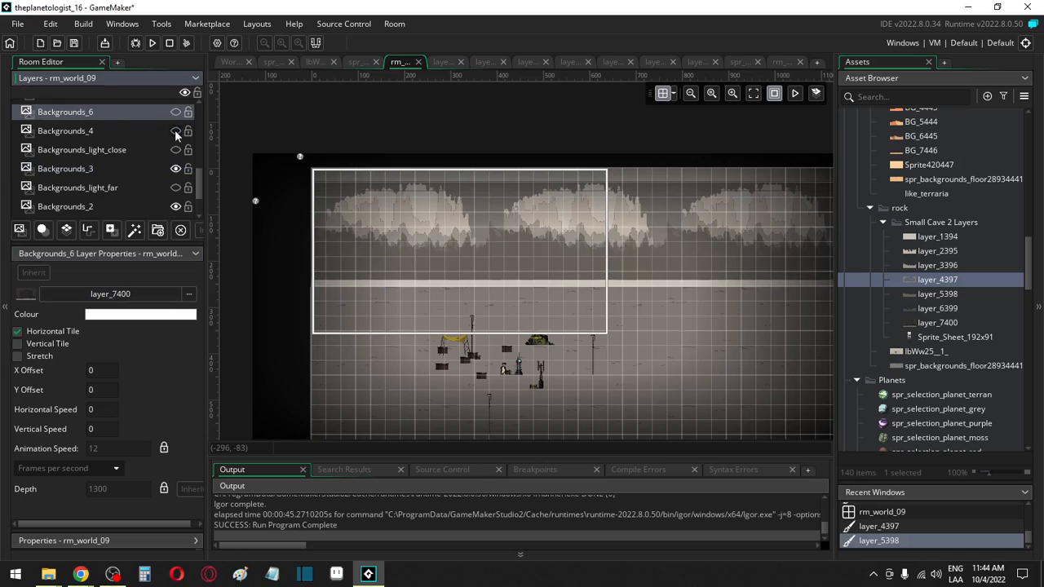
left_click(175, 130)
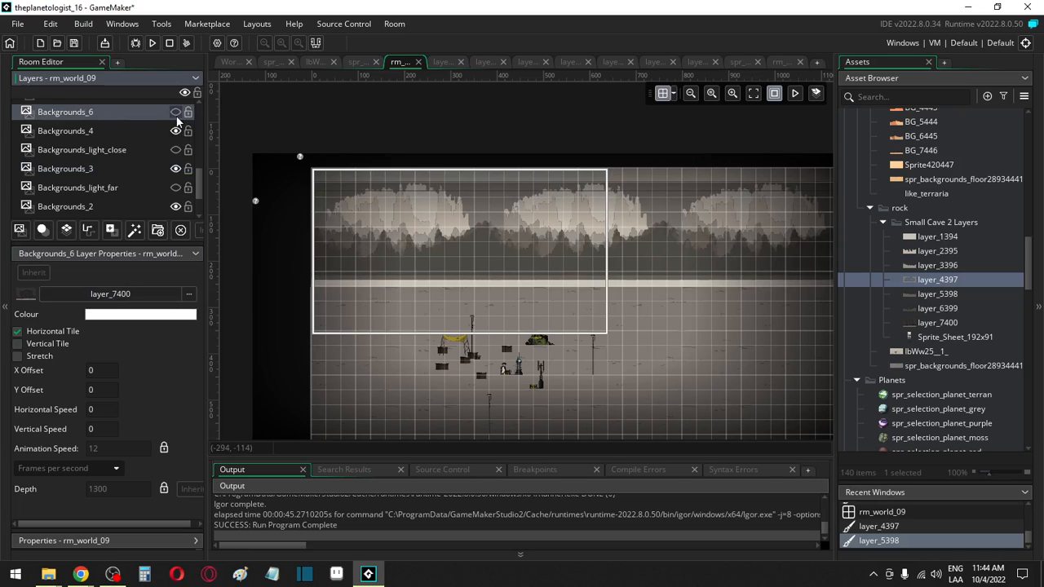
left_click(175, 111)
left_click(139, 133)
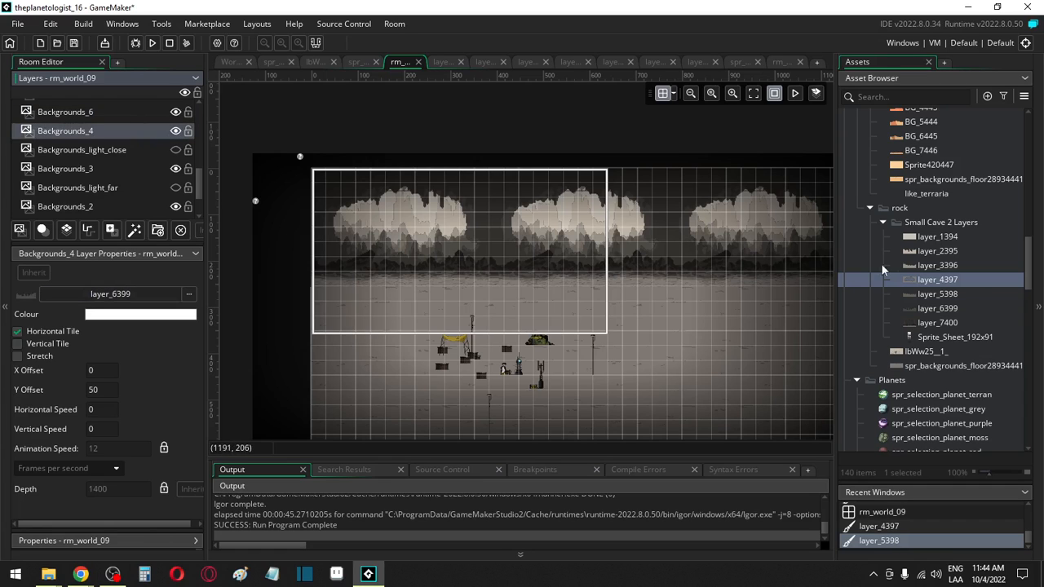
Step: Open the layer_6399 sprite in the image editor and examine the full width of its rock silhouette
double_click(938, 306)
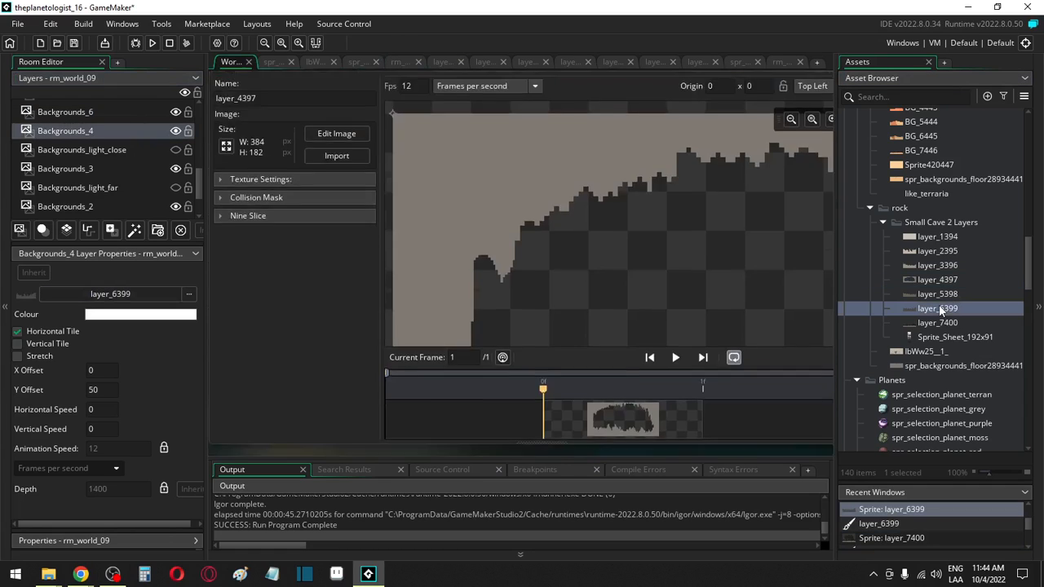
left_click(336, 151)
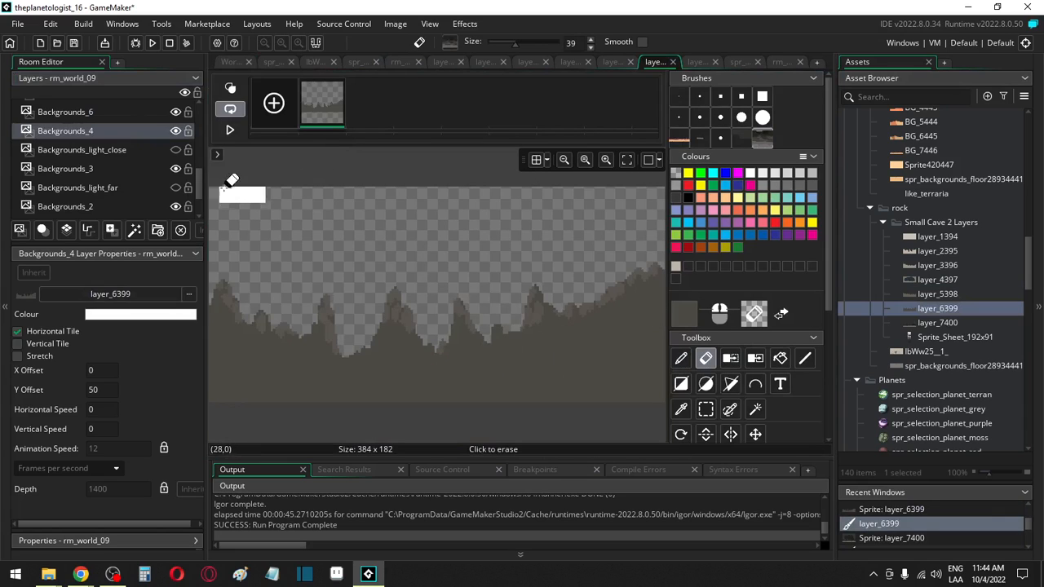
mouse_move(628, 189)
middle_mouse_down()
mouse_move(501, 209)
mouse_move(378, 185)
middle_mouse_up()
key("e")
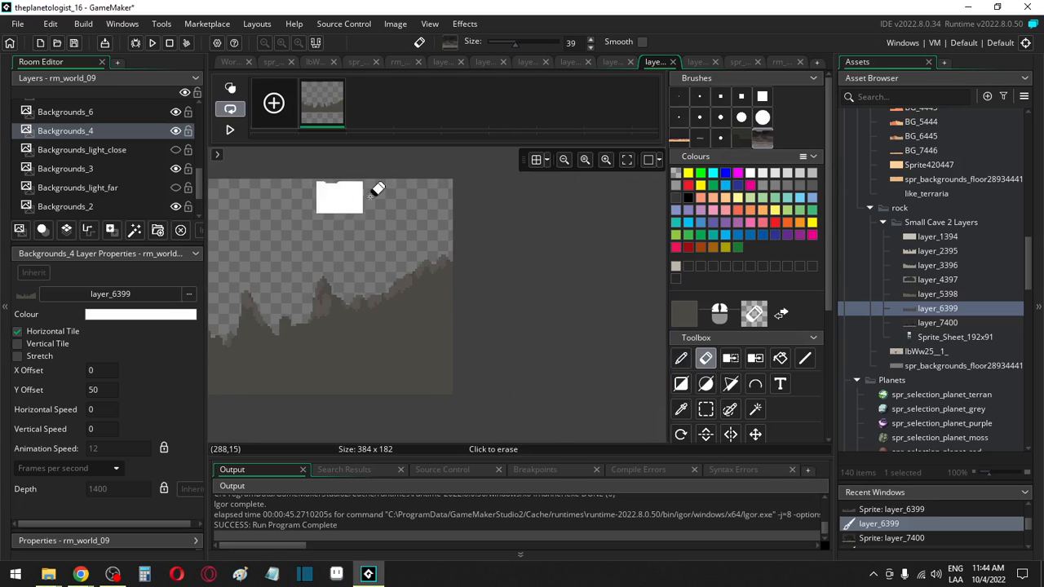
key("d")
mouse_move(269, 221)
middle_mouse_down()
mouse_move(221, 199)
mouse_move(528, 204)
middle_mouse_up()
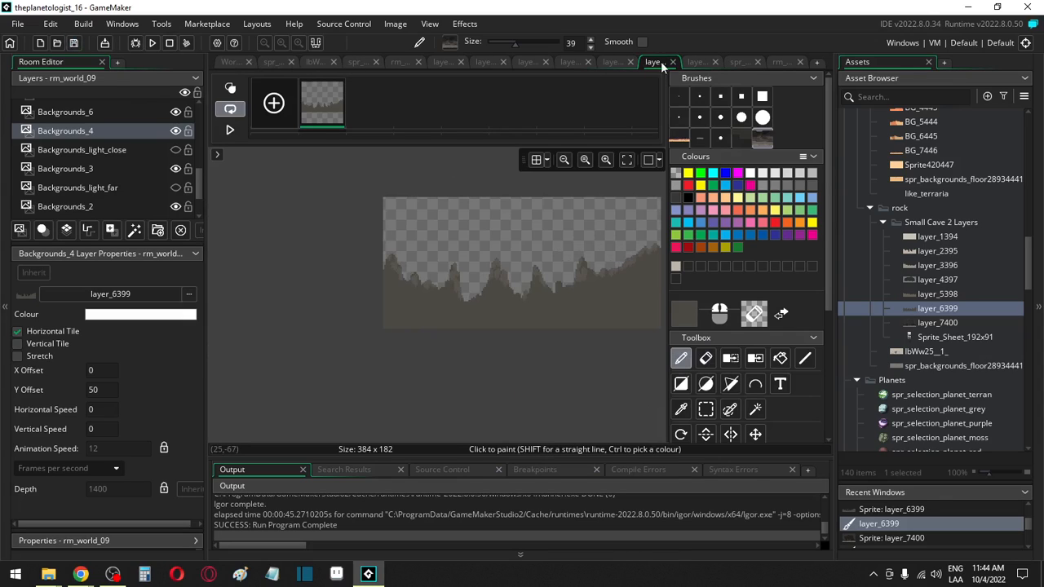
Step: Inspect the layer_5398 sprite and examine the cave opening and overlapping rock layers up close in rm_world_09
left_click(780, 63)
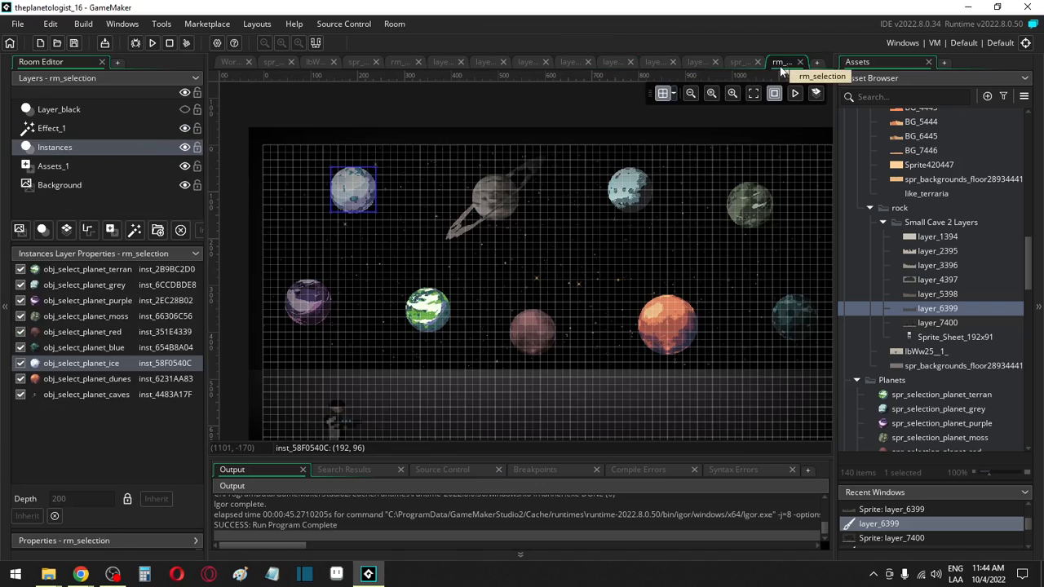
left_click(397, 64)
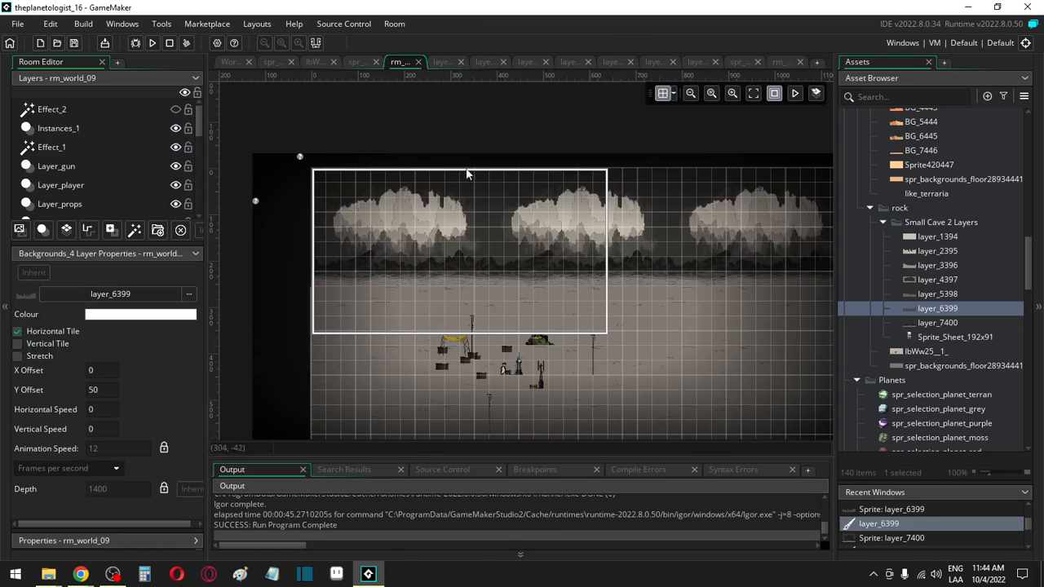
left_click(932, 295)
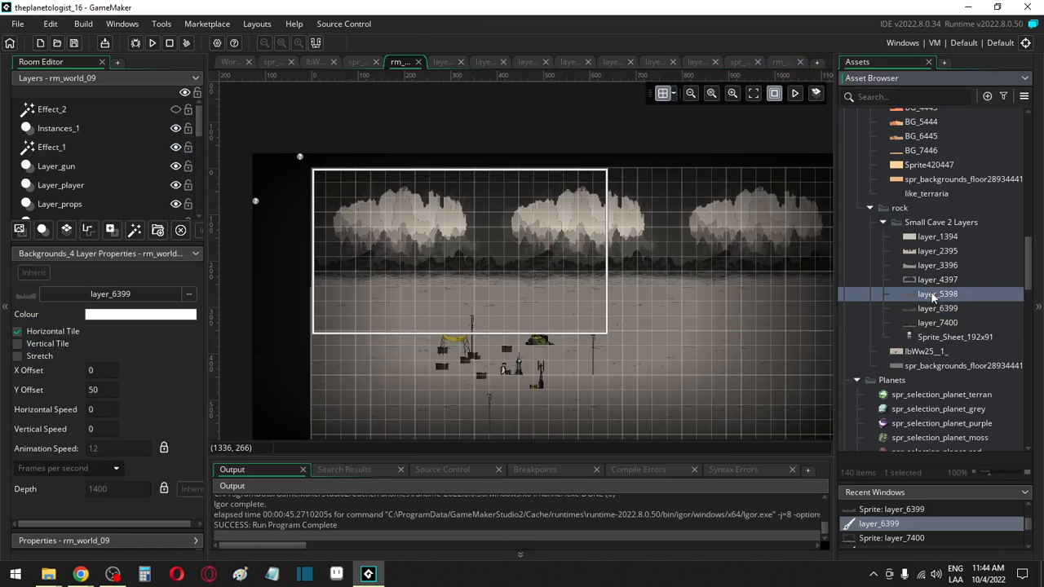
double_click(931, 294)
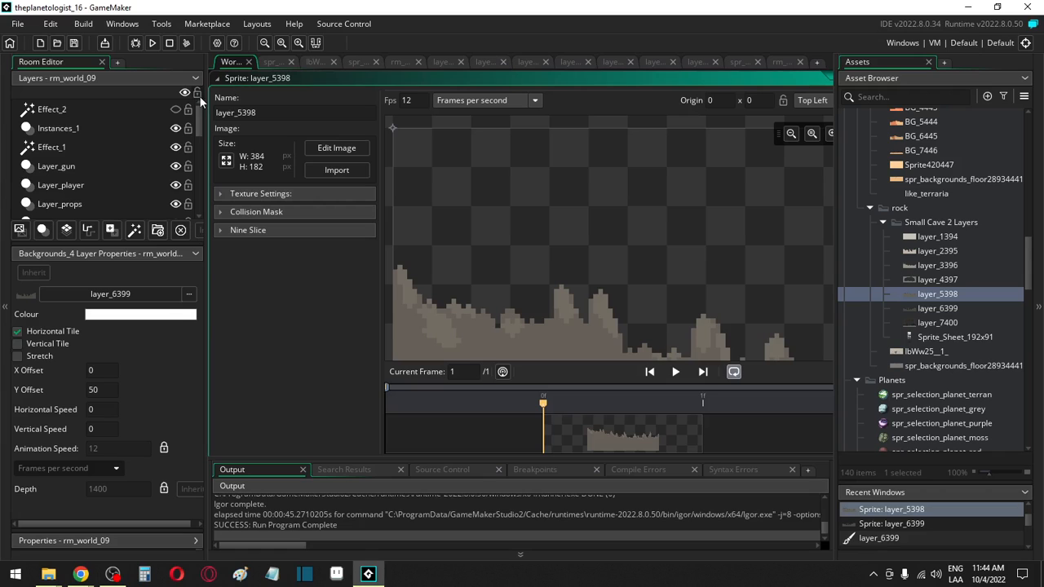
scroll(166, 167, "down", 1)
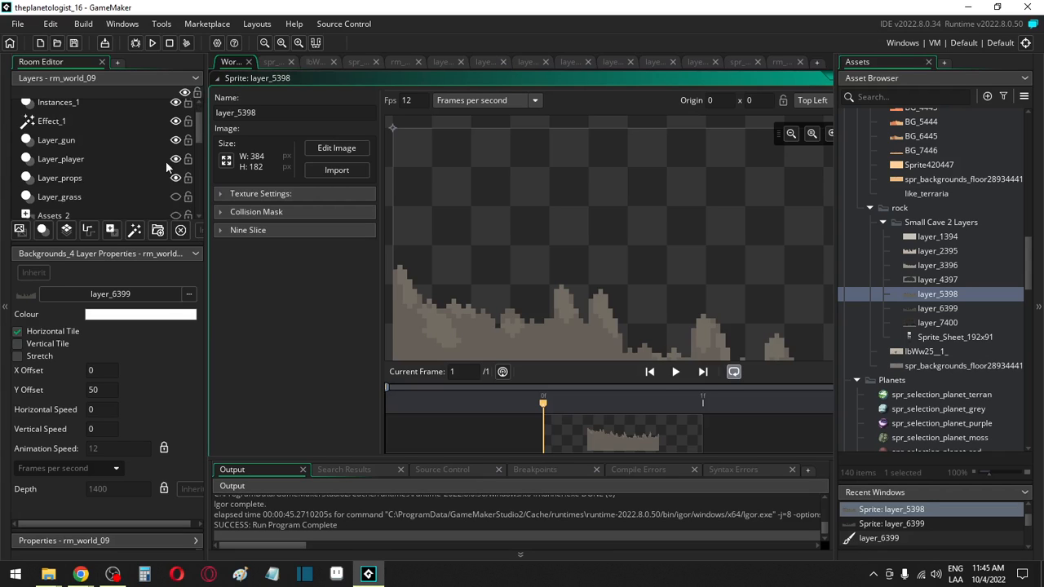
left_click(357, 61)
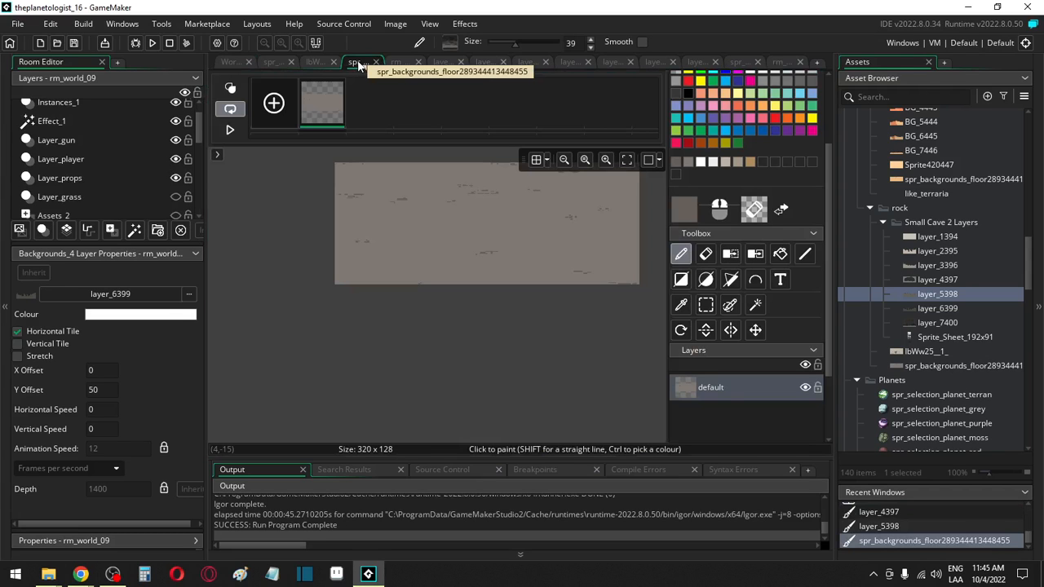
left_click(396, 61)
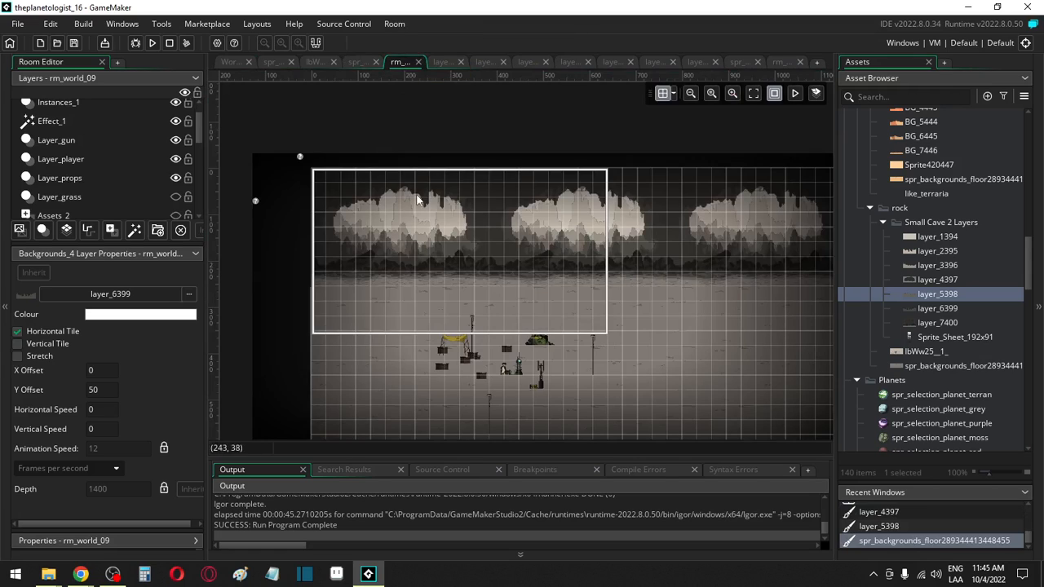
scroll(368, 226, "up", 4, "ctrl")
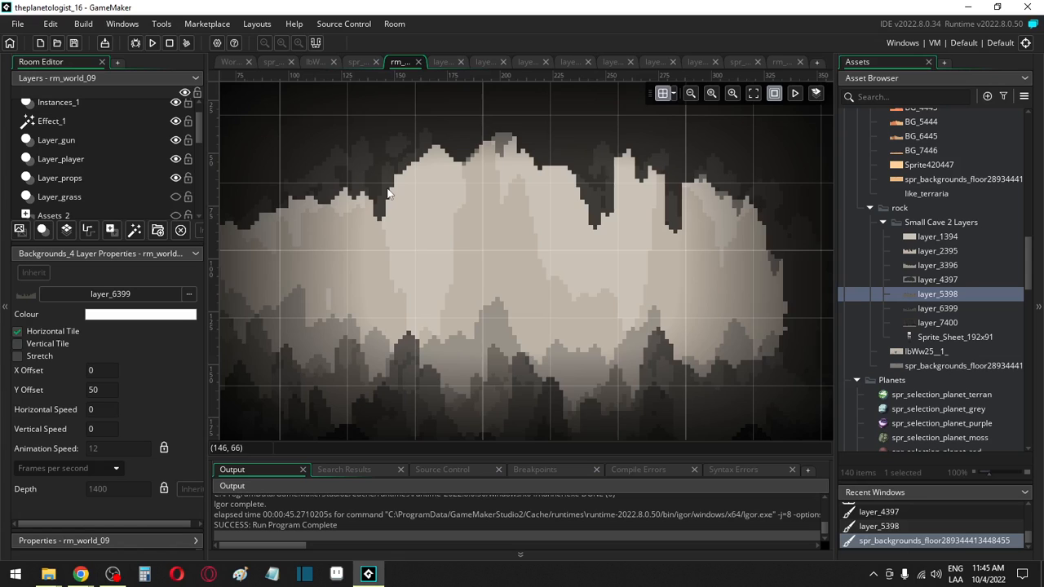
scroll(376, 230, "down", 3, "ctrl")
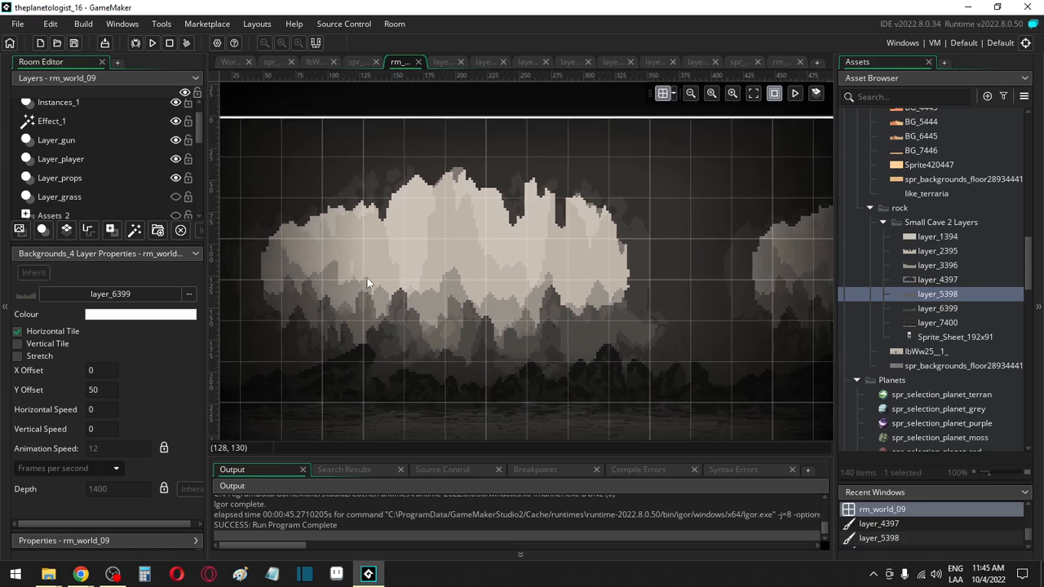
Step: Set the Y Offset of the Background layer to 60, after trying 20, 30, 40 and 50, and save the project
left_click(98, 198)
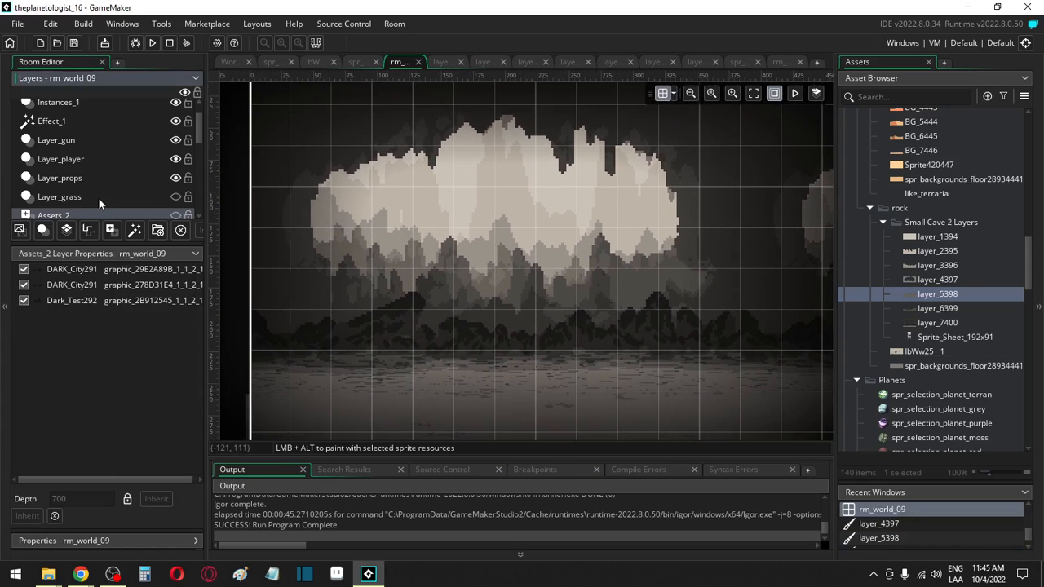
left_click(101, 179)
scroll(111, 180, "down", 5)
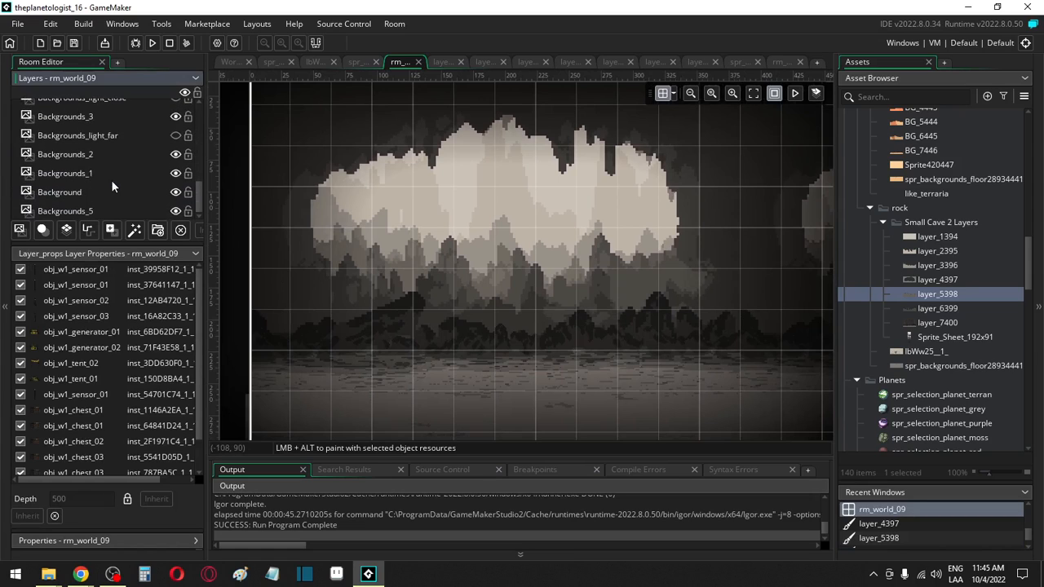
left_click(104, 193)
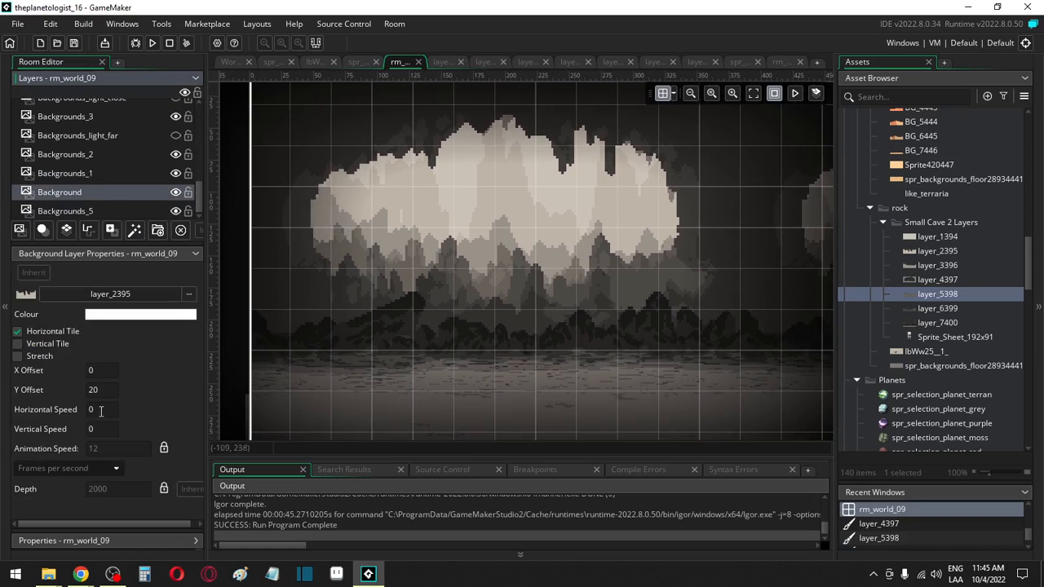
left_click_drag(119, 392, 54, 398)
type("30")
left_click(104, 372)
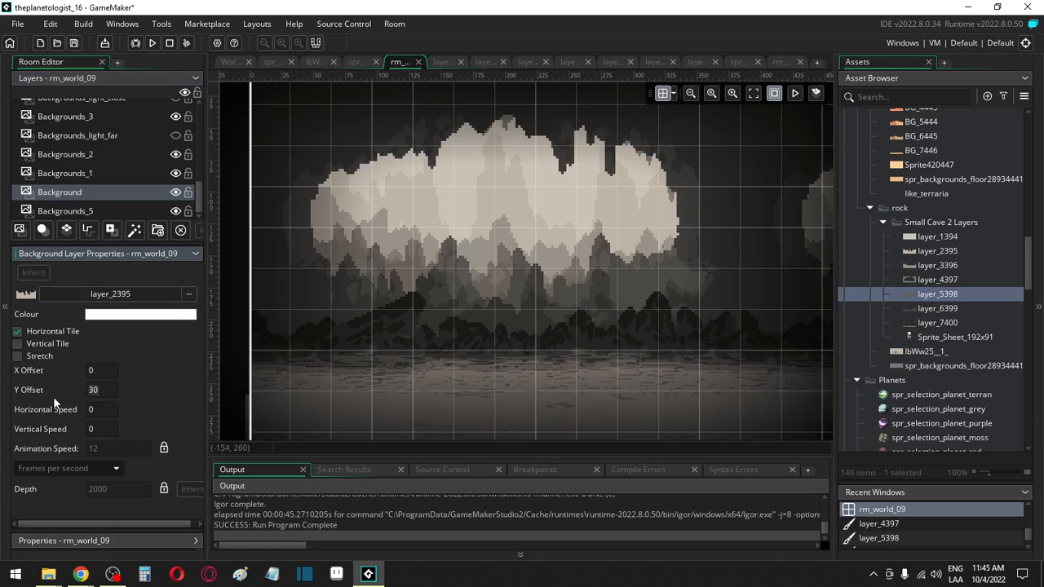
type("40")
left_click(93, 371)
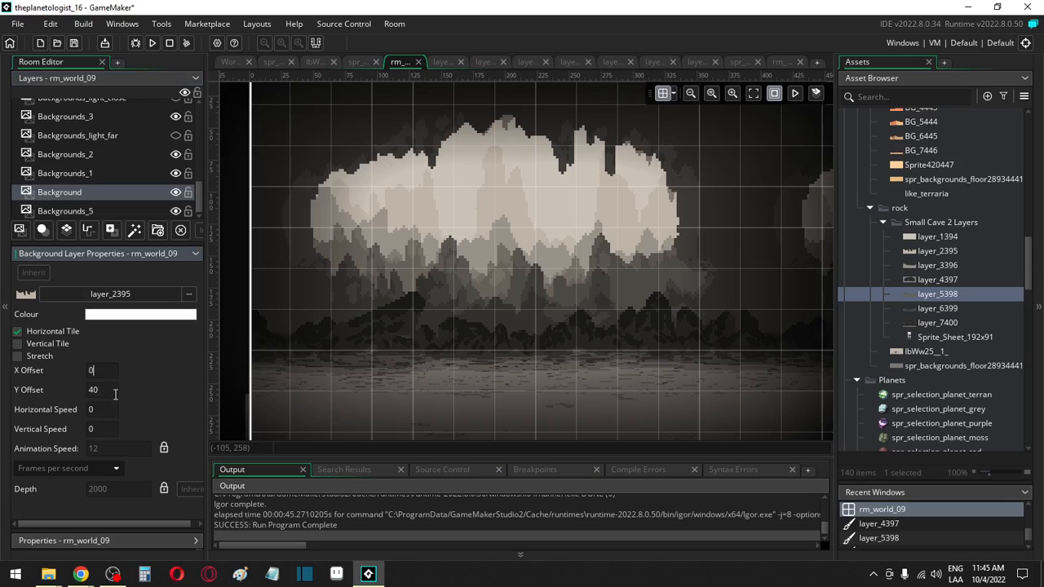
left_click_drag(115, 393, 74, 399)
type("20")
type("50")
type("60")
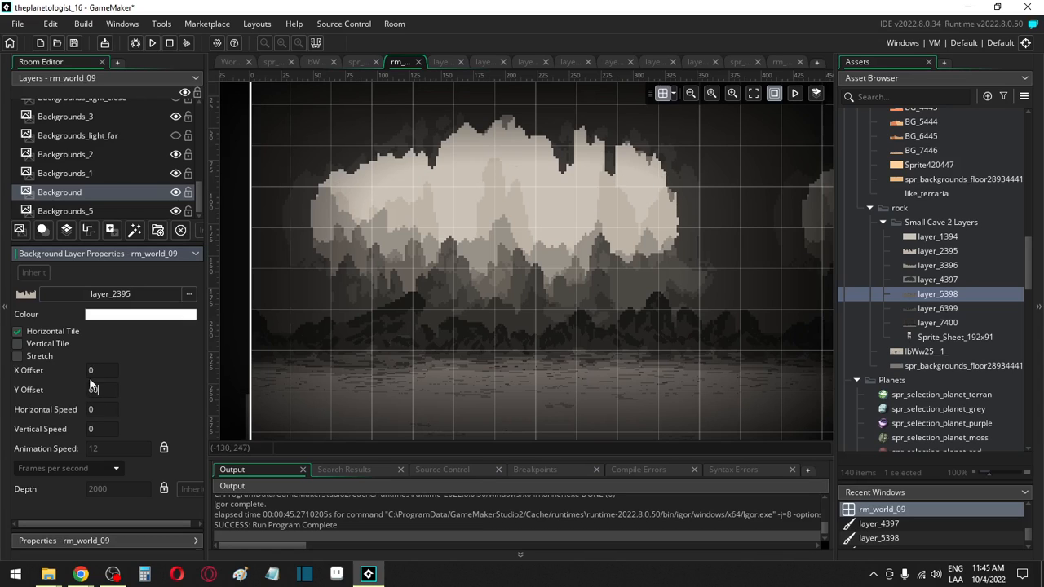
left_click(110, 369)
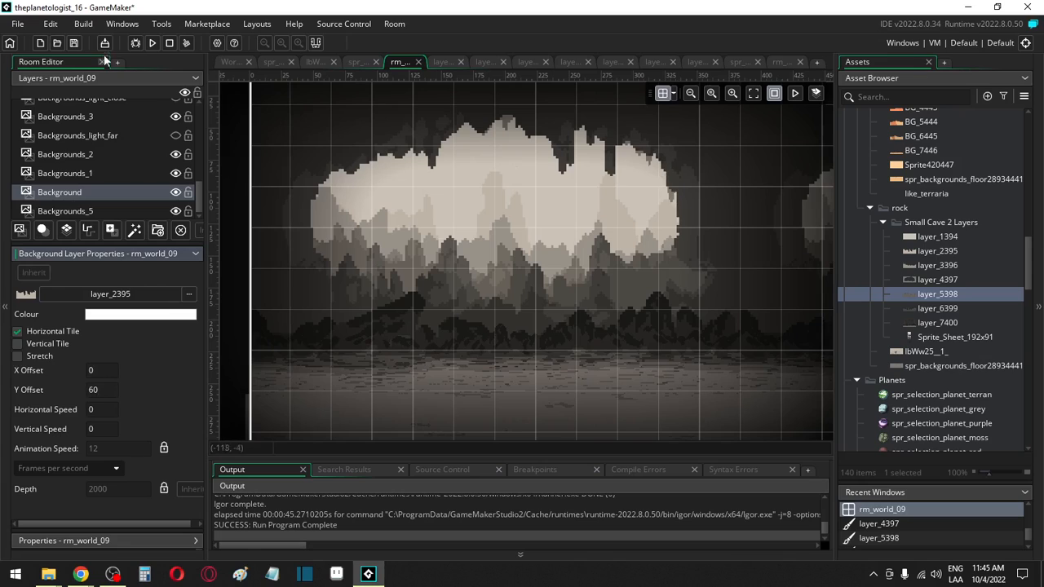
left_click(74, 43)
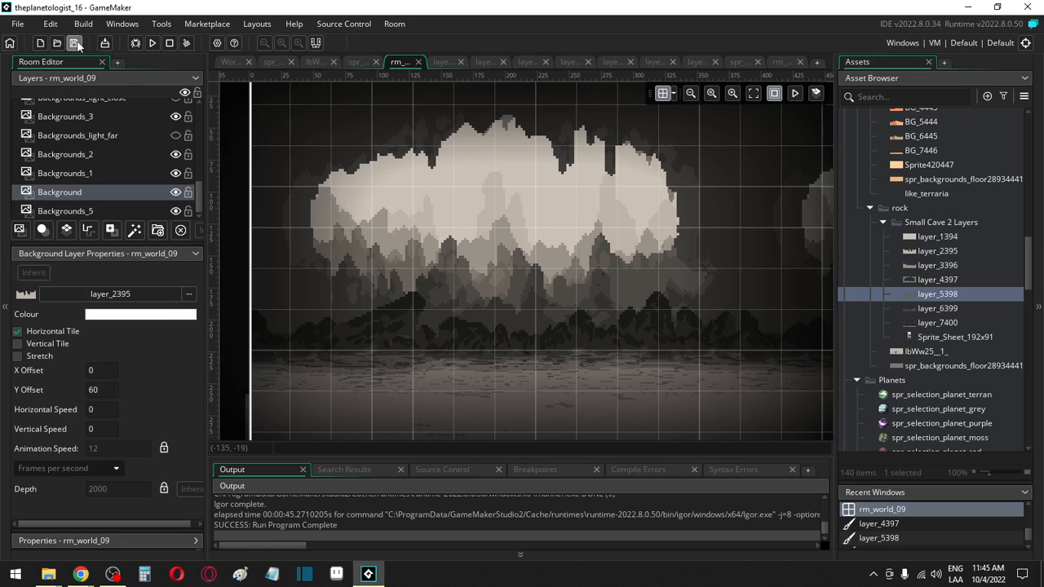
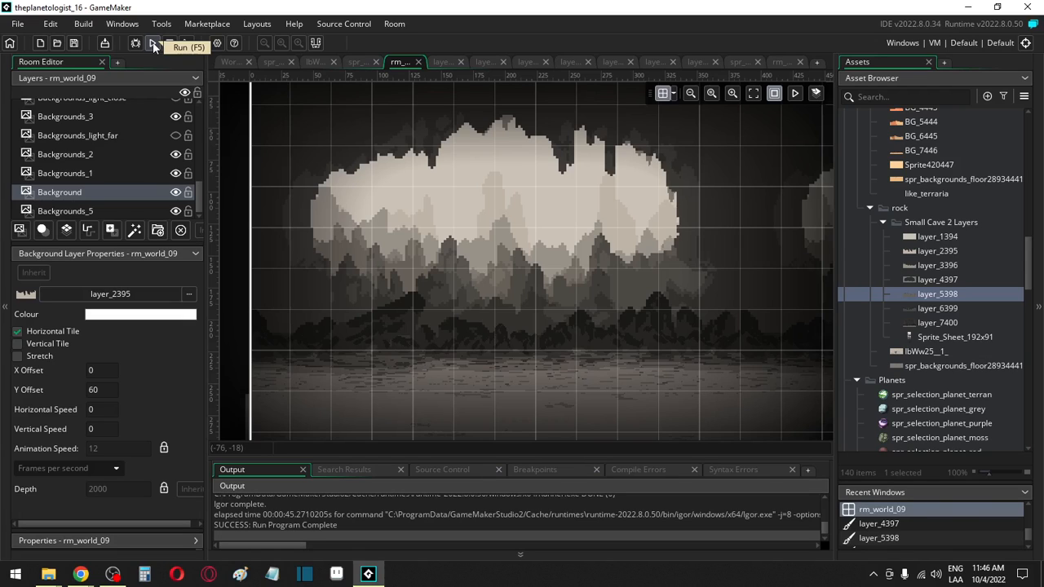
Step: Run the game, travel to the caves planet and walk around to check how its background layers line up
left_click(152, 47)
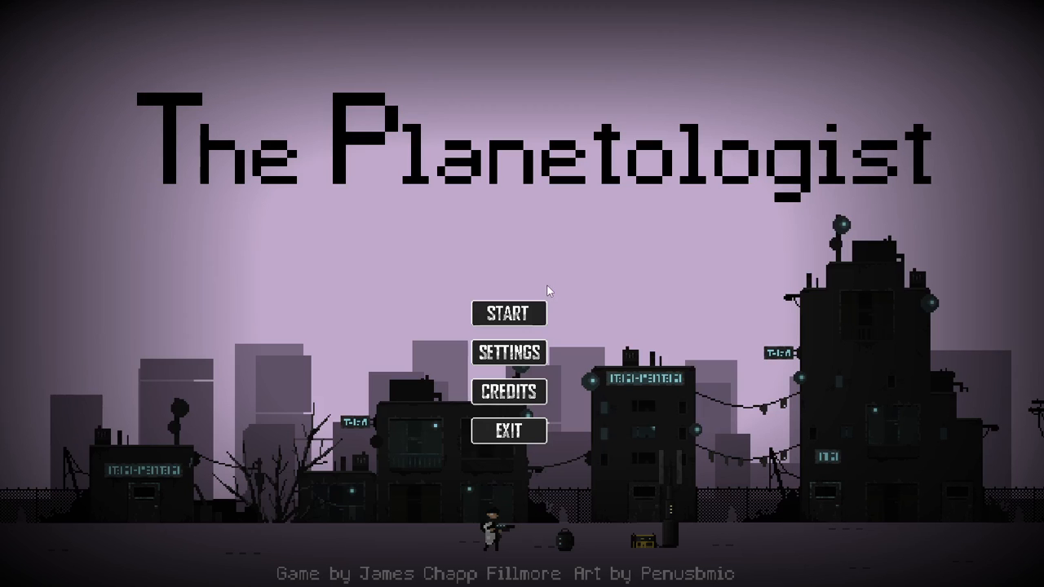
left_click(525, 310)
left_click(412, 94)
left_click(418, 100)
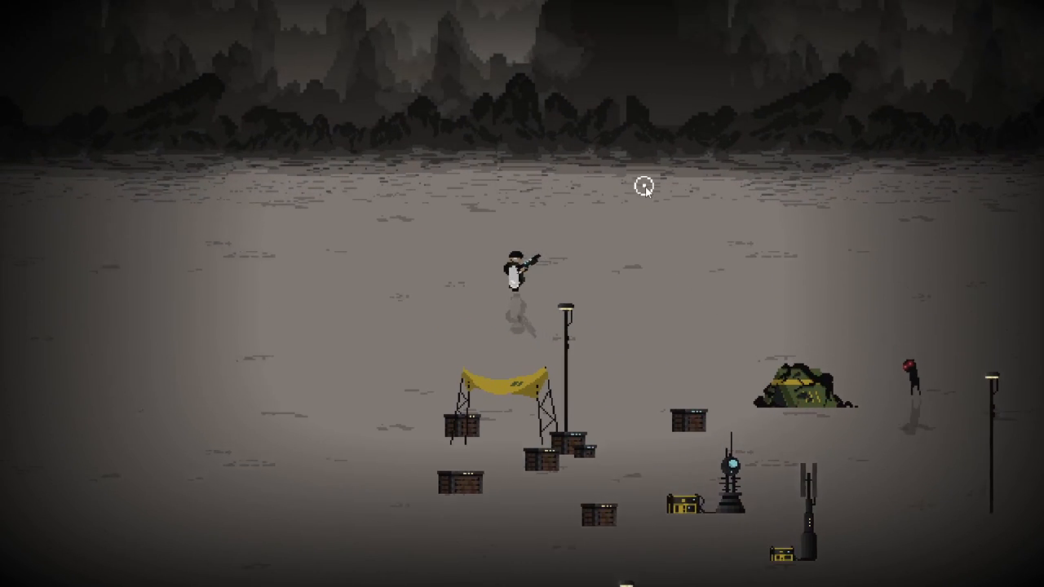
key("d")
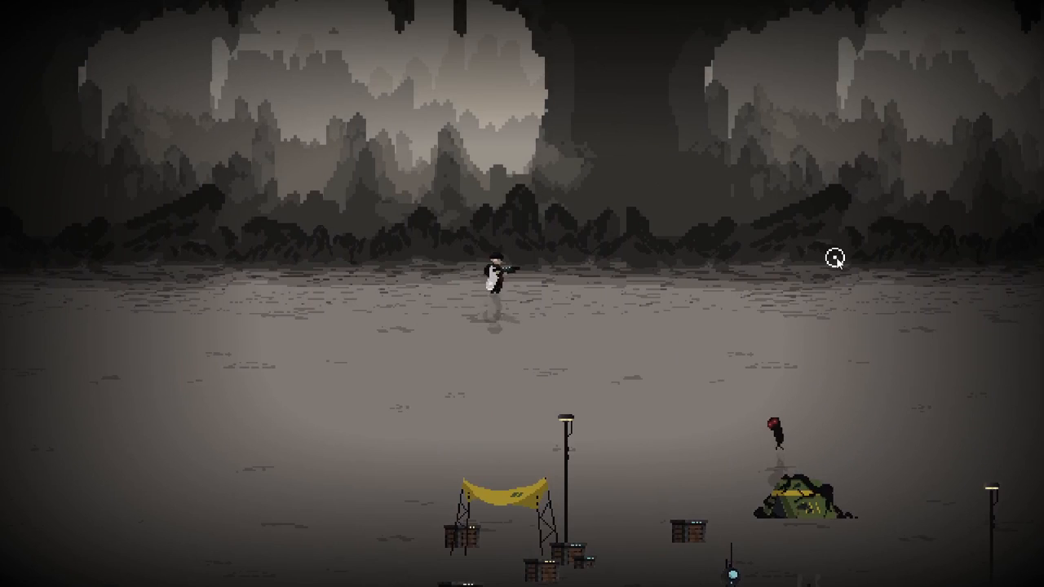
Step: Walk past the camp across the caves planet, shooting nearby creatures, and examine how the background layers shift against each other
left_click(615, 397)
key("d")
left_click(580, 399)
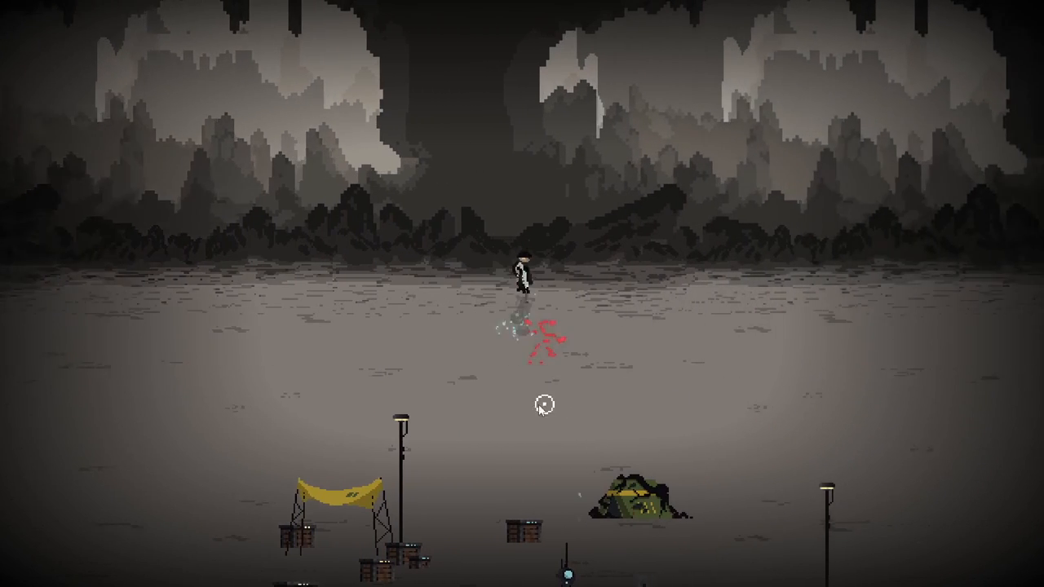
key("d")
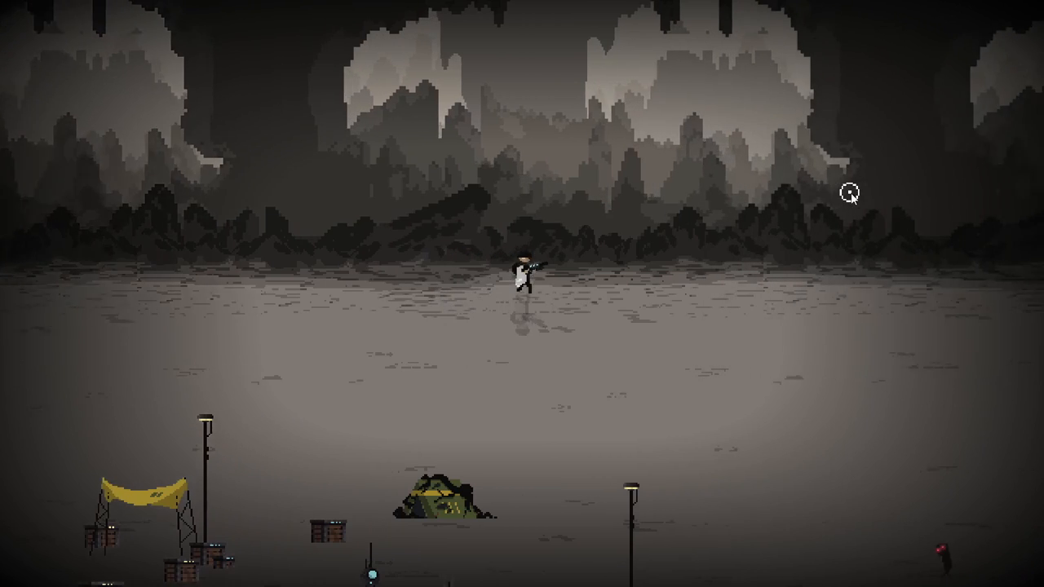
left_click(697, 497)
key("d")
left_click(689, 501)
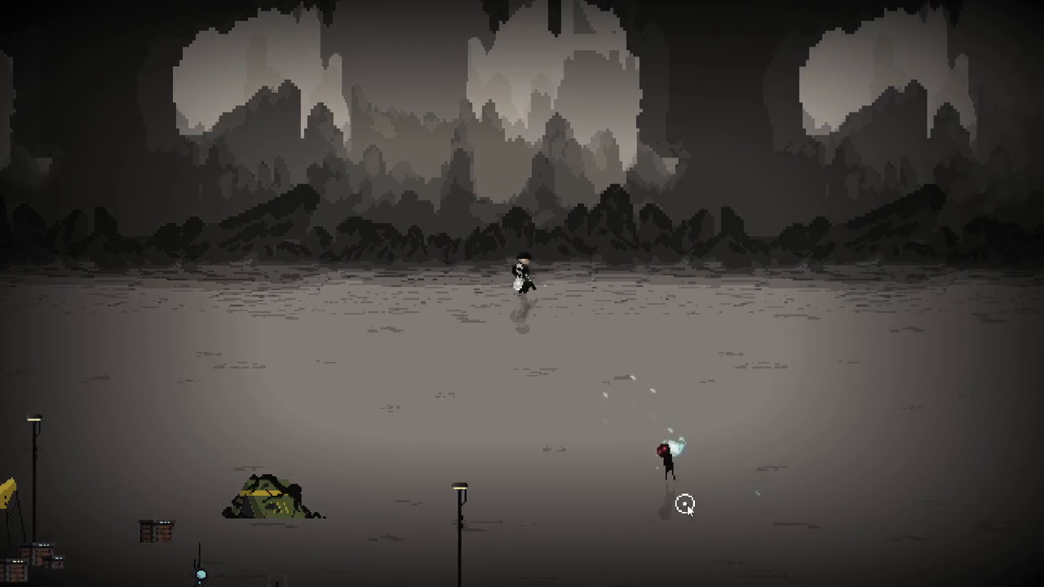
key("d")
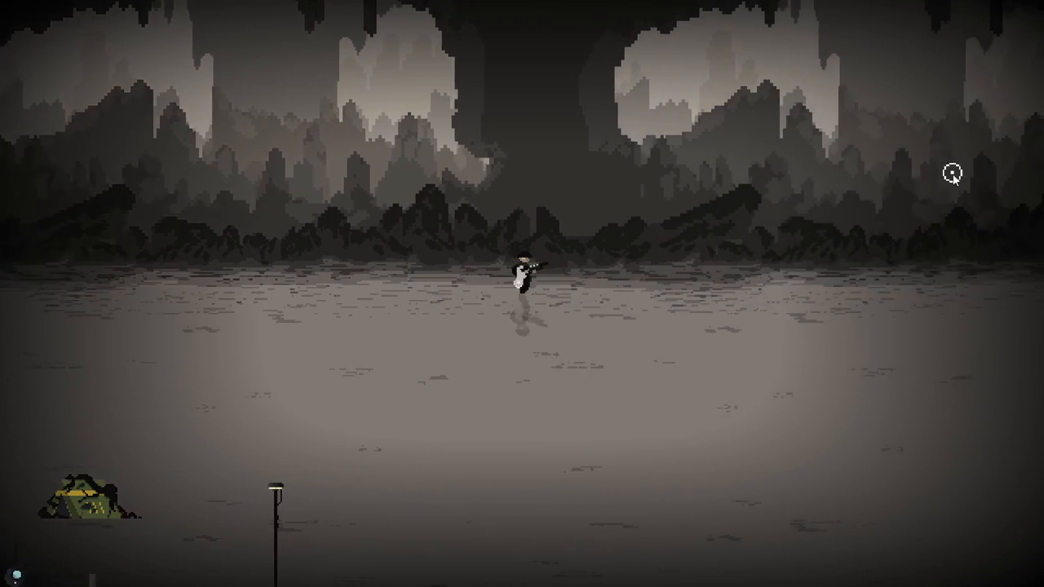
key("d")
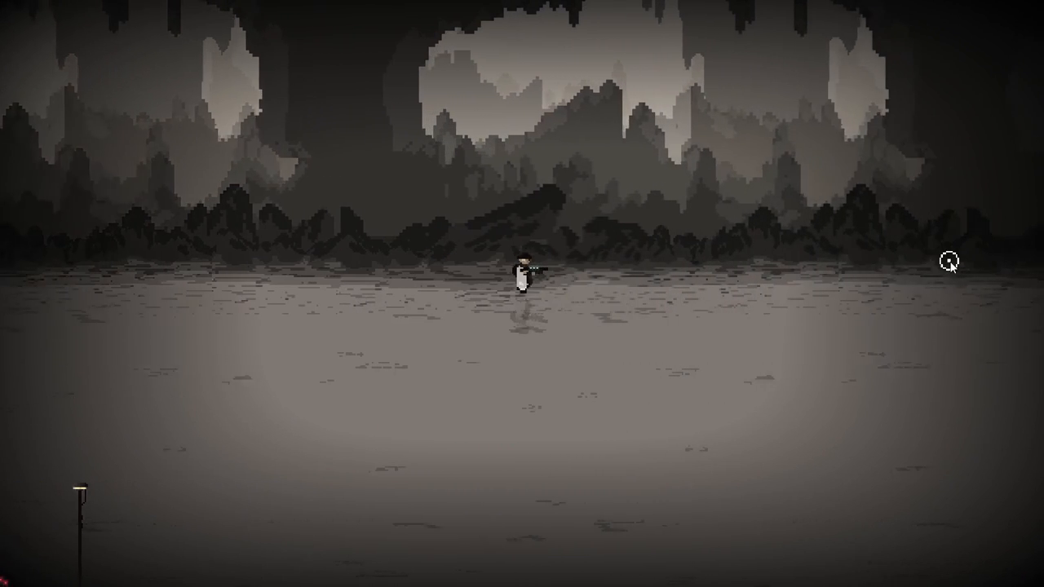
key("d")
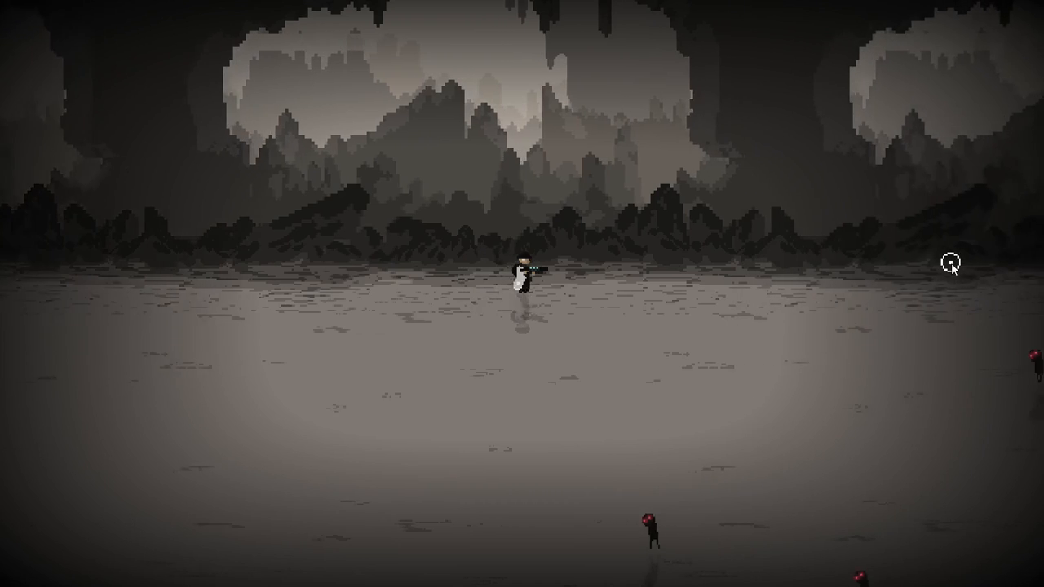
key("a")
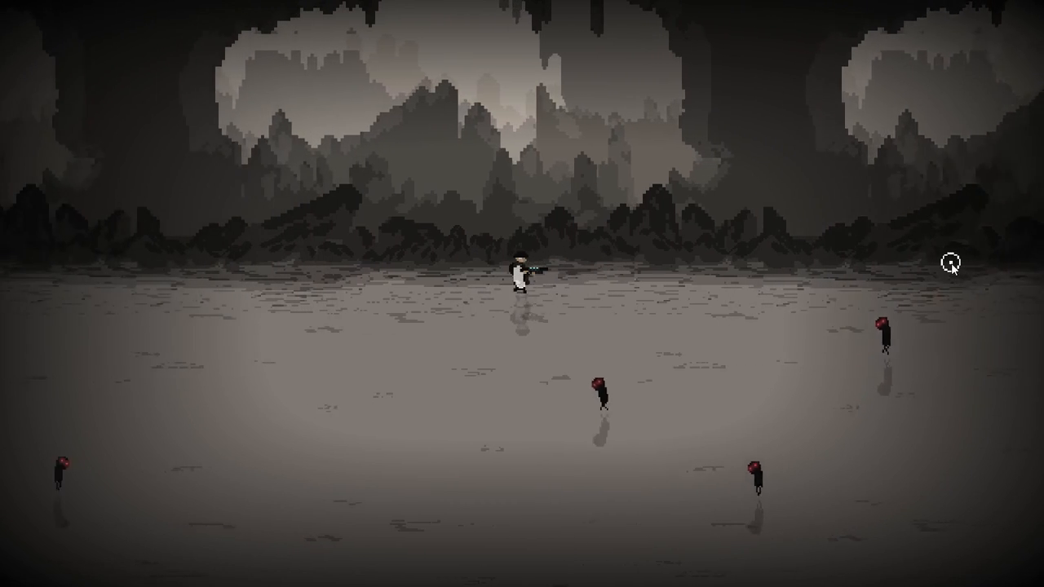
key("a")
Step: Shoot the approaching red-headed creatures while viewing the cave background in the running game
left_click(880, 385)
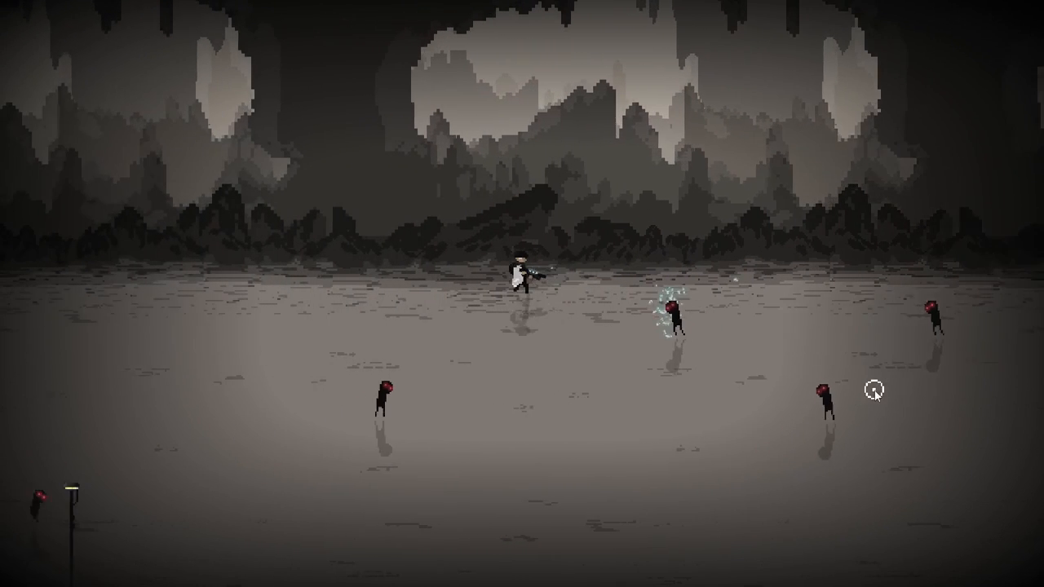
left_click(865, 424)
left_click(857, 443)
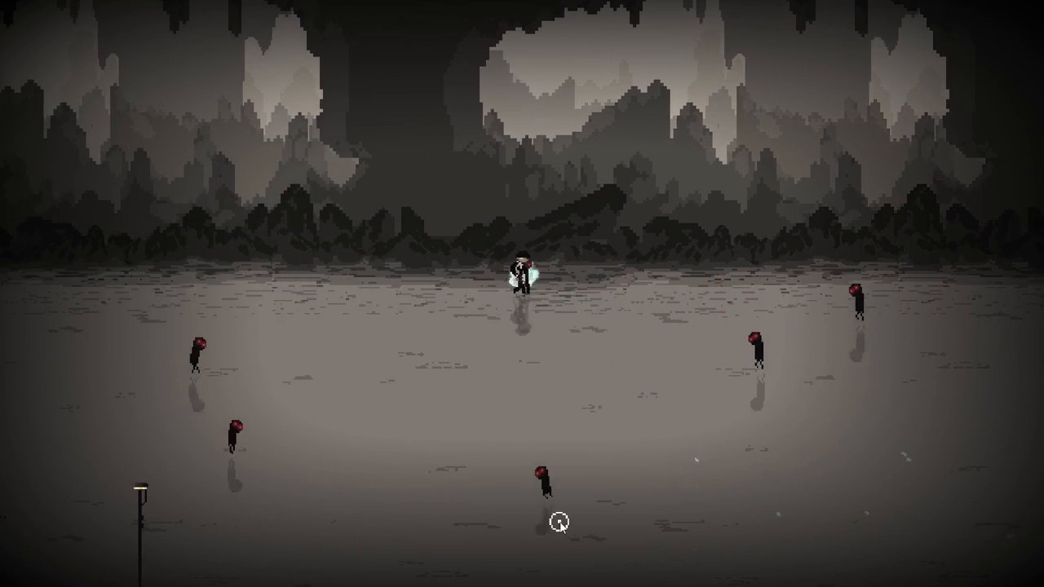
left_click(432, 498)
left_click(322, 439)
left_click(303, 409)
left_click(300, 364)
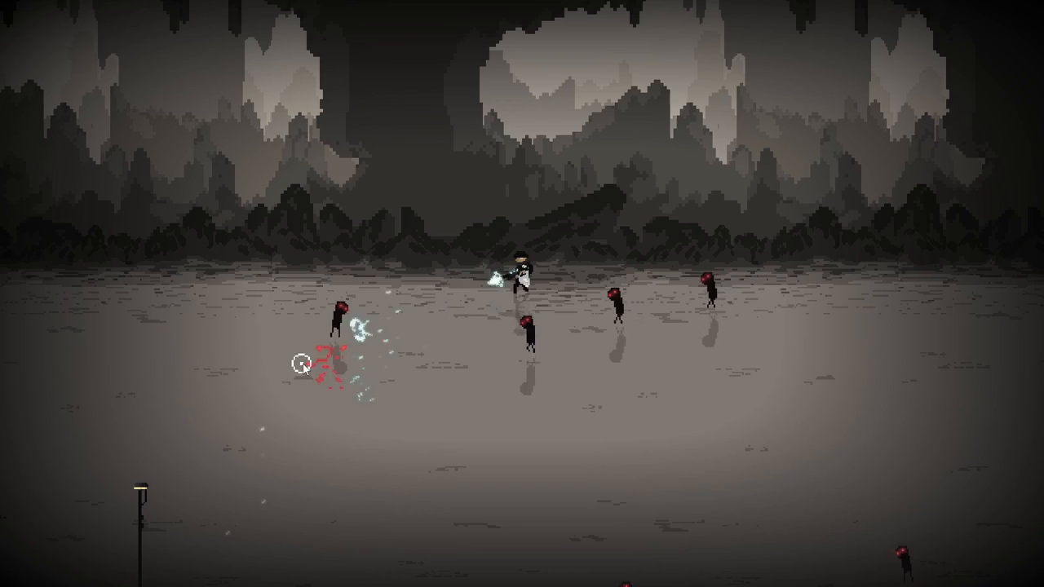
left_click(312, 319)
left_click(578, 334)
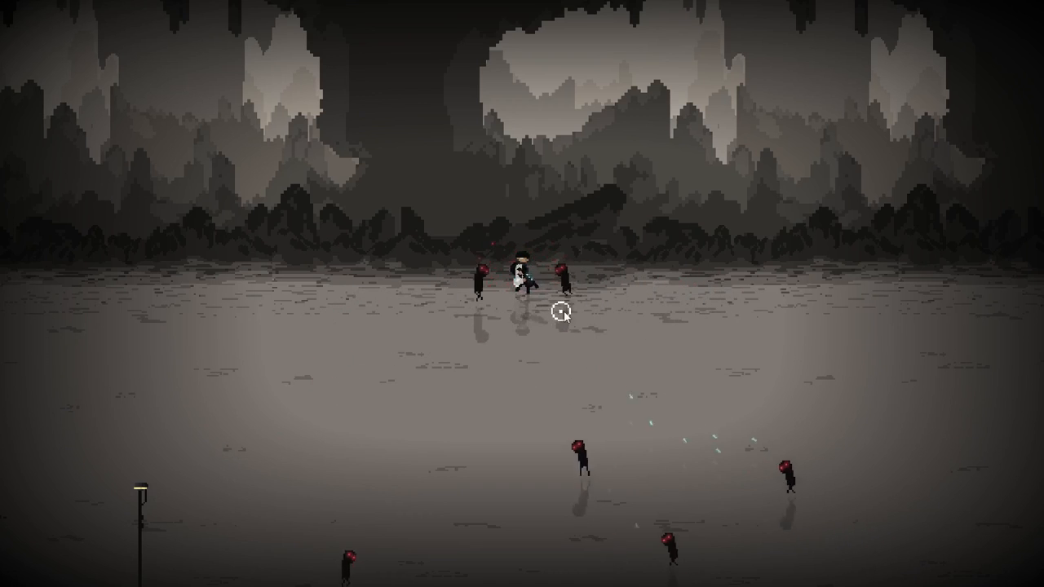
left_click(580, 301)
left_click(580, 301)
left_click(443, 313)
left_click(528, 393)
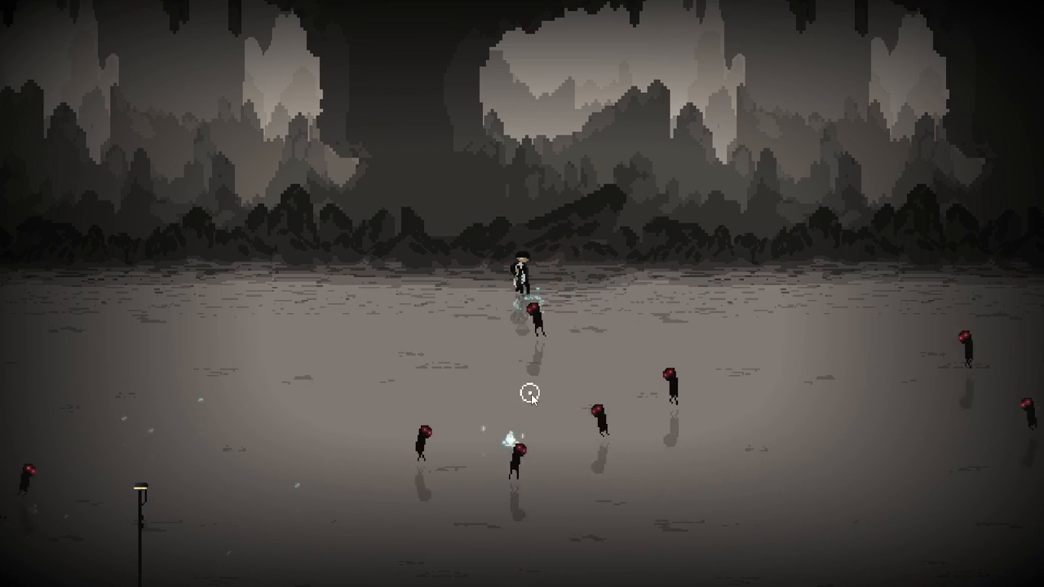
left_click(538, 396)
left_click(499, 423)
left_click(500, 422)
left_click(502, 415)
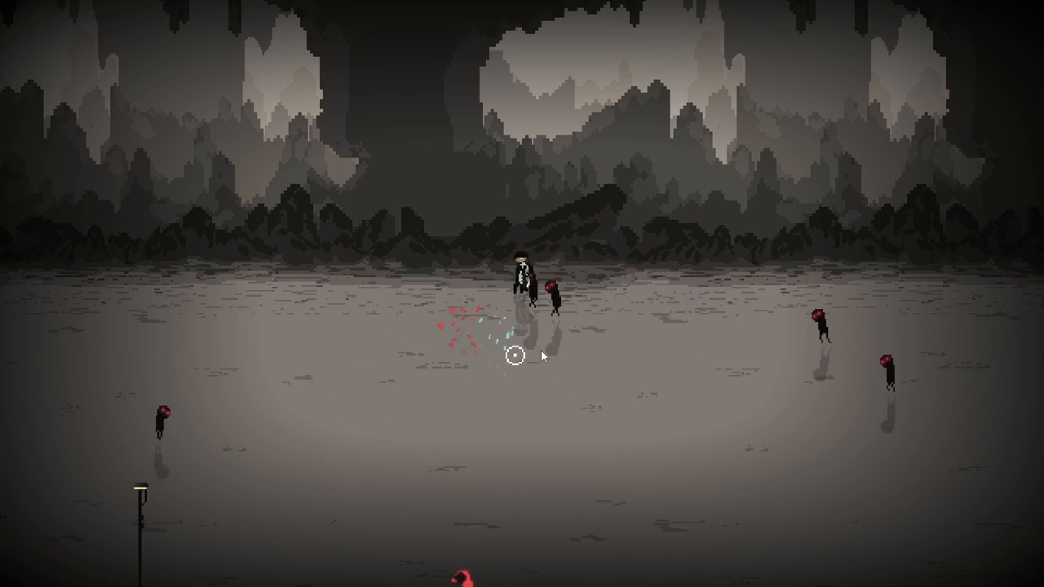
left_click(612, 329)
left_click(613, 329)
left_click(686, 331)
left_click(718, 333)
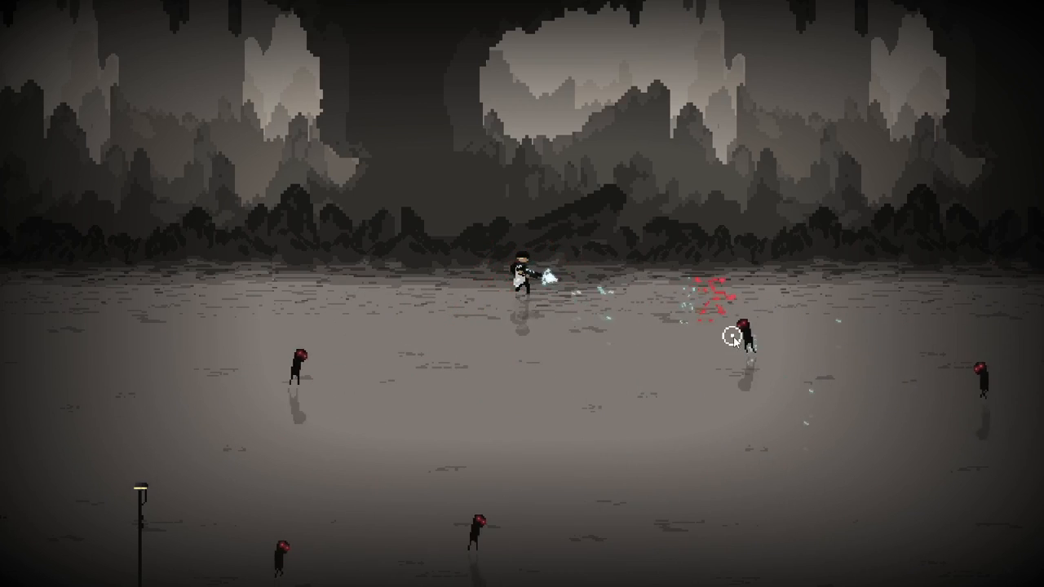
left_click(729, 335)
left_click(729, 335)
left_click(732, 335)
left_click(732, 336)
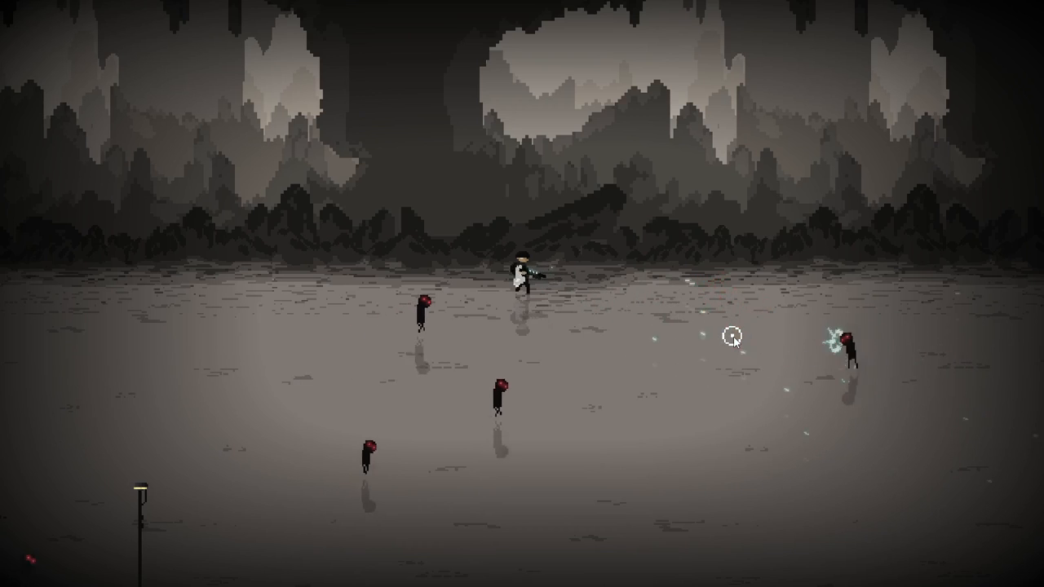
left_click(730, 336)
left_click(498, 373)
left_click(445, 330)
left_click(445, 361)
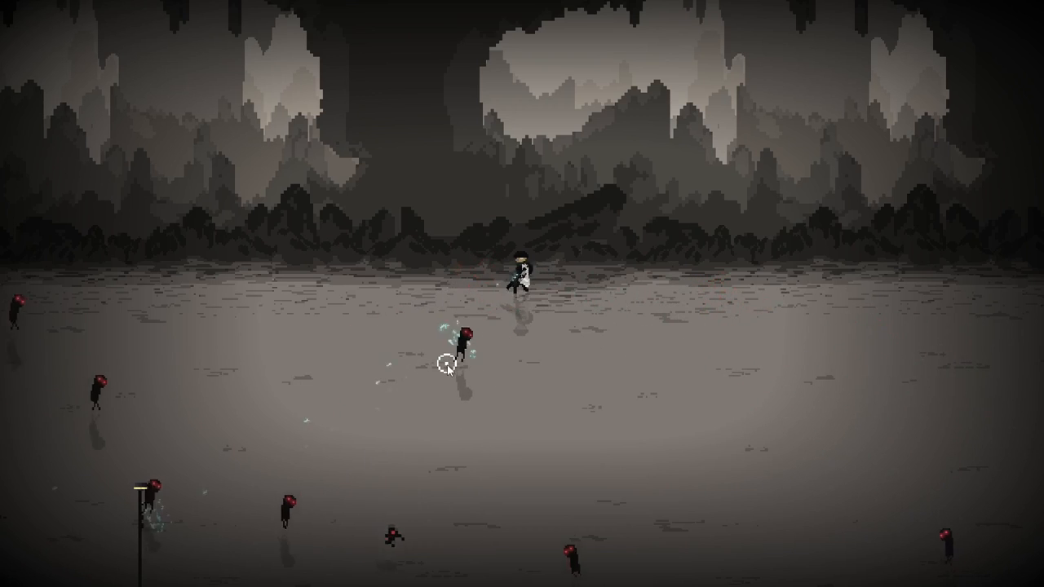
left_click(420, 358)
left_click(259, 331)
left_click(231, 304)
left_click(233, 310)
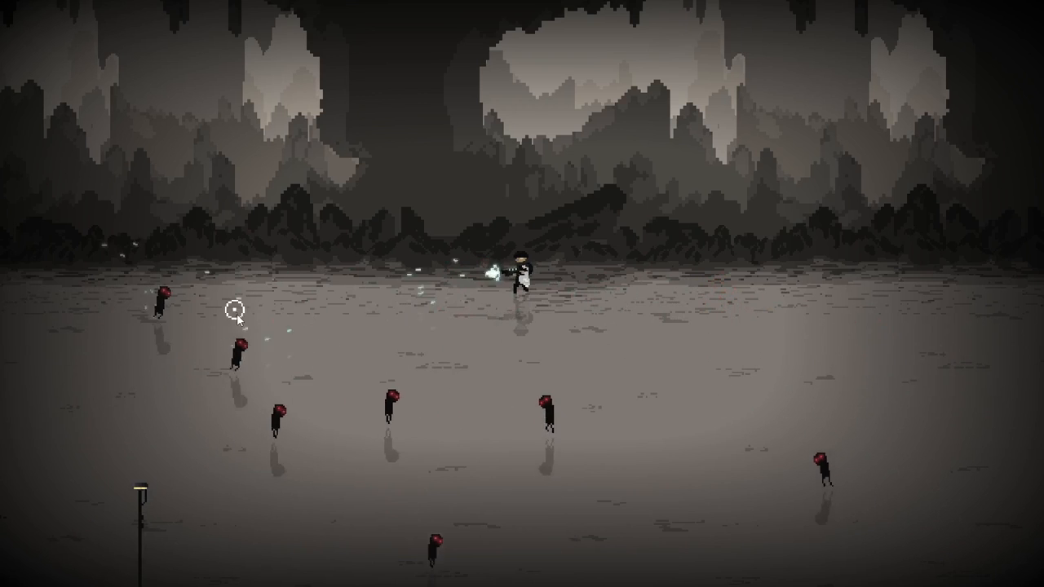
left_click(256, 356)
left_click(296, 413)
left_click(436, 471)
left_click(522, 478)
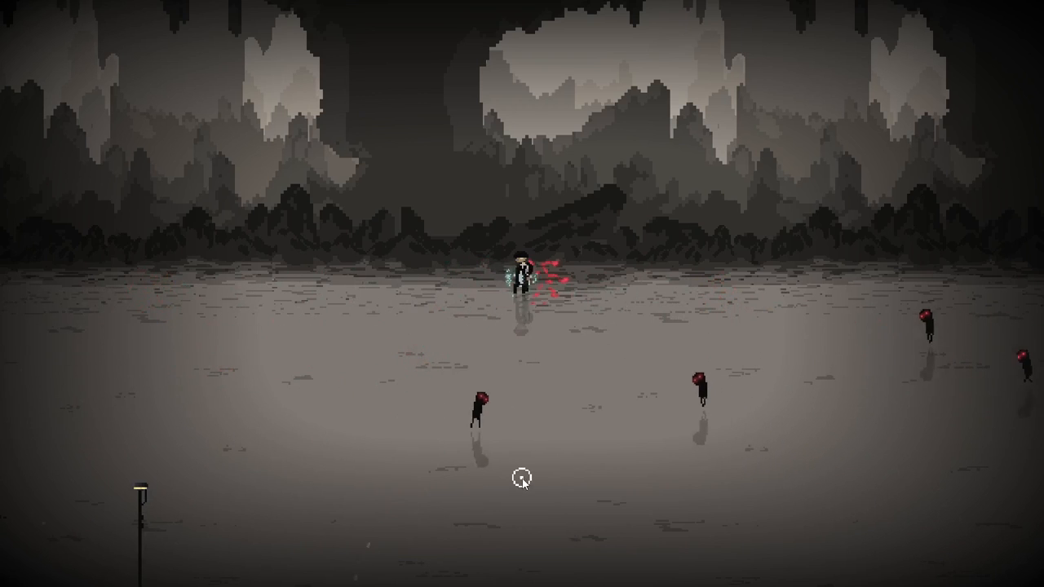
left_click(476, 486)
left_click(580, 433)
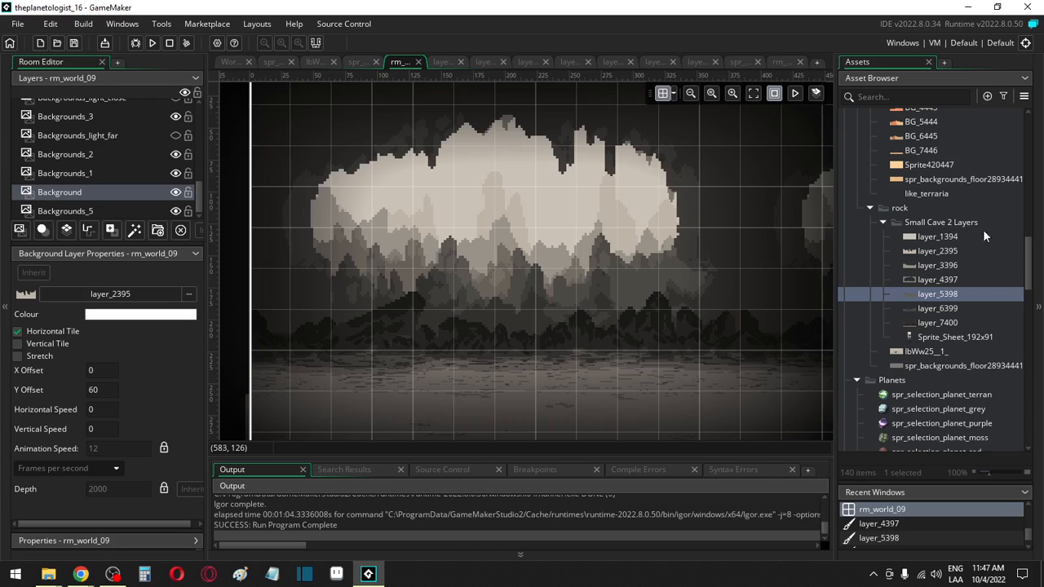
Step: Inspect the layer_1394 and layer_2395 sprites, opening layer_2395 in the image editor to view its full silhouette
double_click(942, 241)
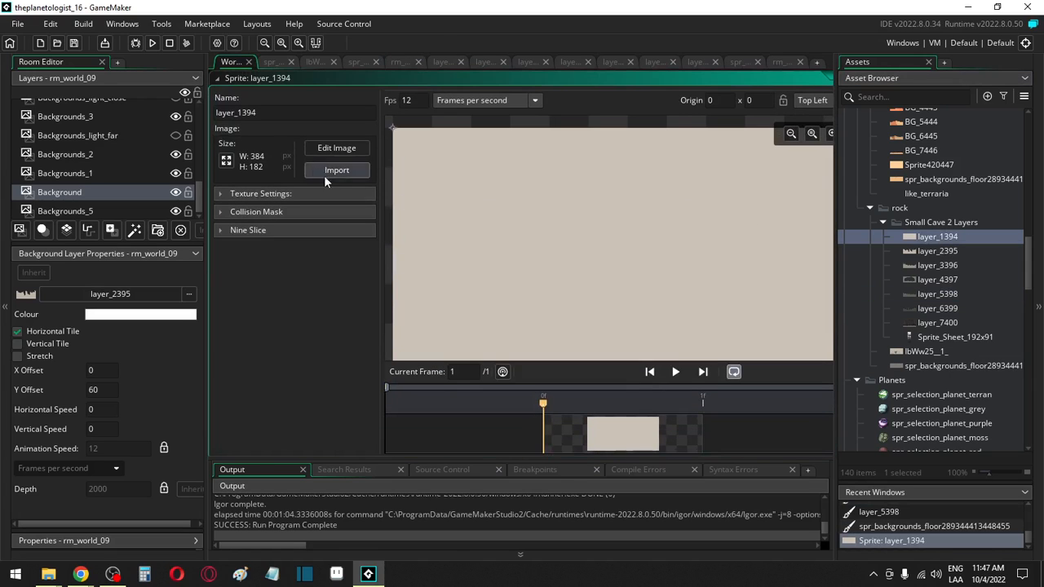
double_click(930, 247)
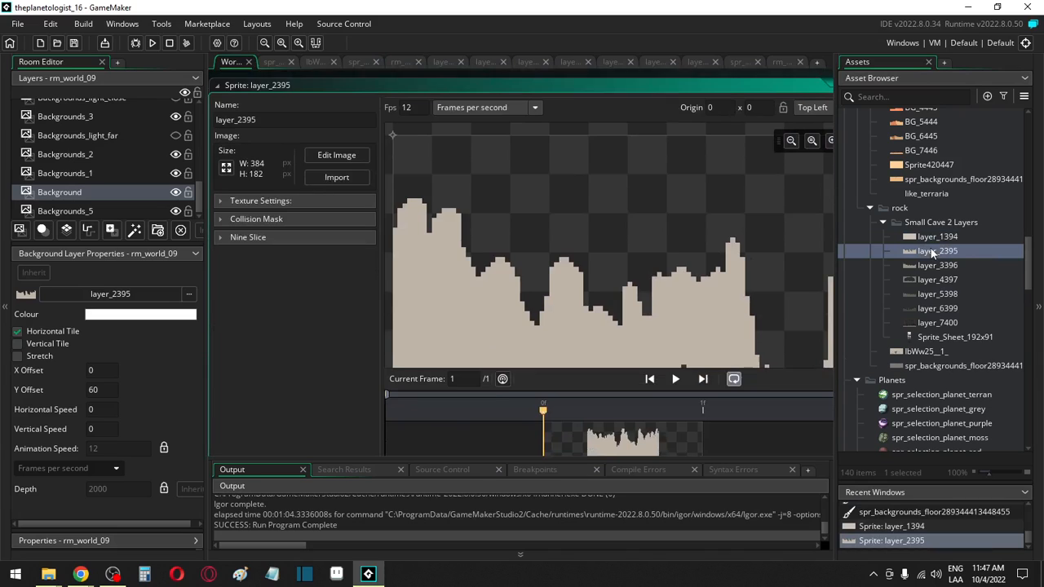
left_click(334, 148)
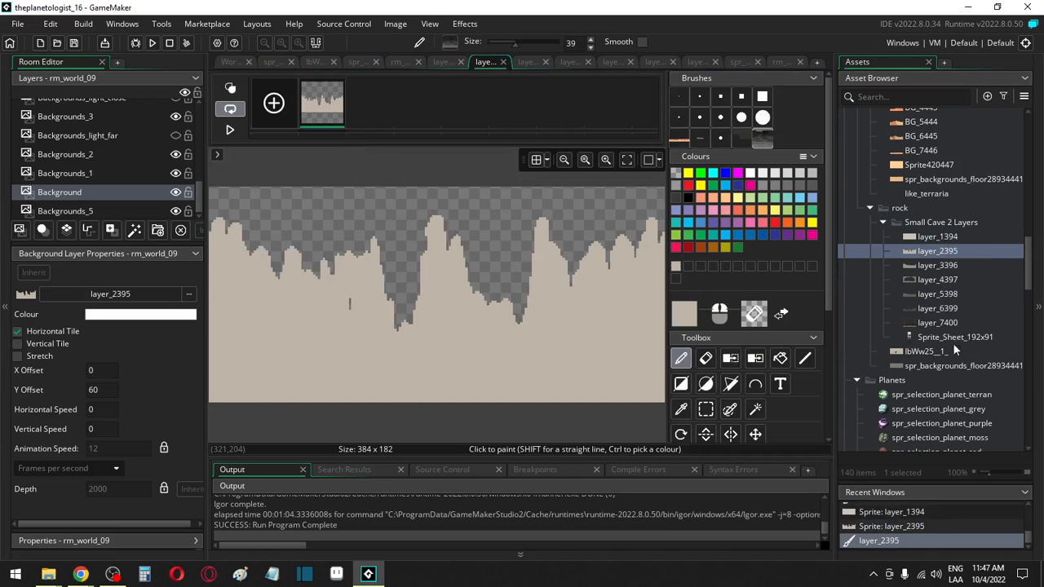
Step: Open the layer_3396 sprite in the image editor and examine its rock silhouette for gaps
double_click(933, 261)
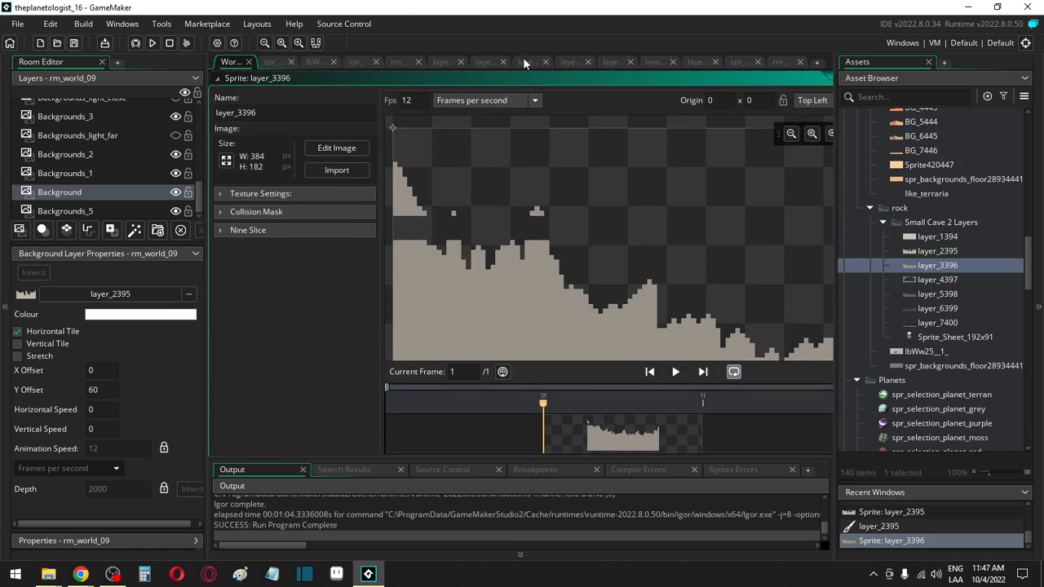
left_click(524, 63)
left_click(561, 345)
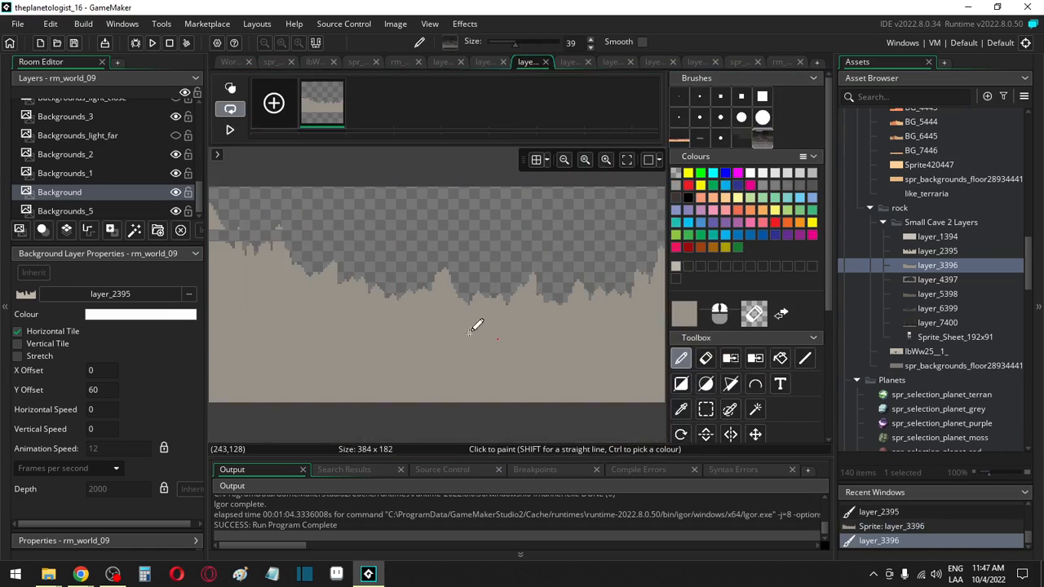
scroll(284, 271, "up", 1)
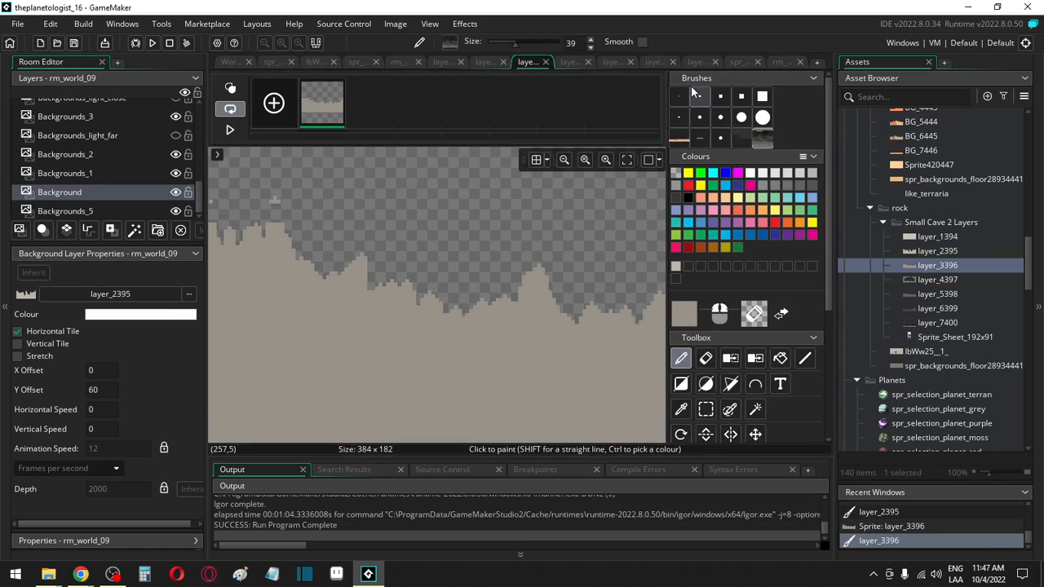
Step: Using a size 3 brush and the sampled rock colour, join the larger floating fragment to the layer_3396 ridge as a peak
left_click(695, 93)
middle_click_drag(285, 234, 374, 198)
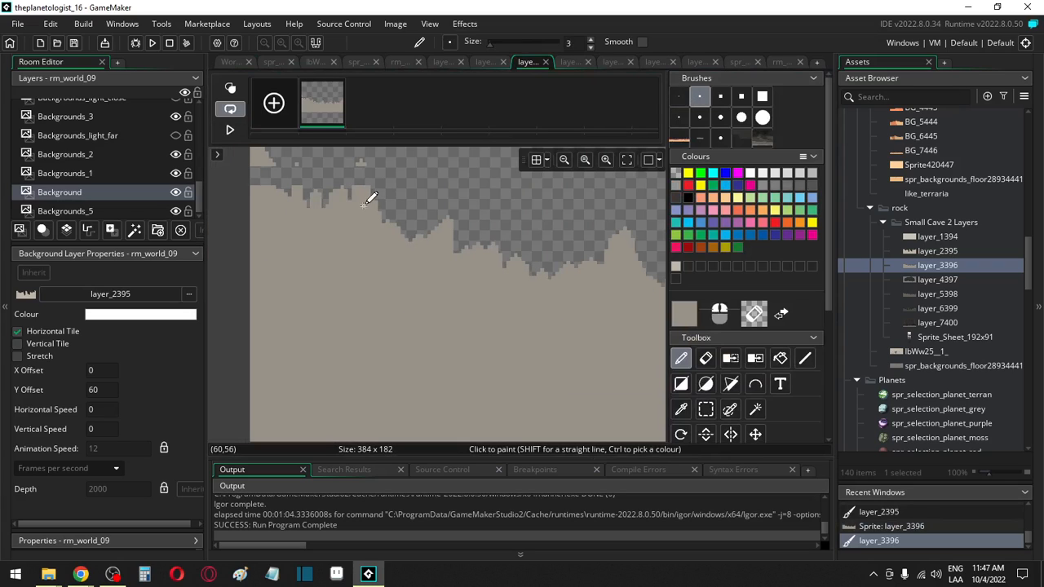
key("ctrl")
right_click(364, 195)
scroll(361, 173, "up", 4)
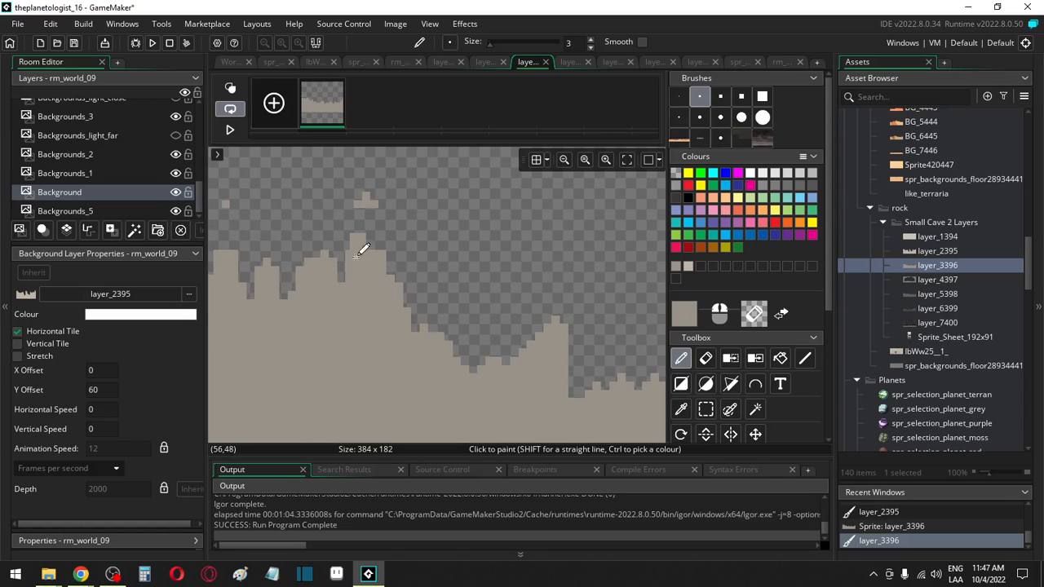
mouse_move(355, 247)
left_mouse_down()
mouse_move(357, 210)
mouse_move(373, 225)
left_mouse_up()
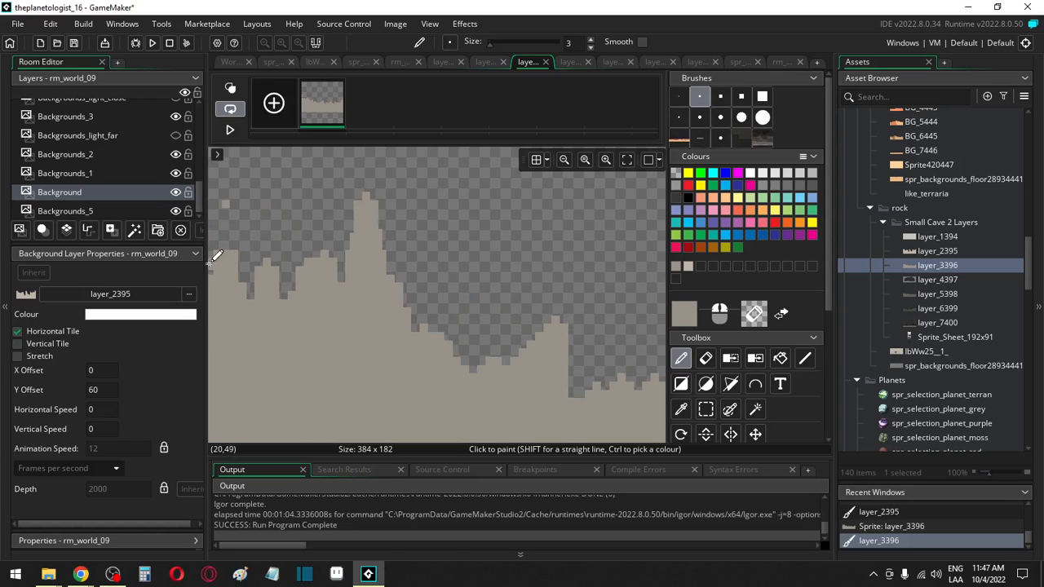
Step: Paint a narrow spike up to the small floating fragment and fill the gap beneath the rock slope at layer_3396's left edge
middle_click_drag(209, 263, 287, 220)
left_click_drag(303, 209, 301, 170)
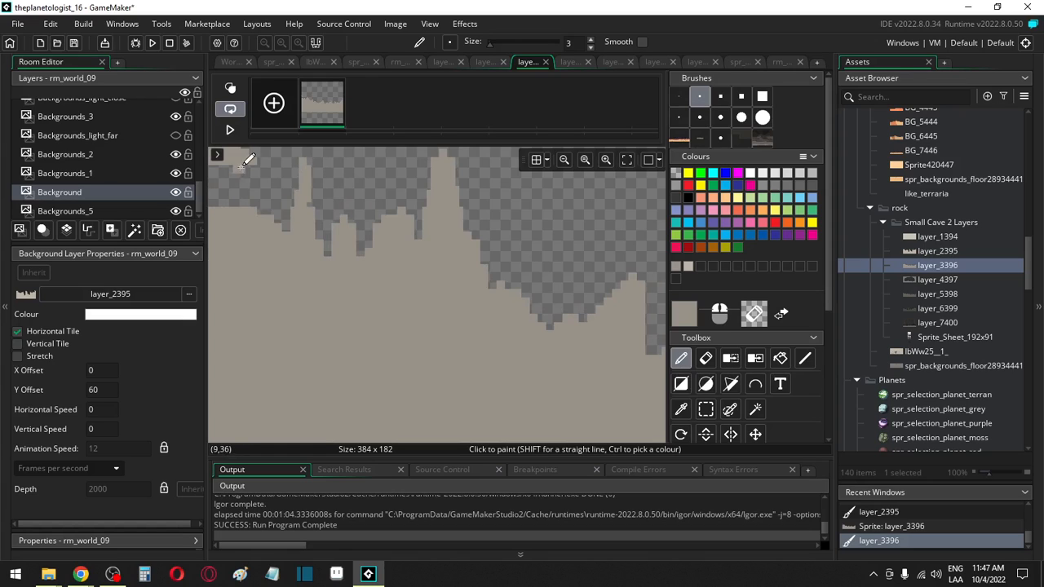
middle_click_drag(231, 215, 318, 281)
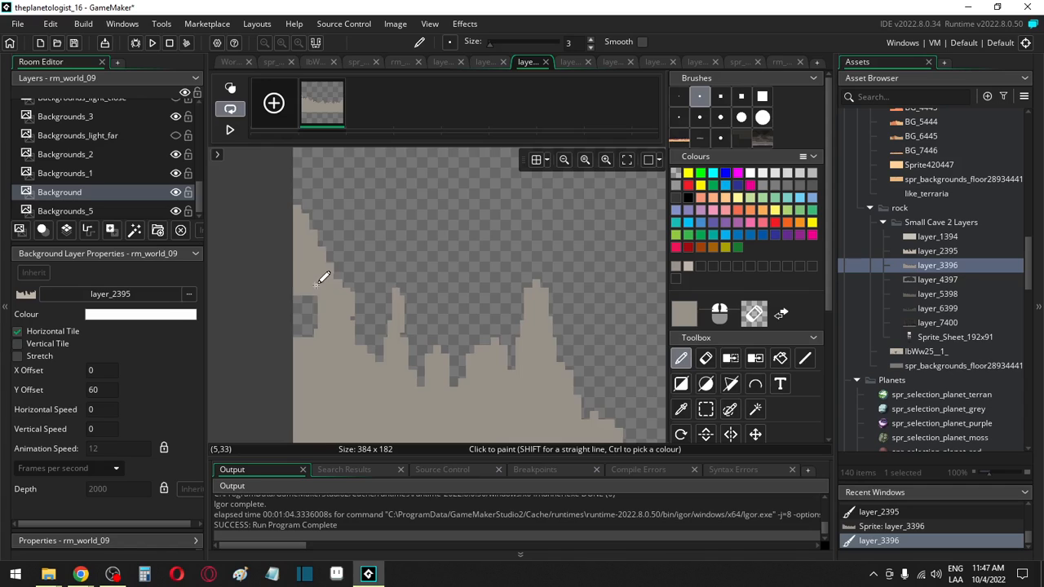
mouse_move(320, 278)
left_mouse_down()
mouse_move(306, 272)
mouse_move(318, 330)
left_mouse_up()
Step: Add a new layer above the default layer of layer_3396 and choose bright green as the paint colour
scroll(359, 342, "down", 1)
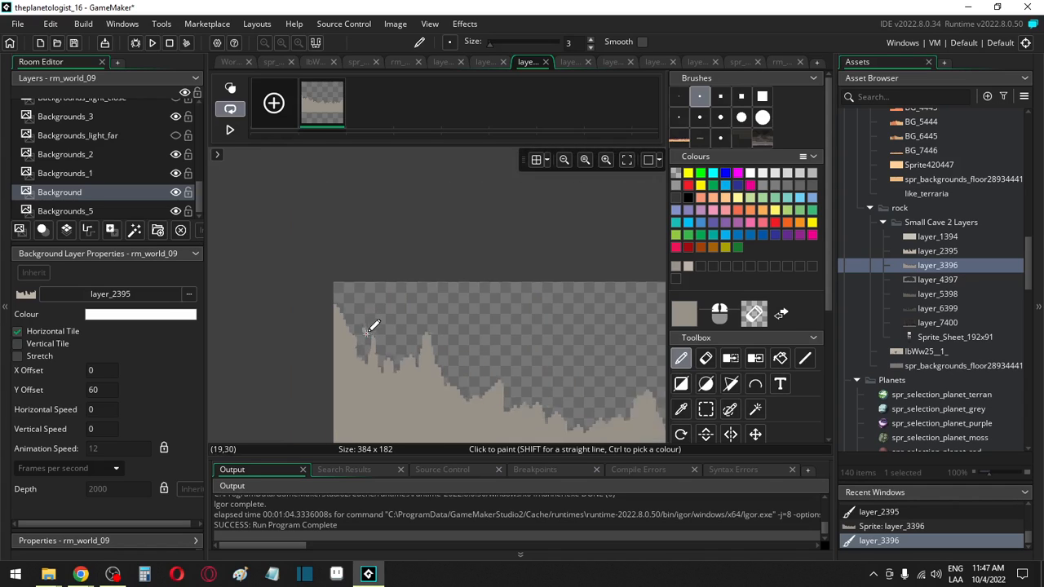
middle_click_drag(372, 326, 345, 366)
scroll(383, 335, "down", 1)
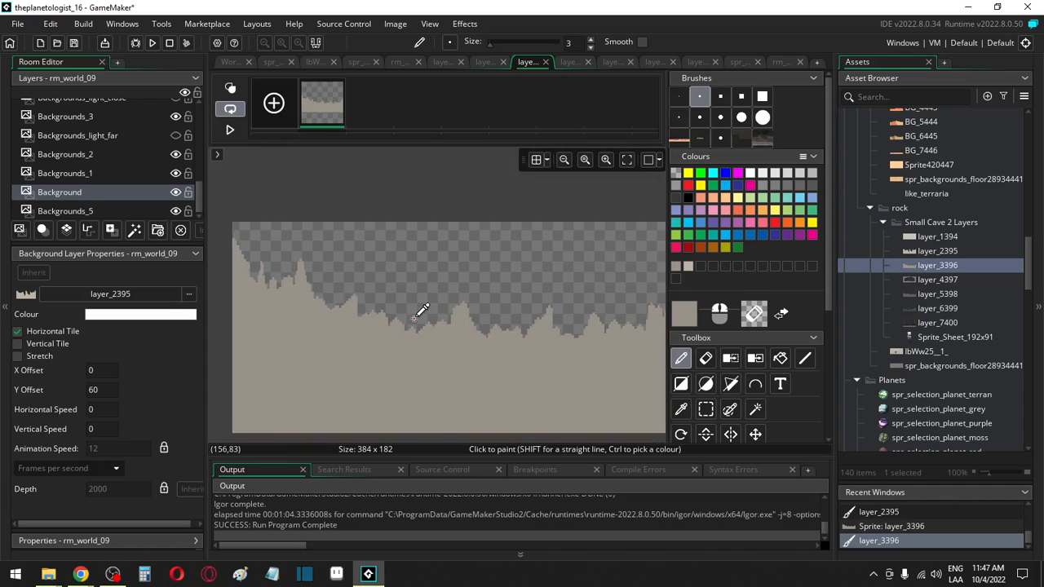
scroll(420, 303, "down", 2)
scroll(738, 387, "down", 2)
right_click(740, 412)
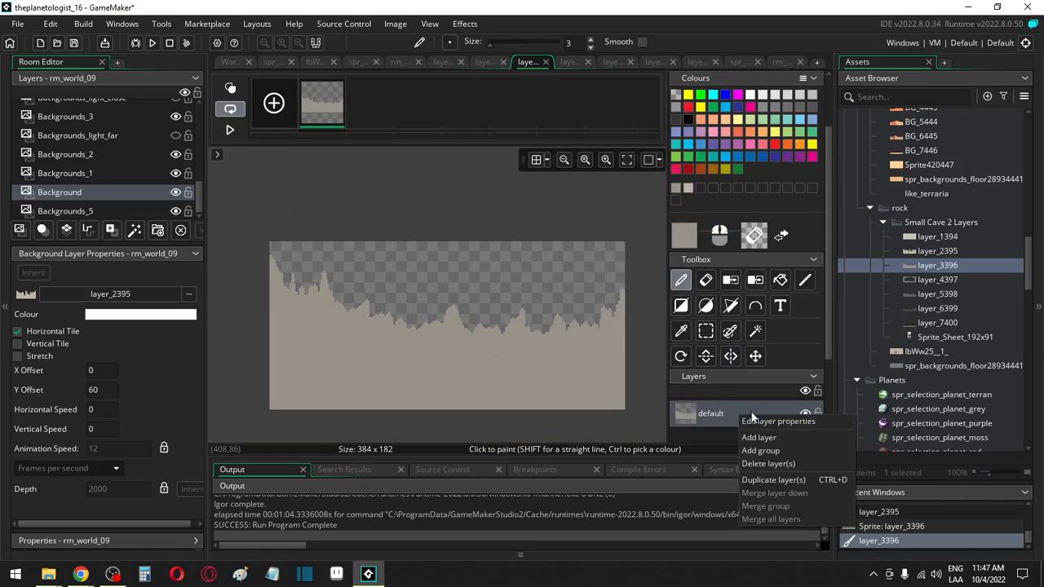
left_click(762, 436)
left_click(700, 94)
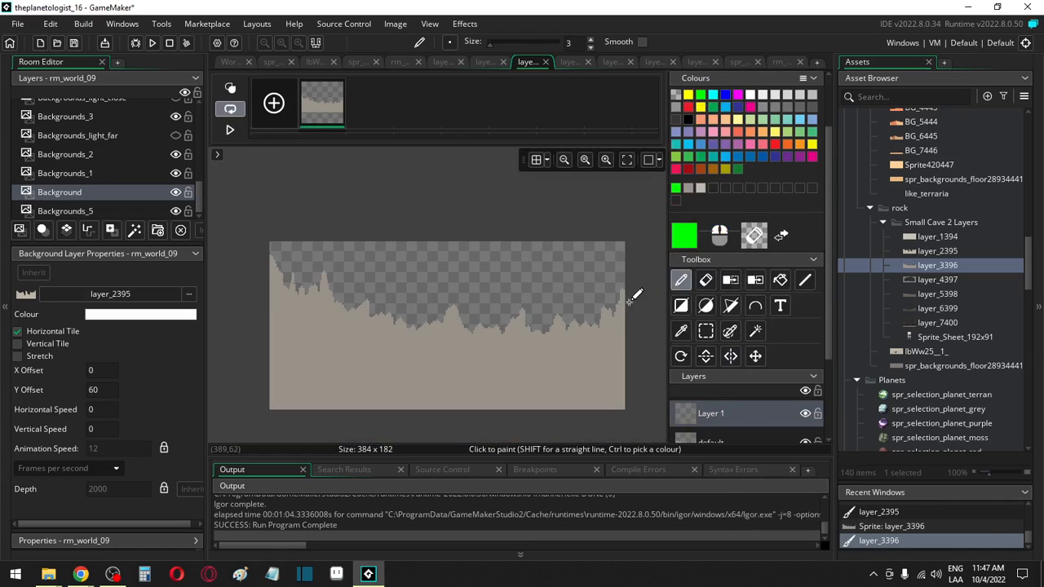
Step: Draw a size 1 horizontal green guide line across the full sprite, level with the rock's height at the right edge
left_click(805, 280)
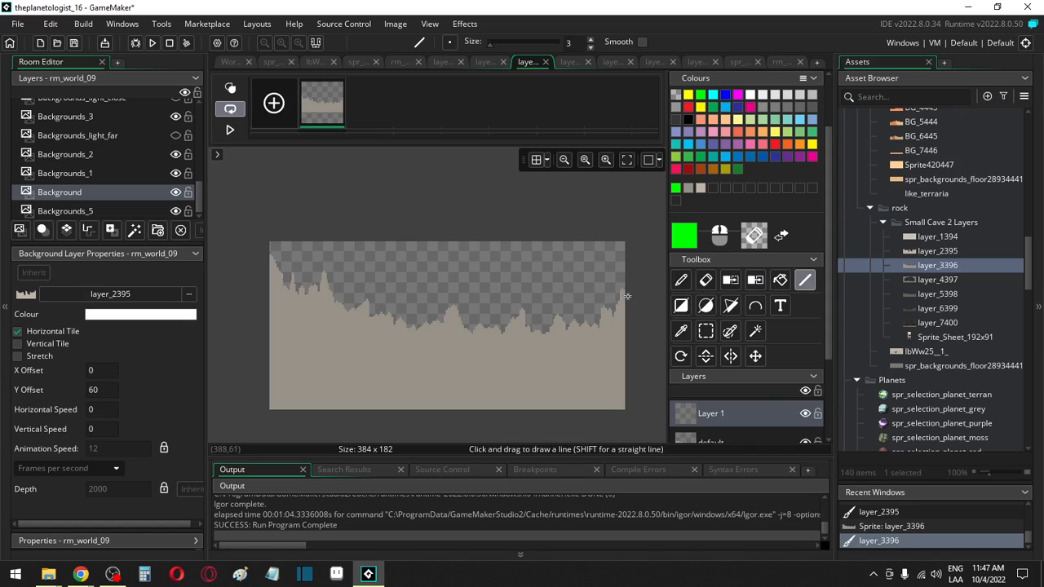
scroll(693, 119, "up", 2)
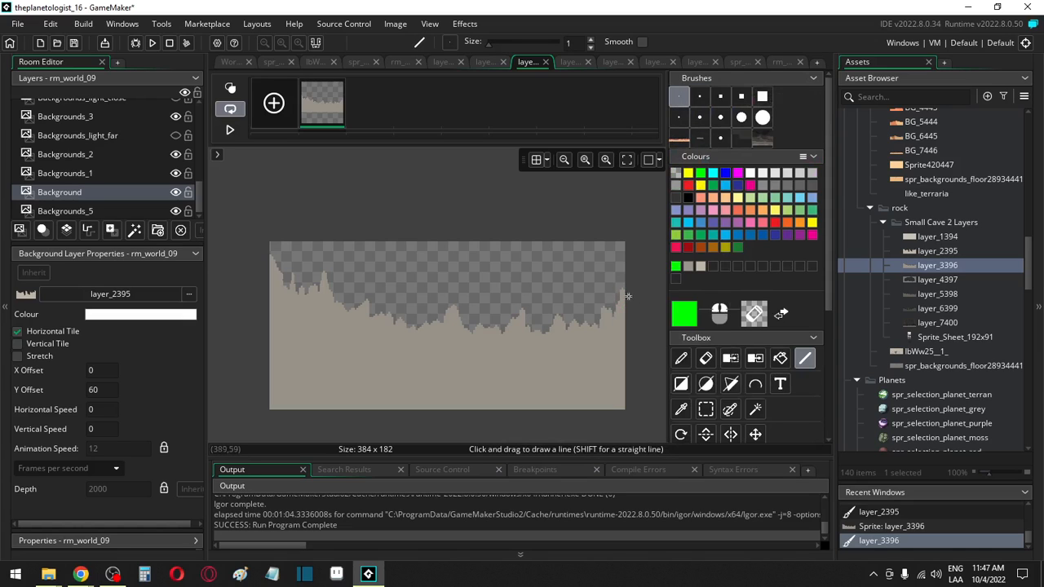
left_click_drag(628, 301, 227, 298)
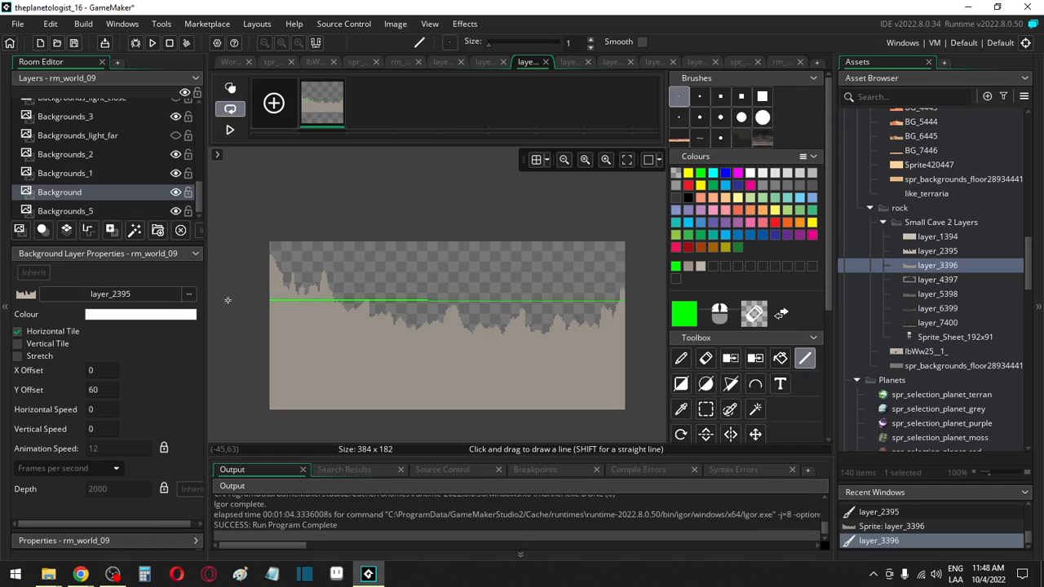
key("ctrl+z")
left_click_drag(267, 301, 630, 300)
scroll(632, 304, "up", 1, "ctrl")
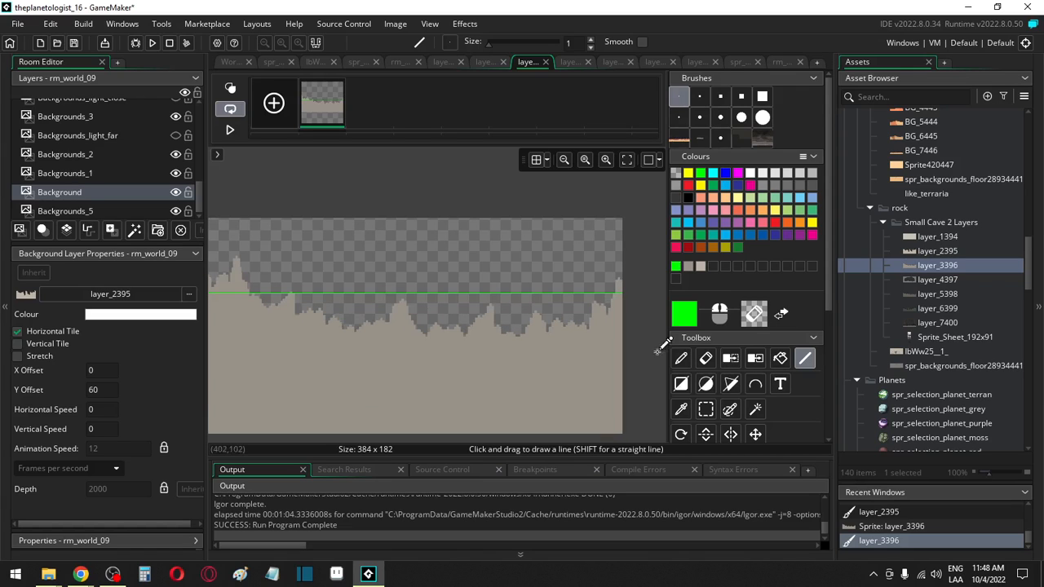
Step: Try to shift the selected section at the sprite's left edge downward while the guide line's layer is active
left_click(705, 409)
scroll(405, 292, "up", 2)
middle_click_drag(405, 291, 542, 291)
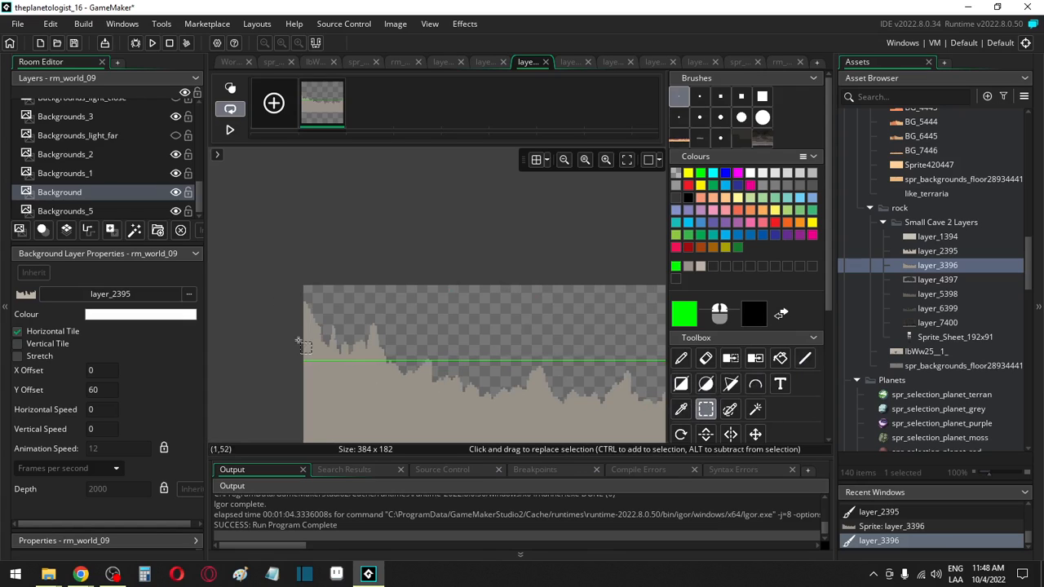
left_click_drag(274, 287, 387, 482)
left_click_drag(343, 386, 334, 425)
key("ctrl+z")
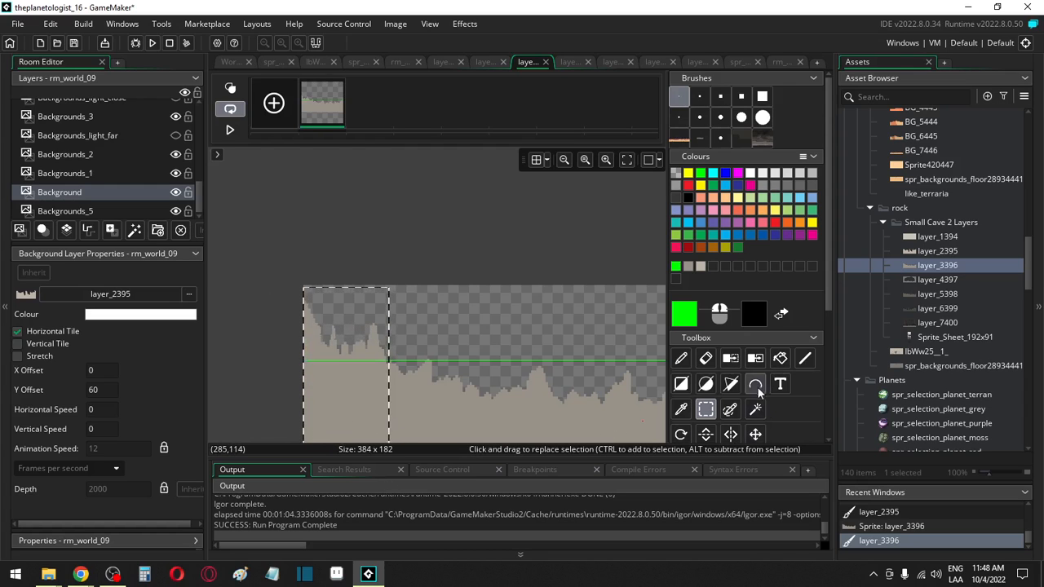
Step: On the default layer, move selected strips of the left rock slope down so its edge meets the green guide line
scroll(723, 391, "down", 3)
mouse_move(322, 350)
left_mouse_down()
mouse_move(323, 397)
mouse_move(321, 333)
left_mouse_up()
left_click_drag(275, 277, 329, 417)
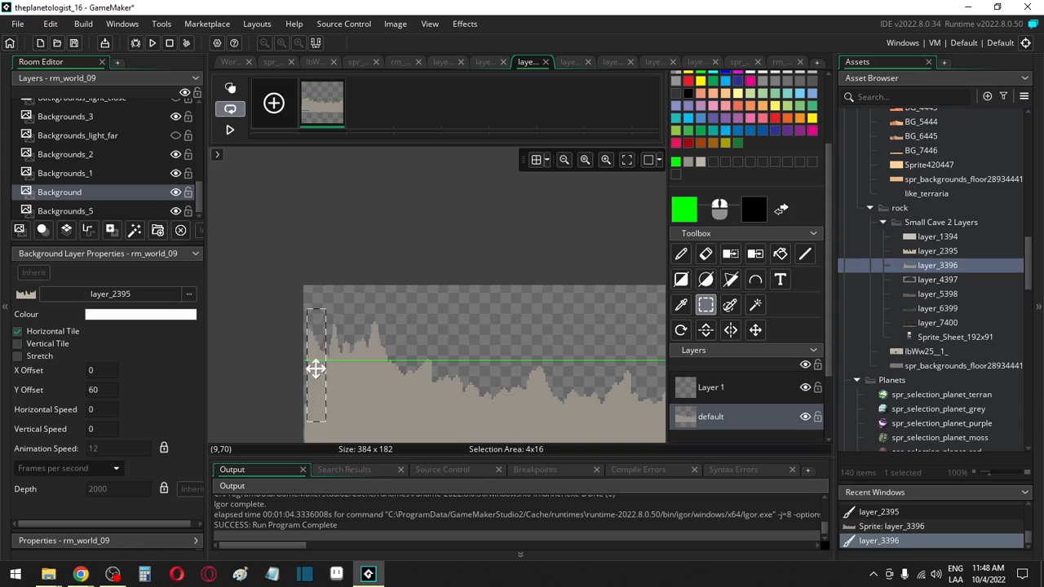
left_click_drag(317, 371, 319, 372)
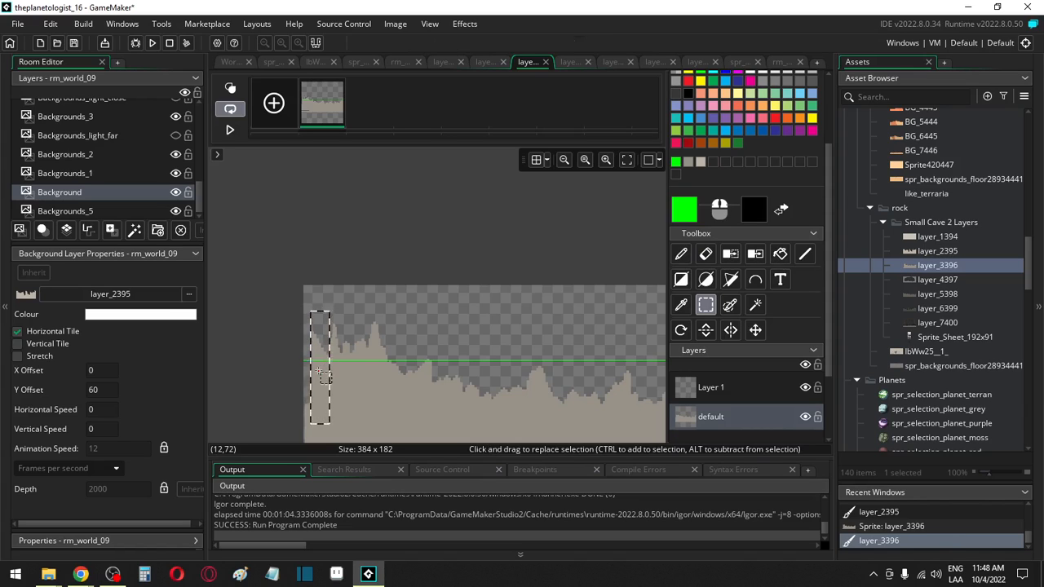
key("Escape")
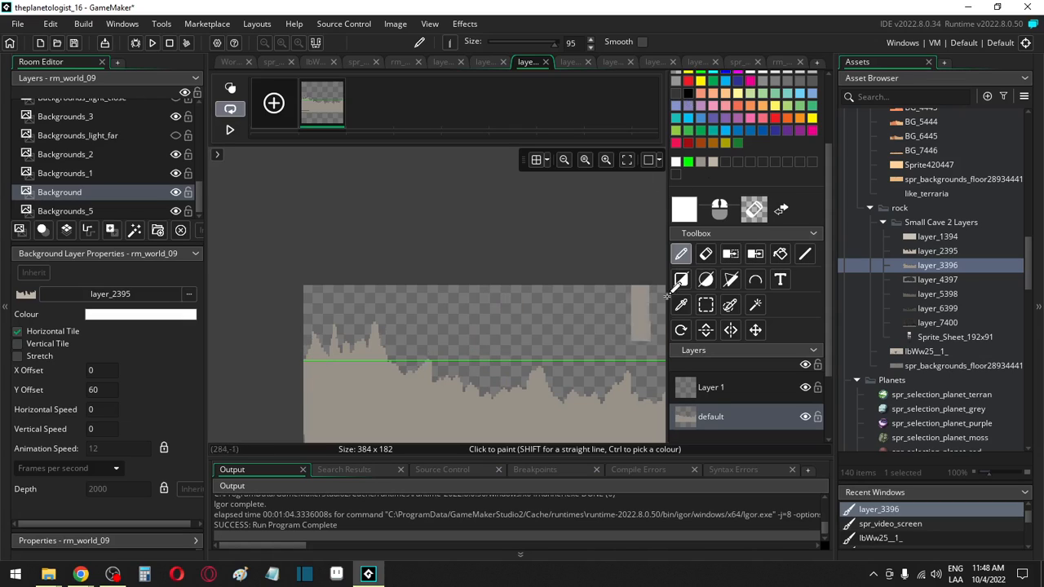
Step: Erase the leftover peak at layer_3396's left edge with a size 3 brush and hide the guide line's layer
scroll(703, 259, "up", 3)
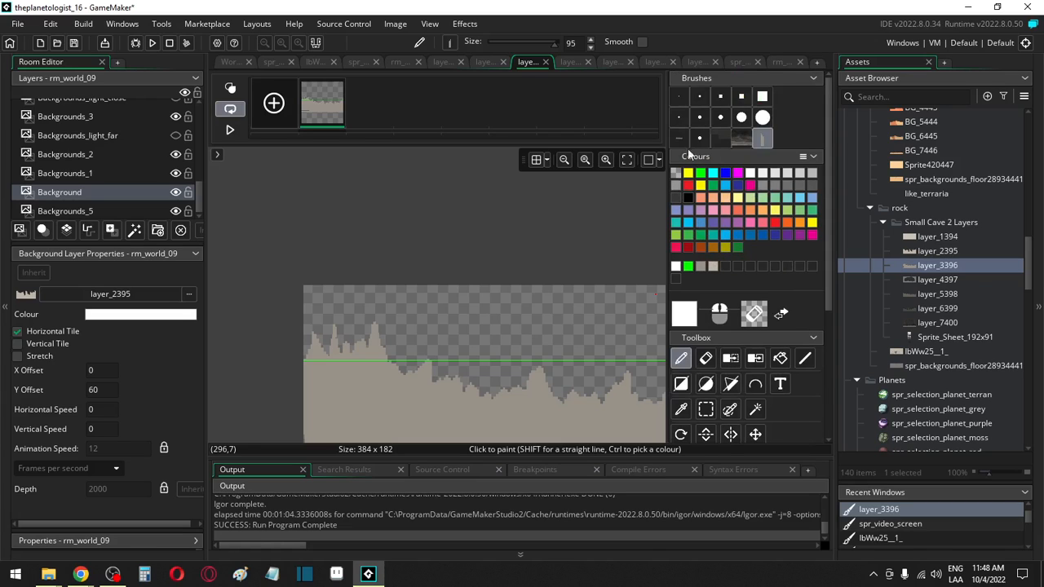
left_click(701, 97)
key("e")
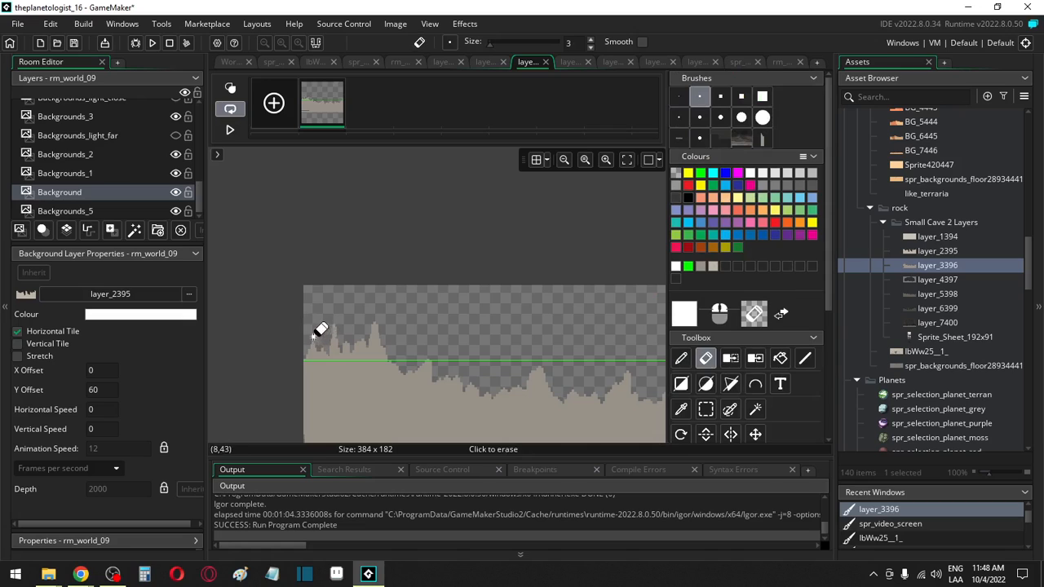
key("d")
scroll(800, 388, "down", 2)
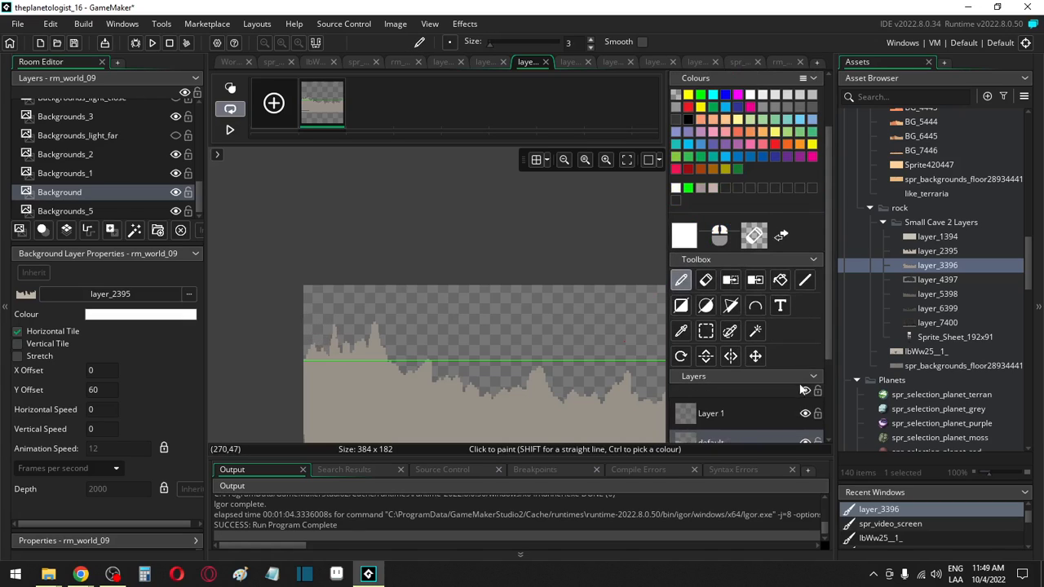
left_click(804, 413)
middle_click_drag(619, 332, 363, 275)
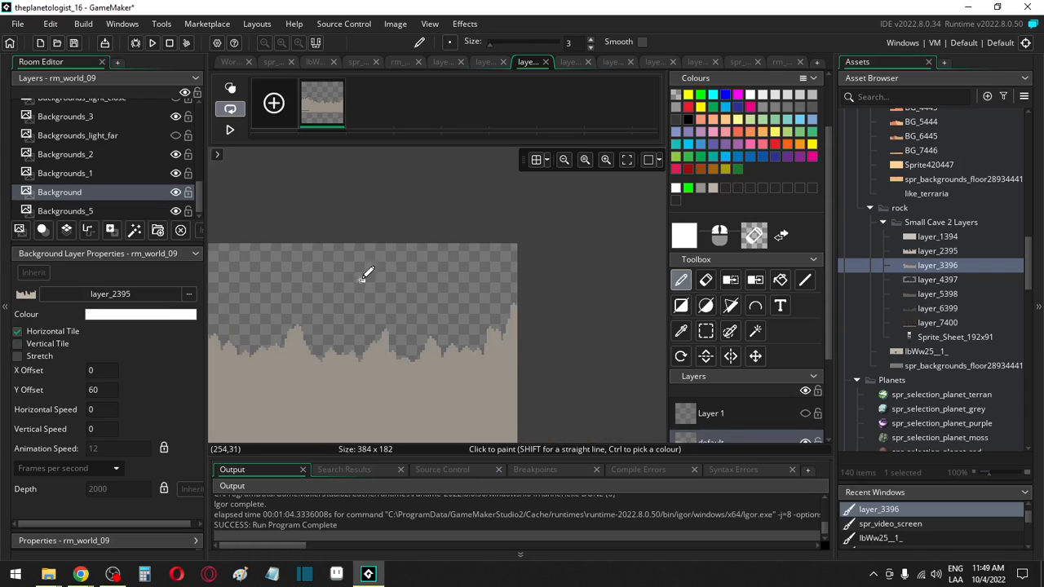
Step: Open layer_4397 in the image editor and examine the cave opening for stray pixels
left_click(937, 280)
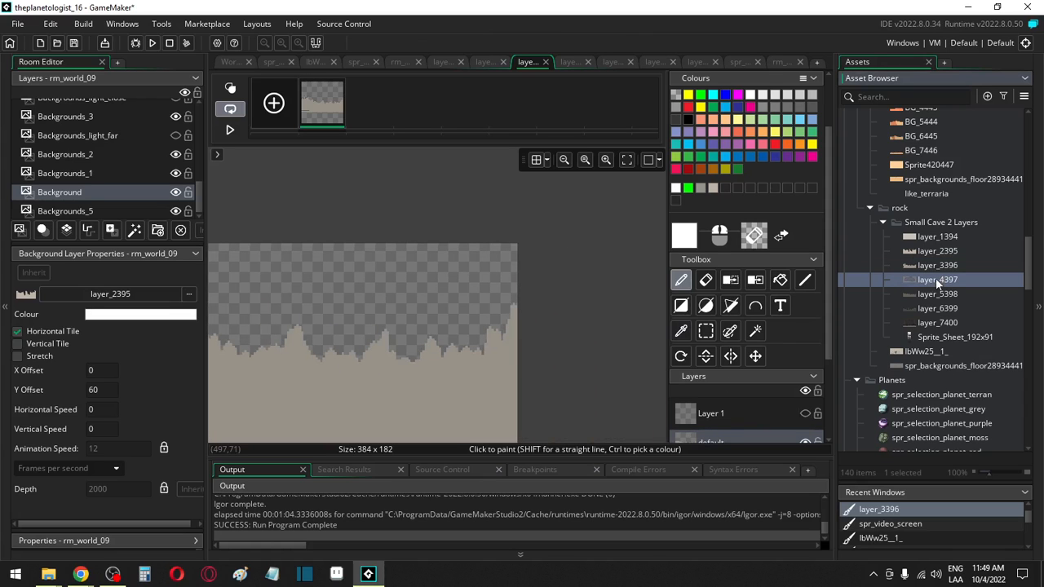
double_click(937, 279)
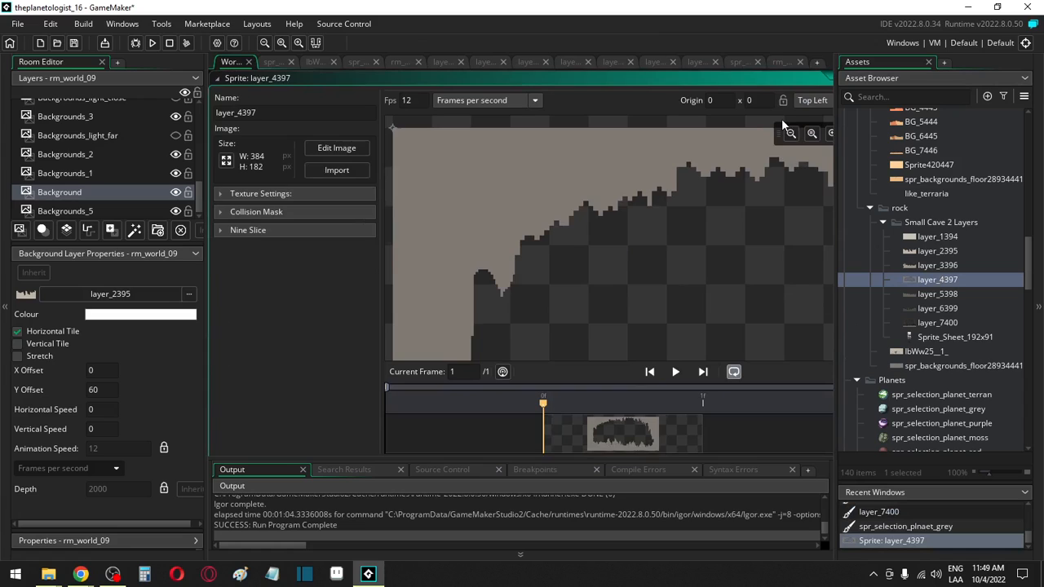
left_click_drag(749, 81, 604, 81)
left_click(710, 133)
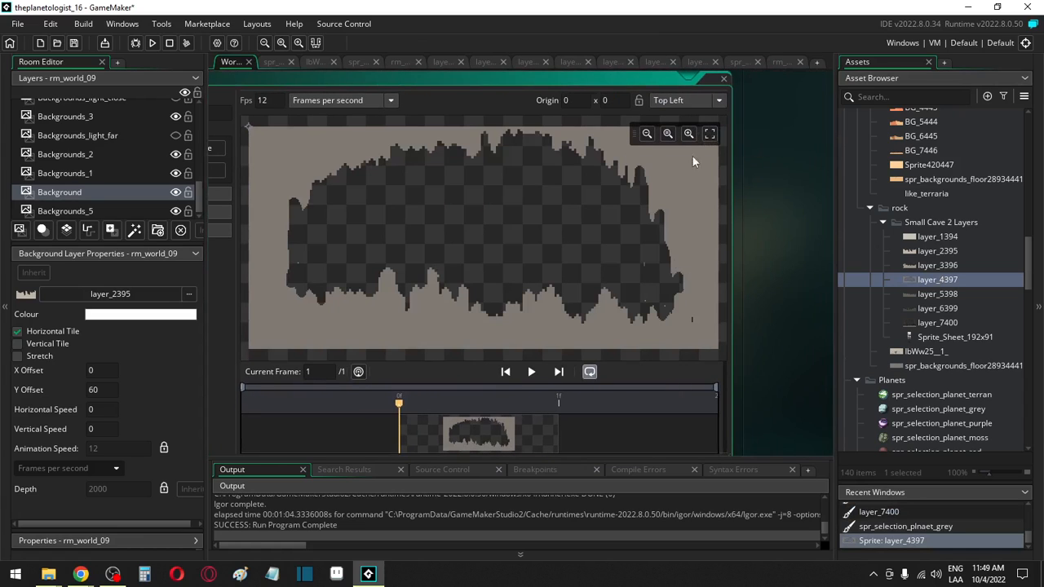
scroll(300, 265, "up", 3)
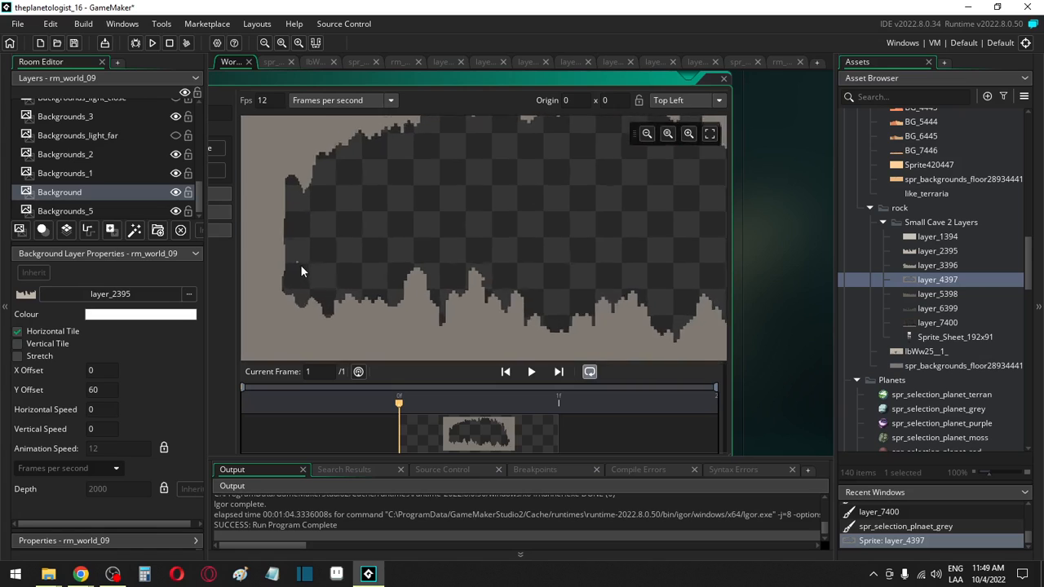
left_click(567, 69)
left_click(567, 59)
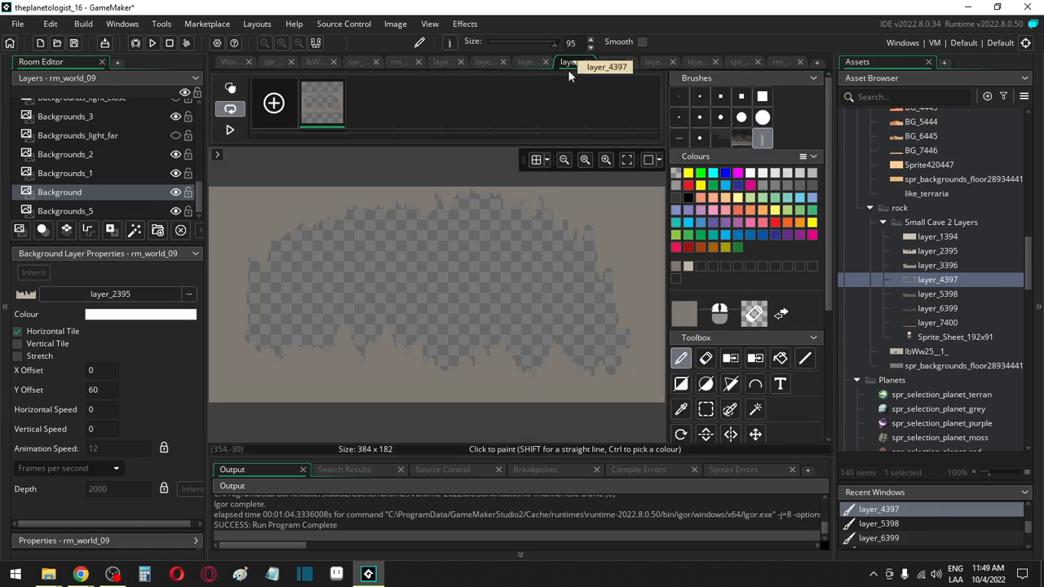
scroll(277, 299, "up", 3)
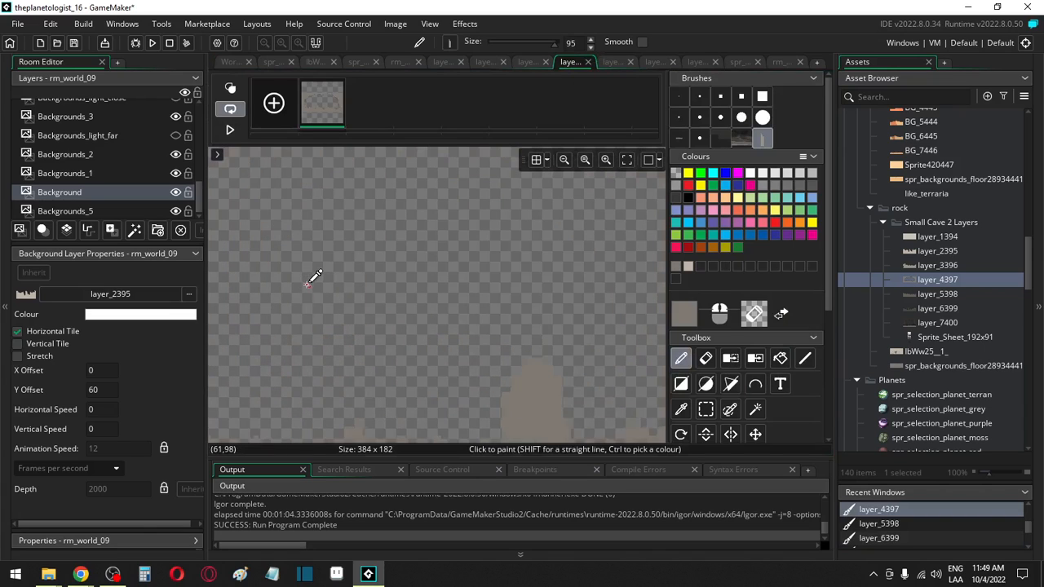
middle_click_drag(307, 288, 392, 268)
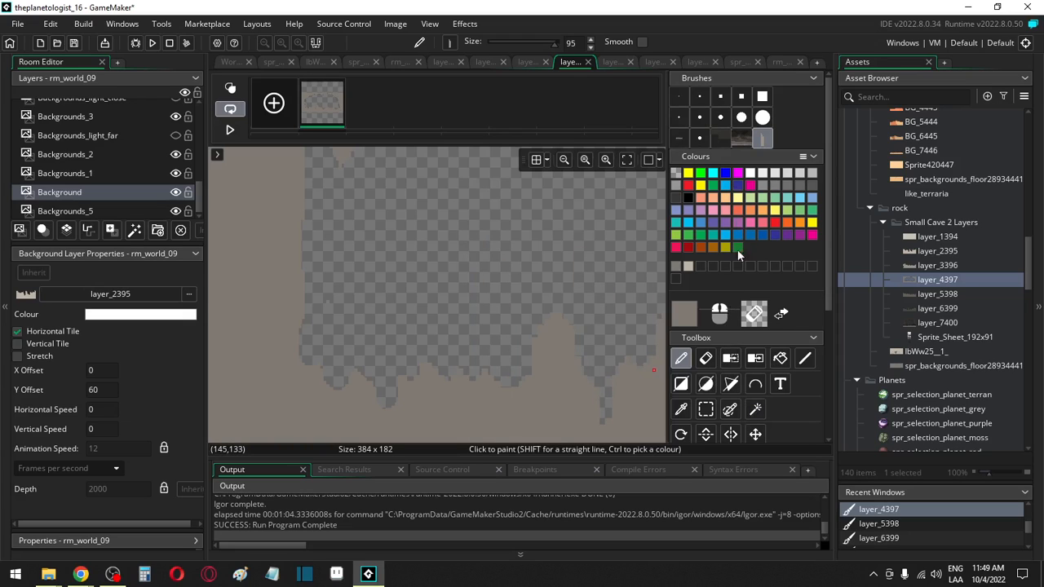
Step: Flood fill the transparent cave opening of layer_4397 with bright green to expose stray pixels
left_click(700, 173)
key("f")
left_click(541, 226)
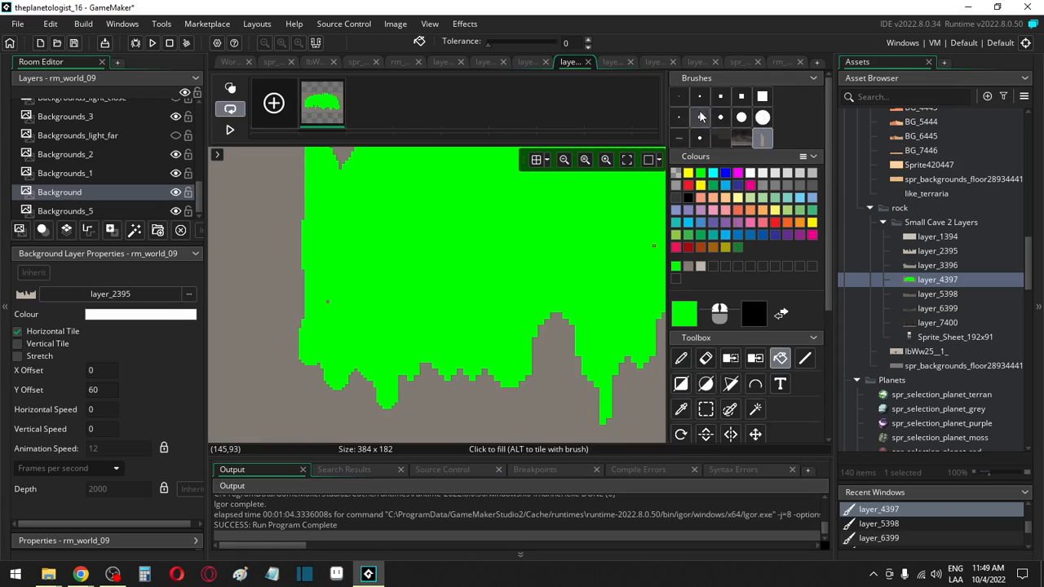
Step: Using a size 5 brush, erase the stray pixels near the left wall and lower right of the cave opening
left_click(721, 97)
mouse_move(326, 292)
right_mouse_down()
mouse_move(327, 308)
mouse_move(364, 289)
right_mouse_up()
middle_click_drag(643, 261, 407, 312)
scroll(485, 282, "down", 5)
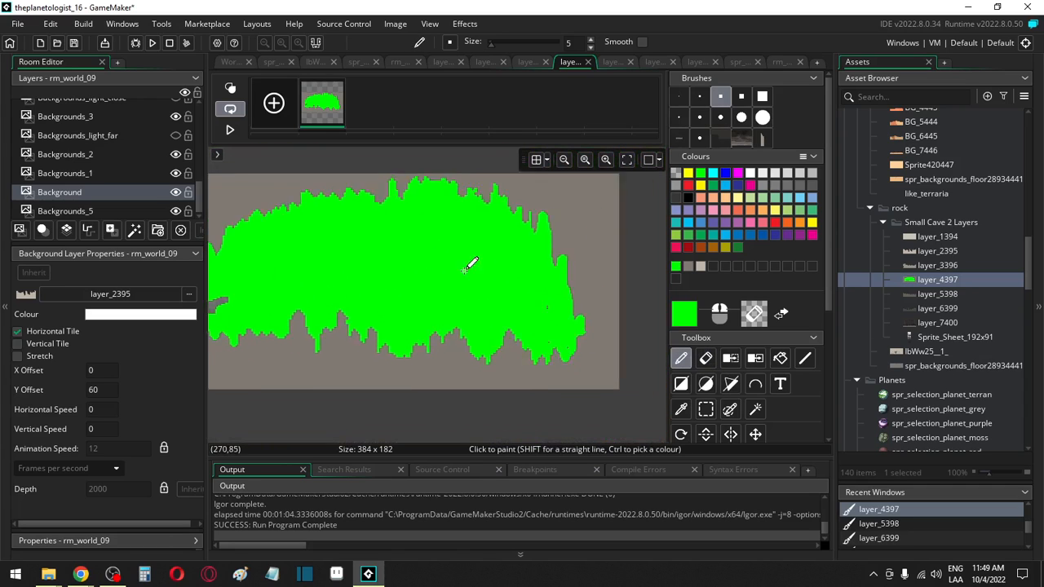
key("e")
right_click_drag(519, 304, 519, 337)
key("e")
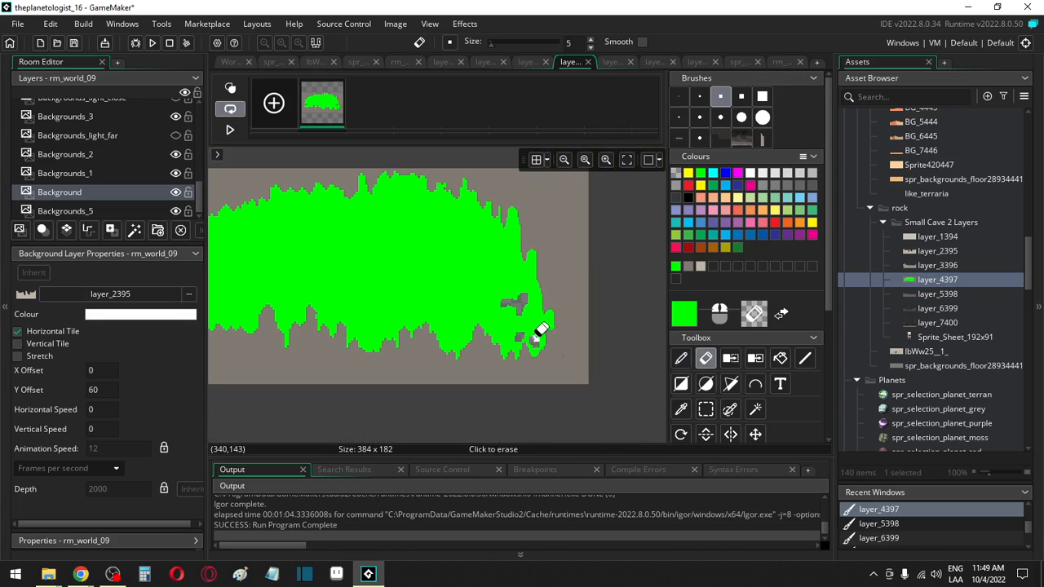
Step: Remove the green colour from layer_4397 so the cave opening is transparent again
key("p")
key("c")
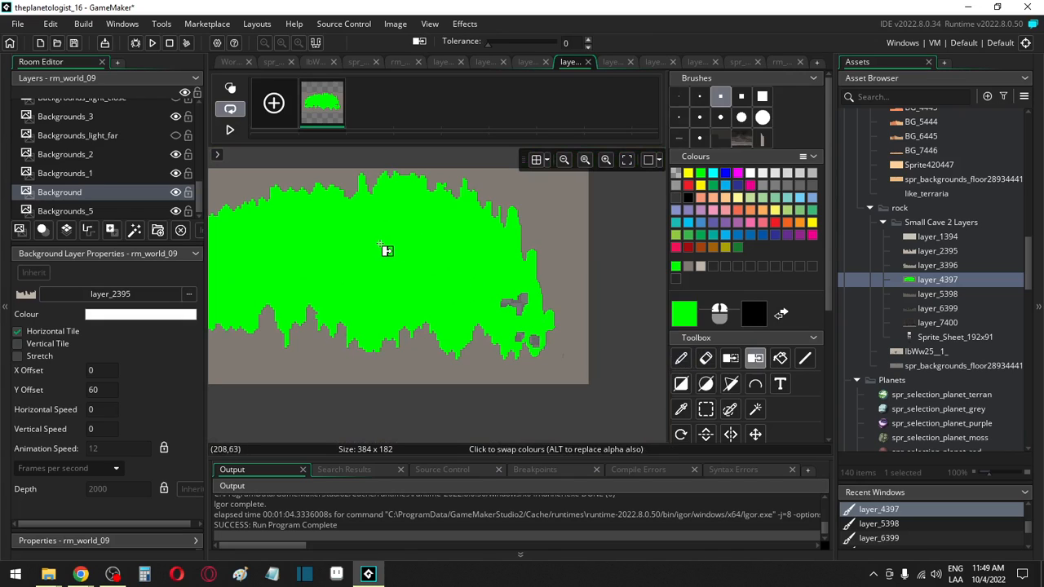
key("c")
left_click(392, 260)
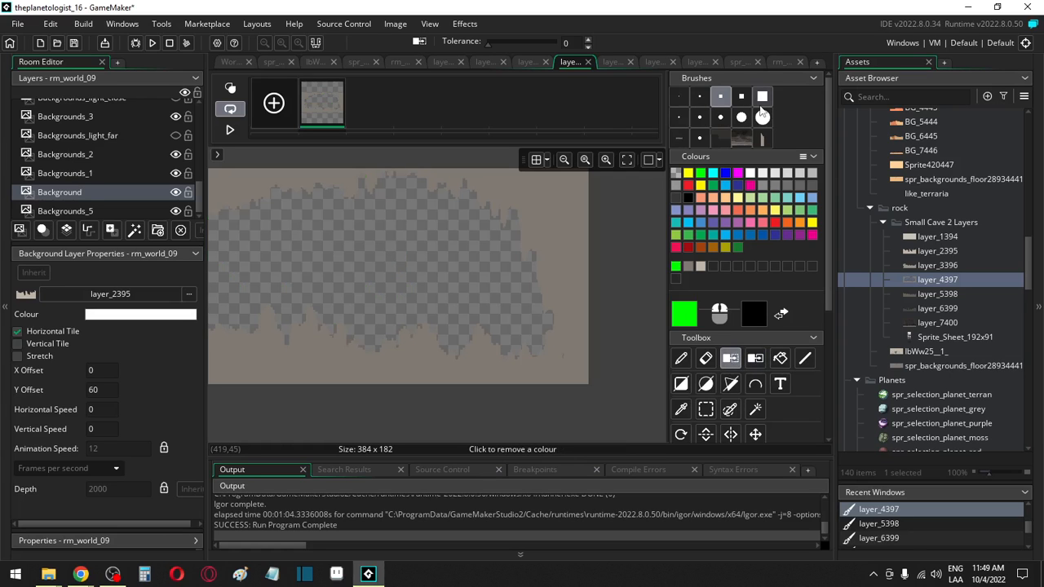
Step: Open layer_5398 in the image editor and raise the rock strip at its right edge by about 7 pixels
double_click(930, 294)
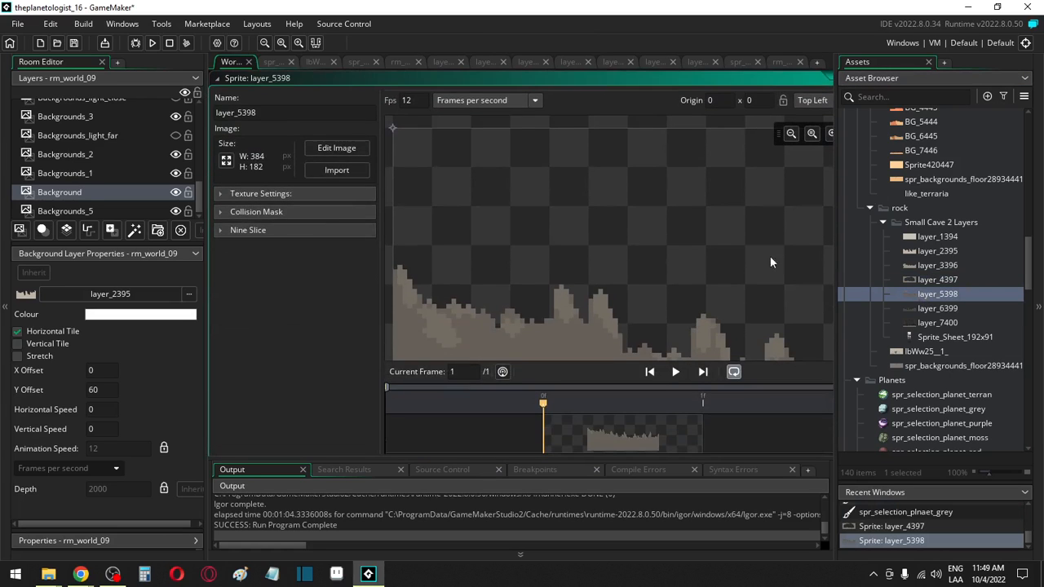
left_click(344, 148)
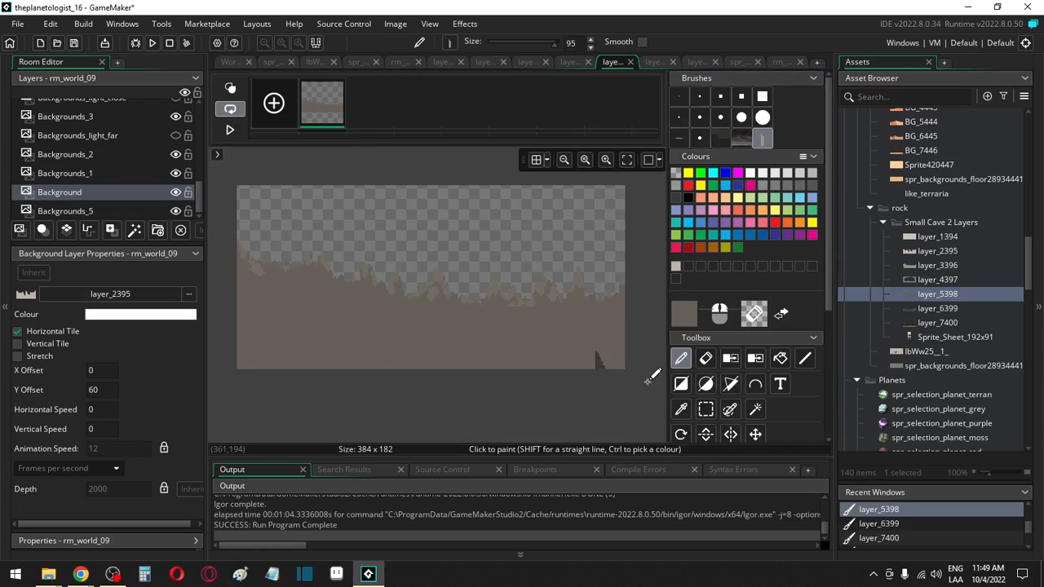
left_click(705, 409)
left_click_drag(657, 249, 602, 389)
key("Up")
key("Up")
key("Up")
key("Up")
key("Up")
key("Up")
key("Up")
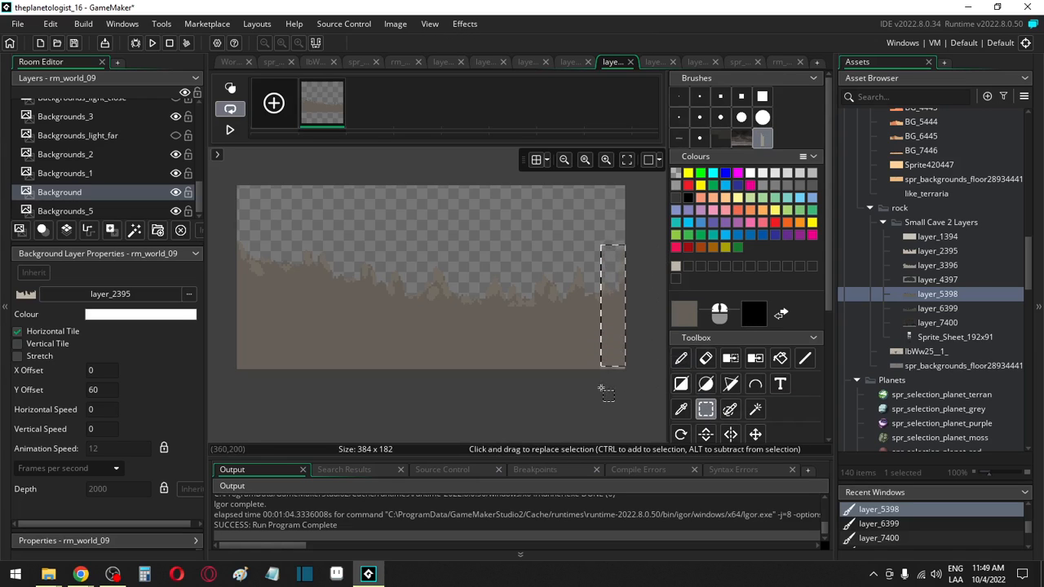
Step: Fill the gap beneath the raised strip at layer_5398's lower right with the sampled rock colour
key("Escape")
key("o")
left_click(622, 336)
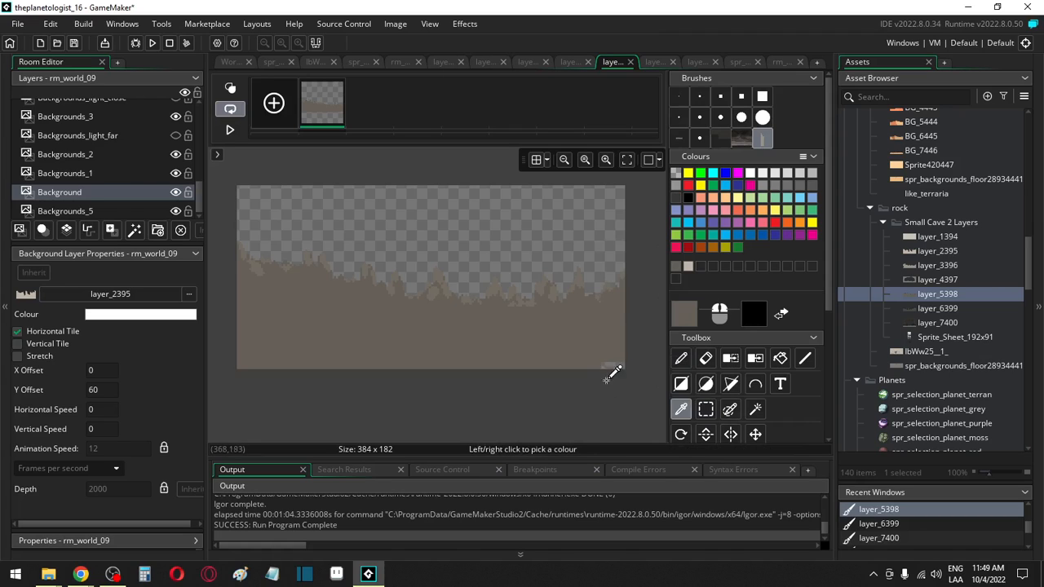
key("f")
Step: Show the grid on layer_5398, select the left part of its rock strip and lower it by about 25 pixels
middle_click_drag(361, 329, 449, 337)
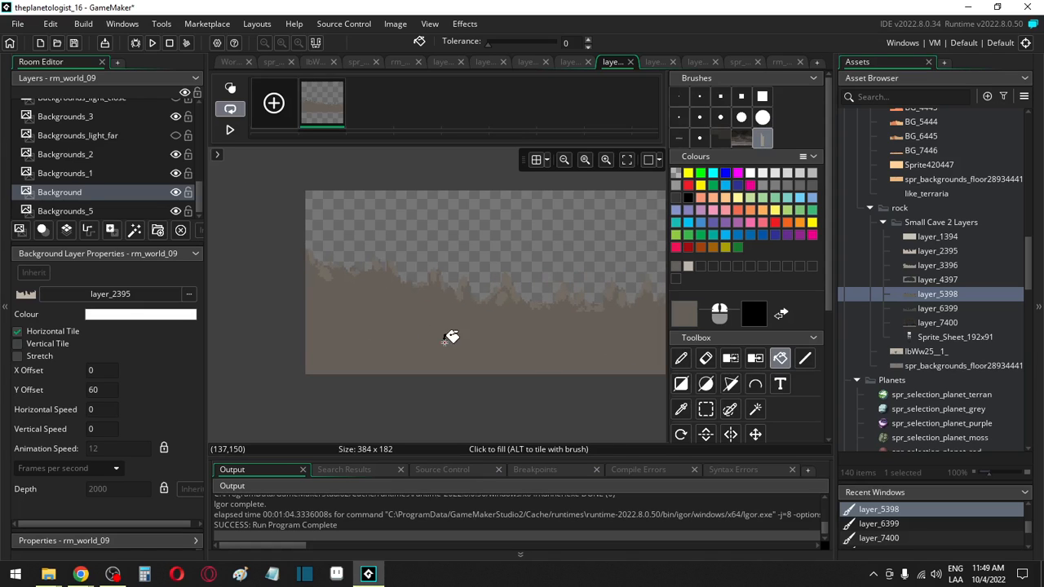
left_click(536, 159)
middle_click_drag(503, 251, 459, 260)
left_click(706, 408)
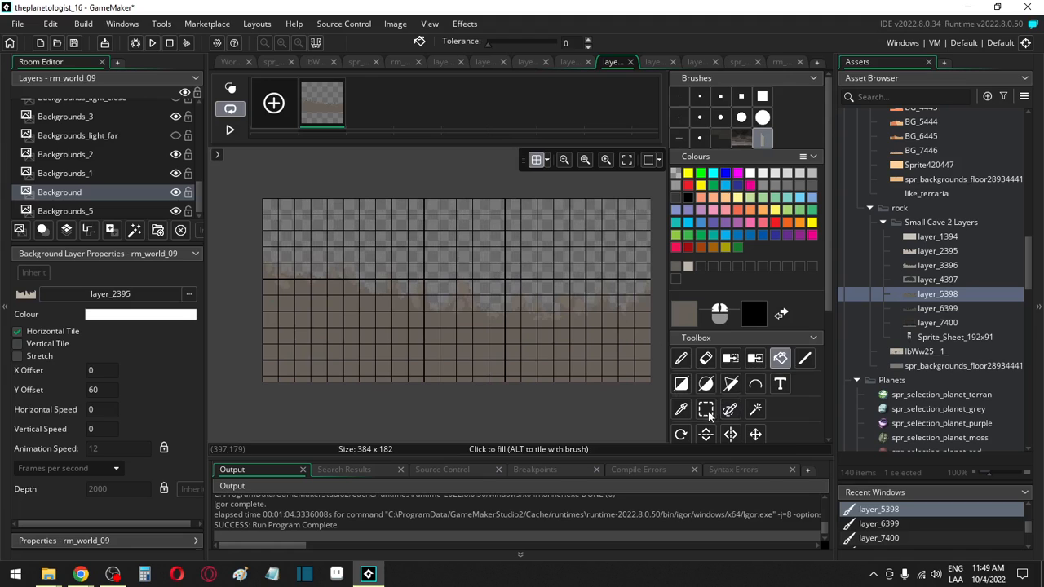
left_click_drag(225, 235, 371, 430)
key("Down")
key("Down")
key("Down")
key("Down")
key("Down")
key("Down")
key("Down")
key("Down")
key("Down")
key("Down")
key("Down")
key("Down")
key("Down")
key("Down")
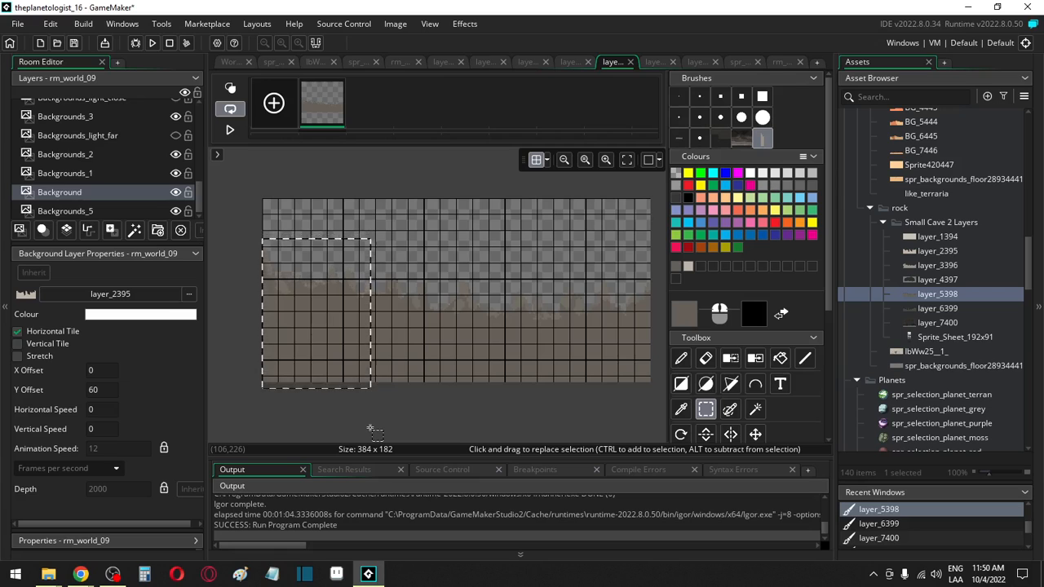
key("Down")
key("Down")
key("Down")
key("Down")
key("Down")
key("Down")
key("Down")
key("Down")
key("Down")
key("Down")
key("Down")
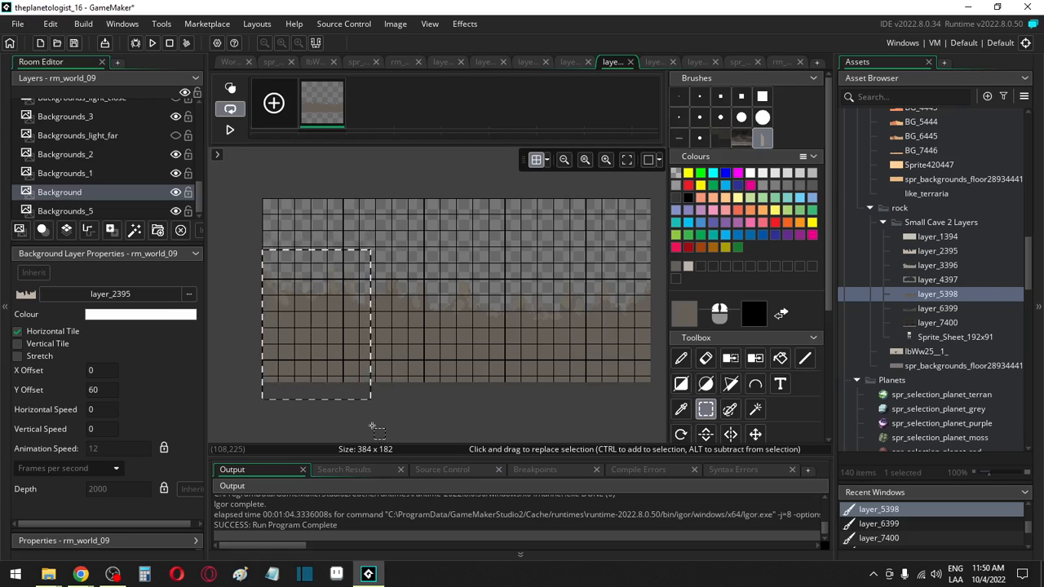
key("Down")
key("Down")
key("Down")
key("Down")
key("Down")
key("Down")
key("Down")
key("Down")
key("Down")
key("Down")
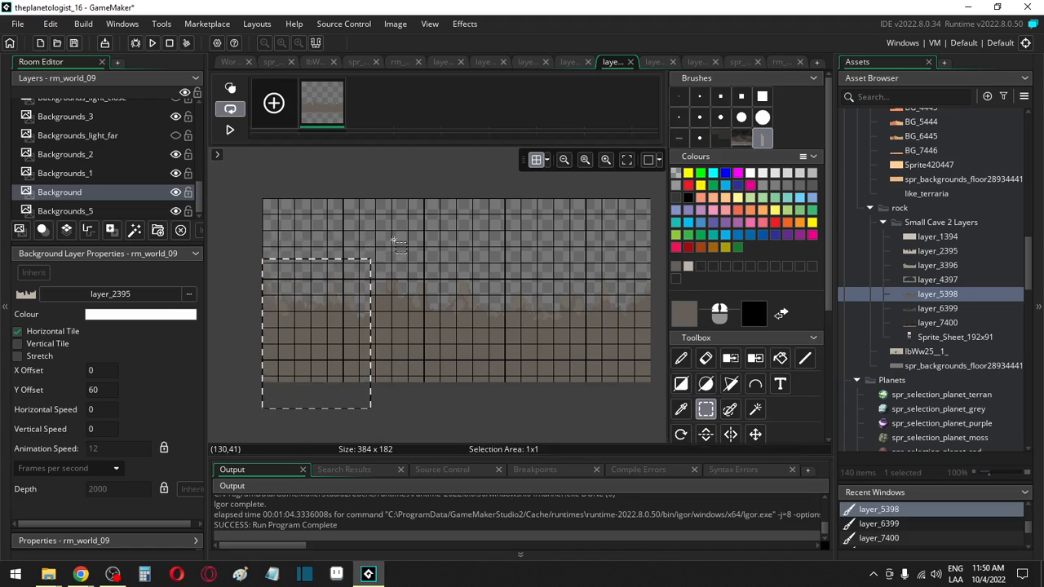
Step: Using a sampled rock colour and a size 3 brush, touch up the hard edge where layer_5398's lowered section meets the remaining rock
scroll(371, 338, "up", 2)
scroll(369, 335, "down", 3)
scroll(369, 225, "up", 2, "ctrl")
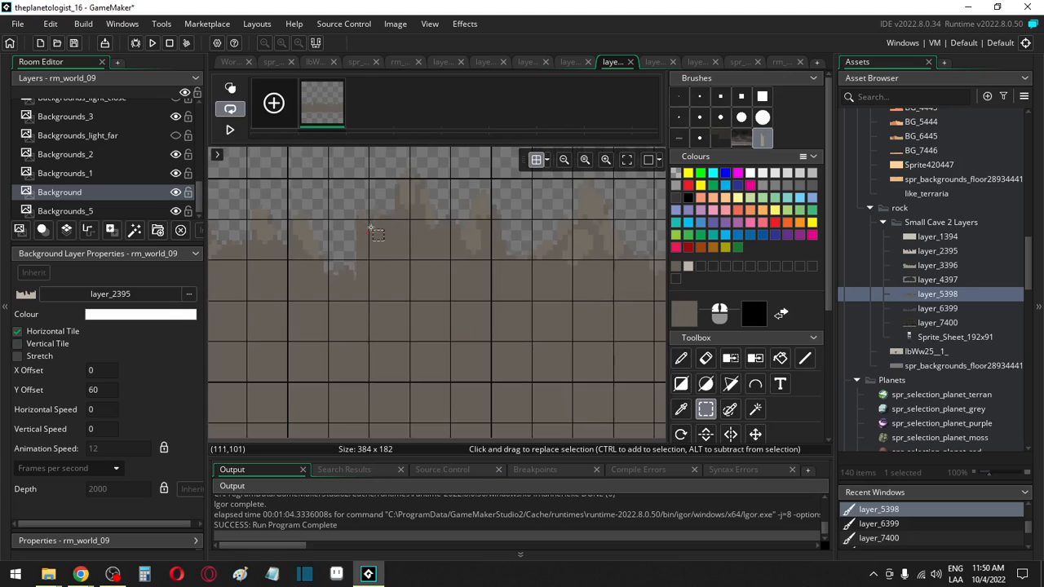
key("i")
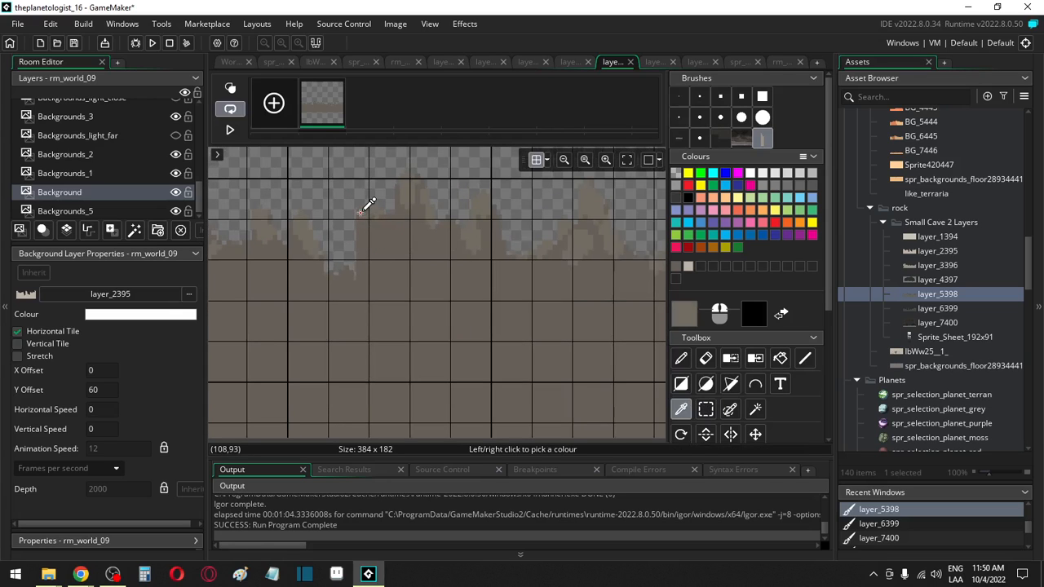
key("f")
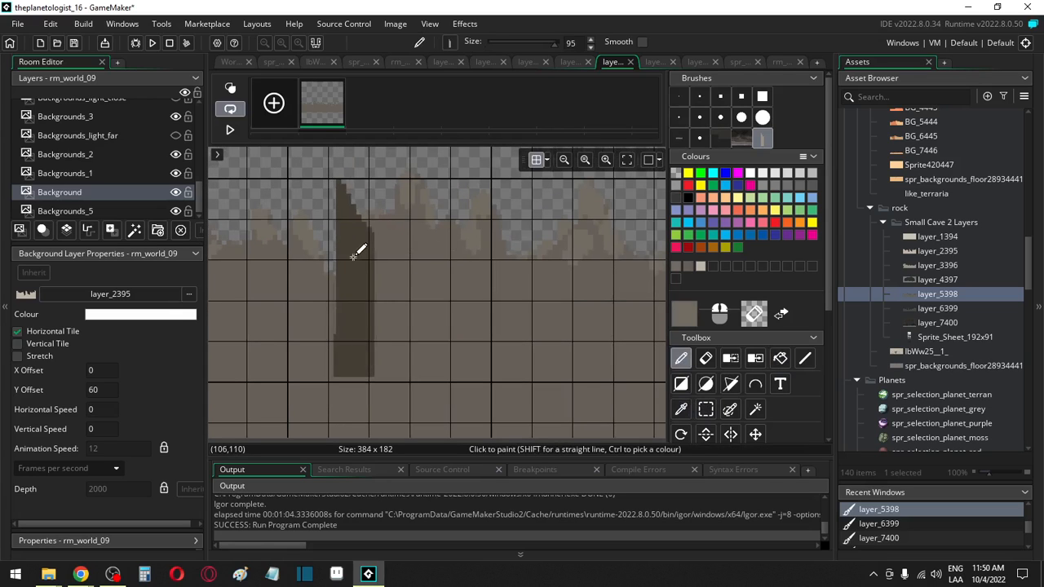
key("d")
left_click(678, 96)
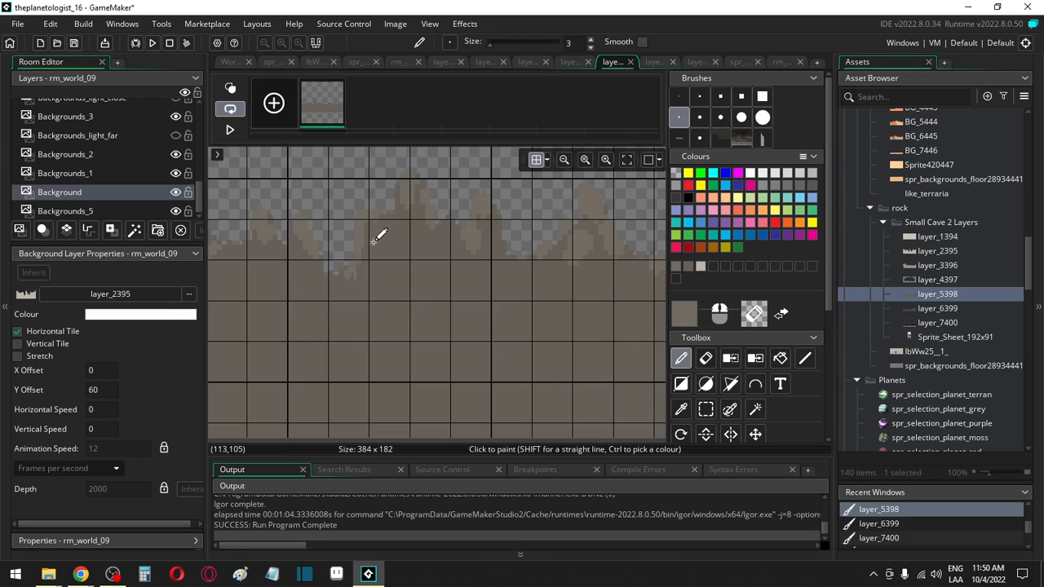
Step: Inspect how the cave background layers tile across the width of the rm_world_09 room
scroll(377, 238, "down", 5)
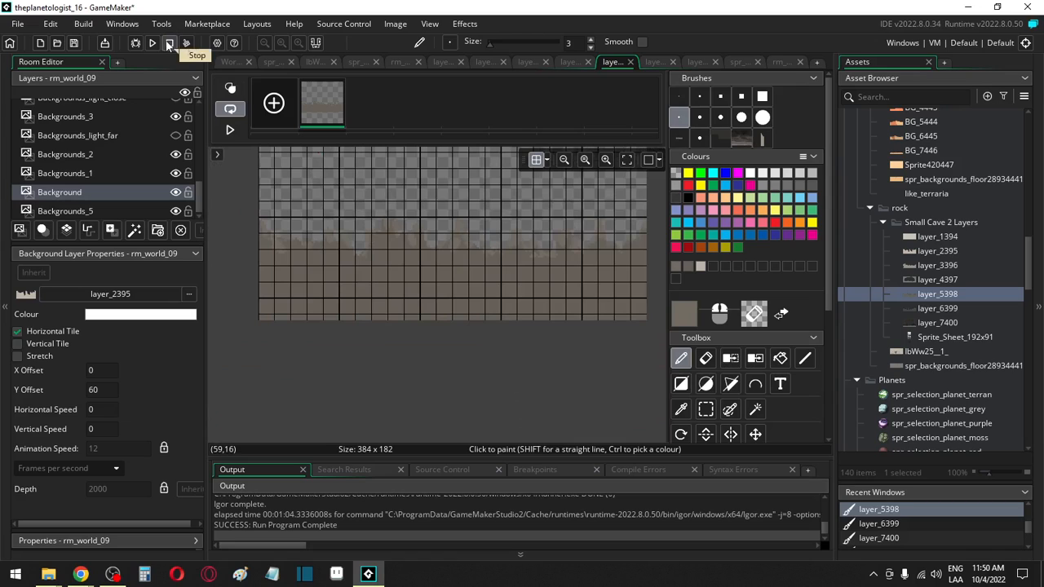
left_click(399, 61)
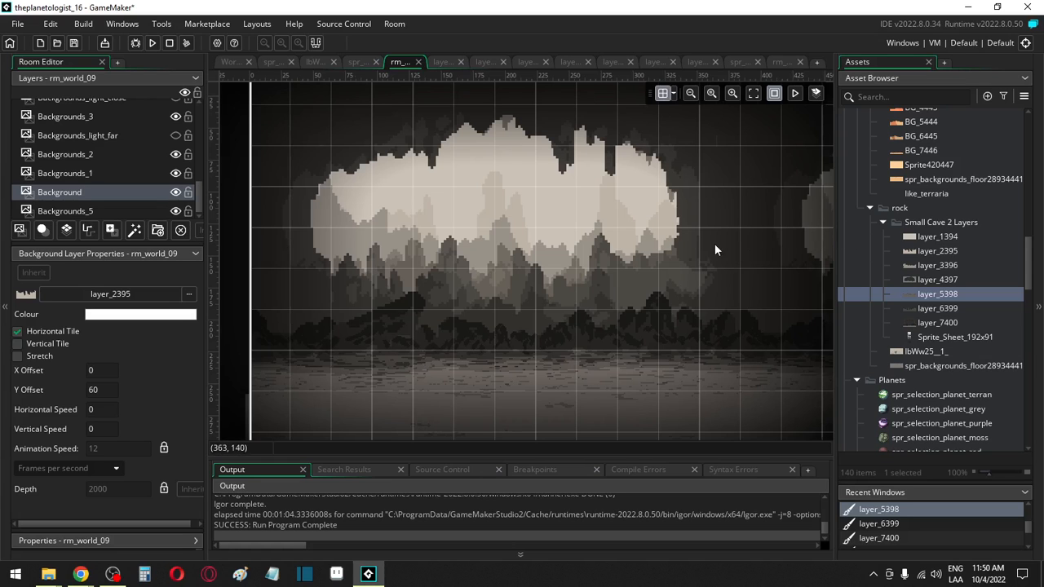
scroll(714, 250, "right", 10, "shift")
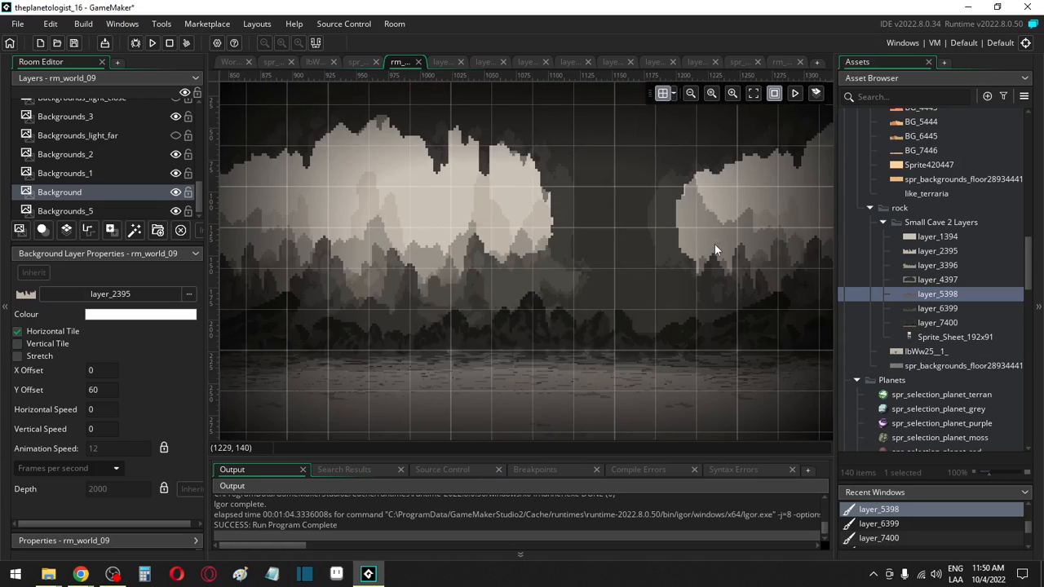
scroll(715, 245, "right", 6, "shift")
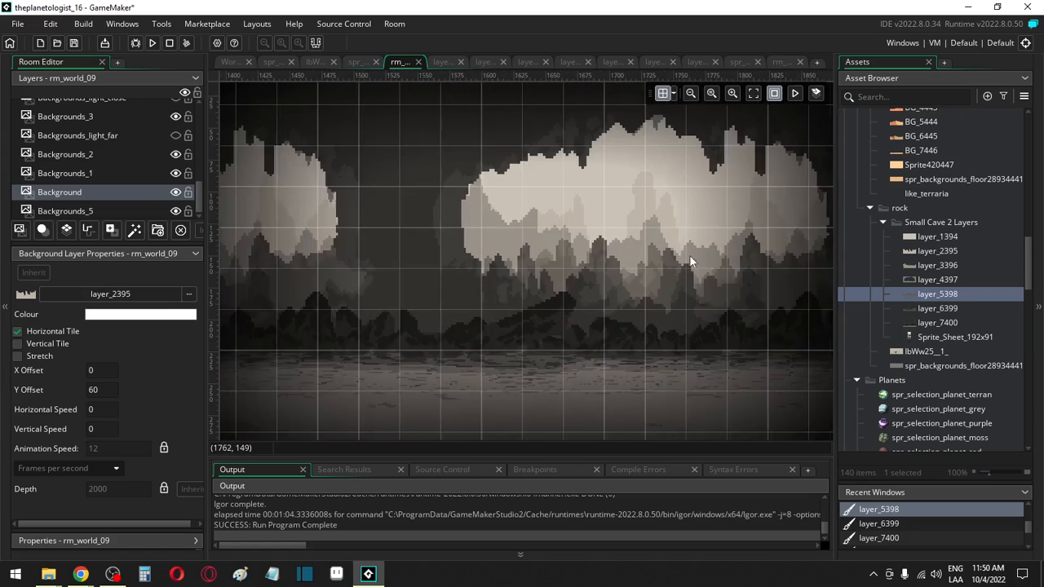
scroll(688, 254, "left", 18, "shift")
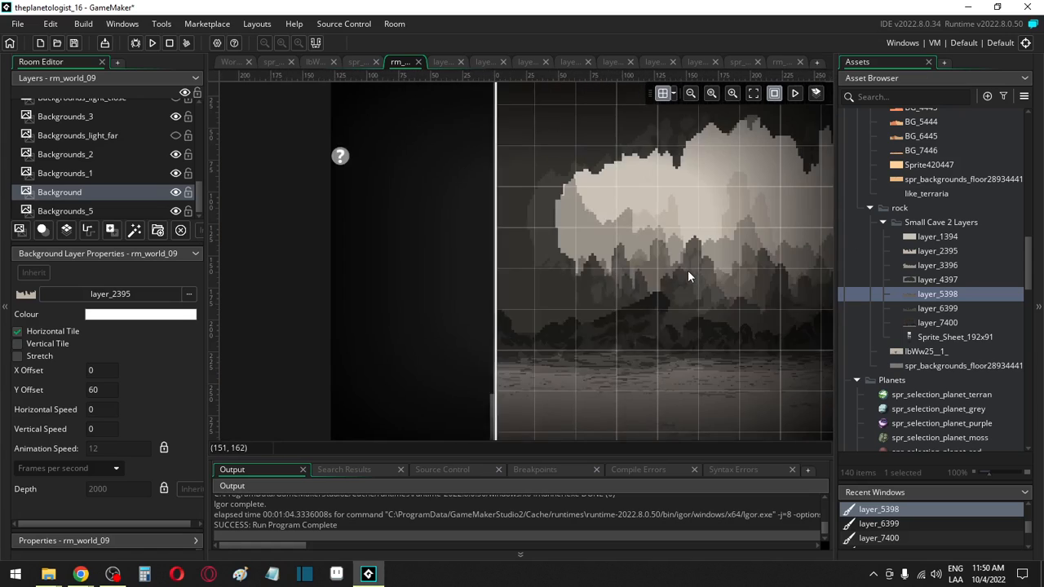
scroll(682, 271, "right", 4, "shift")
scroll(578, 271, "down", 3, "ctrl")
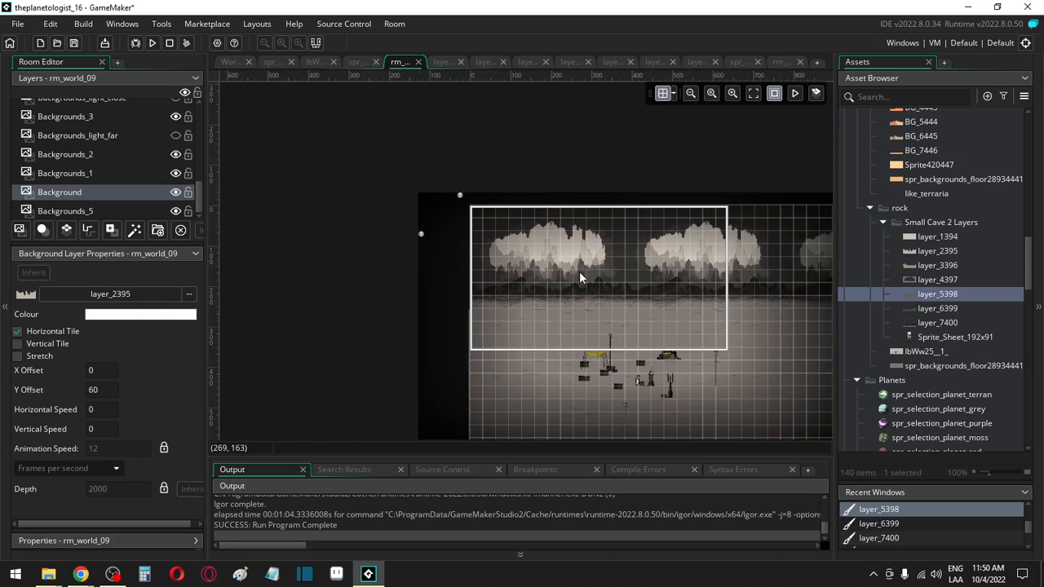
Step: Save the project and open the layer_6399 sprite
left_click(74, 44)
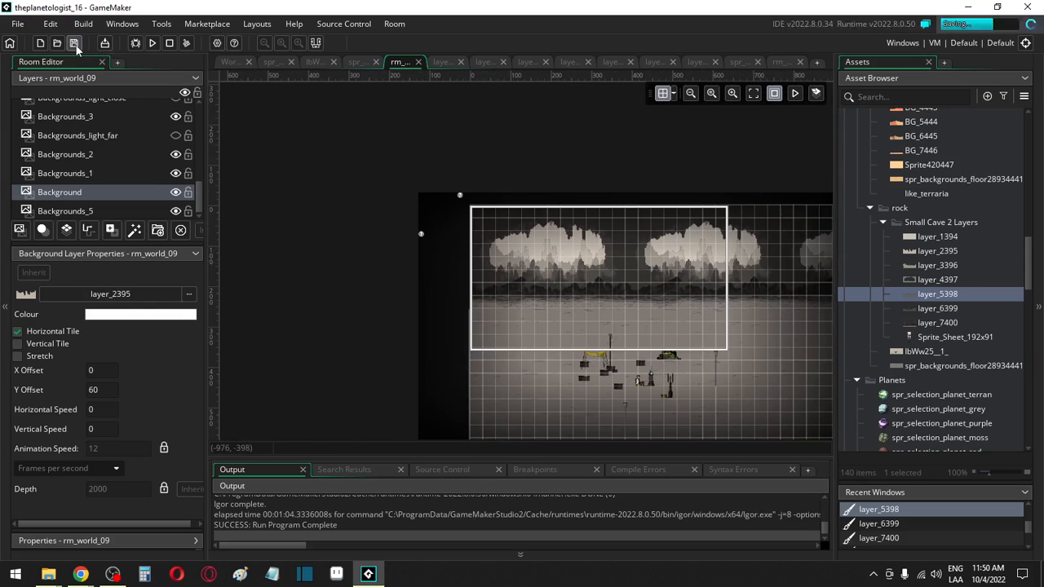
left_click(77, 48)
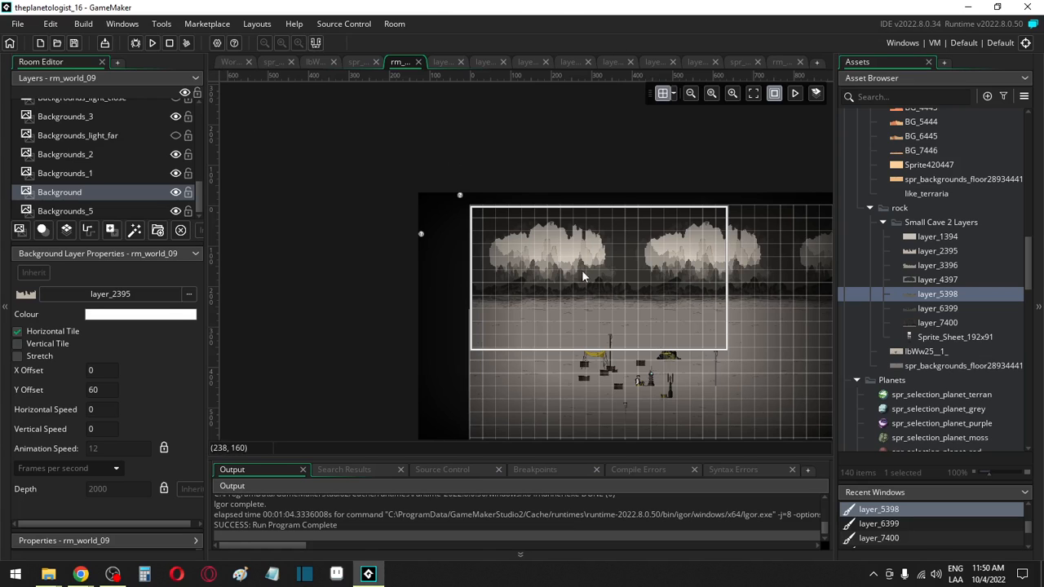
double_click(936, 309)
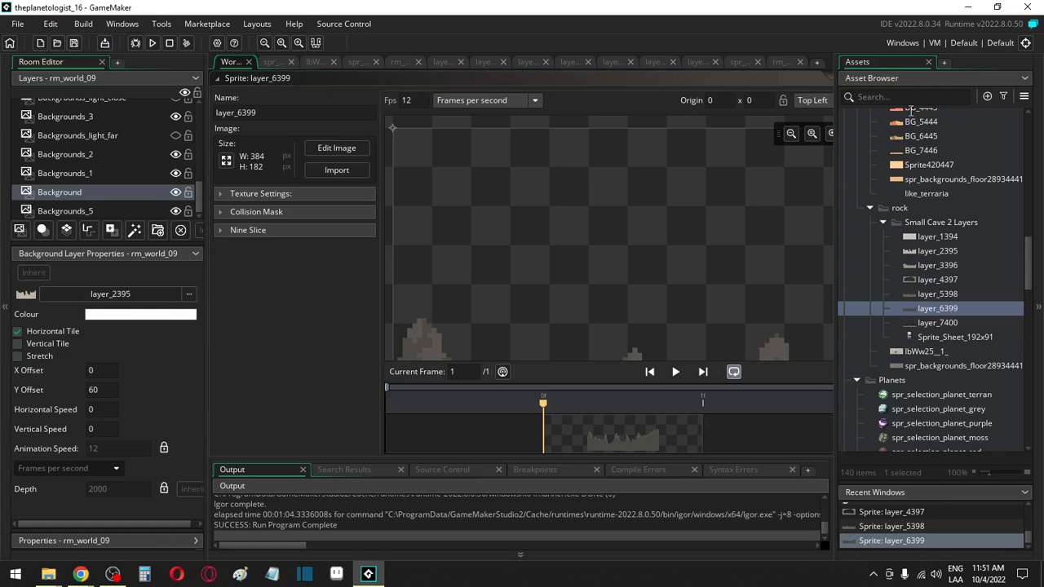
Step: Run the game, start playing and walk the character up and right to examine the cave background
left_click(156, 44)
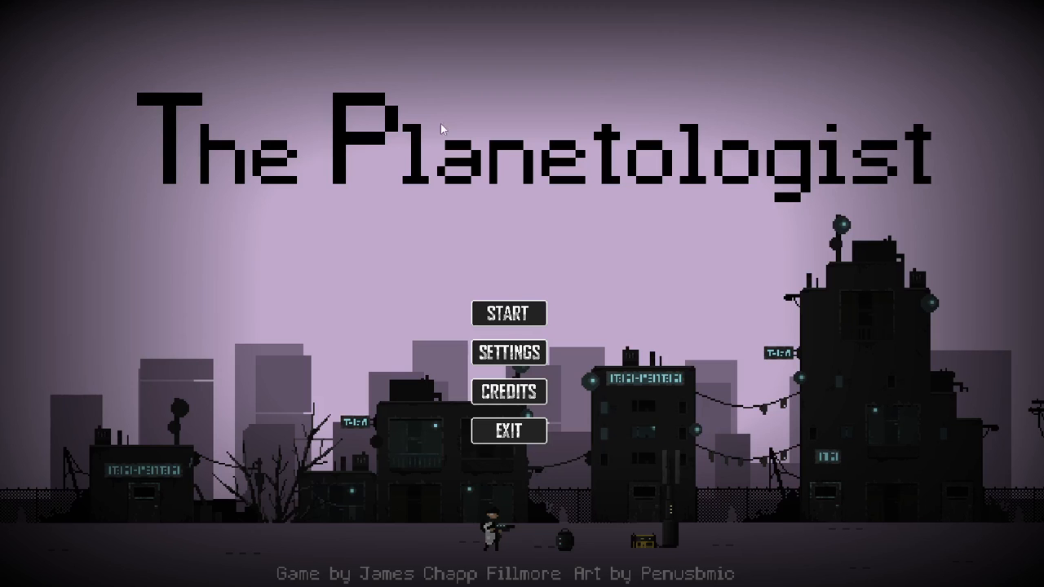
left_click(509, 320)
left_click(428, 82)
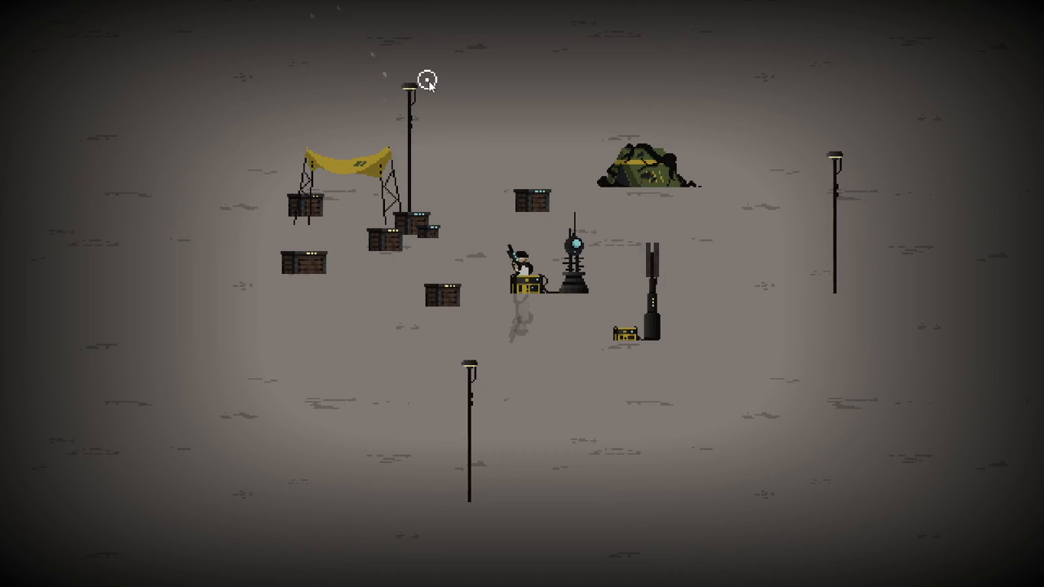
key("w+d")
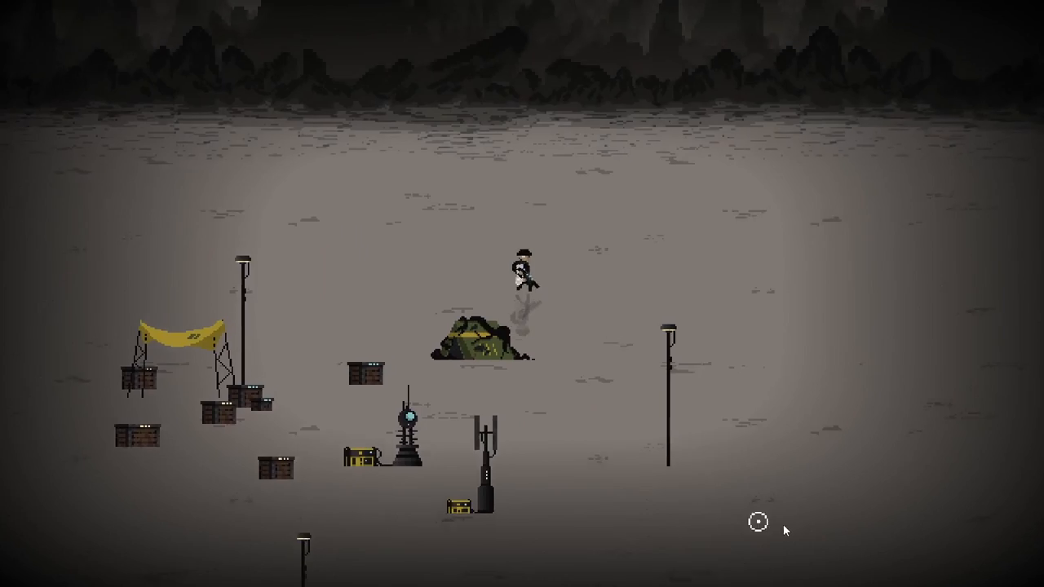
key("w+d")
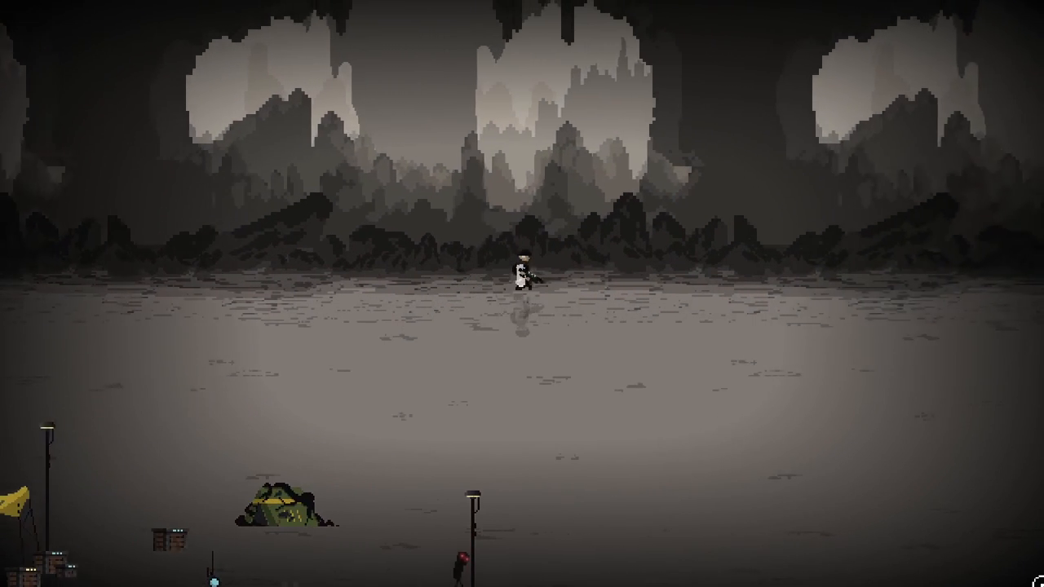
key("d")
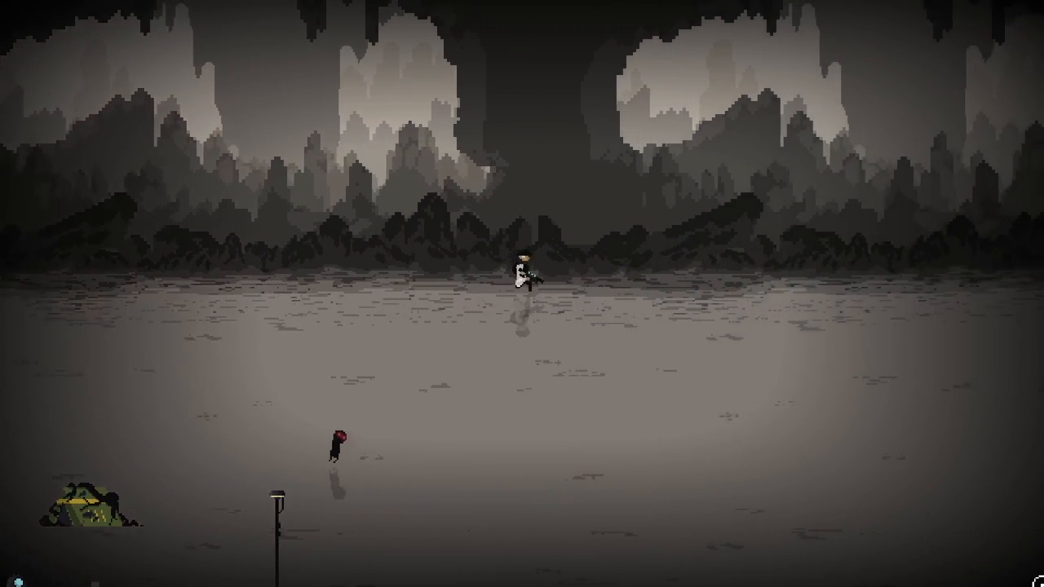
key("d")
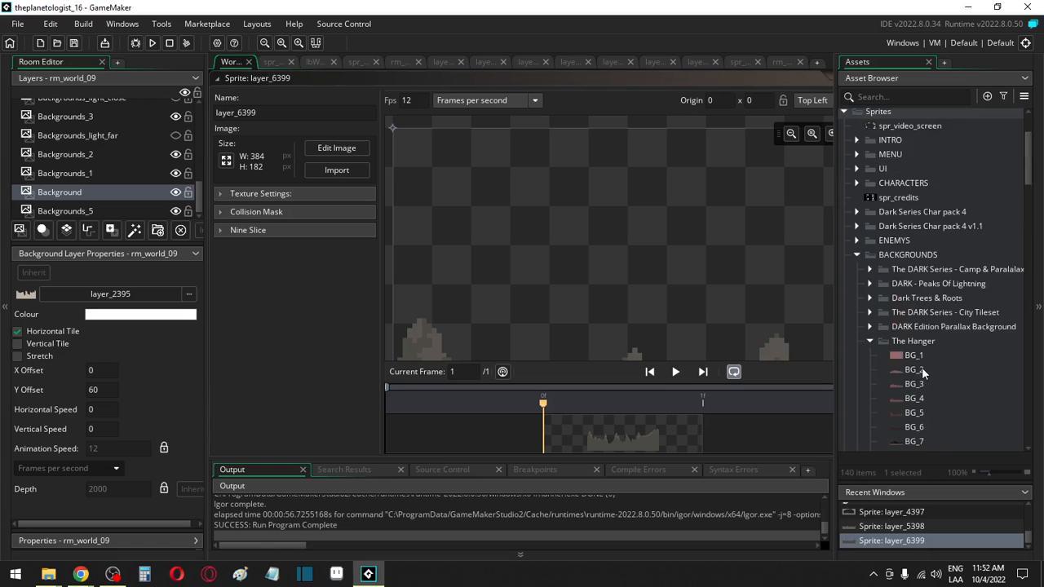
Step: Find Sprite439450 among the sprite assets and duplicate it
scroll(921, 367, "up", 10)
scroll(929, 379, "down", 10)
scroll(937, 389, "down", 15)
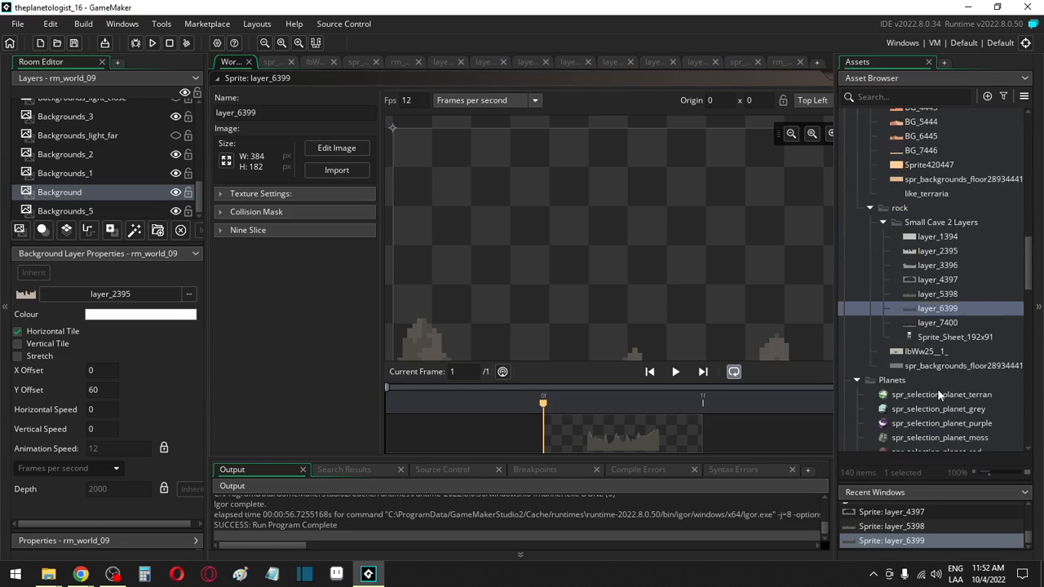
left_click(891, 295)
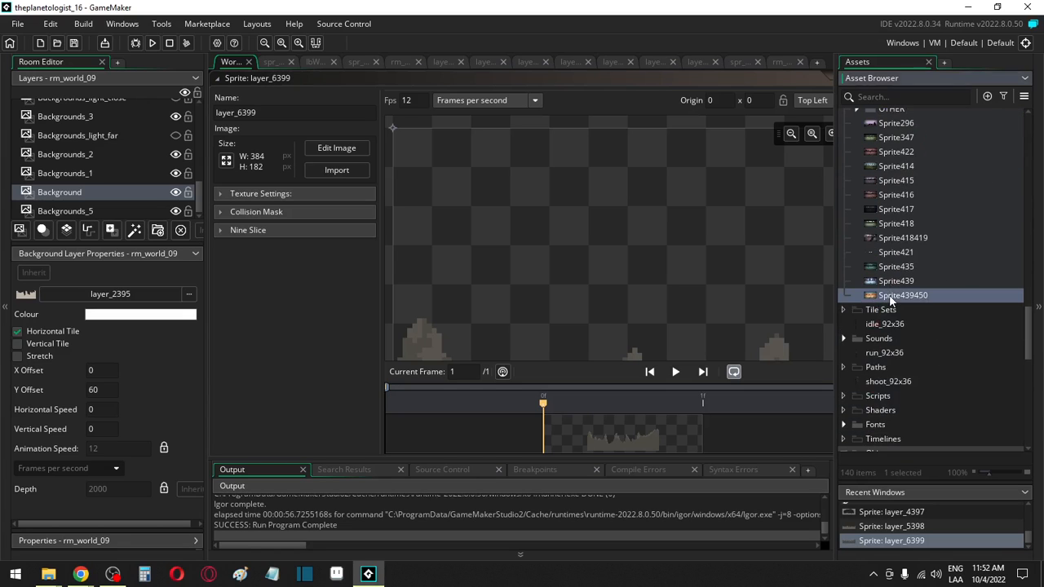
key("ctrl+d")
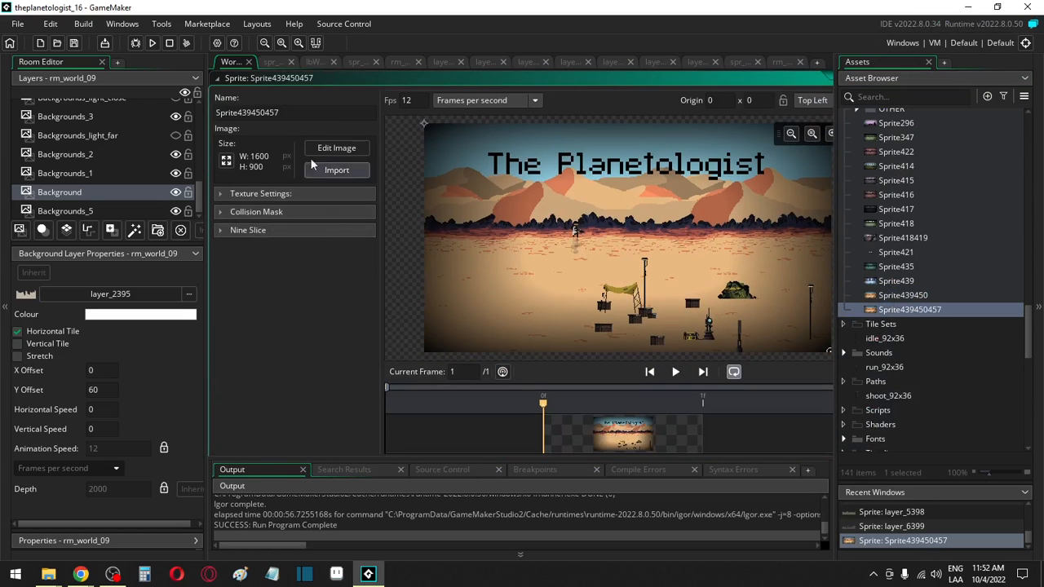
Step: Paste the copied screenshot into the duplicated sprite's image editor, keeping the 1600 x 900 canvas, and make the default layer active
left_click(342, 149)
key("ctrl+v")
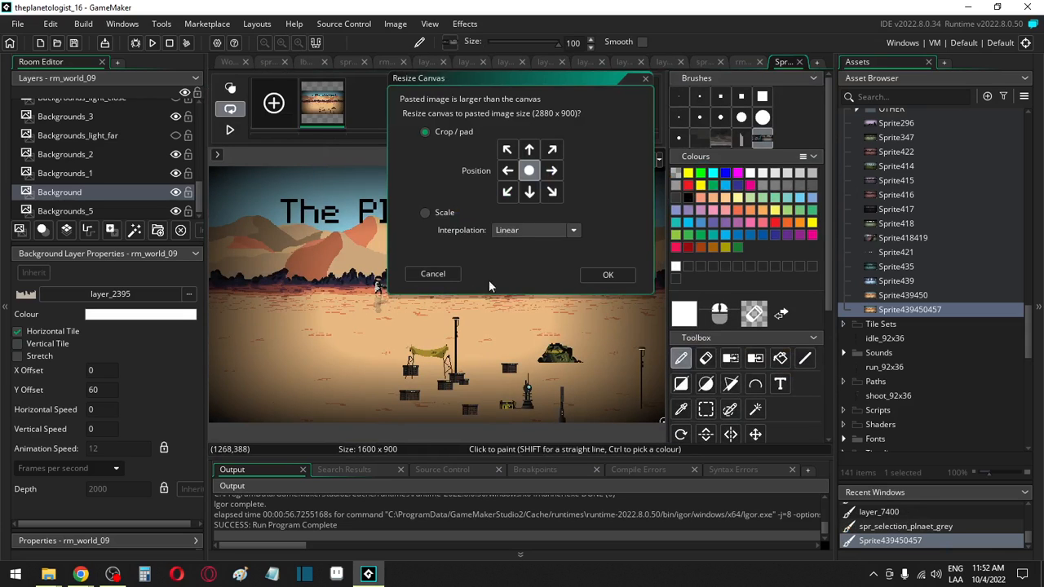
left_click(431, 273)
left_click_drag(263, 283, 641, 350)
scroll(742, 395, "down", 3)
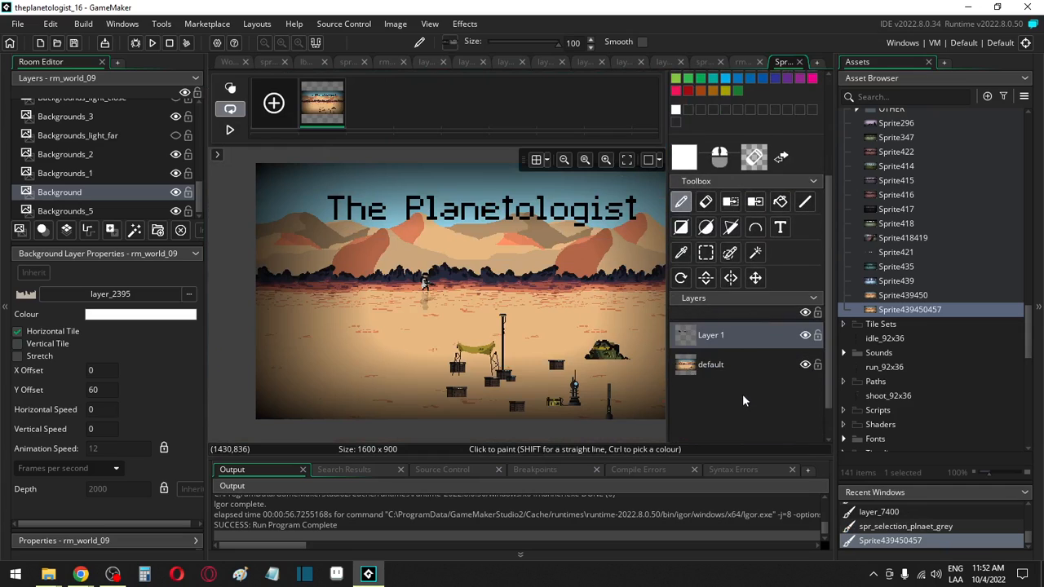
left_click(728, 369)
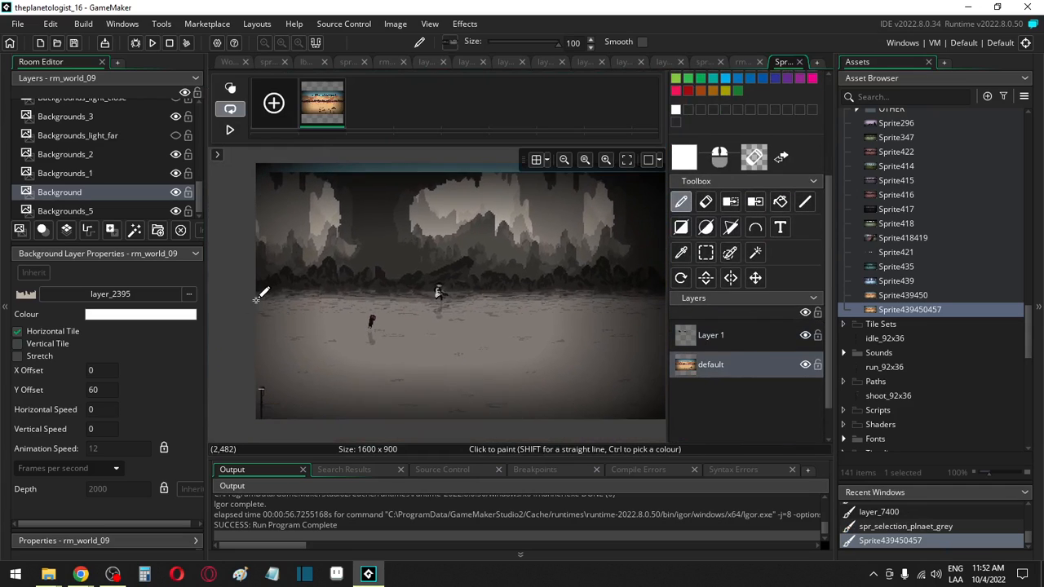
Step: Maximise the image editor and stamp the pasted screenshot onto the default layer so the cave scene fills the canvas
middle_click_drag(257, 300, 210, 301)
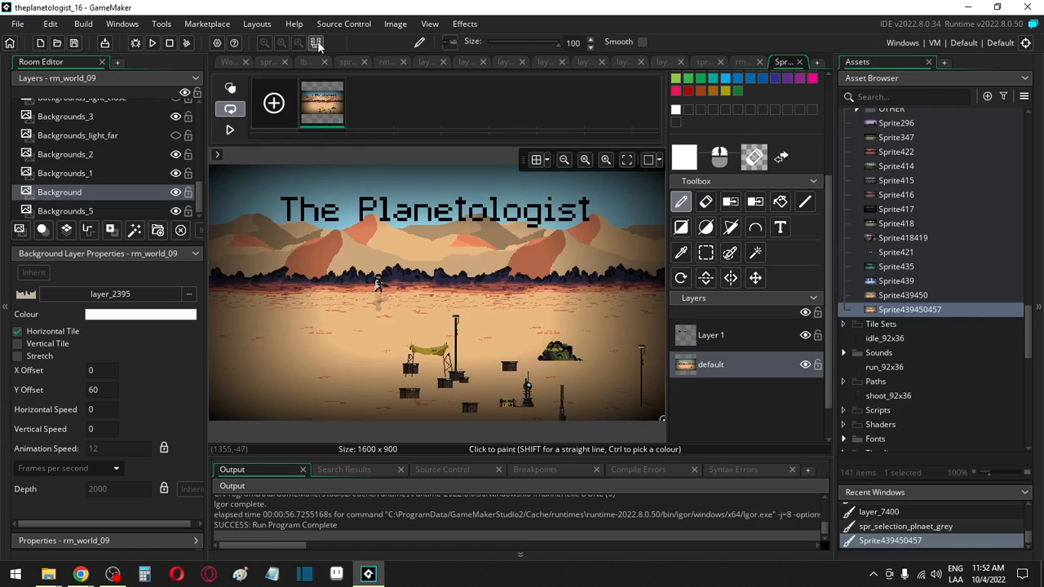
left_click(317, 44)
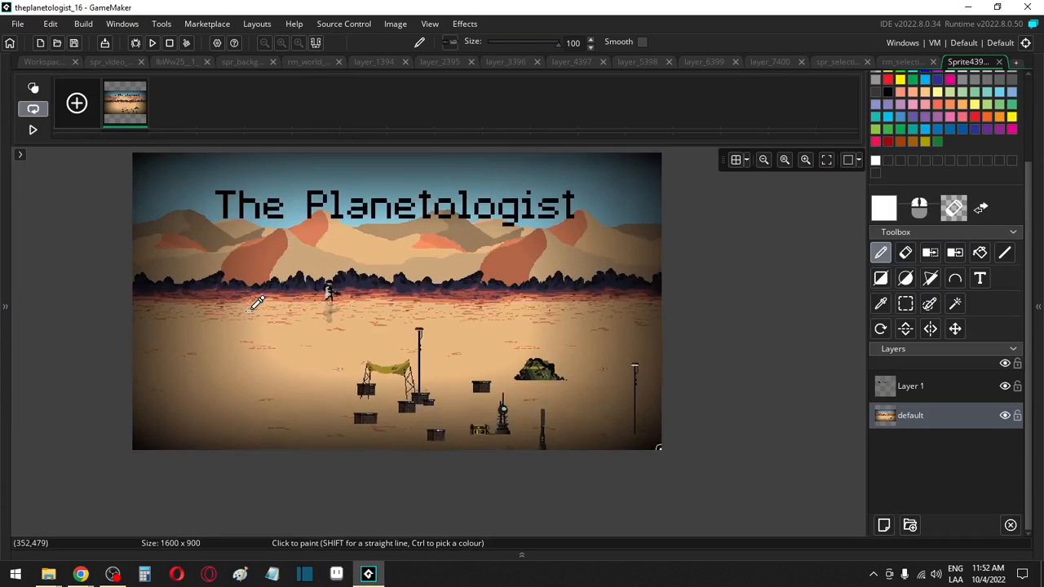
scroll(249, 310, "up", 1, "ctrl")
middle_click_drag(237, 310, 278, 351)
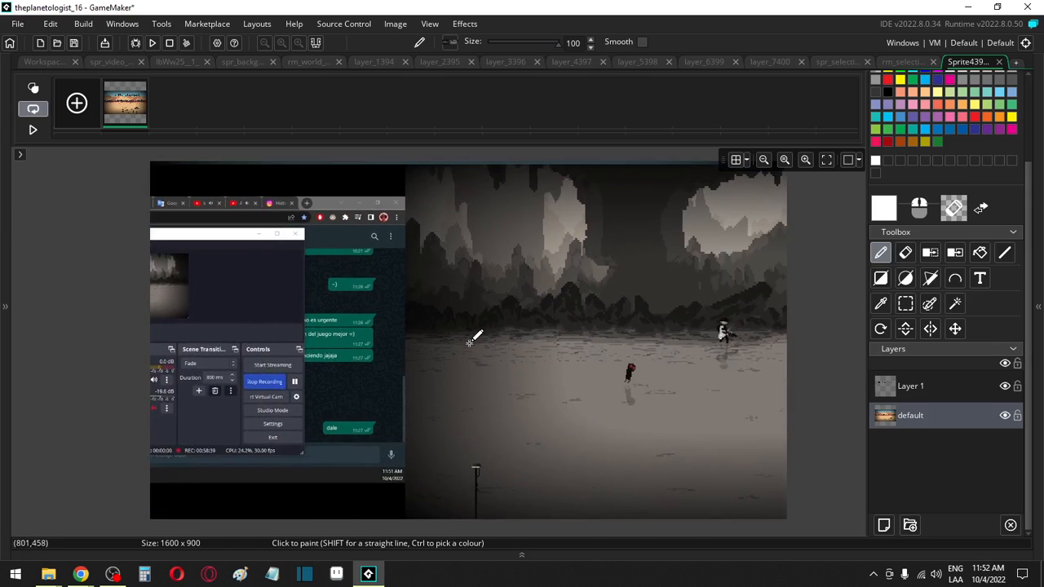
left_click(470, 343)
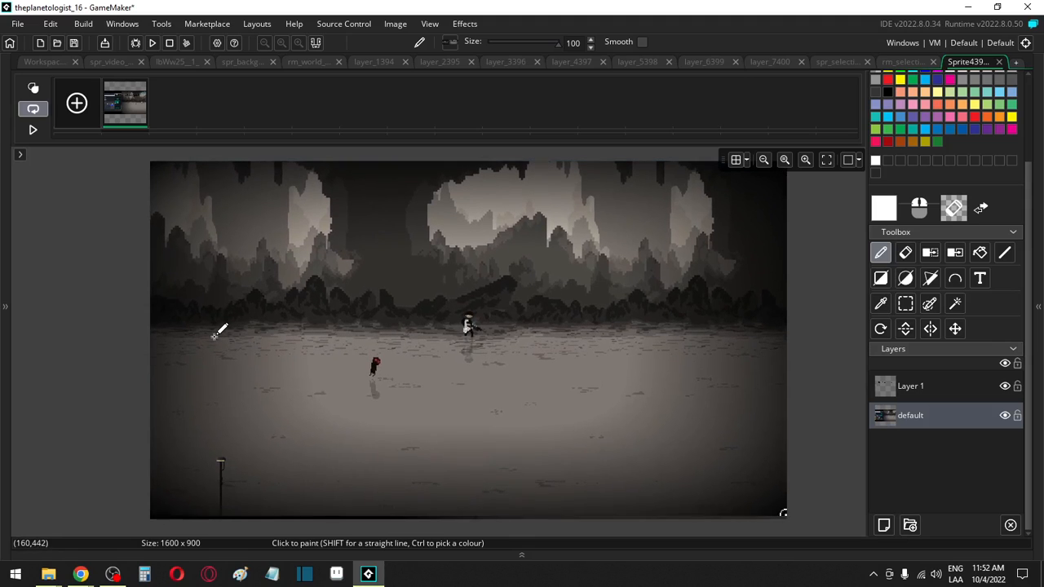
left_click(215, 337)
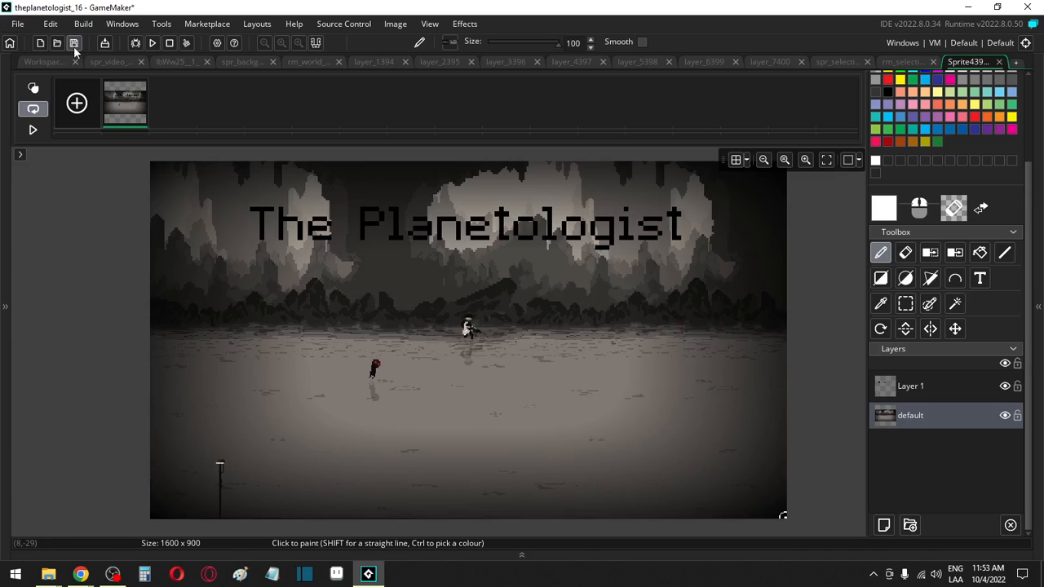
Step: Hide Layer 1 and capture the whole cave scene on the default layer as a custom brush
left_click(1005, 386)
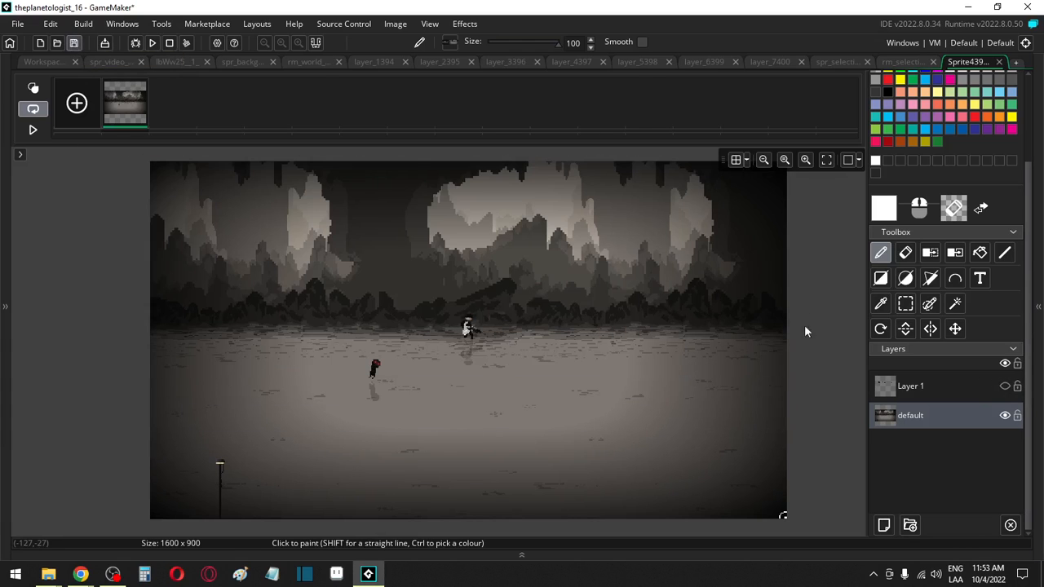
left_click(905, 304)
scroll(555, 391, "down", 4)
left_click_drag(323, 245, 482, 400)
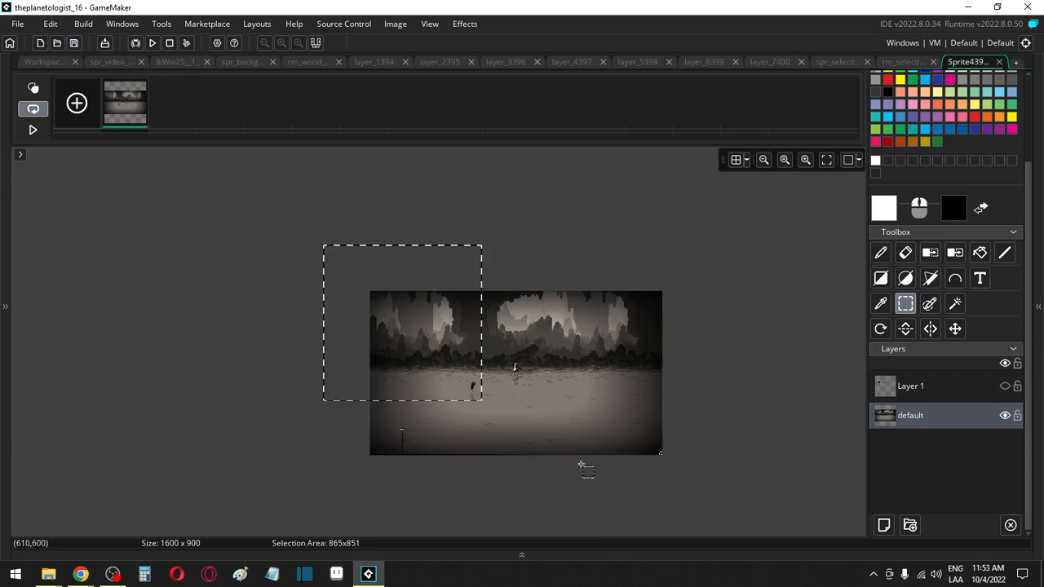
left_click_drag(581, 466, 715, 497)
key("d")
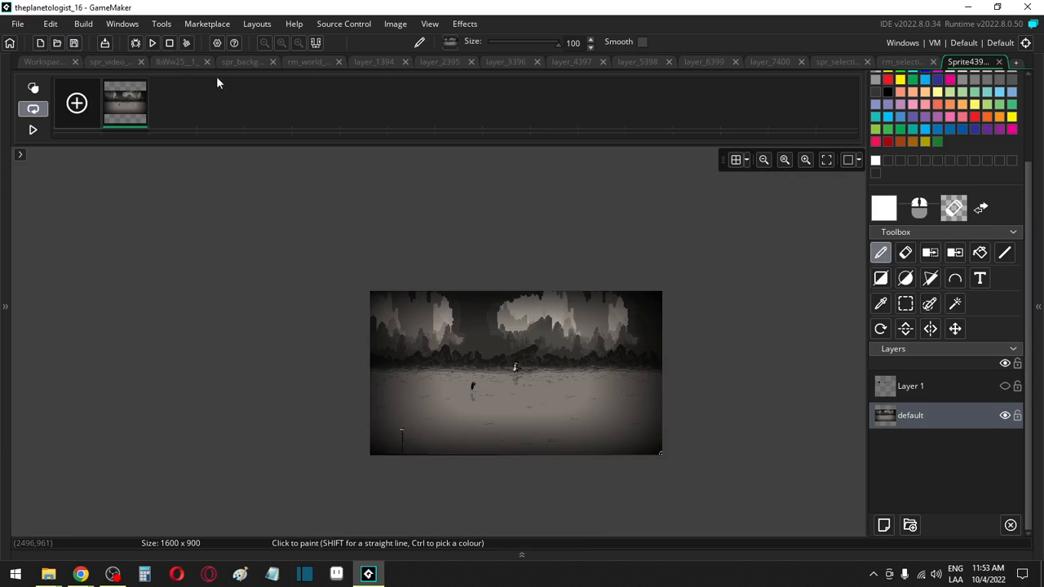
Step: Stamp the captured cave scene onto Layer 1 of the "The Planetologist #16" frame in the spr_video sprite
left_click(110, 62)
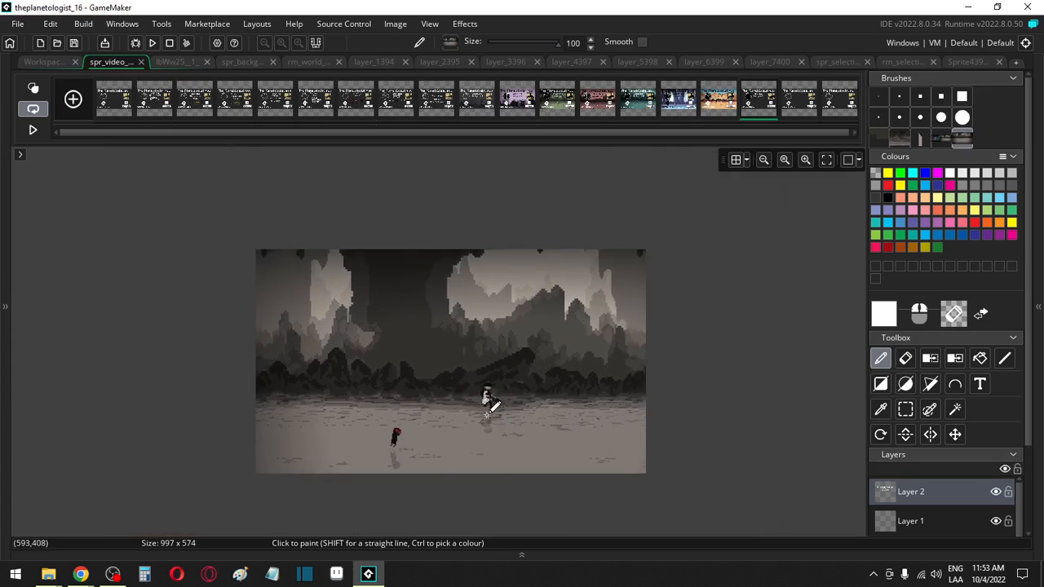
scroll(936, 516, "down", 1)
left_click(929, 489)
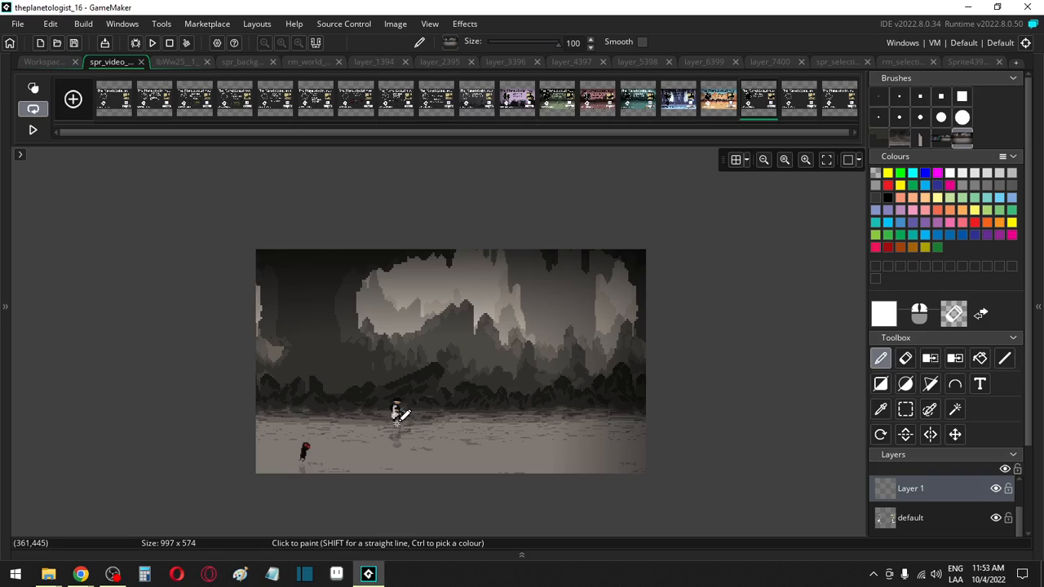
left_click(397, 423)
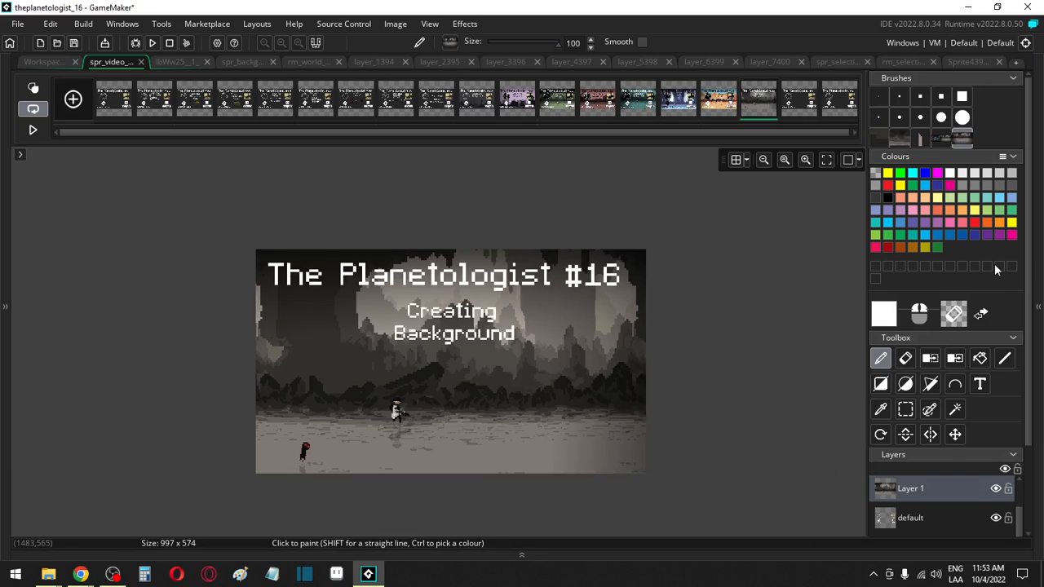
Step: Move Layer 1 beneath the default layer so the cave scene sits behind the logos, and save the project
scroll(948, 496, "up", 2)
scroll(972, 516, "down", 2)
left_click_drag(952, 488, 962, 540)
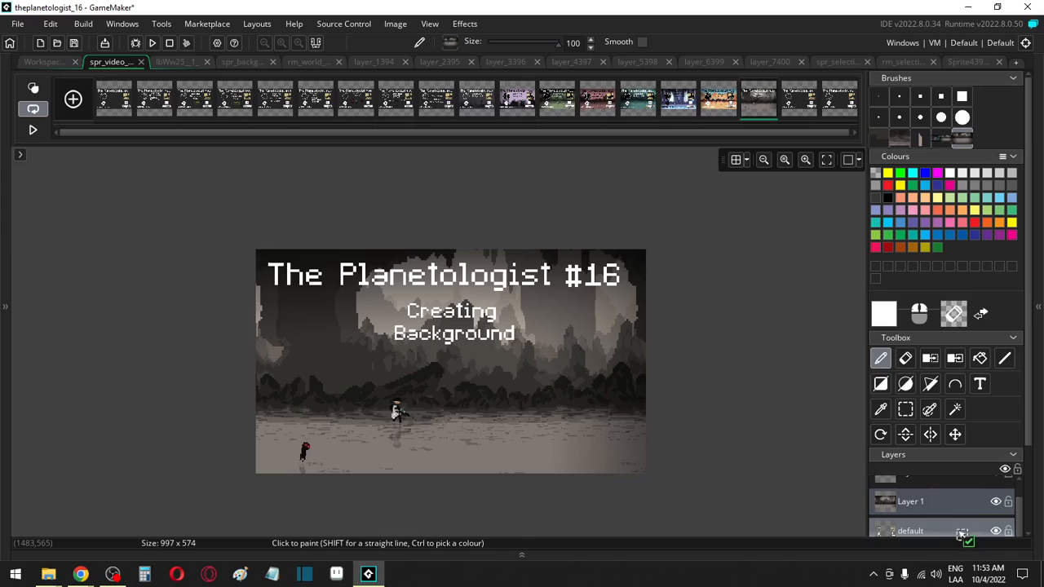
left_click_drag(962, 534, 938, 499)
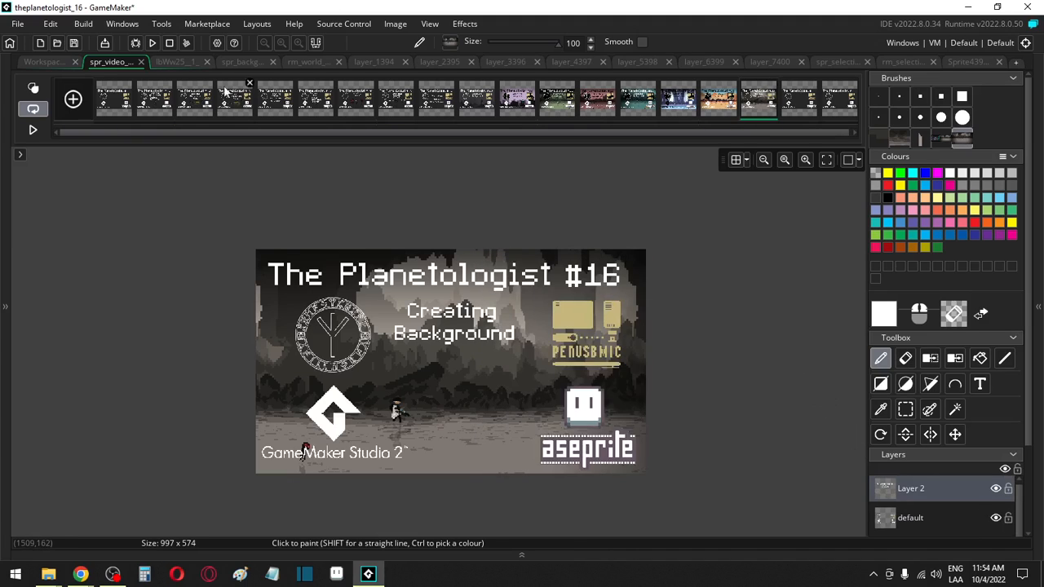
left_click(74, 44)
Step: Choose the 1-pixel brush, view the #15 title frame for comparison and return to the #16 frame
left_click(878, 98)
key("Left")
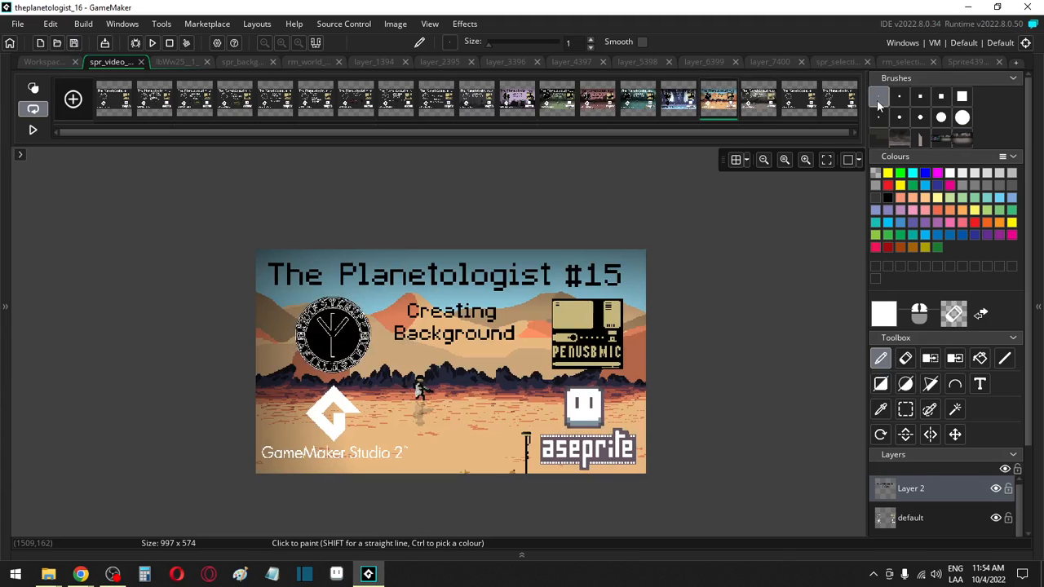
left_click(748, 108)
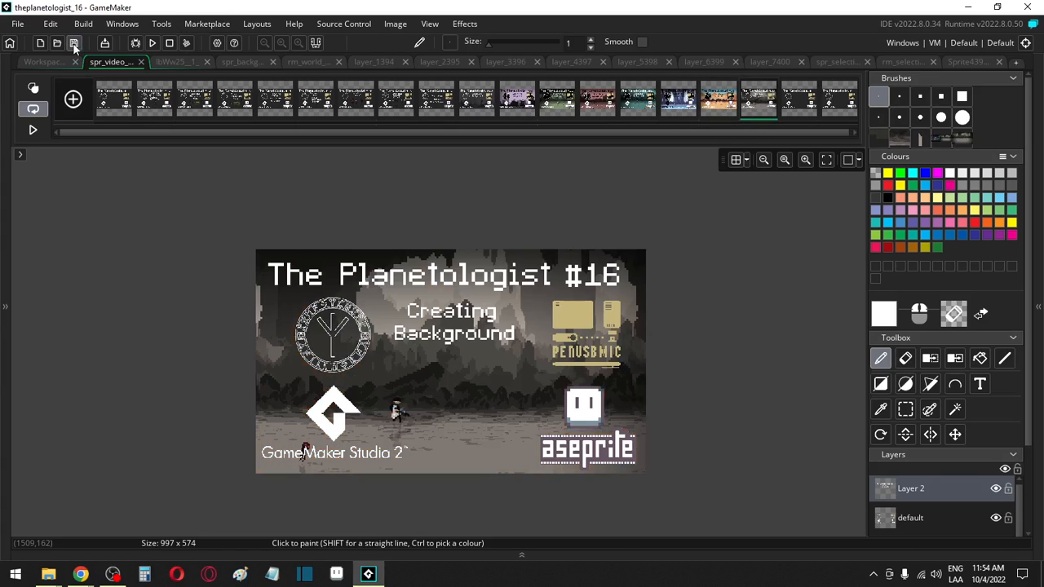